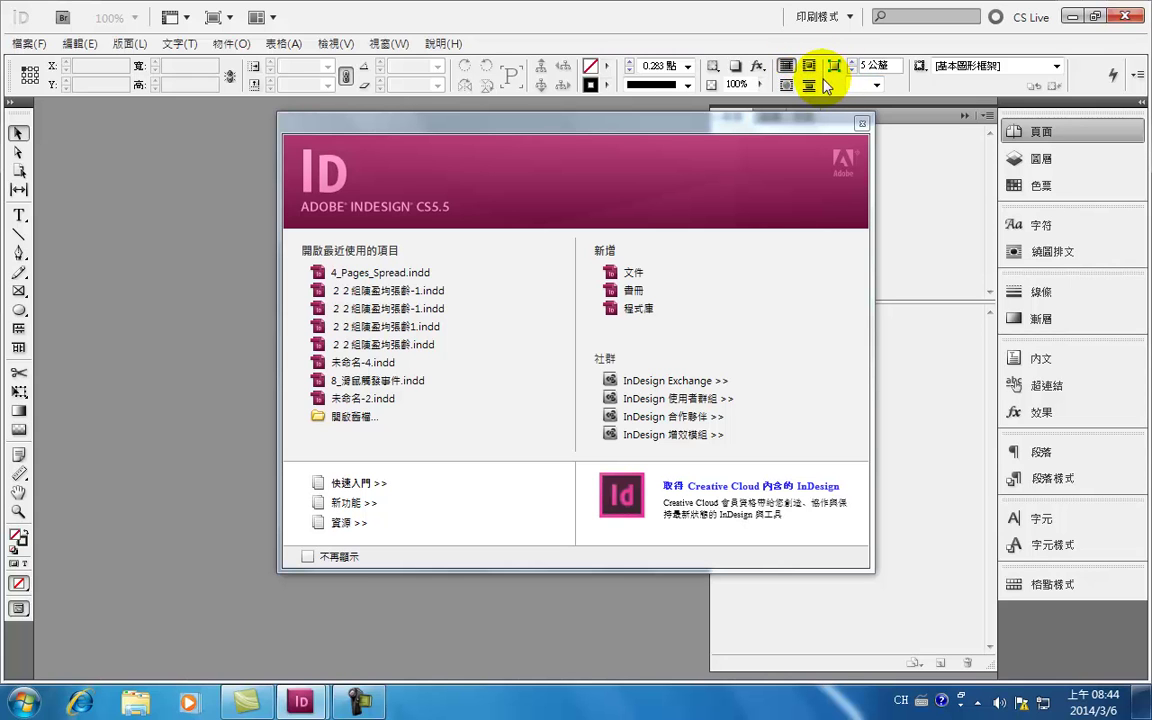
{"action": "left_click", "coordinate": [229, 44]}
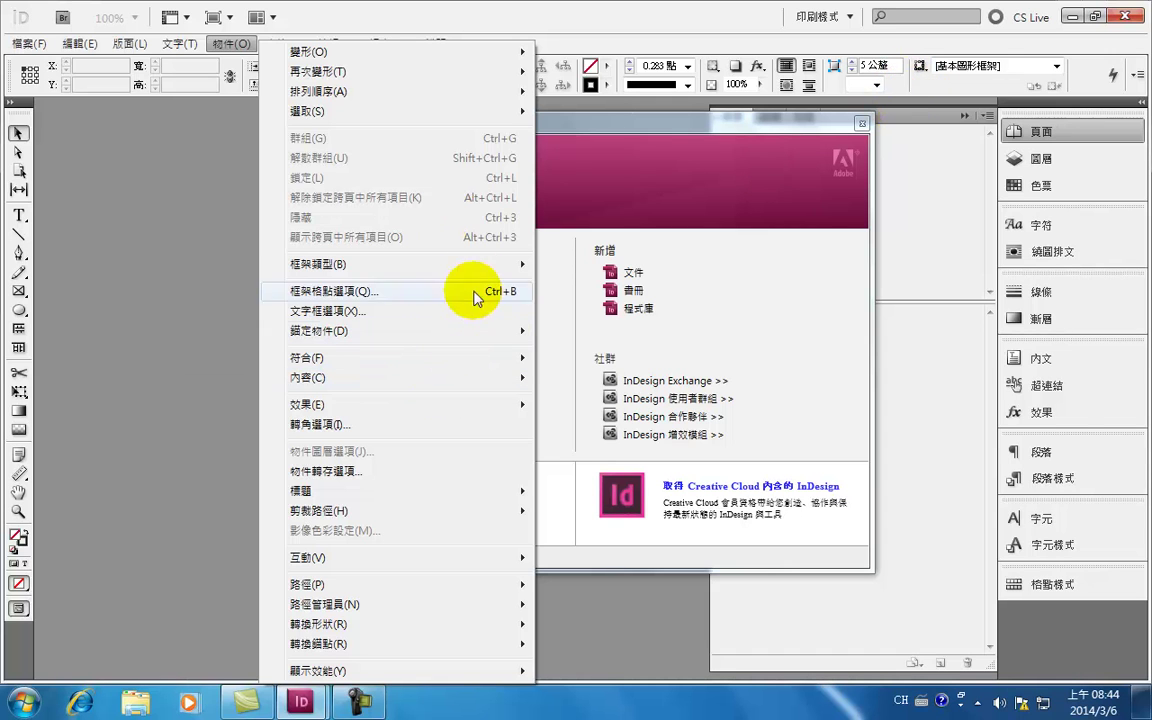
{"action": "mouse_move", "coordinate": [472, 272]}
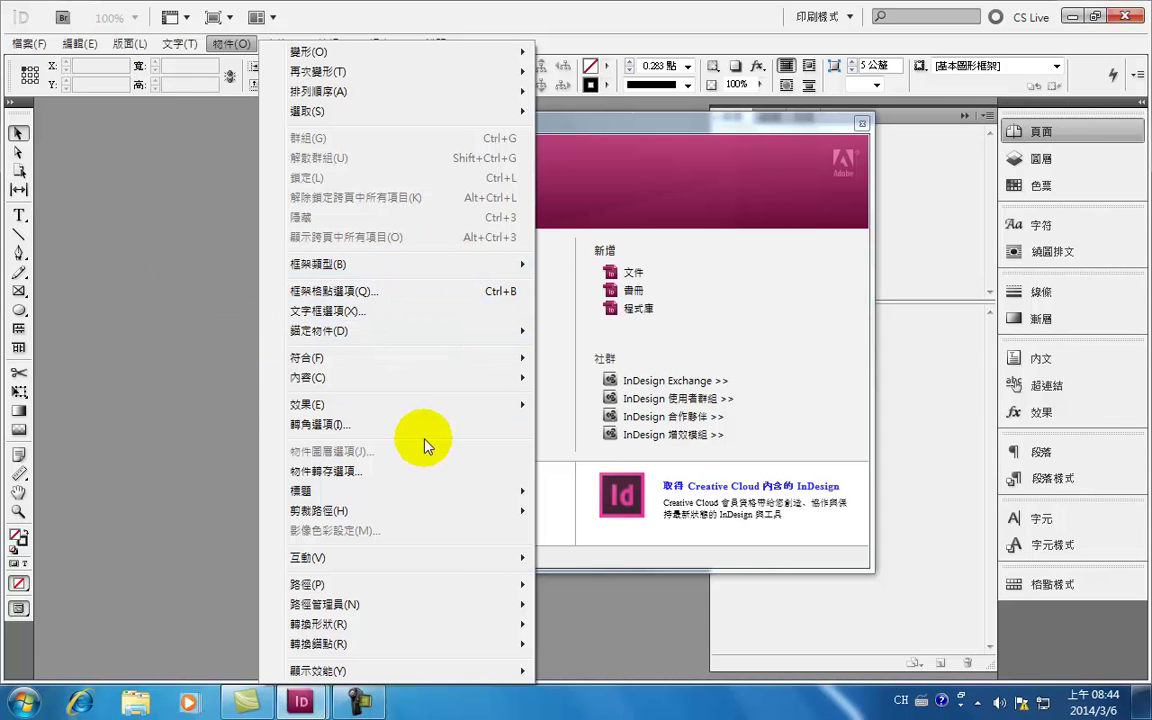
{"action": "left_click", "coordinate": [658, 129]}
{"action": "left_click_drag", "start_coordinate": [658, 129], "coordinate": [700, 133]}
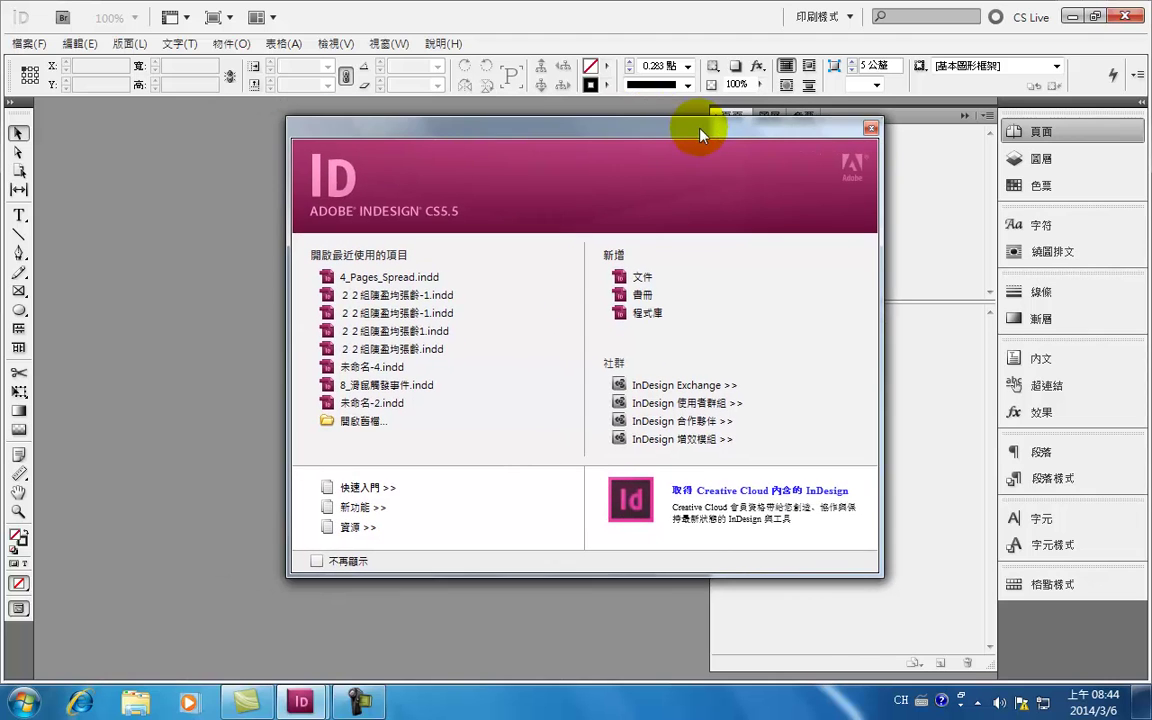
Start a new document of type 列印 with a 1 mm bleed on all four sides and continue to its margins and columns.
{"action": "left_click", "coordinate": [642, 281]}
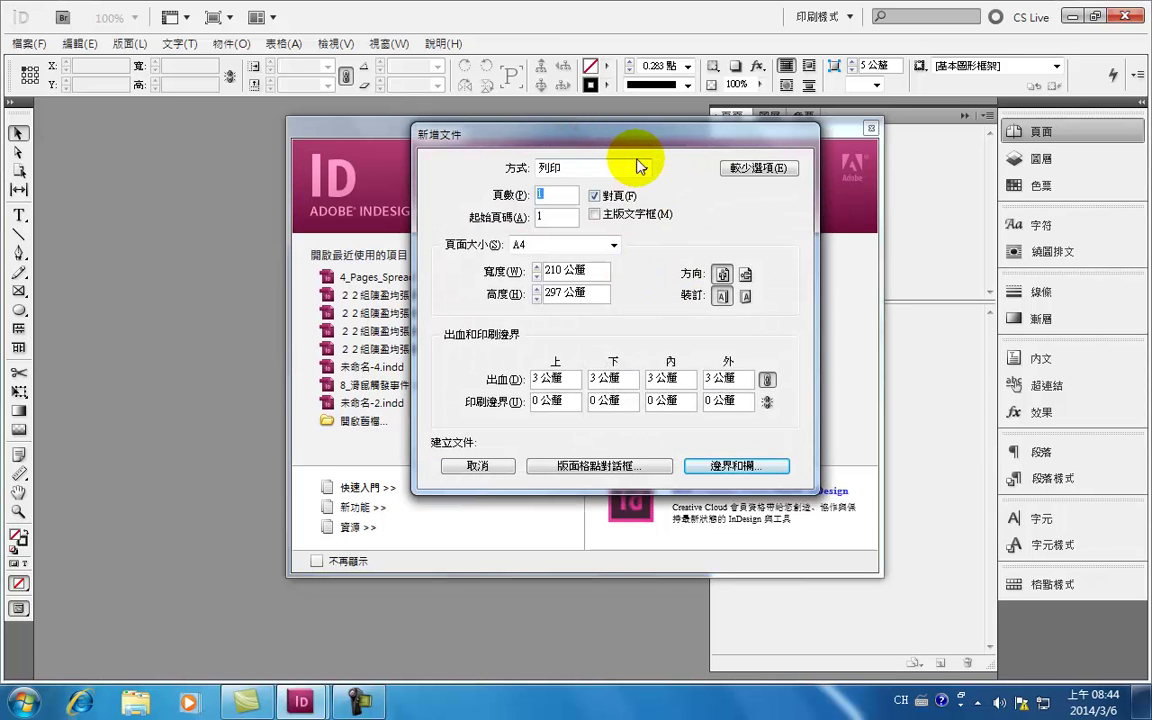
{"action": "left_click", "coordinate": [599, 172]}
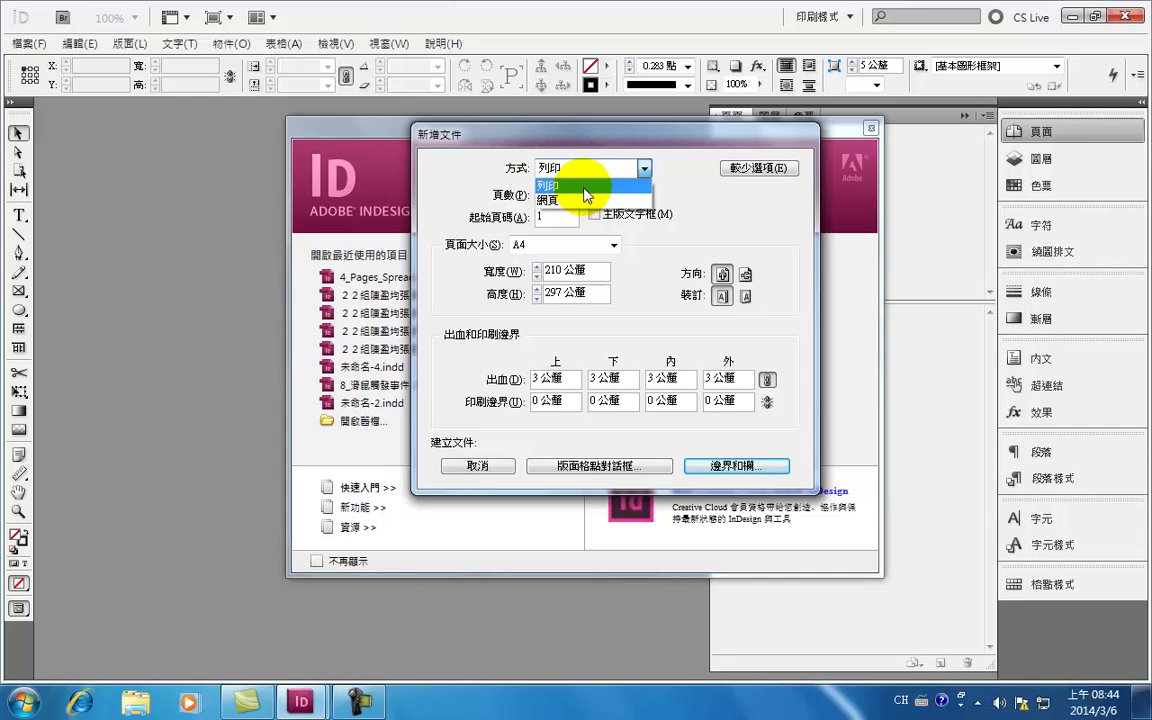
{"action": "left_click", "coordinate": [587, 190]}
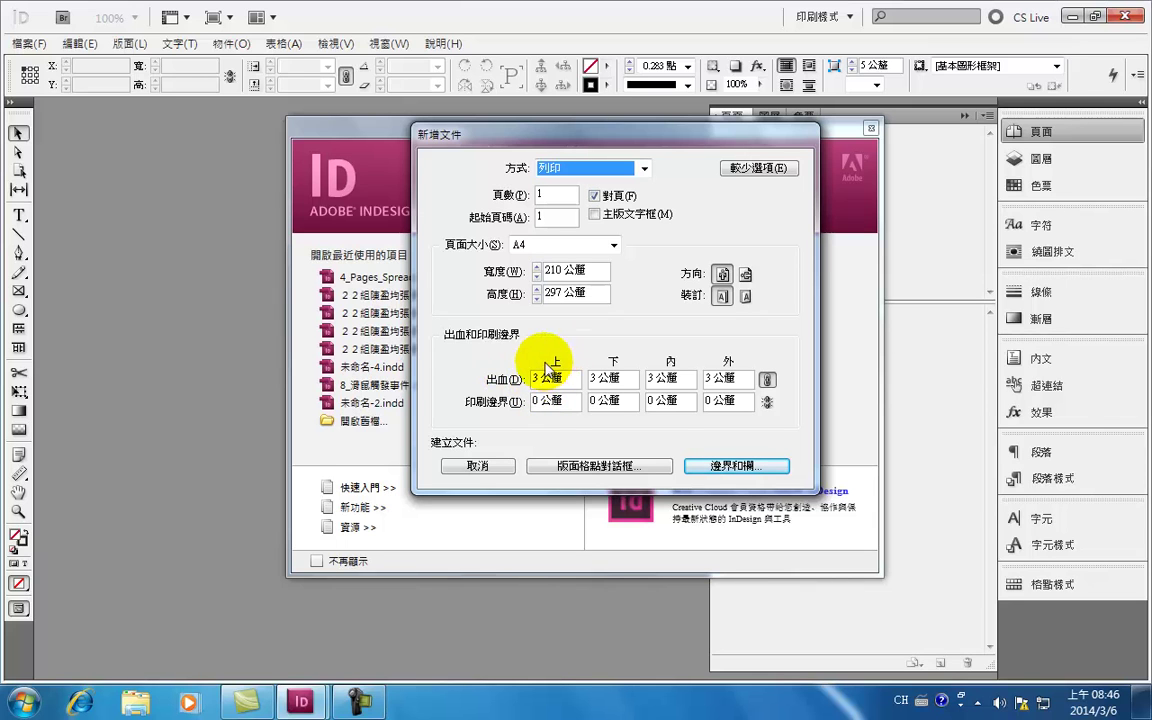
{"action": "double_click", "coordinate": [538, 380]}
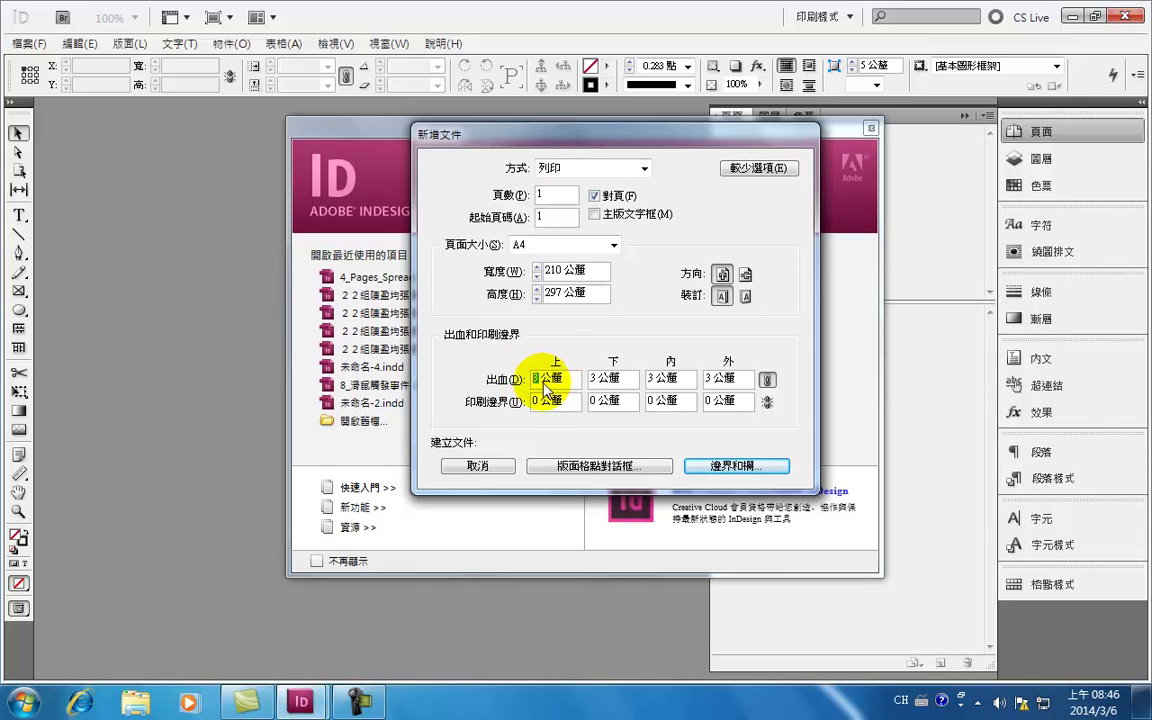
{"action": "type", "text": "1"}
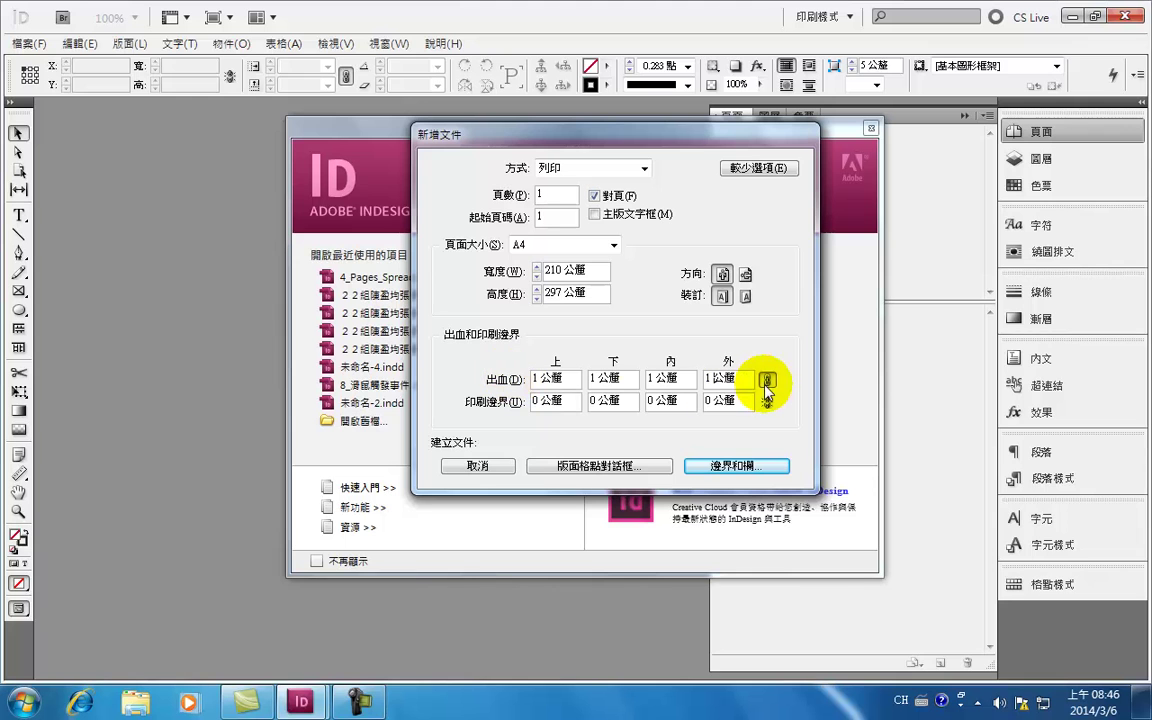
{"action": "left_click", "coordinate": [735, 465]}
Create the document with 20 mm margins on every side and one column, and narrow the page list to free canvas space.
{"action": "left_click_drag", "start_coordinate": [783, 185], "coordinate": [565, 196]}
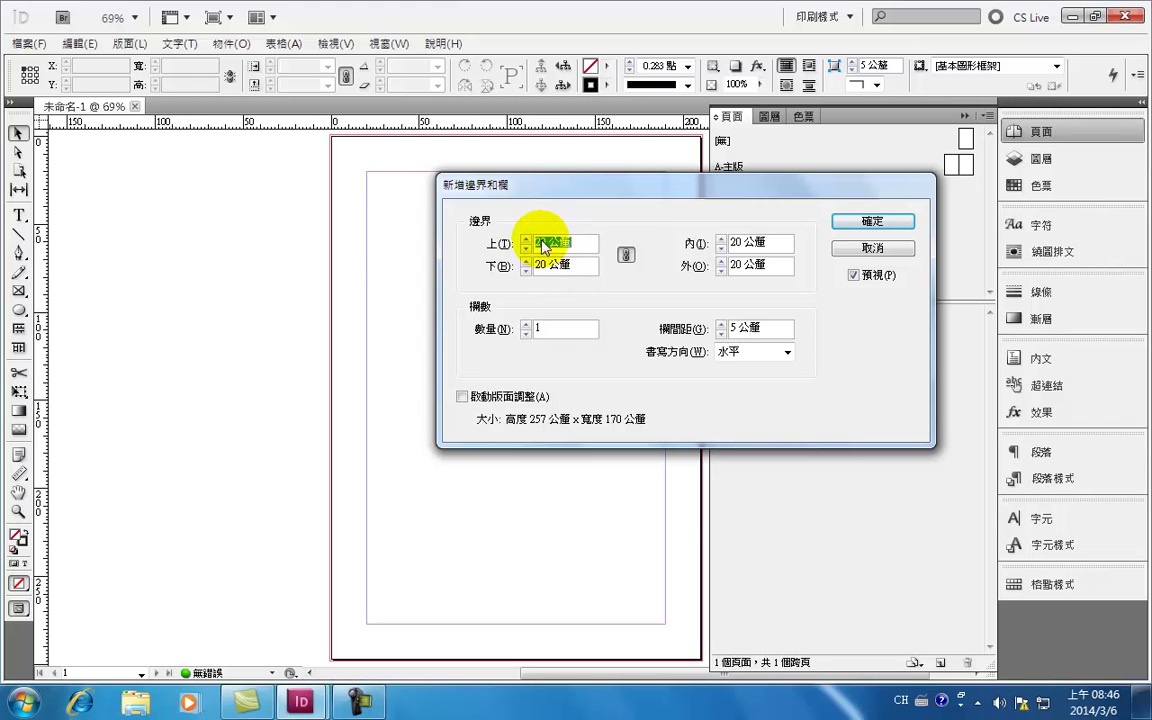
{"action": "left_click_drag", "start_coordinate": [445, 187], "coordinate": [543, 167]}
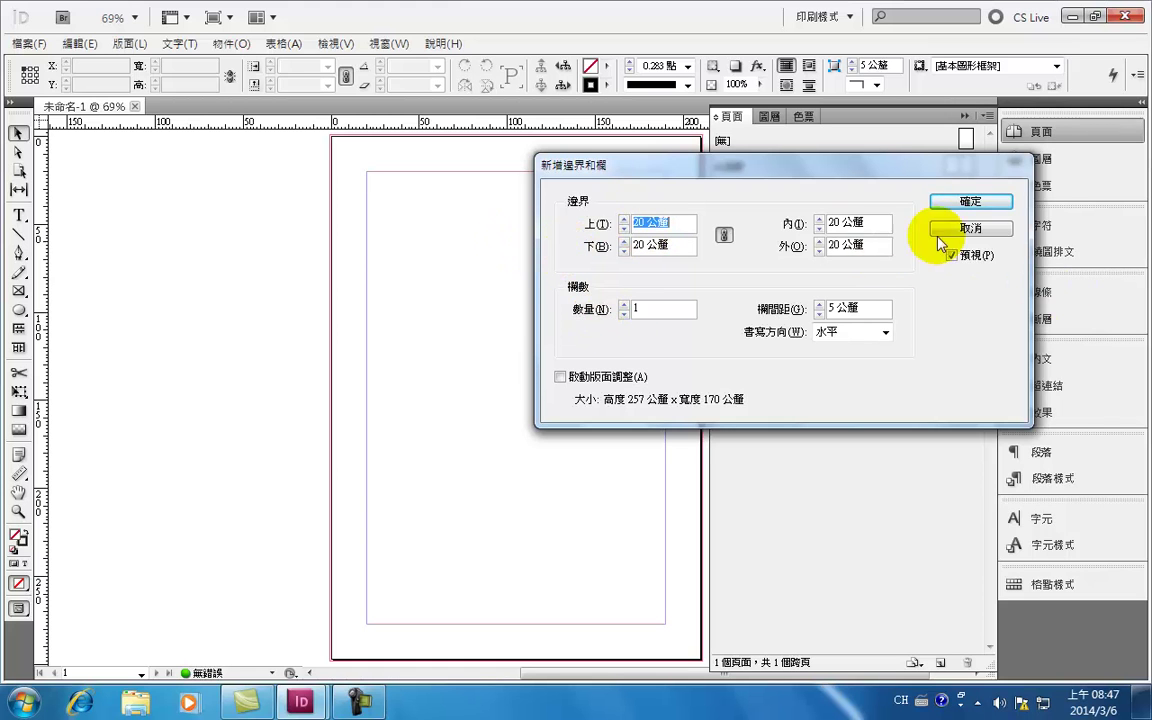
{"action": "left_click", "coordinate": [968, 201]}
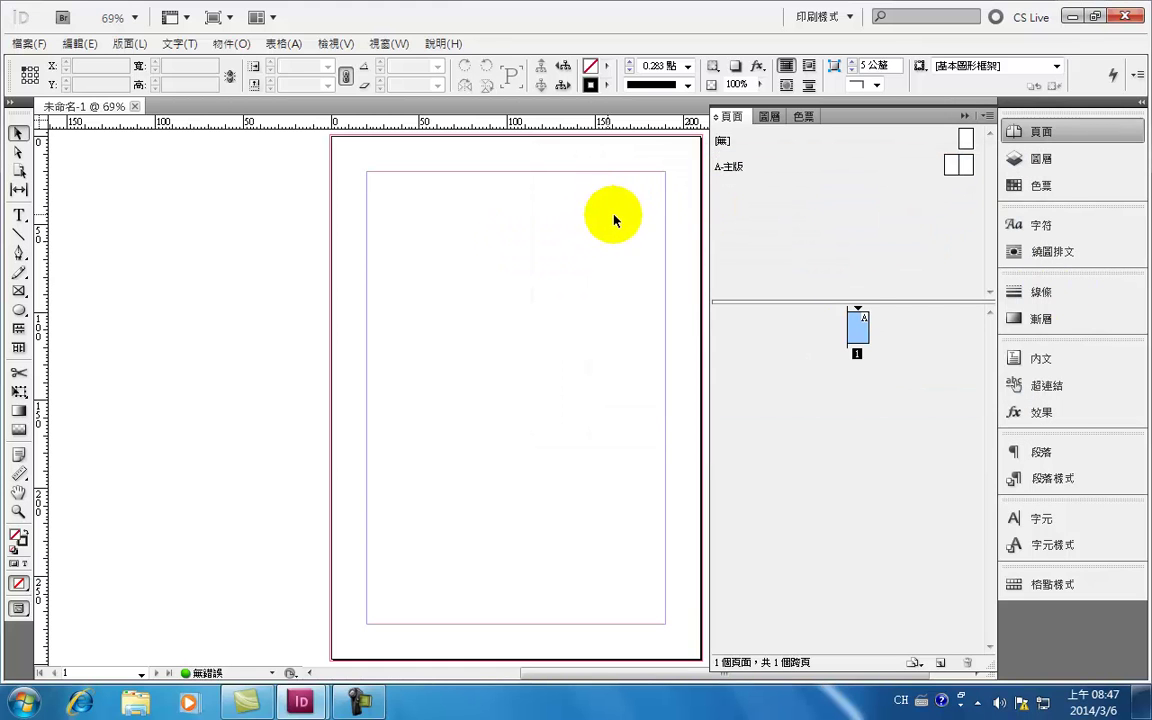
{"action": "left_click_drag", "start_coordinate": [706, 140], "coordinate": [956, 193]}
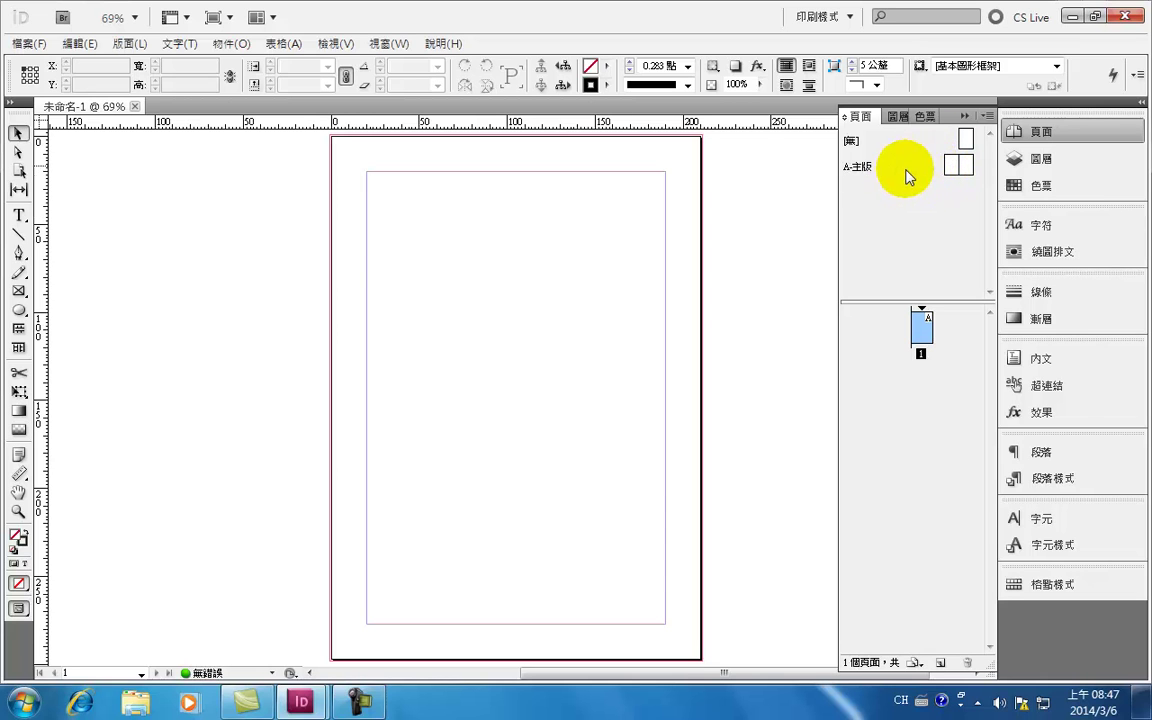
Add a new layer above the existing one and name it 圖像.
{"action": "left_click", "coordinate": [1030, 158]}
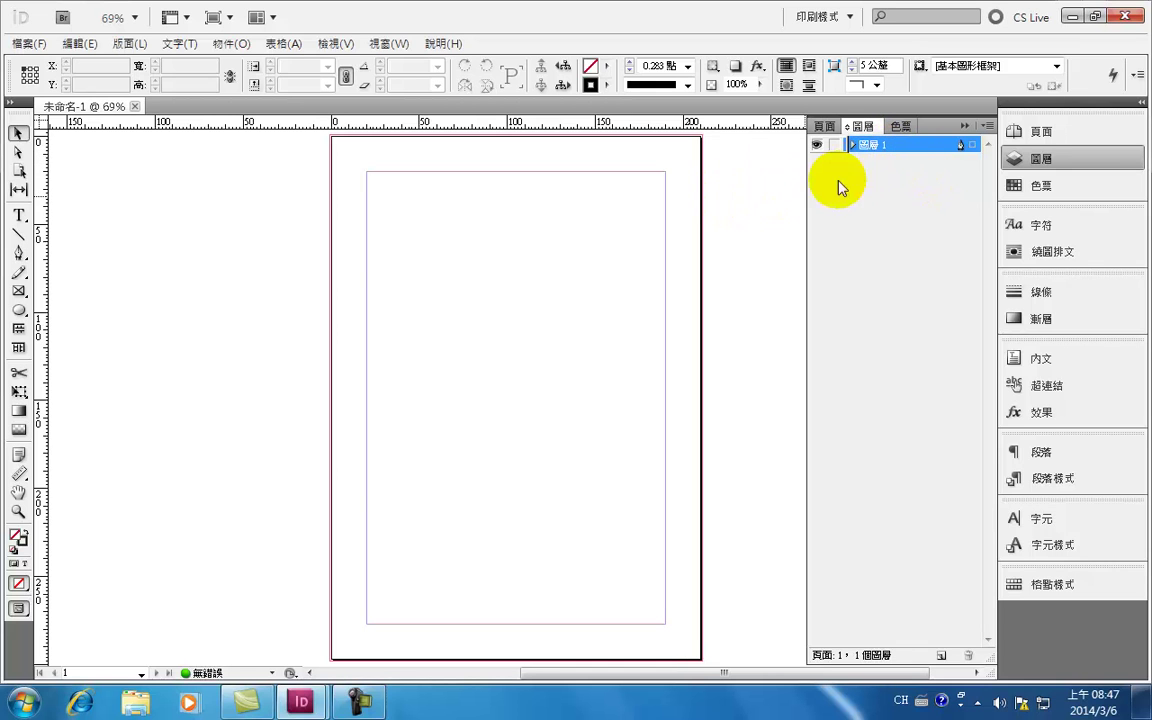
{"action": "left_click", "coordinate": [942, 656]}
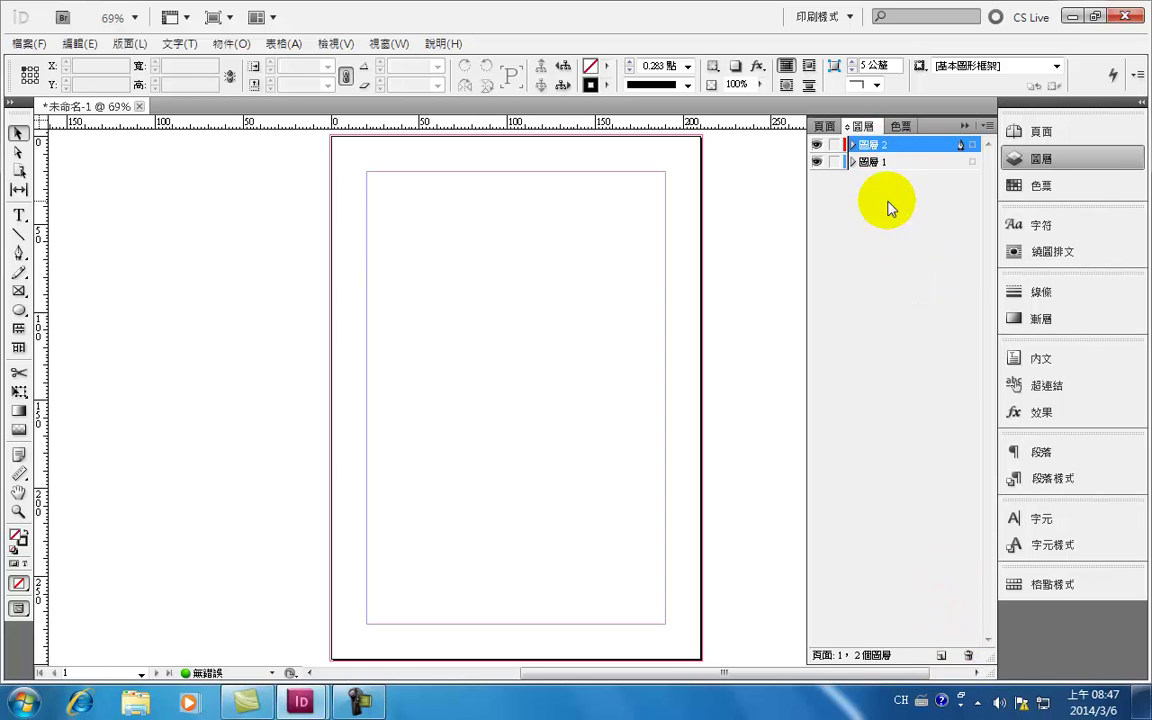
{"action": "double_click", "coordinate": [878, 148]}
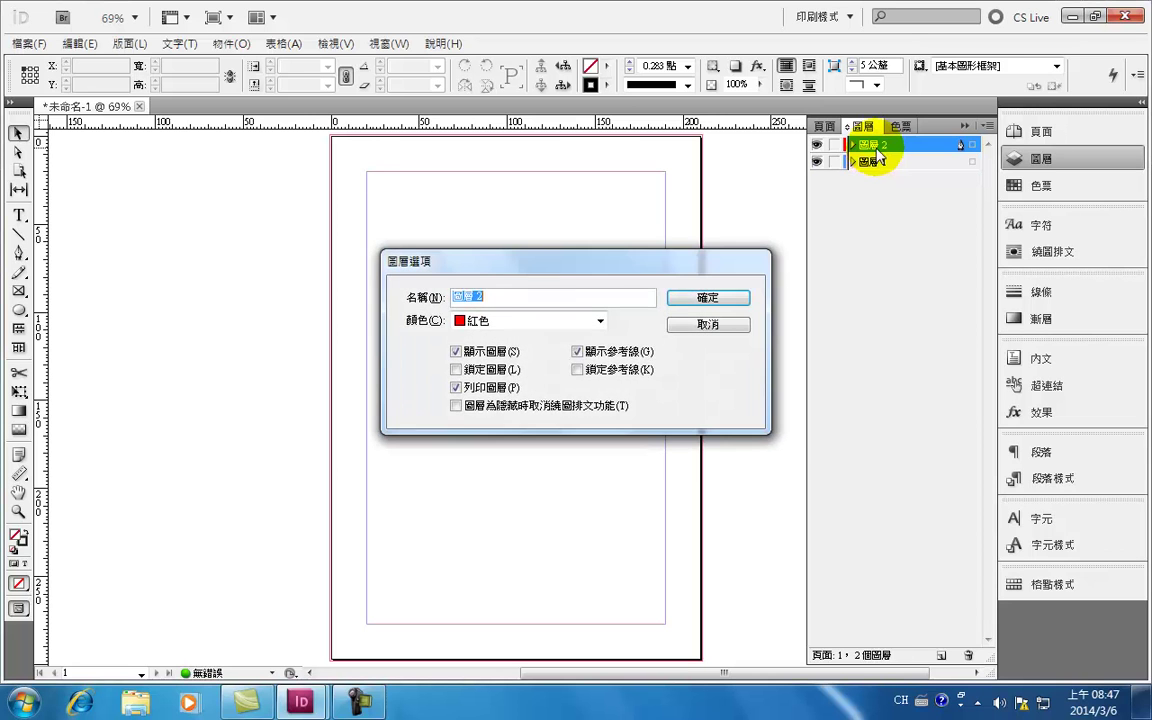
{"action": "left_click_drag", "start_coordinate": [527, 257], "coordinate": [706, 268]}
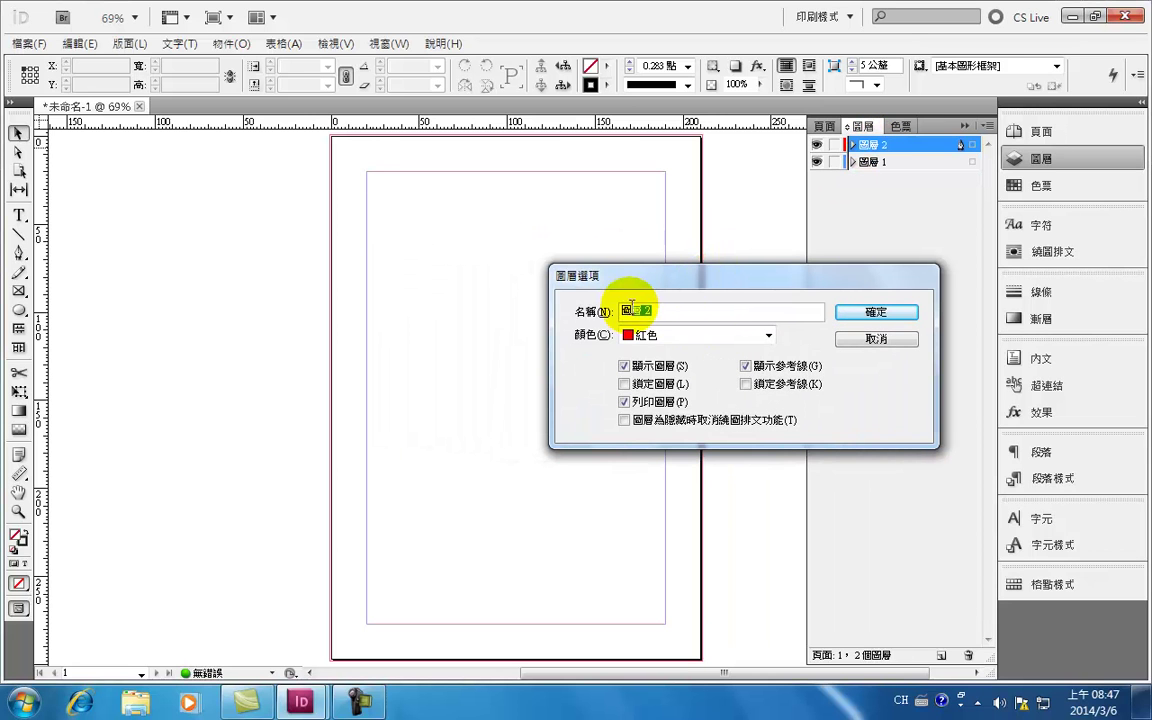
{"action": "key", "text": "ctrl+space"}
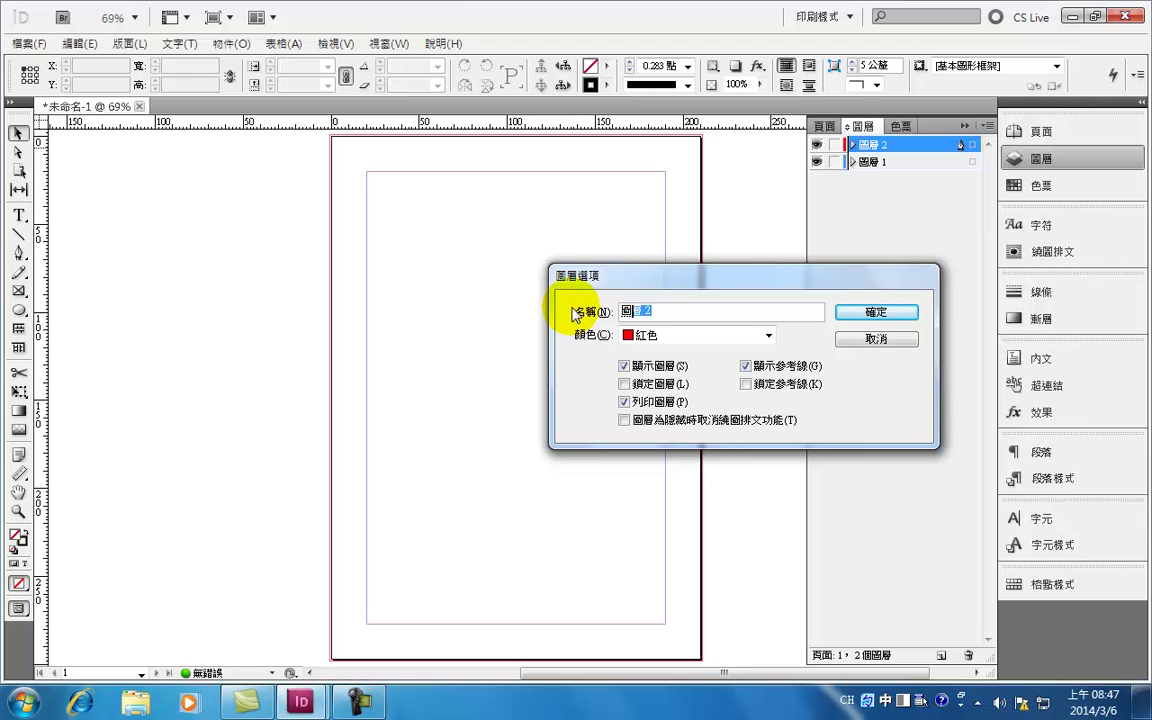
{"action": "key", "text": "Return"}
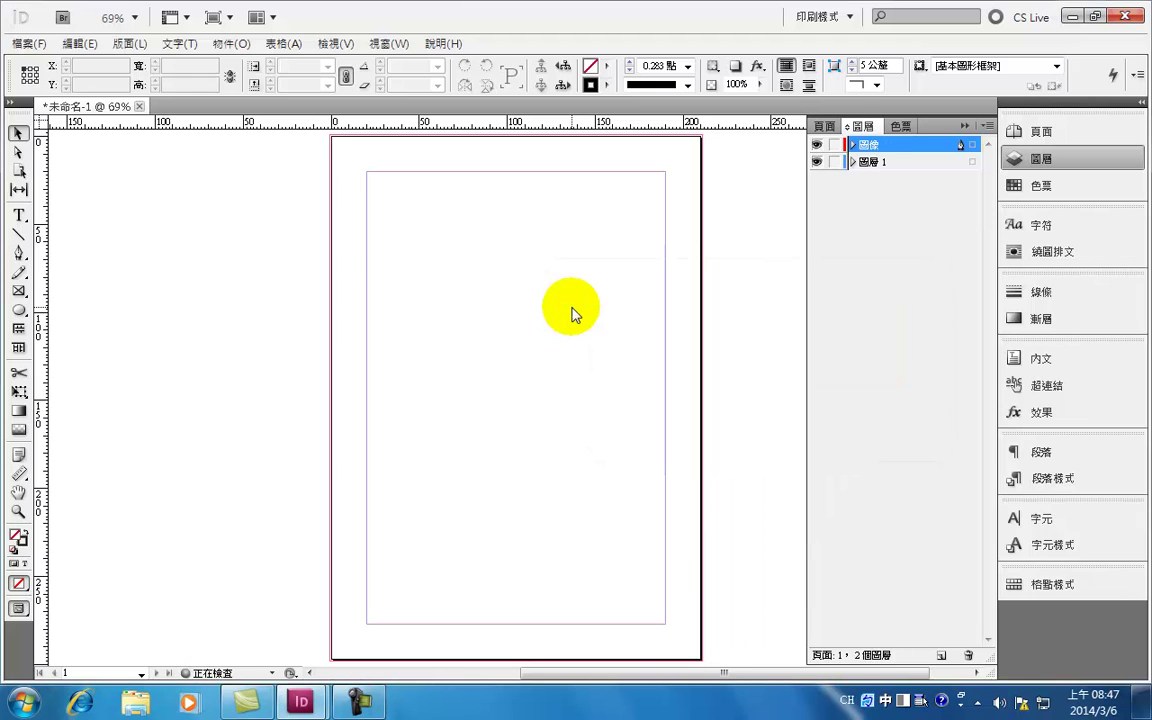
Rename the lower layer as 文字.
{"action": "double_click", "coordinate": [868, 162]}
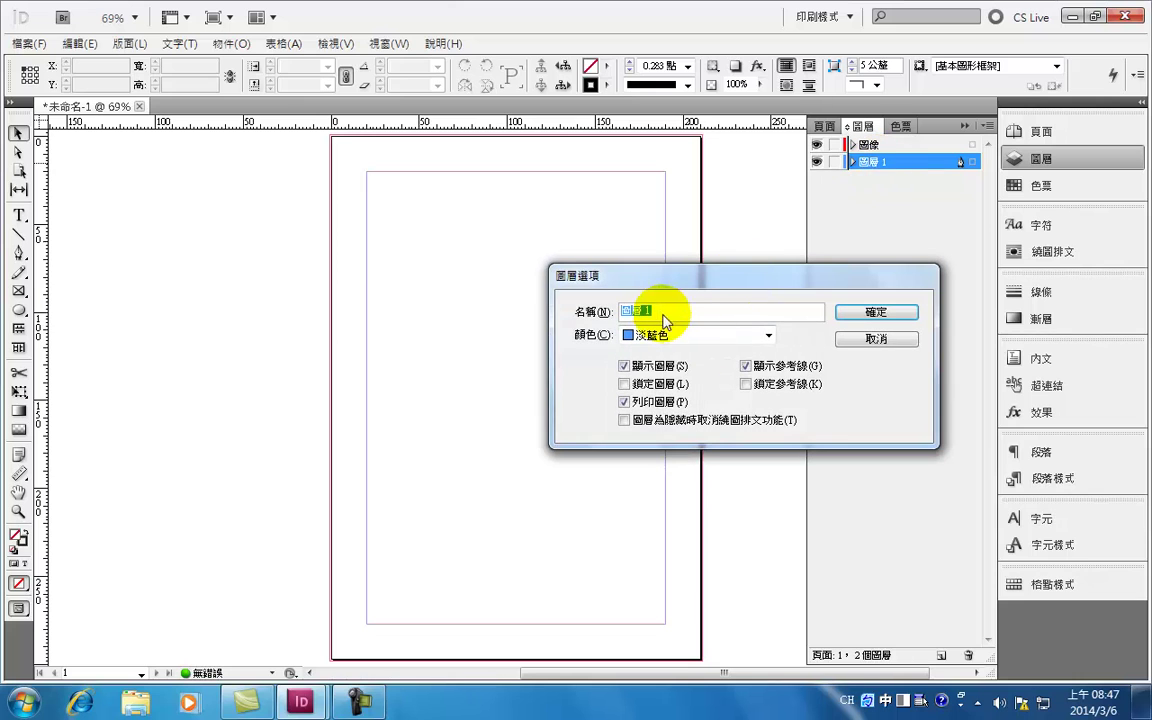
{"action": "type", "text": "文字"}
{"action": "key", "text": "Return"}
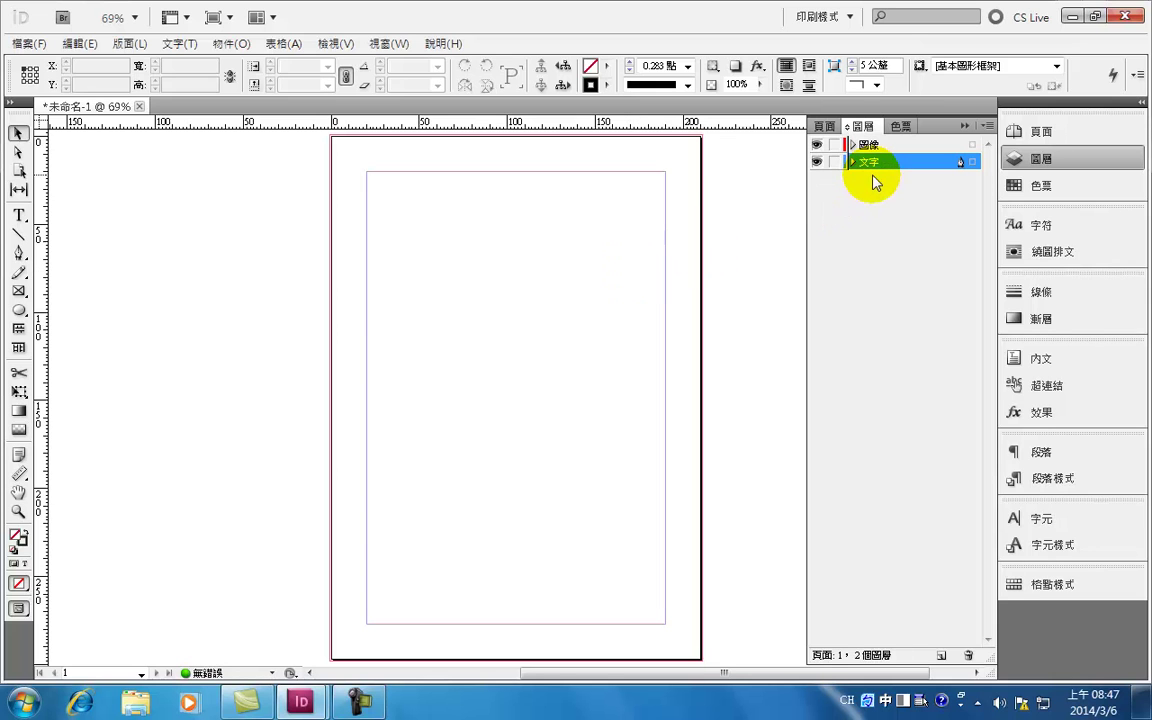
On the 圖像 layer, draw a rectangular frame about 118 × 111 mm near the upper-left corner of the margin area.
{"action": "left_click", "coordinate": [867, 146]}
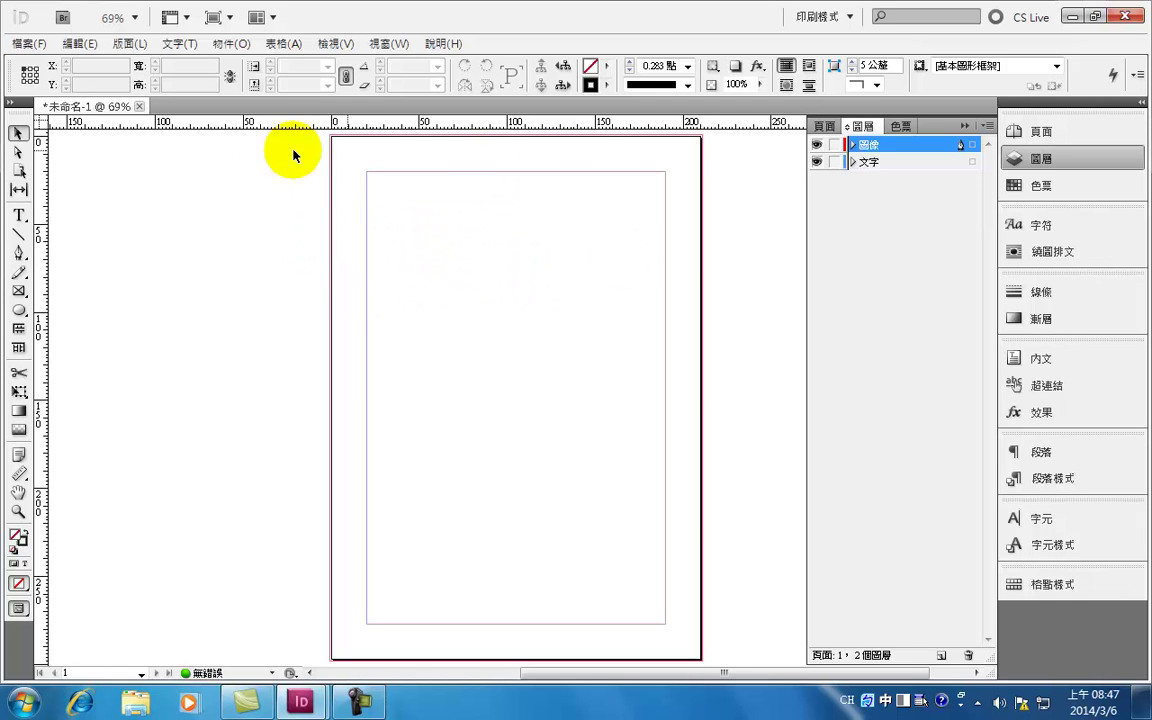
{"action": "left_click", "coordinate": [17, 295]}
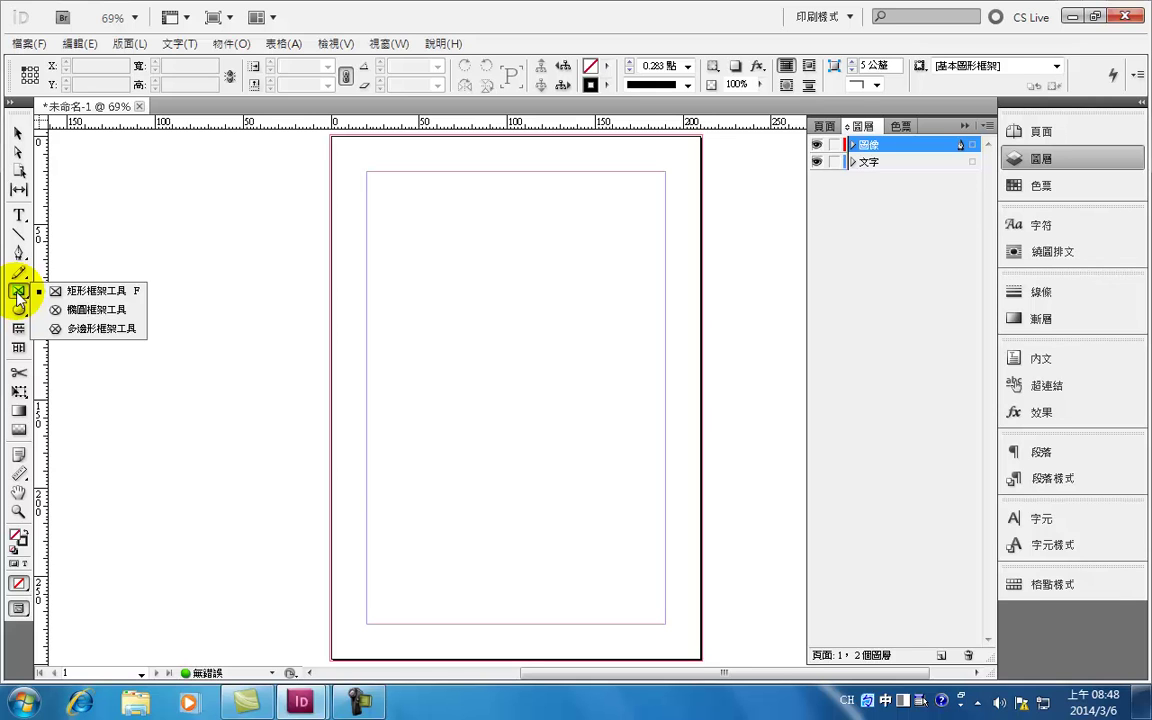
{"action": "left_click", "coordinate": [17, 295]}
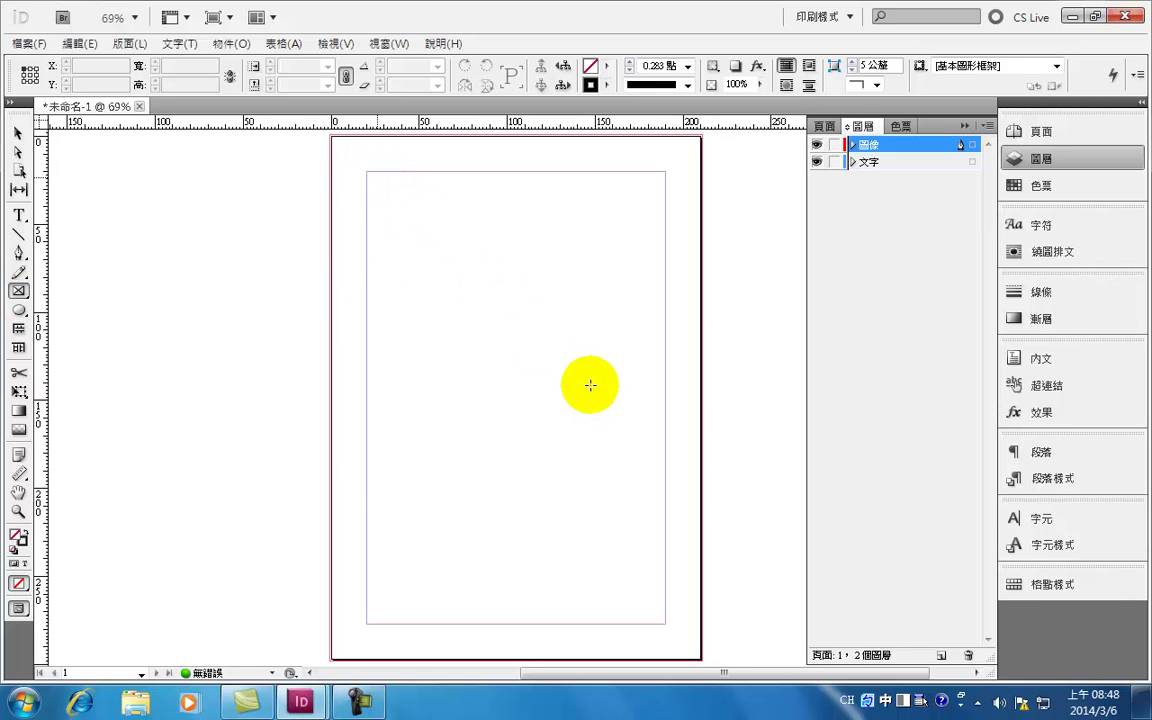
{"action": "left_click_drag", "start_coordinate": [375, 177], "coordinate": [585, 372]}
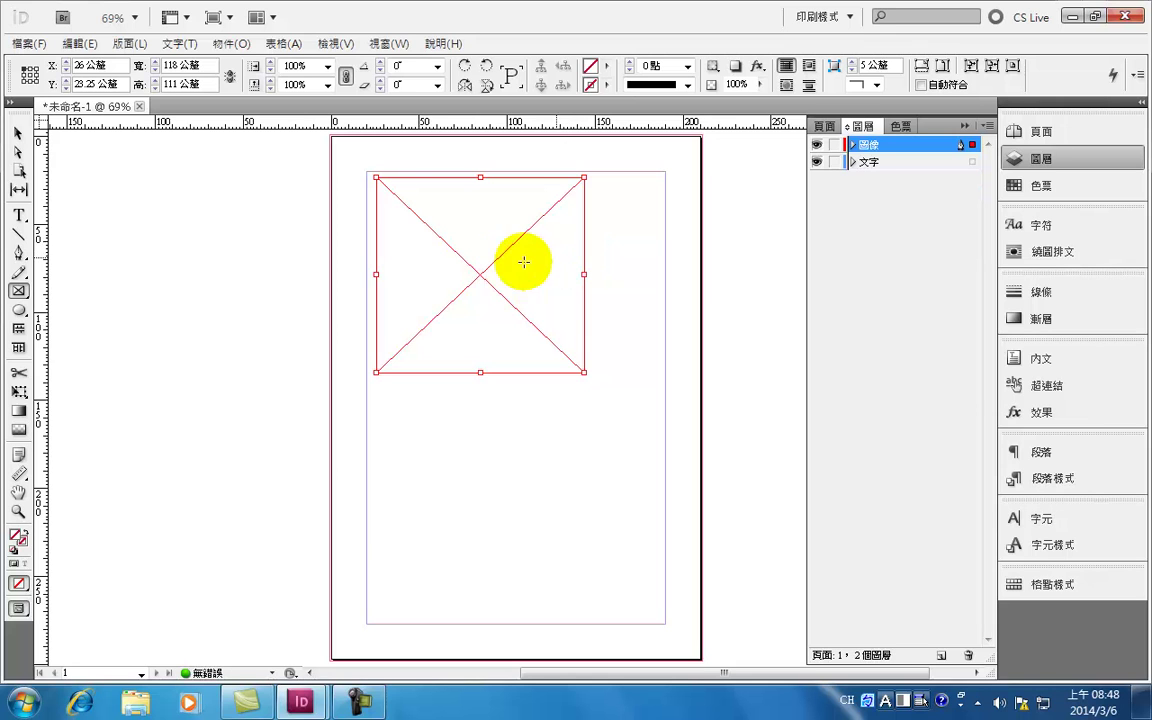
Move the rectangular frame freely around the upper part of the page, leaving it at about X 33.5 mm, Y 20 mm.
{"action": "left_click", "coordinate": [19, 134]}
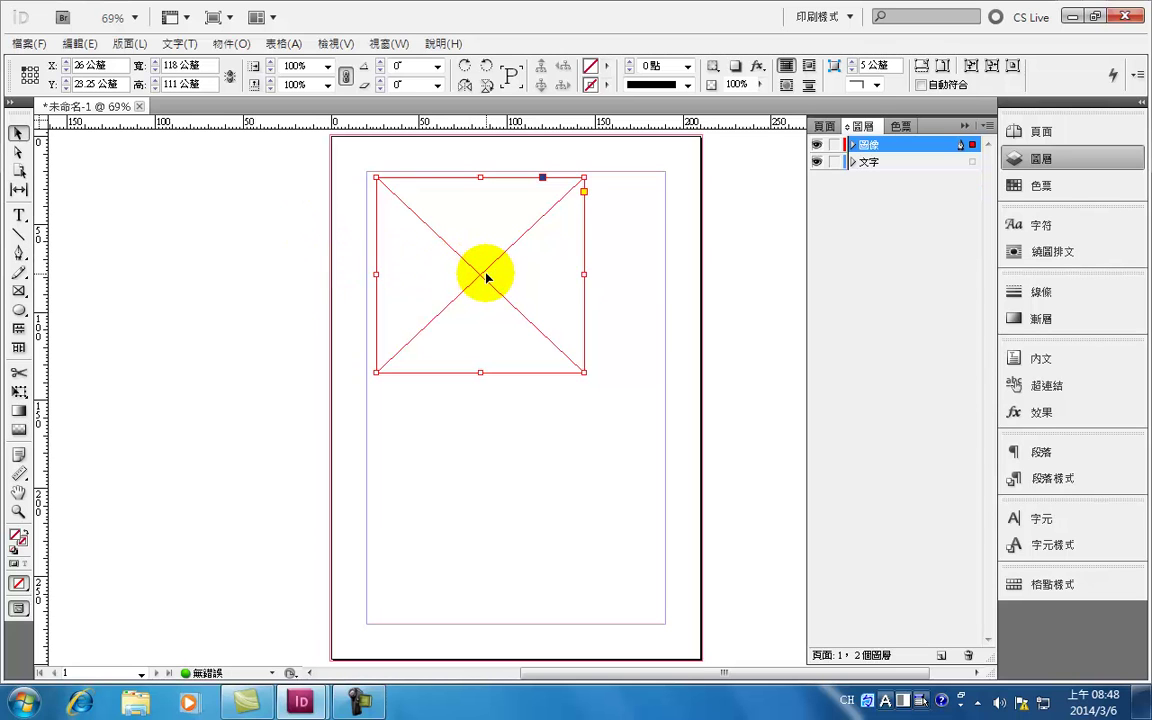
{"action": "key", "text": "ctrl+equal"}
{"action": "key", "text": "space"}
{"action": "left_click_drag", "start_coordinate": [535, 296], "coordinate": [495, 258]}
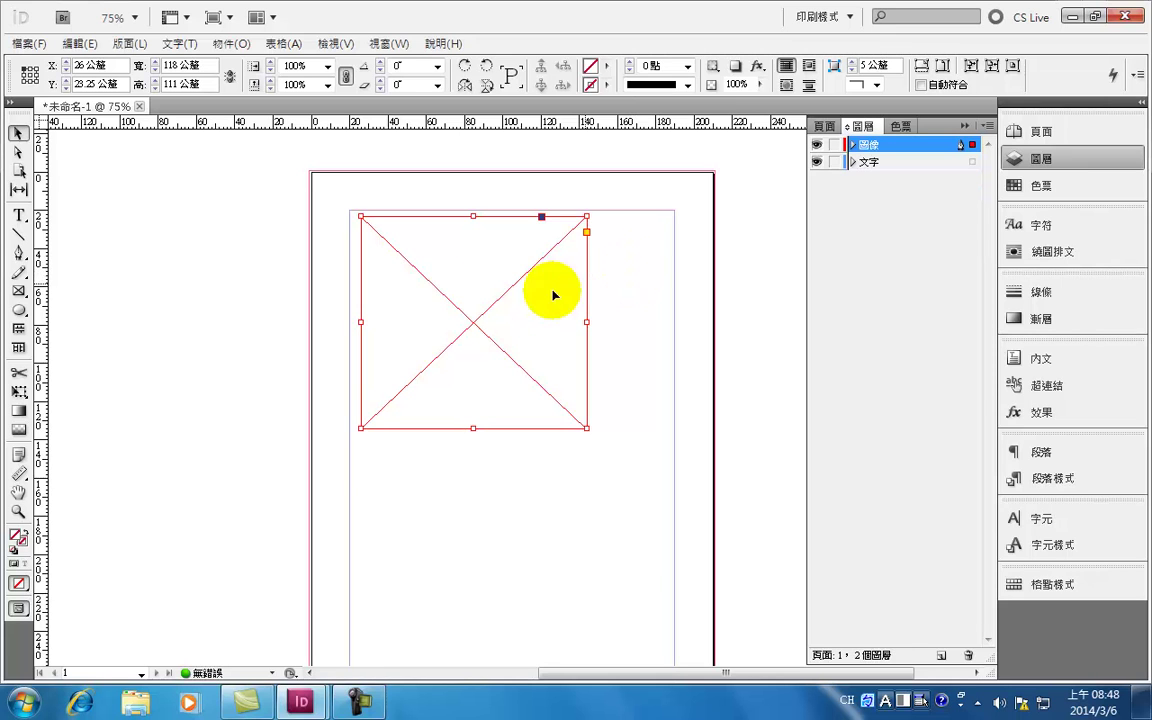
{"action": "mouse_move", "coordinate": [471, 325]}
{"action": "left_mouse_down"}
{"action": "mouse_move", "coordinate": [440, 298]}
{"action": "mouse_move", "coordinate": [464, 304]}
{"action": "left_mouse_up"}
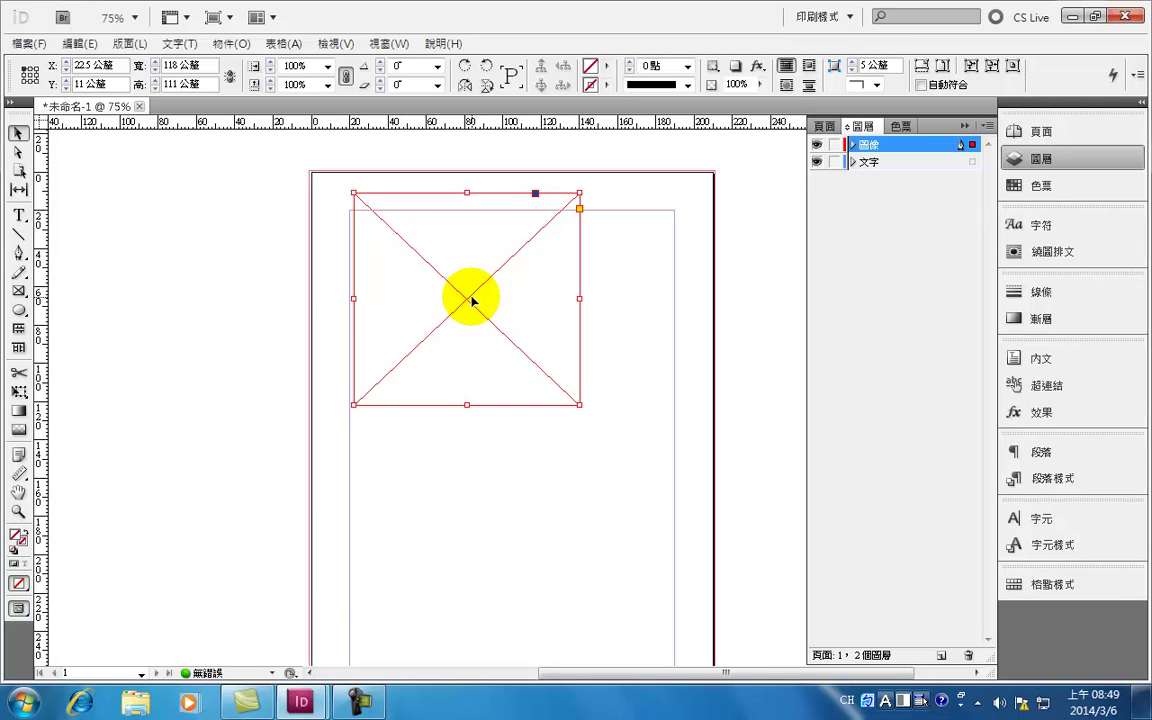
{"action": "left_click_drag", "start_coordinate": [473, 301], "coordinate": [448, 297]}
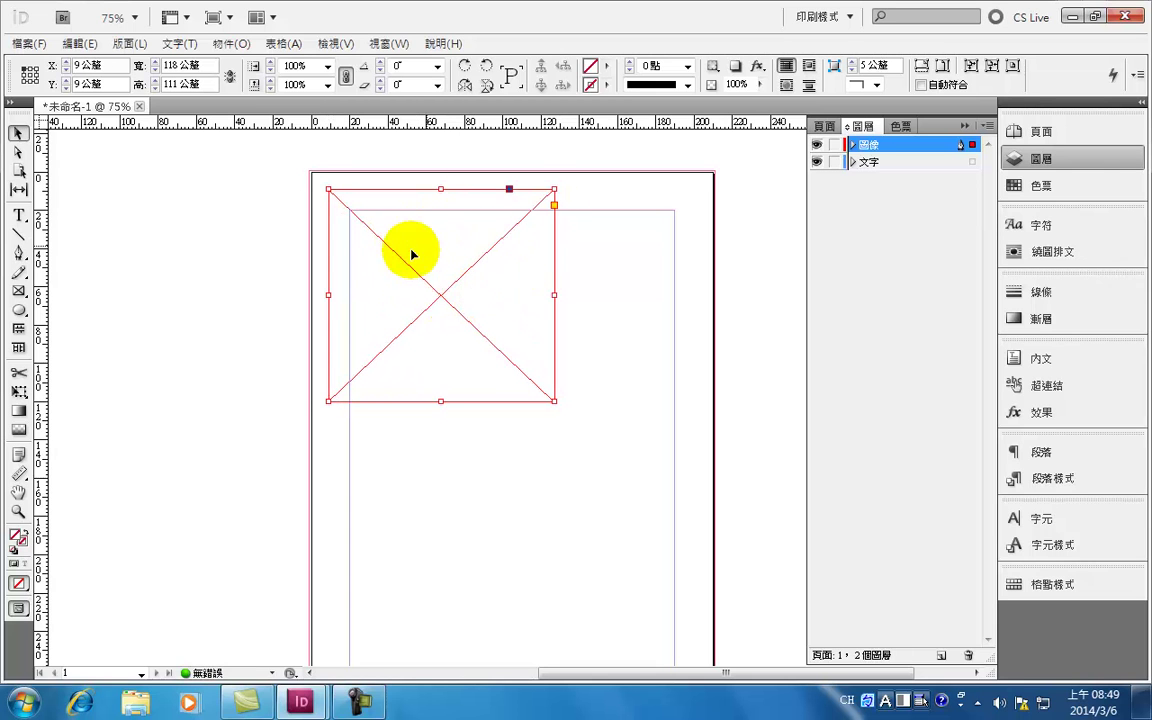
{"action": "left_click_drag", "start_coordinate": [450, 301], "coordinate": [486, 317]}
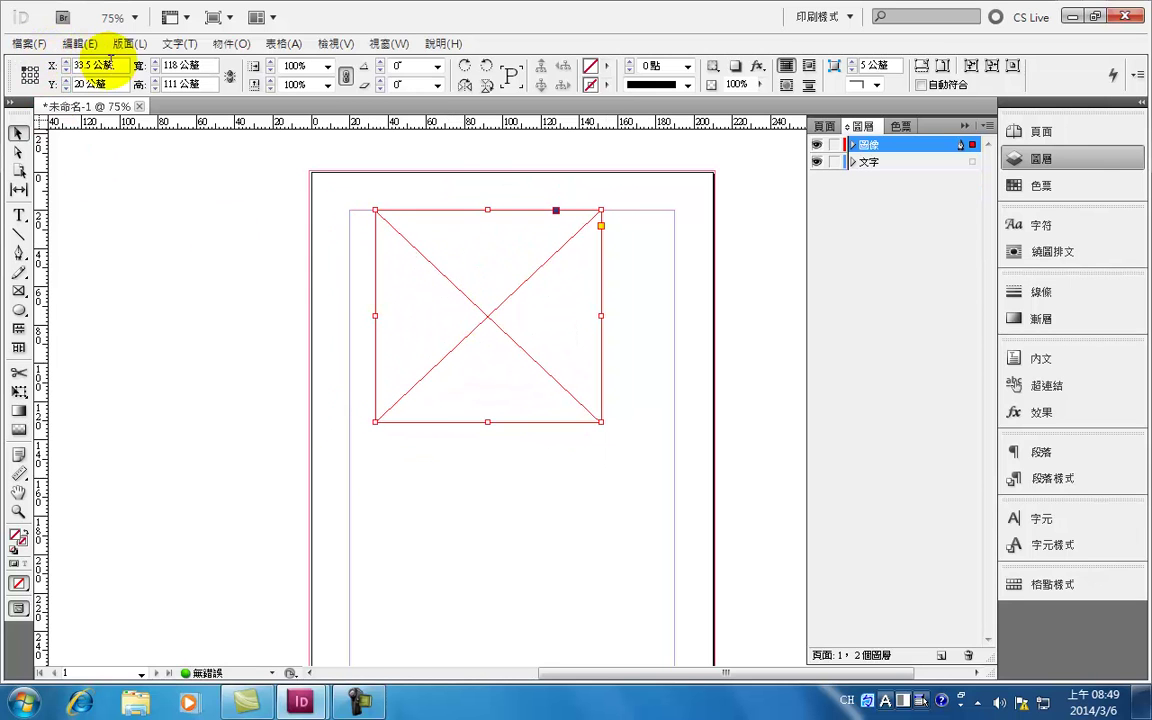
Set the rectangular frame's position to X 0 mm and Y 0 mm.
{"action": "key", "text": "Tab"}
{"action": "key", "text": "Return"}
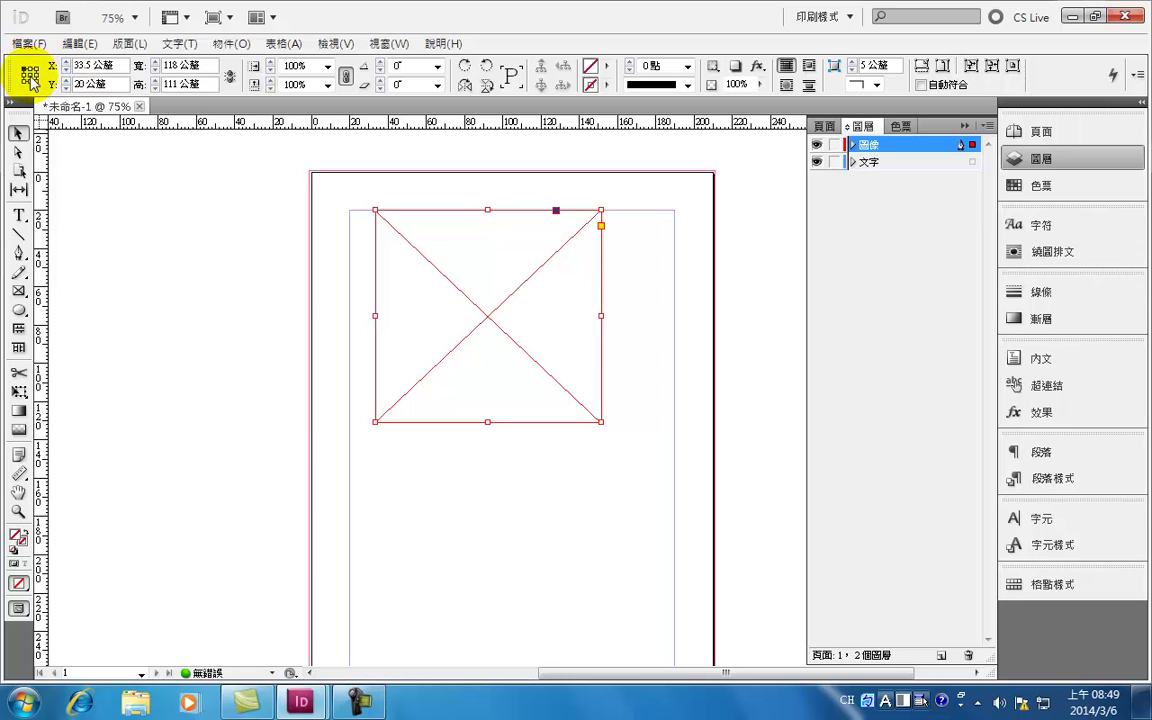
{"action": "double_click", "coordinate": [88, 65]}
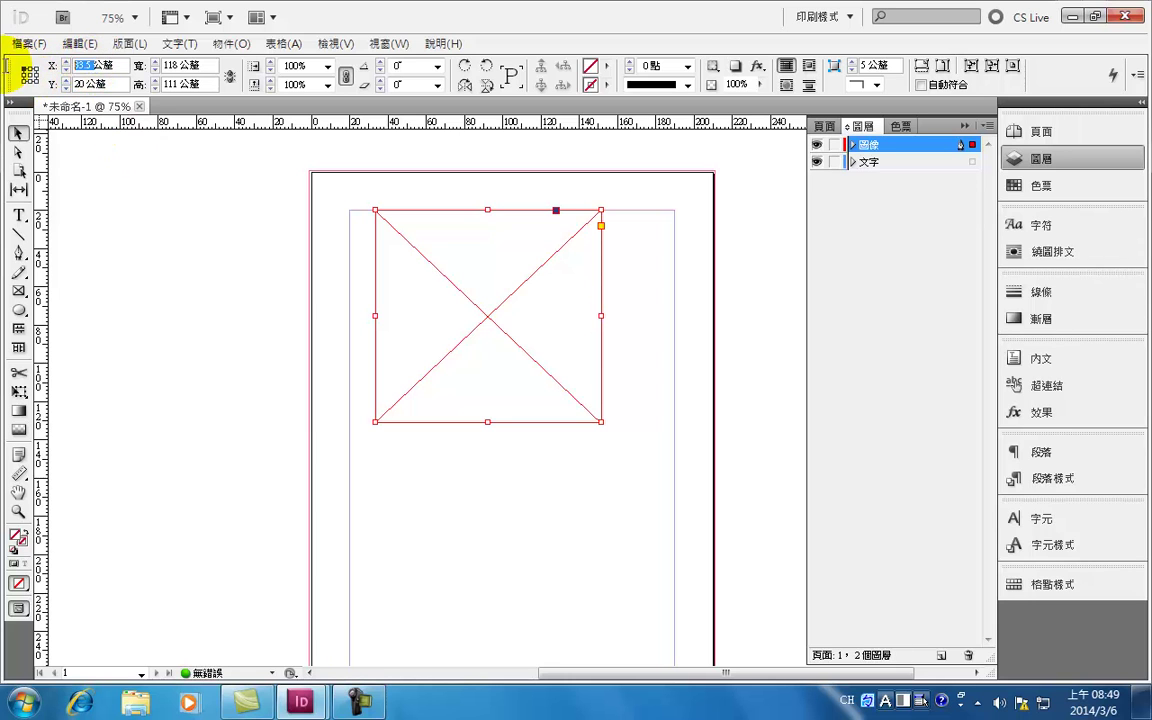
{"action": "type", "text": "0"}
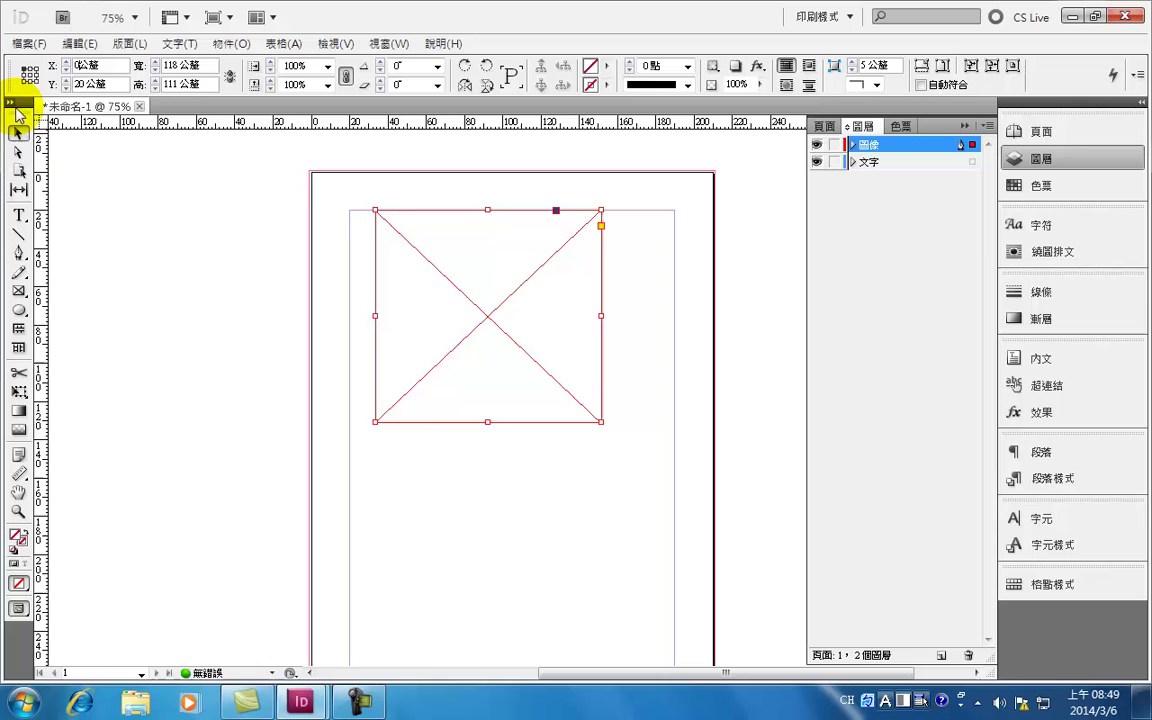
{"action": "double_click", "coordinate": [80, 84]}
{"action": "type", "text": "0"}
{"action": "key", "text": "Return"}
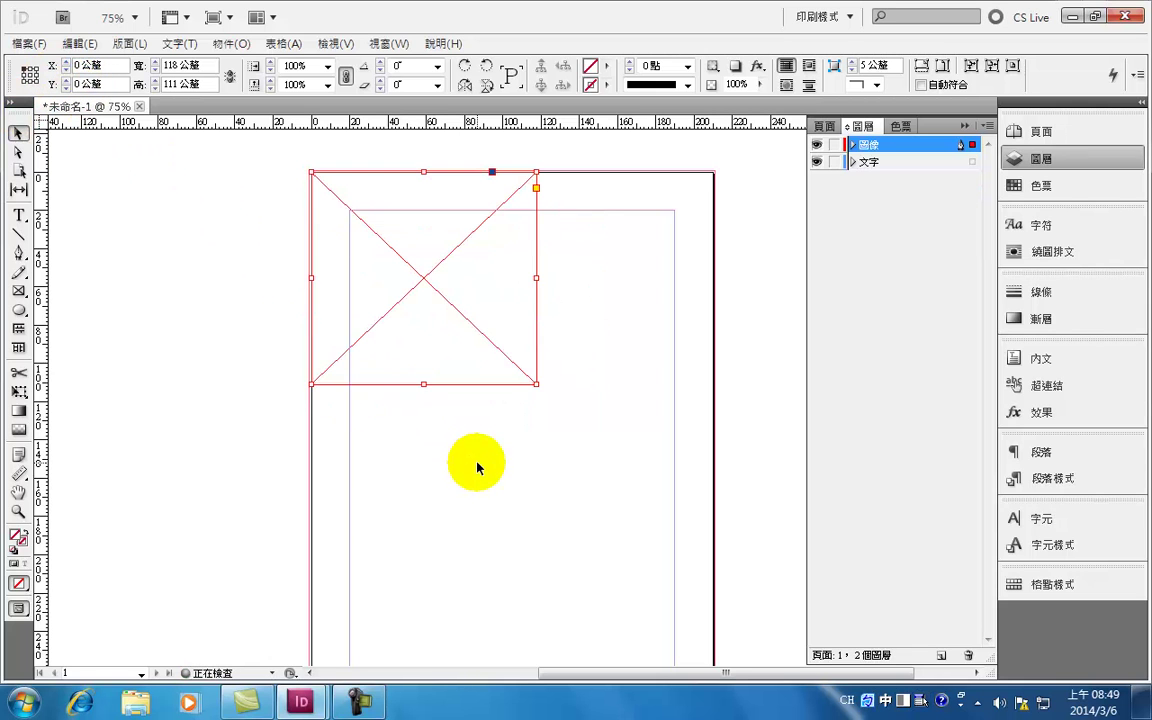
Deselect the frame and examine its upper-left corner against the page edge and bleed line at 150% zoom.
{"action": "left_click", "coordinate": [440, 424]}
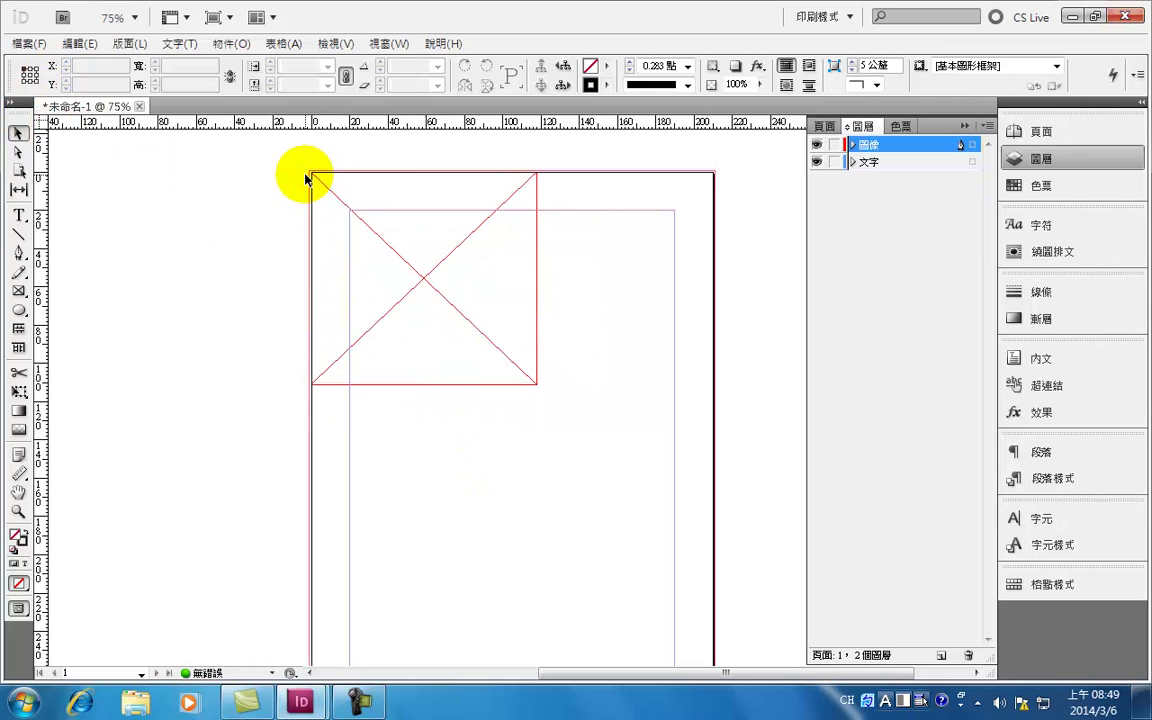
{"action": "key", "text": "ctrl+equal"}
{"action": "key", "text": "ctrl+equal"}
{"action": "key", "text": "ctrl+equal"}
{"action": "left_click_drag", "start_coordinate": [239, 226], "coordinate": [384, 383]}
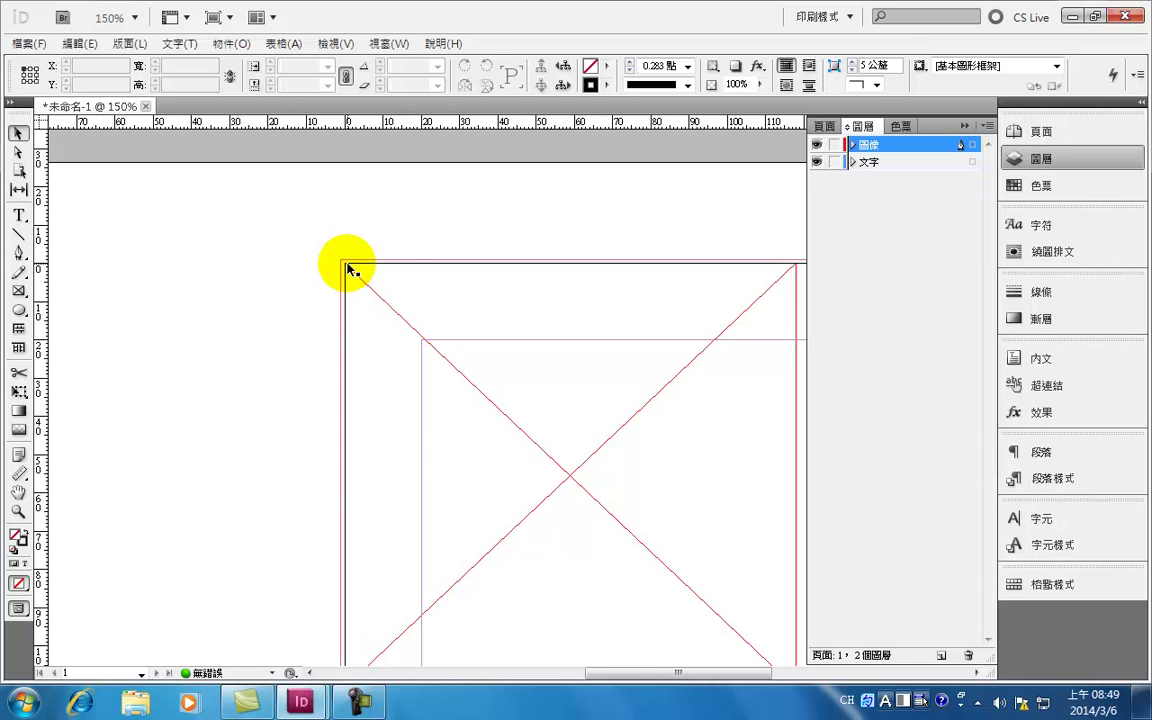
Select the image frame at the page's upper-left corner and set its size to 210 mm wide by 297 mm high.
{"action": "key", "text": "space"}
{"action": "left_click_drag", "start_coordinate": [399, 301], "coordinate": [334, 267]}
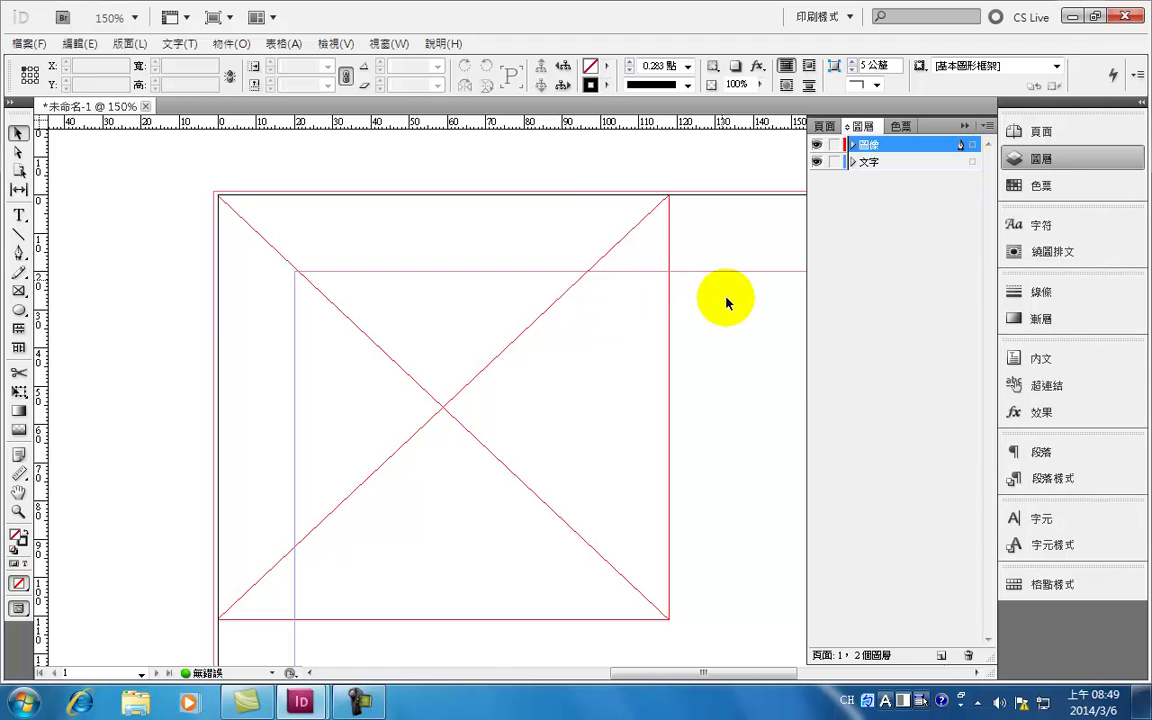
{"action": "left_click", "coordinate": [589, 337]}
{"action": "key", "text": "space"}
{"action": "left_click_drag", "start_coordinate": [607, 388], "coordinate": [526, 377]}
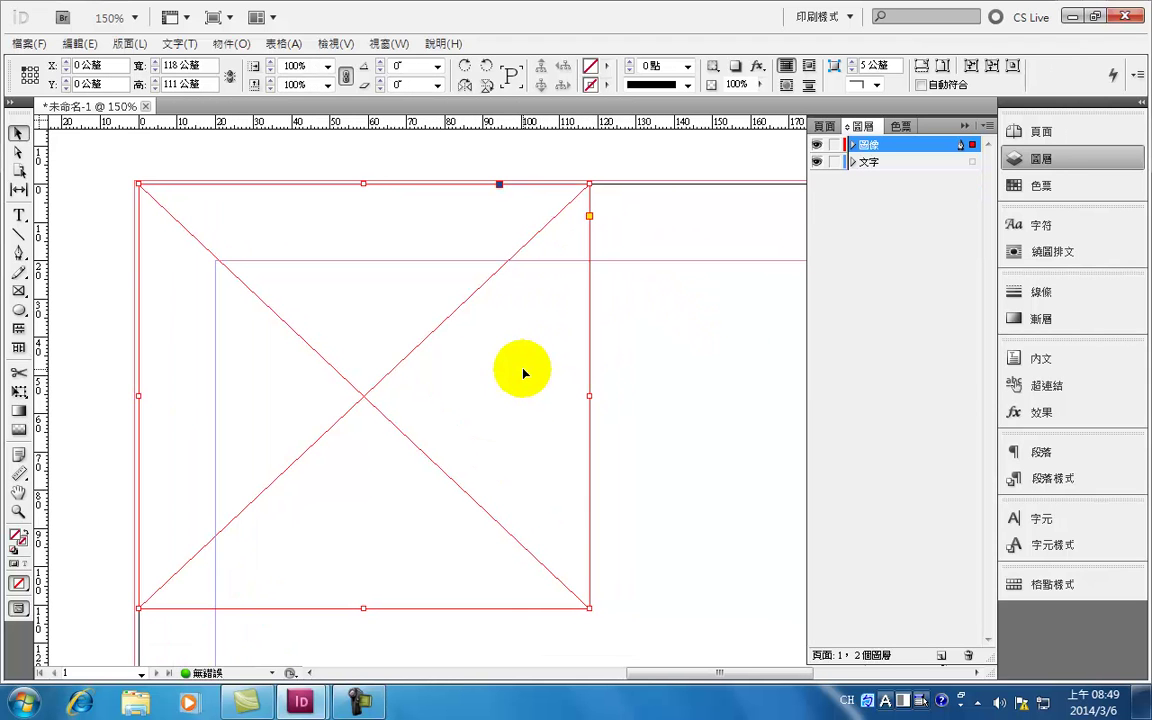
{"action": "key", "text": "ctrl+minus"}
{"action": "key", "text": "ctrl+minus"}
{"action": "left_click_drag", "start_coordinate": [652, 330], "coordinate": [494, 332]}
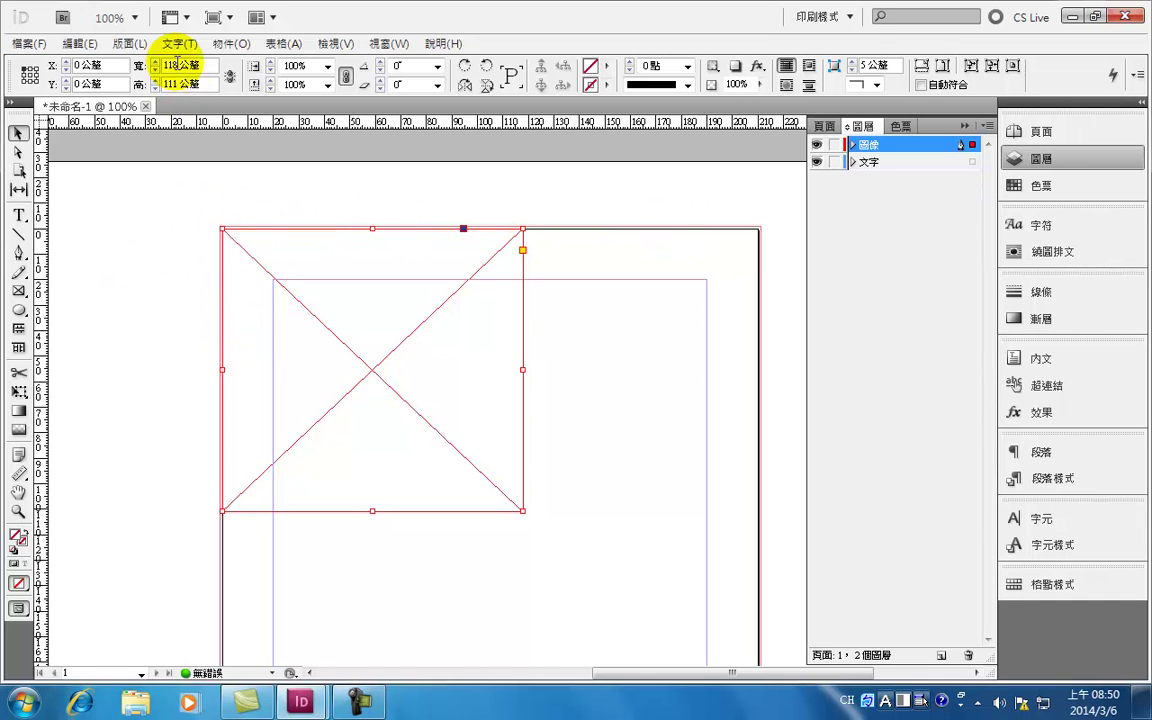
{"action": "double_click", "coordinate": [172, 66]}
{"action": "type", "text": "2"}
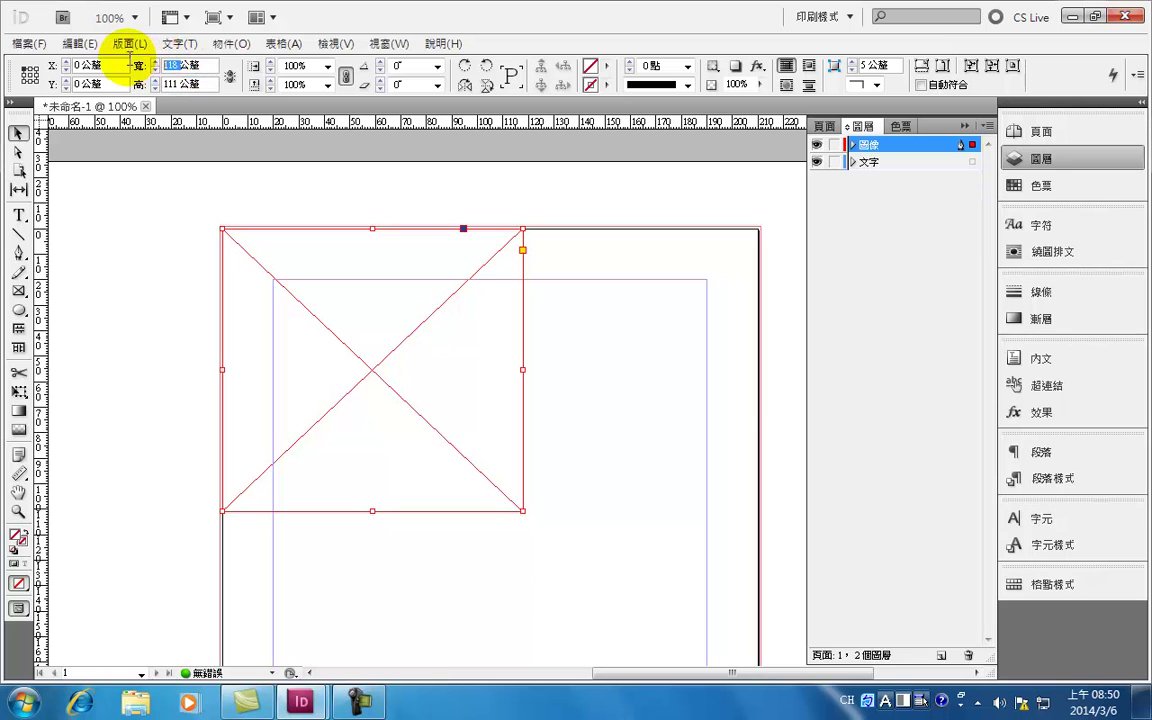
{"action": "type", "text": "10"}
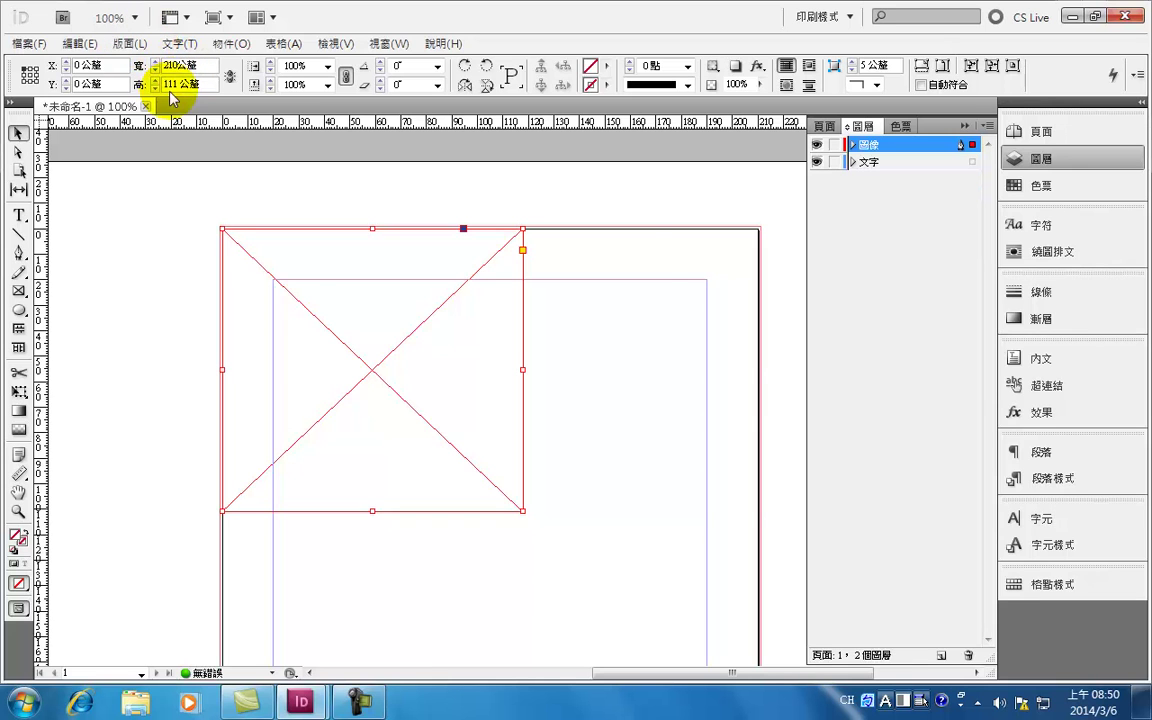
{"action": "double_click", "coordinate": [178, 86]}
{"action": "type", "text": "297"}
{"action": "key", "text": "Return"}
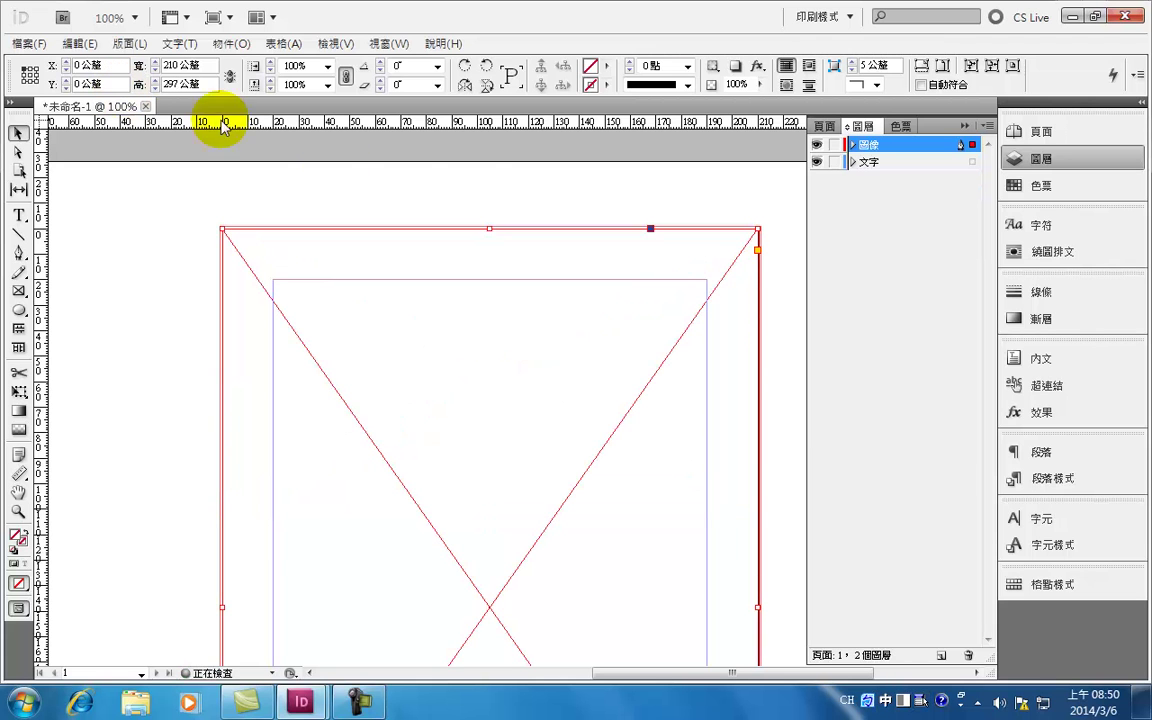
Divide the full-page frame's width by 4 and set its height to 33 mm.
{"action": "left_click", "coordinate": [630, 365]}
{"action": "scroll", "coordinate": [514, 265], "scroll_direction": "down", "scroll_amount": 3}
{"action": "scroll", "coordinate": [514, 265], "scroll_direction": "right", "scroll_amount": 1}
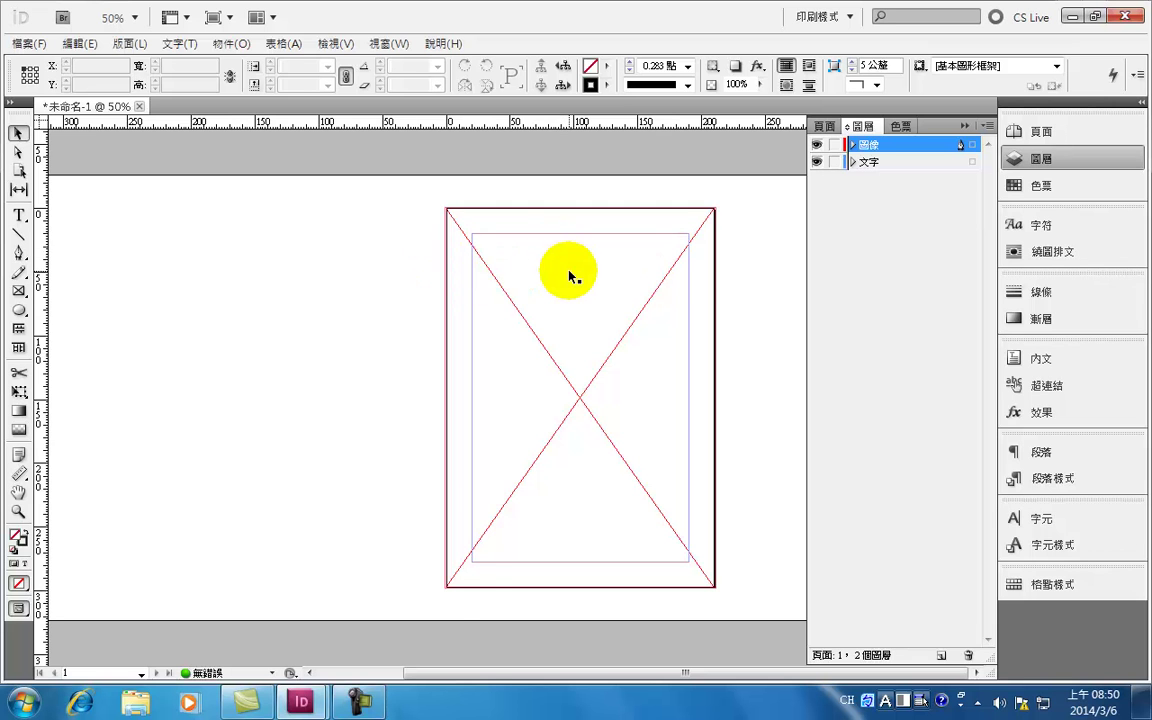
{"action": "key", "text": "ctrl+equal"}
{"action": "left_click_drag", "start_coordinate": [648, 231], "coordinate": [549, 346]}
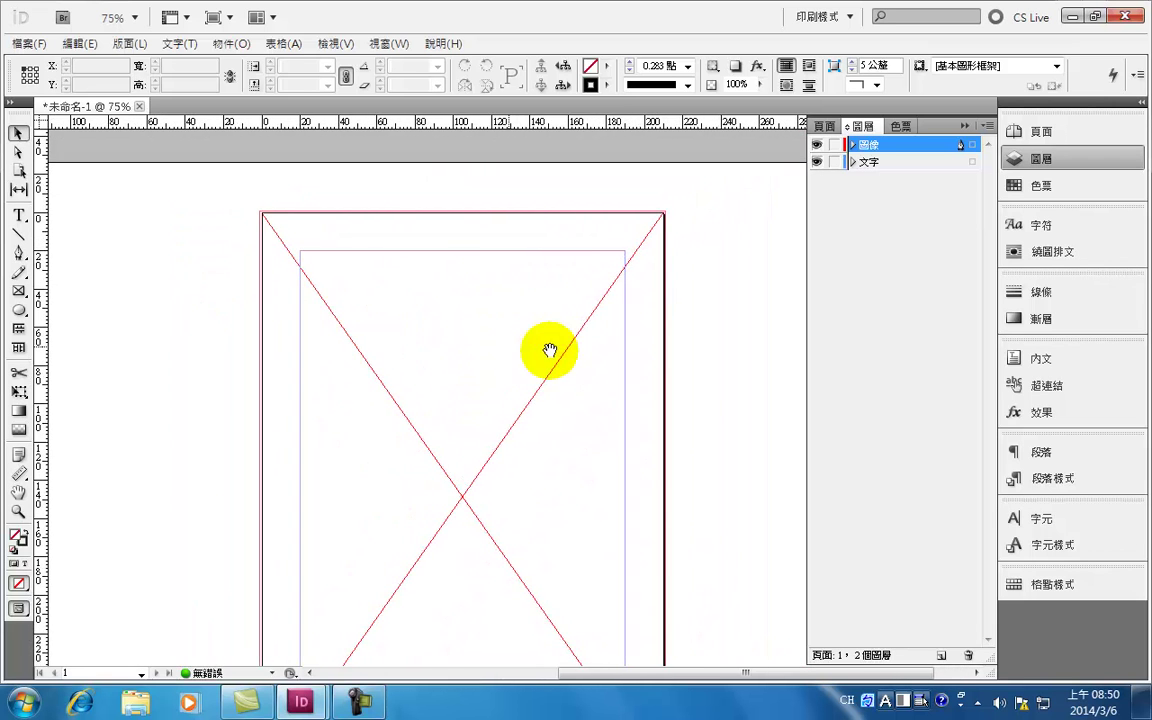
{"action": "left_click", "coordinate": [447, 259]}
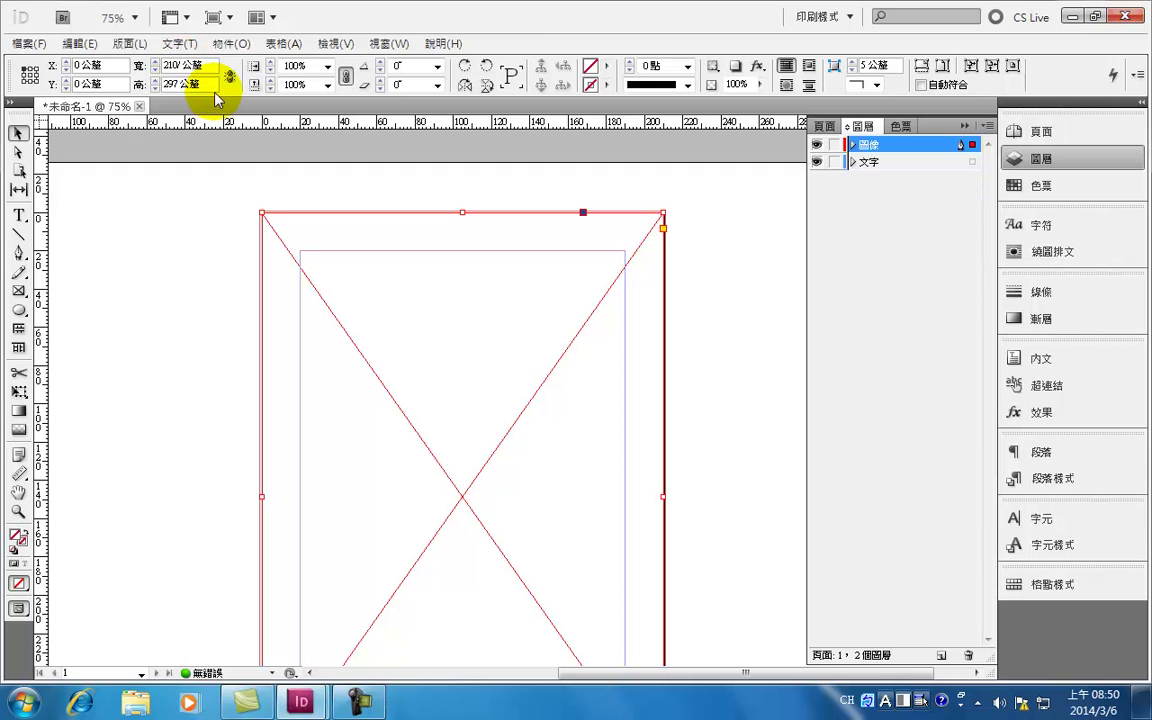
{"action": "type", "text": "/4"}
{"action": "key", "text": "Return"}
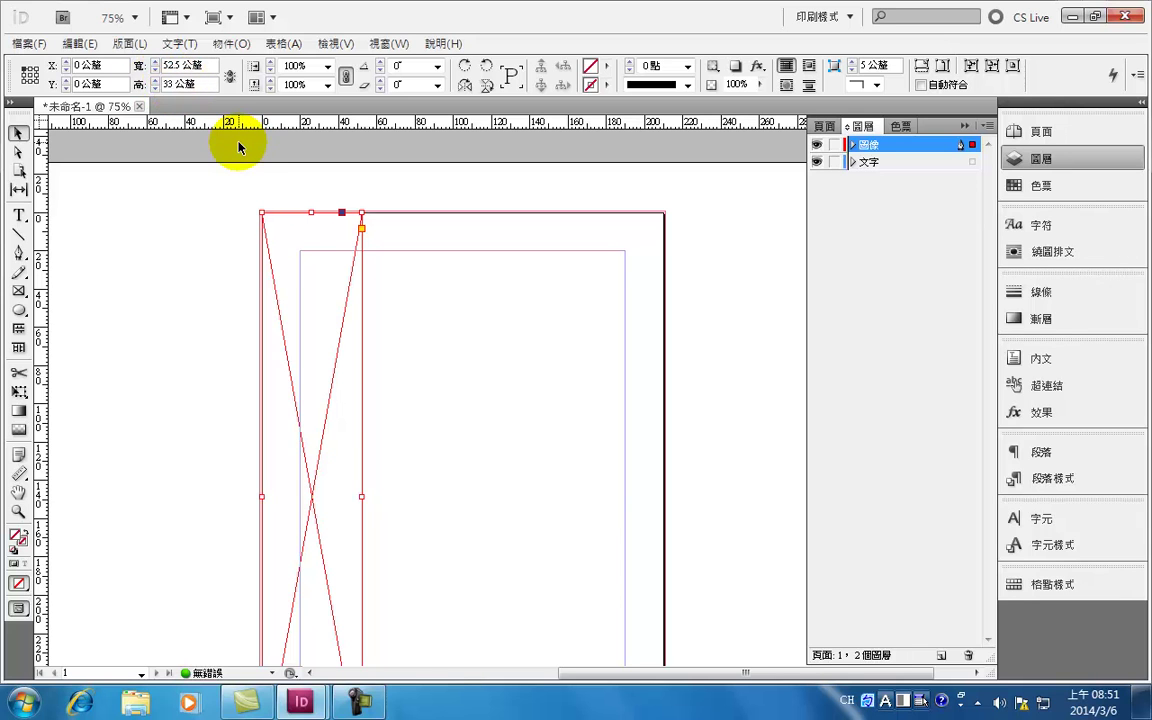
{"action": "type", "text": "33"}
{"action": "key", "text": "Return"}
{"action": "left_click", "coordinate": [405, 340]}
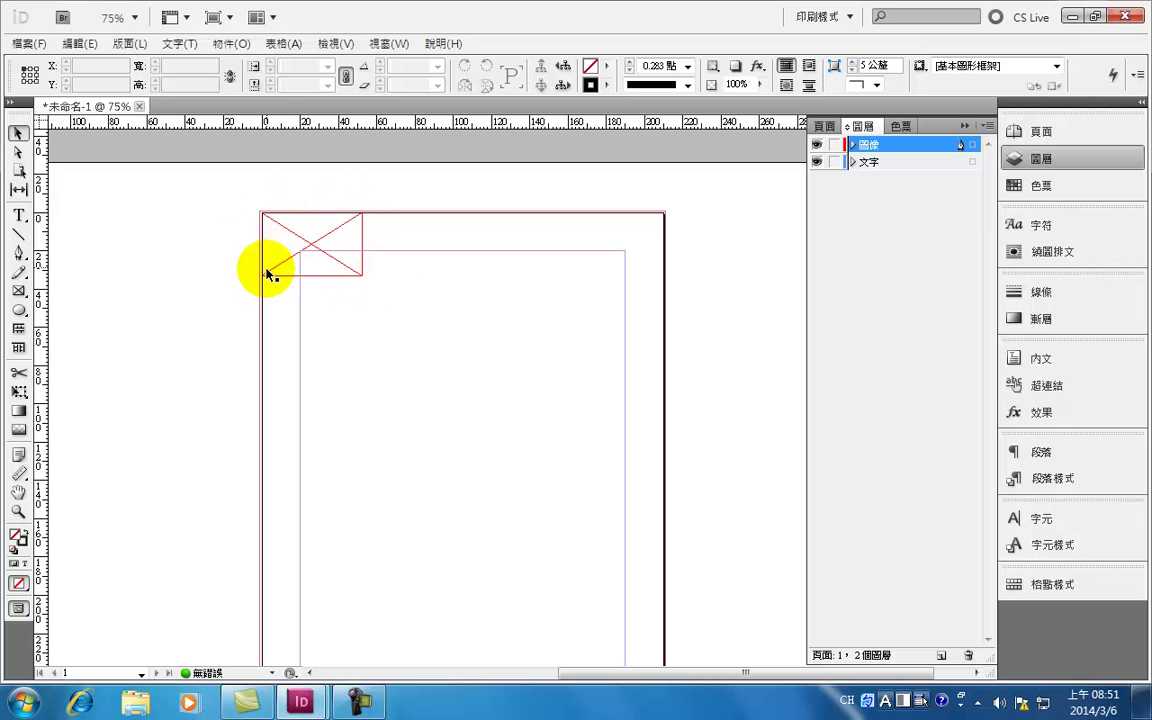
Select the small corner frame and multiply its height by 2.
{"action": "left_click", "coordinate": [363, 259]}
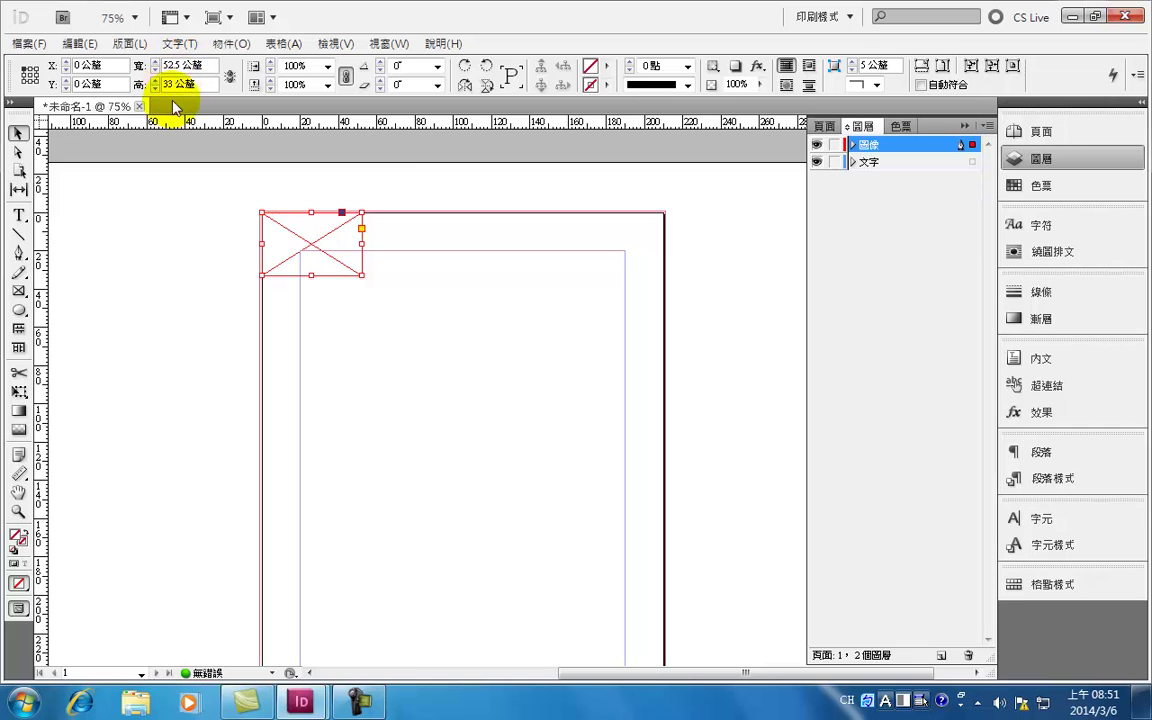
{"action": "left_click", "coordinate": [180, 65]}
{"action": "key", "text": "Return"}
{"action": "key", "text": "Return"}
{"action": "type", "text": "*2"}
{"action": "key", "text": "Return"}
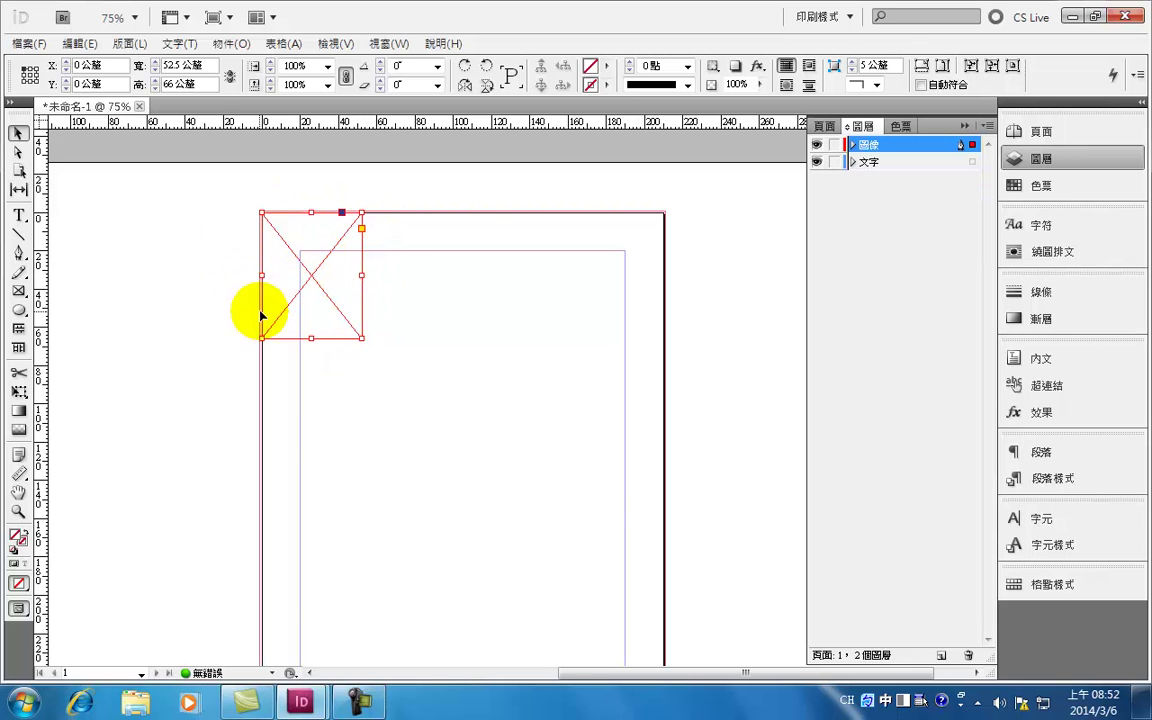
Set the corner frame's height back to 33 mm.
{"action": "left_click", "coordinate": [178, 65]}
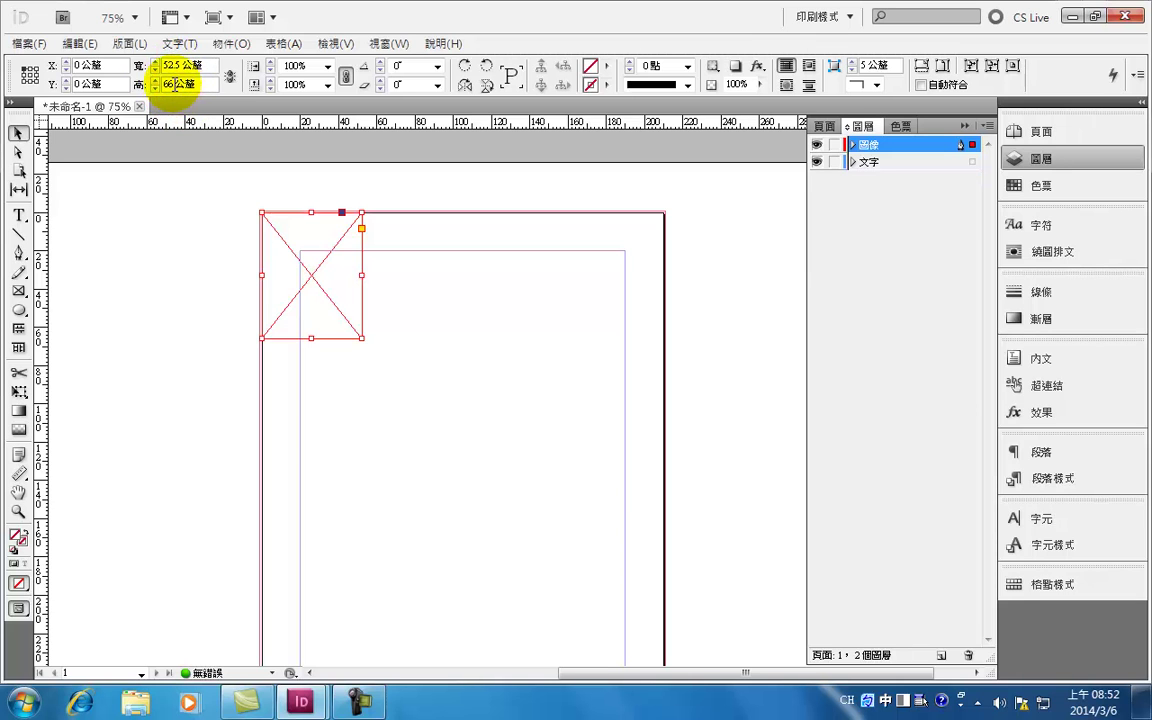
{"action": "type", "text": "33"}
{"action": "key", "text": "Return"}
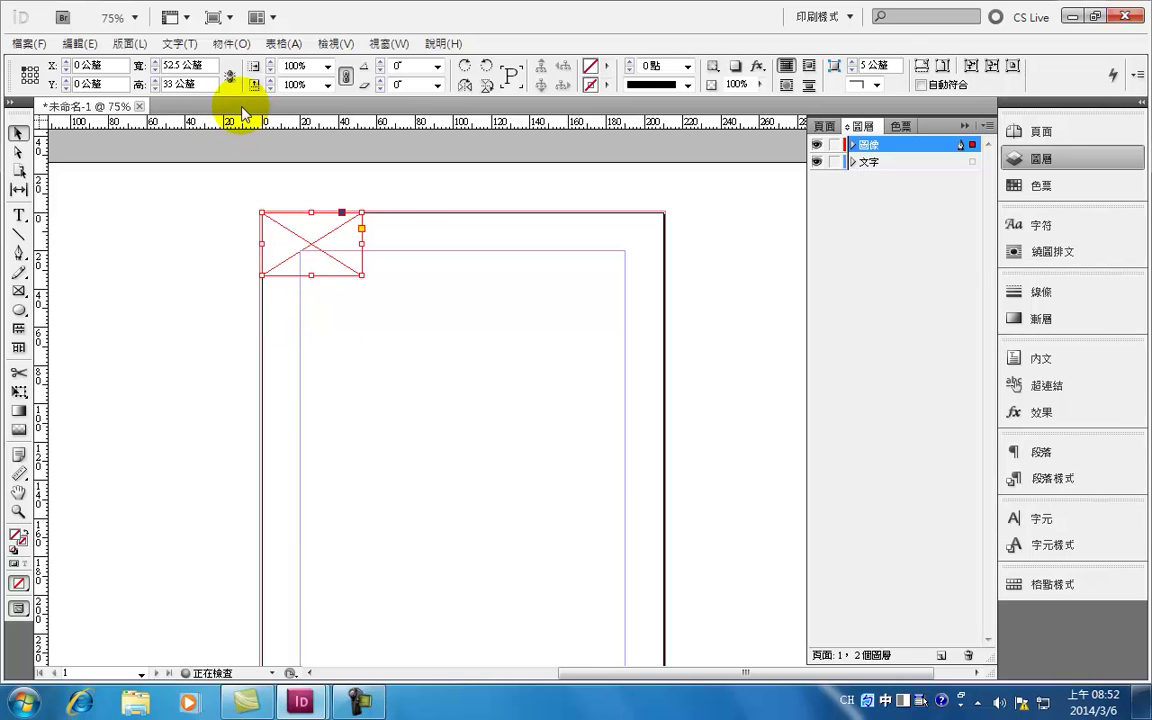
Copy the corner frame side by side along the page's upper edge until four frames span the page width.
{"action": "left_click", "coordinate": [462, 328]}
{"action": "left_click_drag", "start_coordinate": [422, 336], "coordinate": [299, 218]}
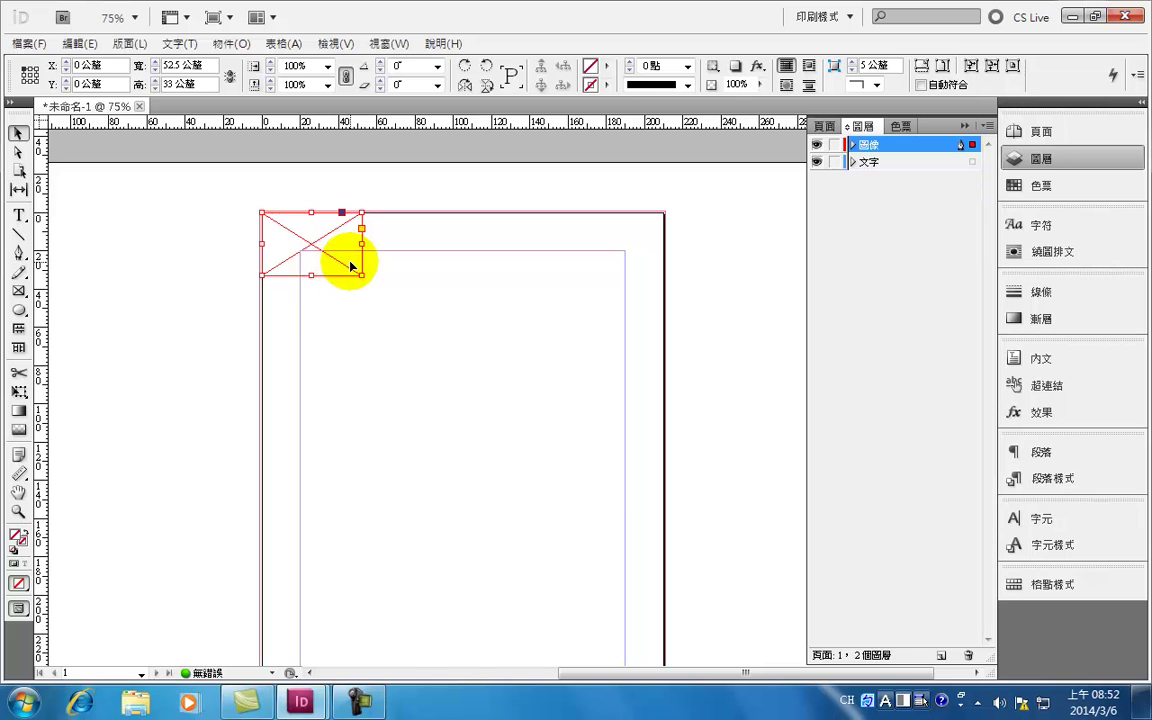
{"action": "left_click", "coordinate": [79, 44]}
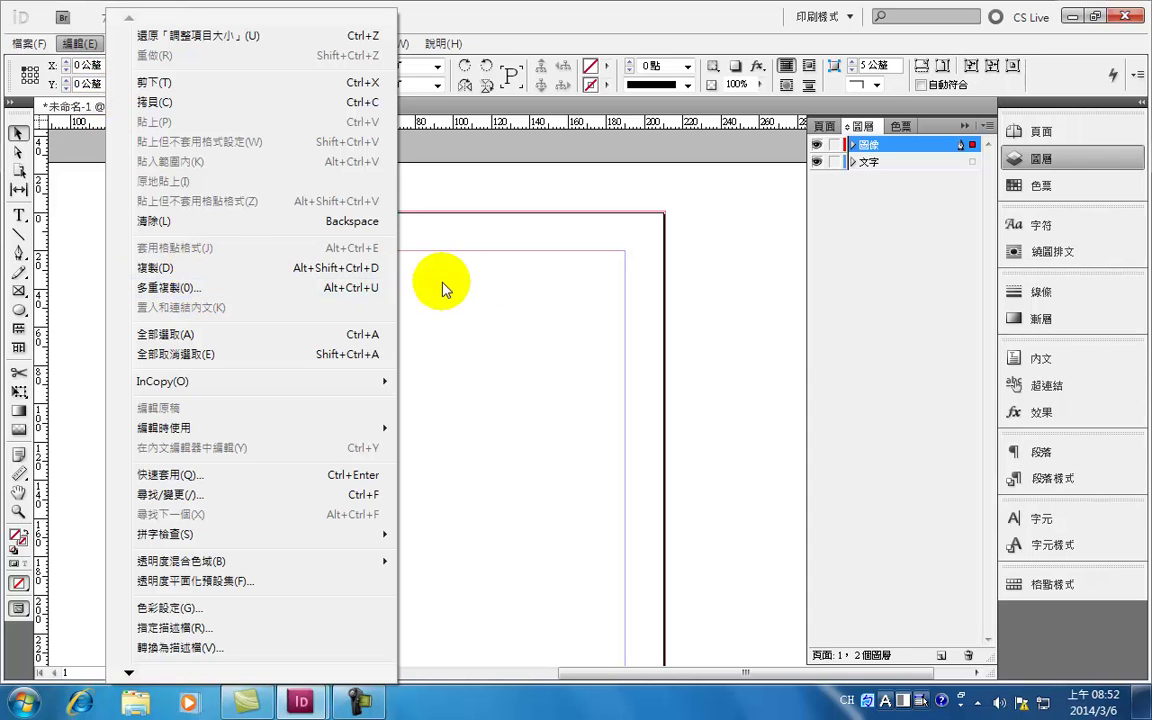
{"action": "left_click", "coordinate": [490, 275]}
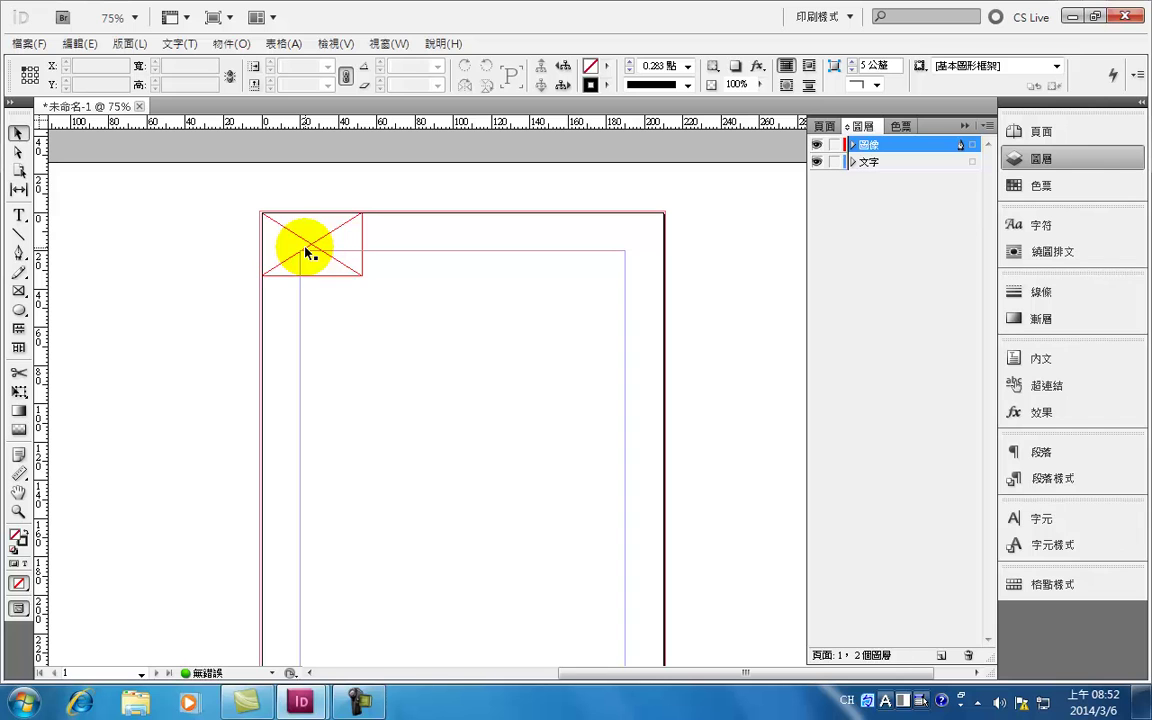
{"action": "left_click_drag", "start_coordinate": [298, 257], "coordinate": [400, 260]}
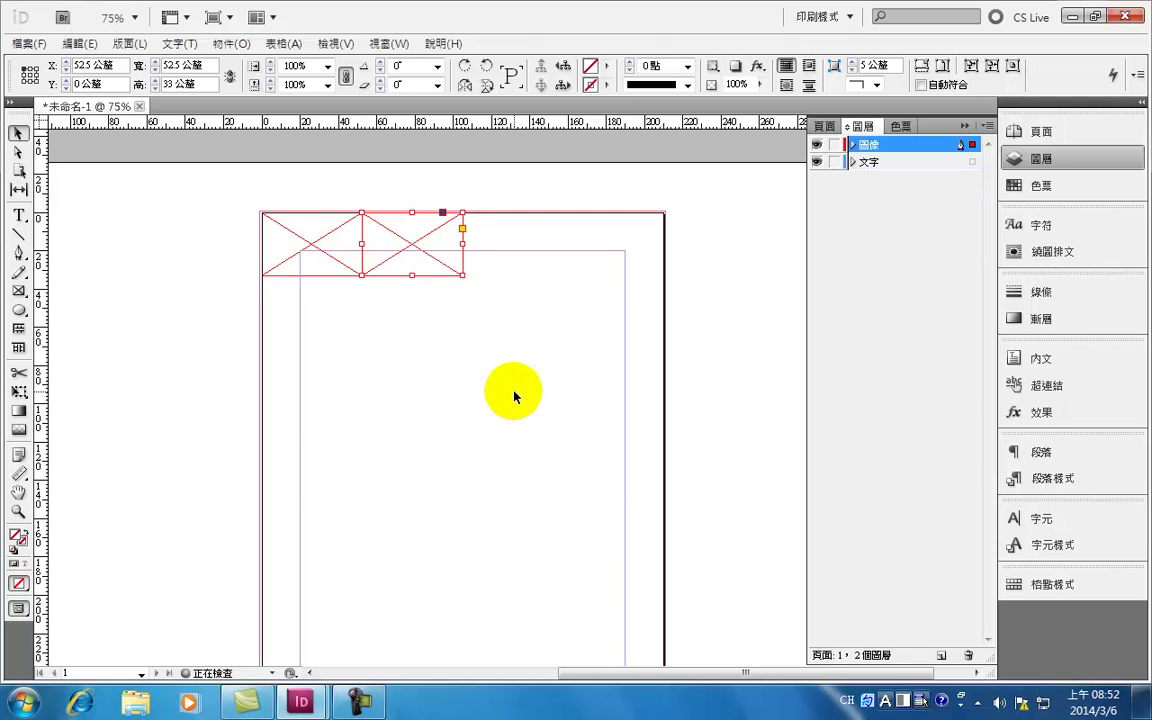
{"action": "key", "text": "ctrl+d"}
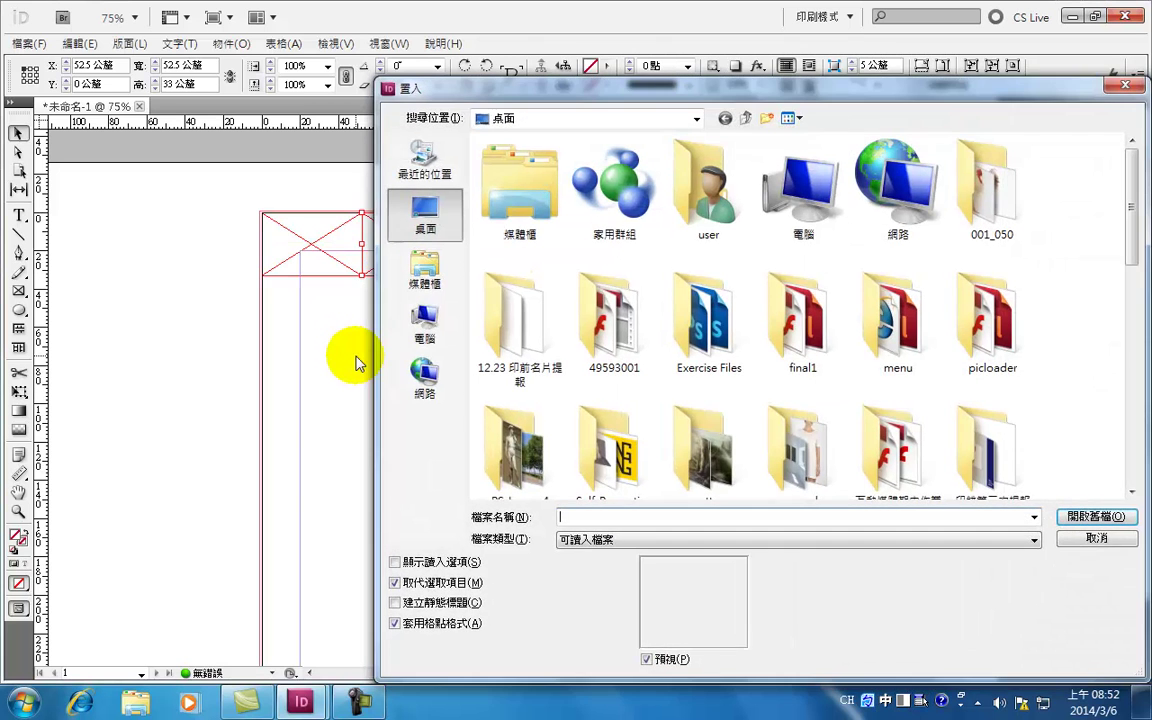
{"action": "left_click", "coordinate": [1093, 540]}
{"action": "mouse_move", "coordinate": [399, 296]}
{"action": "left_mouse_down"}
{"action": "mouse_move", "coordinate": [309, 252]}
{"action": "mouse_move", "coordinate": [548, 283]}
{"action": "mouse_move", "coordinate": [532, 275]}
{"action": "mouse_move", "coordinate": [547, 281]}
{"action": "mouse_move", "coordinate": [542, 271]}
{"action": "left_mouse_up"}
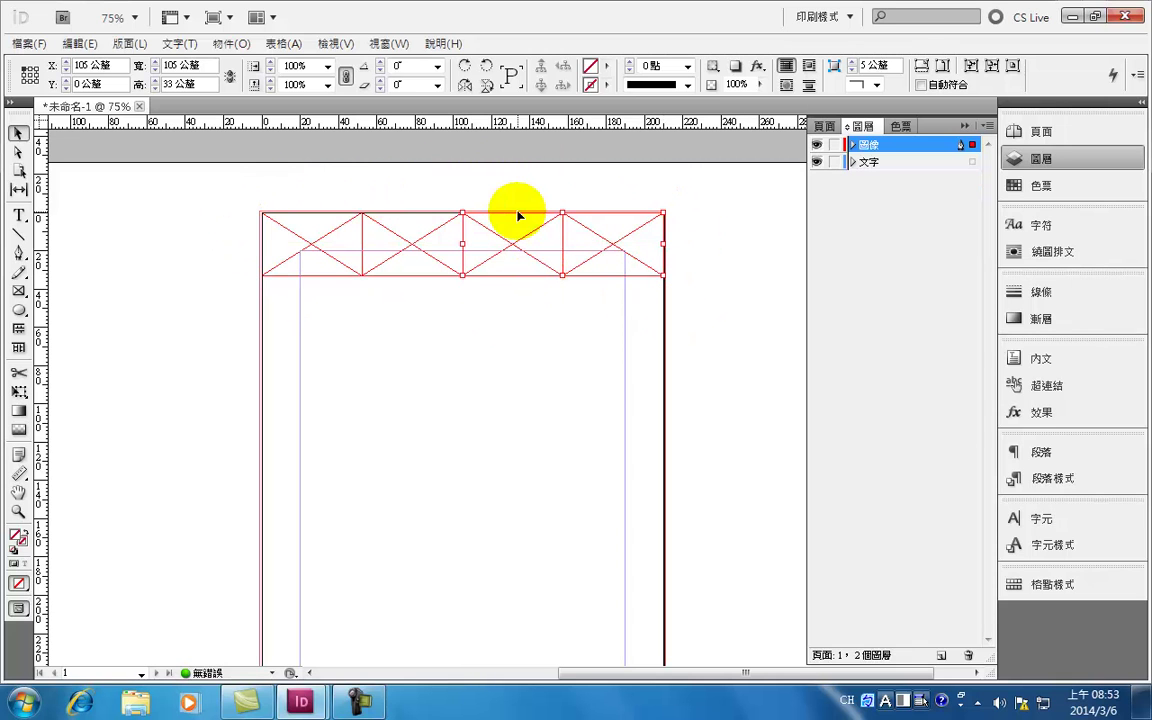
Delete the three copied frames, keeping only the original in the corner.
{"action": "left_click_drag", "start_coordinate": [586, 327], "coordinate": [465, 301]}
{"action": "key", "text": "Delete"}
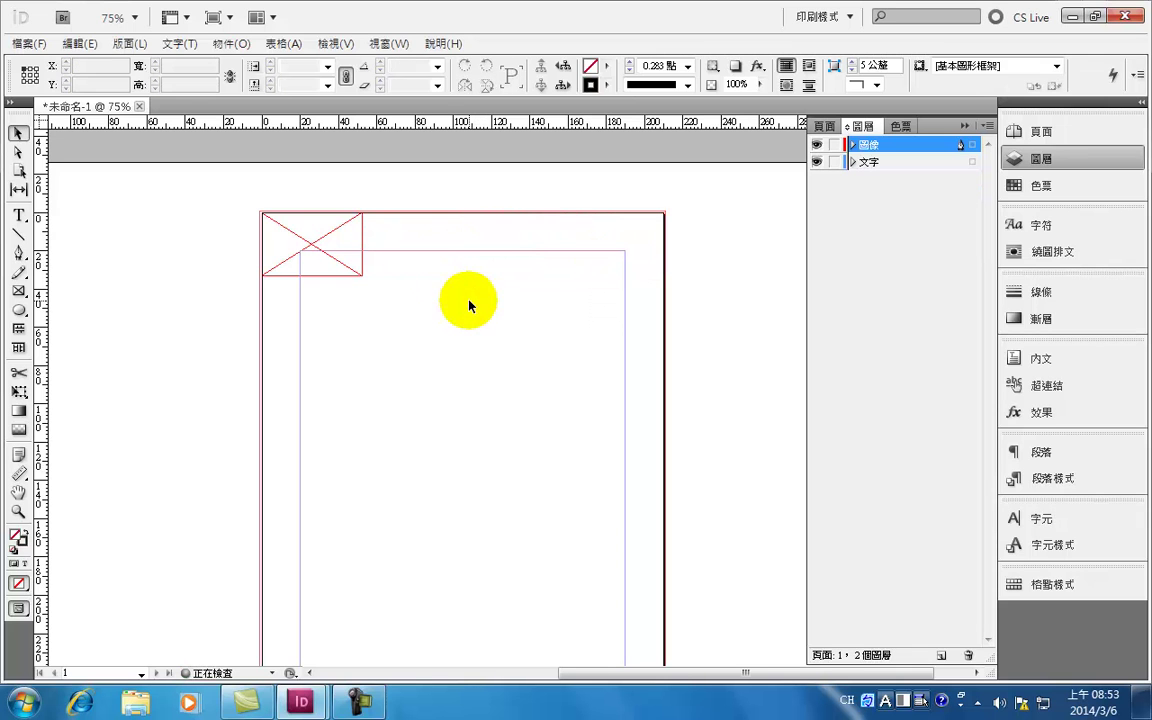
Select the corner frame and start Step and Repeat (多重複製) with a count of 3.
{"action": "left_click", "coordinate": [303, 256]}
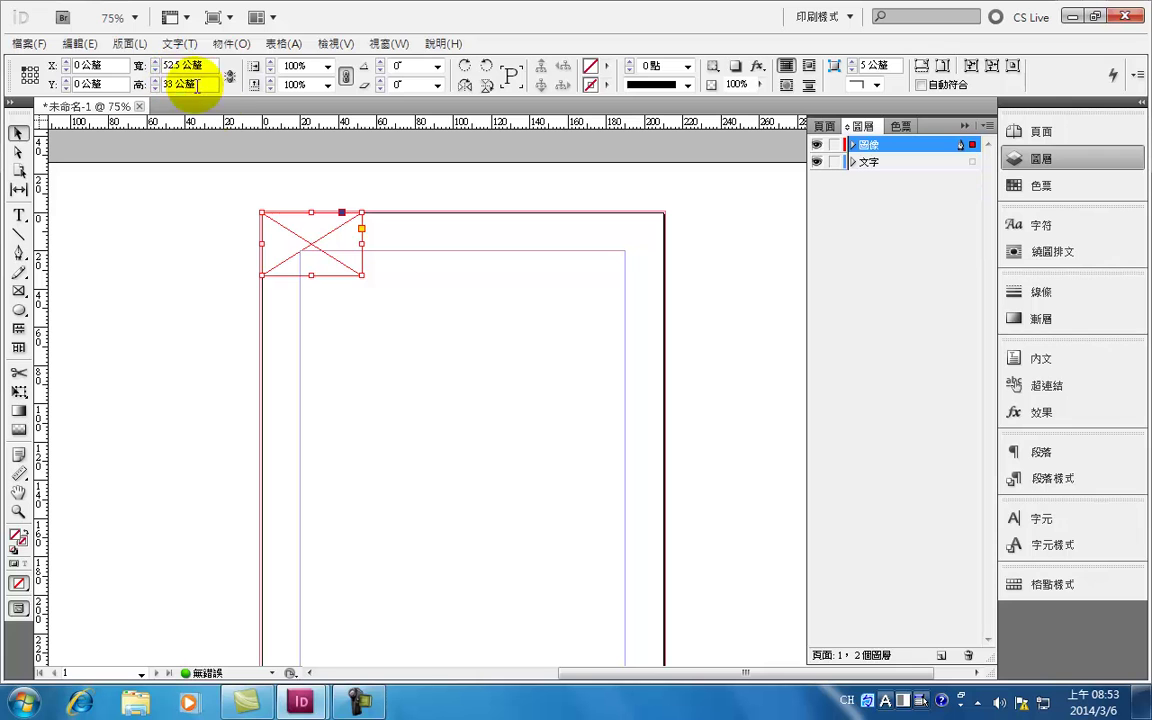
{"action": "left_click", "coordinate": [380, 303]}
{"action": "left_click_drag", "start_coordinate": [380, 303], "coordinate": [244, 193]}
{"action": "left_click", "coordinate": [90, 65]}
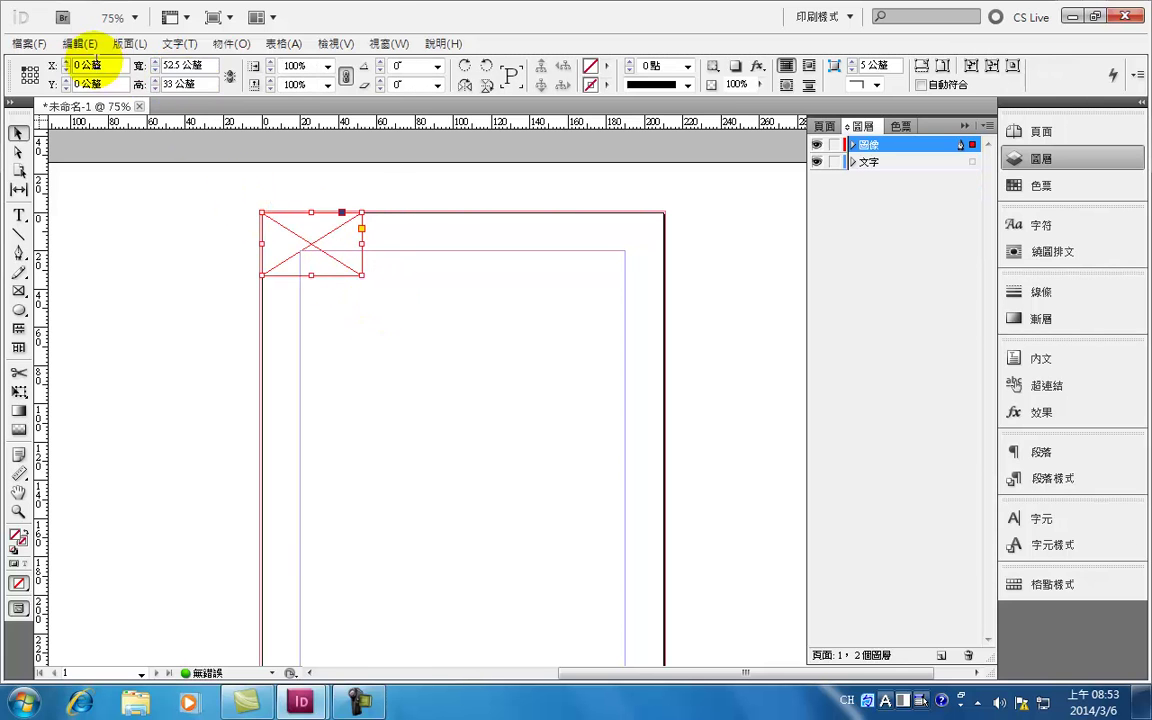
{"action": "left_click", "coordinate": [82, 44]}
{"action": "left_click", "coordinate": [188, 290]}
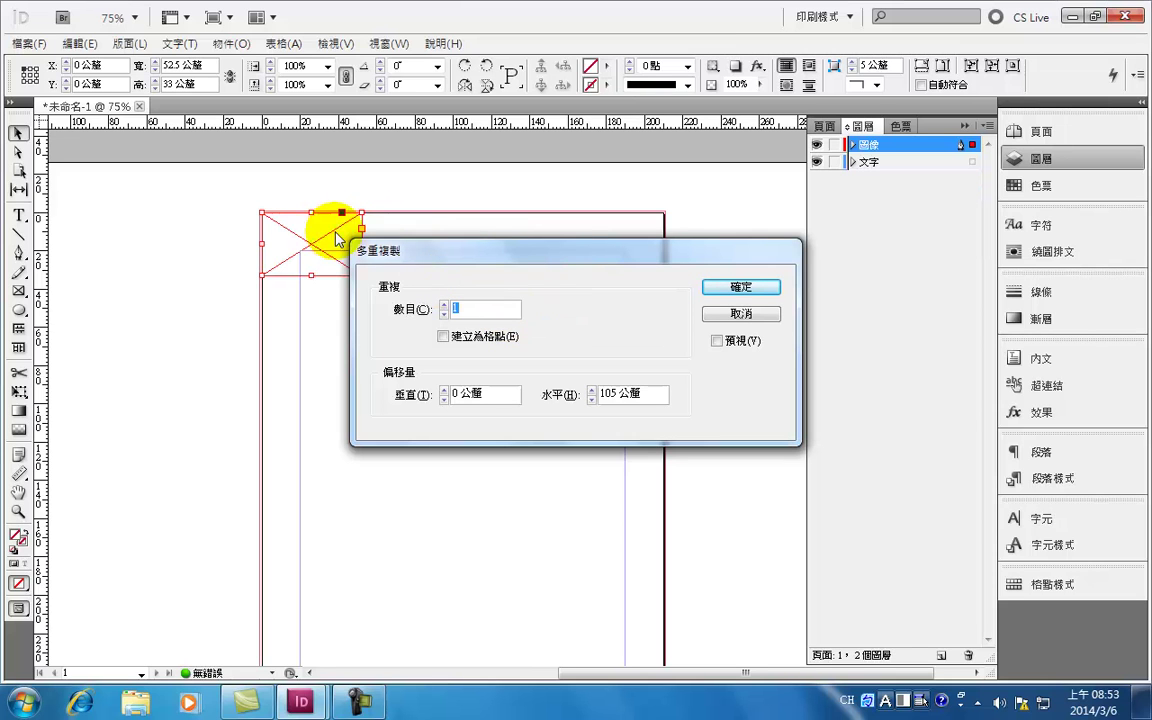
{"action": "left_click", "coordinate": [444, 305]}
{"action": "left_click", "coordinate": [444, 305]}
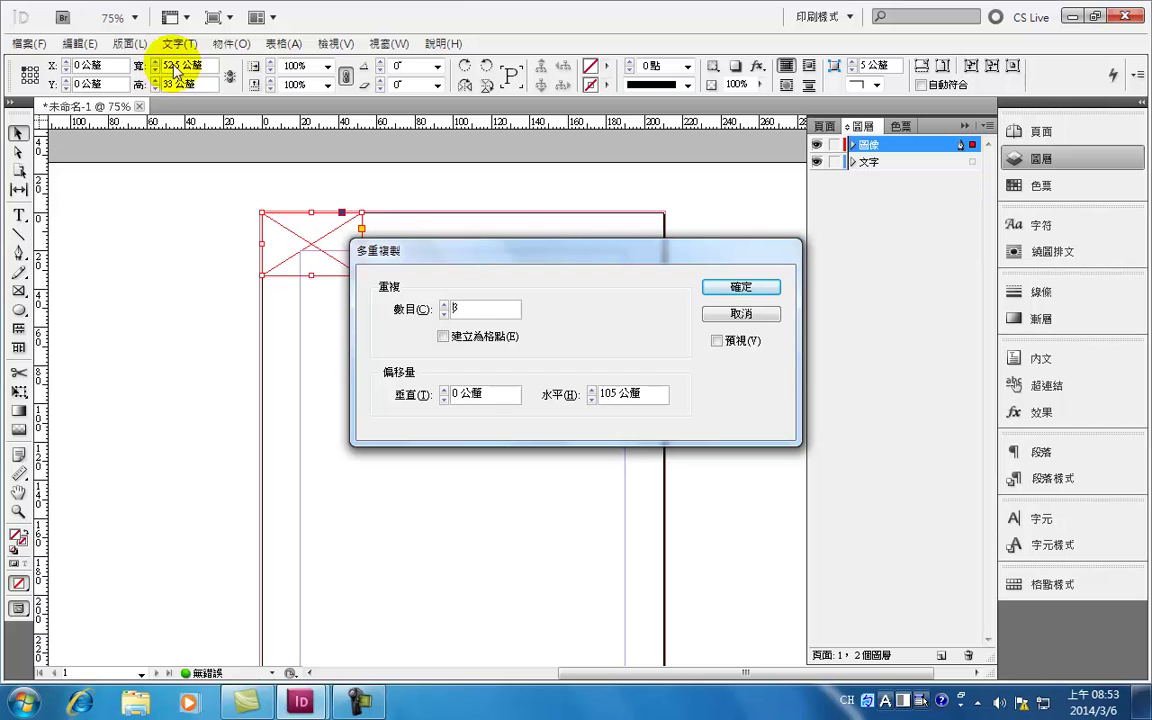
Set the horizontal offset to 52.5 mm, turn on the preview, and create the row of frame copies.
{"action": "double_click", "coordinate": [610, 394]}
{"action": "type", "text": "52."}
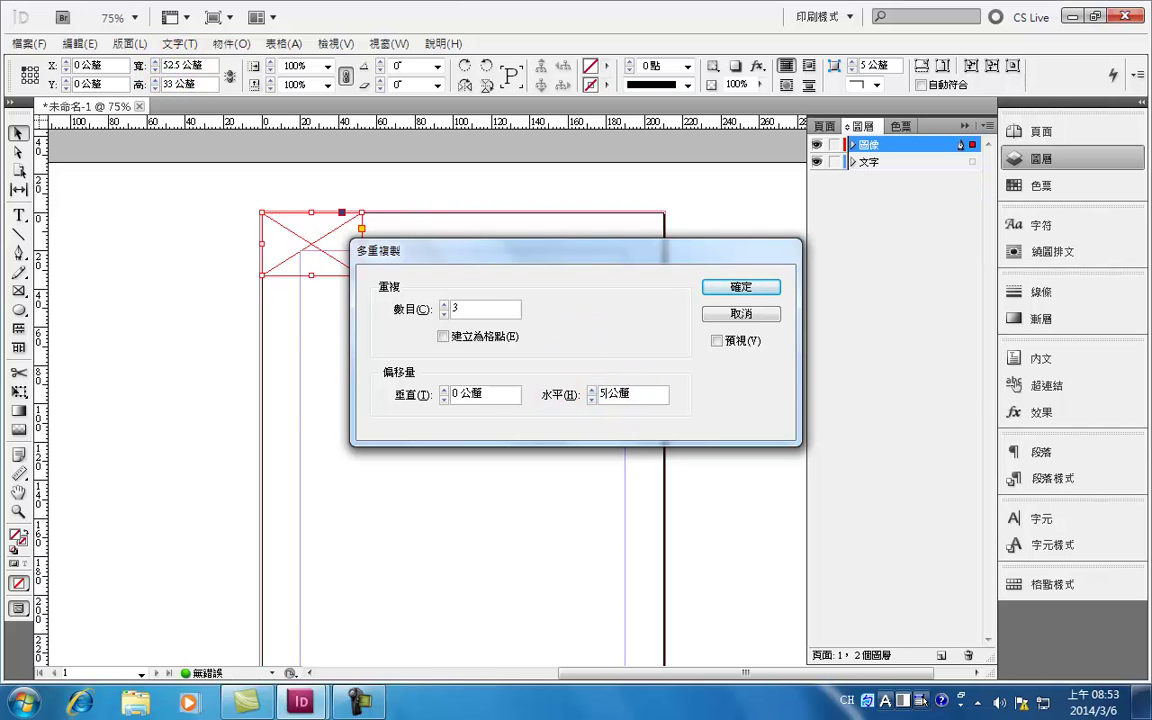
{"action": "left_click", "coordinate": [727, 342]}
{"action": "left_click_drag", "start_coordinate": [597, 256], "coordinate": [505, 360]}
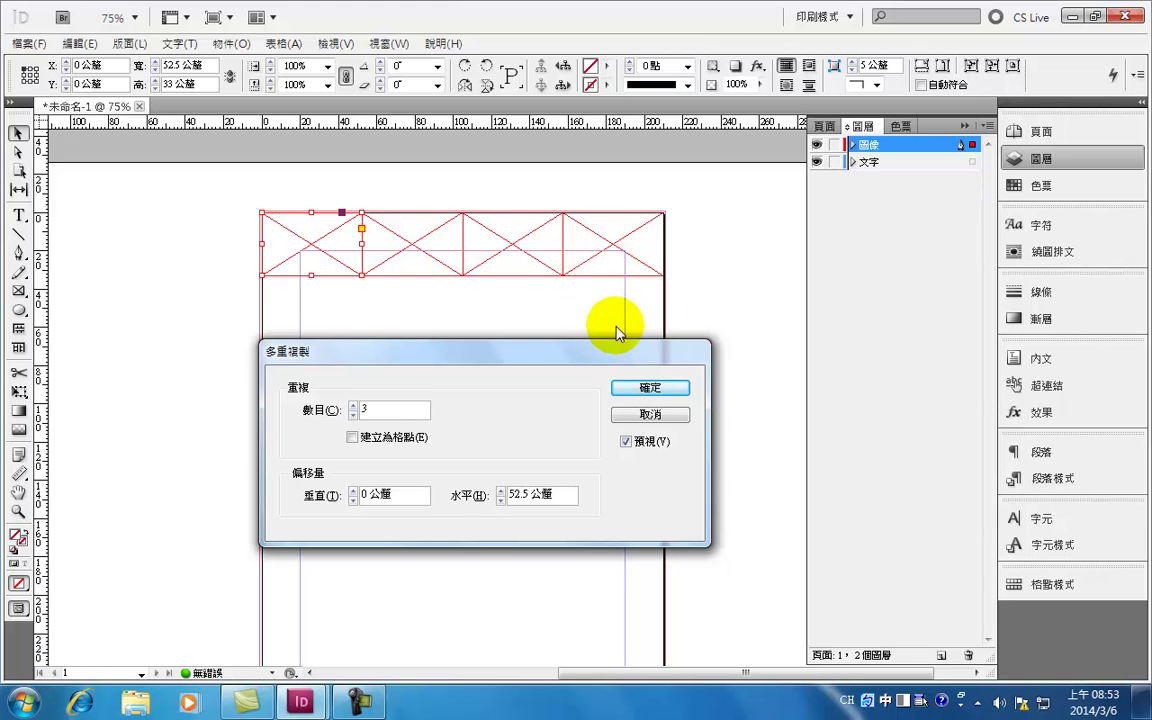
{"action": "left_click", "coordinate": [652, 388]}
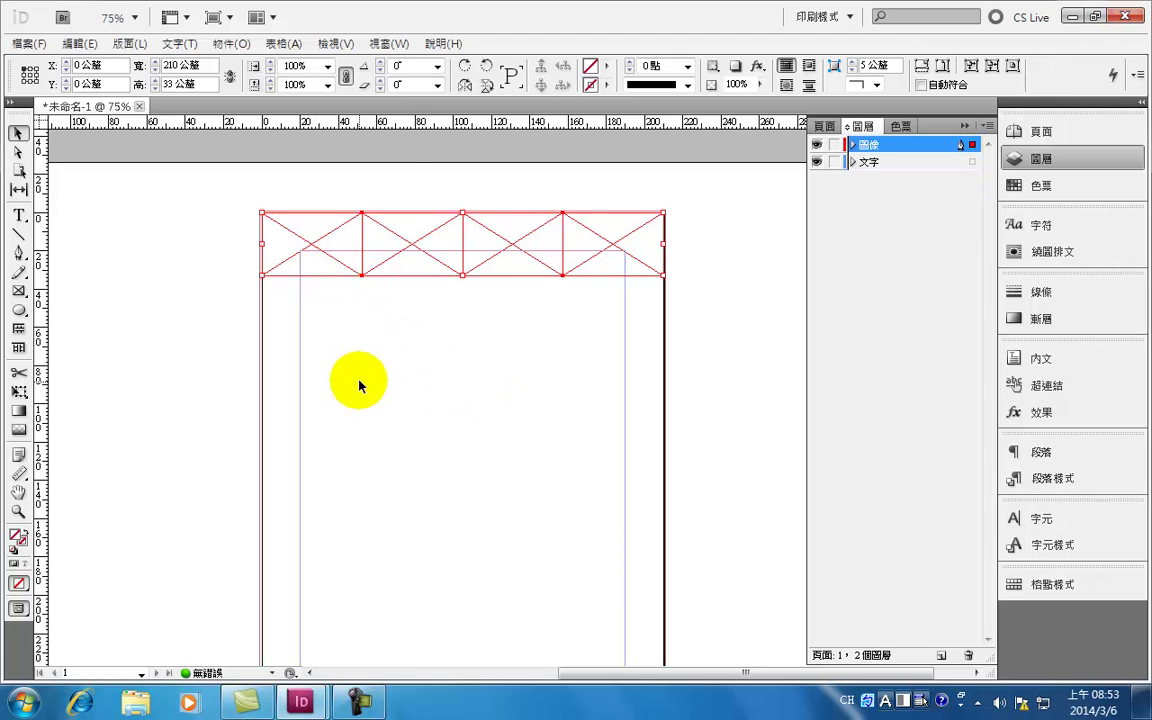
Start Step and Repeat on the frame row with a horizontal offset of 0 mm and a vertical offset of 33 mm.
{"action": "left_click", "coordinate": [128, 44]}
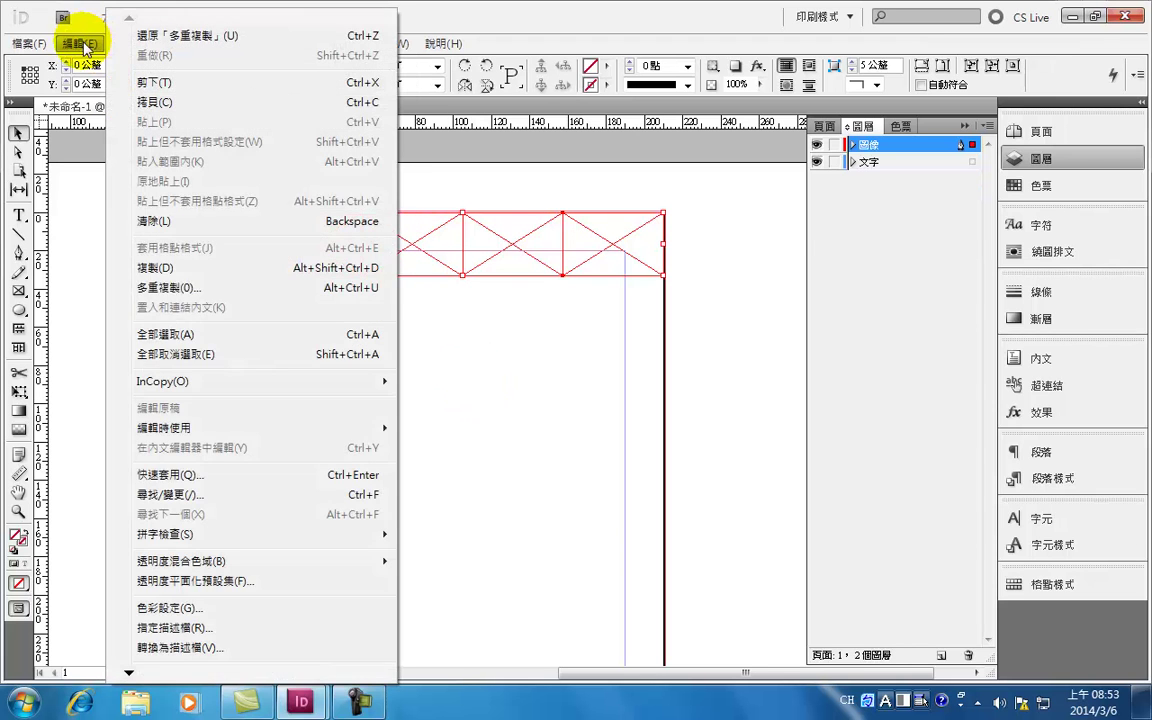
{"action": "left_click", "coordinate": [198, 285]}
{"action": "left_click_drag", "start_coordinate": [611, 349], "coordinate": [591, 281]}
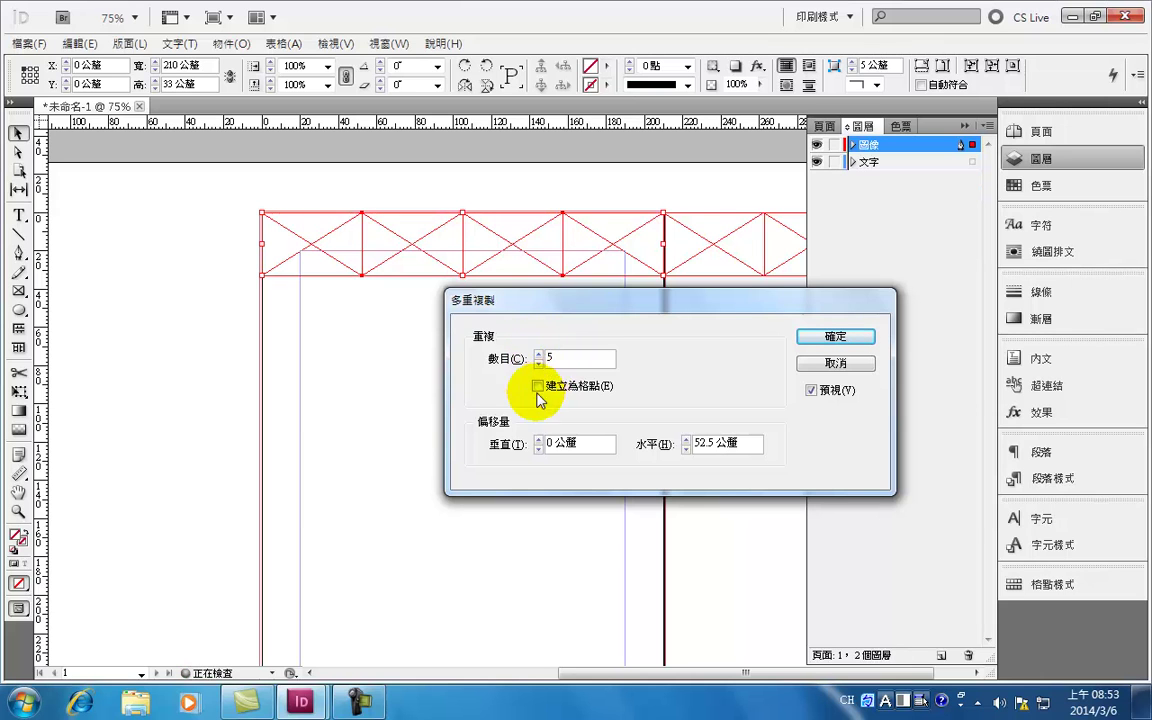
{"action": "left_click", "coordinate": [686, 448]}
{"action": "left_click", "coordinate": [686, 448]}
{"action": "left_click", "coordinate": [686, 448]}
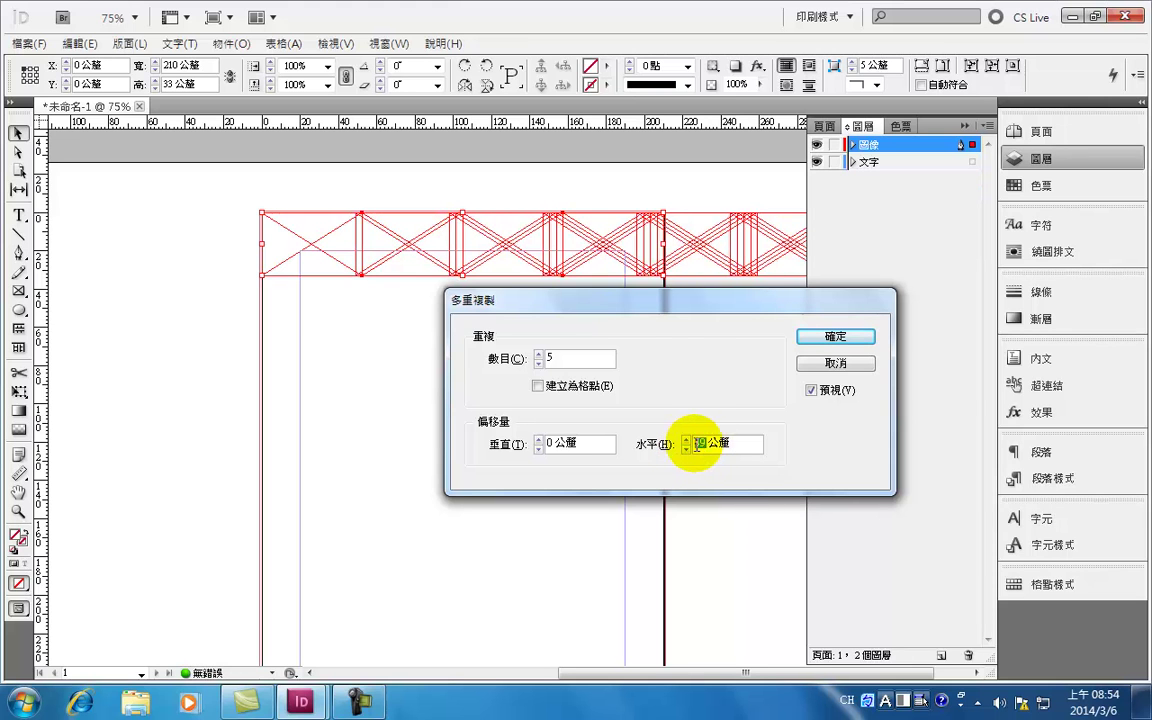
{"action": "left_click", "coordinate": [562, 448]}
{"action": "left_click_drag", "start_coordinate": [562, 450], "coordinate": [550, 449]}
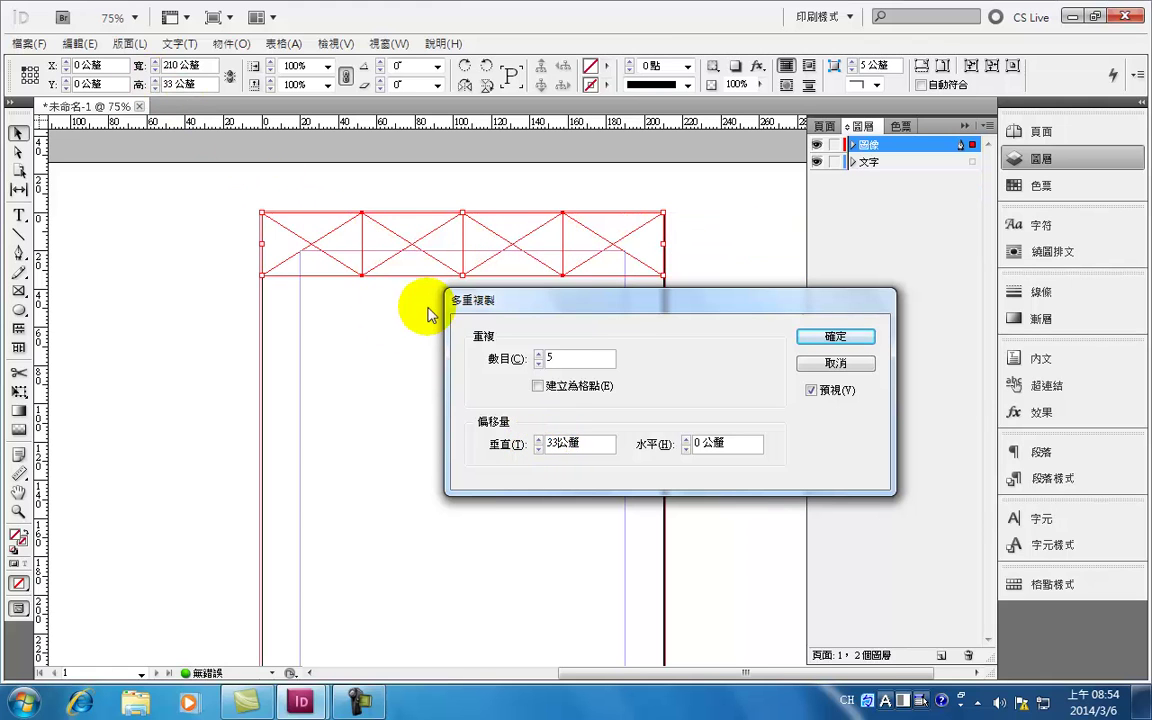
Set the repeat count to 8, create the rows of frame copies down the page, and deselect them.
{"action": "left_click", "coordinate": [538, 354]}
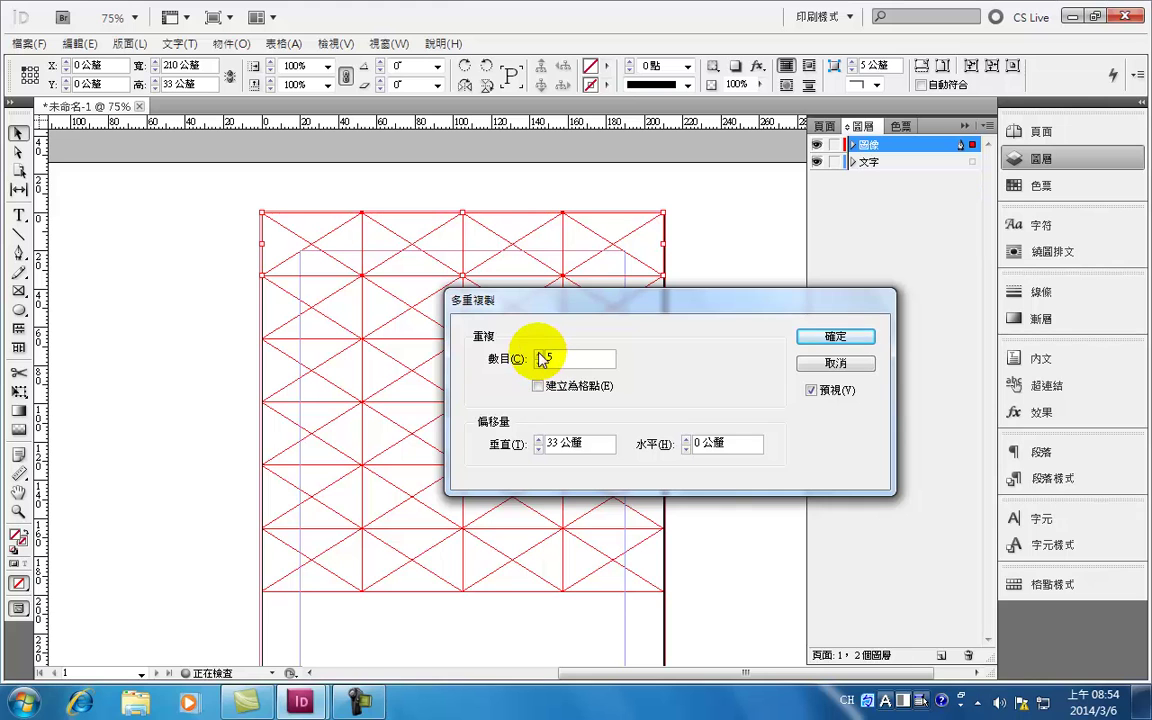
{"action": "left_click", "coordinate": [538, 354]}
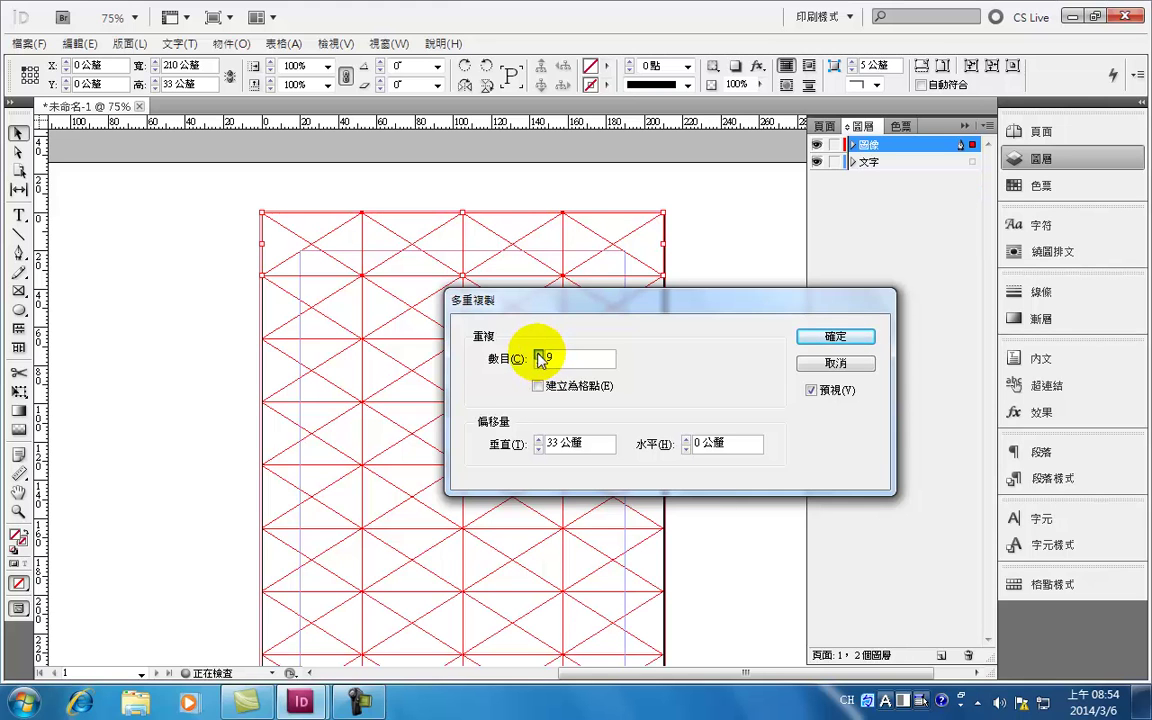
{"action": "left_click_drag", "start_coordinate": [586, 302], "coordinate": [855, 280]}
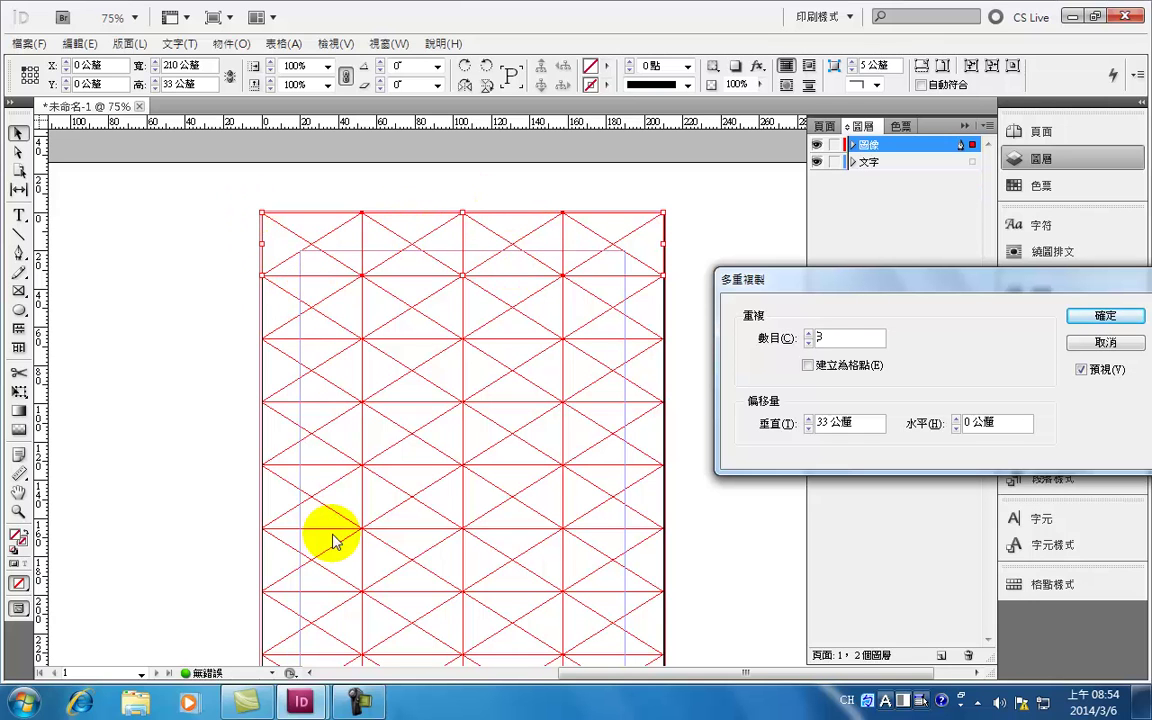
{"action": "left_click", "coordinate": [809, 342]}
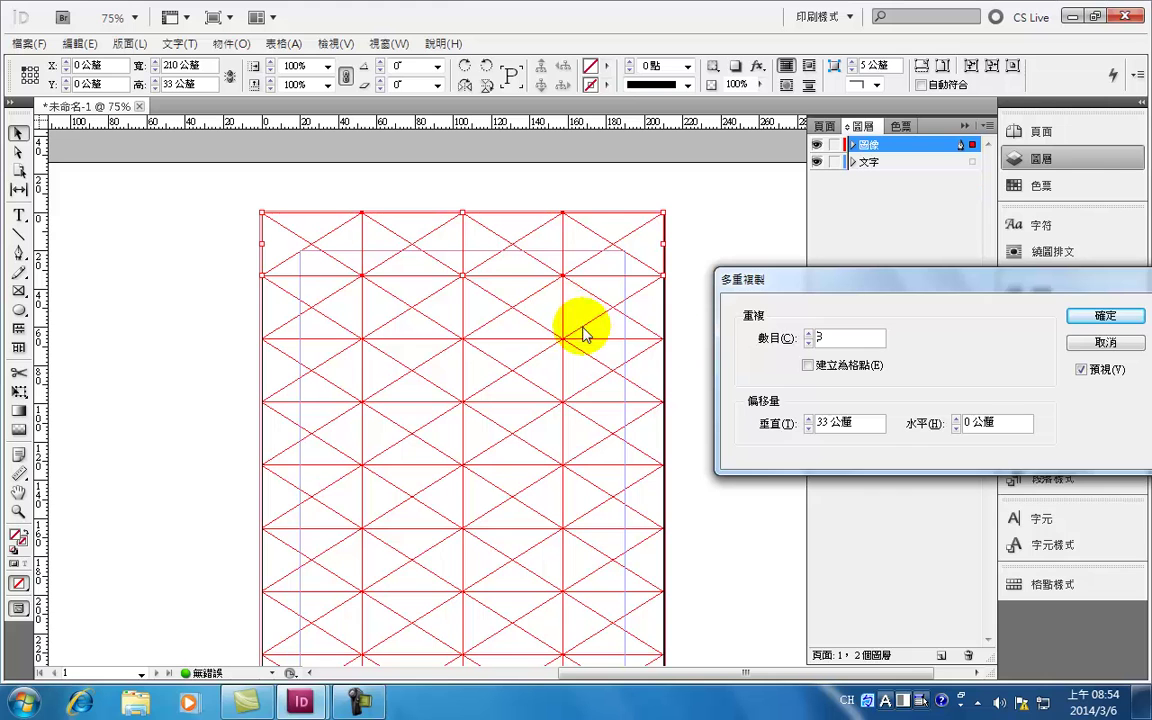
{"action": "left_click", "coordinate": [1100, 315]}
{"action": "left_click", "coordinate": [735, 310]}
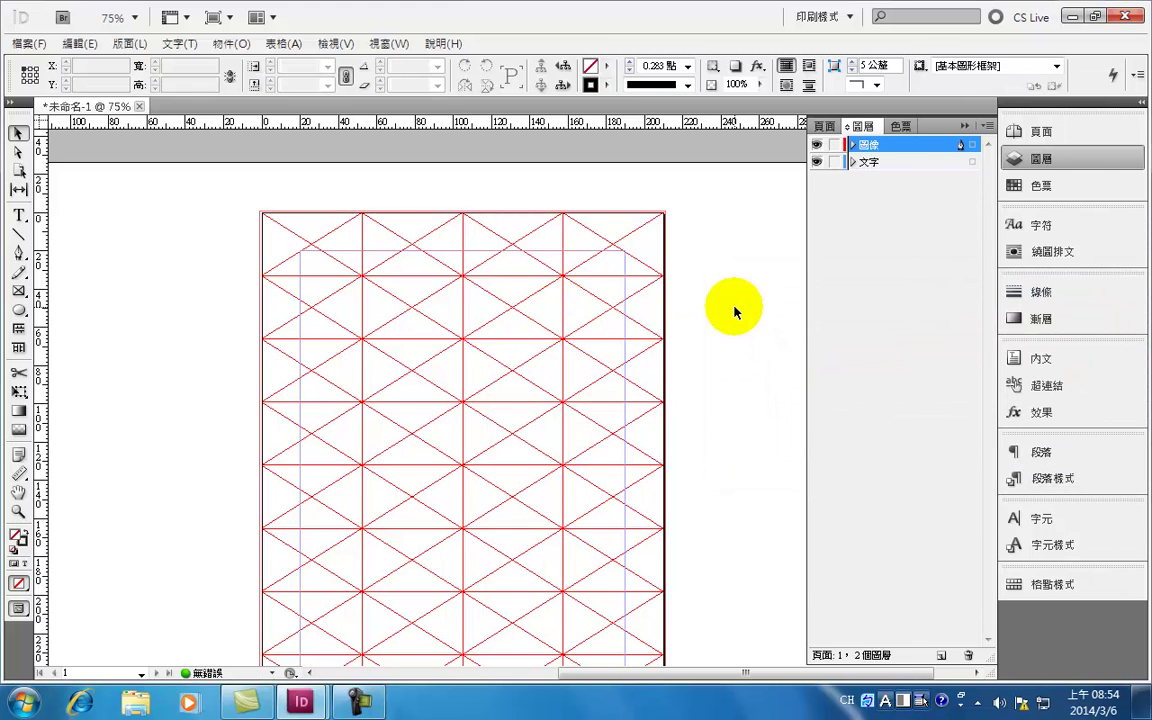
Delete the two lowest rows of image frames at the foot of the page.
{"action": "key", "text": "ctrl+minus"}
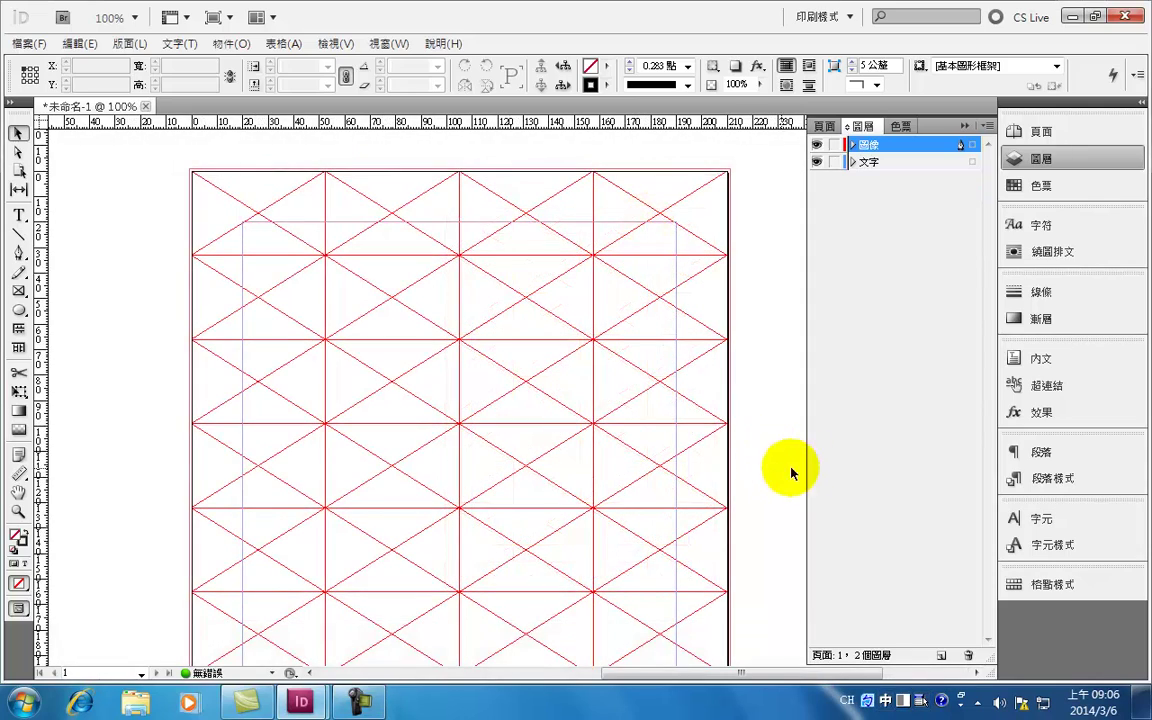
{"action": "scroll", "coordinate": [500, 360], "scroll_direction": "down", "scroll_amount": 1}
{"action": "left_click_drag", "start_coordinate": [524, 348], "coordinate": [522, 342]}
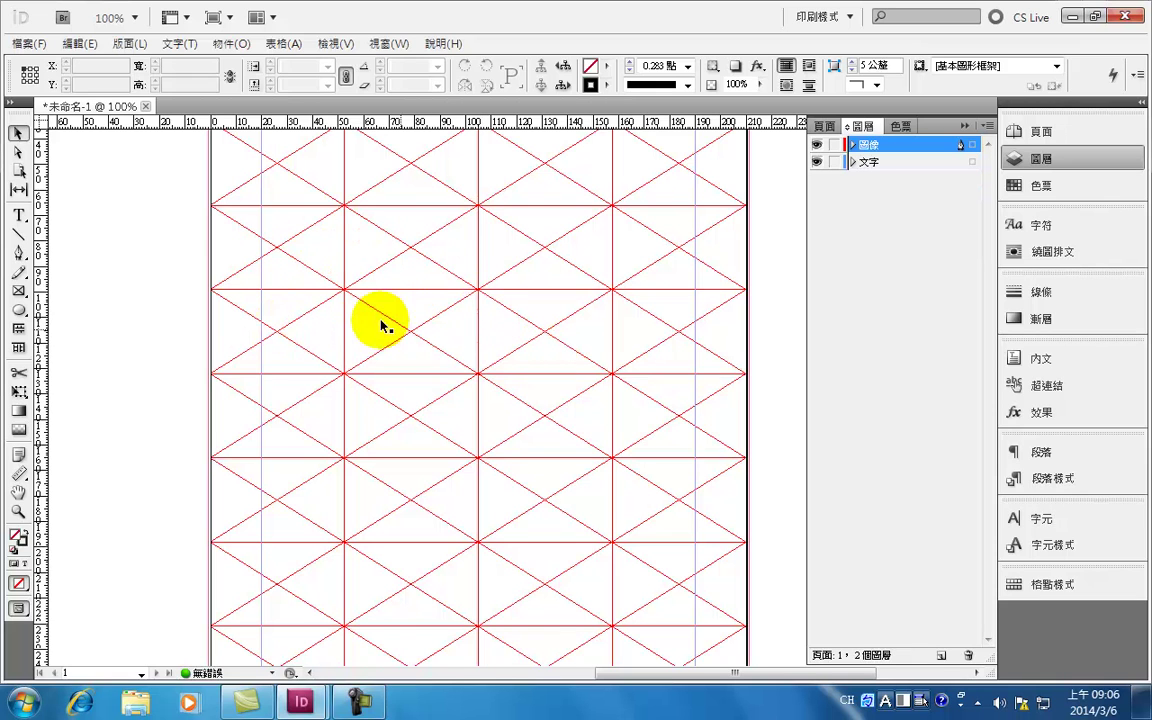
{"action": "left_click_drag", "start_coordinate": [378, 321], "coordinate": [467, 521]}
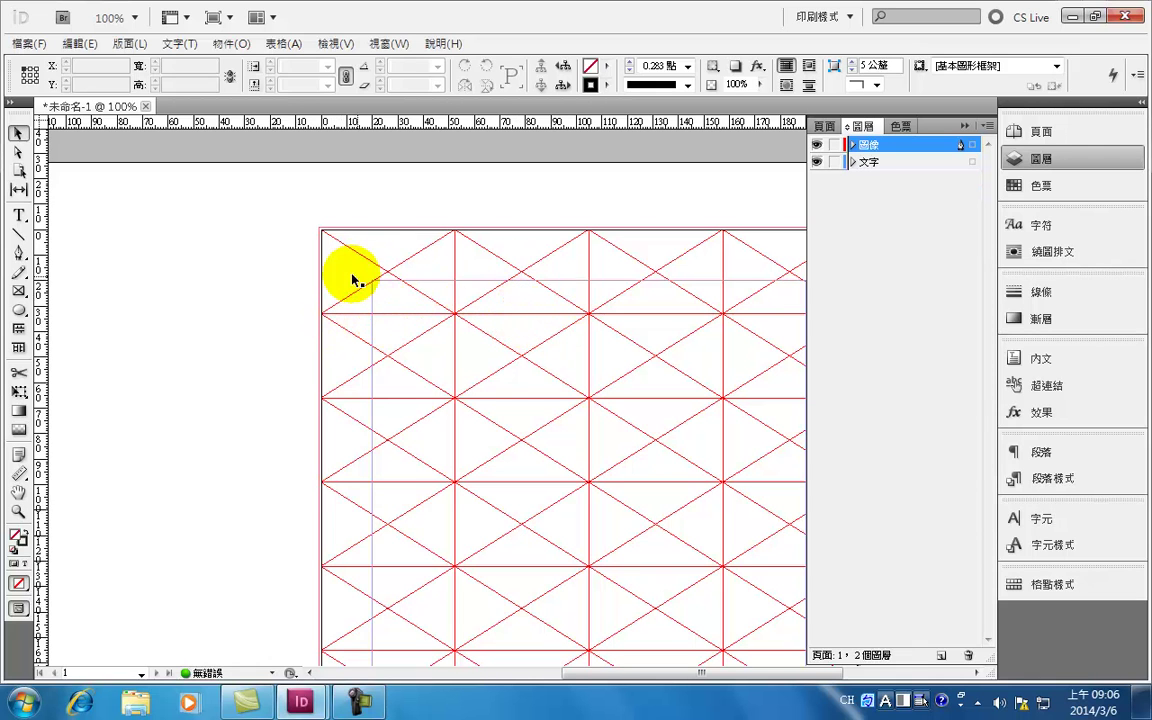
{"action": "scroll", "coordinate": [517, 359], "scroll_direction": "down", "scroll_amount": 5}
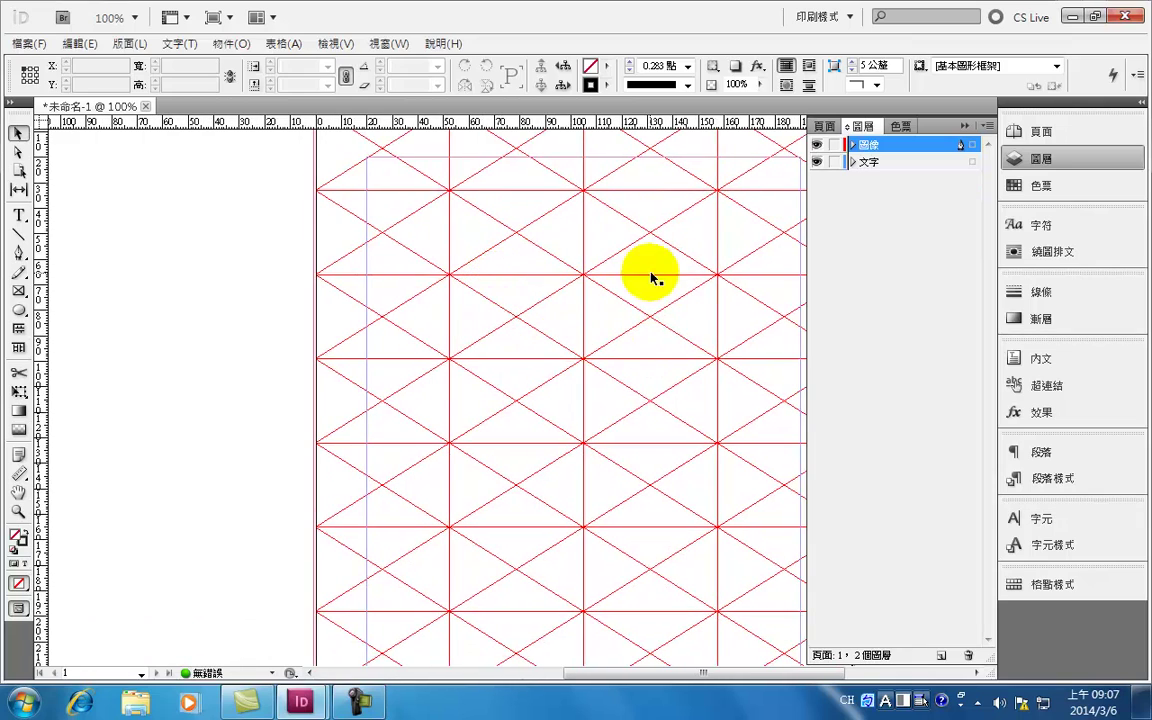
{"action": "left_click_drag", "start_coordinate": [622, 411], "coordinate": [530, 198]}
{"action": "left_click_drag", "start_coordinate": [584, 397], "coordinate": [558, 262]}
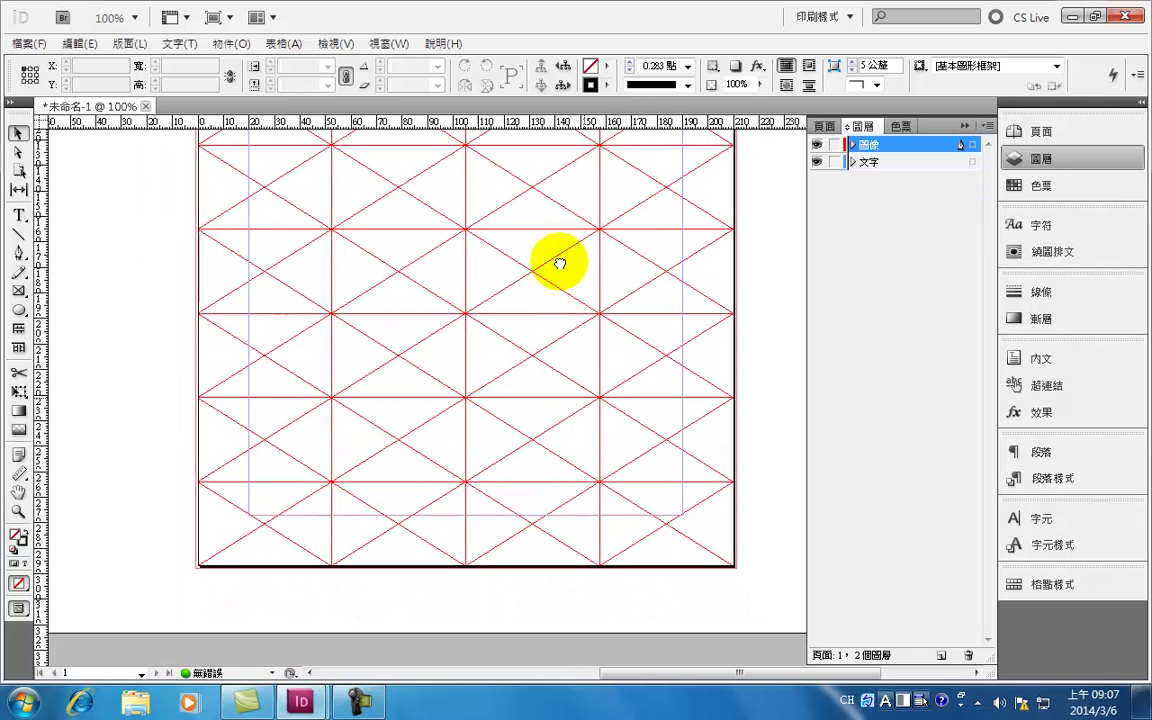
{"action": "left_click_drag", "start_coordinate": [770, 595], "coordinate": [125, 422]}
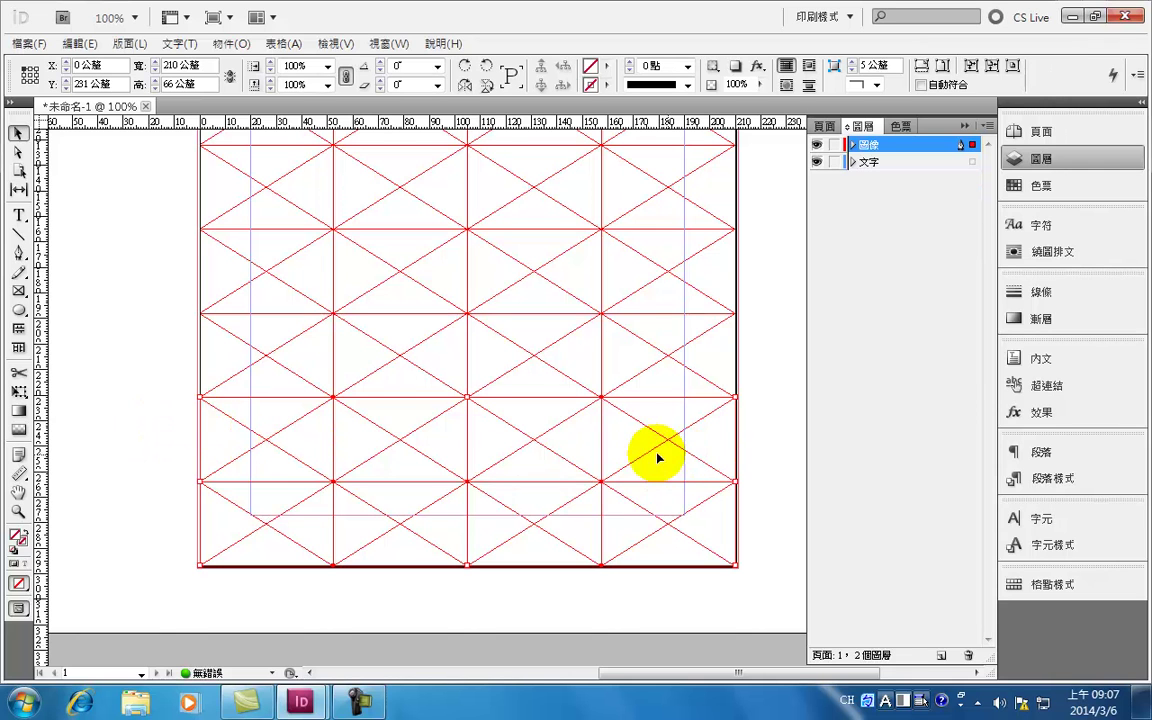
{"action": "left_click_drag", "start_coordinate": [777, 428], "coordinate": [430, 507]}
{"action": "key", "text": "Delete"}
{"action": "left_click_drag", "start_coordinate": [658, 430], "coordinate": [666, 638]}
{"action": "key", "text": "ctrl+minus"}
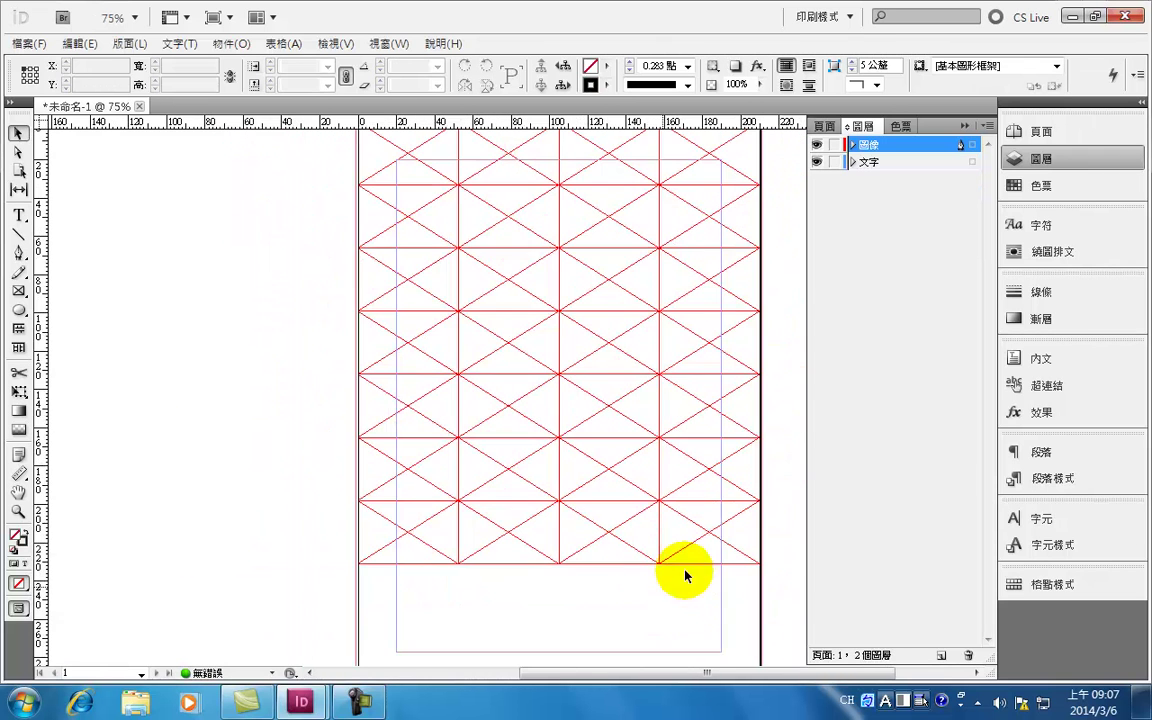
Switch to the desktop, open the pastel folder inside 樣本資料檔 to view its images, and return to InDesign.
{"action": "left_click_drag", "start_coordinate": [668, 303], "coordinate": [618, 307]}
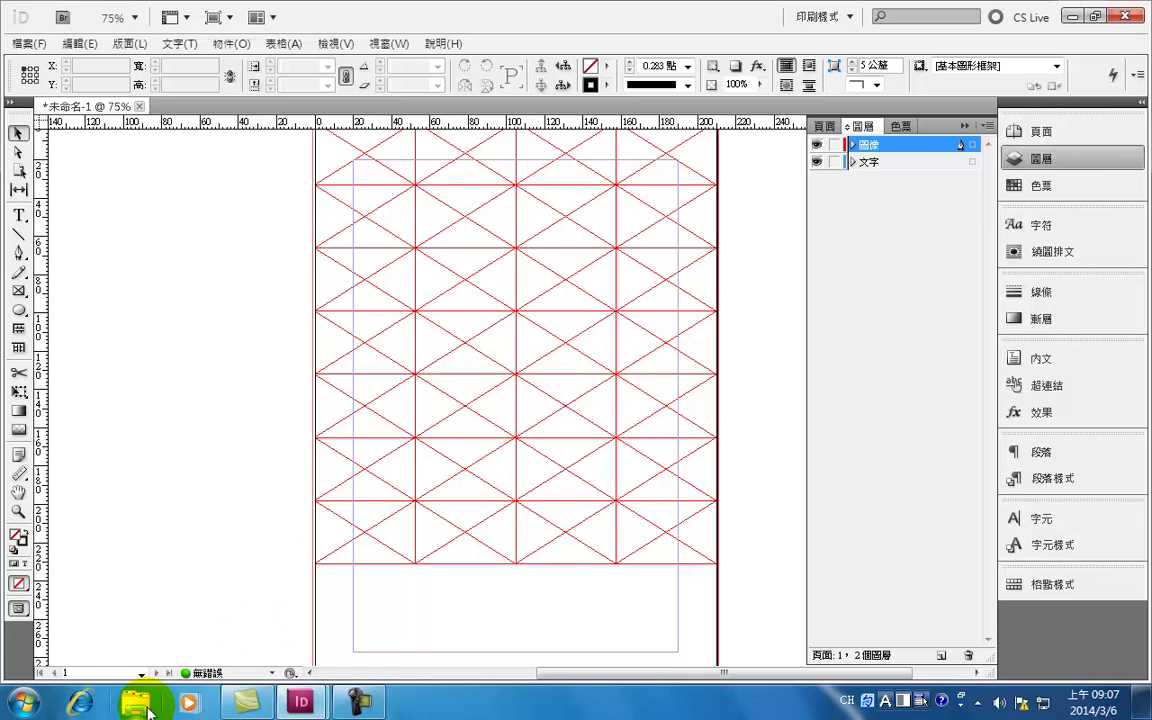
{"action": "left_click", "coordinate": [1022, 100]}
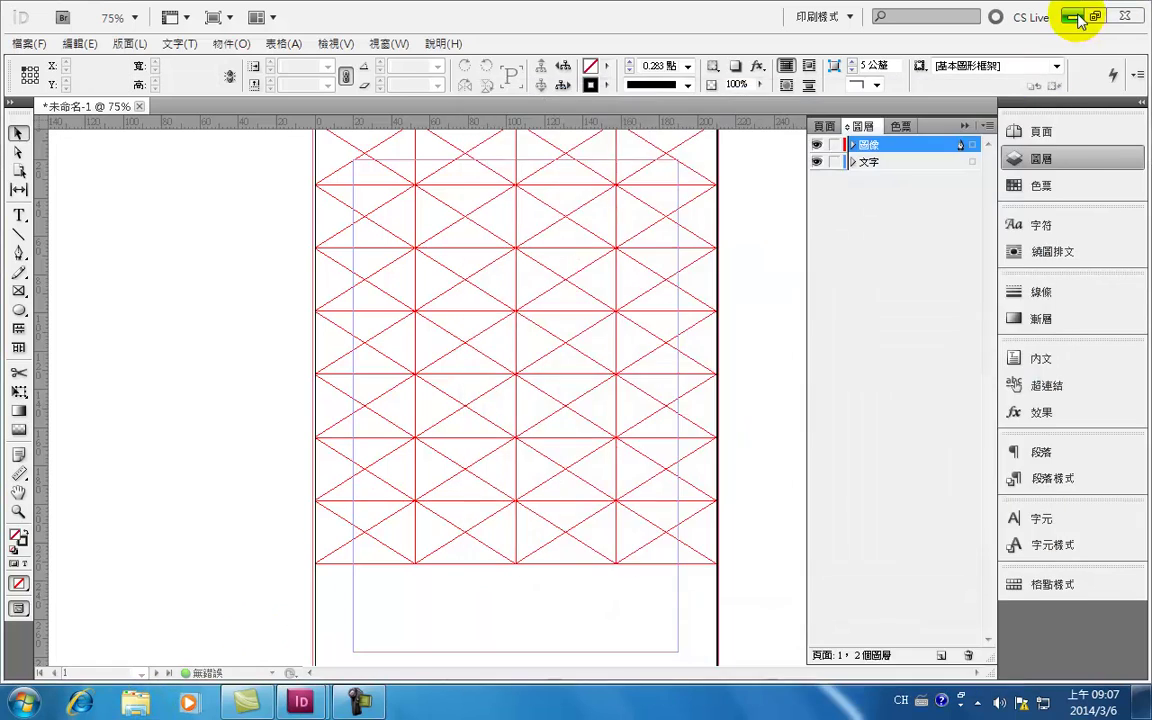
{"action": "left_click", "coordinate": [1071, 16]}
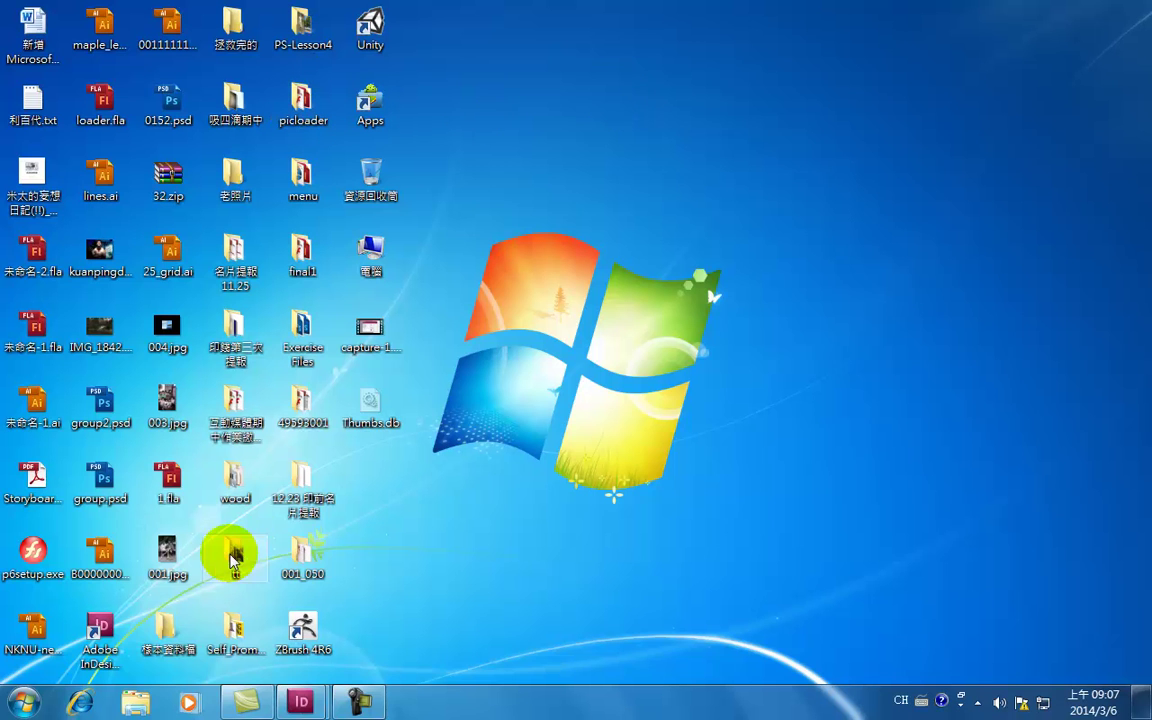
{"action": "double_click", "coordinate": [168, 625]}
{"action": "double_click", "coordinate": [731, 216]}
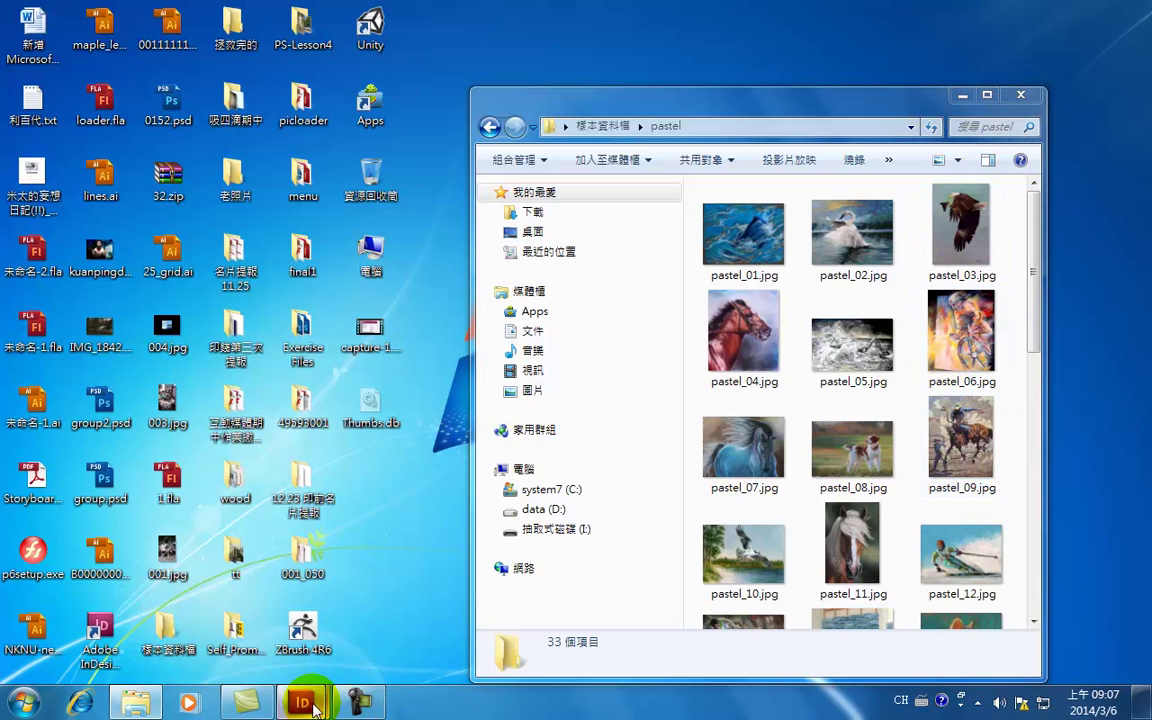
{"action": "mouse_move", "coordinate": [300, 703]}
{"action": "left_click", "coordinate": [378, 533]}
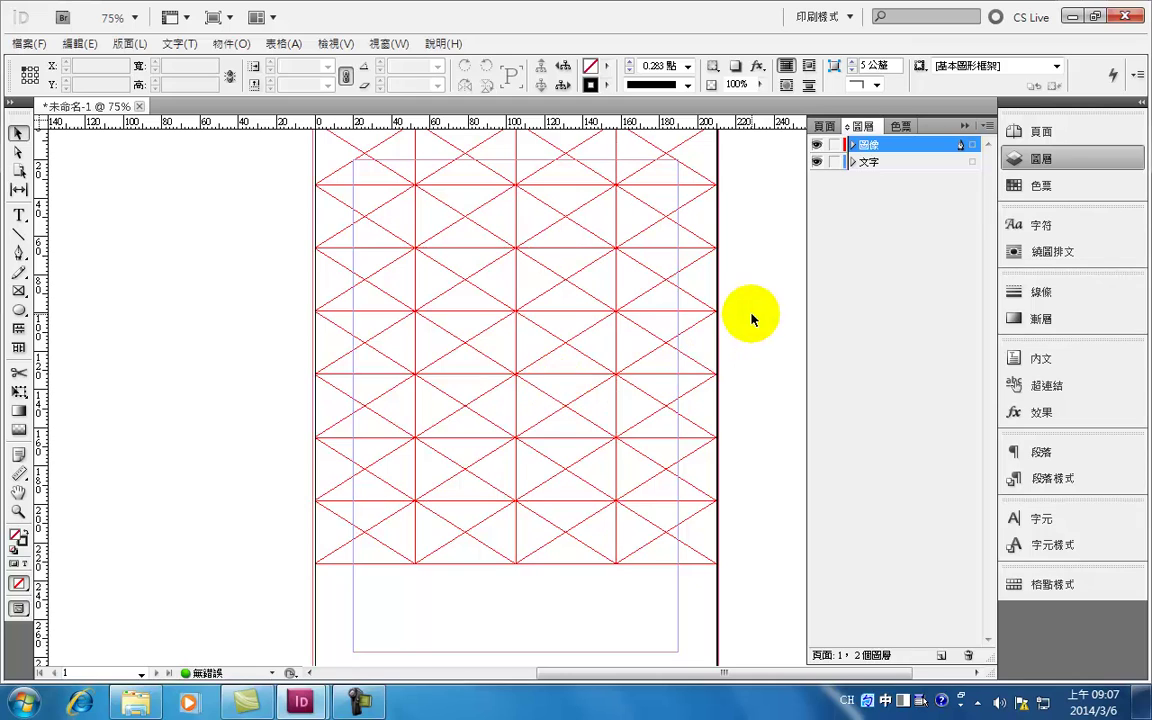
Examine how the page's upper-left corner frame lines up with the page edge and the bleed line.
{"action": "left_click_drag", "start_coordinate": [508, 297], "coordinate": [625, 399]}
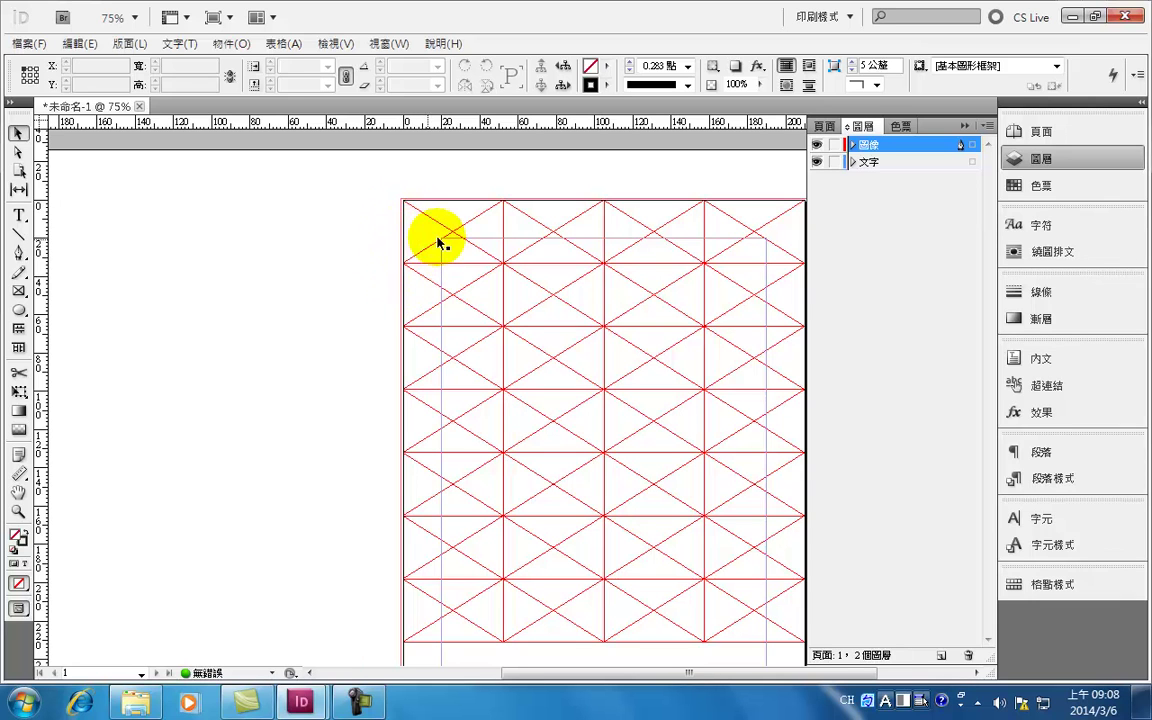
{"action": "mouse_move", "coordinate": [458, 232]}
{"action": "left_mouse_down"}
{"action": "mouse_move", "coordinate": [345, 240]}
{"action": "mouse_move", "coordinate": [355, 255]}
{"action": "mouse_move", "coordinate": [453, 233]}
{"action": "mouse_move", "coordinate": [452, 254]}
{"action": "mouse_move", "coordinate": [450, 234]}
{"action": "left_mouse_up"}
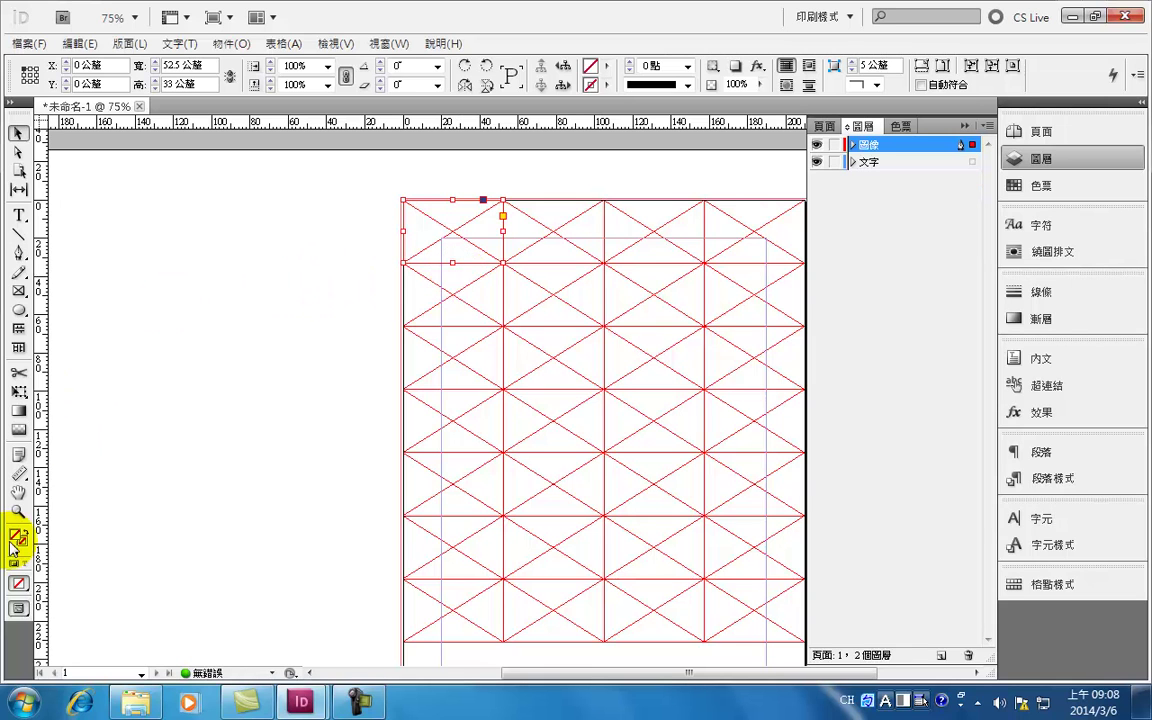
{"action": "left_click", "coordinate": [18, 513]}
{"action": "left_click_drag", "start_coordinate": [357, 203], "coordinate": [478, 260]}
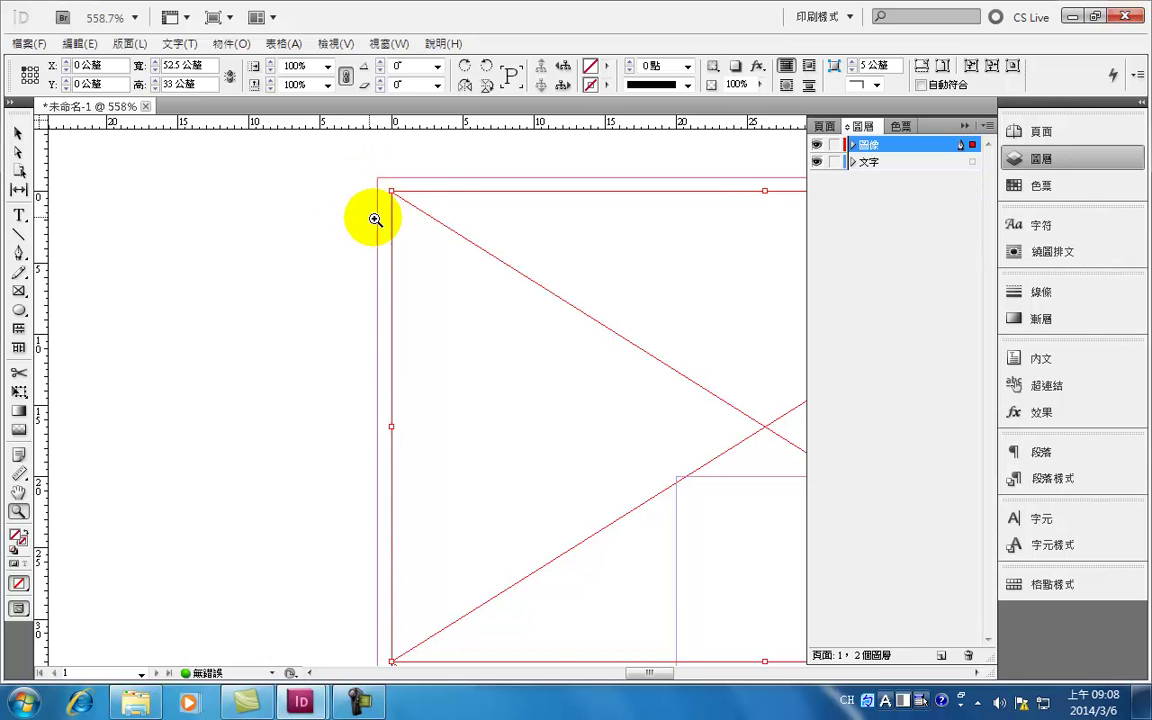
{"action": "left_click_drag", "start_coordinate": [565, 410], "coordinate": [306, 389]}
{"action": "left_click", "coordinate": [378, 395], "text": "alt"}
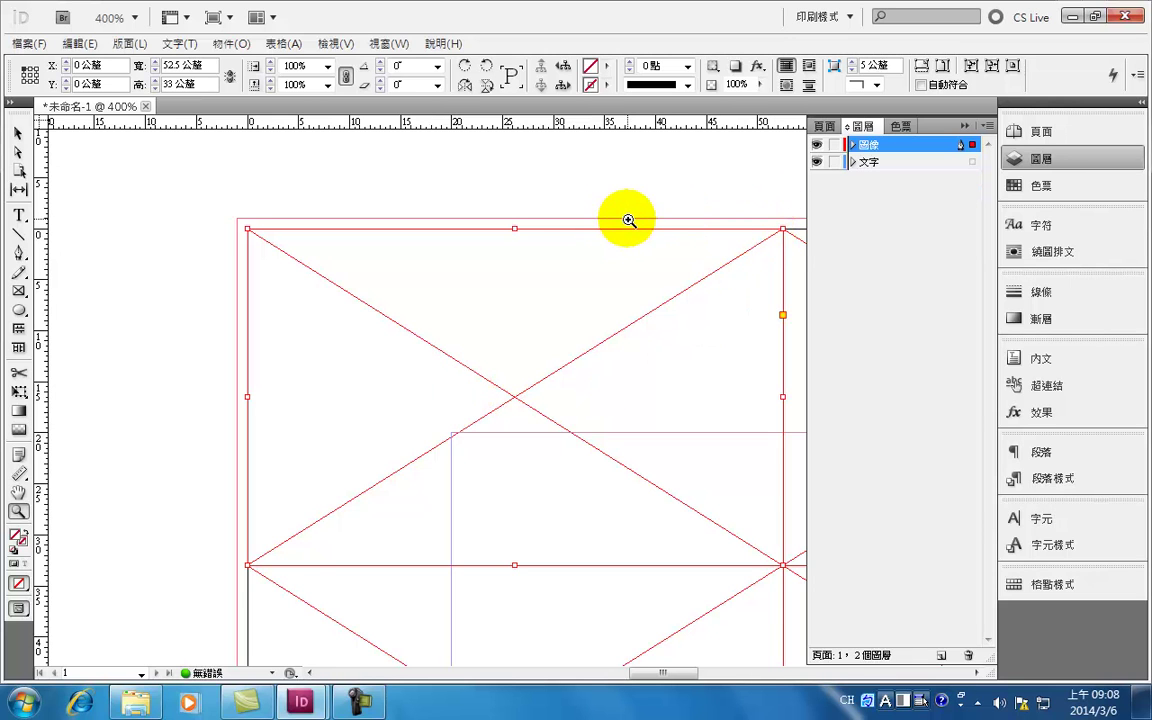
{"action": "left_click", "coordinate": [19, 134]}
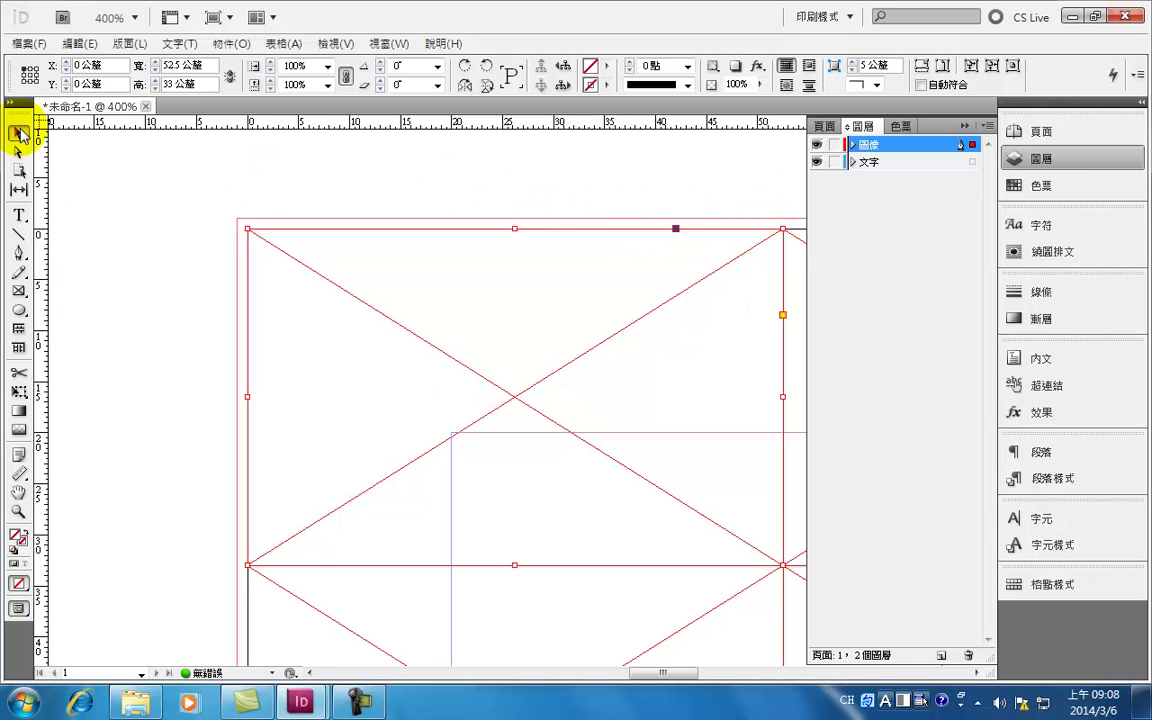
{"action": "left_click", "coordinate": [130, 183]}
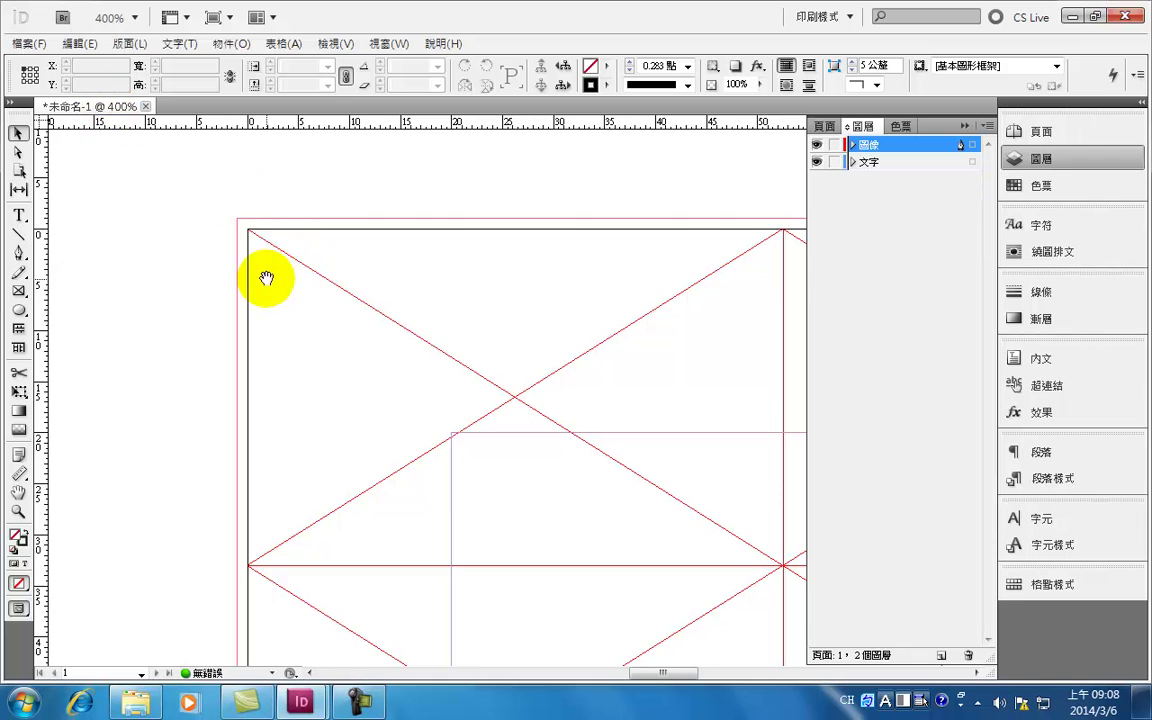
{"action": "left_click_drag", "start_coordinate": [267, 267], "coordinate": [441, 247]}
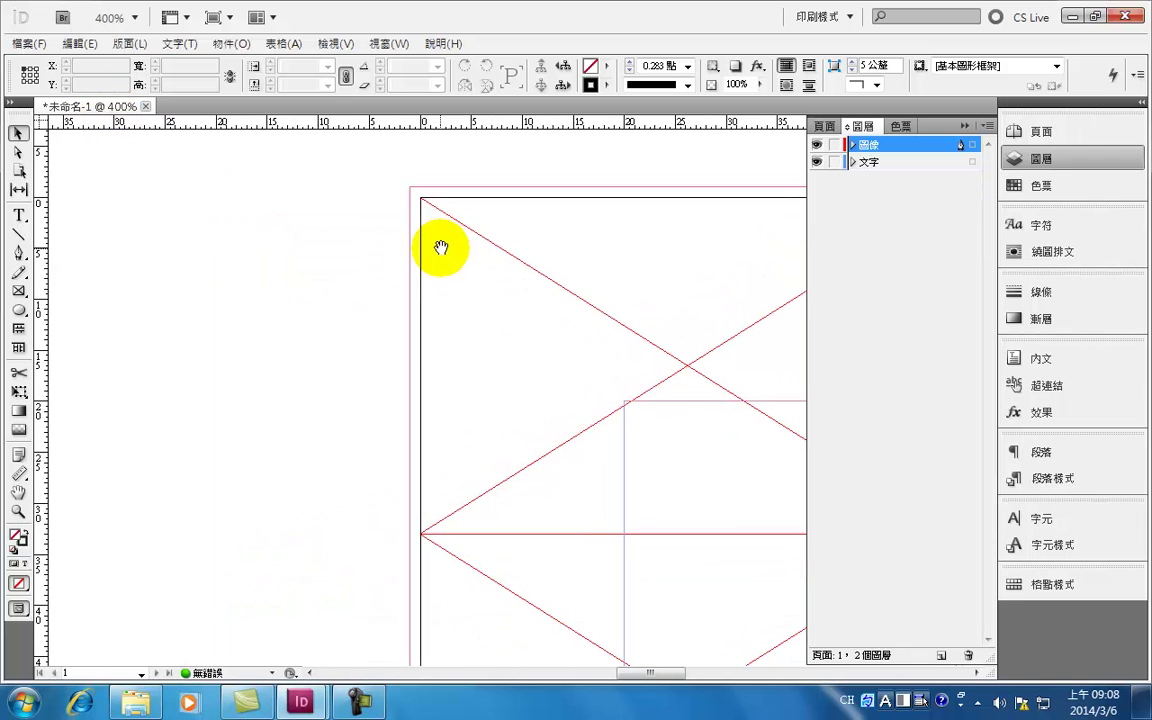
Try to set the corner frame's height to 34 mm from its top-left reference point.
{"action": "left_click", "coordinate": [535, 265]}
{"action": "left_click_drag", "start_coordinate": [535, 265], "coordinate": [331, 258]}
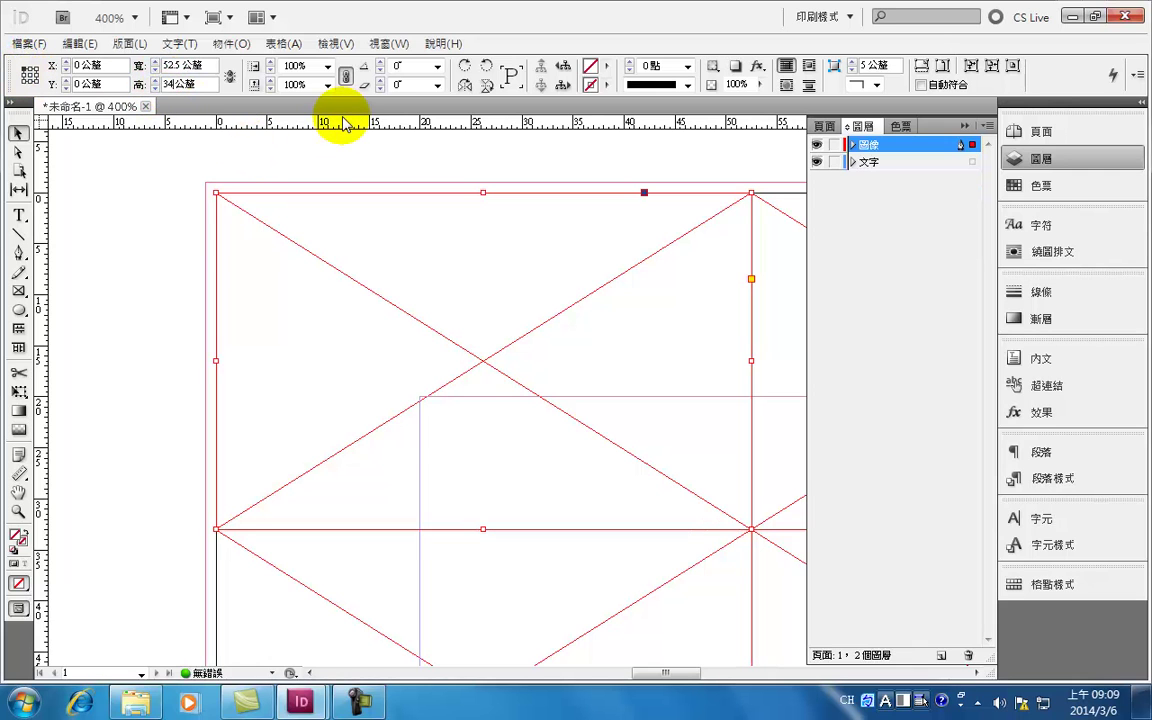
{"action": "key", "text": "Return"}
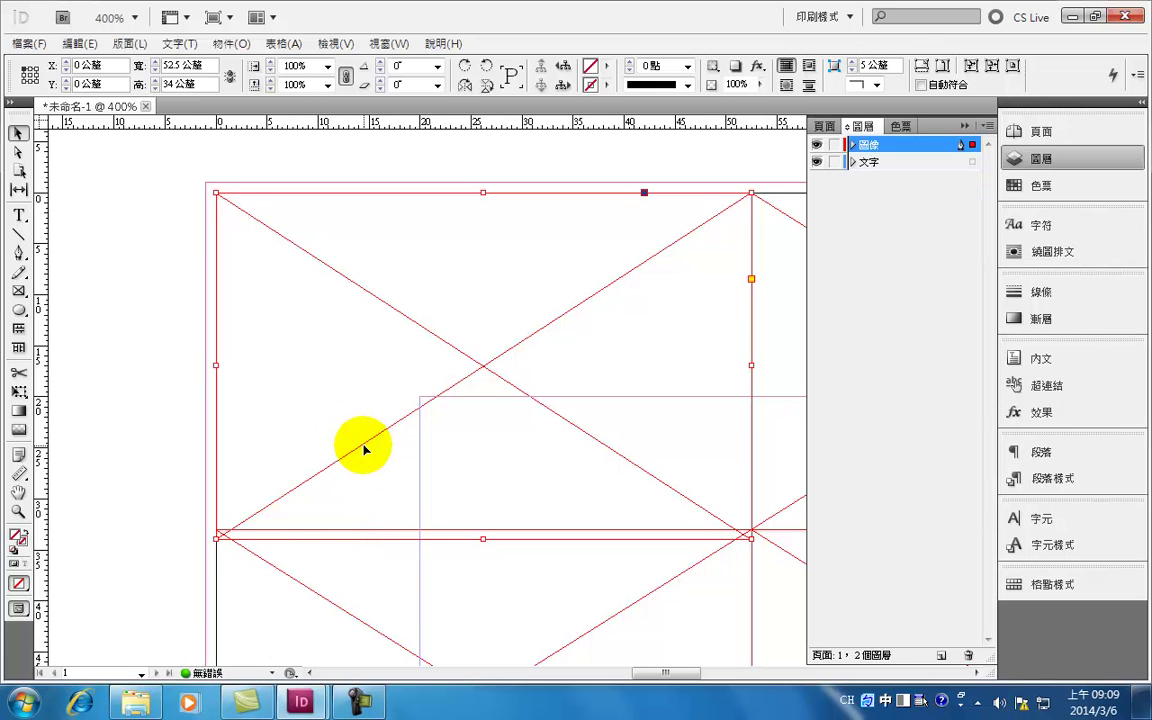
Undo the height change, move the corner frame's reference point to its bottom-right corner, and set its height to 34 mm.
{"action": "key", "text": "Down"}
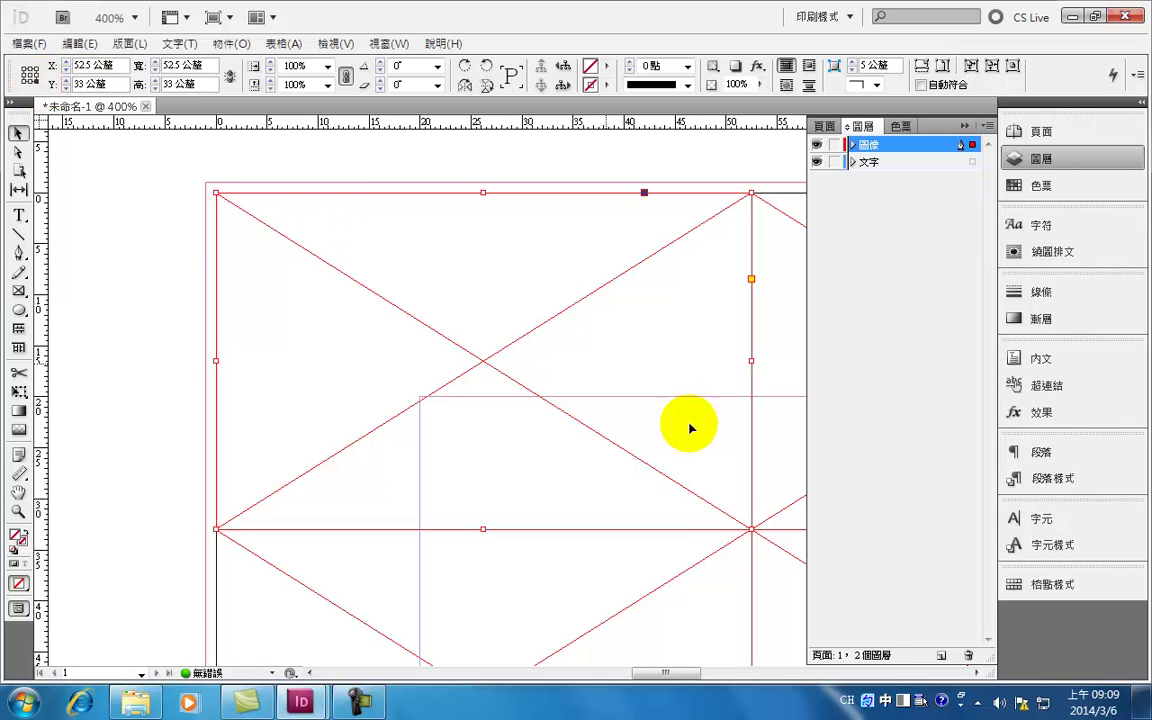
{"action": "key", "text": "Up"}
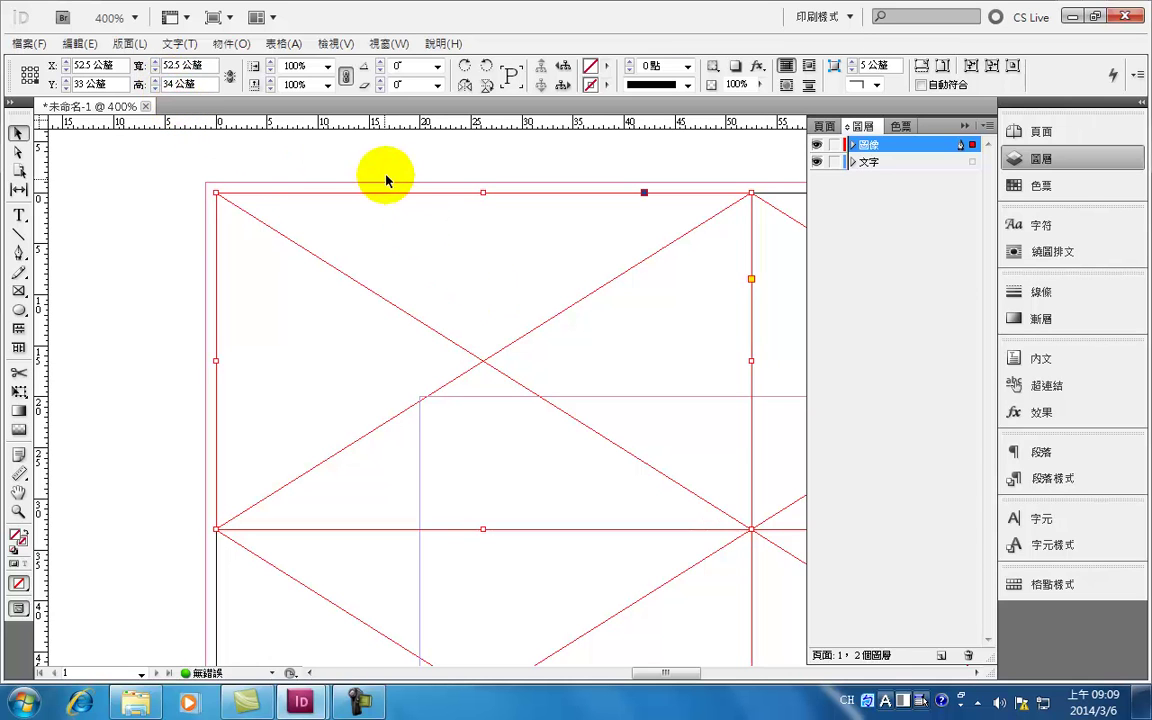
{"action": "left_click", "coordinate": [346, 138]}
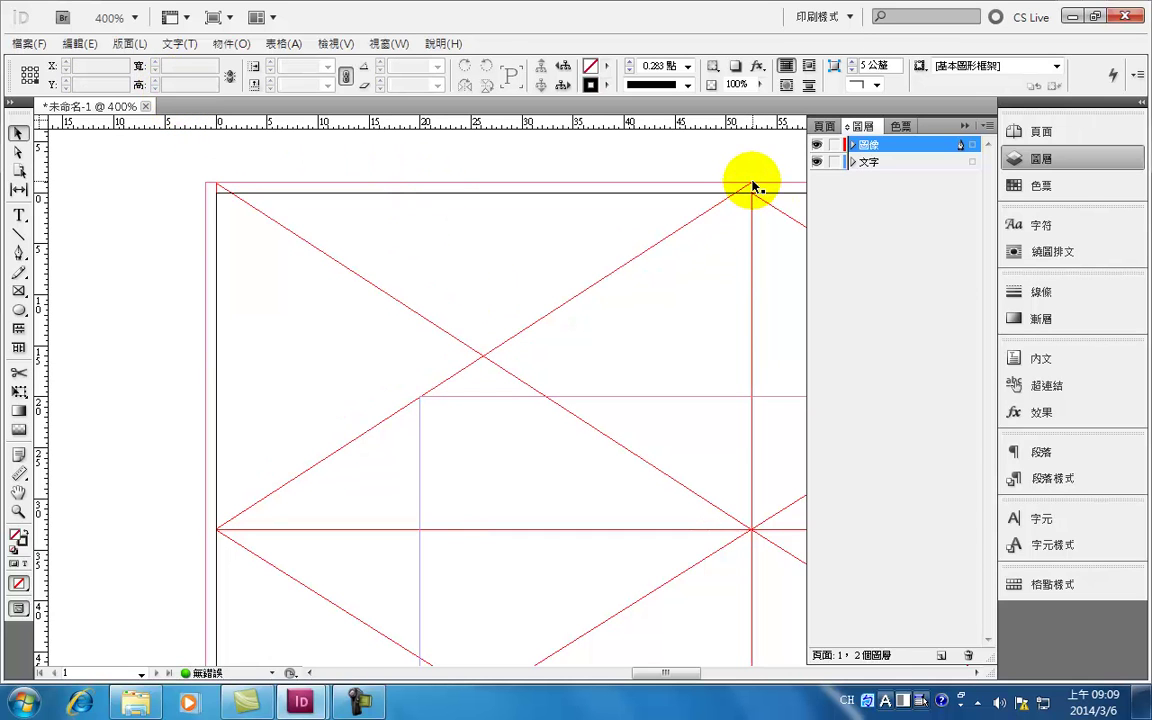
Set the upper-left corner frame's width to 53.5 mm so it extends outward to the bleed line.
{"action": "left_click", "coordinate": [278, 224]}
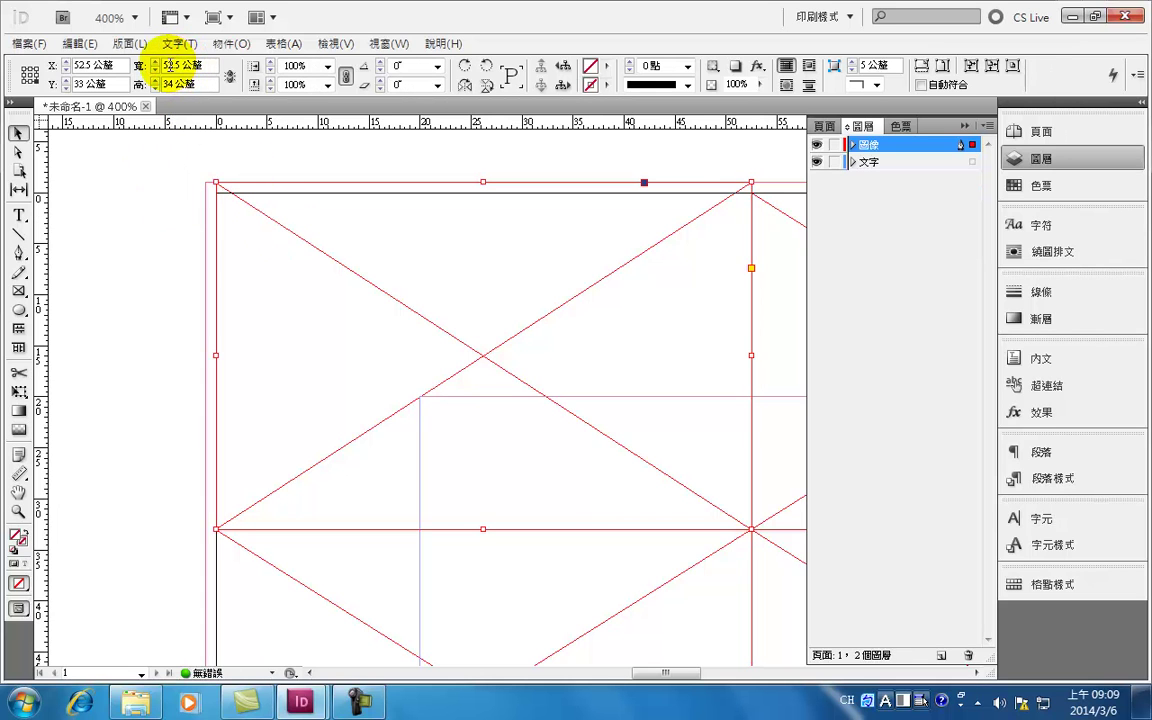
{"action": "left_click_drag", "start_coordinate": [173, 65], "coordinate": [168, 65]}
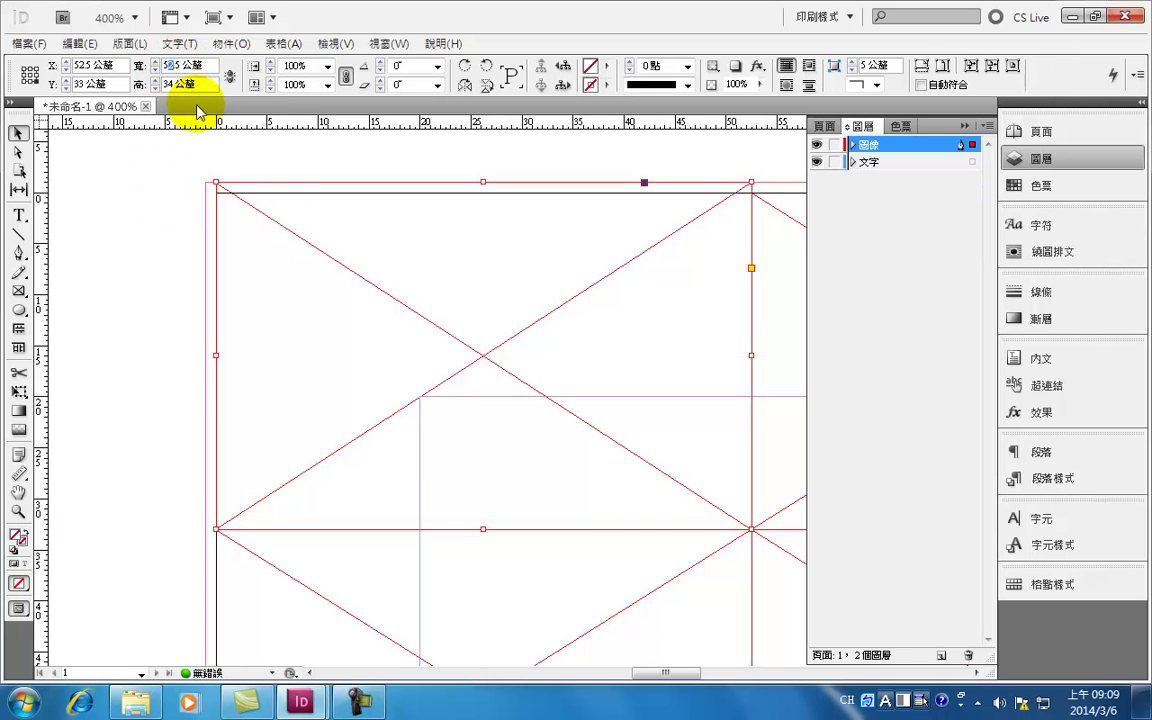
{"action": "left_click", "coordinate": [118, 185]}
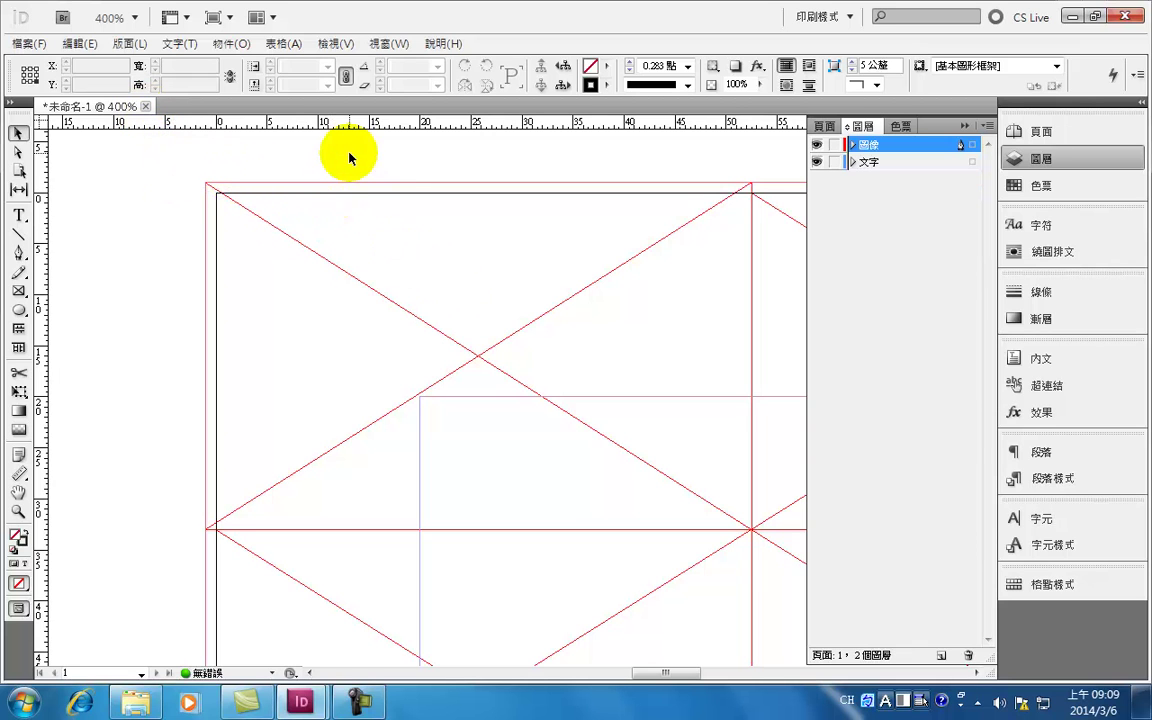
Select the other three frames in the top row together and set their height to 34 mm, reaching the upper bleed line.
{"action": "key", "text": "ctrl+minus"}
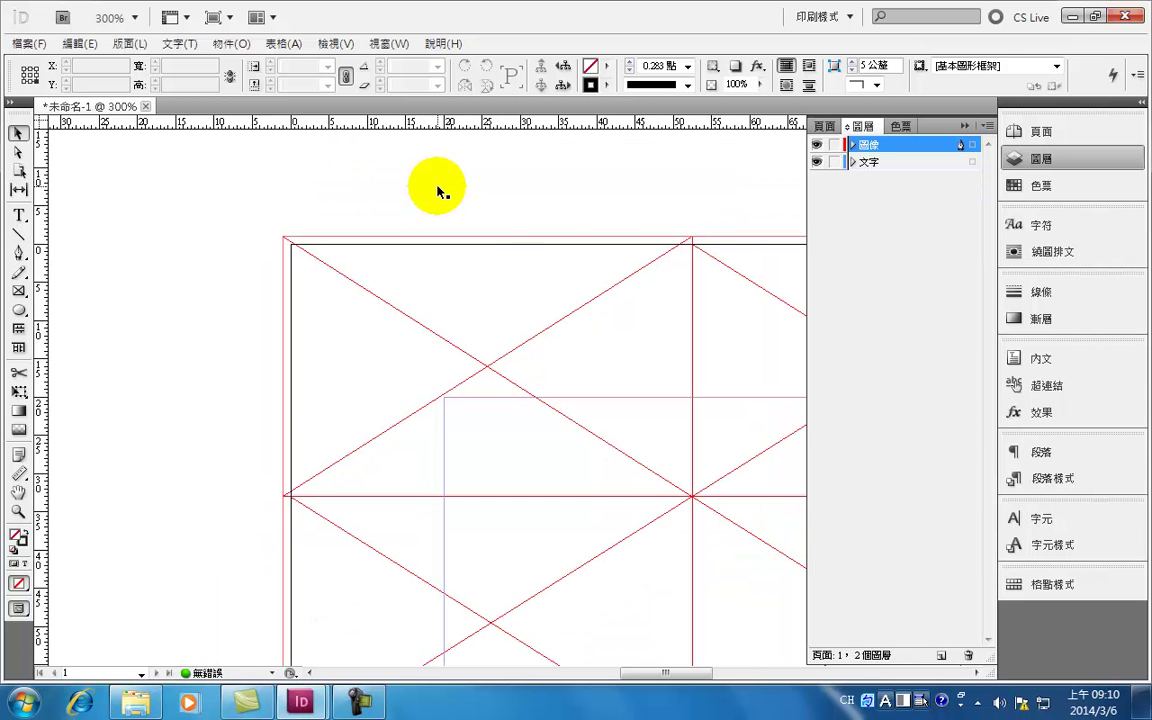
{"action": "left_click_drag", "start_coordinate": [635, 206], "coordinate": [299, 172]}
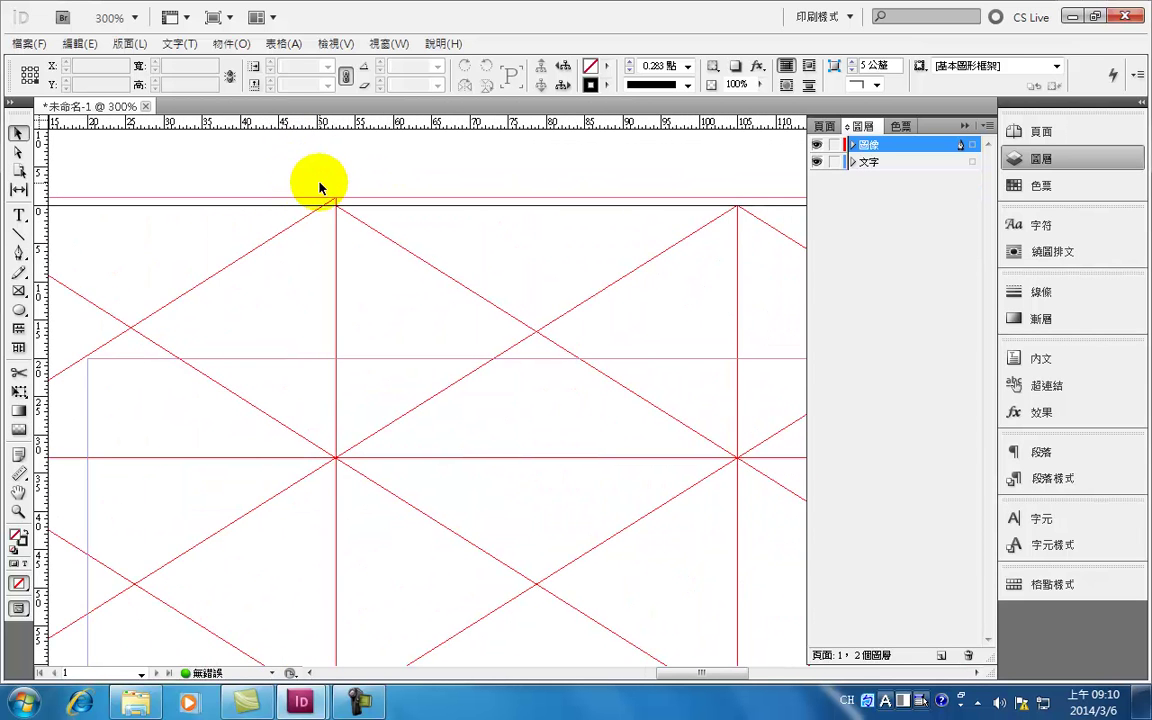
{"action": "key", "text": "ctrl+minus"}
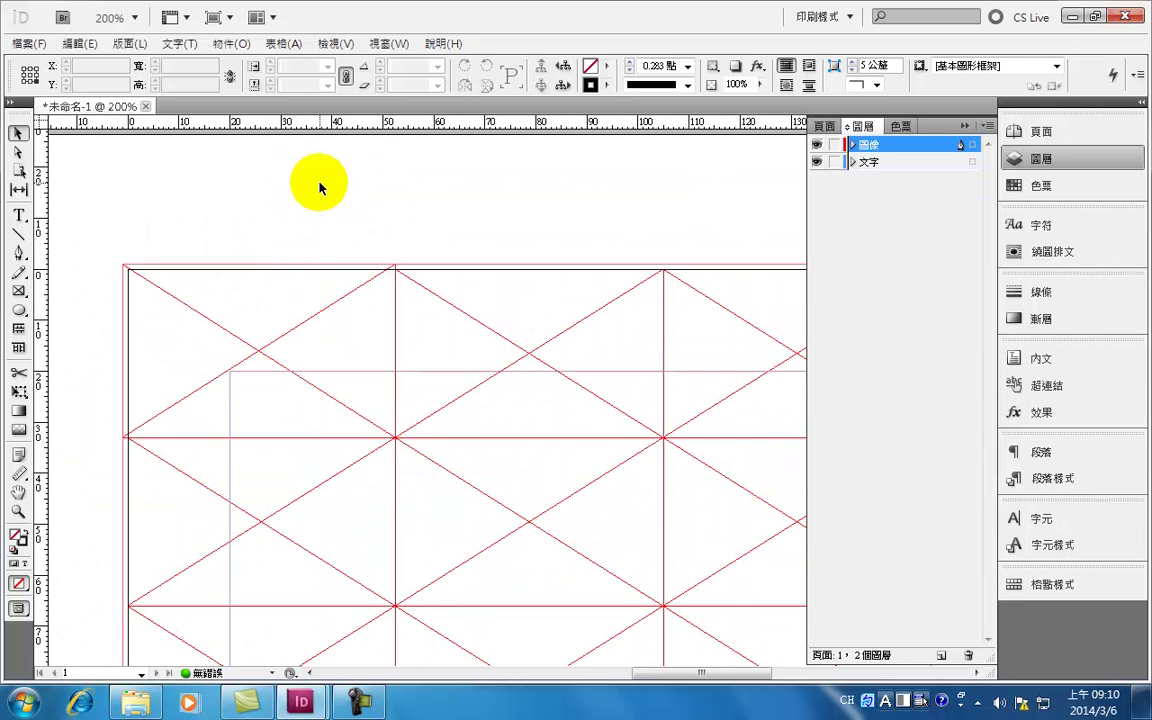
{"action": "left_click", "coordinate": [268, 356]}
{"action": "left_click_drag", "start_coordinate": [548, 195], "coordinate": [253, 198]}
{"action": "key", "text": "ctrl+minus"}
{"action": "left_click_drag", "start_coordinate": [571, 224], "coordinate": [321, 198]}
{"action": "left_click_drag", "start_coordinate": [410, 214], "coordinate": [309, 267]}
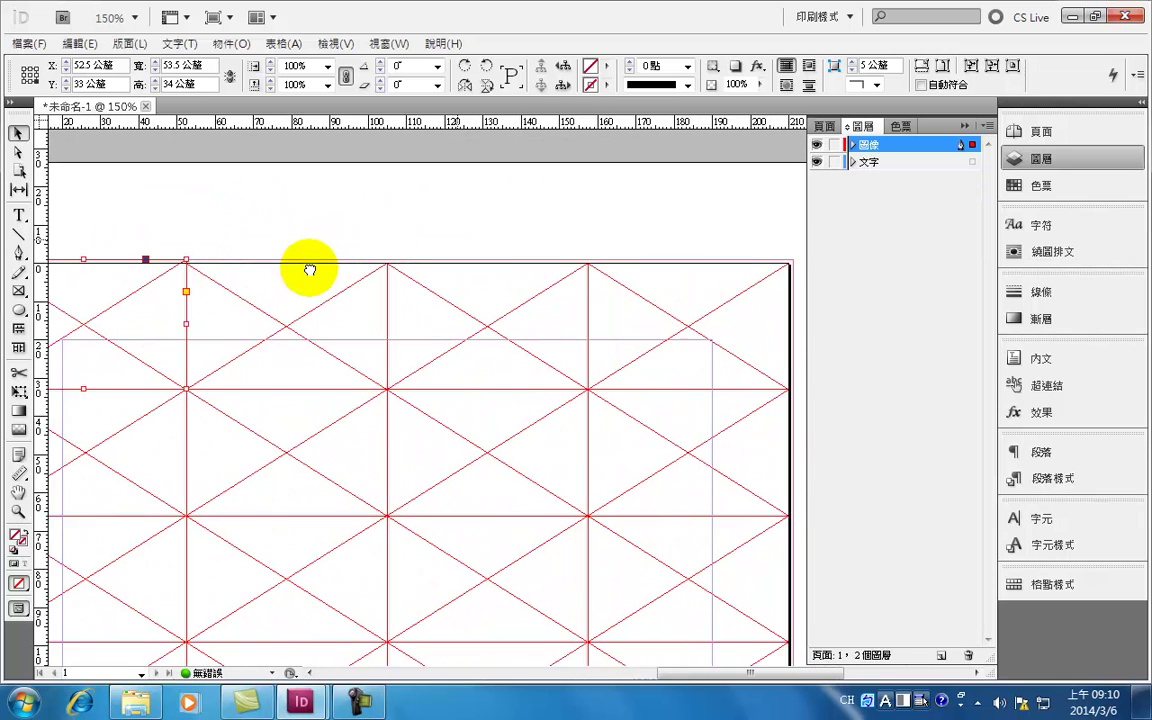
{"action": "left_click", "coordinate": [282, 332]}
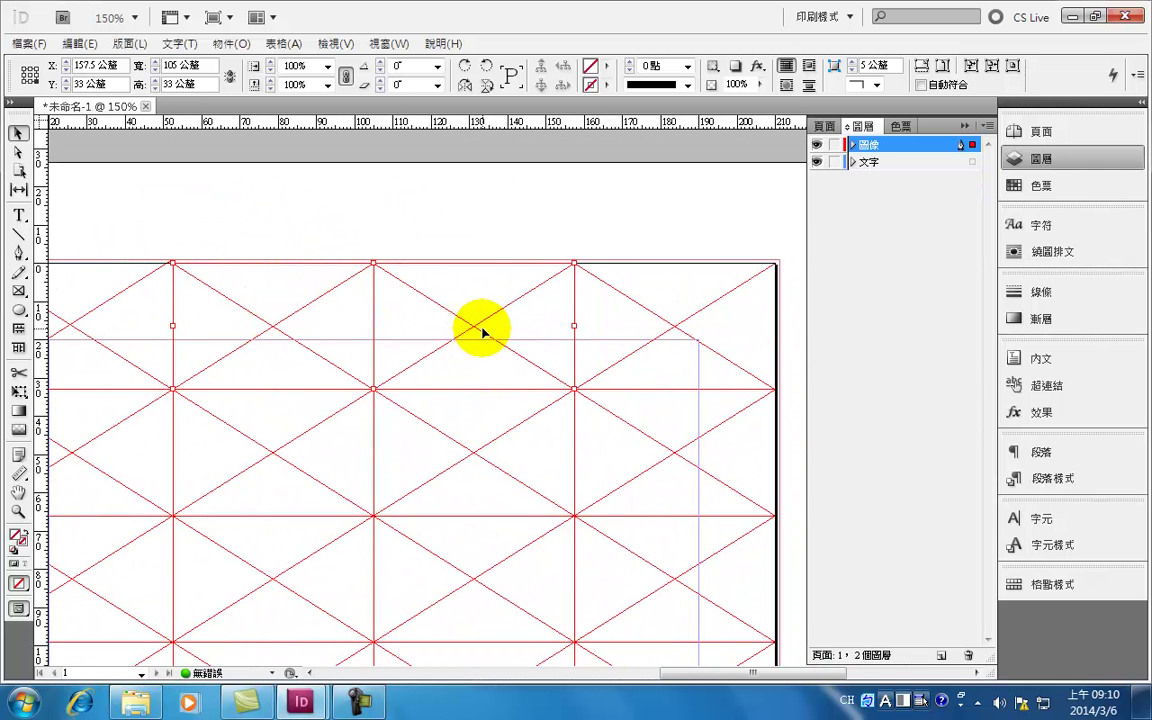
{"action": "left_click", "coordinate": [681, 327], "text": "shift"}
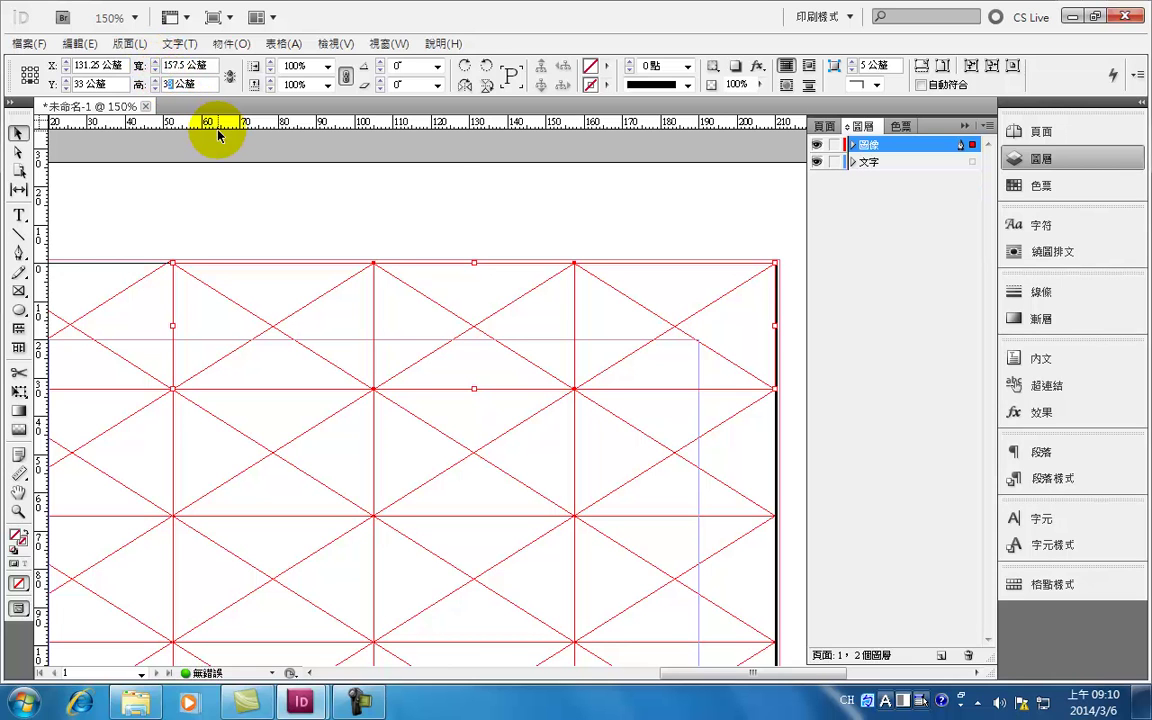
{"action": "left_click", "coordinate": [465, 188]}
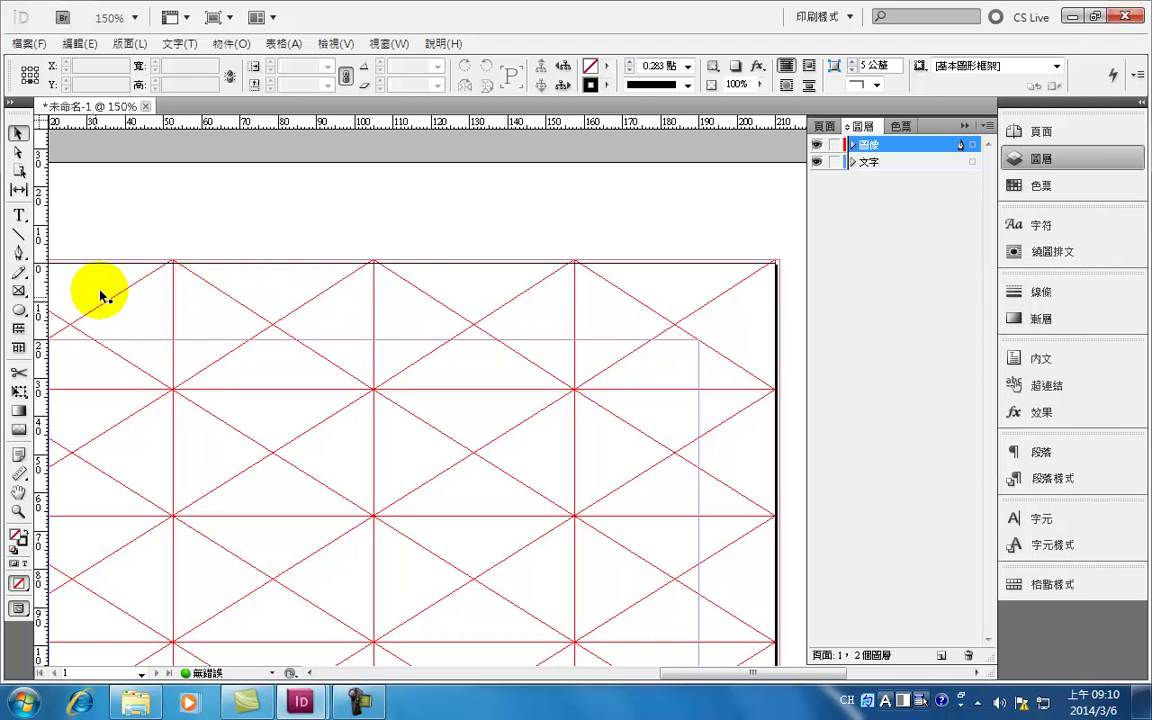
Select all seven frames in the rightmost column and set their width to 53.5 mm from the middle-left reference point.
{"action": "key", "text": "ctrl+minus"}
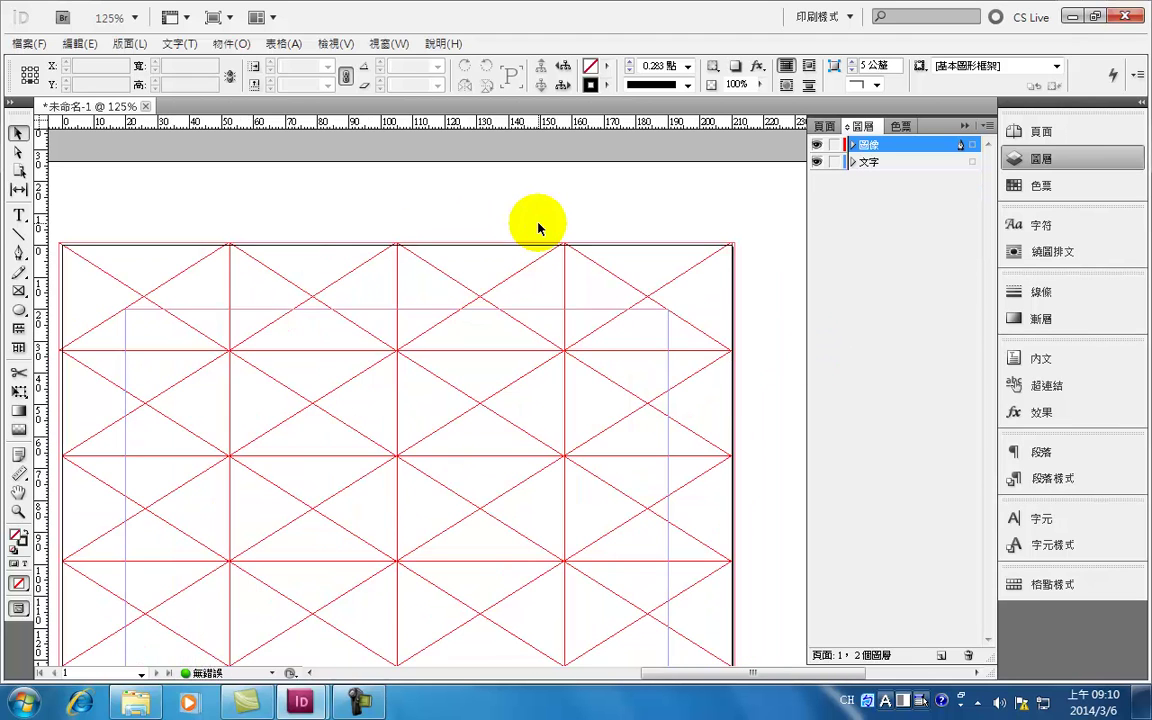
{"action": "left_click_drag", "start_coordinate": [771, 437], "coordinate": [585, 311]}
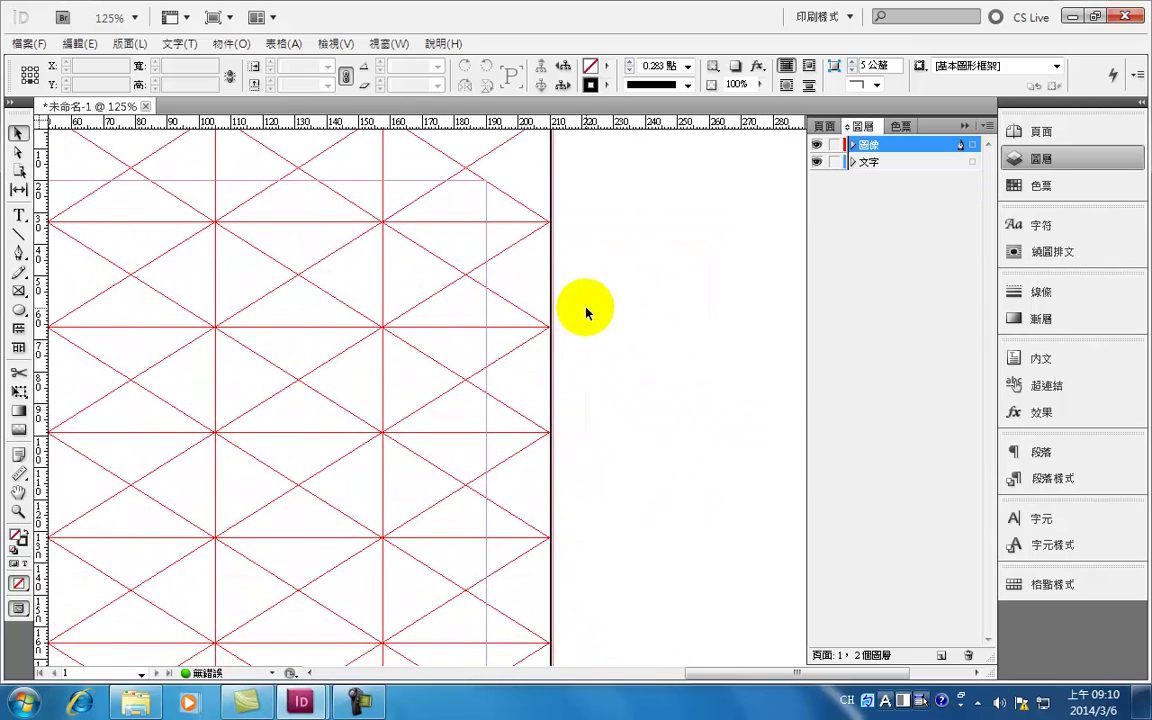
{"action": "key", "text": "ctrl+minus"}
{"action": "scroll", "coordinate": [500, 420], "scroll_direction": "down", "scroll_amount": 1}
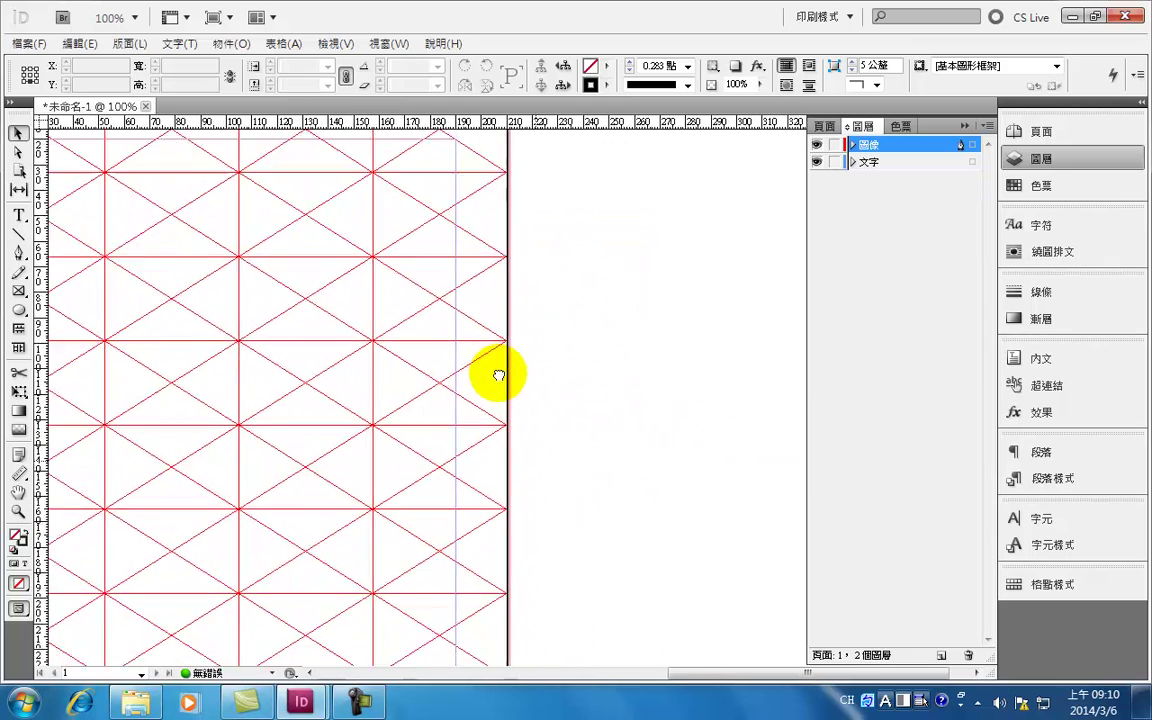
{"action": "scroll", "coordinate": [500, 400], "scroll_direction": "right", "scroll_amount": 1}
{"action": "key", "text": "ctrl+minus"}
{"action": "left_click_drag", "start_coordinate": [603, 167], "coordinate": [532, 556]}
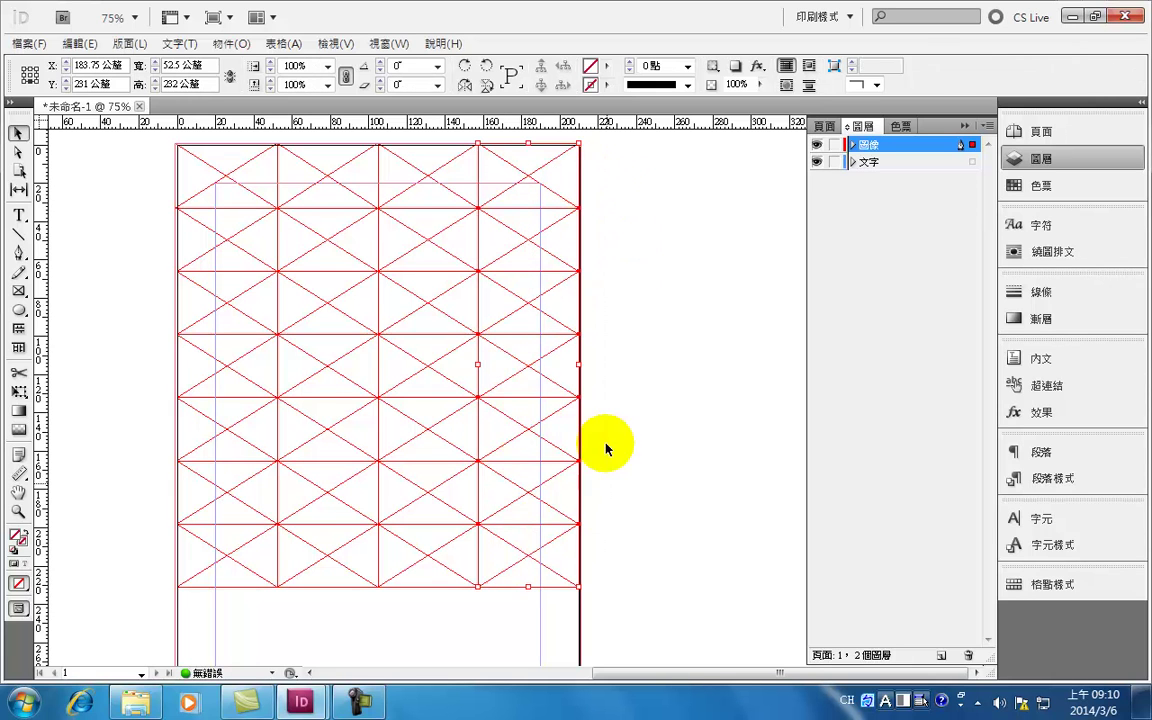
{"action": "left_click", "coordinate": [28, 75]}
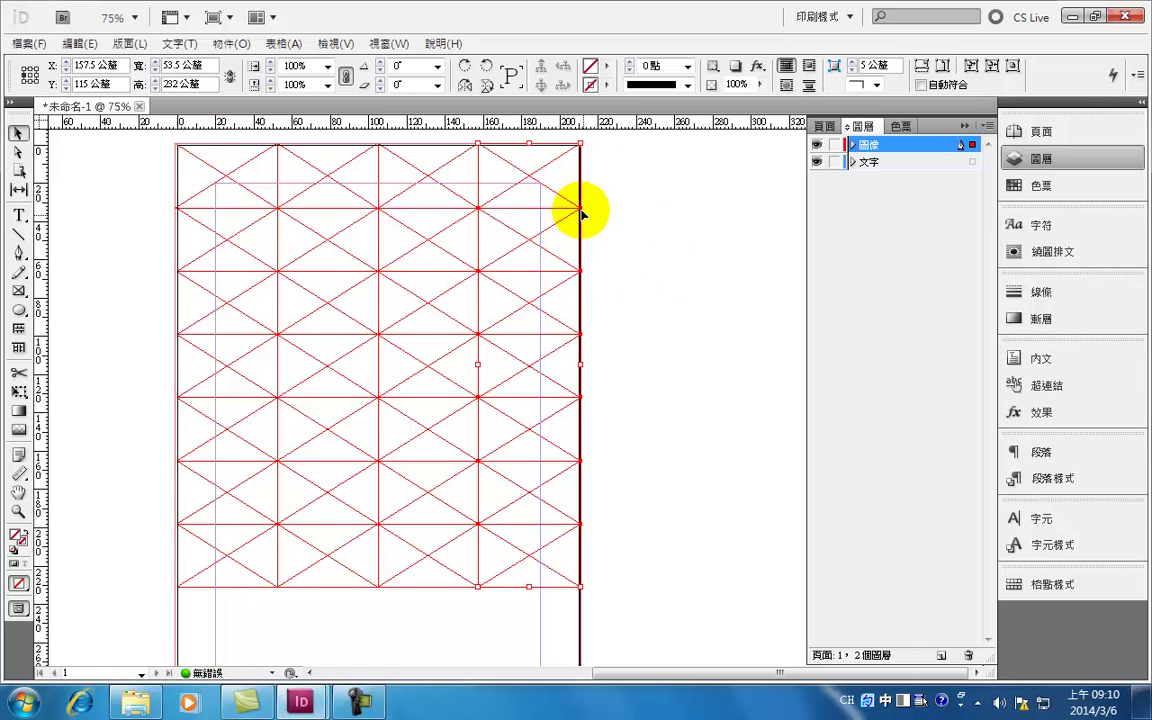
Examine how the edge frames meet the bleed line at the page's upper-right and upper-left corners.
{"action": "key", "text": "ctrl+equal"}
{"action": "key", "text": "ctrl+equal"}
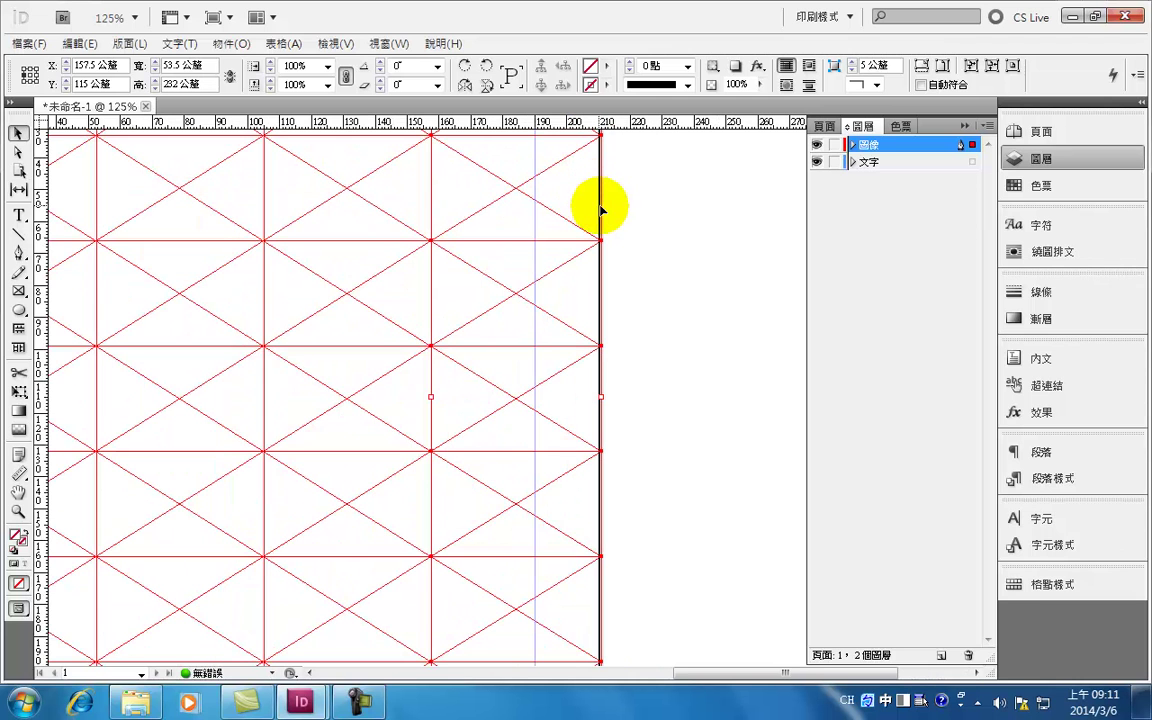
{"action": "left_click_drag", "start_coordinate": [622, 201], "coordinate": [604, 452]}
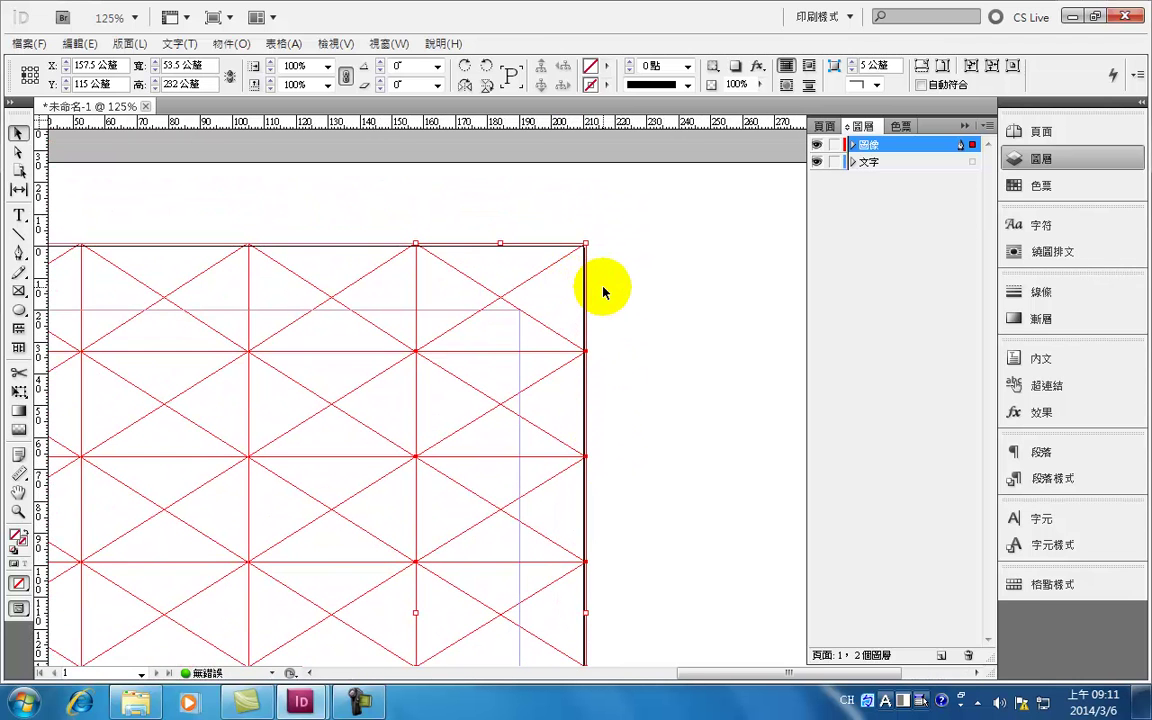
{"action": "left_click_drag", "start_coordinate": [268, 329], "coordinate": [669, 180]}
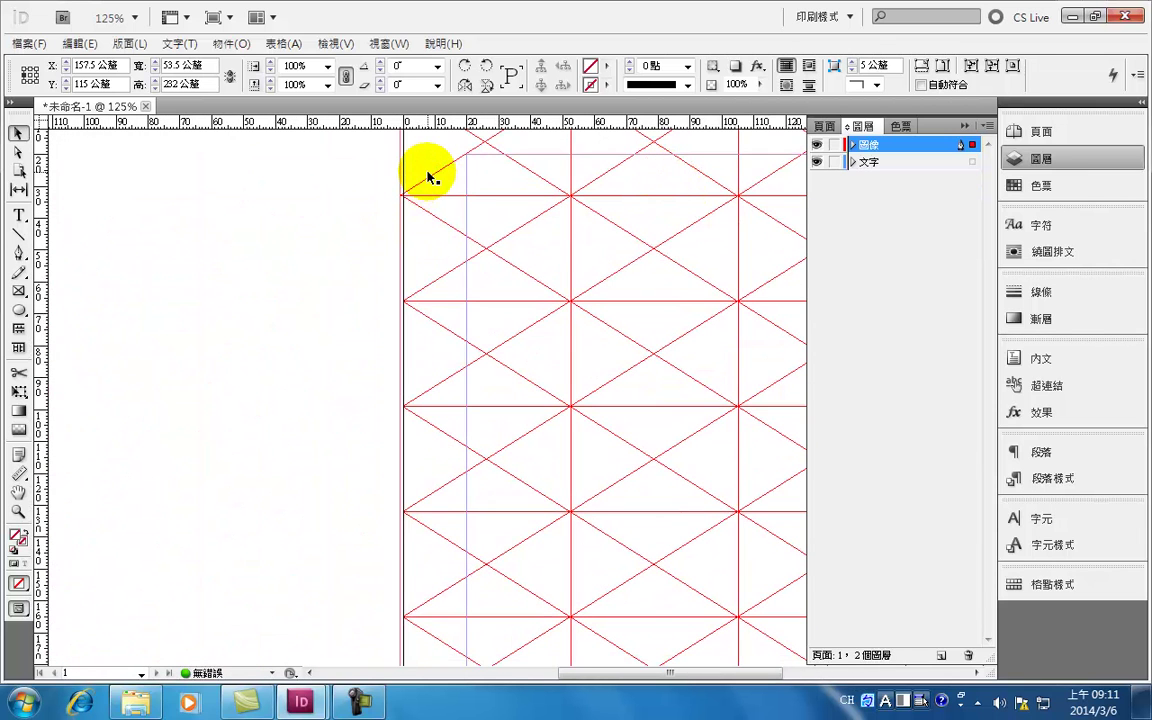
{"action": "left_click", "coordinate": [399, 194]}
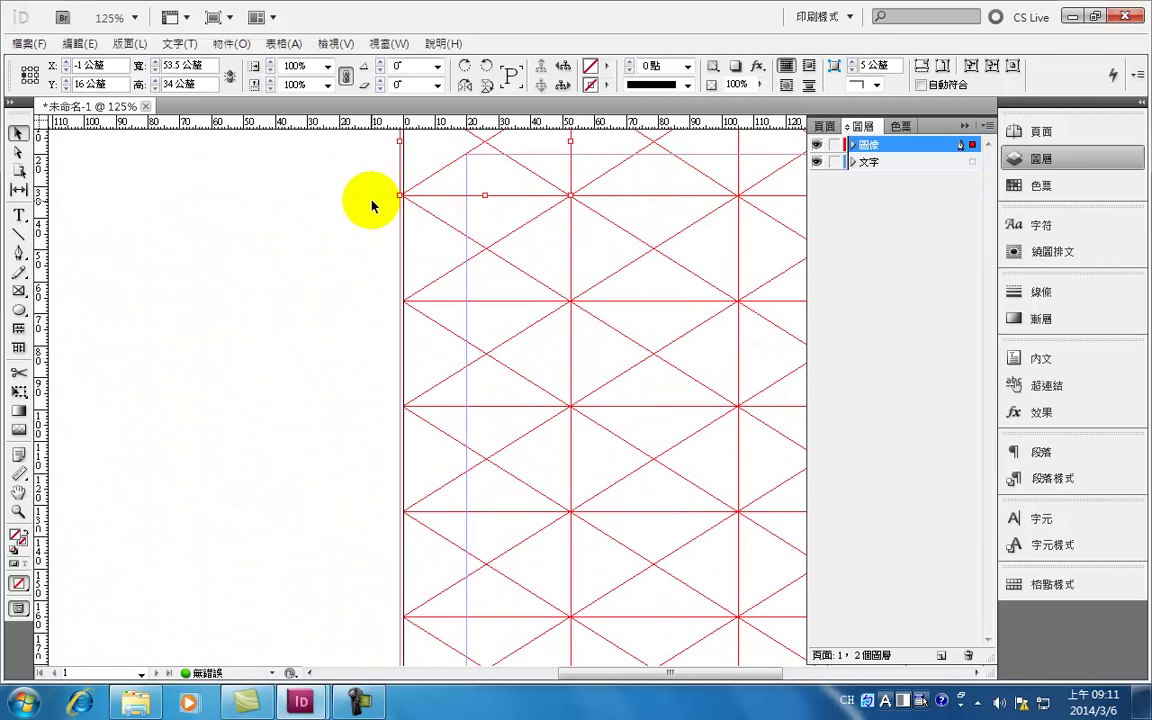
{"action": "key", "text": "ctrl+equal"}
{"action": "key", "text": "ctrl+equal"}
{"action": "left_click", "coordinate": [383, 466]}
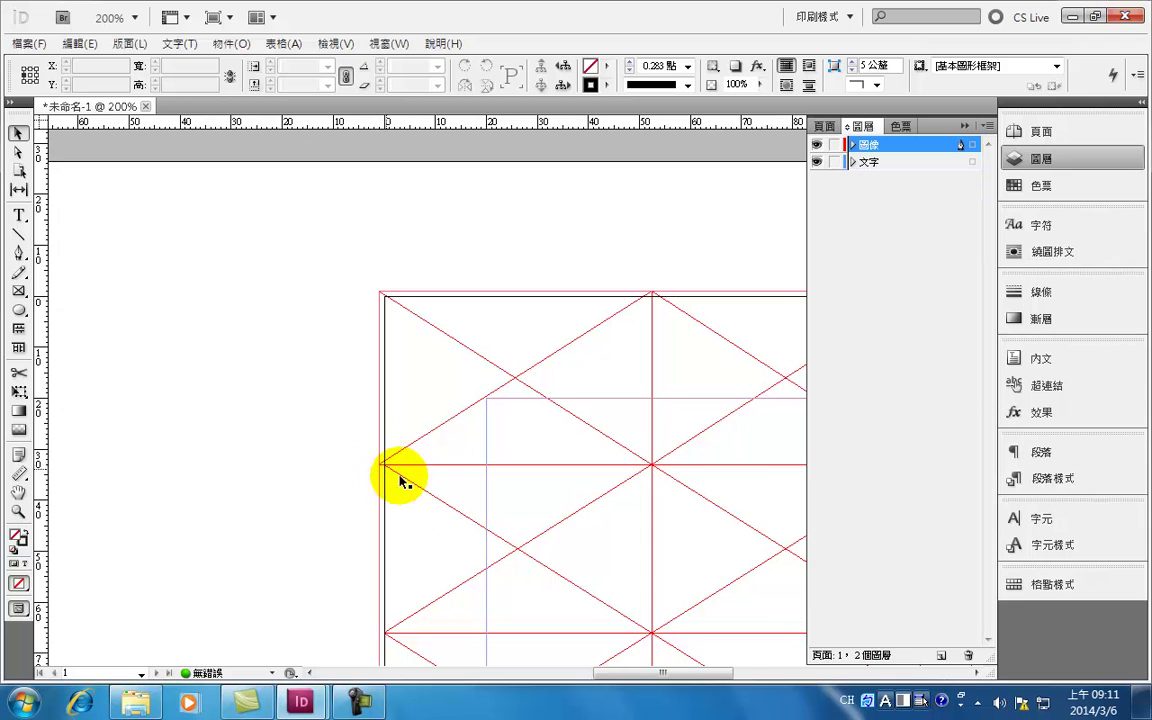
Select the six frames below the upper-left corner frame and set their width to 53.5 mm from the middle-right reference point.
{"action": "scroll", "coordinate": [413, 265], "scroll_direction": "down", "scroll_amount": 3}
{"action": "key", "text": "ctrl+minus"}
{"action": "key", "text": "ctrl+minus"}
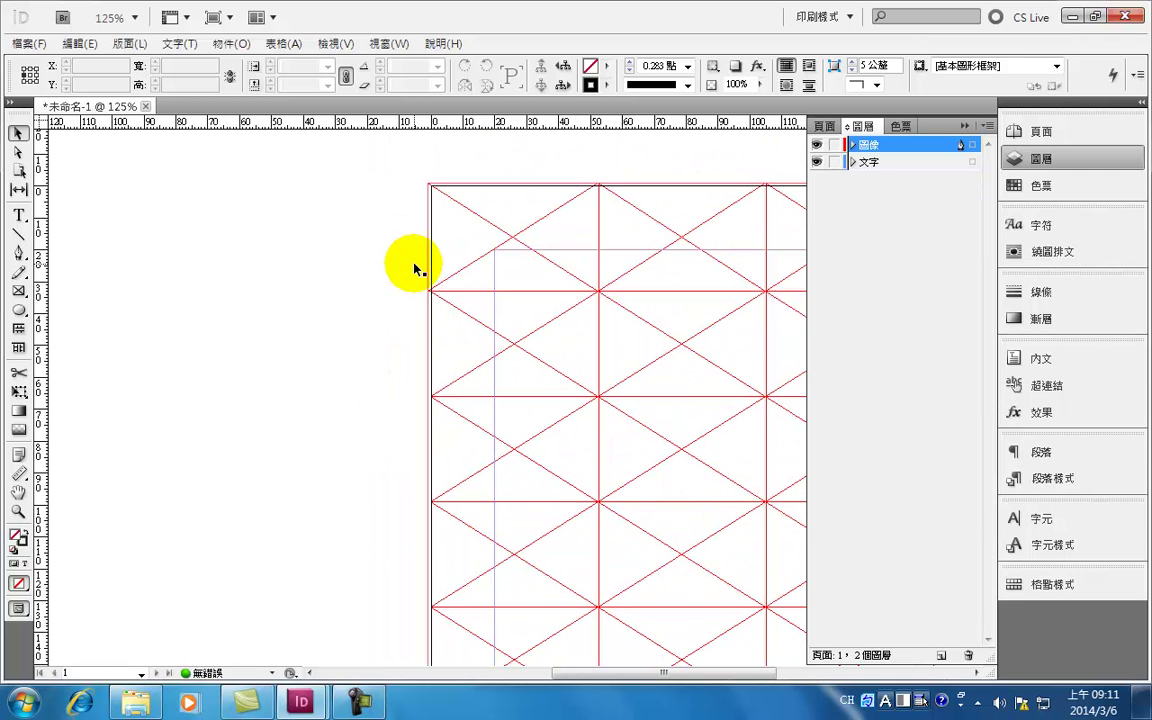
{"action": "left_click_drag", "start_coordinate": [489, 450], "coordinate": [484, 592]}
{"action": "key", "text": "ctrl+minus"}
{"action": "key", "text": "ctrl+minus"}
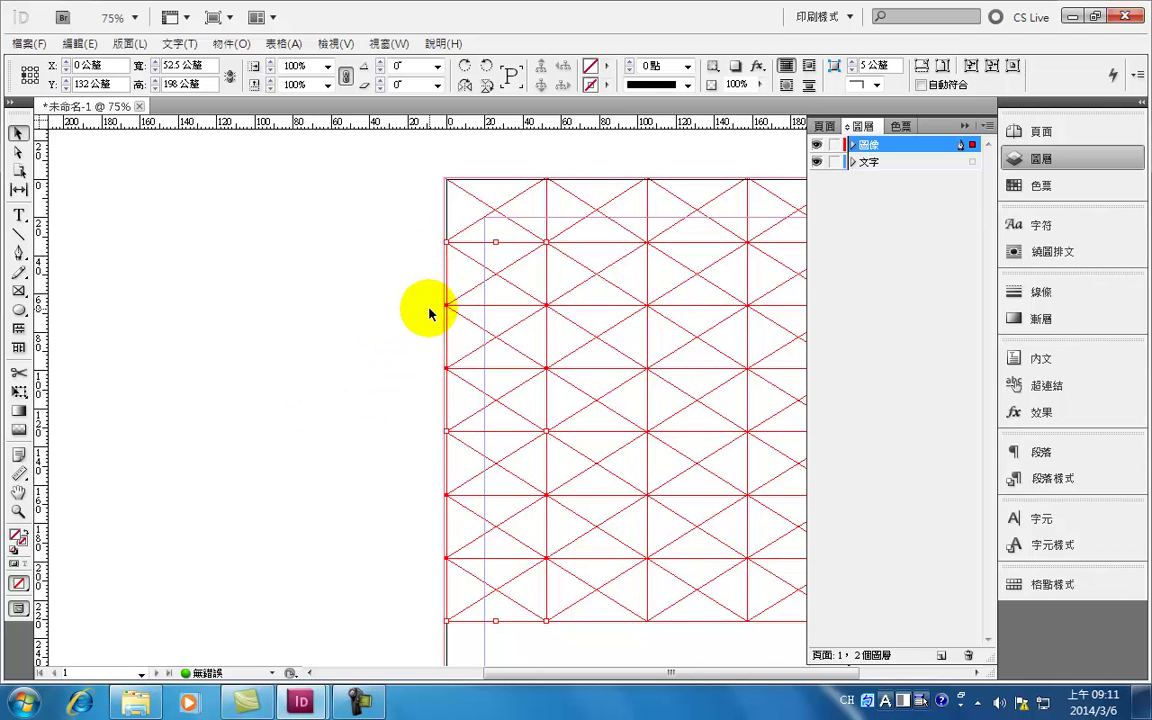
{"action": "key", "text": "ctrl+equal"}
{"action": "key", "text": "ctrl+equal"}
{"action": "key", "text": "ctrl+minus"}
{"action": "key", "text": "ctrl+minus"}
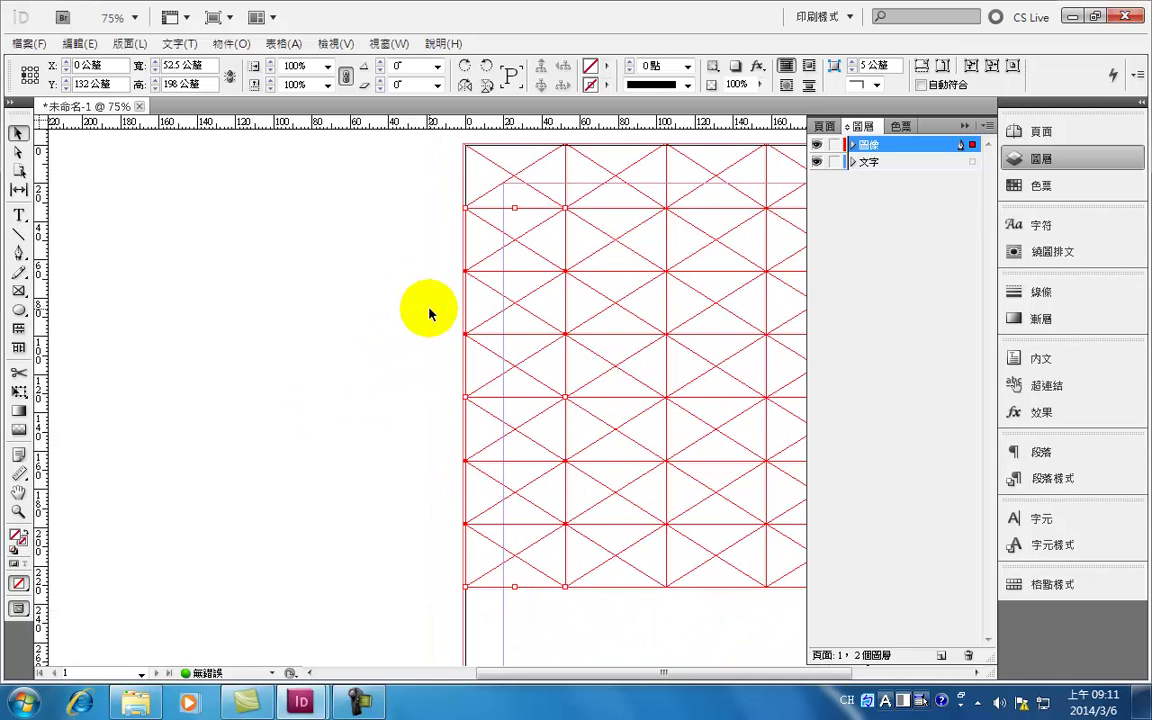
{"action": "key", "text": "ctrl+equal"}
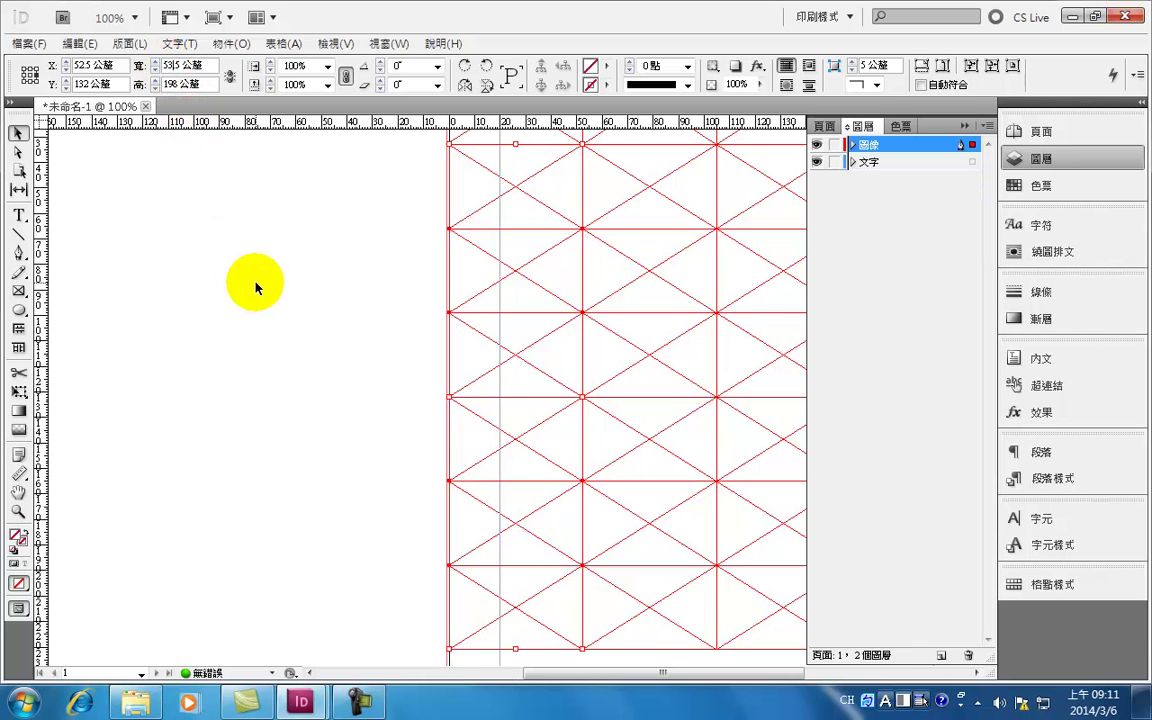
{"action": "left_click", "coordinate": [255, 288]}
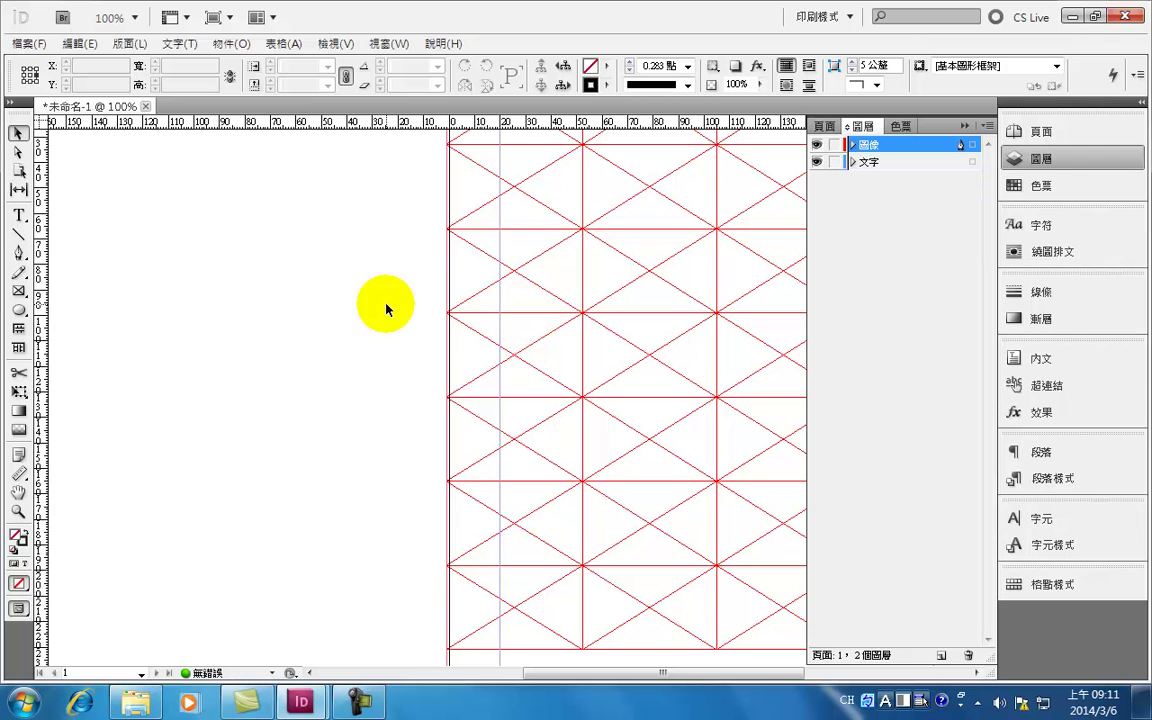
Examine the whole frame grid, from the top row to the empty area at the bottom of the page.
{"action": "scroll", "coordinate": [481, 280], "scroll_direction": "up", "scroll_amount": 3}
{"action": "scroll", "coordinate": [417, 342], "scroll_direction": "right", "scroll_amount": 3}
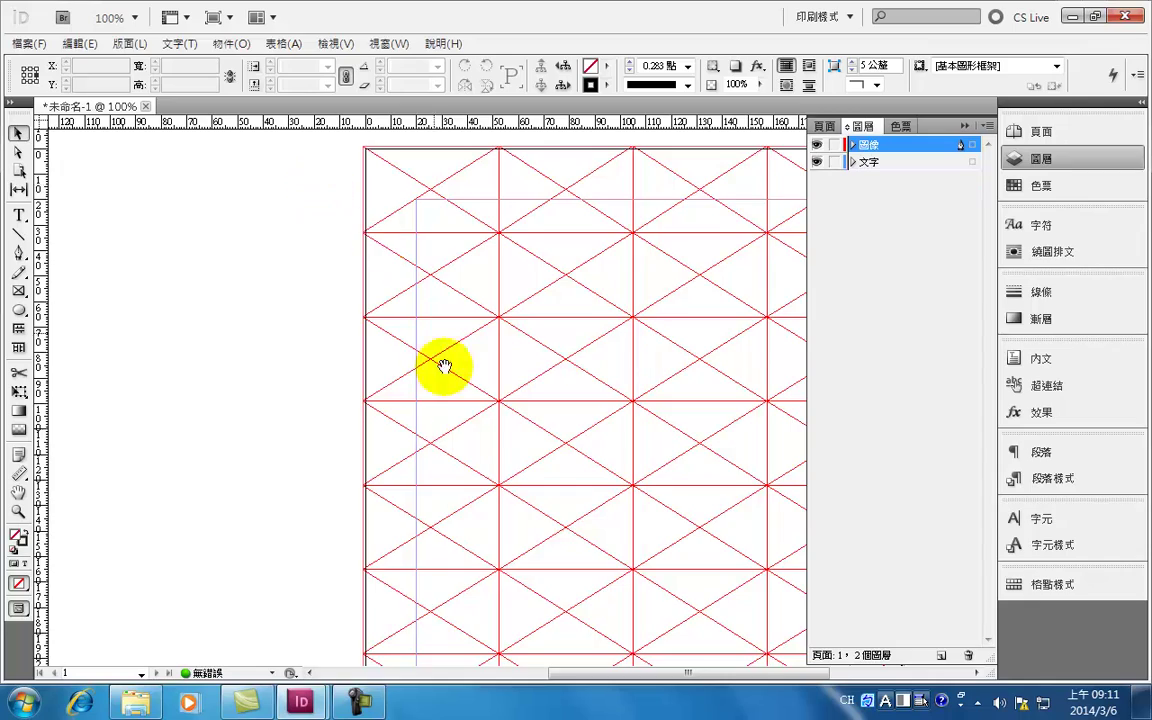
{"action": "left_click_drag", "start_coordinate": [442, 368], "coordinate": [413, 192]}
{"action": "scroll", "coordinate": [412, 300], "scroll_direction": "down", "scroll_amount": 3}
{"action": "scroll", "coordinate": [380, 242], "scroll_direction": "right", "scroll_amount": 2}
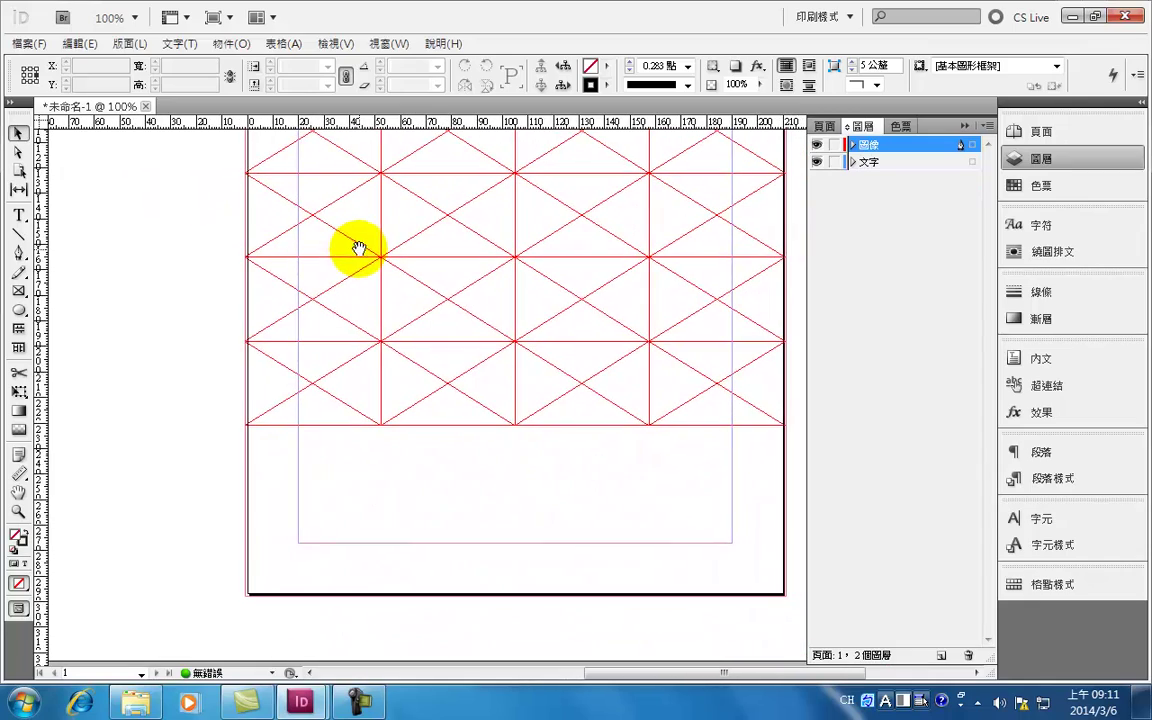
{"action": "scroll", "coordinate": [411, 396], "scroll_direction": "left", "scroll_amount": 2}
{"action": "scroll", "coordinate": [386, 489], "scroll_direction": "up", "scroll_amount": 3}
{"action": "left_click_drag", "start_coordinate": [386, 489], "coordinate": [442, 404]}
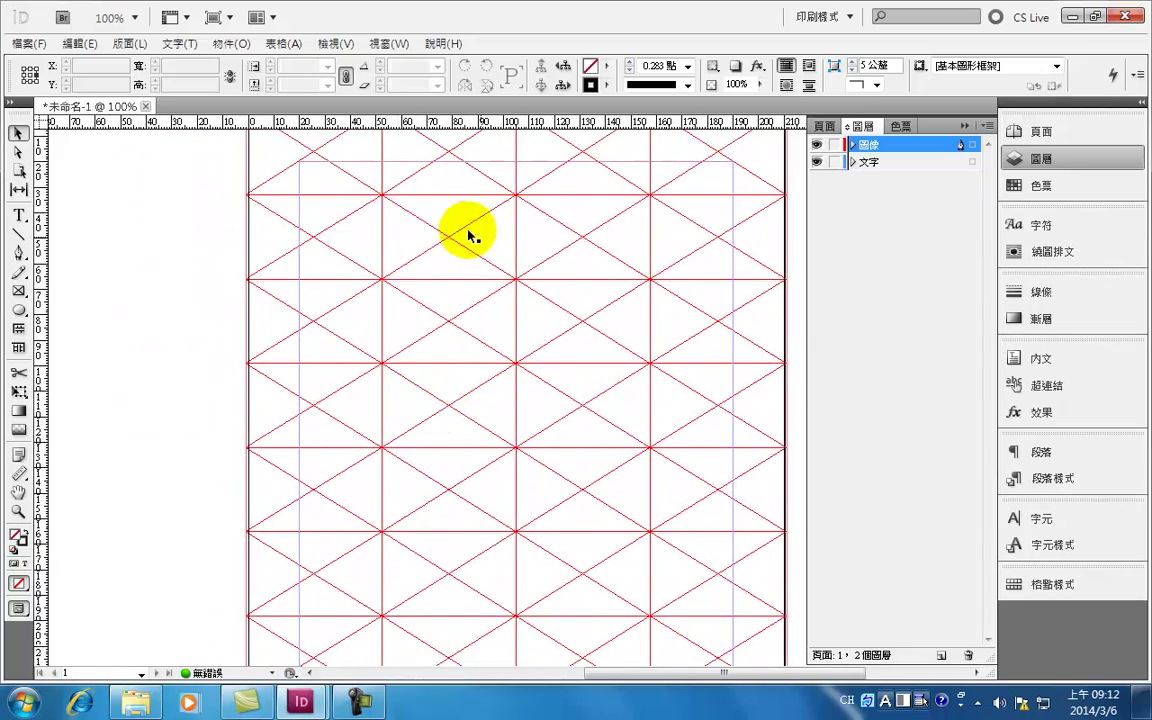
{"action": "left_click_drag", "start_coordinate": [414, 220], "coordinate": [437, 283]}
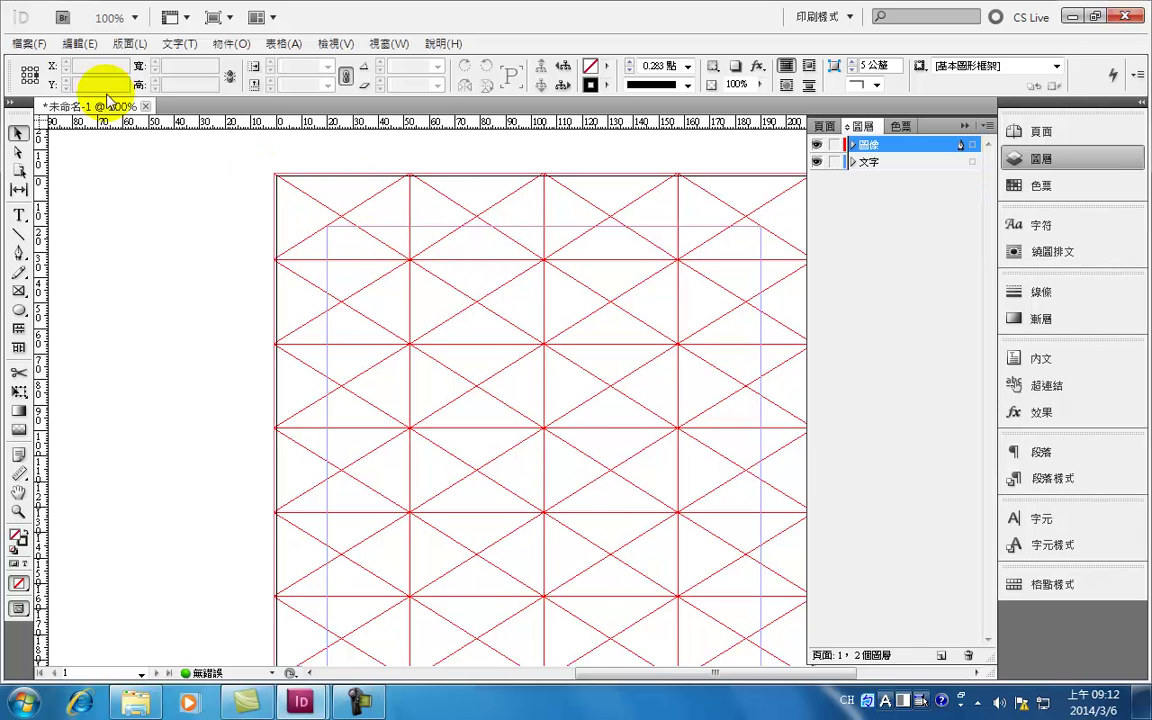
Start placing files and browse to the pastel folder inside 樣本資料檔 on the desktop.
{"action": "left_click", "coordinate": [28, 44]}
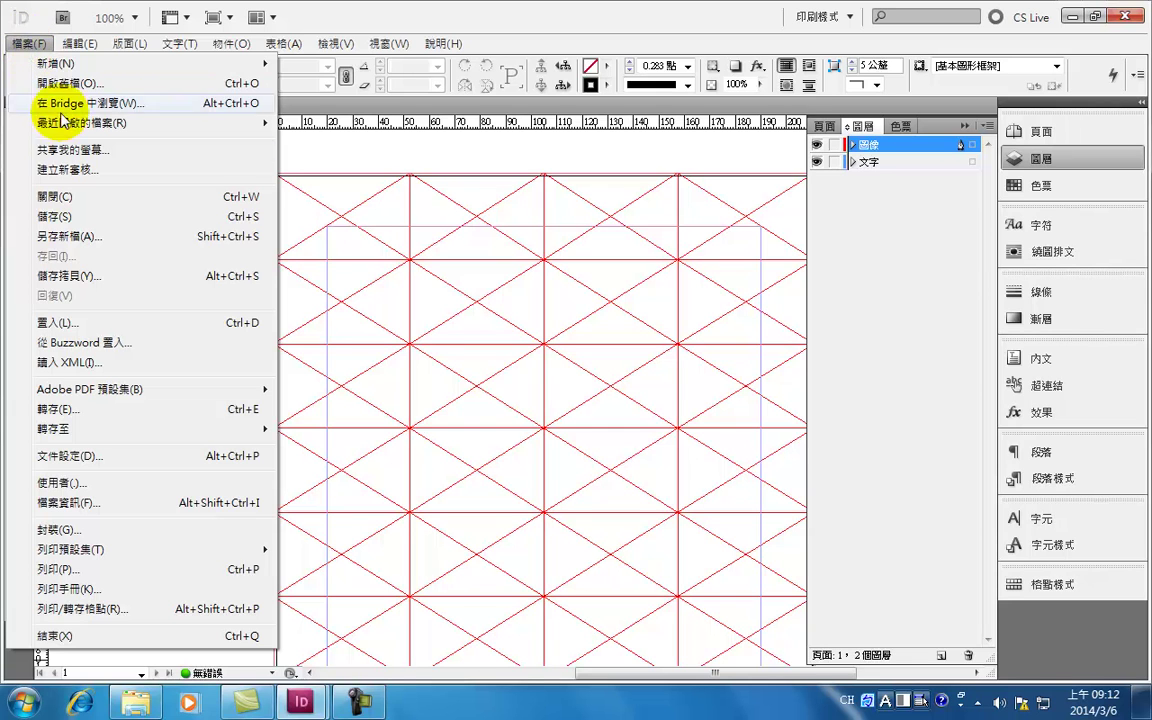
{"action": "left_click", "coordinate": [52, 323]}
{"action": "left_click_drag", "start_coordinate": [1131, 206], "coordinate": [1124, 301]}
{"action": "left_click", "coordinate": [883, 300]}
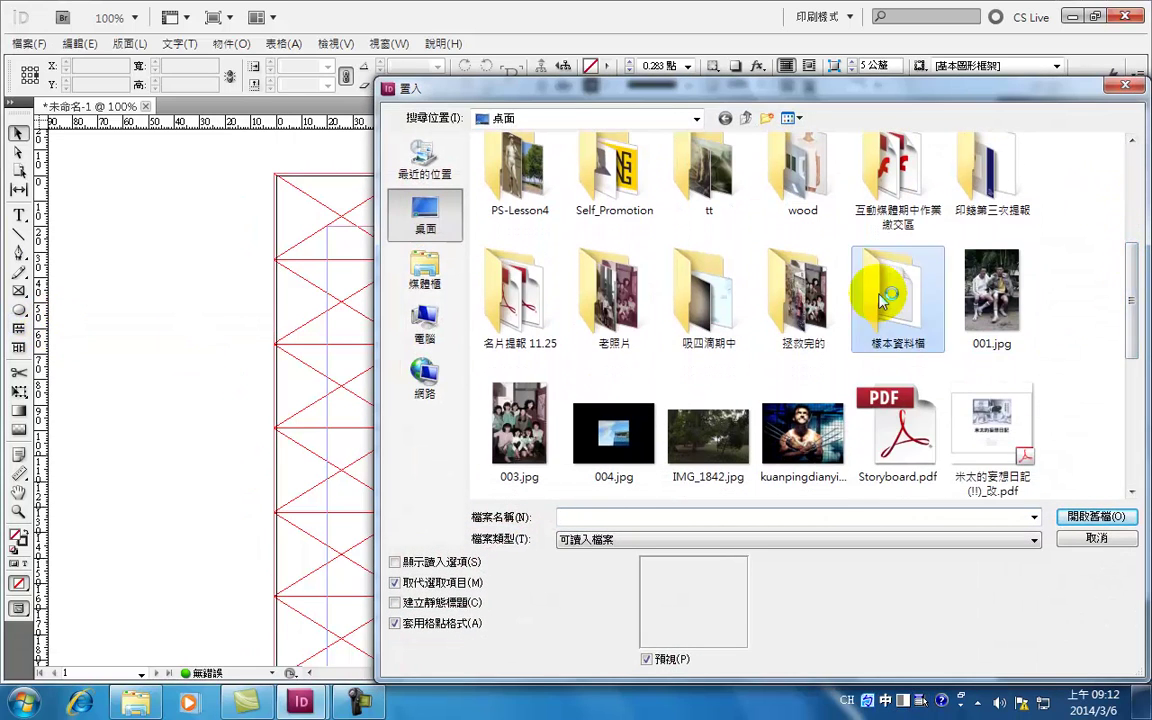
{"action": "double_click", "coordinate": [506, 159]}
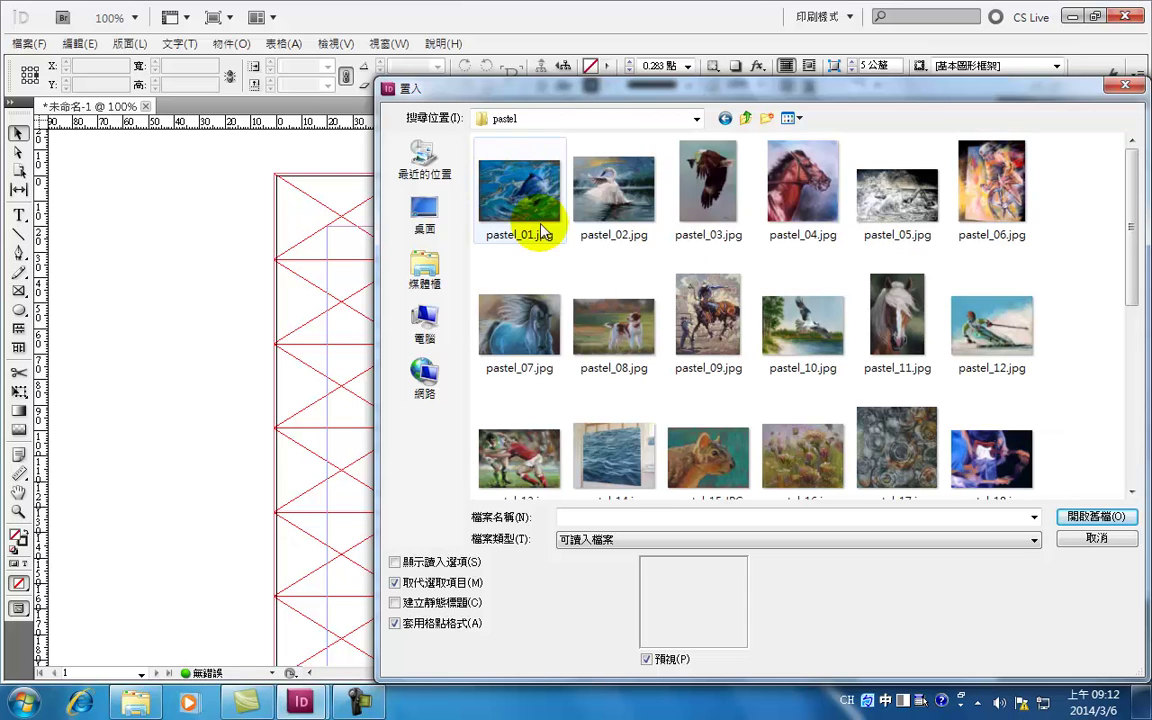
Choose pastel_01, pastel_02, pastel_05, pastel_07, pastel_08, pastel_10 and pastel_12 together as files to place.
{"action": "left_click_drag", "start_coordinate": [881, 95], "coordinate": [867, 66]}
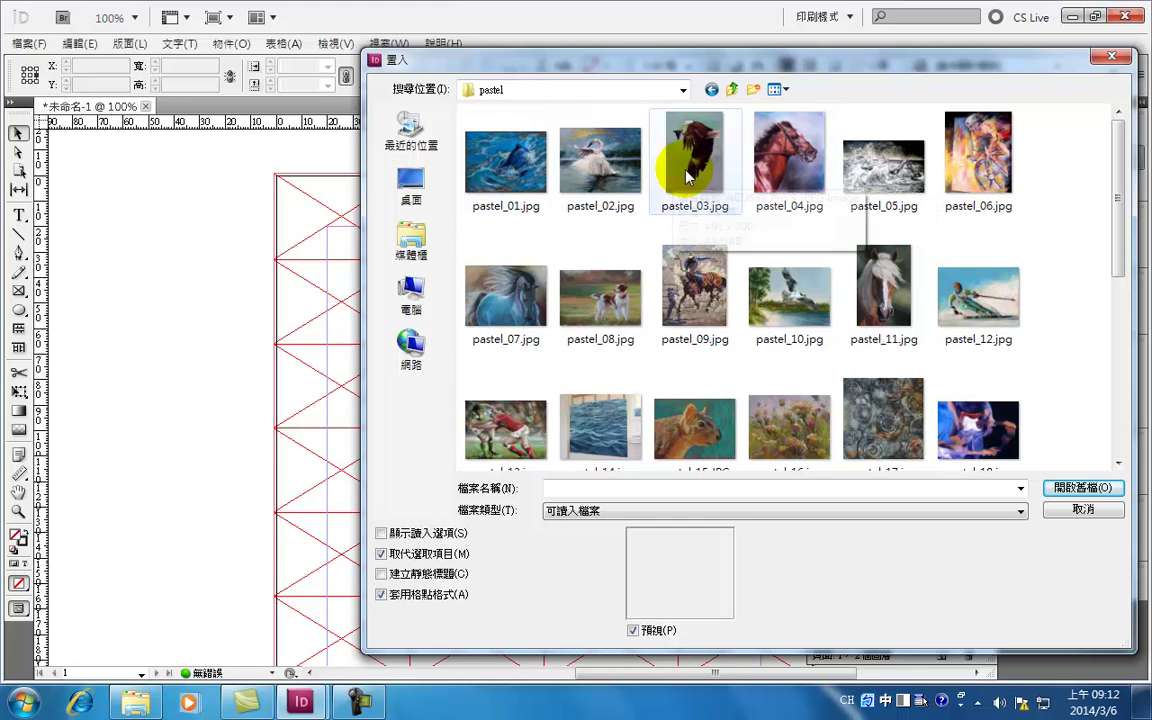
{"action": "left_click", "coordinate": [533, 183]}
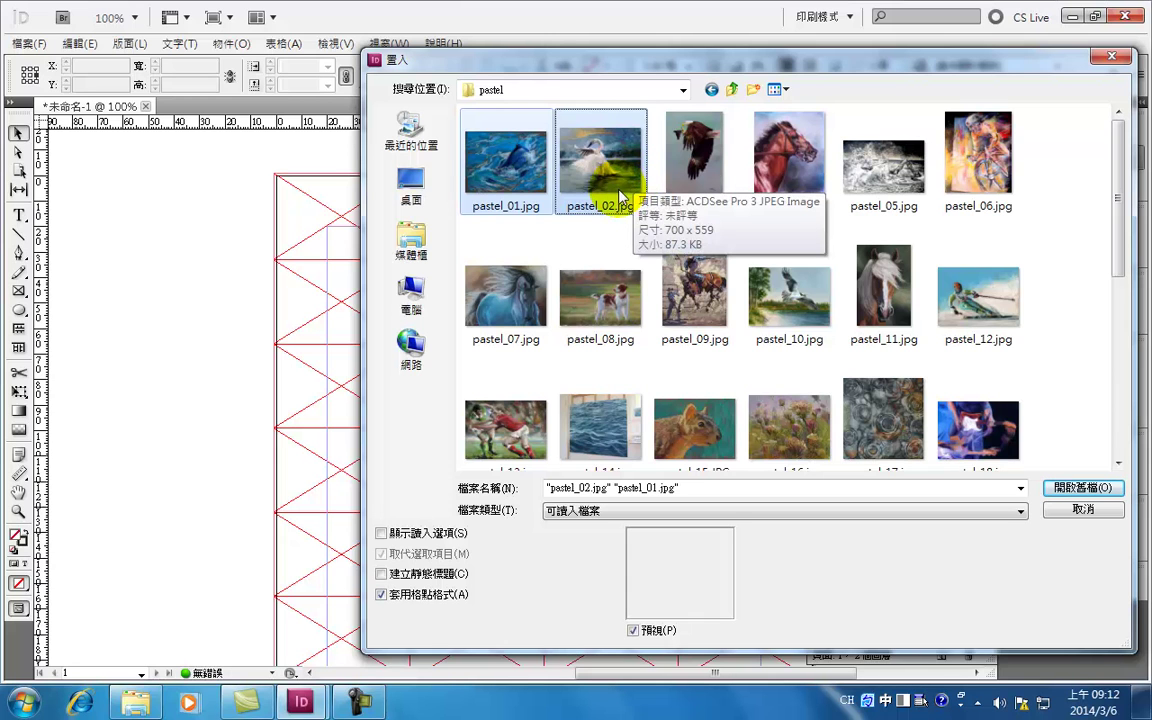
{"action": "left_click", "coordinate": [884, 170], "text": "ctrl"}
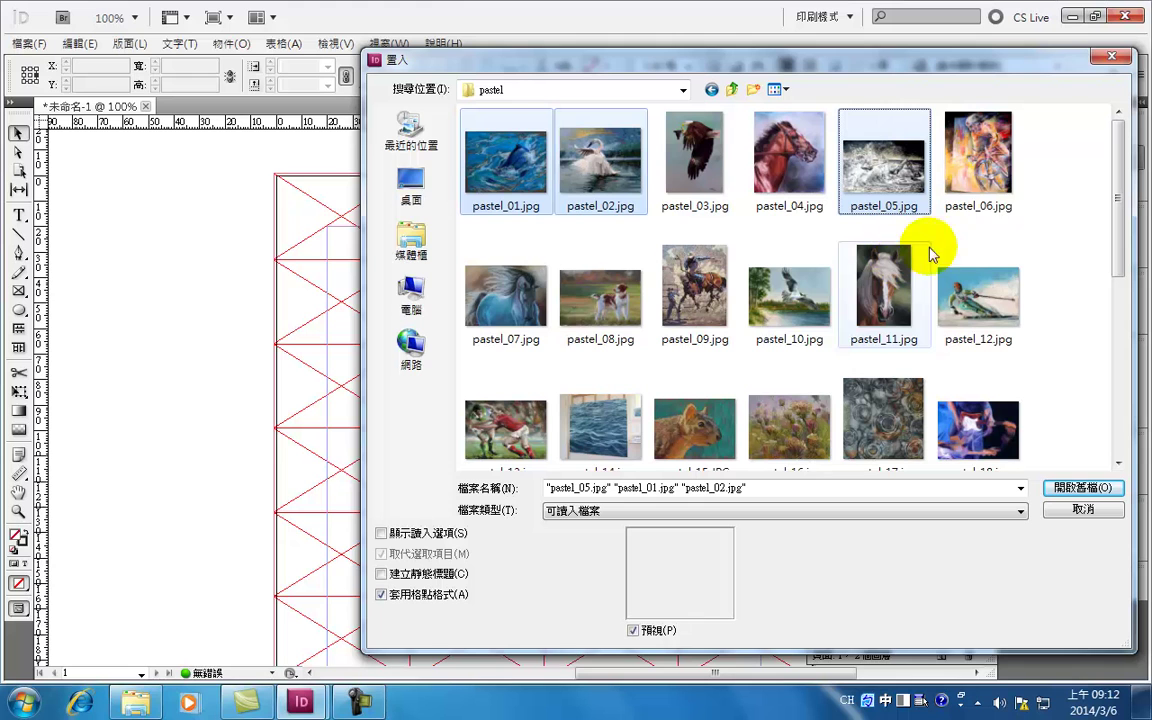
{"action": "left_click", "coordinate": [500, 300], "text": "ctrl"}
{"action": "left_click", "coordinate": [600, 295], "text": "ctrl"}
{"action": "left_click", "coordinate": [790, 300], "text": "ctrl"}
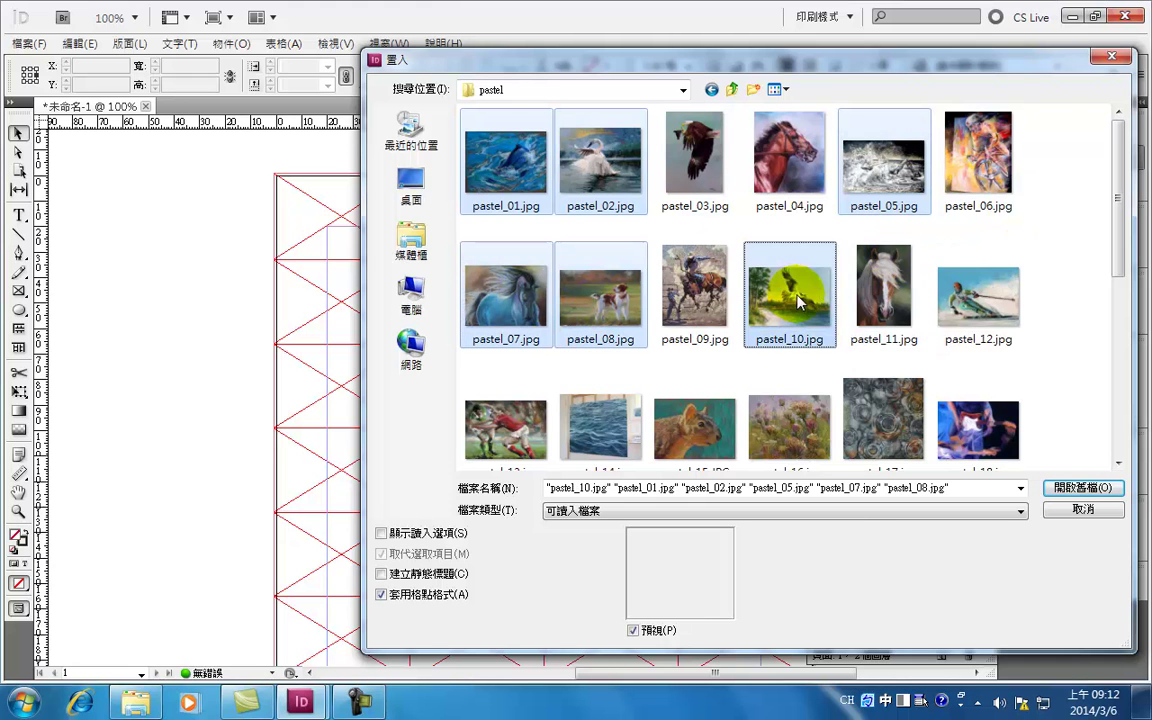
{"action": "left_click", "coordinate": [1006, 318], "text": "ctrl"}
Add pastel_13, pastel_15, pastel_16, pastel_17, pastel_18 and pastel_24 to the chosen files.
{"action": "left_click_drag", "start_coordinate": [1121, 240], "coordinate": [1111, 314]}
{"action": "left_click", "coordinate": [485, 262], "text": "ctrl"}
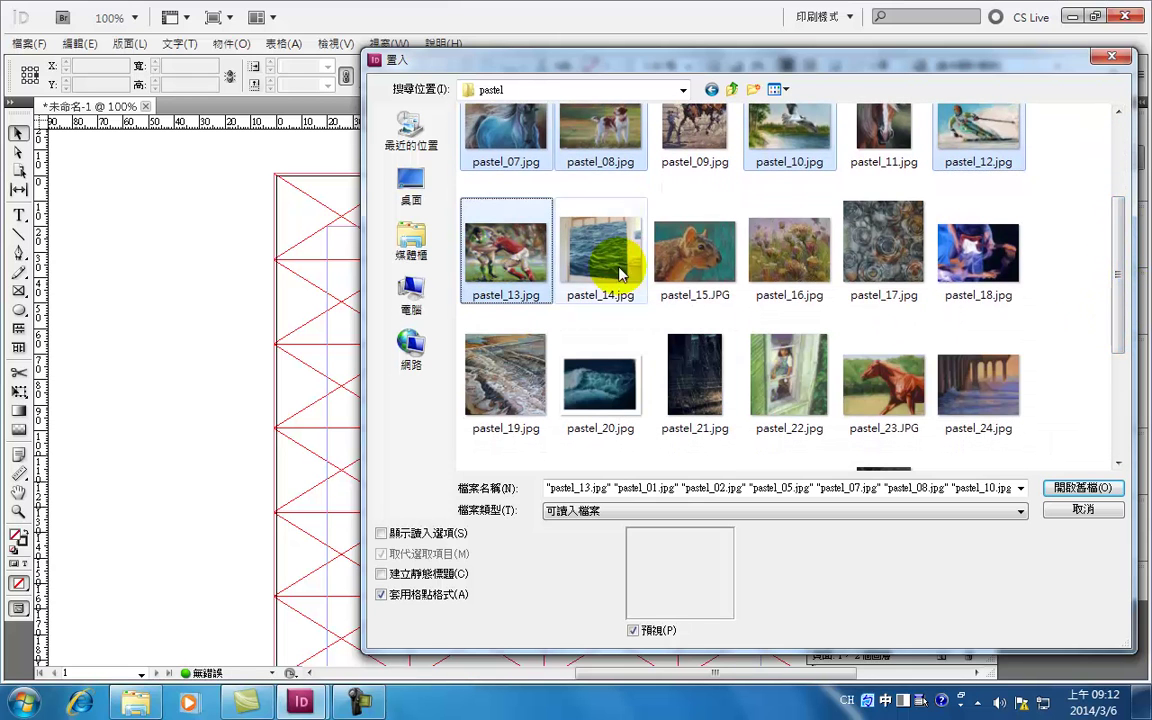
{"action": "left_click", "coordinate": [681, 249], "text": "ctrl"}
{"action": "left_click", "coordinate": [828, 290], "text": "ctrl"}
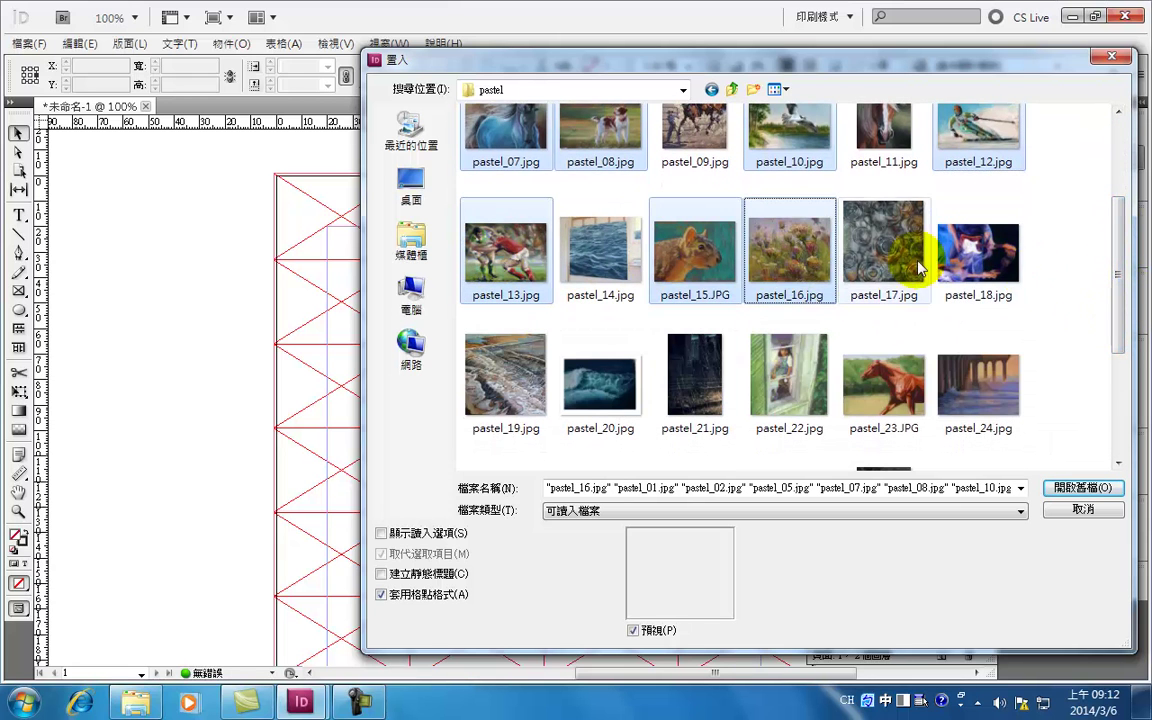
{"action": "left_click", "coordinate": [884, 250], "text": "ctrl"}
{"action": "left_click", "coordinate": [985, 273], "text": "ctrl"}
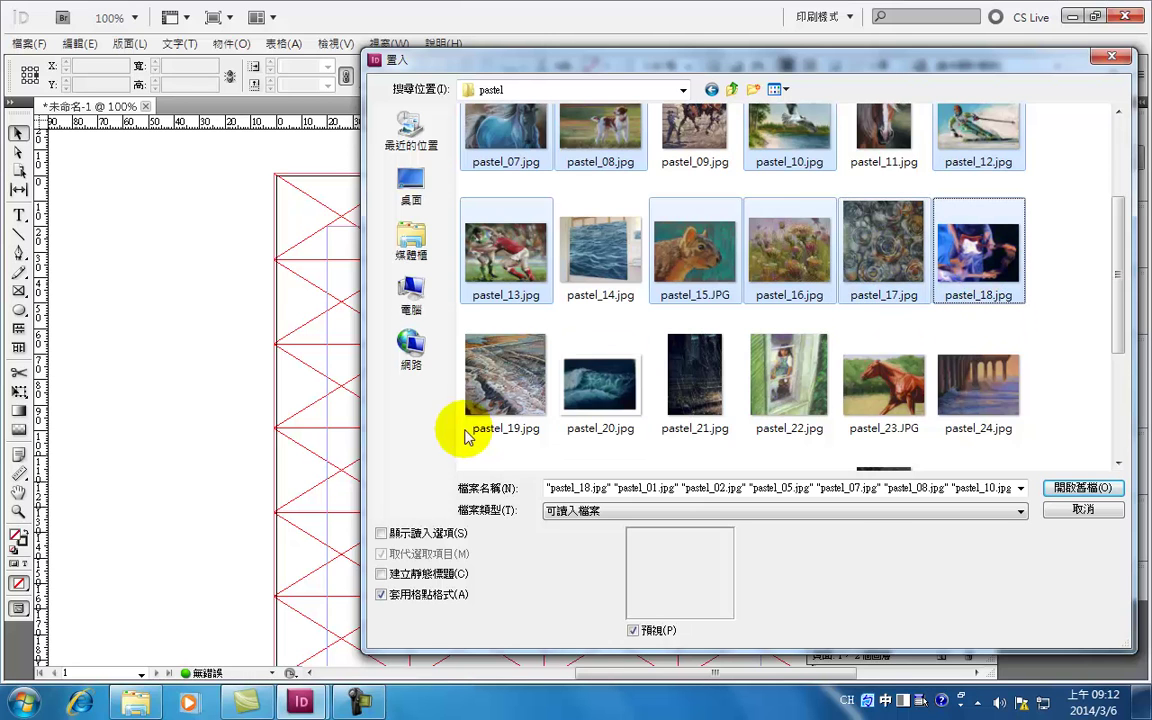
{"action": "left_click", "coordinate": [500, 380], "text": "ctrl"}
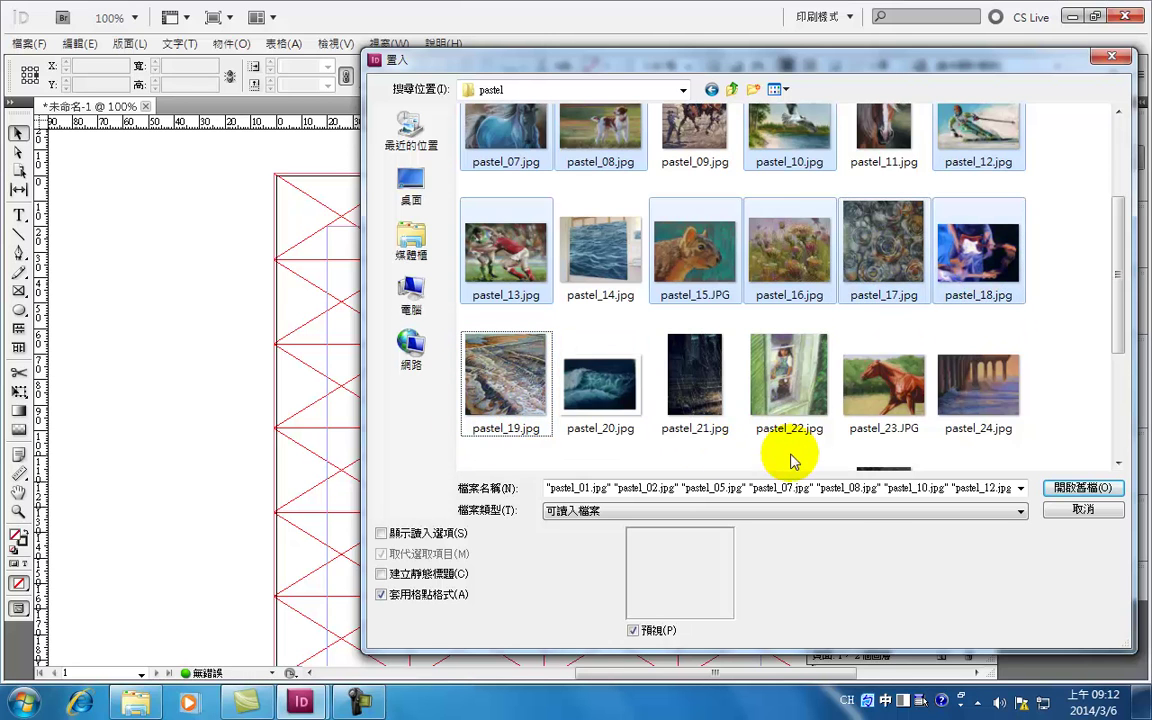
{"action": "left_click", "coordinate": [977, 425], "text": "ctrl"}
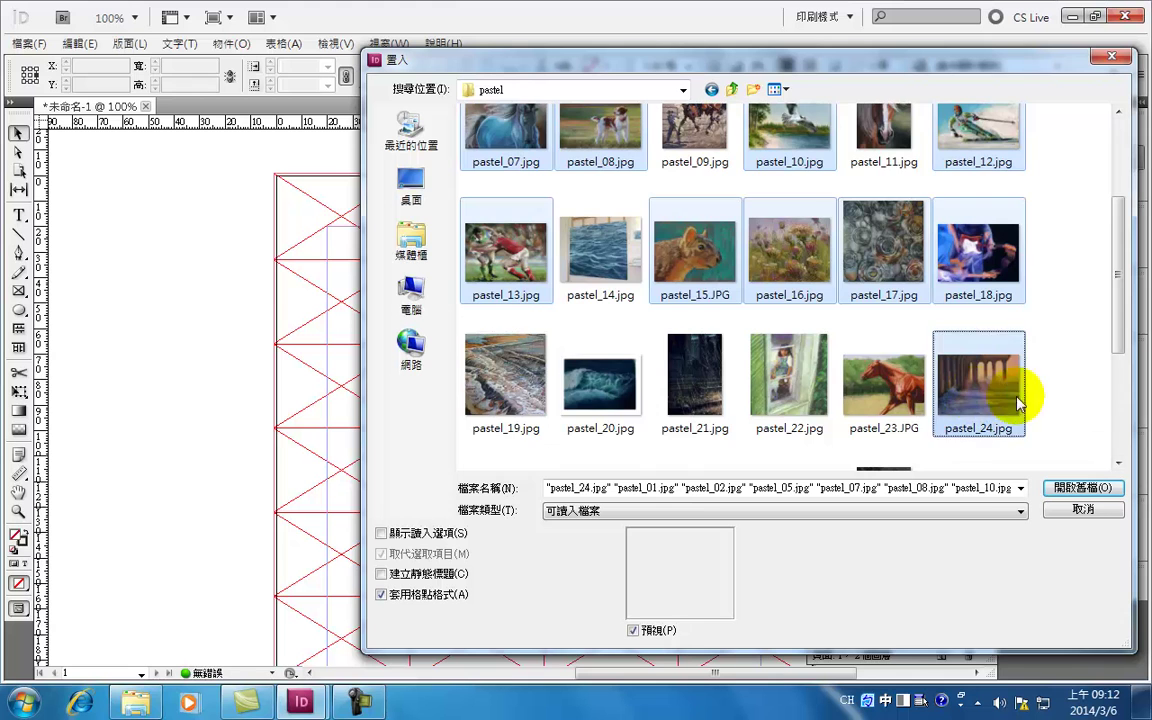
Add pastel_25, pastel_26, pastel_28, pastel_30, pastel_31, pastel_32 and pastel_33 to the chosen files and load them all for placing.
{"action": "left_click_drag", "start_coordinate": [1122, 334], "coordinate": [1122, 424]}
{"action": "left_click", "coordinate": [978, 290], "text": "ctrl"}
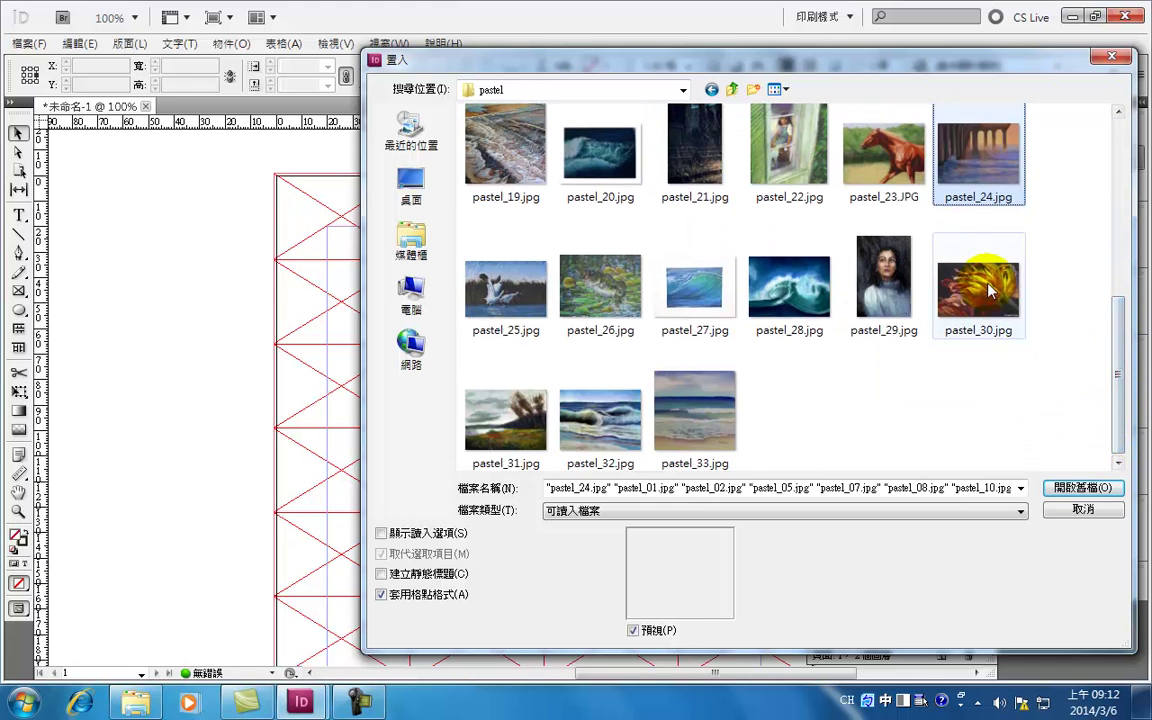
{"action": "left_click", "coordinate": [768, 280], "text": "ctrl"}
{"action": "left_click", "coordinate": [598, 300], "text": "ctrl"}
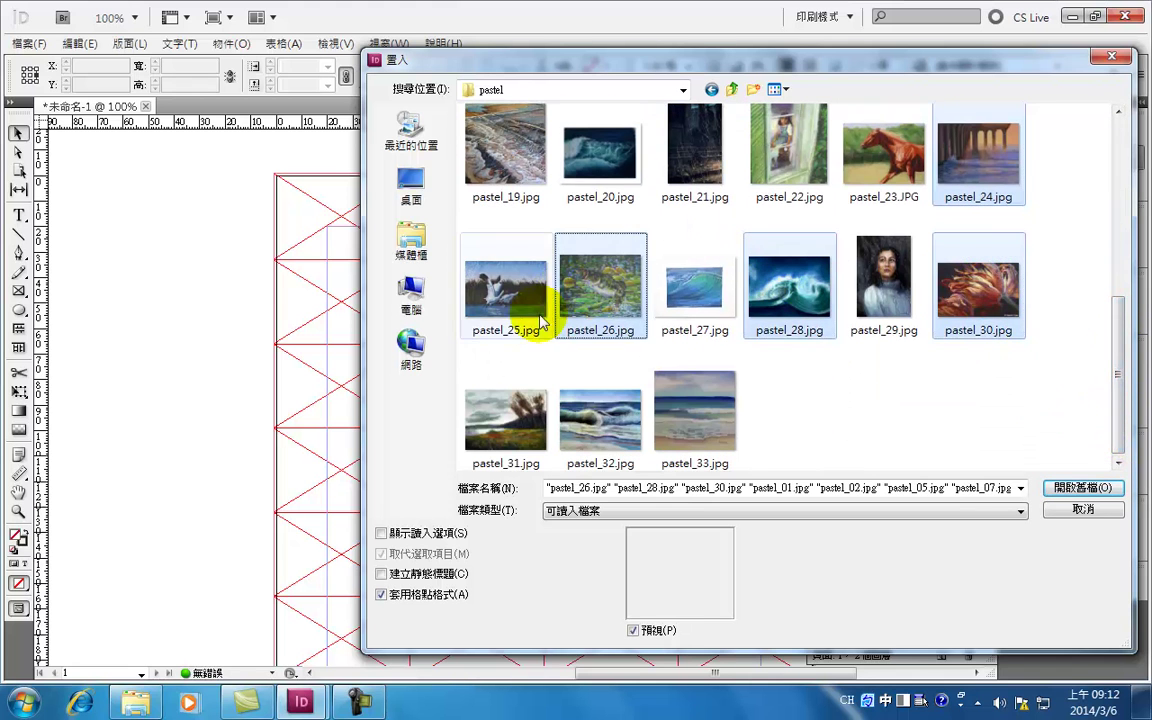
{"action": "left_click", "coordinate": [481, 283], "text": "ctrl"}
{"action": "left_click", "coordinate": [488, 420], "text": "ctrl"}
{"action": "left_click", "coordinate": [600, 420], "text": "ctrl"}
{"action": "left_click", "coordinate": [690, 436], "text": "ctrl"}
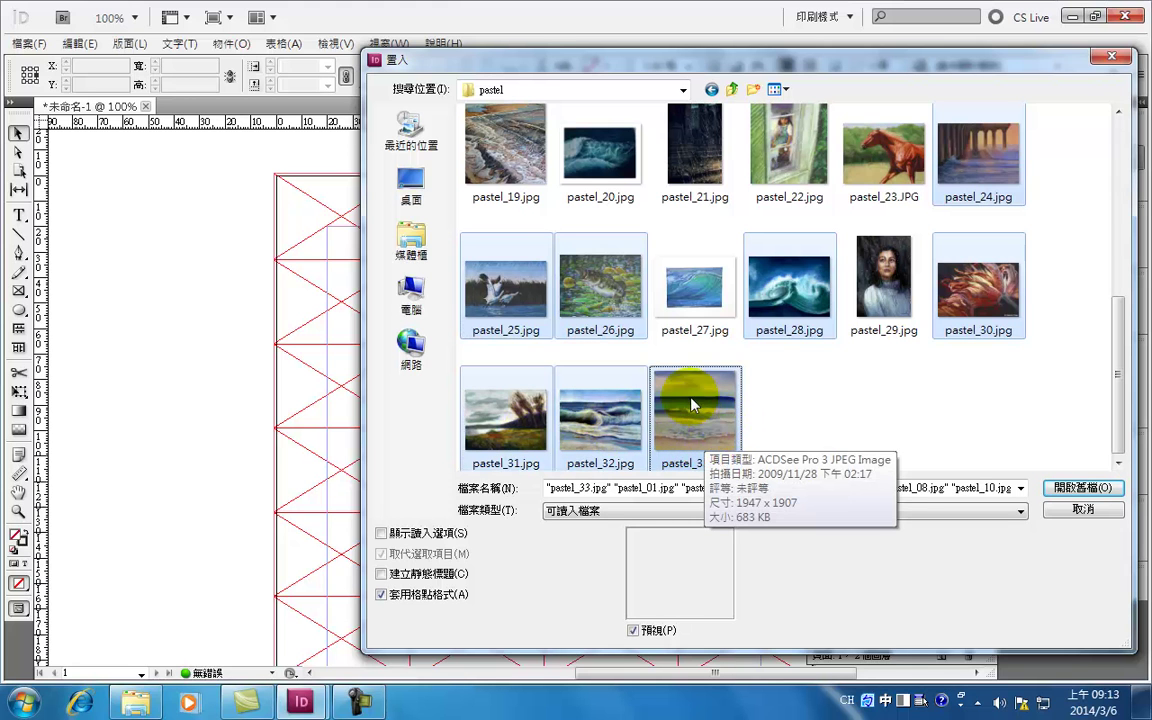
{"action": "left_click", "coordinate": [1102, 487]}
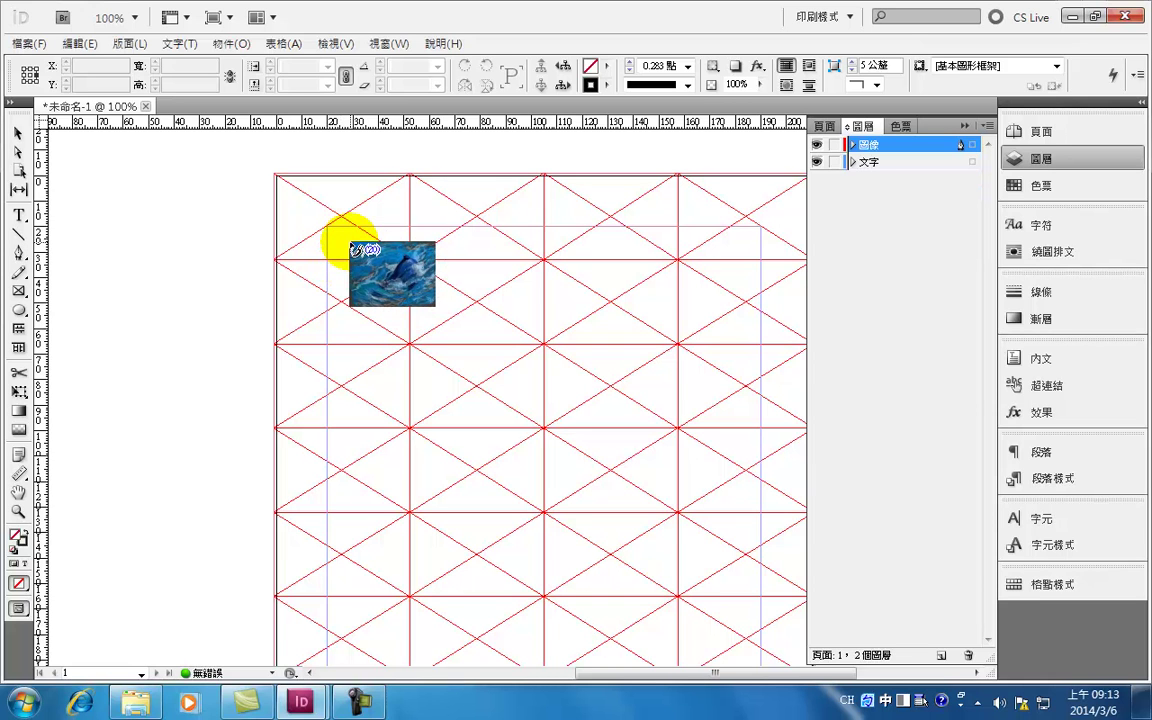
Place pastel_01, pastel_02, pastel_05 and pastel_07 into the four frames of the grid's first row, in that order.
{"action": "left_click", "coordinate": [344, 216]}
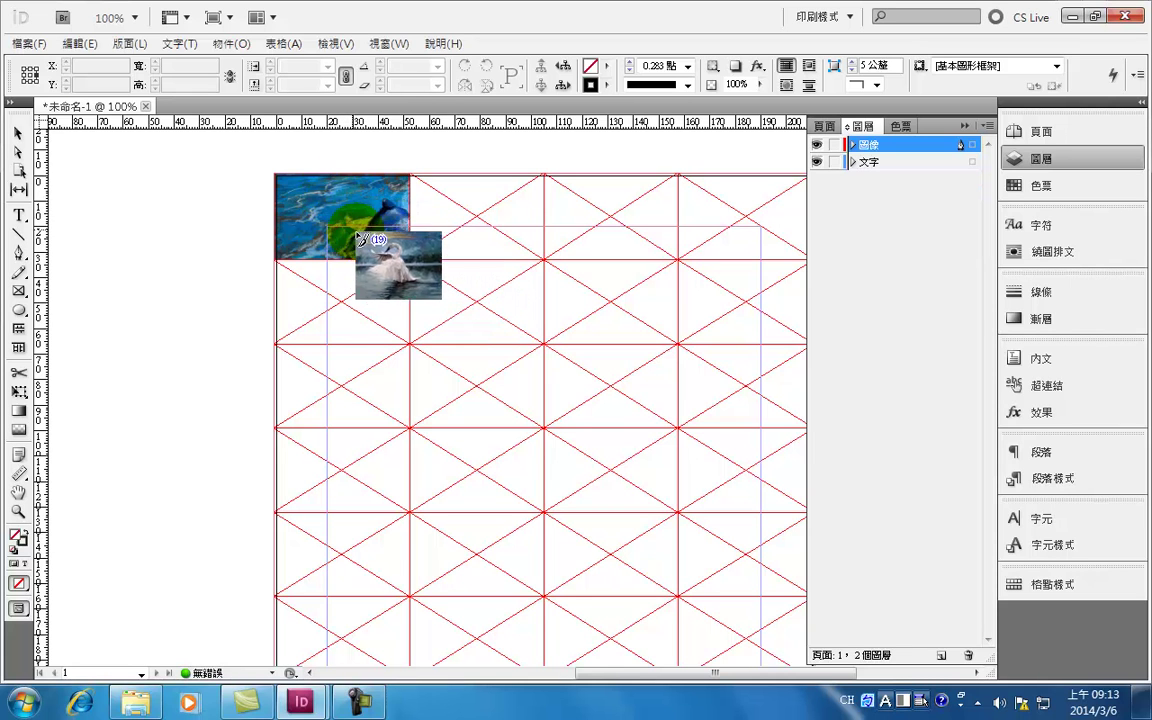
{"action": "left_click", "coordinate": [476, 222]}
{"action": "left_click", "coordinate": [612, 215]}
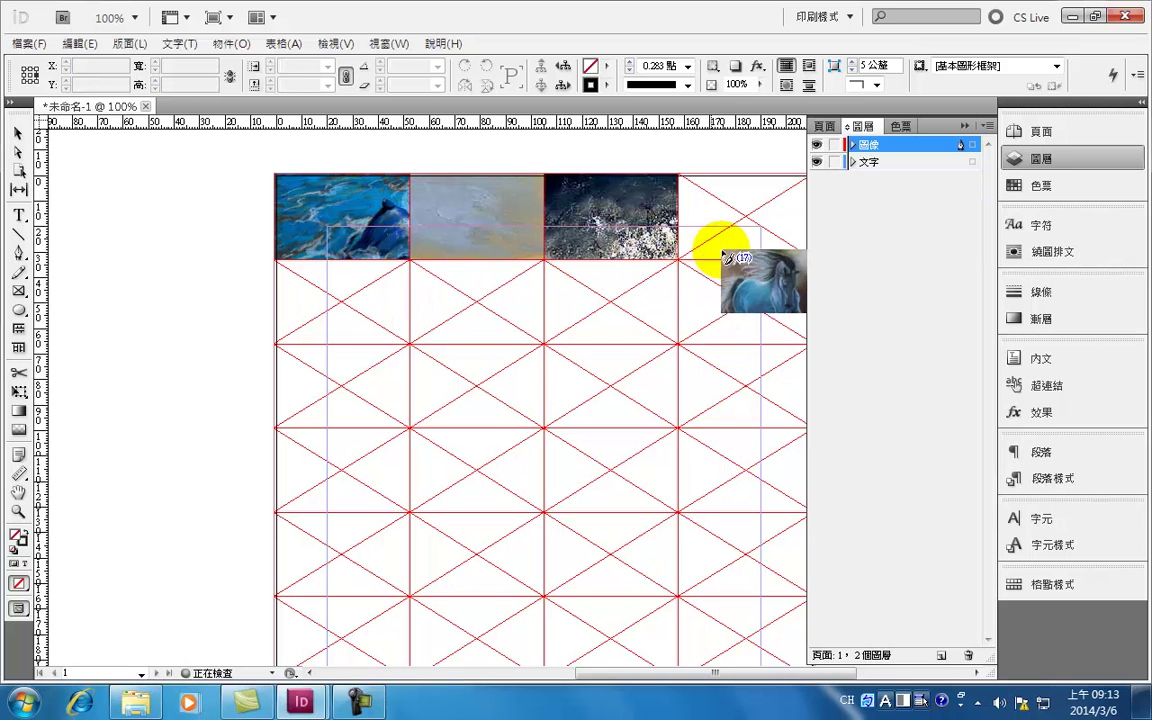
{"action": "left_click", "coordinate": [742, 225]}
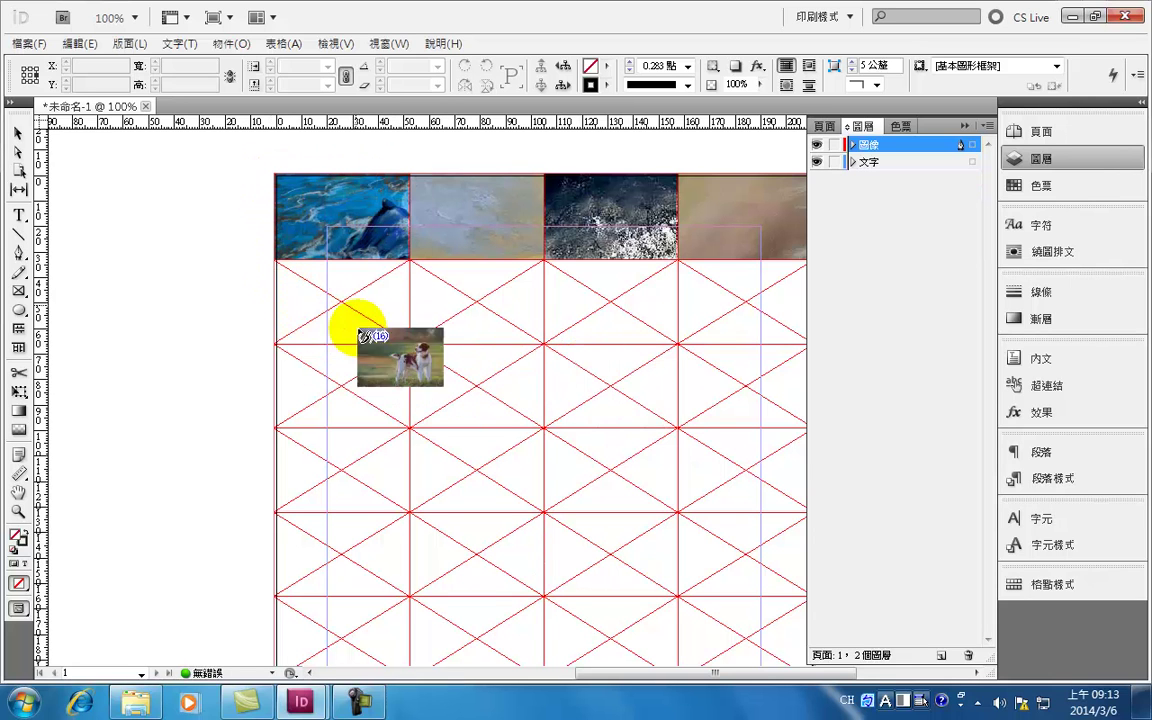
Place pastel_08 in row 2's first frame, pastel_10 in row 3's second frame and pastel_12 in row 4's fourth frame.
{"action": "scroll", "coordinate": [651, 445], "scroll_direction": "down", "scroll_amount": 1}
{"action": "scroll", "coordinate": [638, 432], "scroll_direction": "up", "scroll_amount": 1}
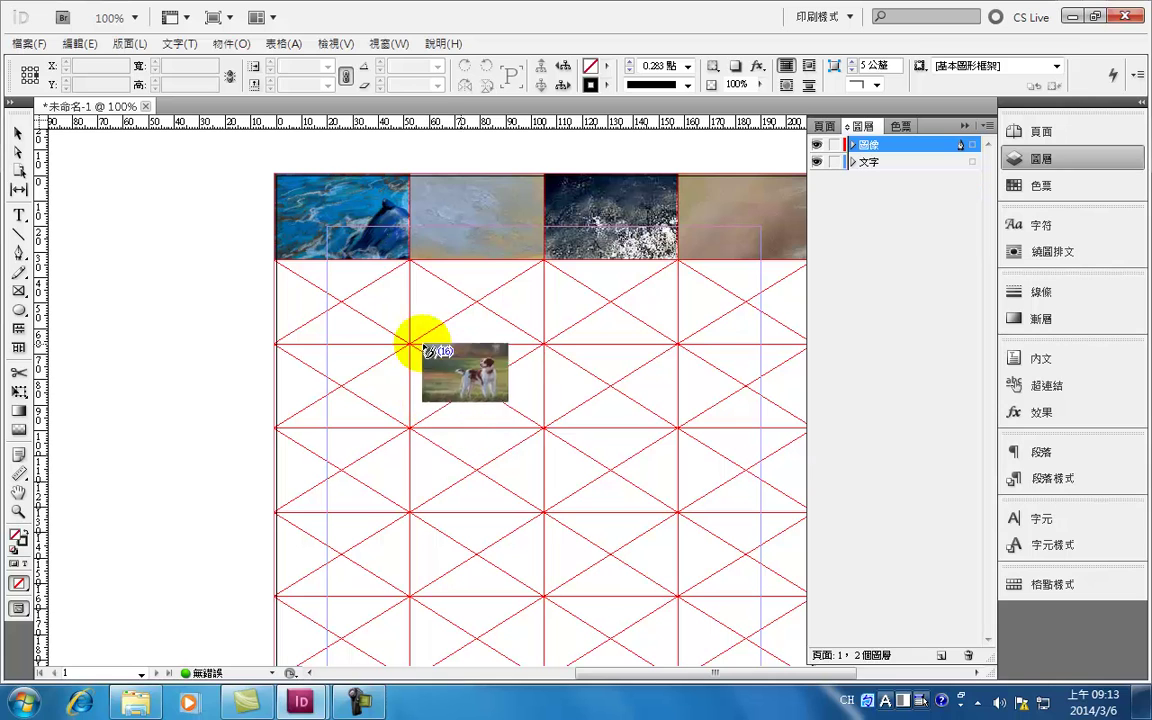
{"action": "left_click", "coordinate": [341, 303]}
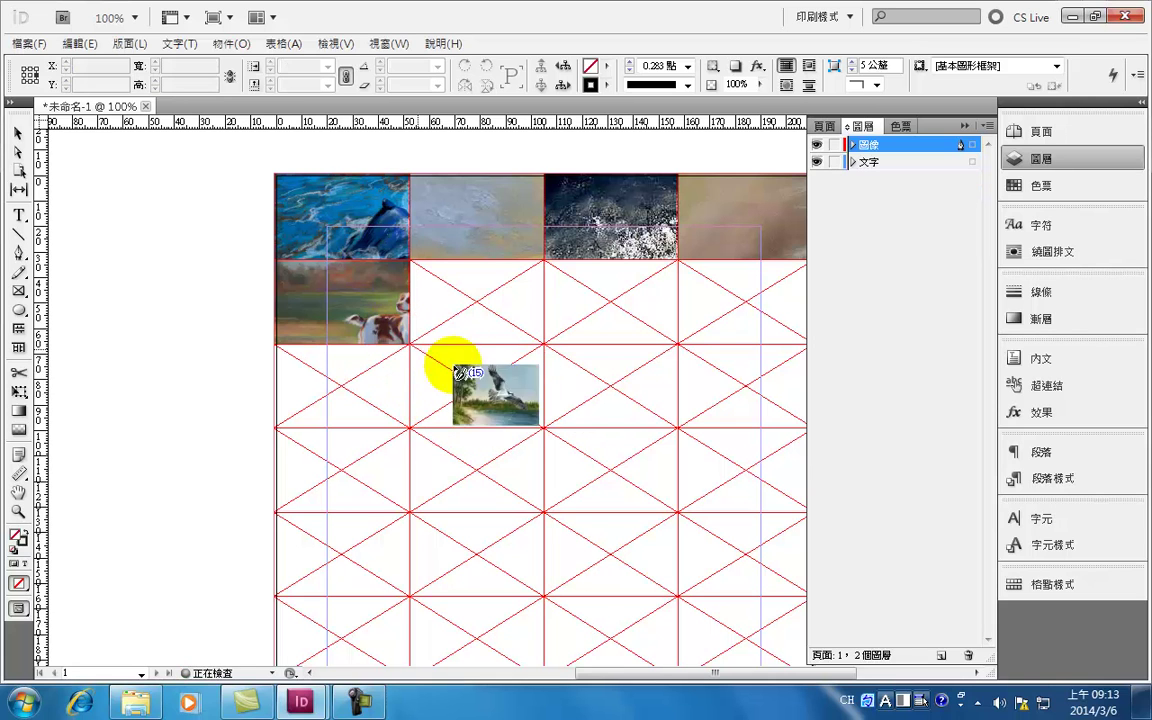
{"action": "left_click", "coordinate": [468, 379]}
{"action": "left_click", "coordinate": [738, 466]}
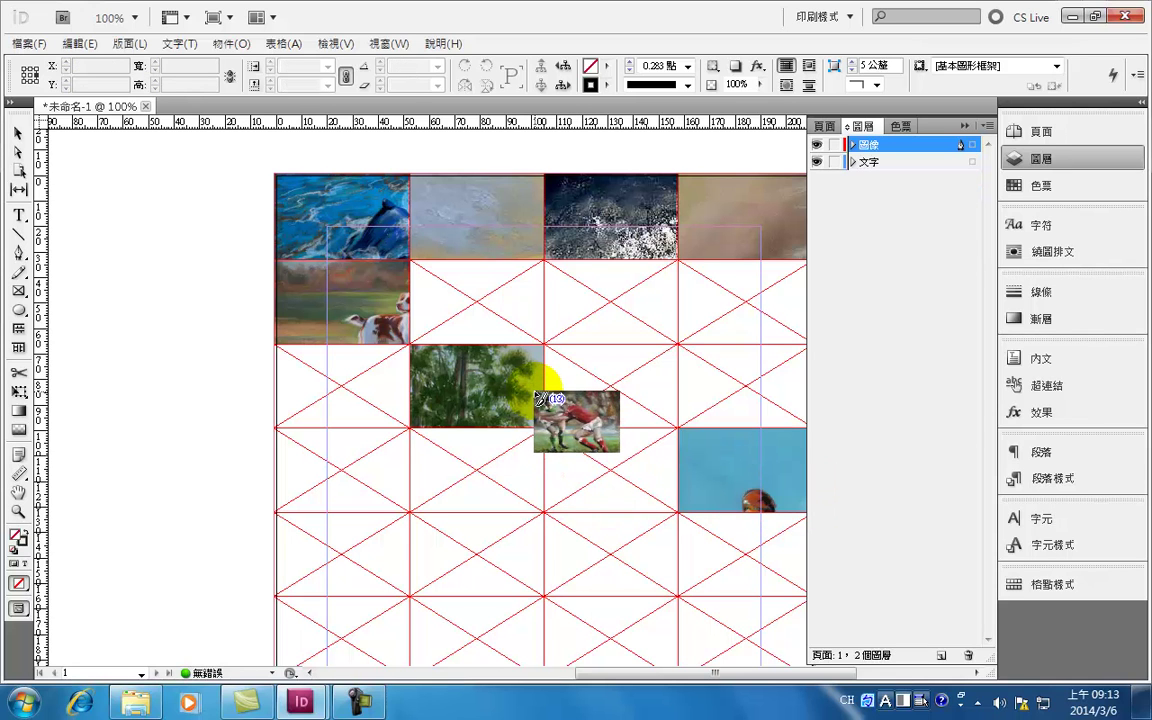
Place pastel_13 and pastel_15 in the first frames of rows 5 and 4, pastel_16 and pastel_17 in their third frames, and pastel_18 in row 6's second.
{"action": "scroll", "coordinate": [540, 398], "scroll_direction": "down", "scroll_amount": 2}
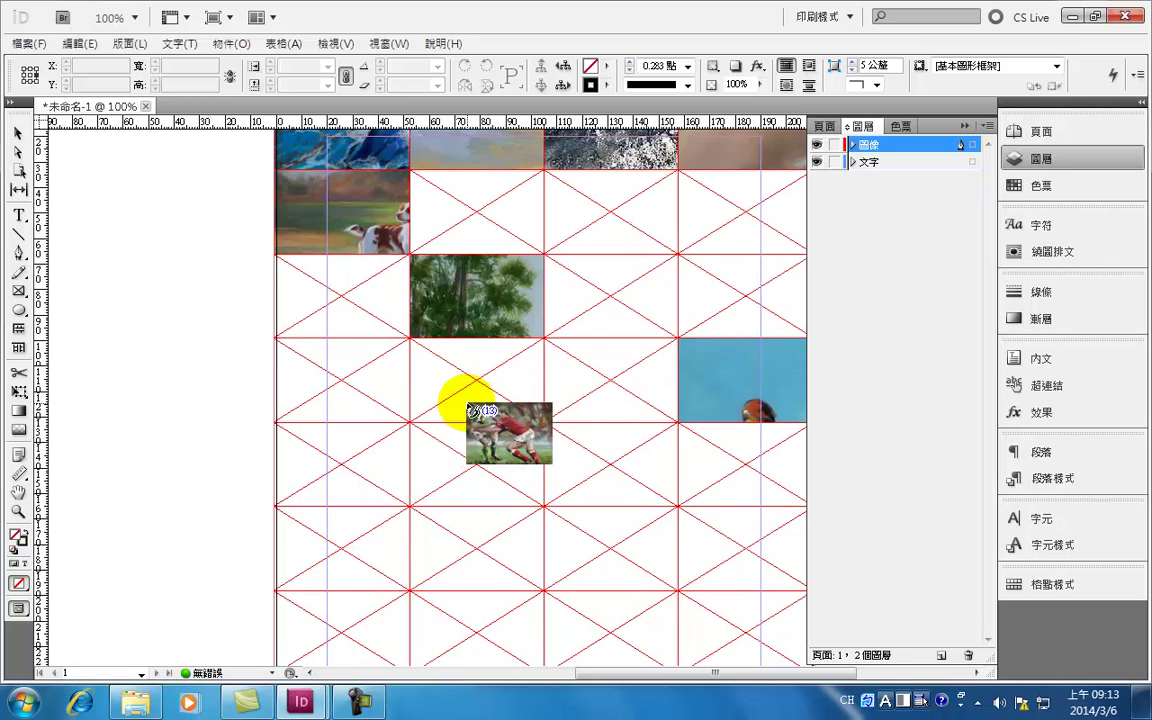
{"action": "left_click", "coordinate": [350, 468]}
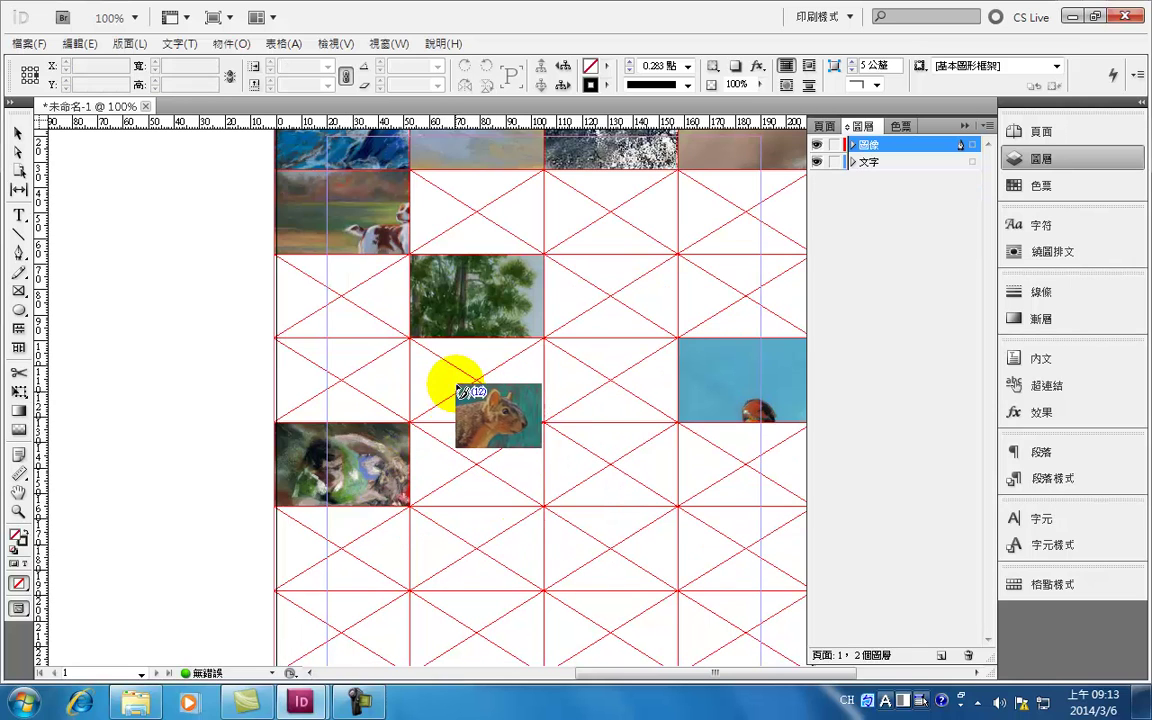
{"action": "left_click", "coordinate": [330, 380]}
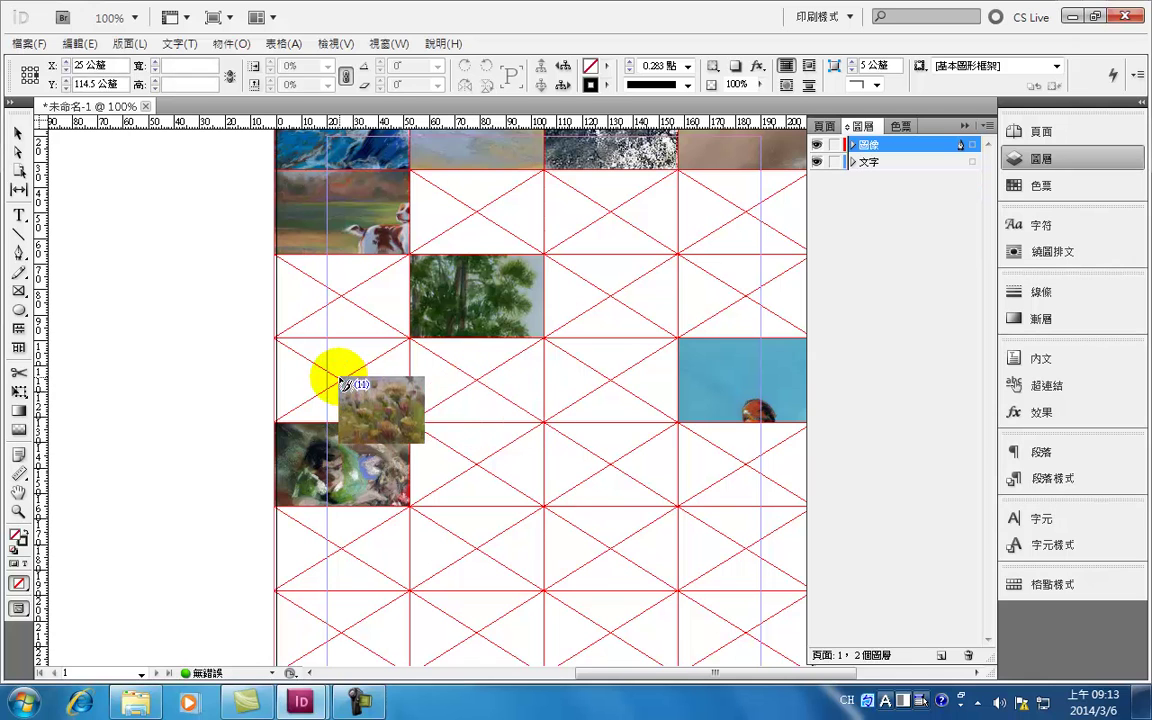
{"action": "left_click", "coordinate": [614, 468]}
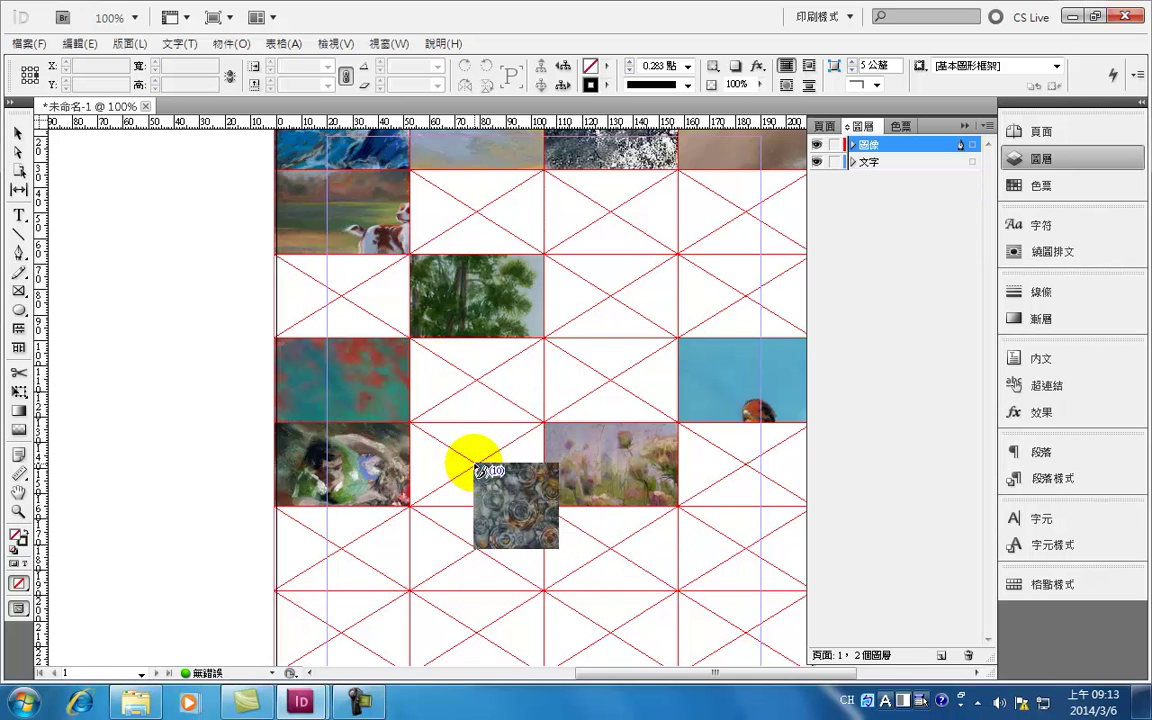
{"action": "left_click", "coordinate": [600, 381]}
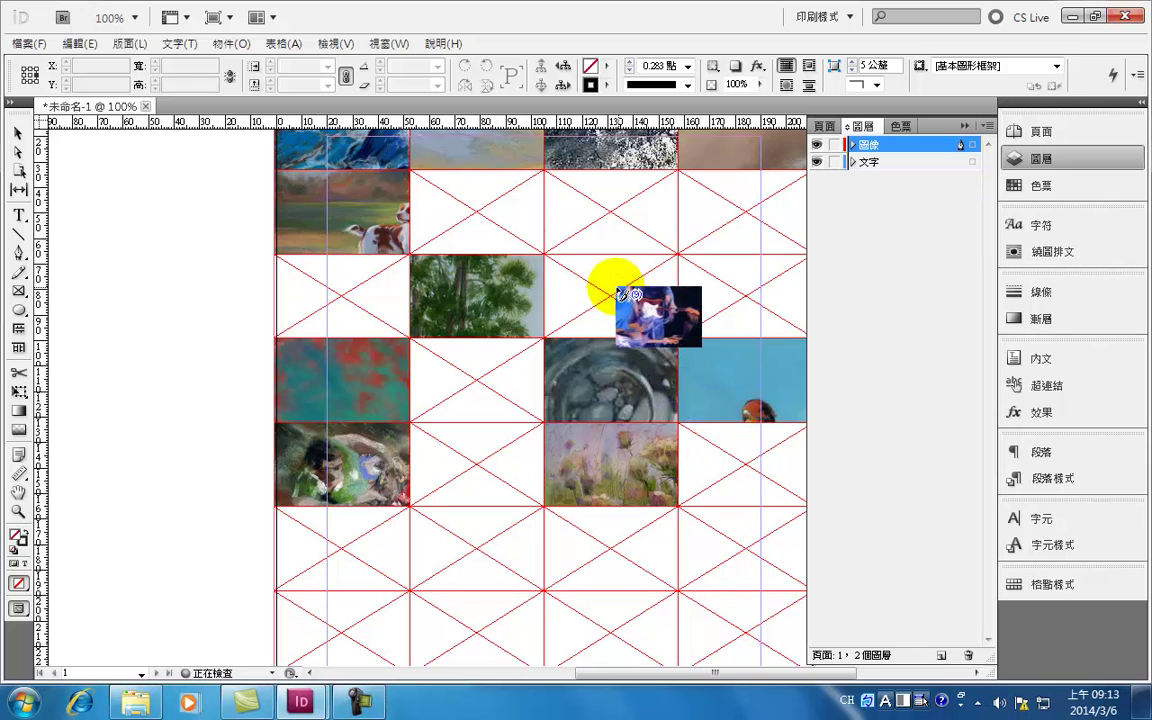
{"action": "left_click", "coordinate": [487, 550]}
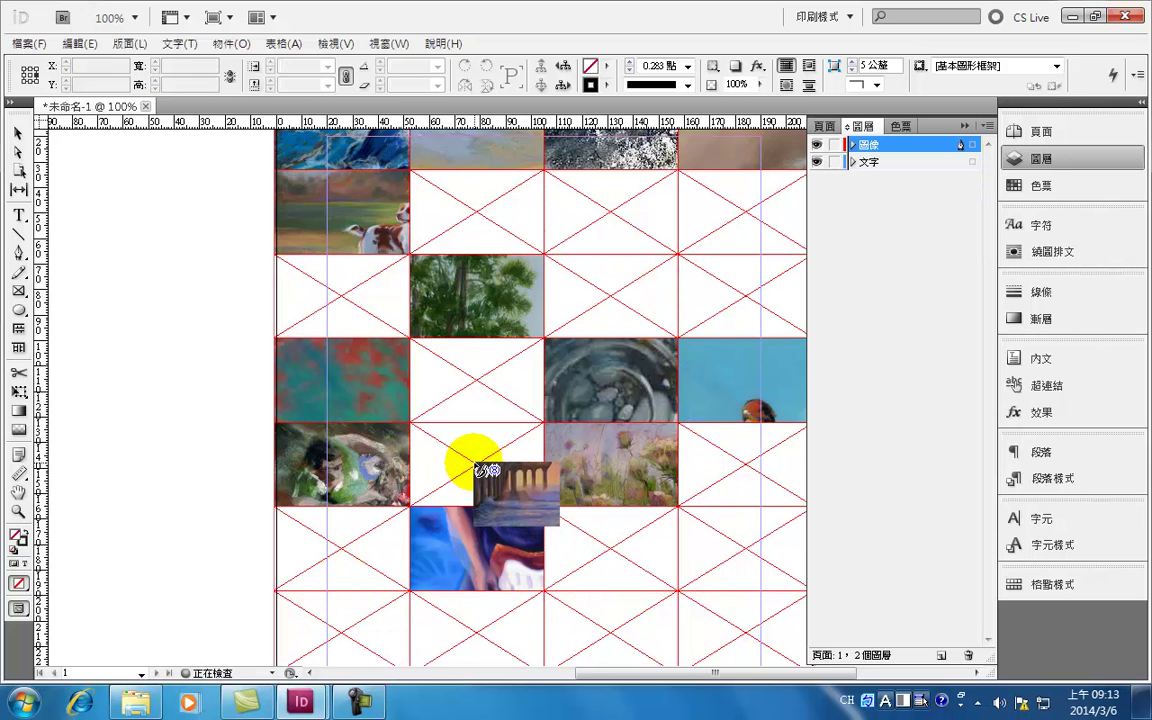
Place pastel_24 in row 5's second frame, pastel_25 in row 3's third, and pastel_26 and pastel_28 in the fourth frames of rows 2 and 6.
{"action": "left_click", "coordinate": [480, 470]}
{"action": "left_click", "coordinate": [612, 292]}
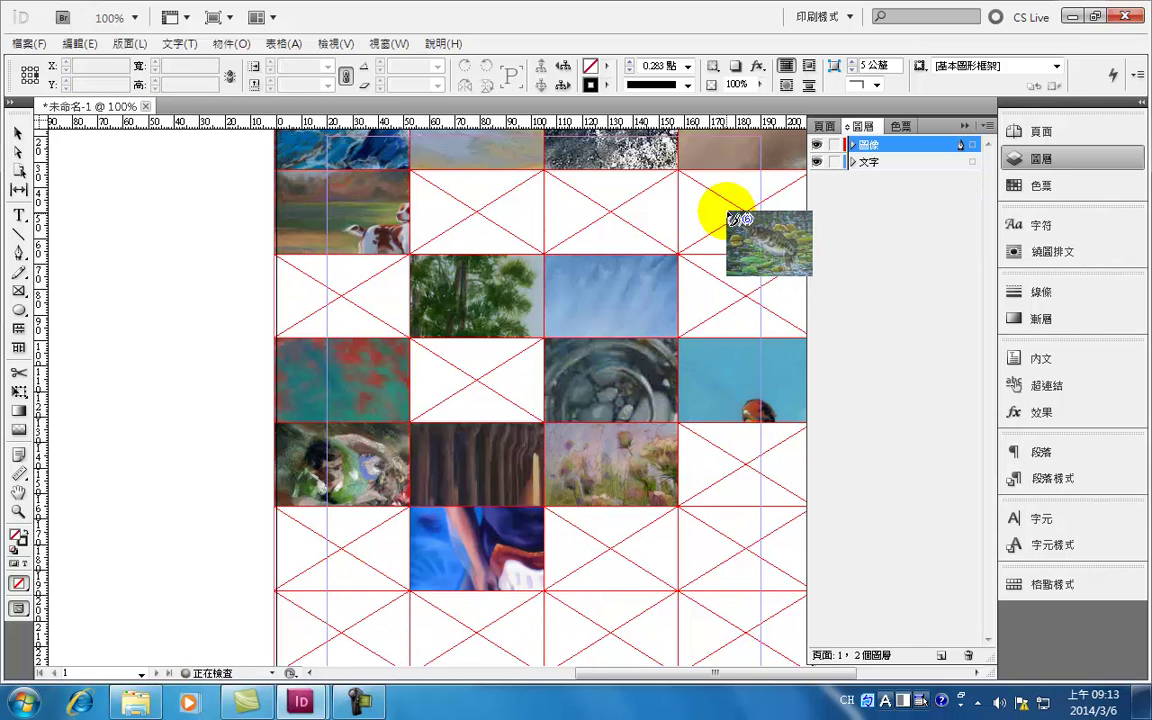
{"action": "left_click", "coordinate": [736, 212]}
{"action": "left_click", "coordinate": [708, 576]}
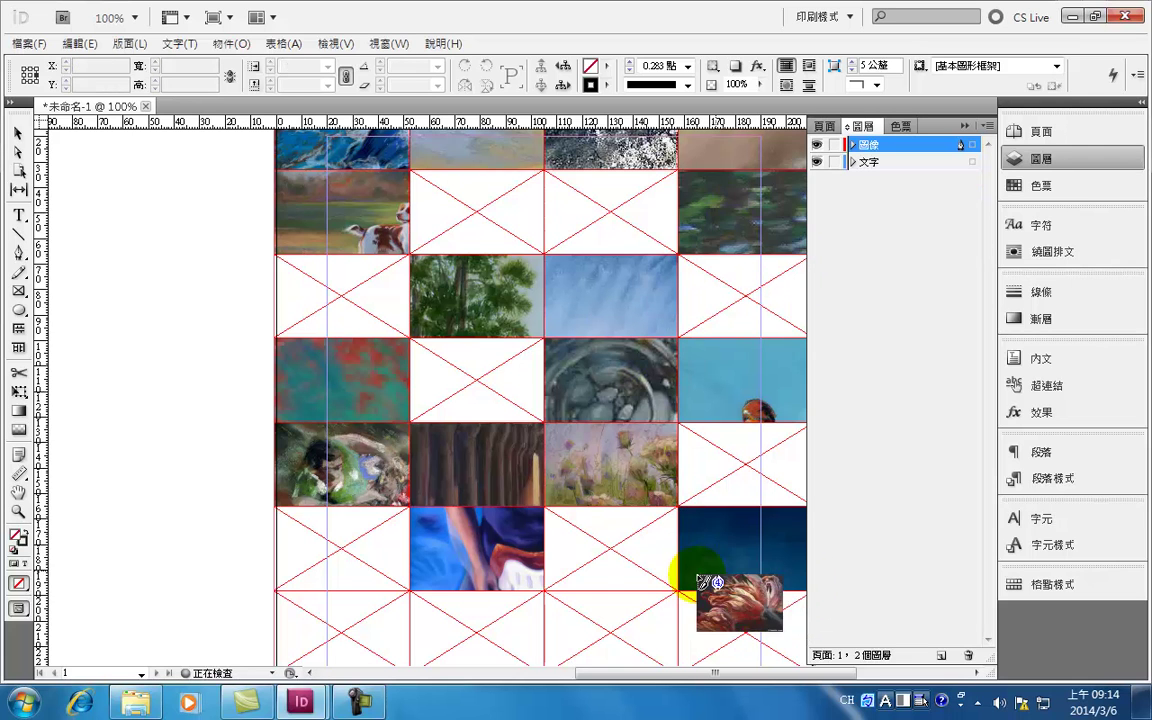
Fill row 4's second frame with pastel_30 and the first frames of rows 7, 6 and 3 with pastel_31, pastel_32 and pastel_33.
{"action": "scroll", "coordinate": [571, 548], "scroll_direction": "down", "scroll_amount": 2}
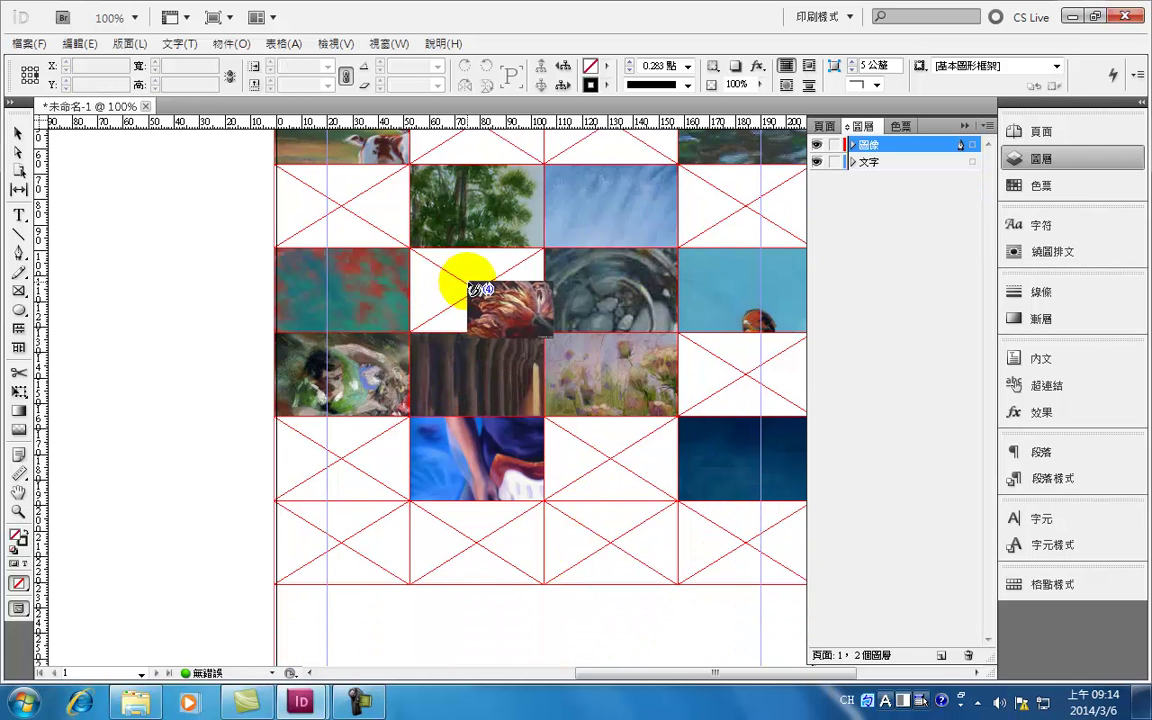
{"action": "left_click", "coordinate": [472, 288]}
{"action": "scroll", "coordinate": [476, 545], "scroll_direction": "down", "scroll_amount": 1}
{"action": "left_click", "coordinate": [385, 495]}
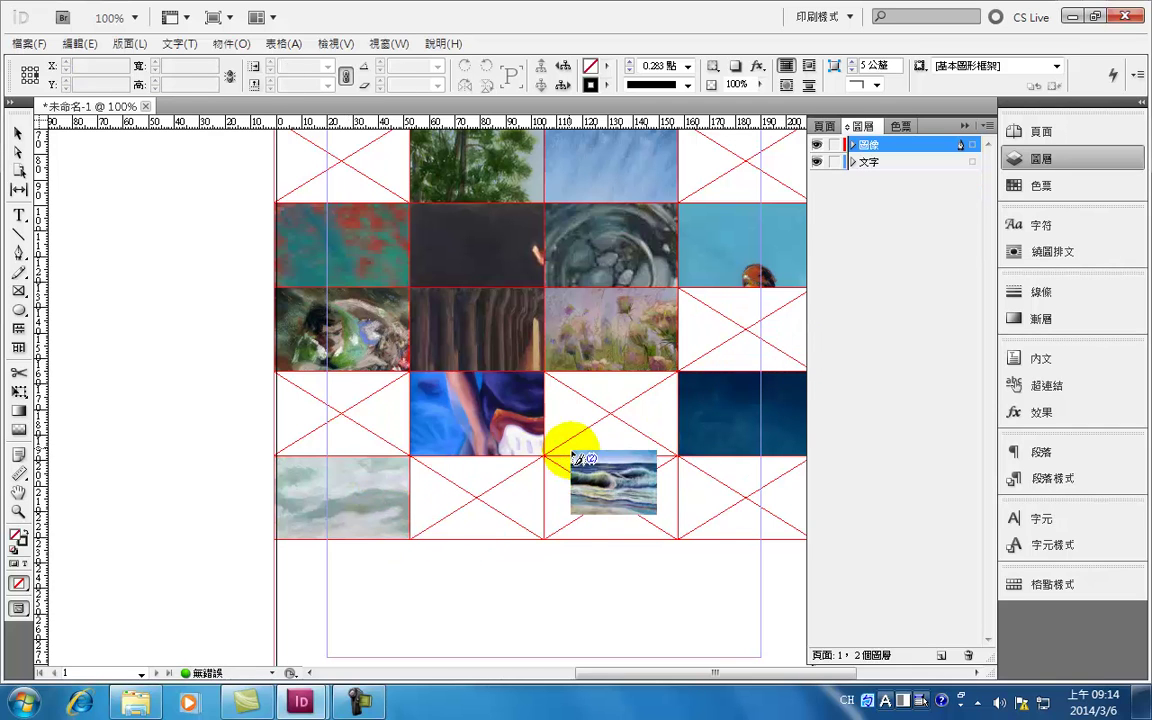
{"action": "scroll", "coordinate": [596, 455], "scroll_direction": "up", "scroll_amount": 1}
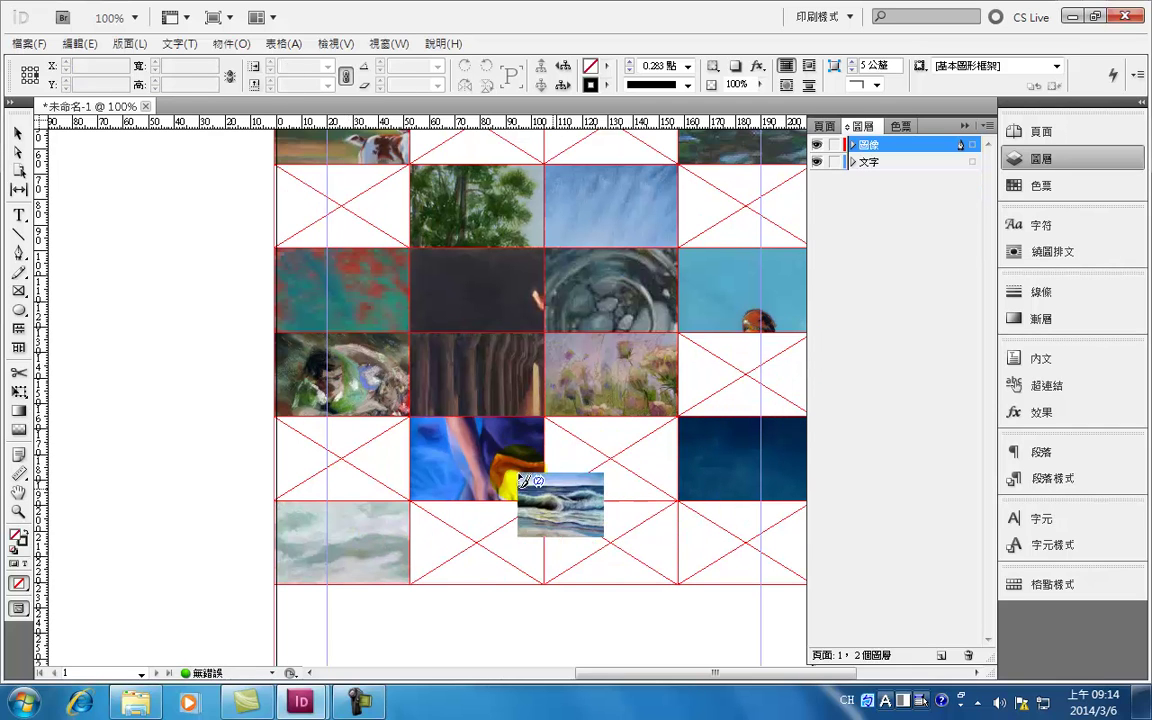
{"action": "left_click", "coordinate": [335, 460]}
{"action": "scroll", "coordinate": [500, 500], "scroll_direction": "up", "scroll_amount": 3}
{"action": "left_click", "coordinate": [380, 385]}
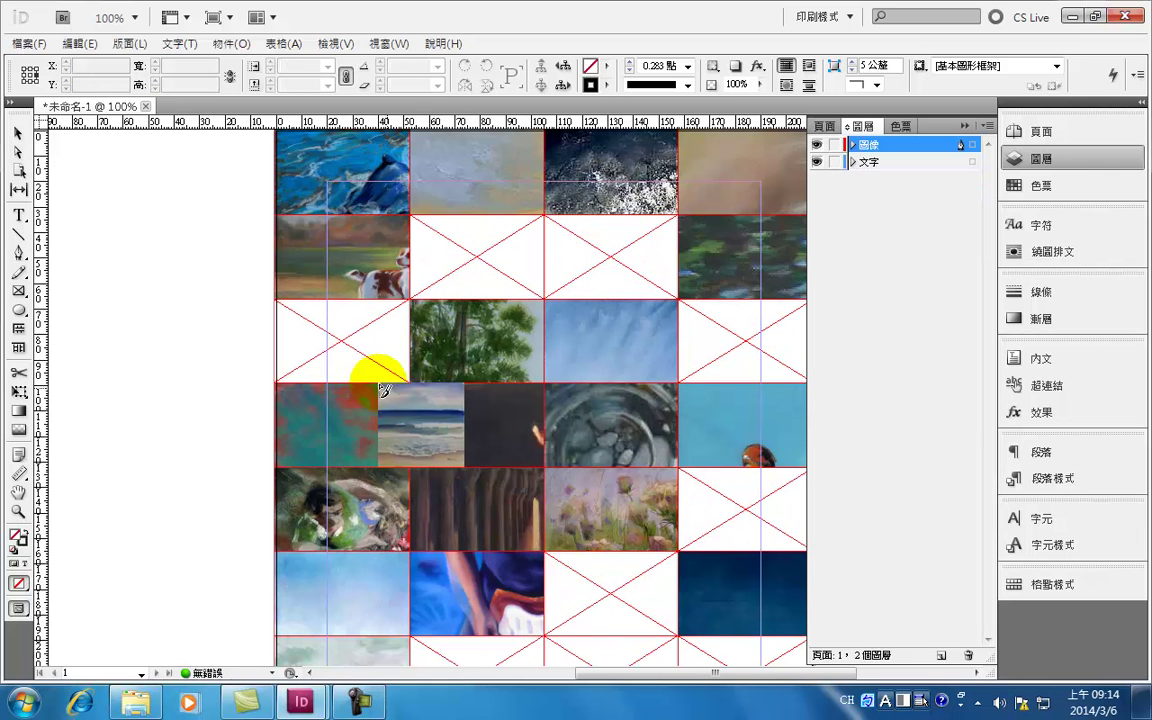
{"action": "left_click", "coordinate": [330, 334]}
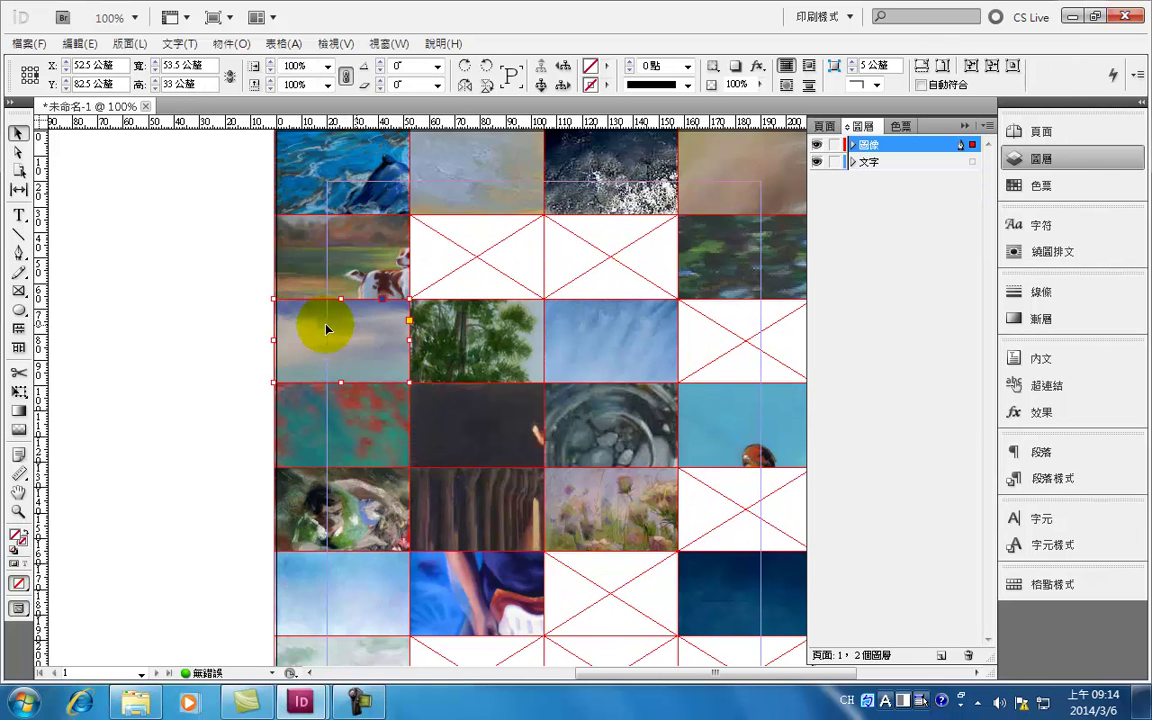
{"action": "left_click", "coordinate": [197, 321]}
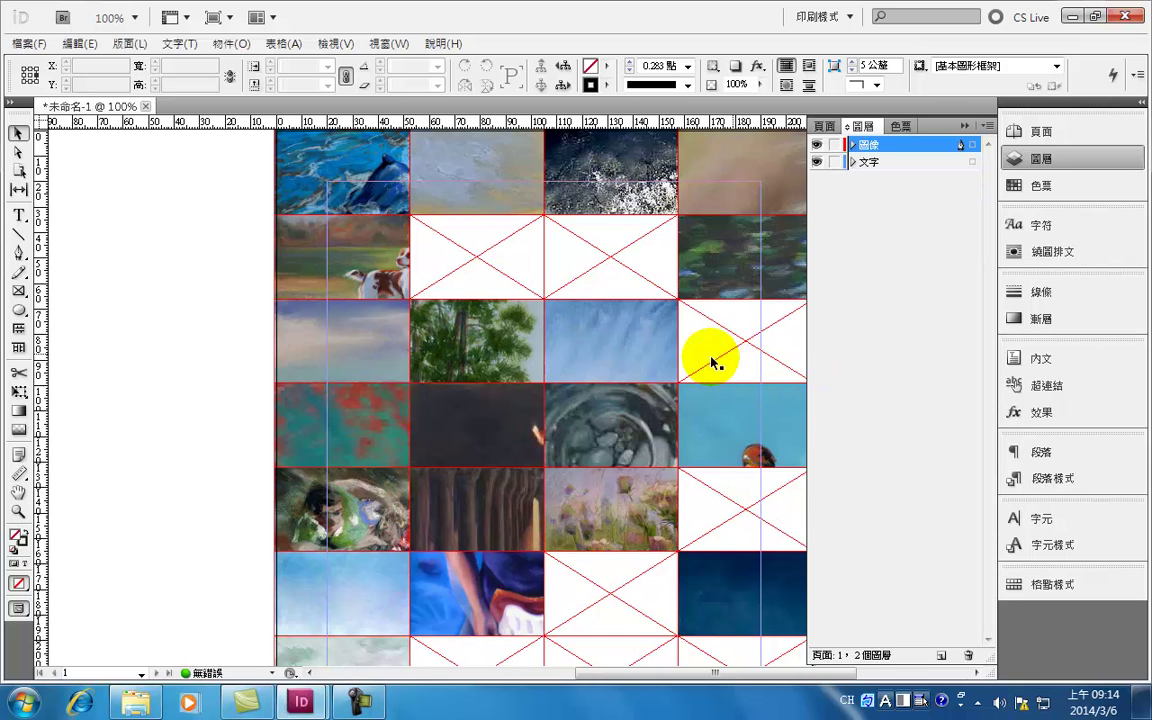
Examine the placed images and remaining empty frames across the grid, including the sizes of individual frames.
{"action": "scroll", "coordinate": [640, 462], "scroll_direction": "down", "scroll_amount": 2}
{"action": "scroll", "coordinate": [640, 462], "scroll_direction": "down", "scroll_amount": 1}
{"action": "scroll", "coordinate": [630, 458], "scroll_direction": "up", "scroll_amount": 1}
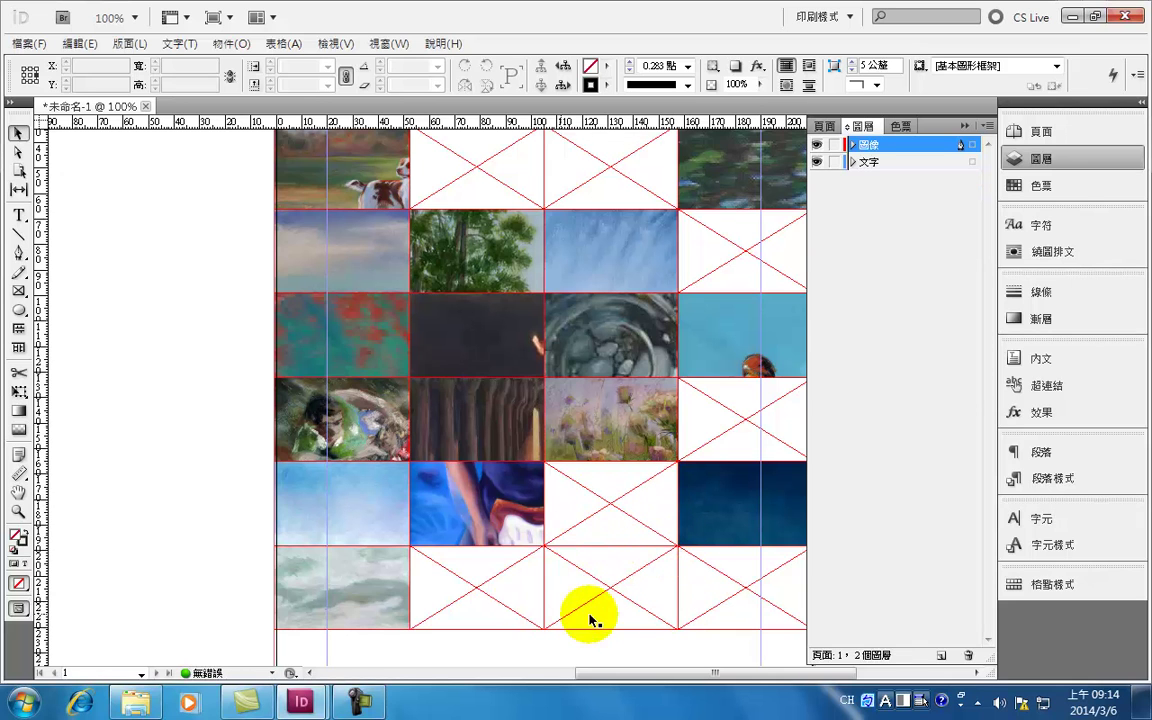
{"action": "left_click", "coordinate": [618, 510]}
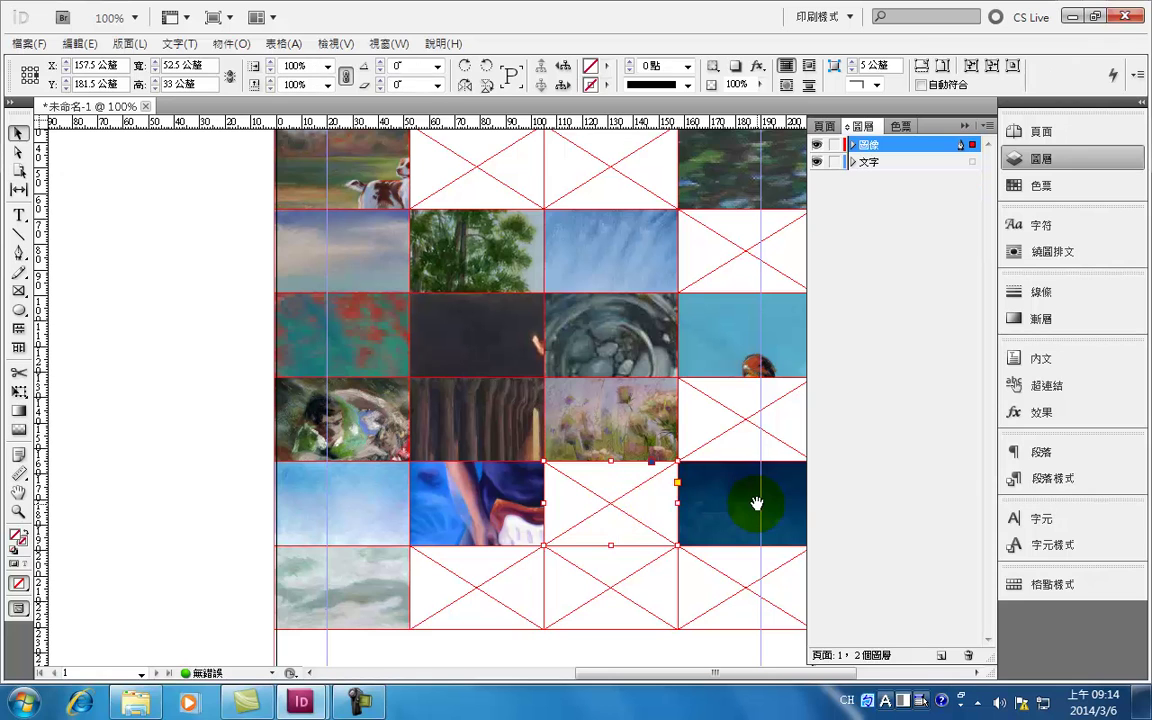
{"action": "left_click", "coordinate": [748, 508]}
{"action": "left_click", "coordinate": [627, 510]}
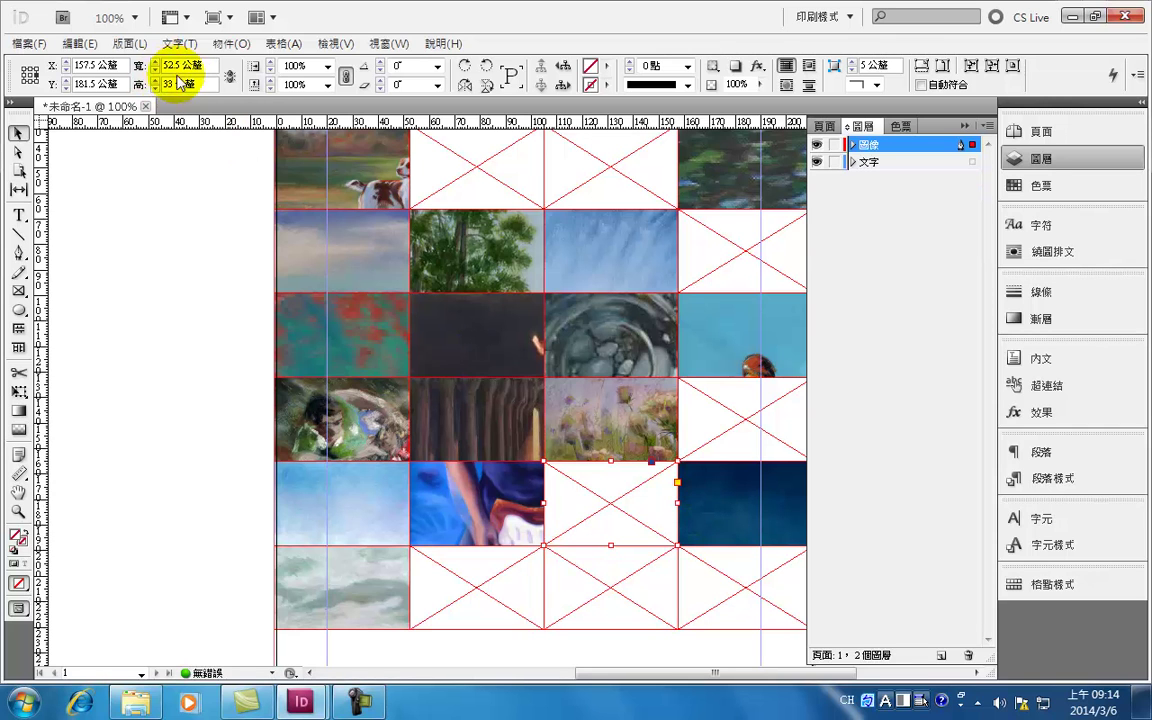
{"action": "left_click", "coordinate": [177, 270]}
{"action": "left_click_drag", "start_coordinate": [656, 321], "coordinate": [638, 427]}
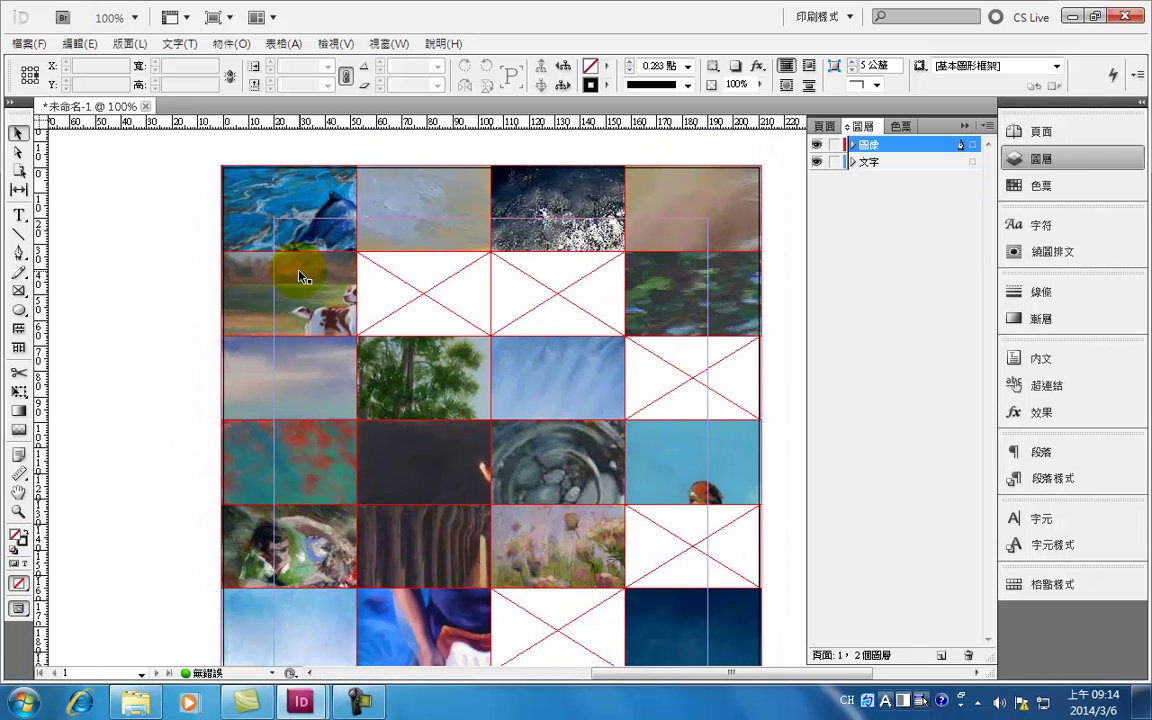
{"action": "left_click", "coordinate": [244, 207]}
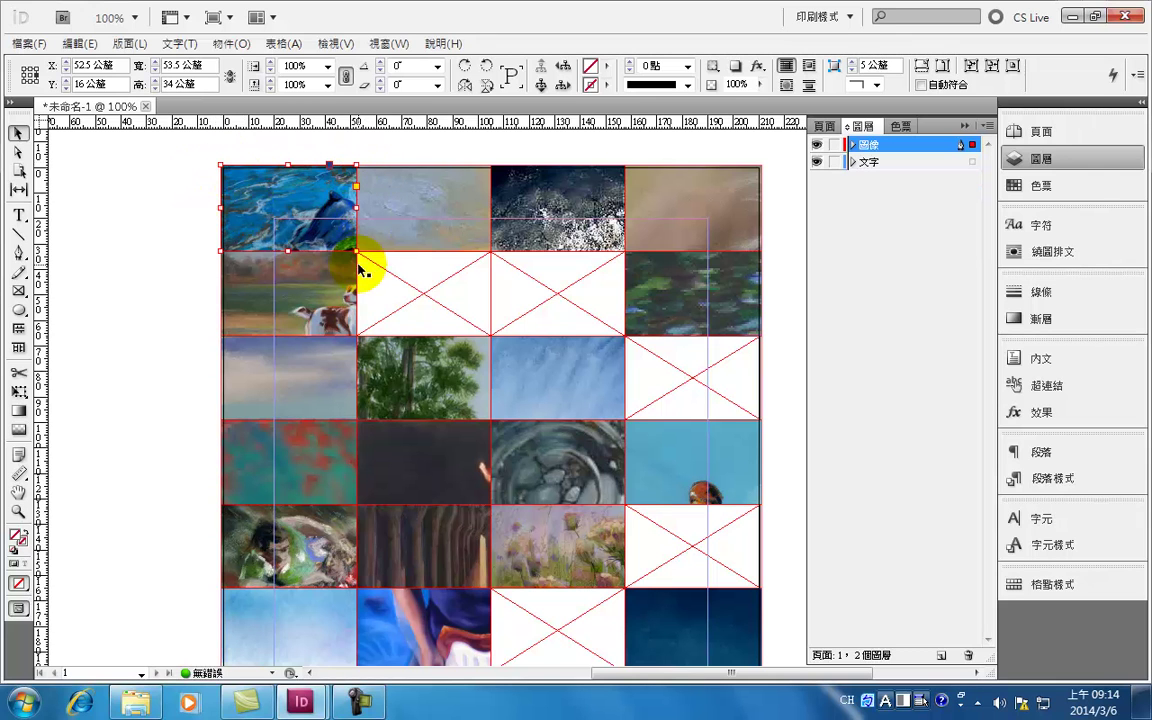
{"action": "left_click", "coordinate": [262, 206]}
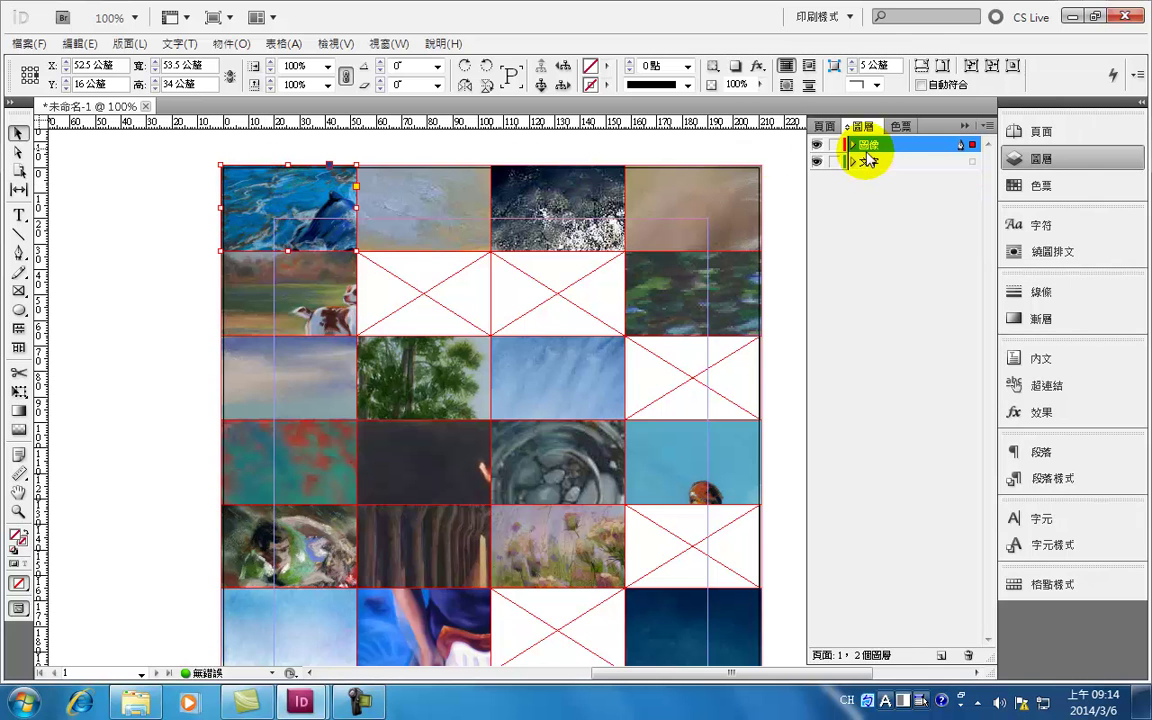
{"action": "left_click", "coordinate": [232, 234]}
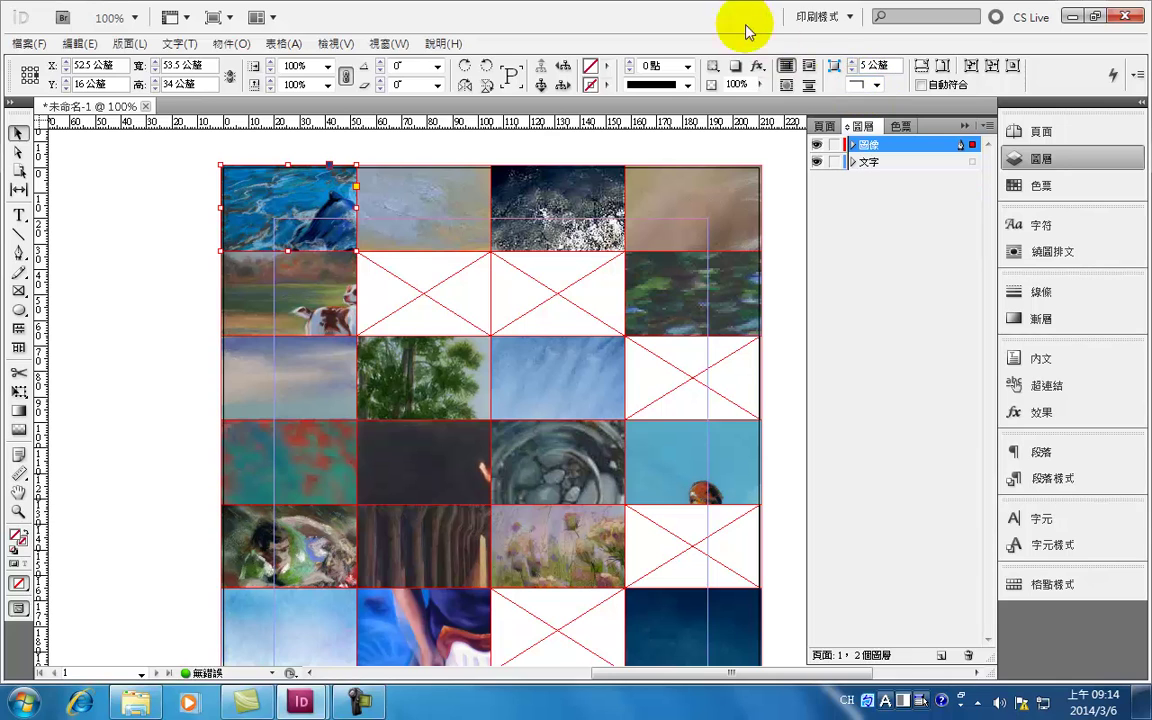
Check the computer's display resolution settings without changing them, and return to the maximized layout window.
{"action": "left_click", "coordinate": [1096, 17]}
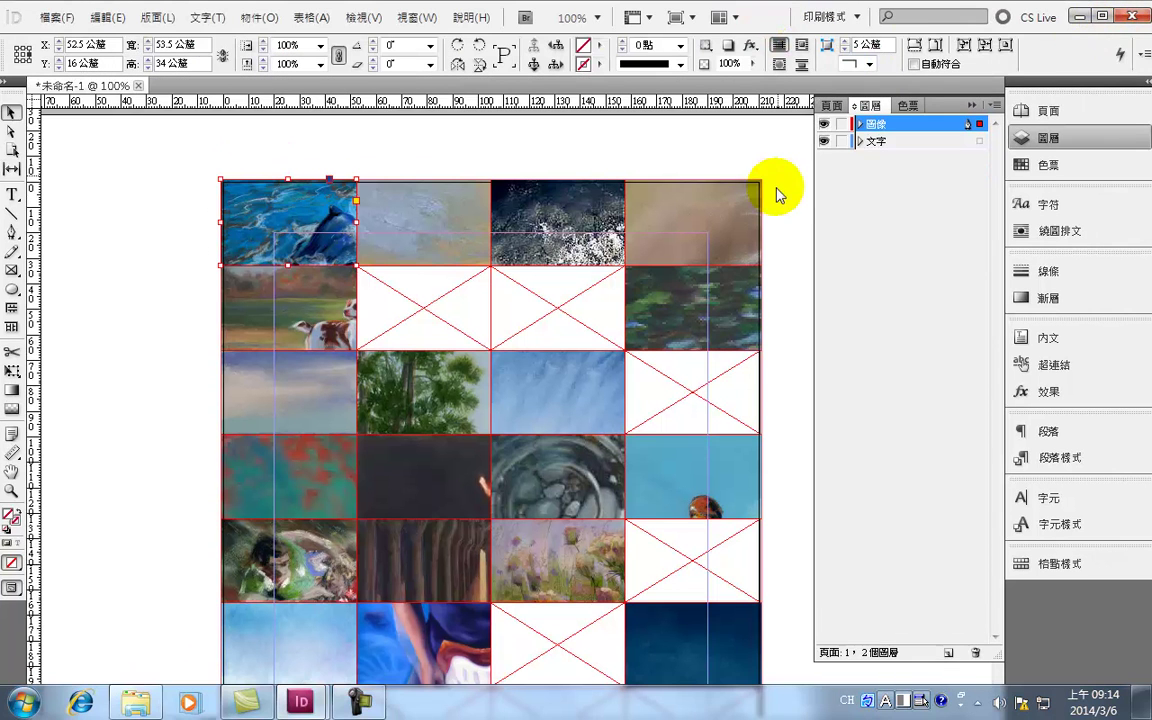
{"action": "left_click_drag", "start_coordinate": [782, 17], "coordinate": [800, 190]}
{"action": "right_click", "coordinate": [626, 29]}
{"action": "left_click", "coordinate": [521, 297]}
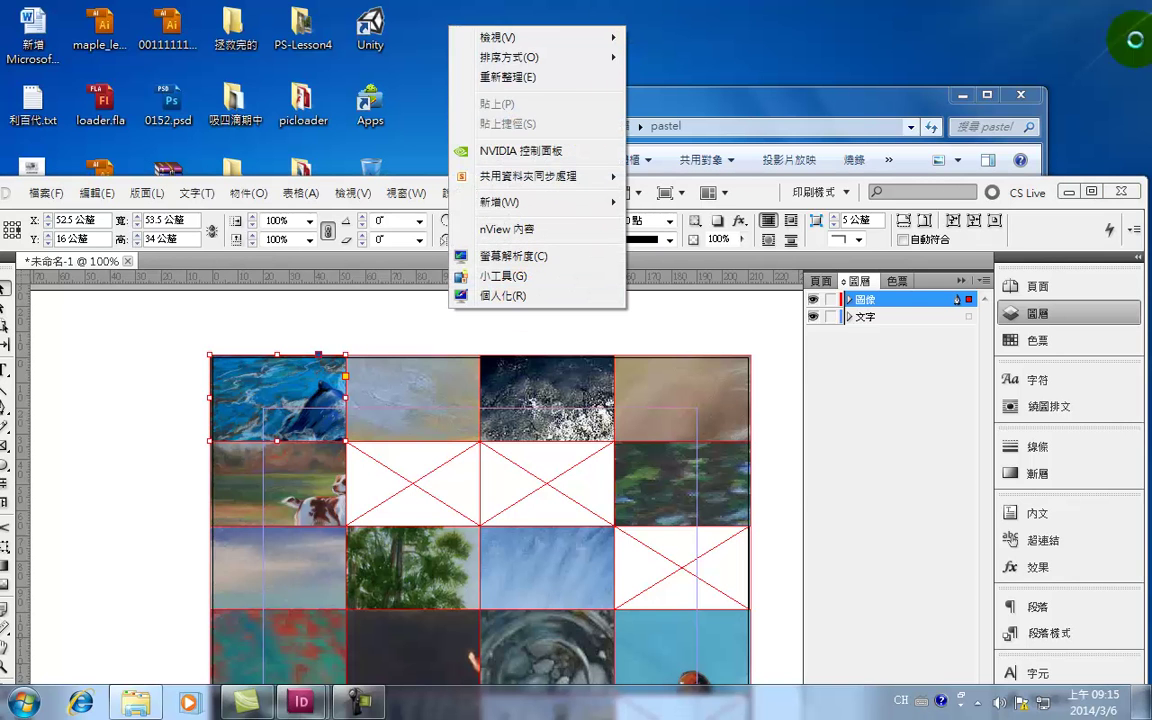
{"action": "left_click", "coordinate": [530, 257]}
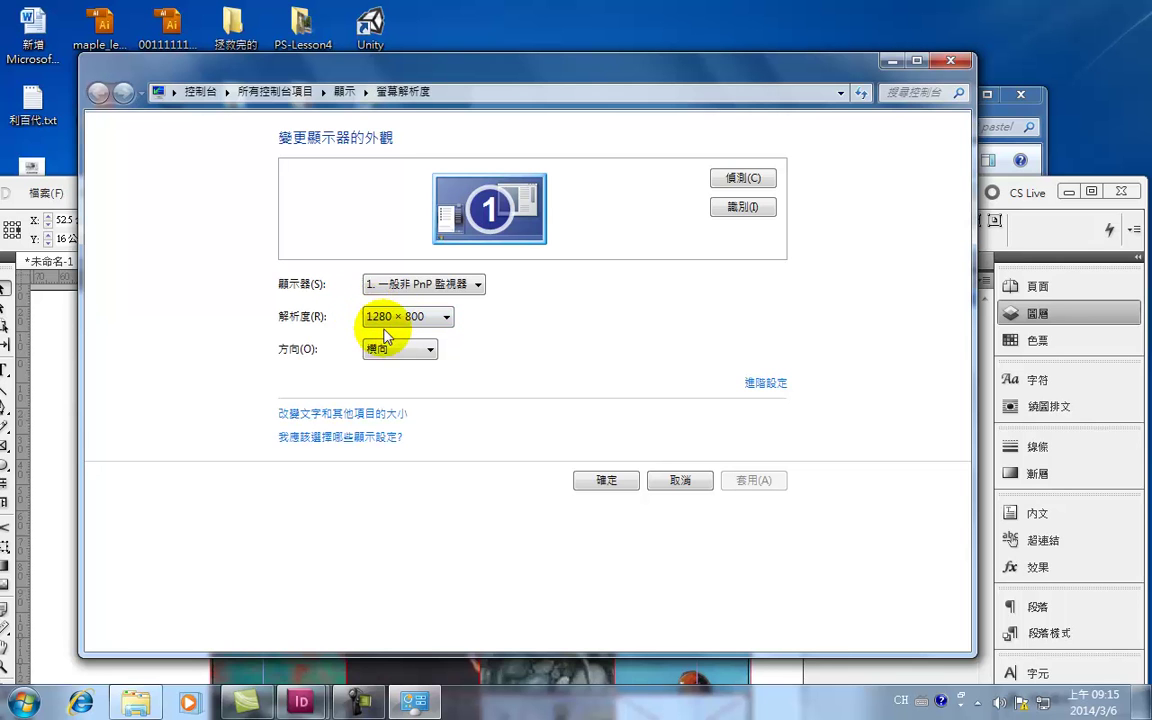
{"action": "left_click", "coordinate": [677, 479]}
{"action": "left_click", "coordinate": [1091, 191]}
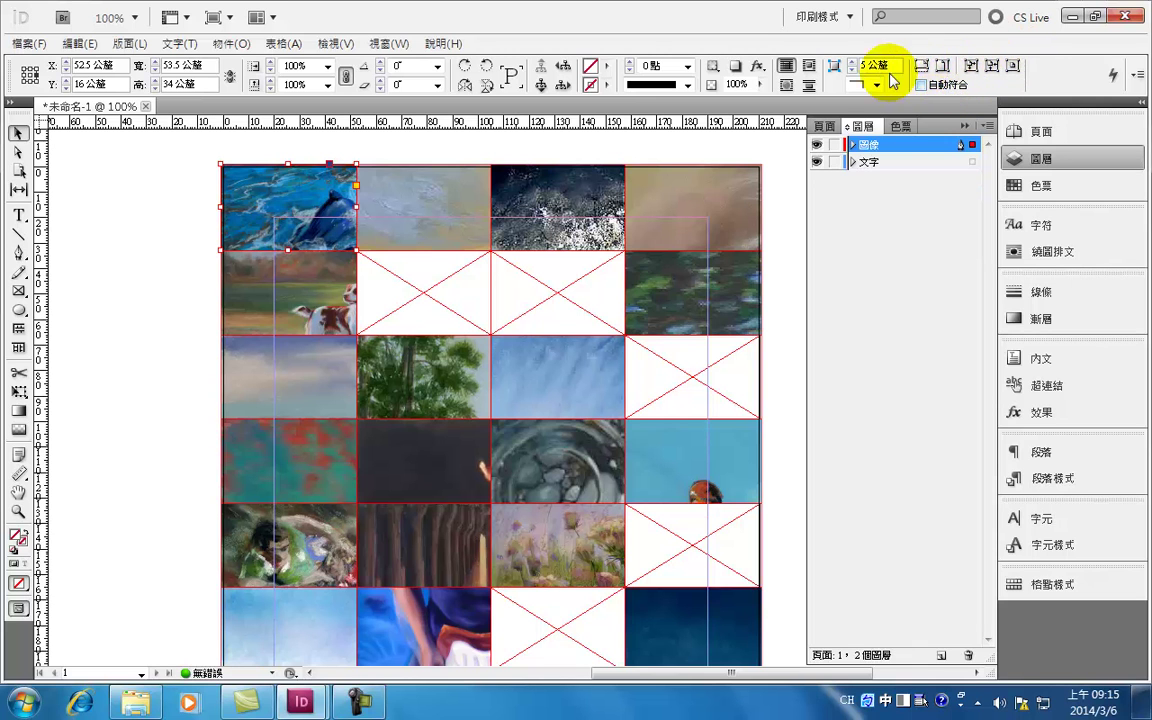
Collapse the layers panel and fill row 1's fourth frame proportionally with its image.
{"action": "left_click", "coordinate": [792, 221]}
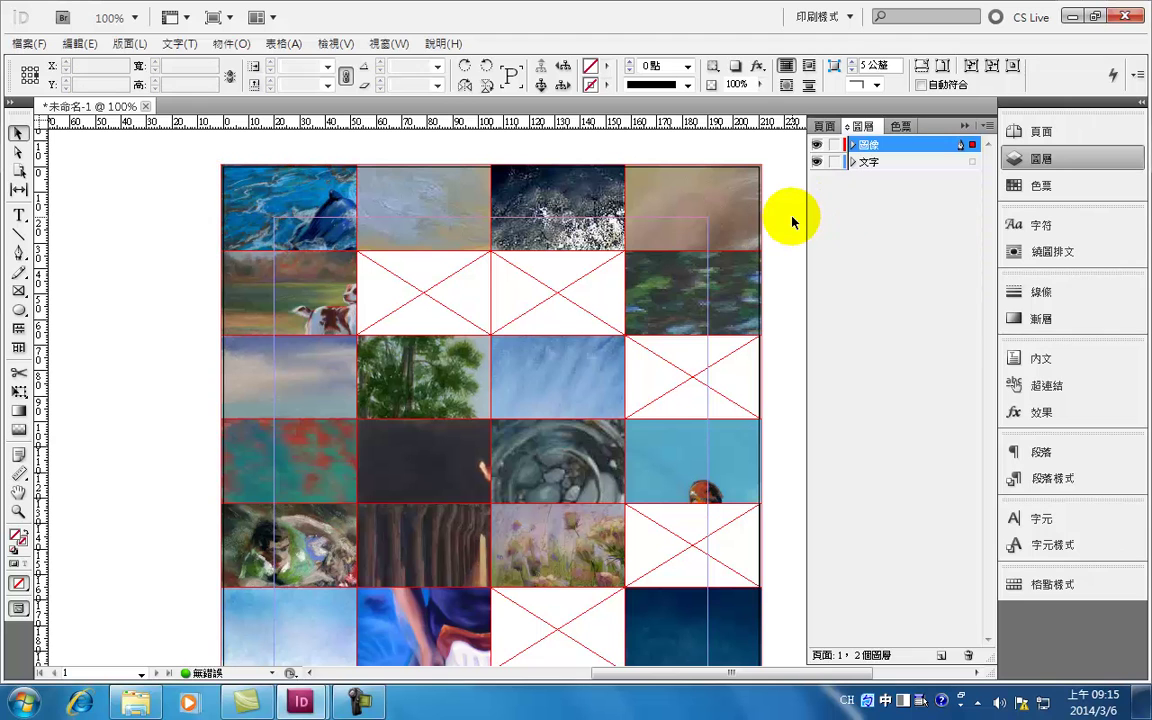
{"action": "left_click", "coordinate": [962, 127]}
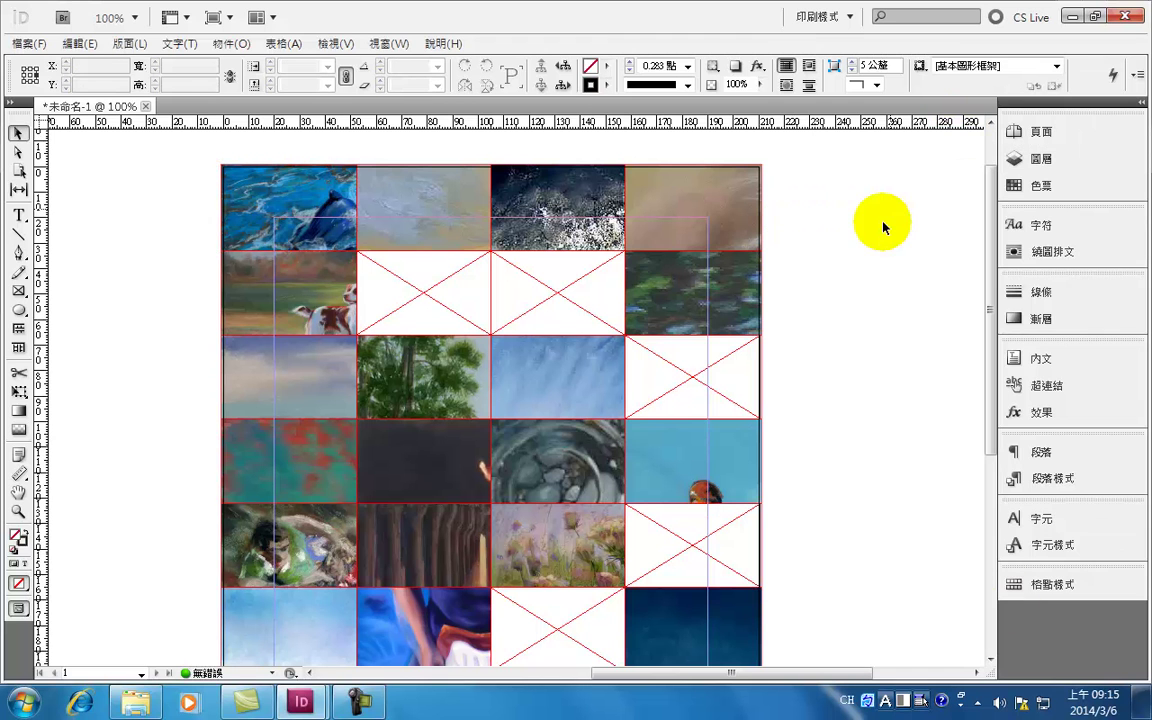
{"action": "left_click_drag", "start_coordinate": [812, 249], "coordinate": [793, 268]}
{"action": "left_click_drag", "start_coordinate": [846, 271], "coordinate": [854, 259]}
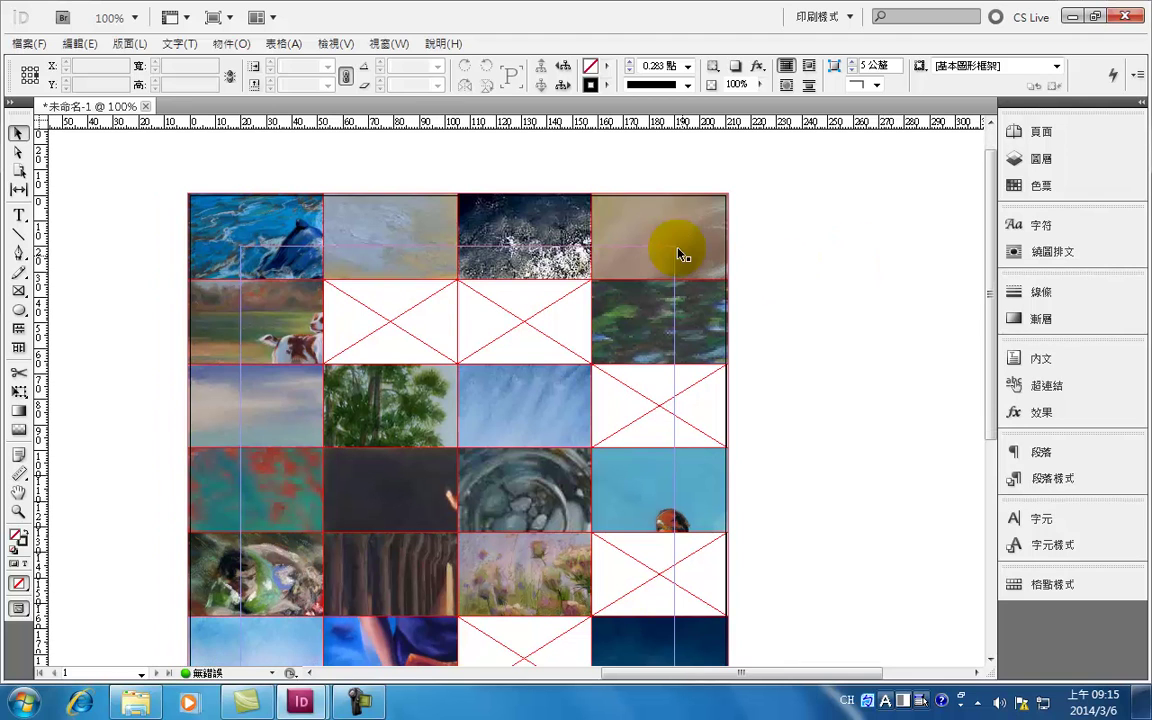
{"action": "left_click", "coordinate": [675, 244]}
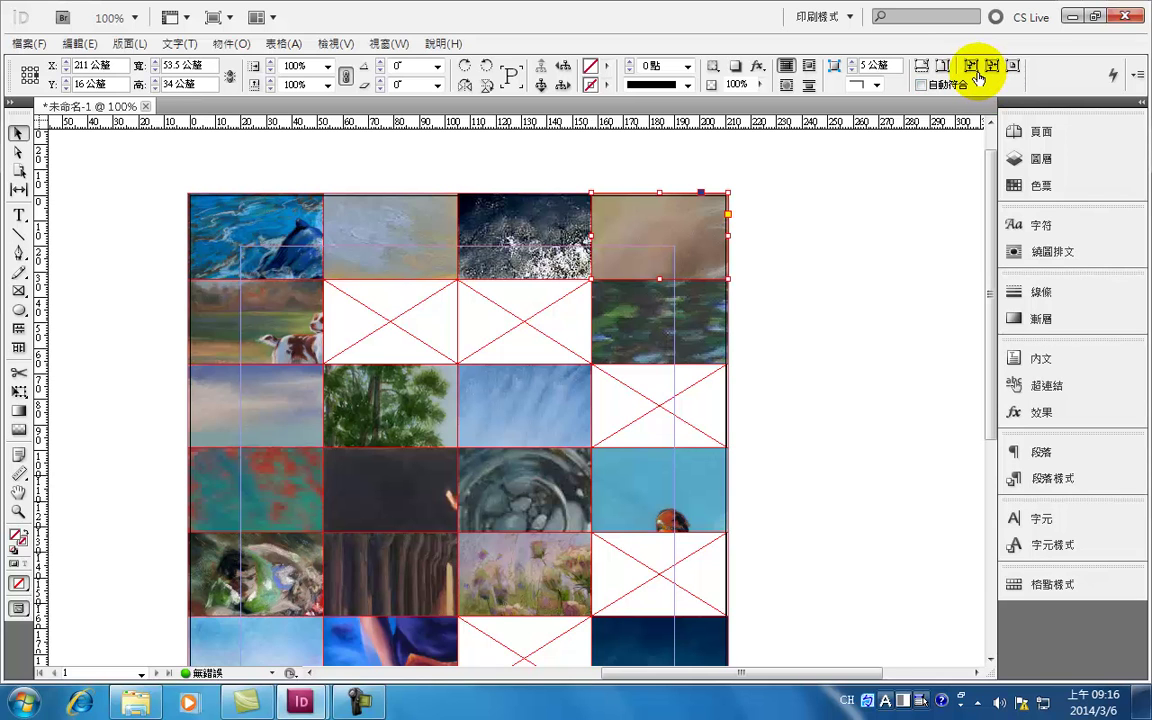
{"action": "left_click", "coordinate": [921, 70]}
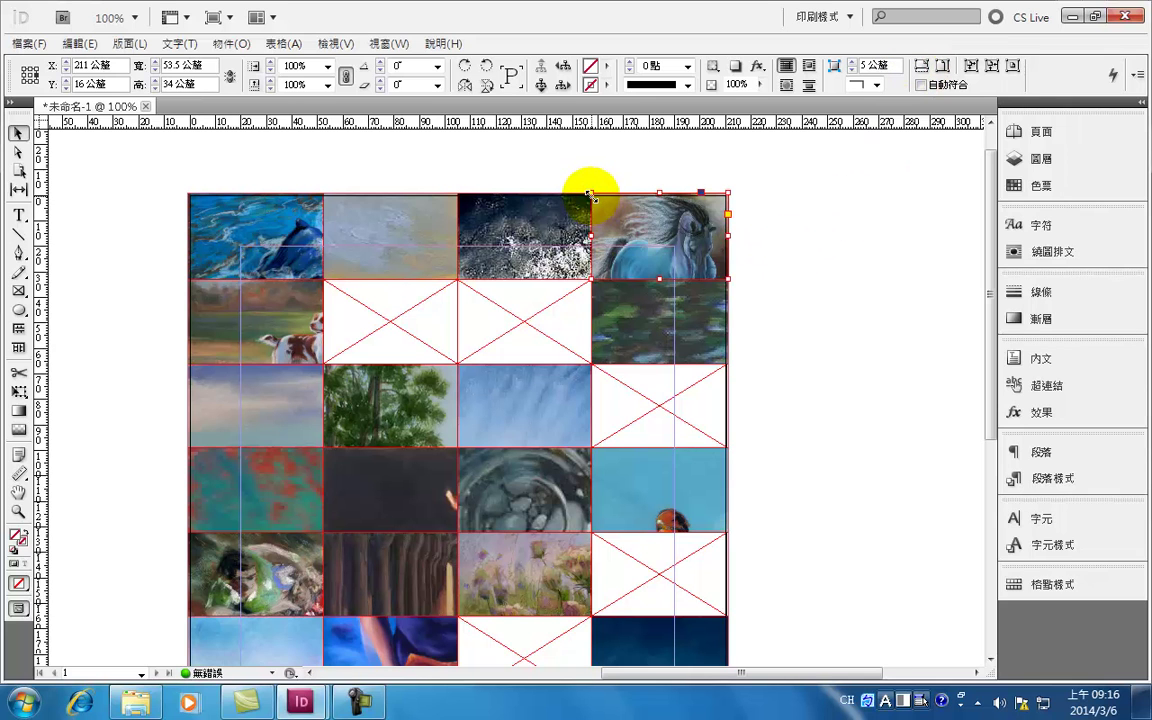
Select the horse image inside row 1's fourth frame to examine its extent beyond the frame.
{"action": "left_click_drag", "start_coordinate": [705, 238], "coordinate": [695, 240]}
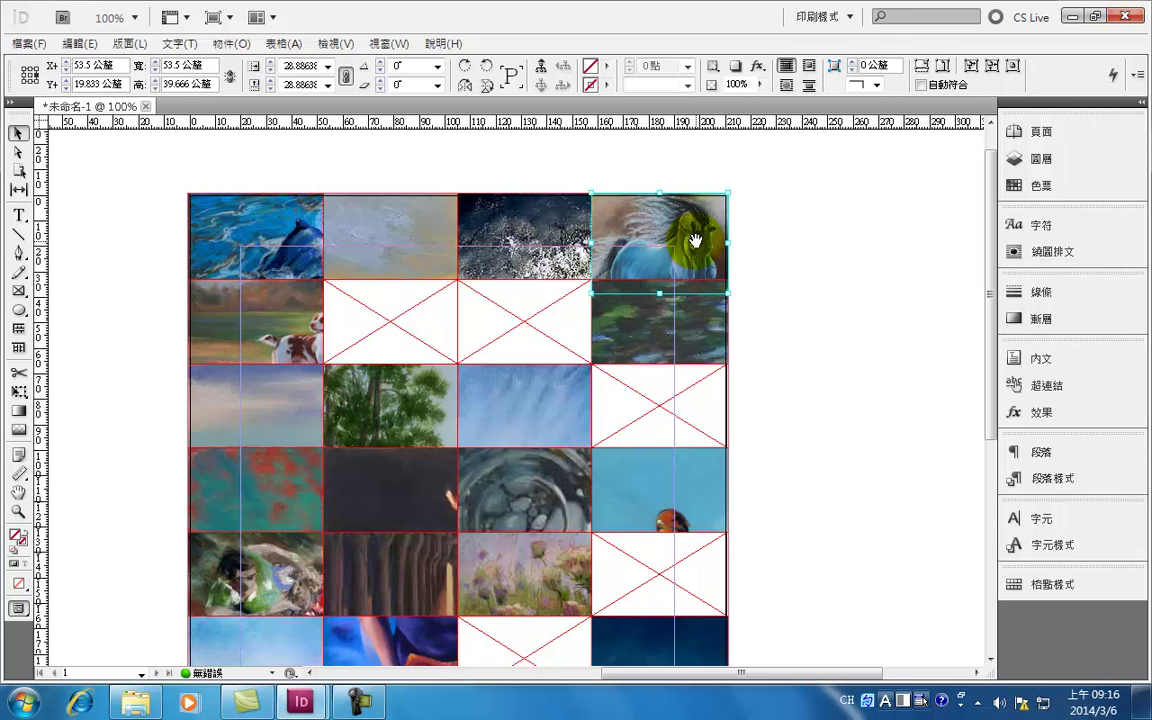
{"action": "left_click", "coordinate": [681, 206]}
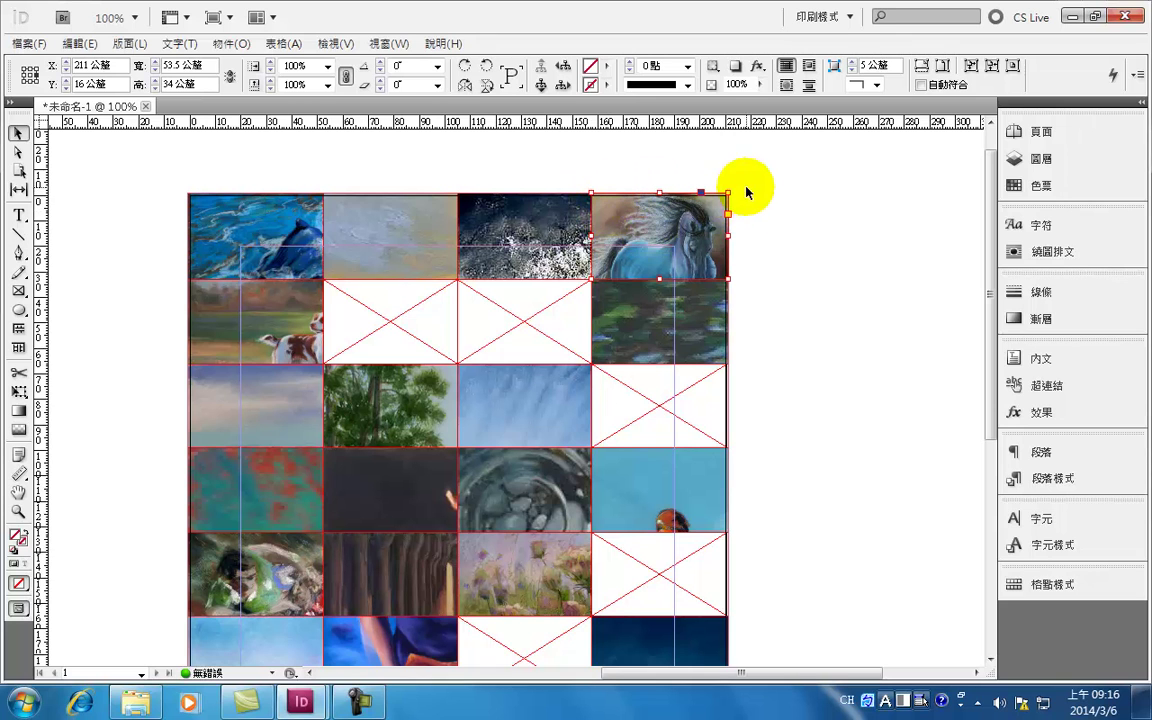
{"action": "left_click", "coordinate": [836, 212]}
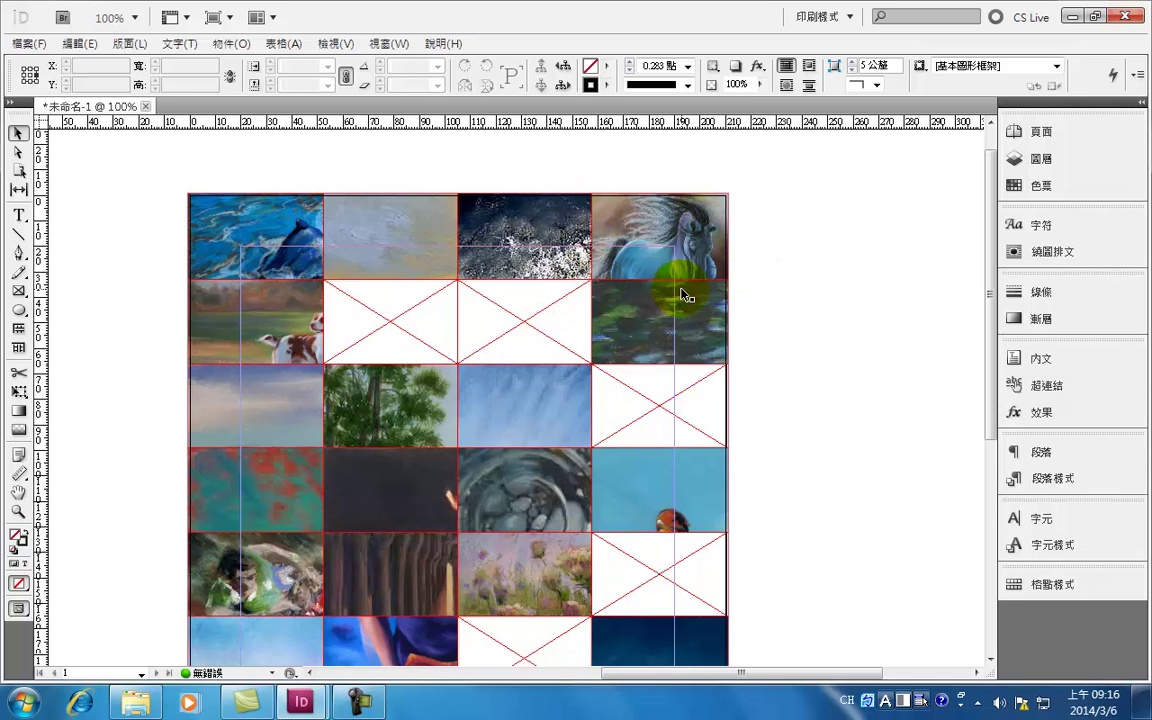
Try fitting the horse image proportionally inside its frame, and fit the content to the frame's full size instead.
{"action": "left_click", "coordinate": [725, 287]}
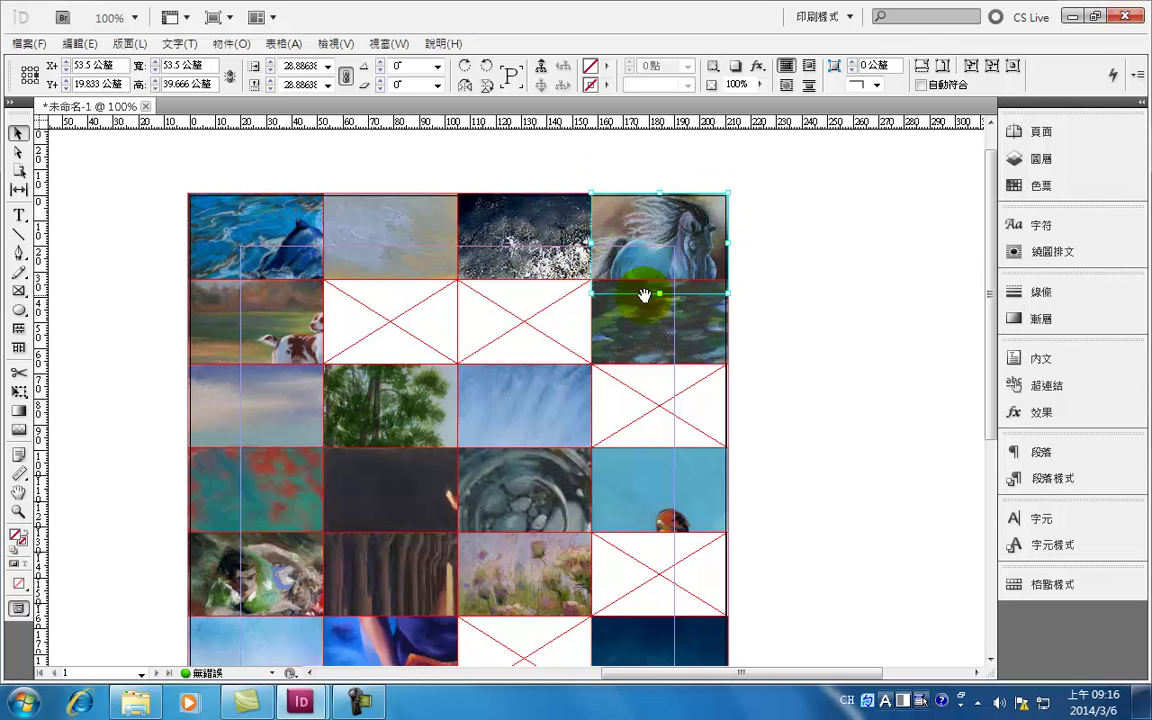
{"action": "left_click", "coordinate": [760, 207]}
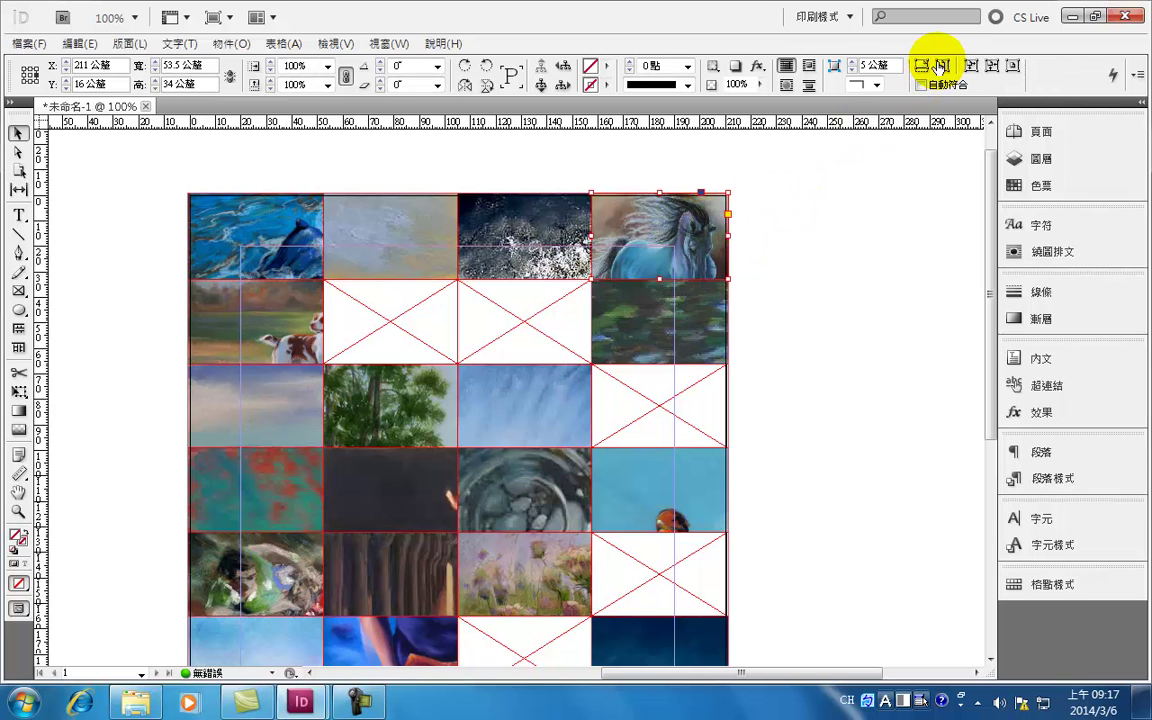
{"action": "left_click", "coordinate": [940, 65]}
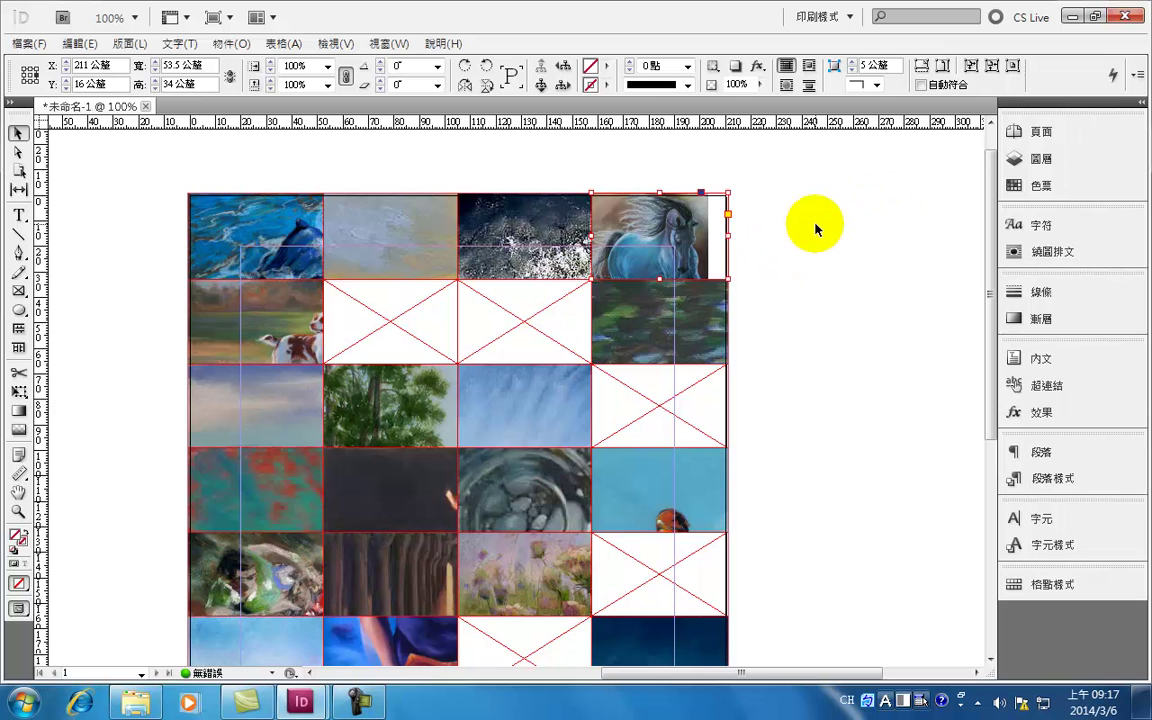
{"action": "left_click", "coordinate": [972, 67]}
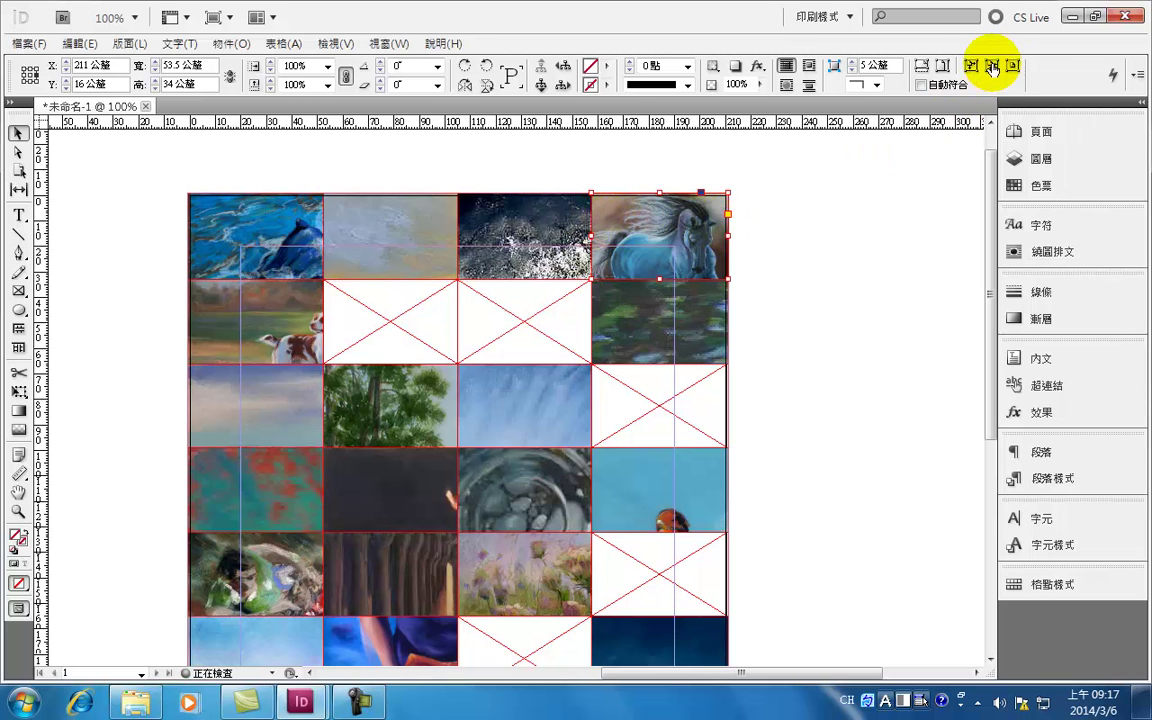
Try fitting row 2's fourth frame to the full size of its fish image.
{"action": "left_click", "coordinate": [722, 303]}
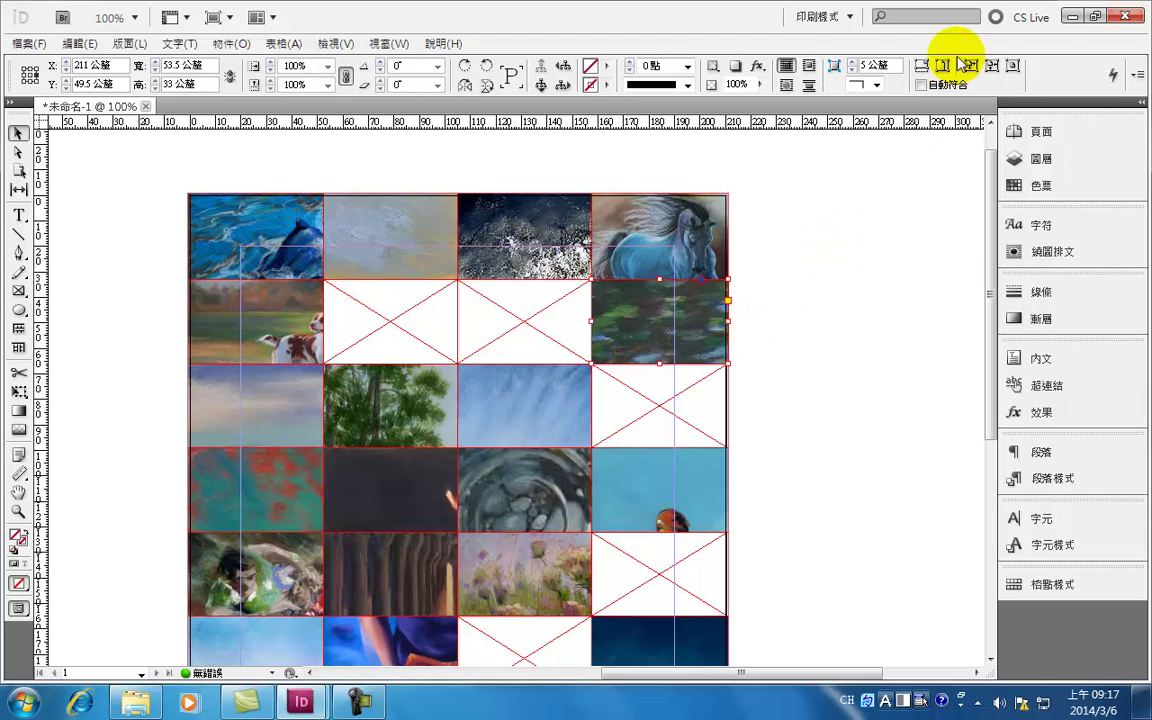
{"action": "left_click", "coordinate": [991, 68]}
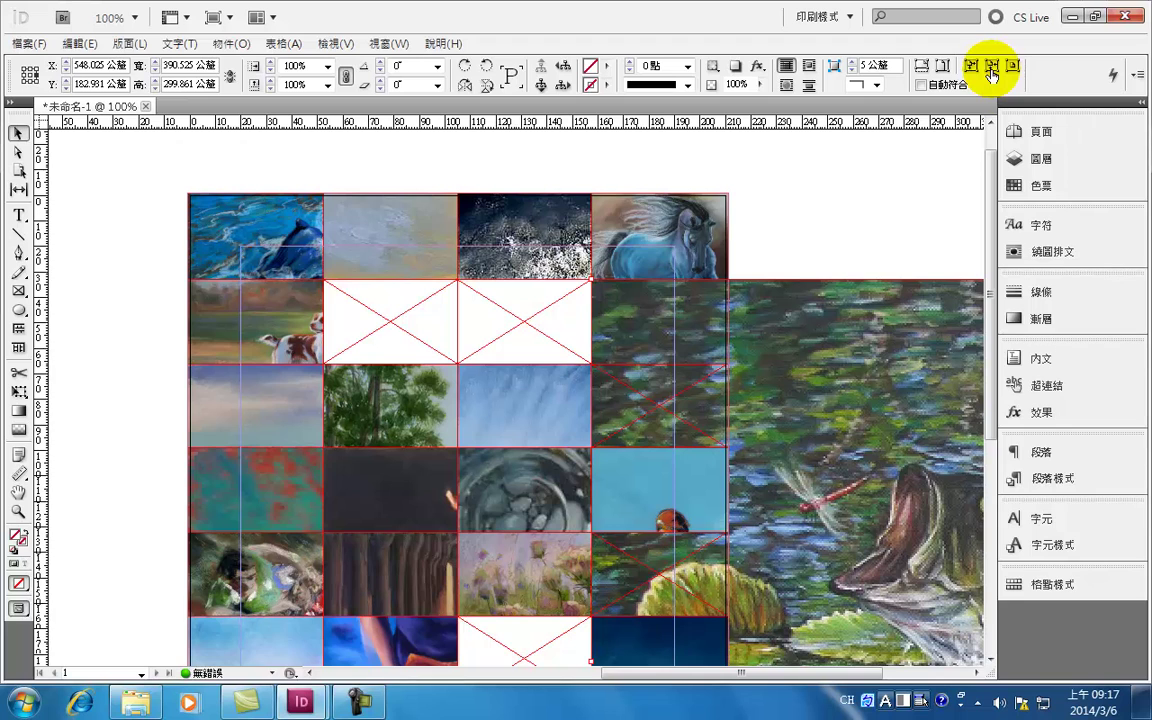
{"action": "left_click_drag", "start_coordinate": [861, 239], "coordinate": [567, 179]}
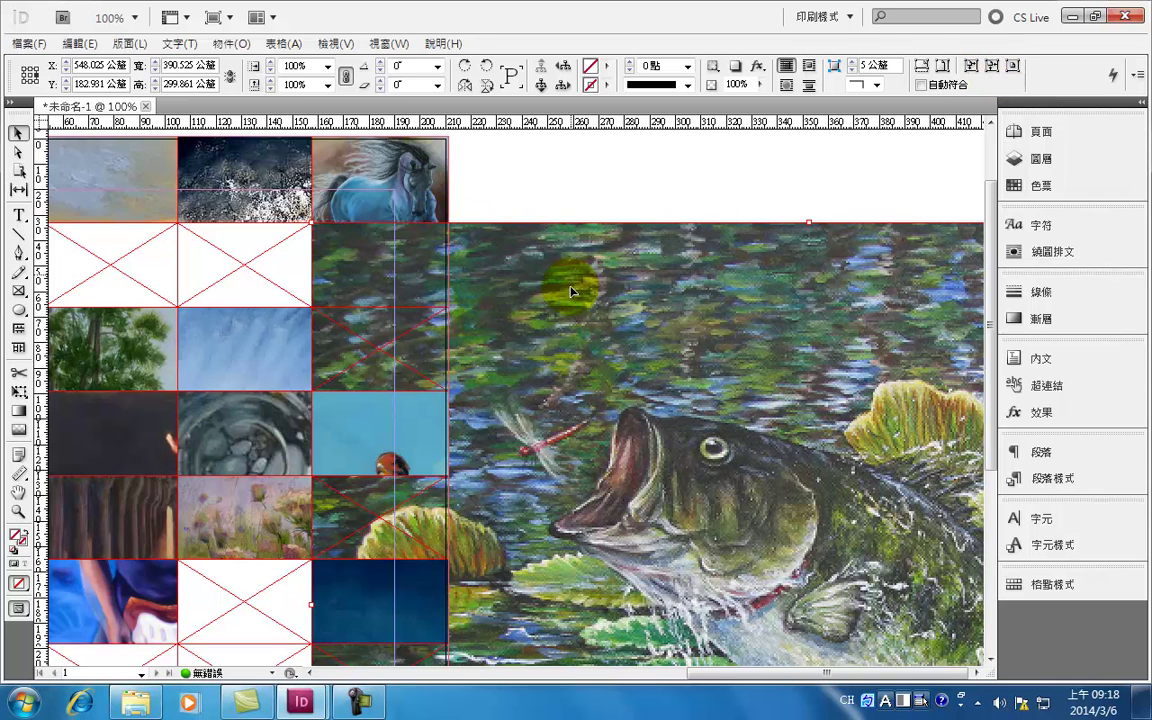
Try stretching the fish image to the size of row 2's fourth frame, and undo the fitting.
{"action": "left_click", "coordinate": [968, 70]}
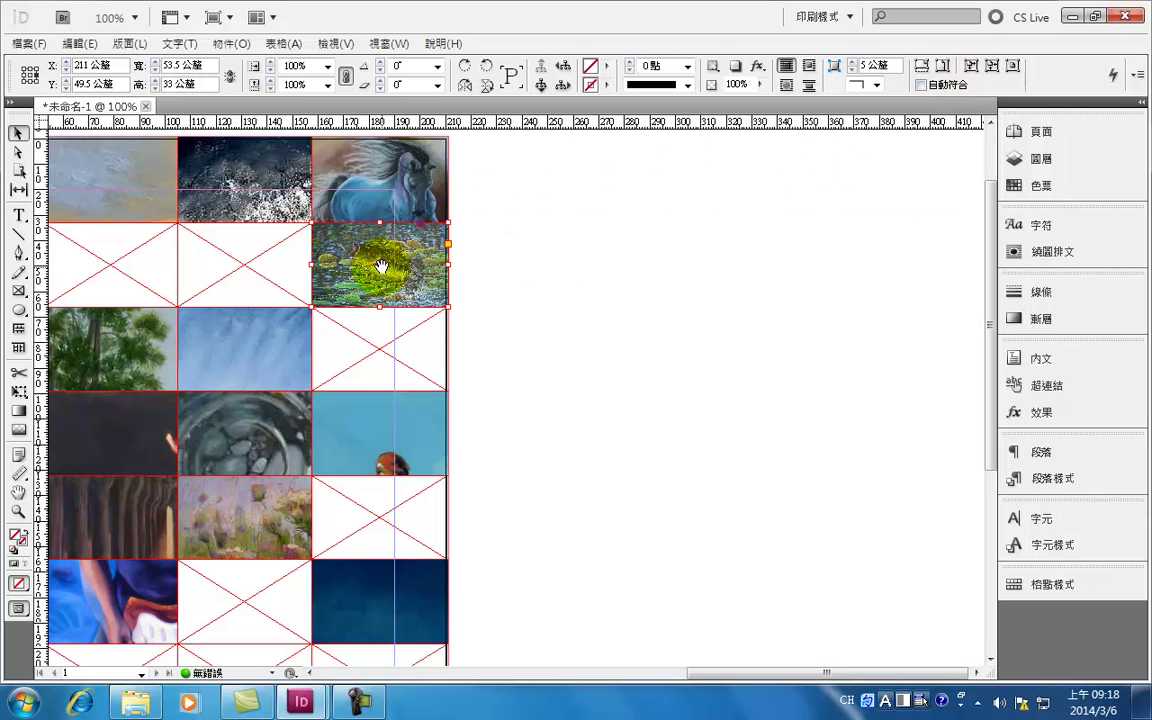
{"action": "key", "text": "ctrl+equal"}
{"action": "key", "text": "ctrl+equal"}
{"action": "key", "text": "ctrl+equal"}
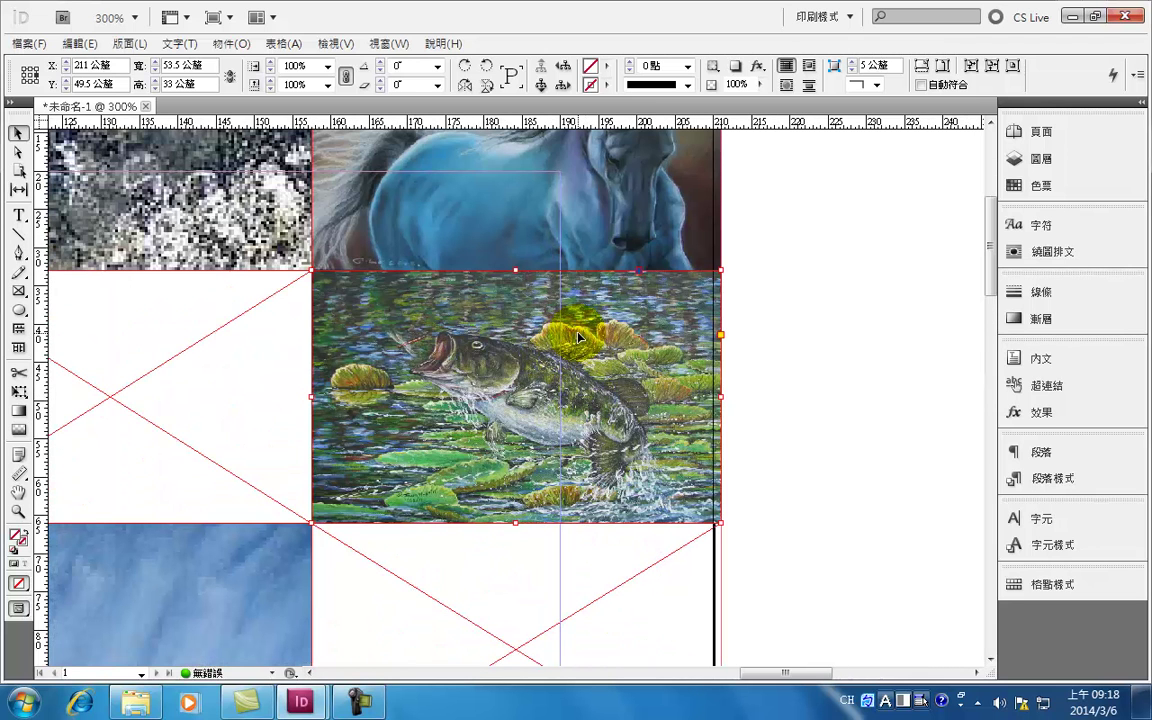
{"action": "key", "text": "ctrl+z"}
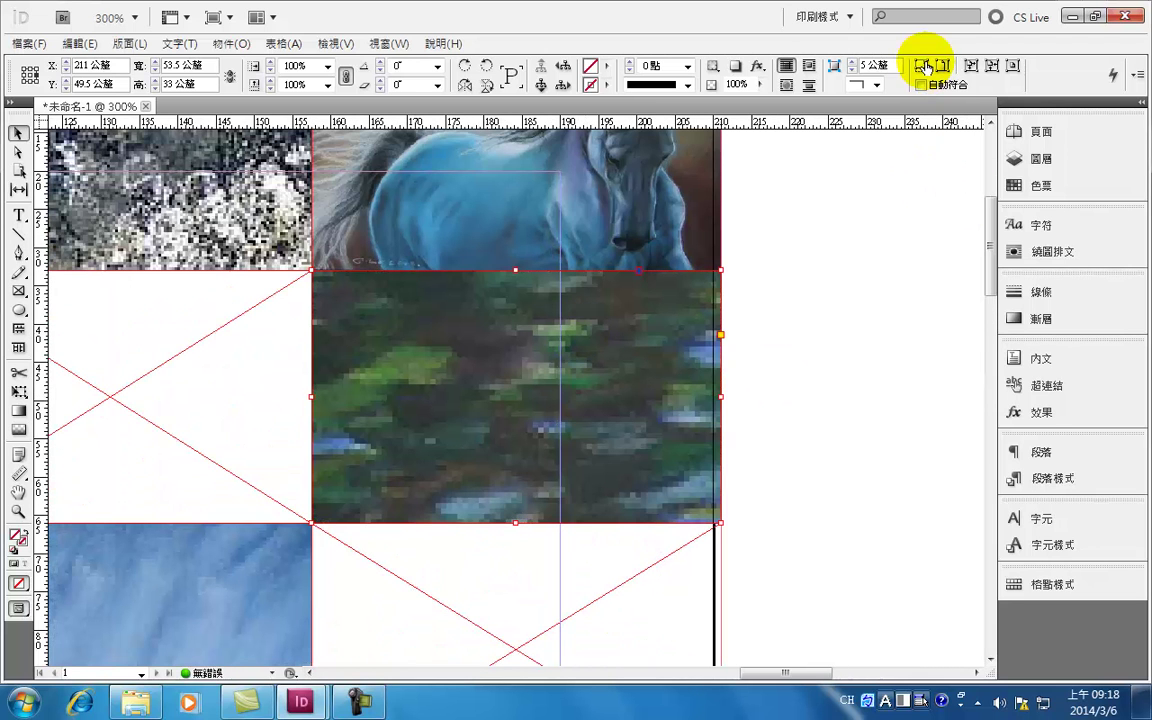
Fill row 2's fourth frame proportionally with the fish image and centre the content.
{"action": "left_click", "coordinate": [922, 66]}
{"action": "left_click", "coordinate": [533, 402]}
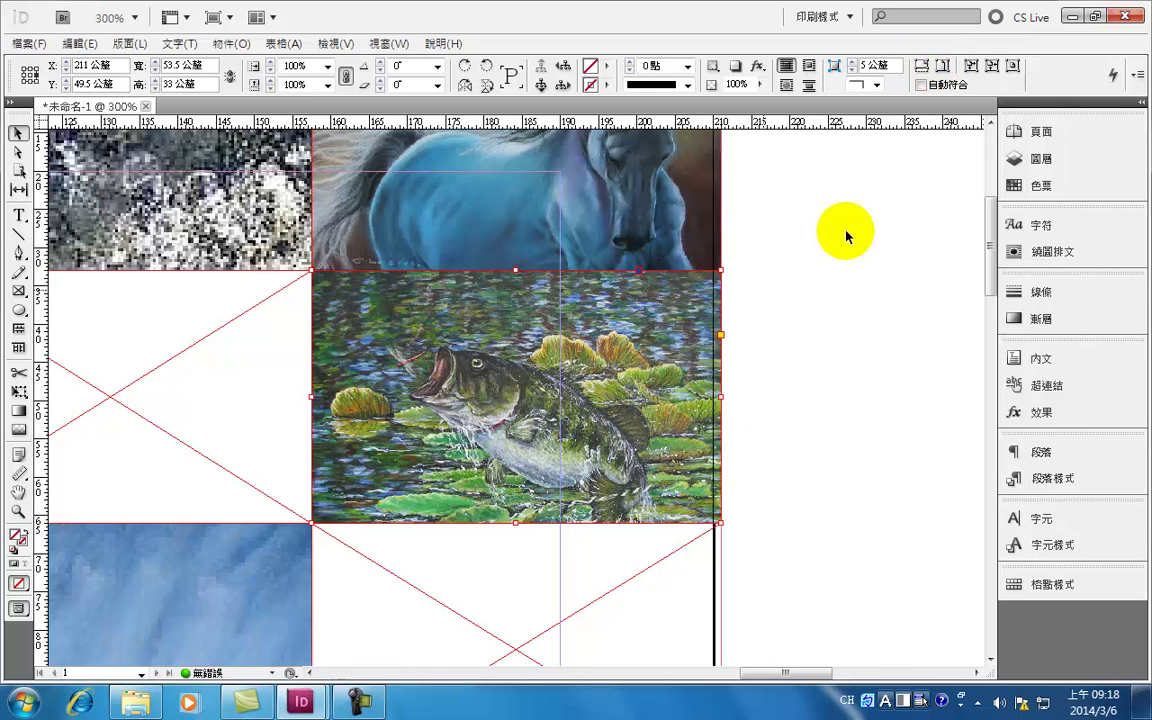
{"action": "left_click", "coordinate": [1013, 66]}
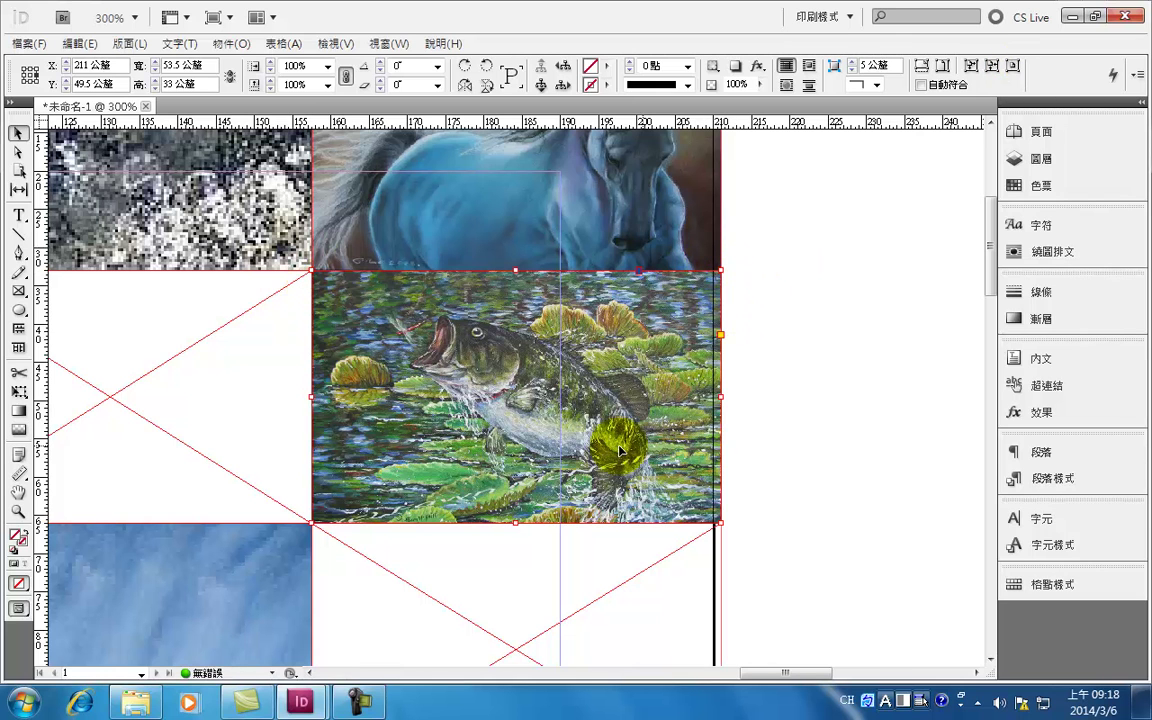
Select the fish image content, reapply the proportional fill and centre it in the frame again.
{"action": "double_click", "coordinate": [573, 356]}
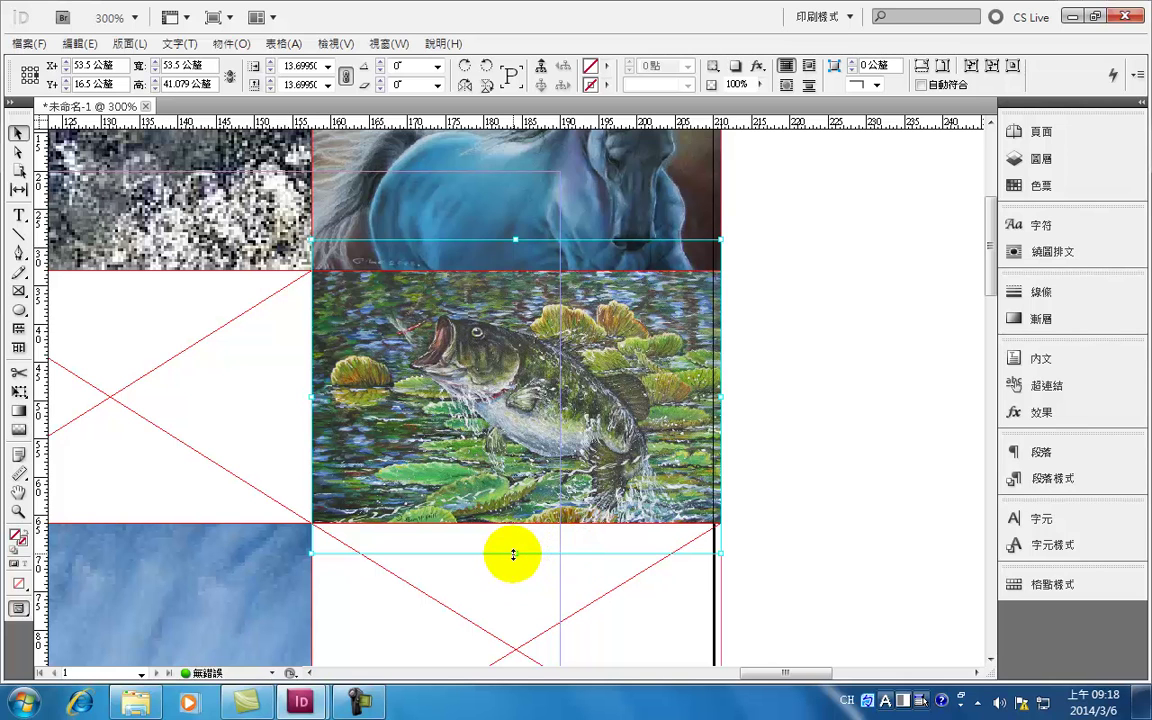
{"action": "left_click", "coordinate": [919, 67]}
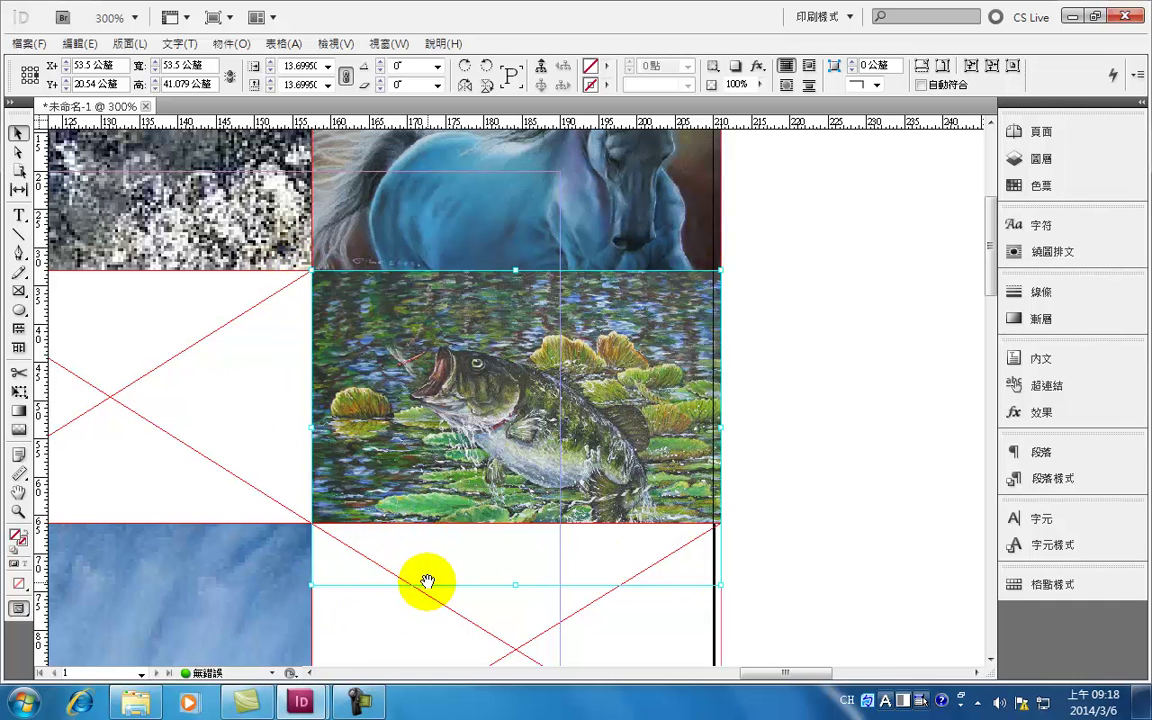
{"action": "left_click", "coordinate": [991, 66]}
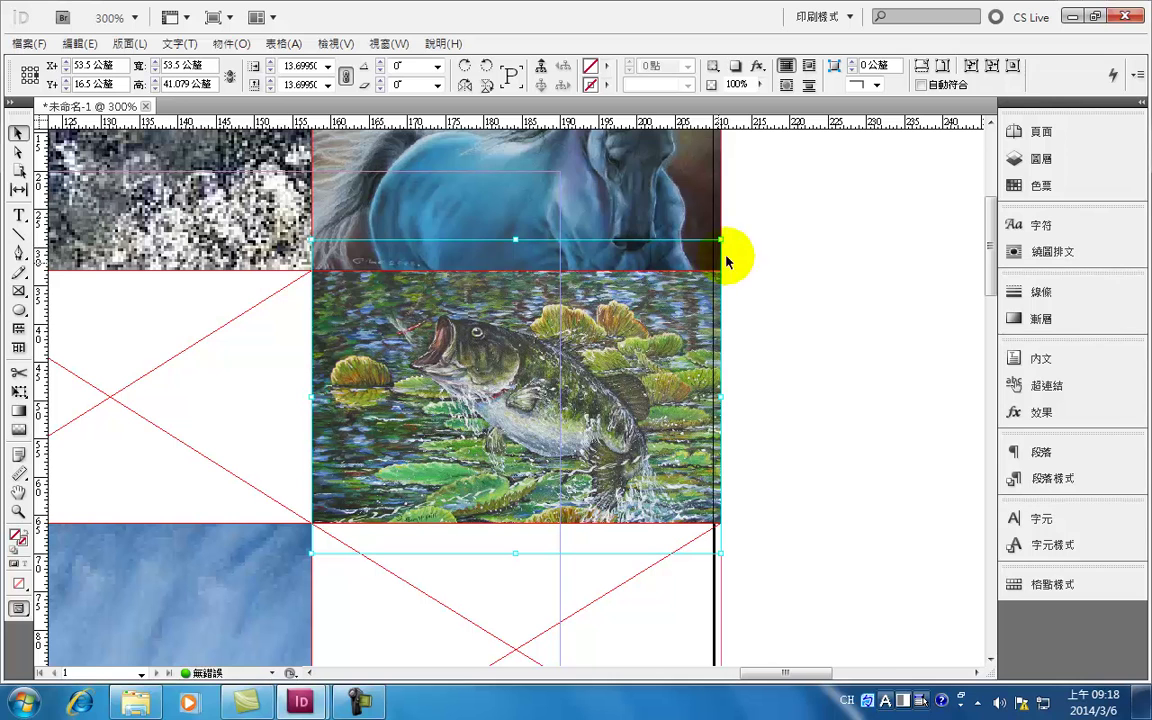
{"action": "left_click", "coordinate": [848, 347]}
{"action": "left_click", "coordinate": [638, 207]}
{"action": "key", "text": "Escape"}
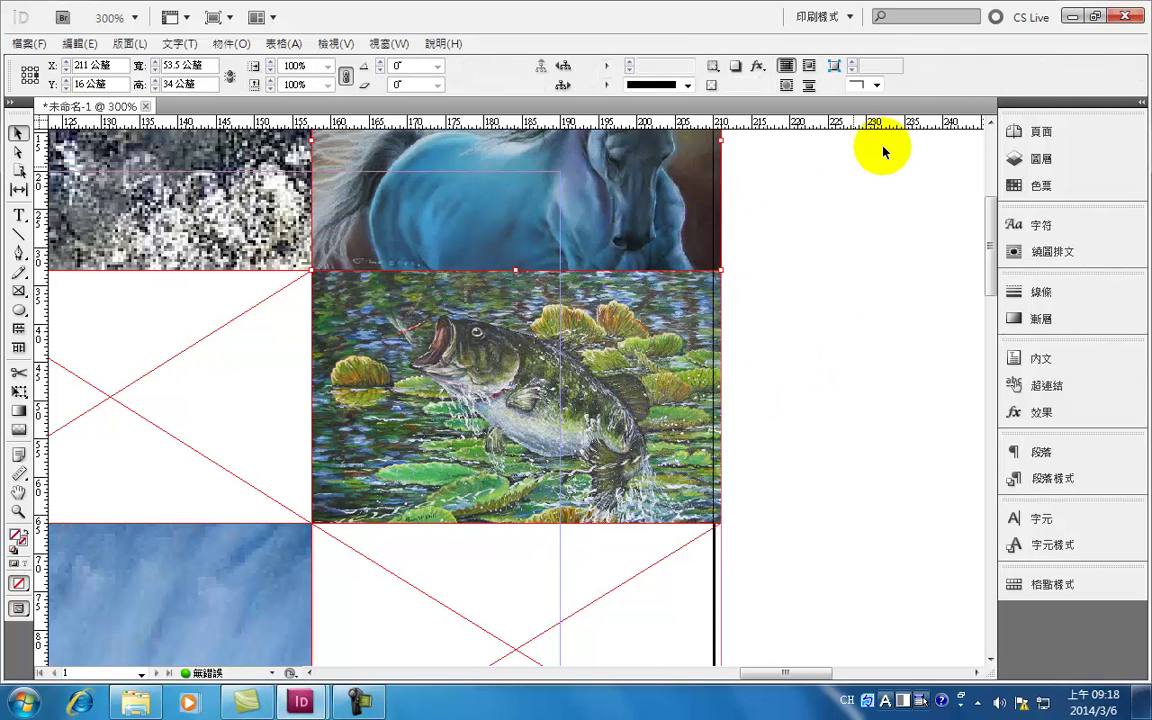
{"action": "left_click", "coordinate": [810, 298]}
{"action": "scroll", "coordinate": [558, 404], "scroll_direction": "up", "scroll_amount": 2}
{"action": "scroll", "coordinate": [558, 404], "scroll_direction": "left", "scroll_amount": 3}
{"action": "key", "text": "ctrl+minus"}
{"action": "key", "text": "ctrl+minus"}
{"action": "key", "text": "ctrl+minus"}
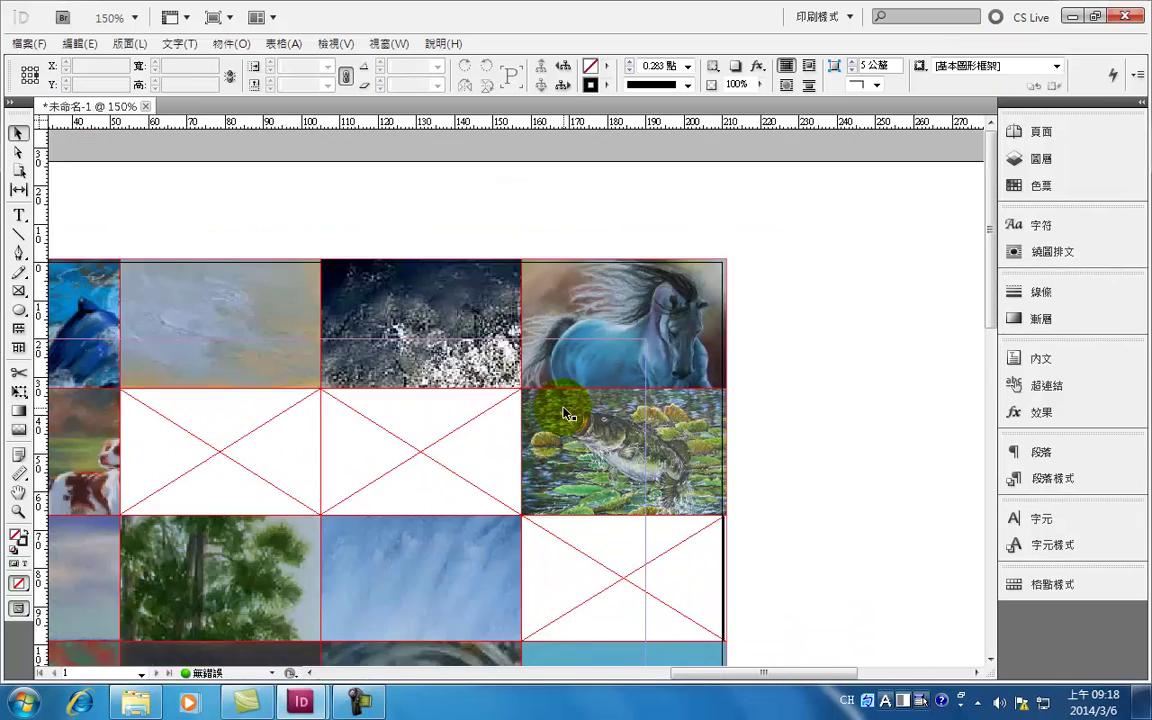
Select the first three image frames of row 1 together and centre the content in each frame.
{"action": "left_click_drag", "start_coordinate": [325, 395], "coordinate": [541, 298]}
{"action": "left_click", "coordinate": [274, 180]}
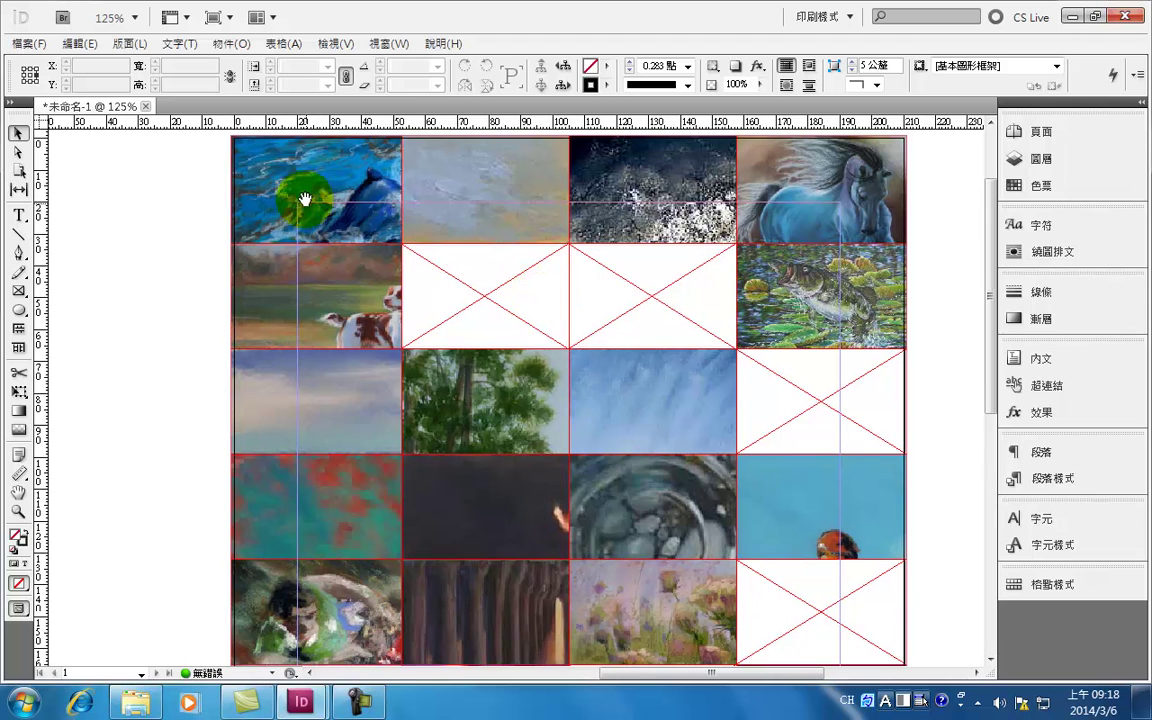
{"action": "left_click", "coordinate": [200, 192]}
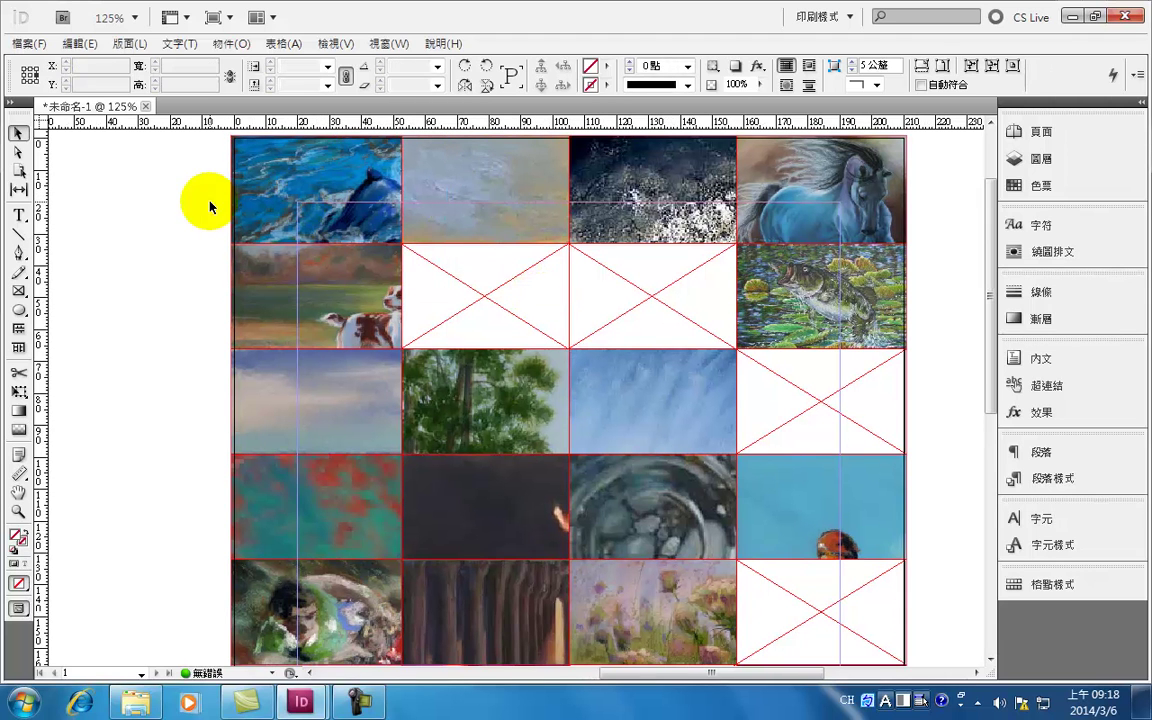
{"action": "left_click", "coordinate": [500, 228]}
{"action": "left_click", "coordinate": [306, 305]}
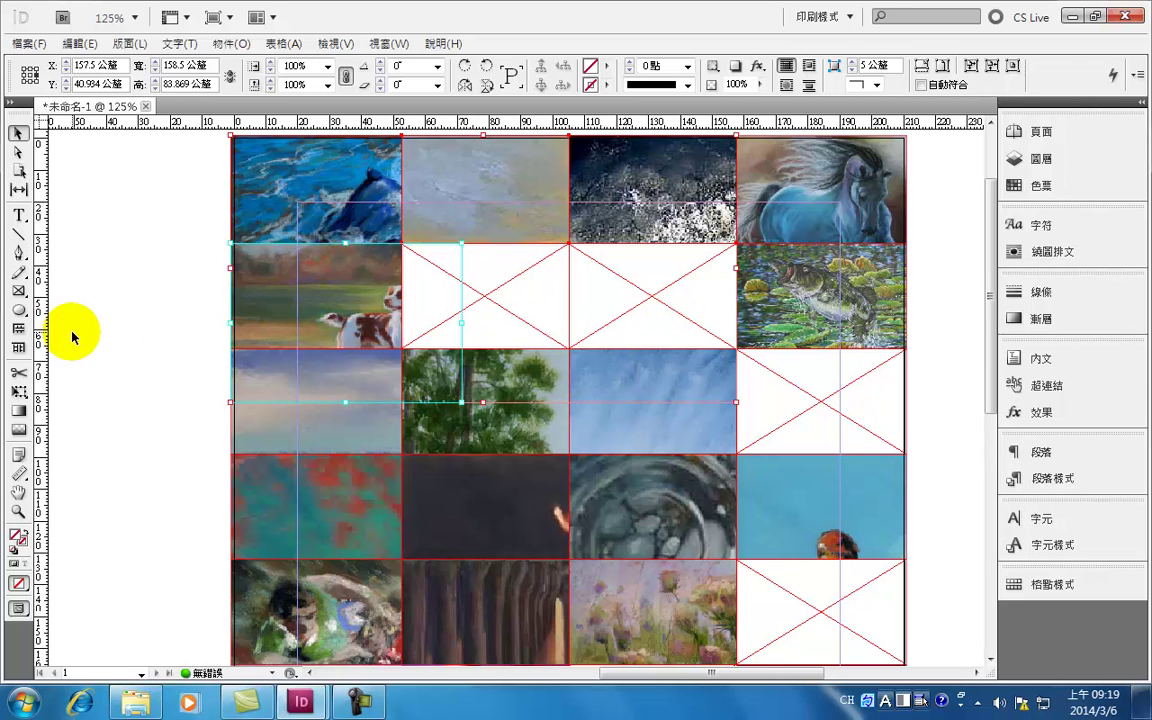
{"action": "left_click", "coordinate": [347, 202]}
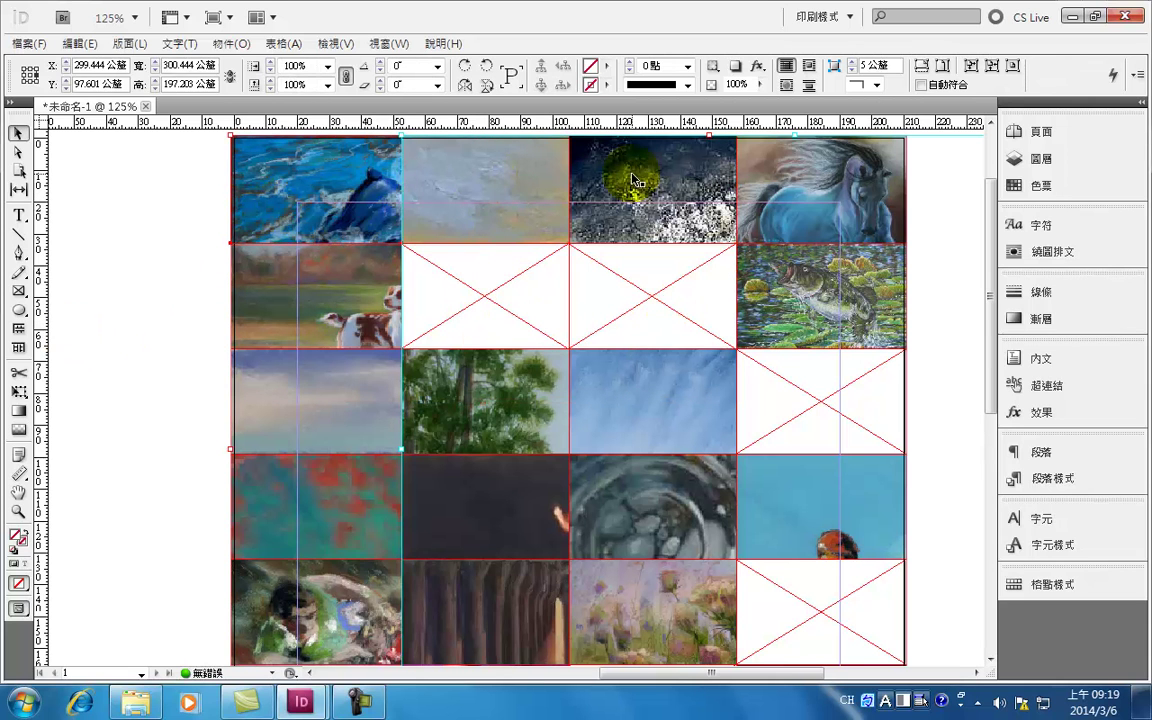
{"action": "left_click", "coordinate": [150, 178]}
{"action": "left_click_drag", "start_coordinate": [150, 178], "coordinate": [640, 182]}
{"action": "left_click", "coordinate": [920, 66]}
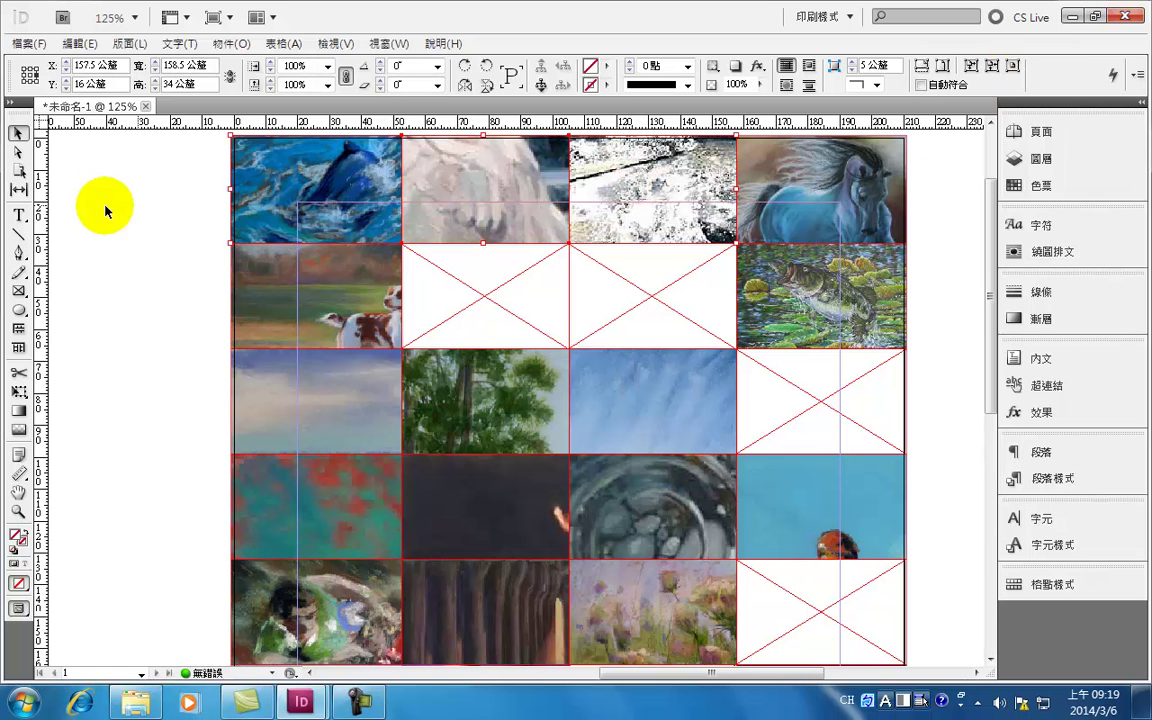
Fill the first three frames of row 1 proportionally with their images.
{"action": "left_click", "coordinate": [146, 177]}
{"action": "left_click", "coordinate": [326, 180]}
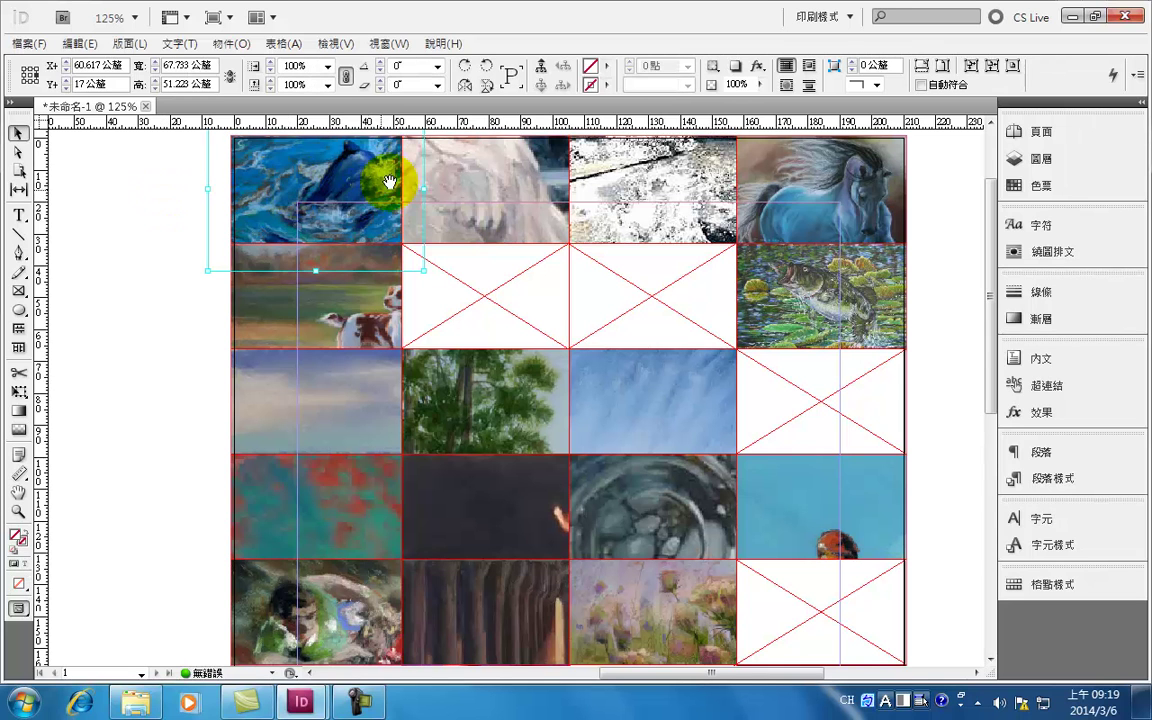
{"action": "left_click", "coordinate": [95, 192]}
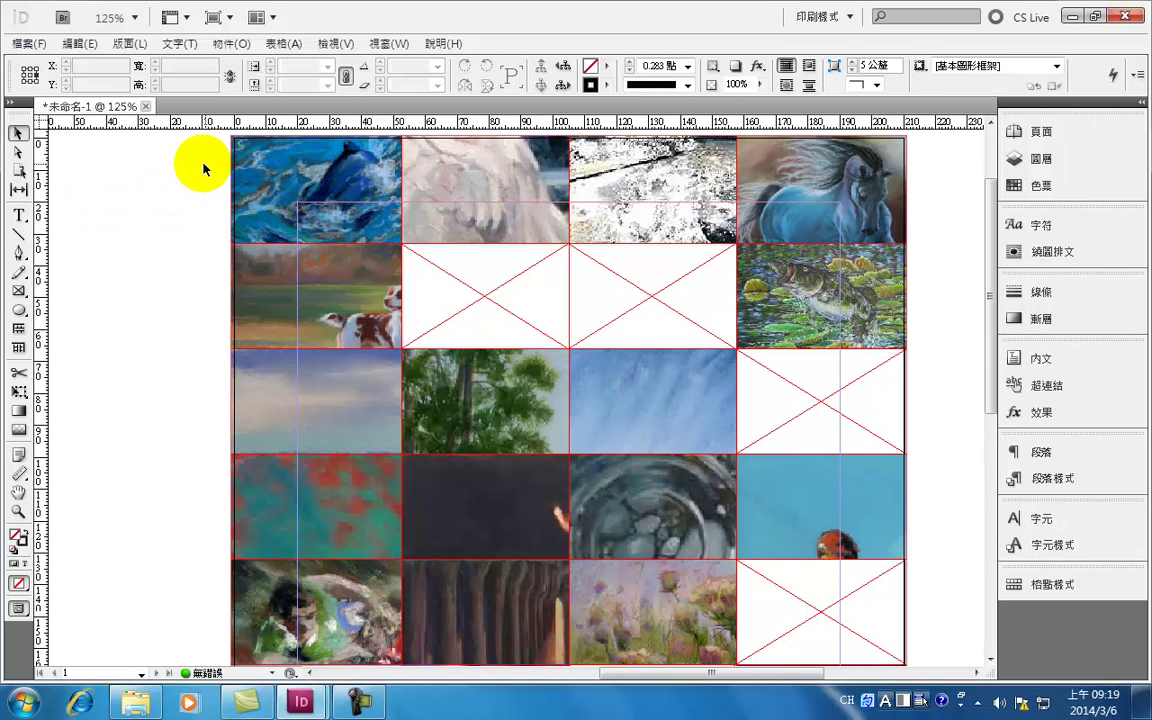
{"action": "left_click_drag", "start_coordinate": [150, 168], "coordinate": [663, 199]}
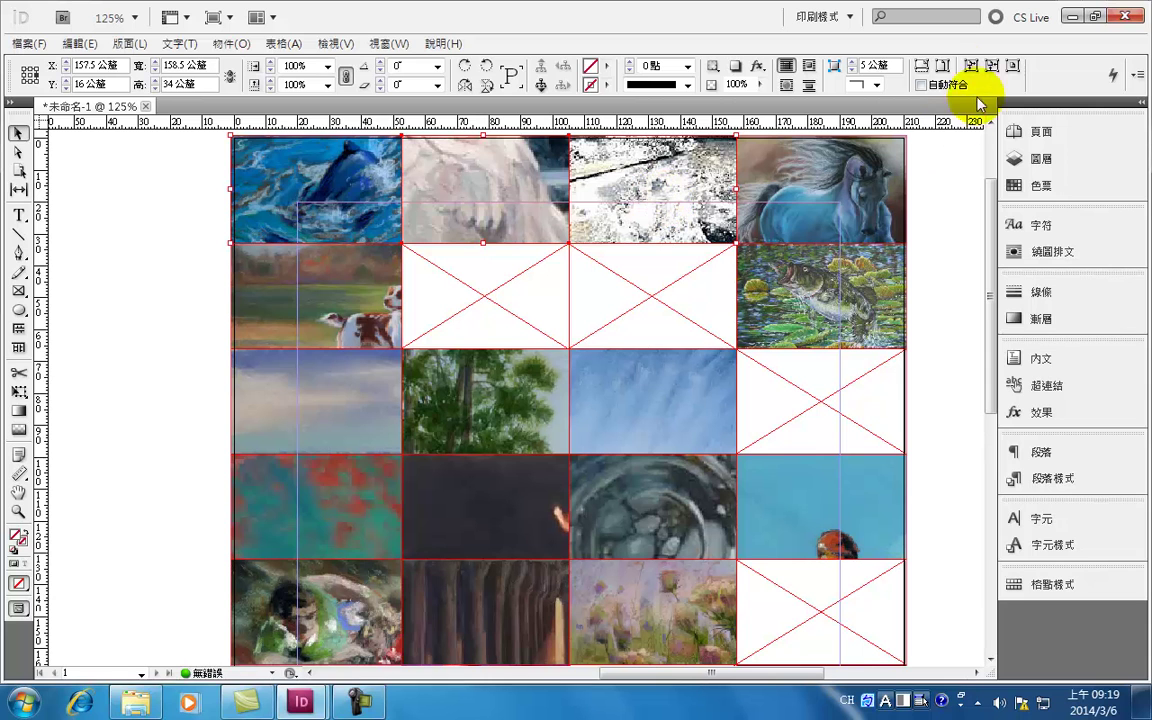
{"action": "left_click", "coordinate": [918, 63]}
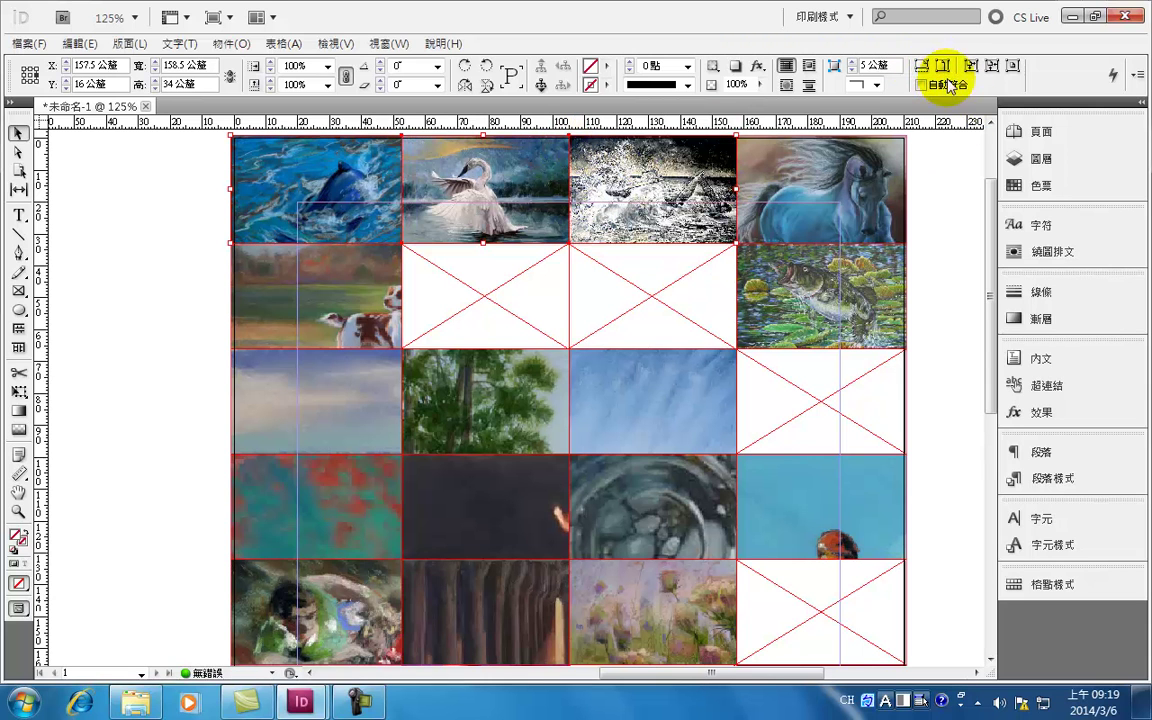
{"action": "left_click", "coordinate": [165, 312]}
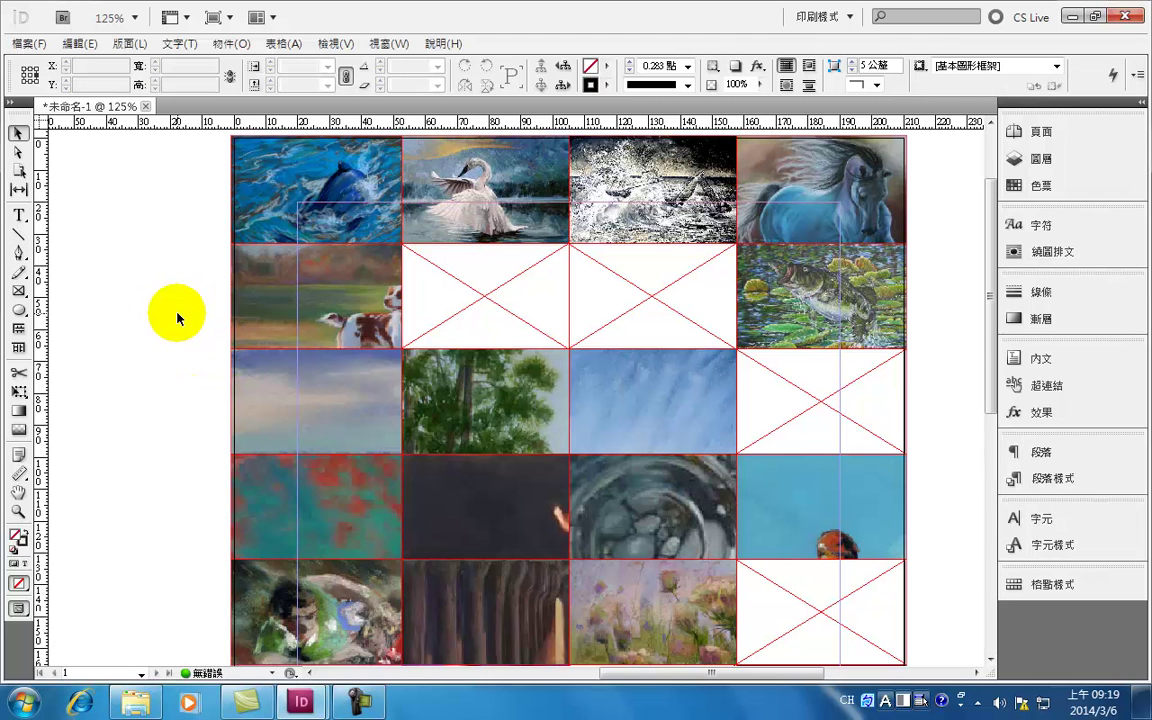
Select the first-column frames from row 2 down to row 7 and fill them proportionally with their images.
{"action": "key", "text": "ctrl+minus"}
{"action": "key", "text": "ctrl+minus"}
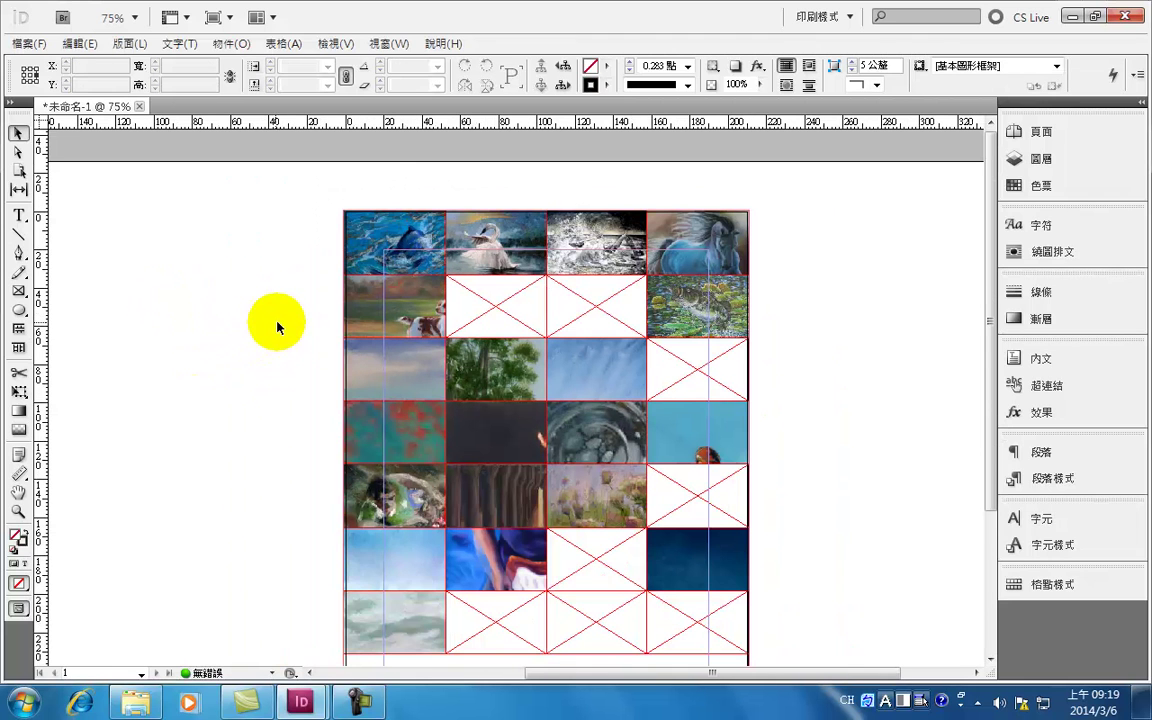
{"action": "left_click_drag", "start_coordinate": [280, 320], "coordinate": [365, 656]}
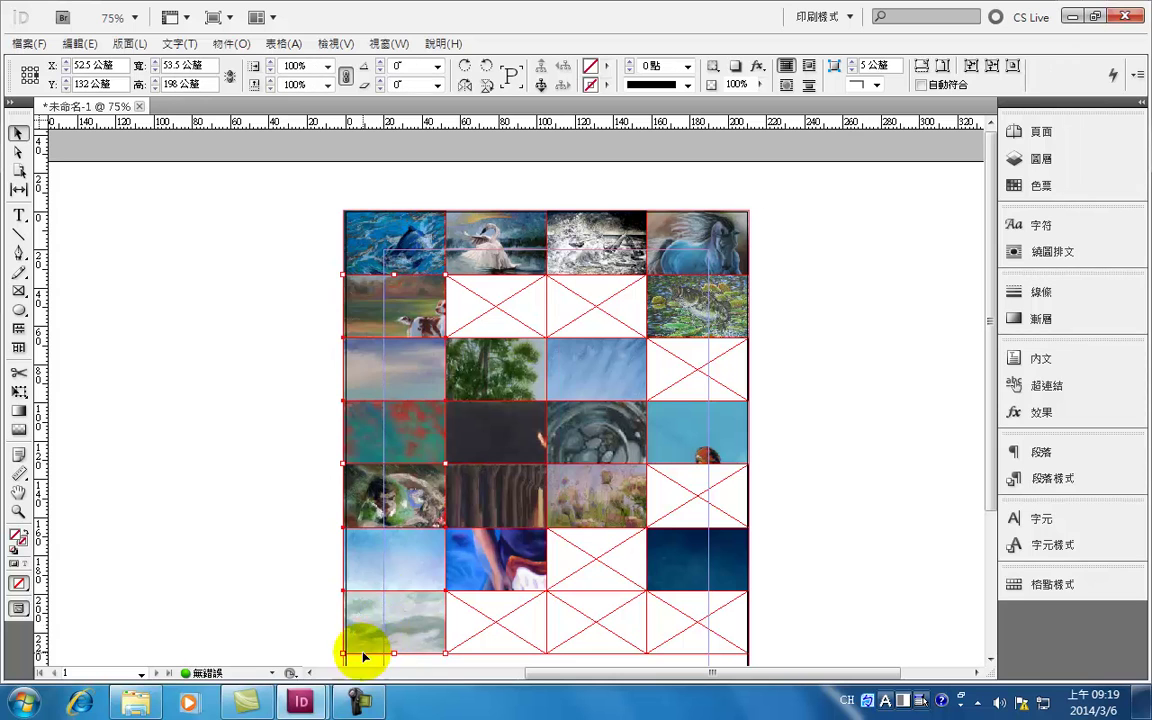
{"action": "left_click", "coordinate": [921, 65]}
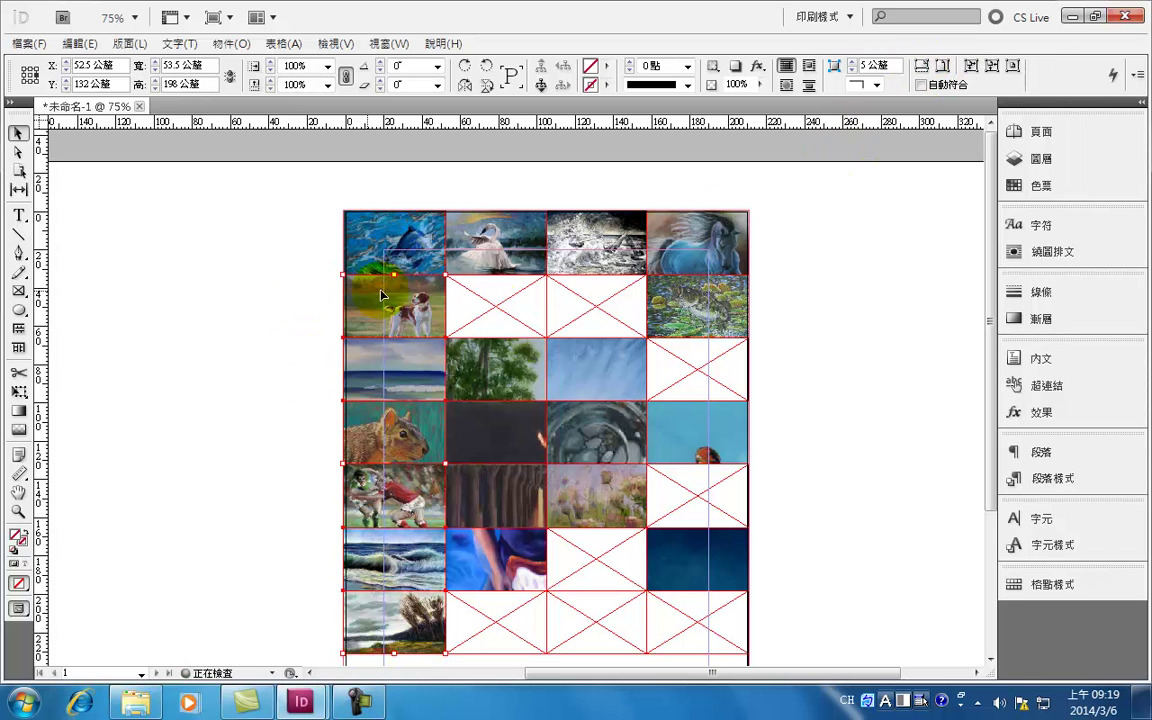
{"action": "left_click", "coordinate": [530, 372]}
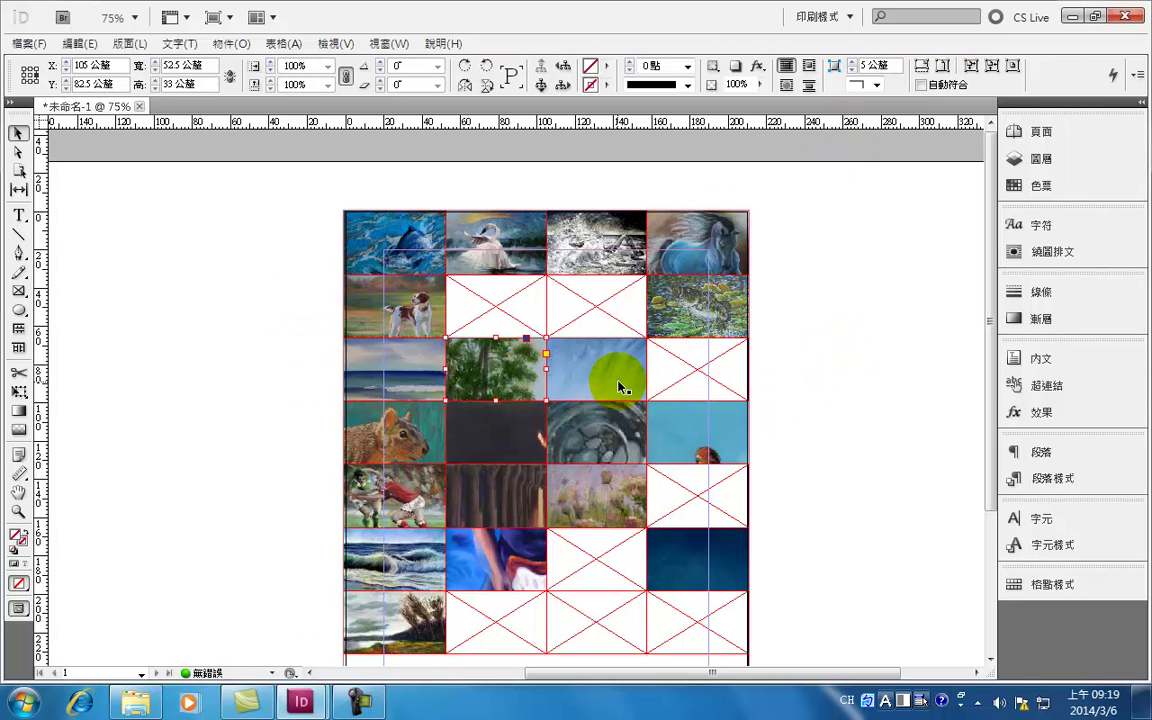
{"action": "left_click", "coordinate": [817, 350]}
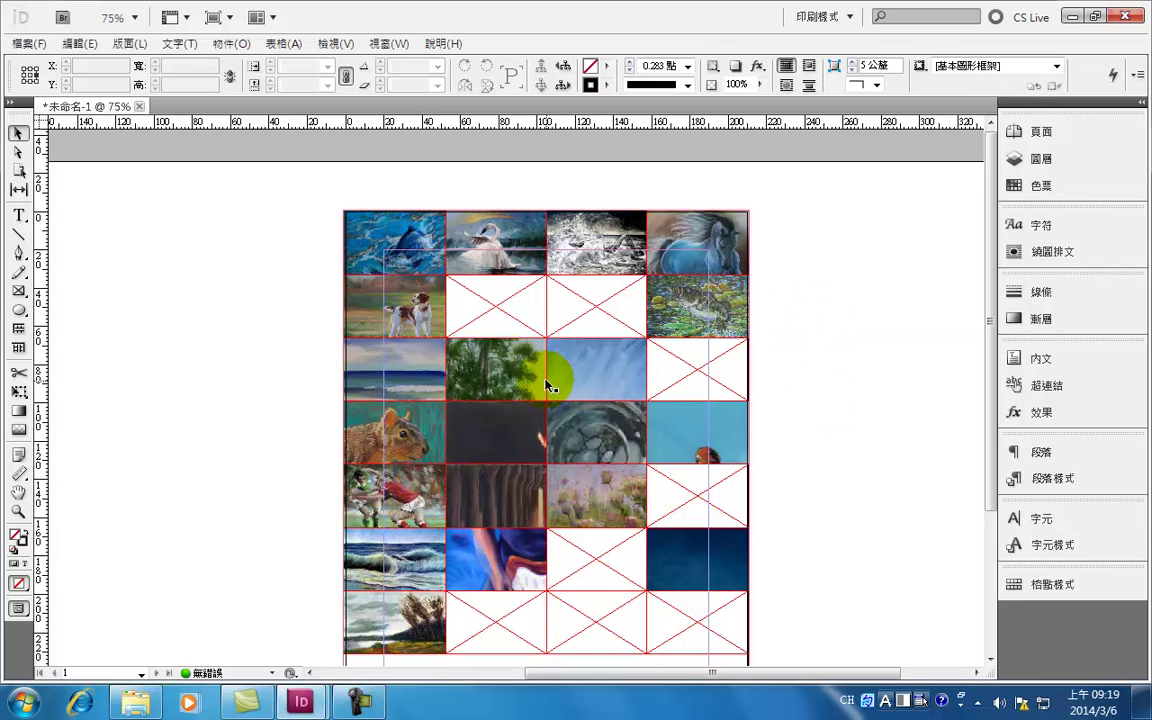
{"action": "left_click", "coordinate": [589, 431]}
{"action": "left_click", "coordinate": [823, 296]}
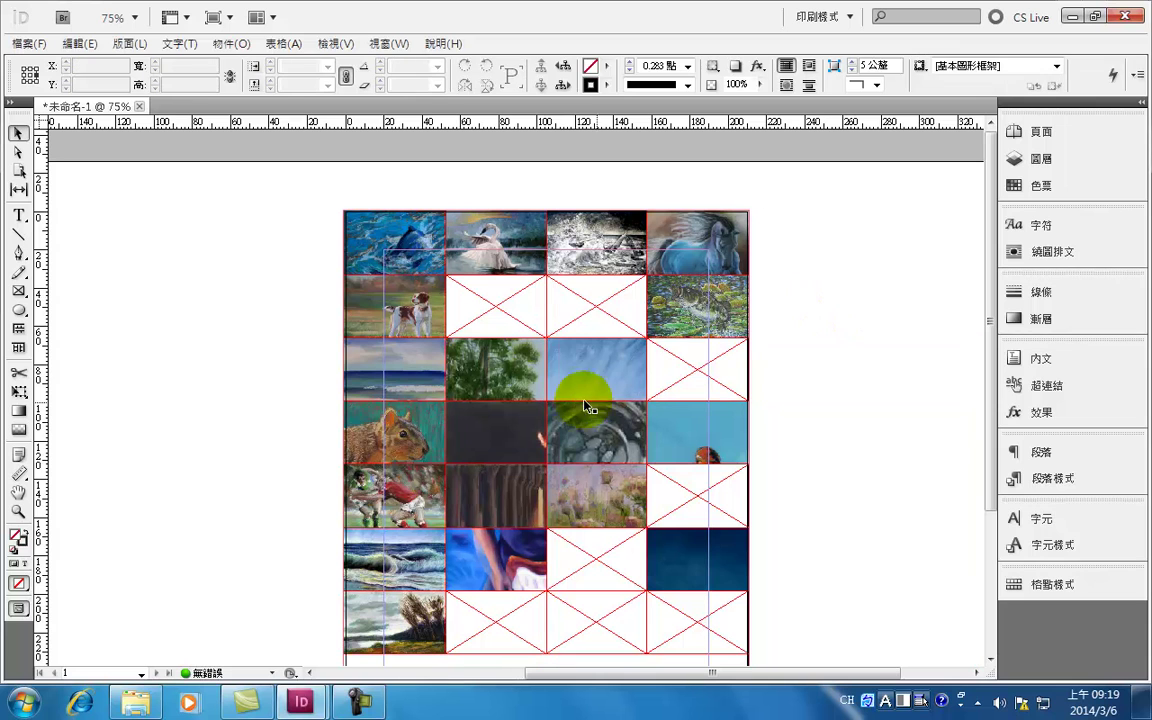
{"action": "left_click", "coordinate": [515, 360]}
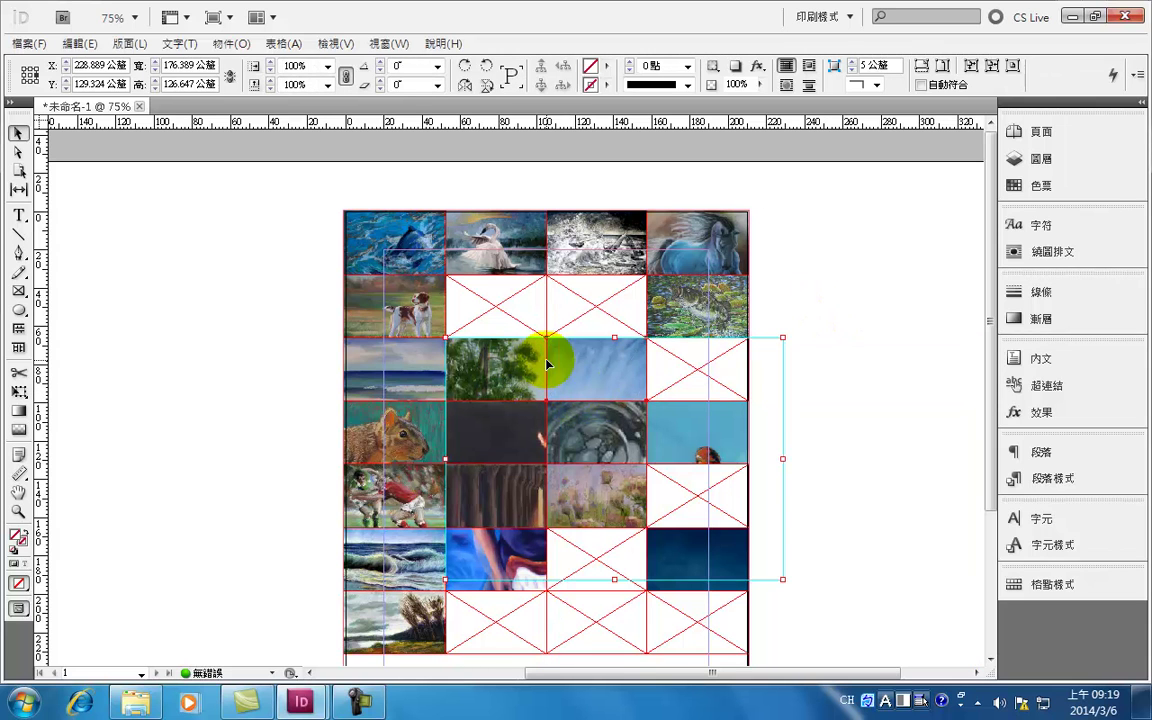
{"action": "left_click", "coordinate": [850, 288]}
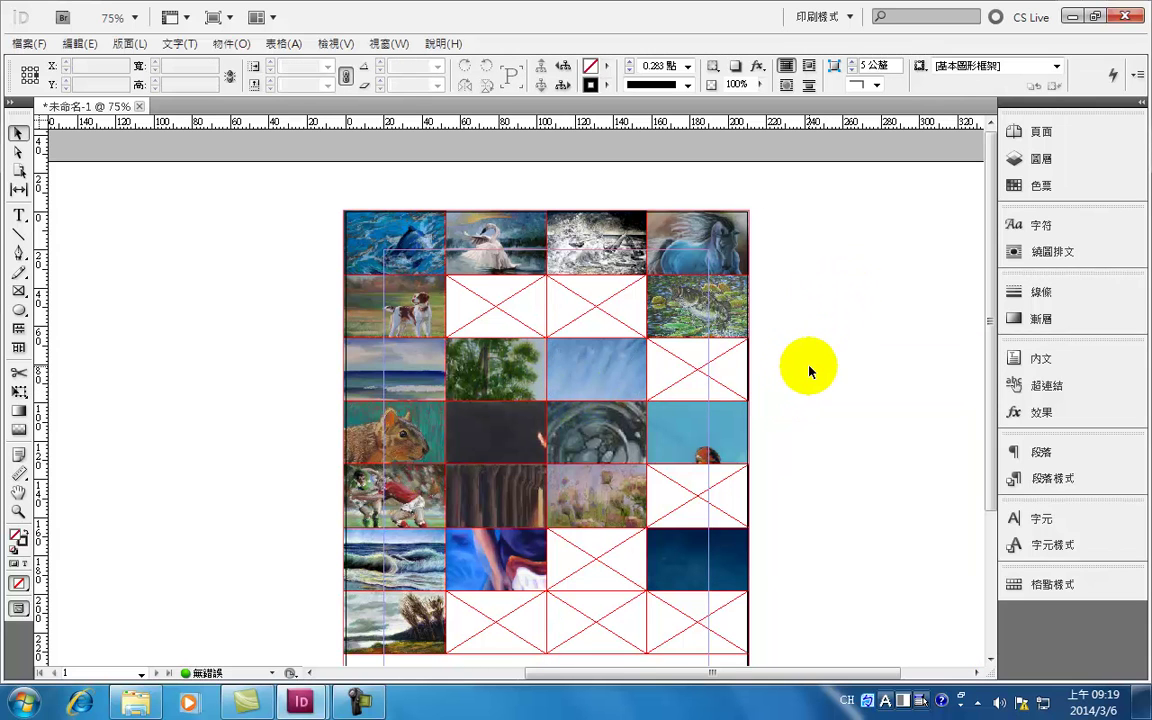
Fill the fourth frames of row 6 and row 4 proportionally with their images.
{"action": "scroll", "coordinate": [818, 465], "scroll_direction": "down", "scroll_amount": 3}
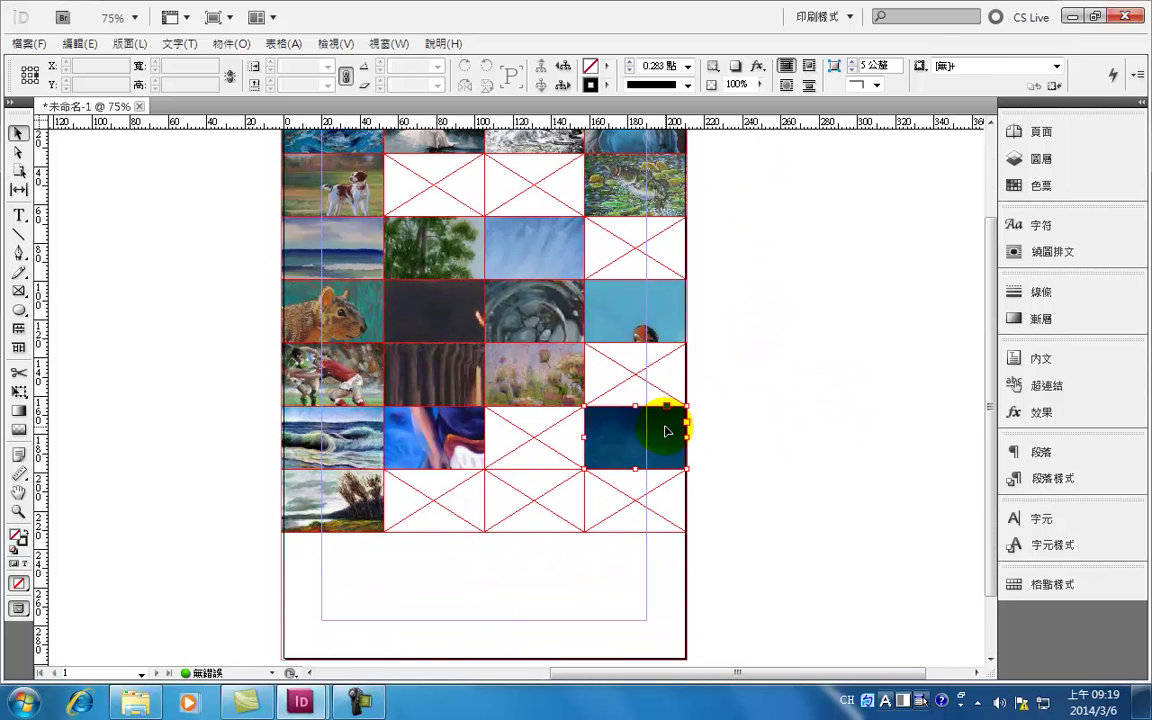
{"action": "left_click", "coordinate": [746, 411]}
{"action": "left_click", "coordinate": [670, 430]}
{"action": "left_click", "coordinate": [921, 65]}
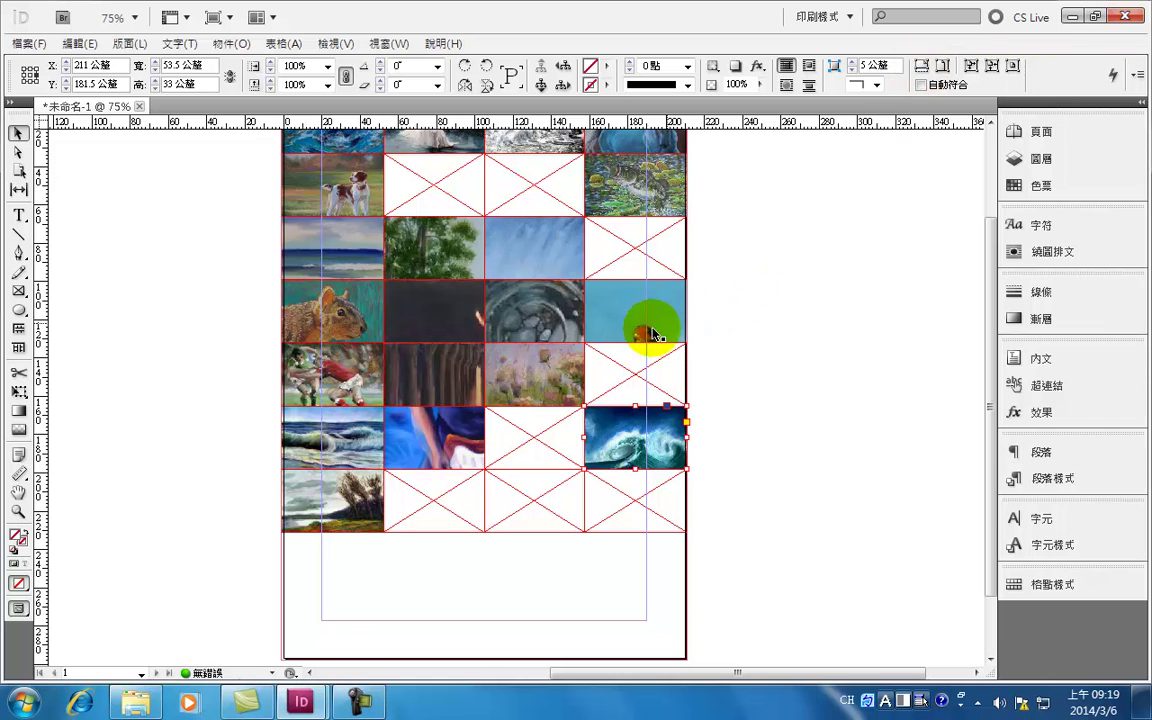
{"action": "left_click", "coordinate": [921, 65]}
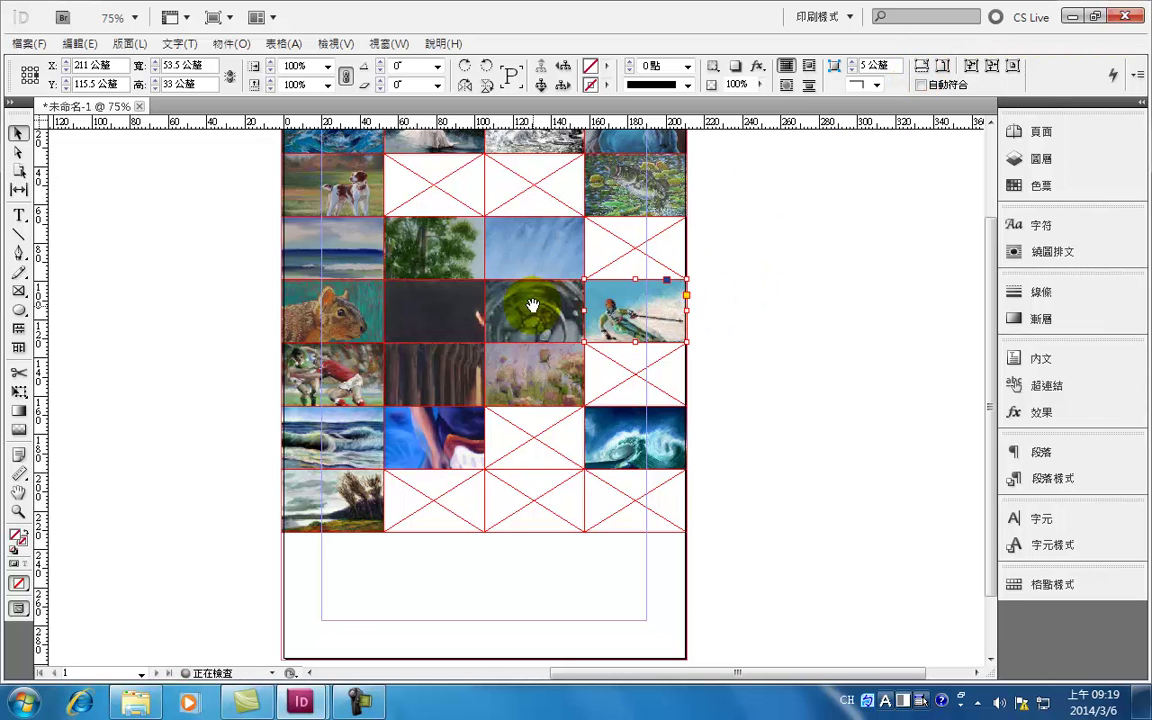
Fill row 3's second and third frames and the third frames of rows 4 and 5 proportionally with their images.
{"action": "left_click", "coordinate": [486, 282]}
{"action": "left_click", "coordinate": [487, 288]}
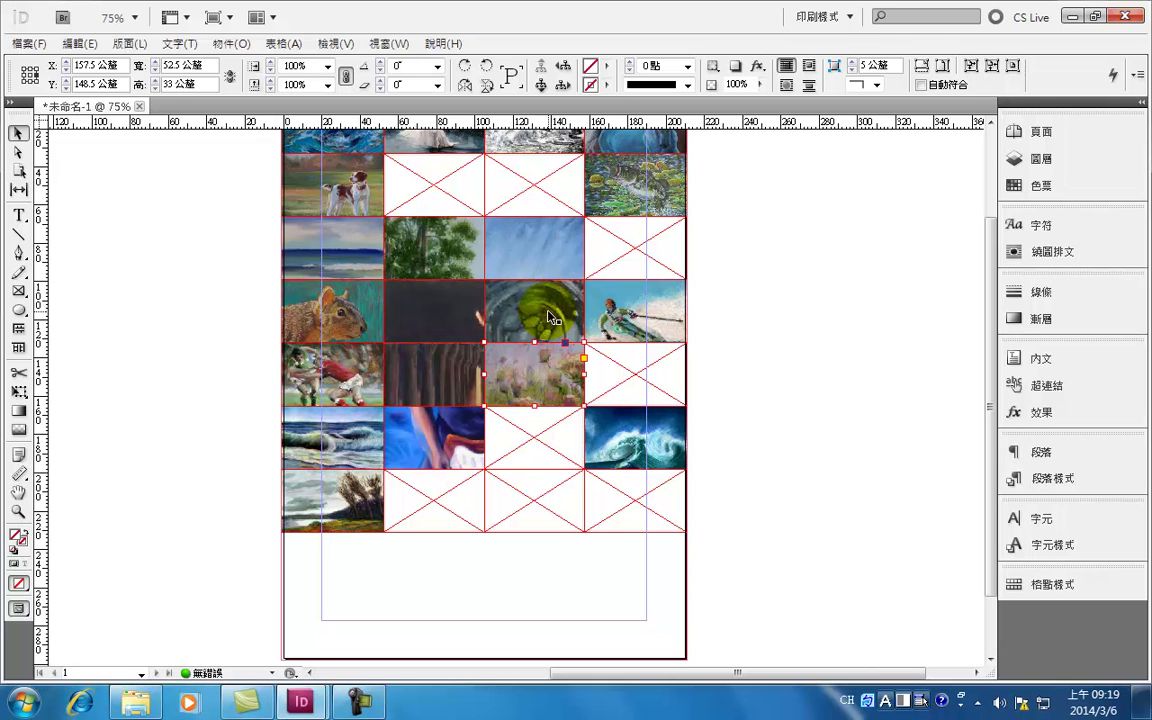
{"action": "left_click", "coordinate": [549, 318], "text": "shift"}
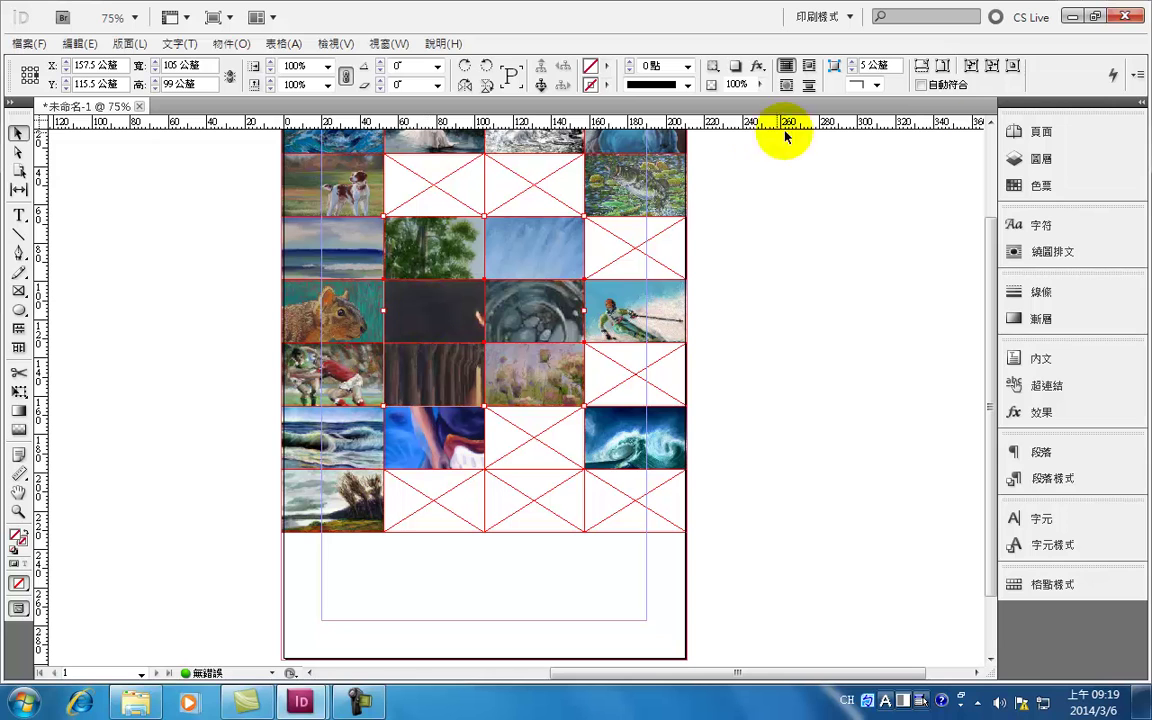
{"action": "left_click", "coordinate": [921, 64]}
{"action": "left_click", "coordinate": [779, 265]}
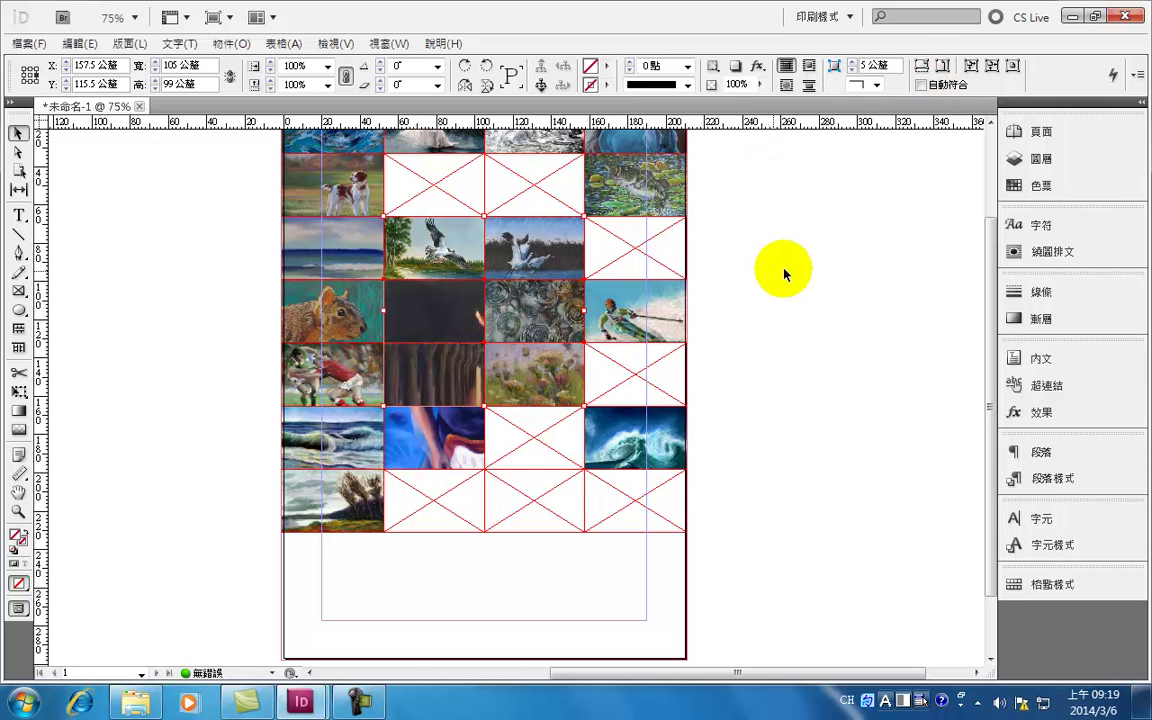
Select the second frames of rows 4, 5 and 6 and fill them proportionally with their images.
{"action": "left_click", "coordinate": [416, 316]}
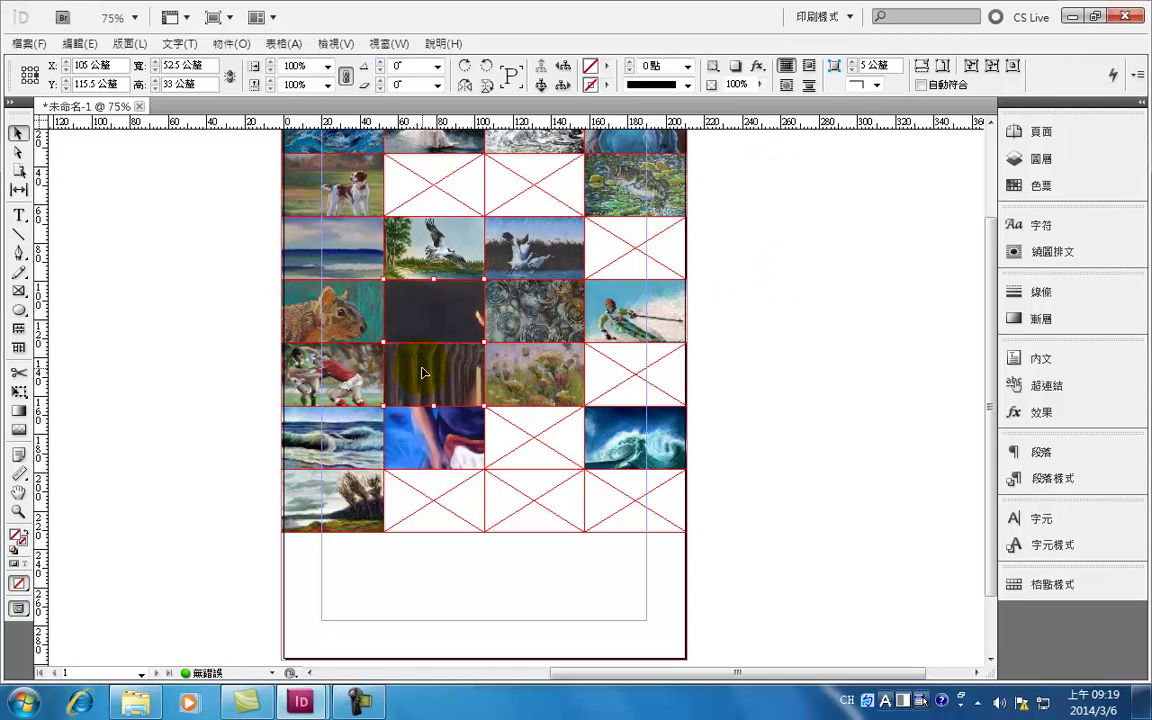
{"action": "left_click", "coordinate": [415, 428], "text": "shift"}
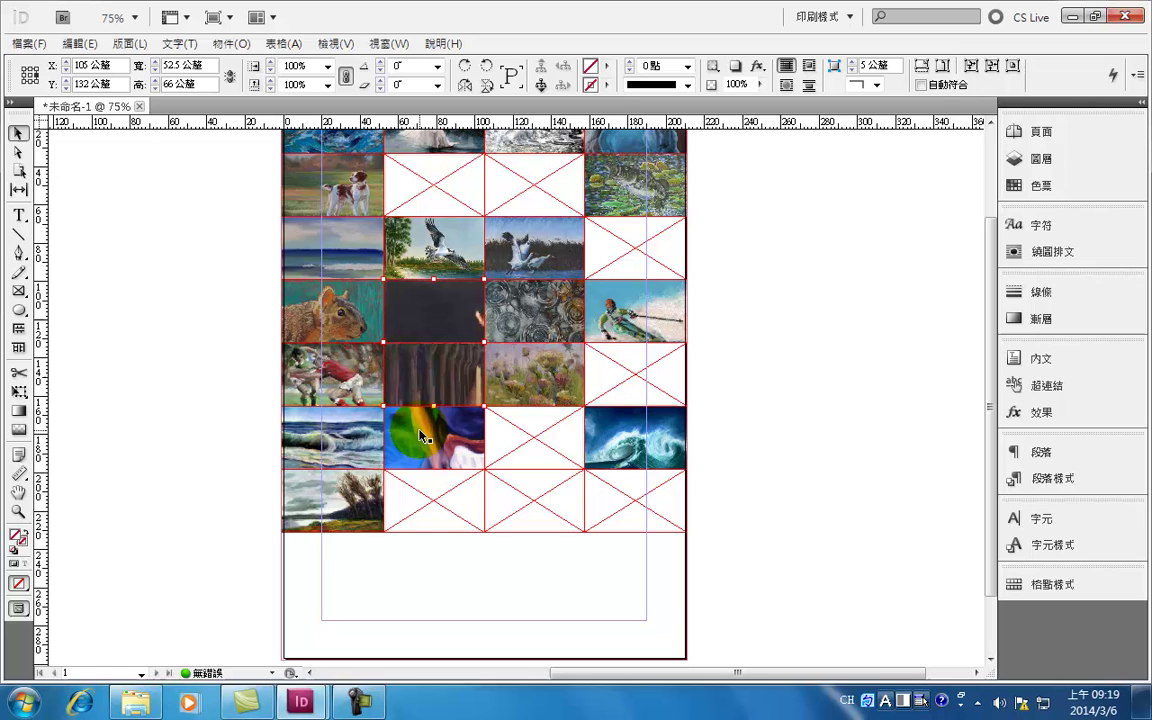
{"action": "left_click", "coordinate": [921, 64]}
{"action": "left_click", "coordinate": [758, 290]}
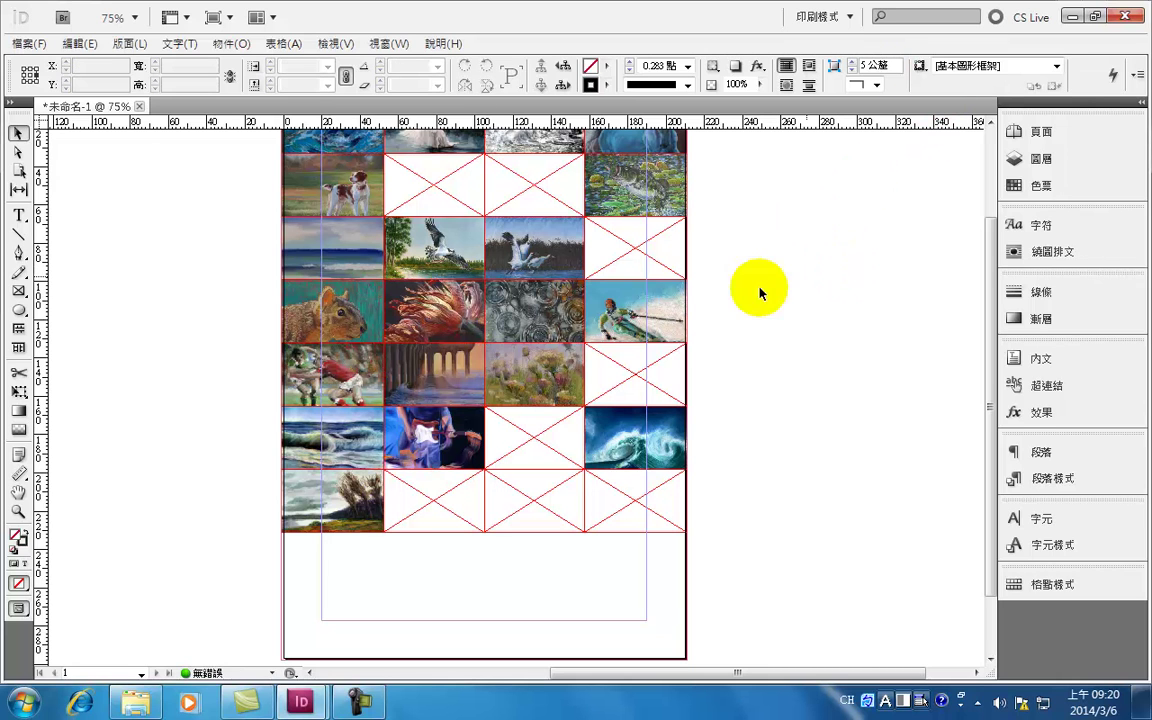
Reapply the proportional fill to the skier image's frame in row 4.
{"action": "left_click", "coordinate": [614, 307]}
{"action": "left_click", "coordinate": [921, 64]}
{"action": "left_click", "coordinate": [752, 365]}
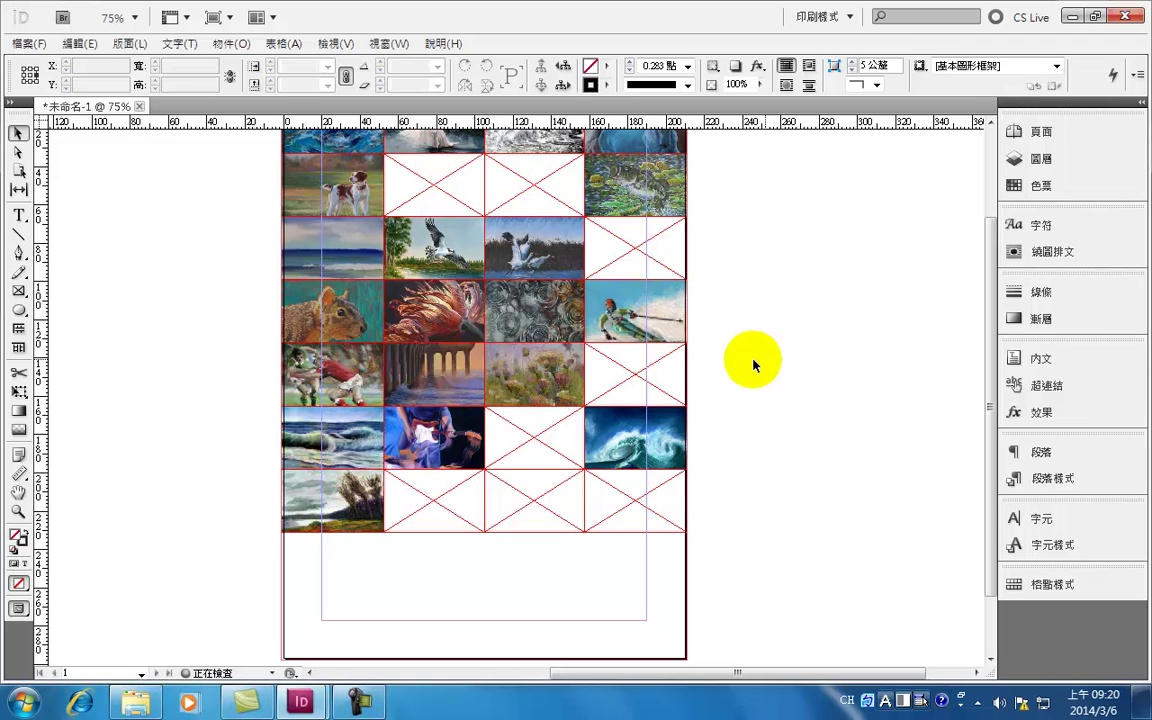
Delete row 7's empty third frame and double row 6's third frame from its top edge to a height of 66 mm.
{"action": "left_click_drag", "start_coordinate": [823, 244], "coordinate": [761, 264]}
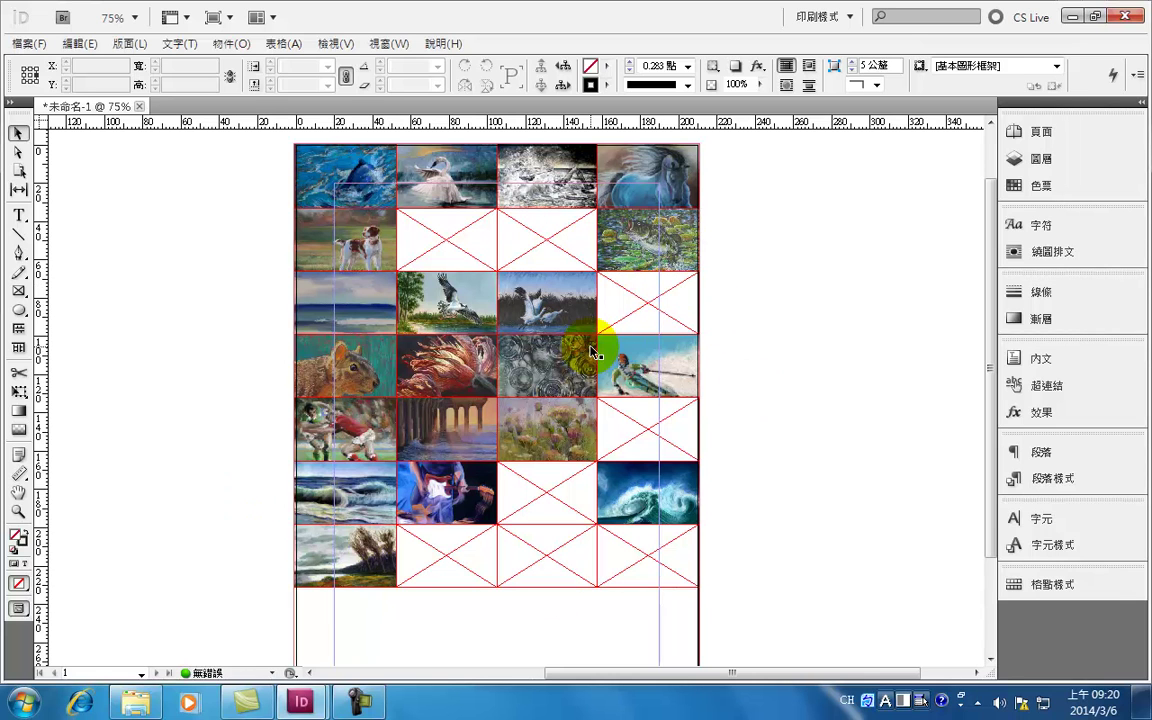
{"action": "left_click", "coordinate": [549, 561]}
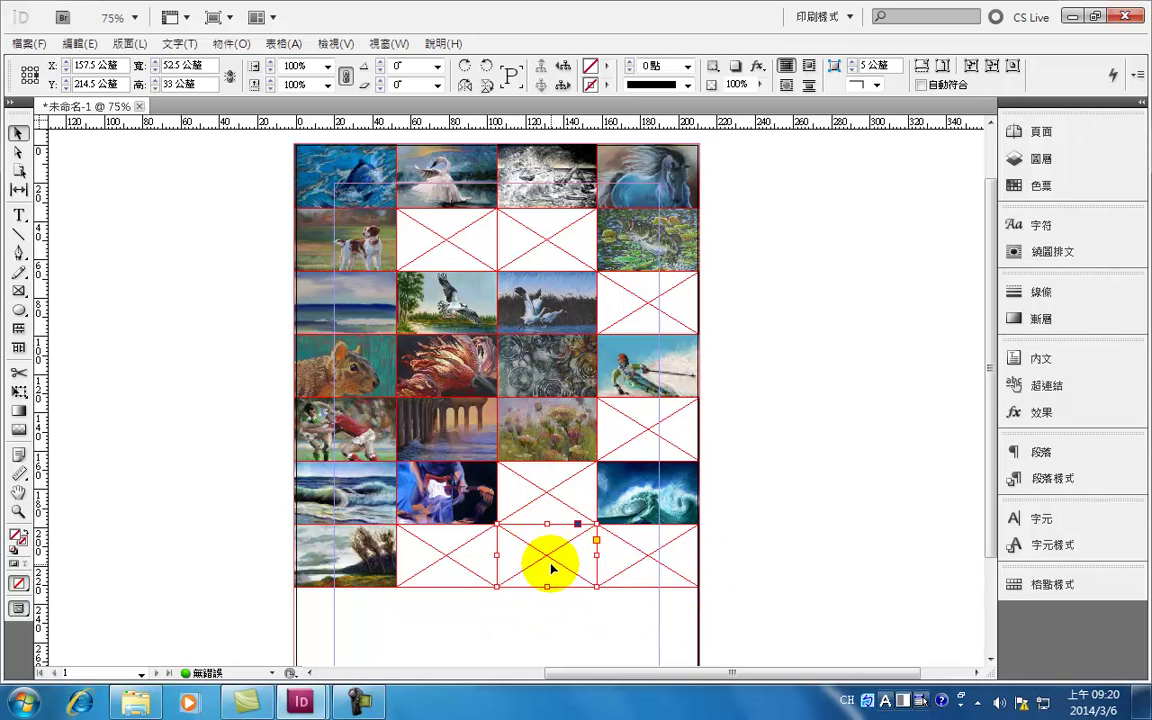
{"action": "left_click_drag", "start_coordinate": [549, 583], "coordinate": [547, 493]}
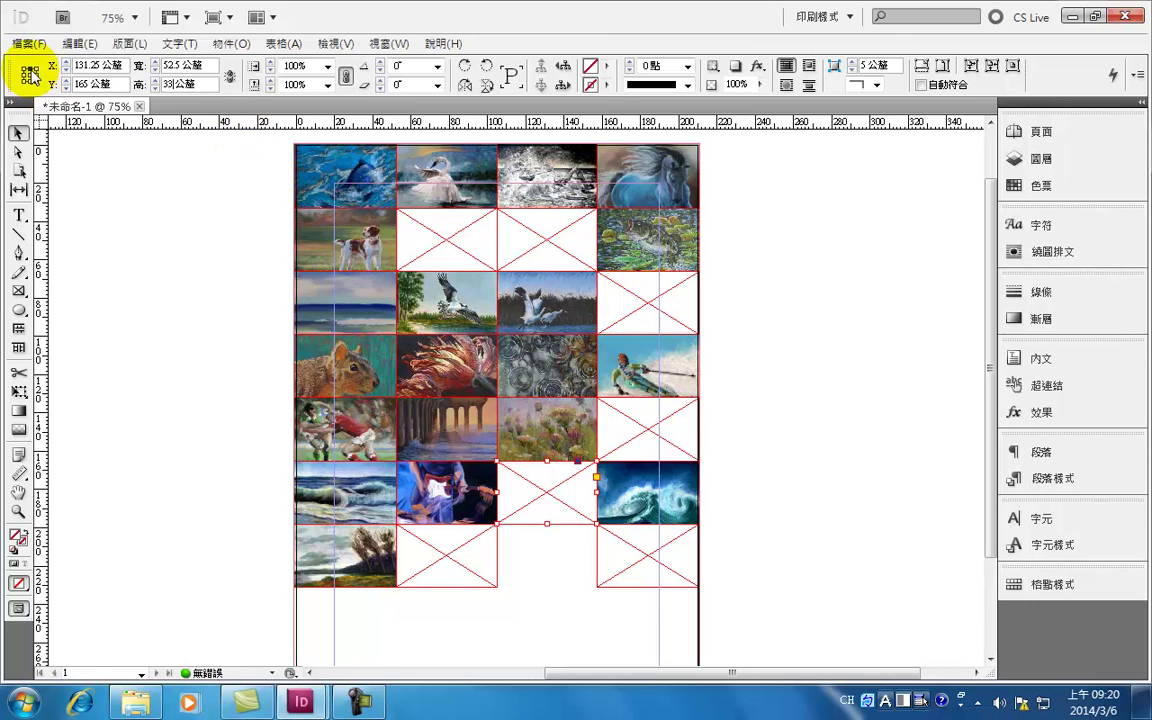
{"action": "left_click", "coordinate": [556, 460]}
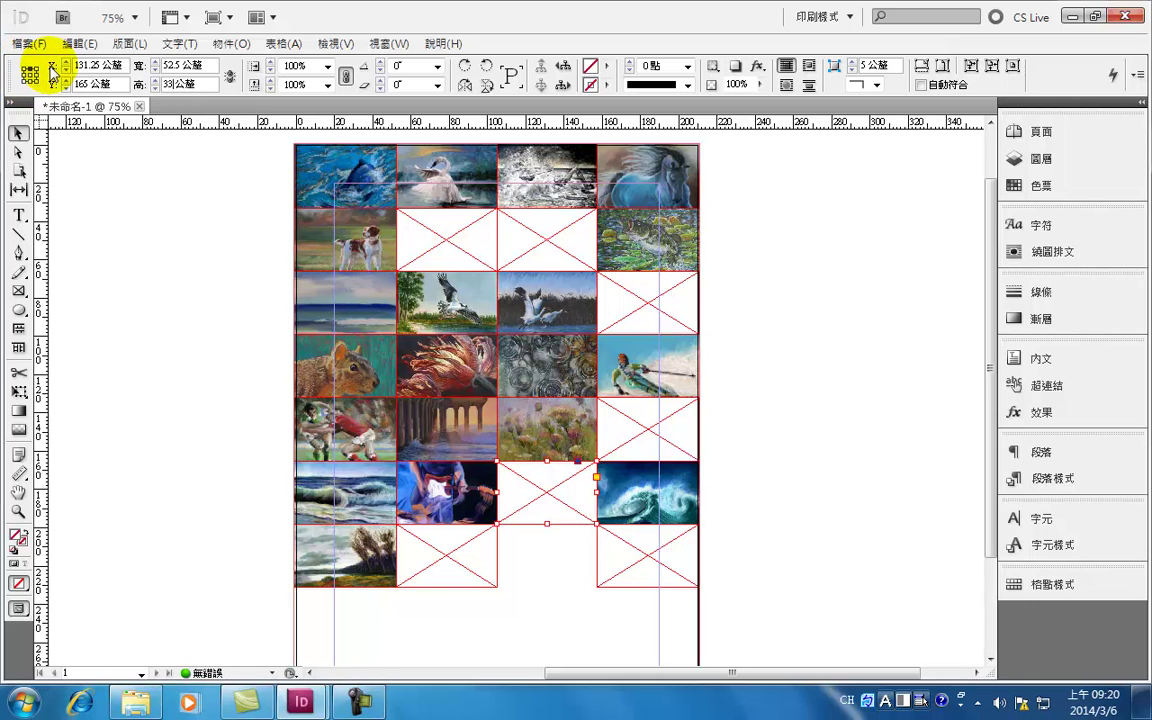
{"action": "type", "text": "*2"}
{"action": "key", "text": "Return"}
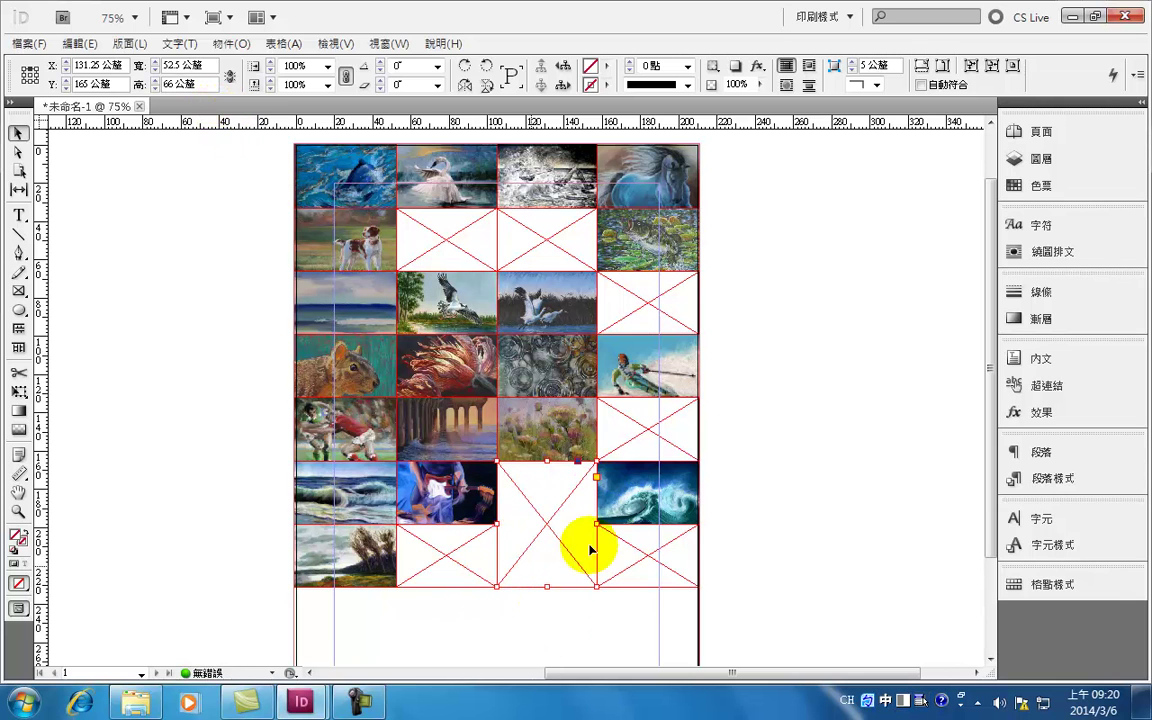
Place pastel_06.jpg in the double-height third frame of row 6 and fill the frame proportionally.
{"action": "left_click", "coordinate": [28, 43]}
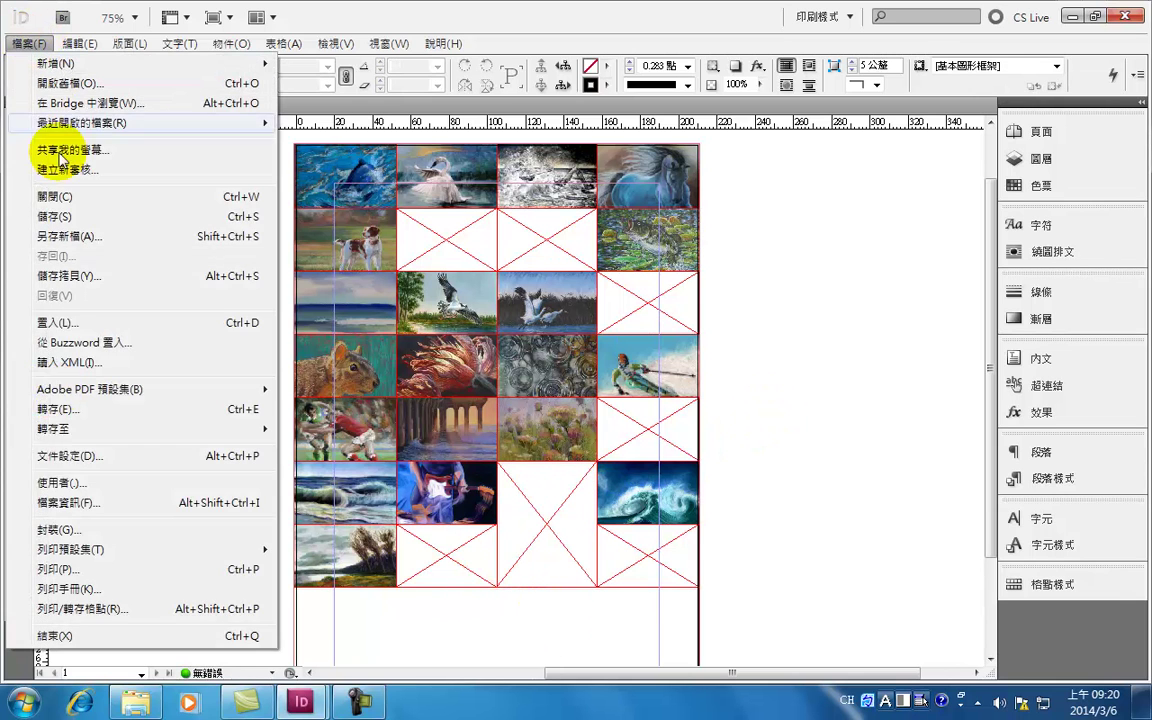
{"action": "left_click", "coordinate": [60, 323]}
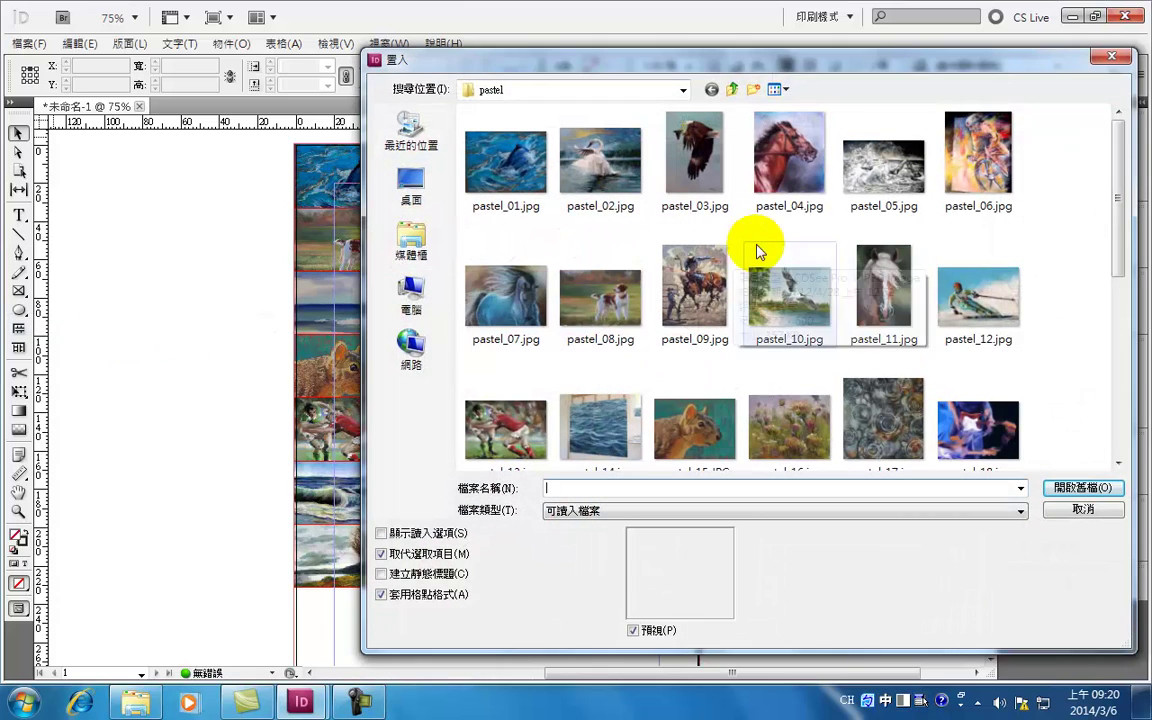
{"action": "left_click", "coordinate": [1000, 160]}
{"action": "left_click", "coordinate": [1087, 488]}
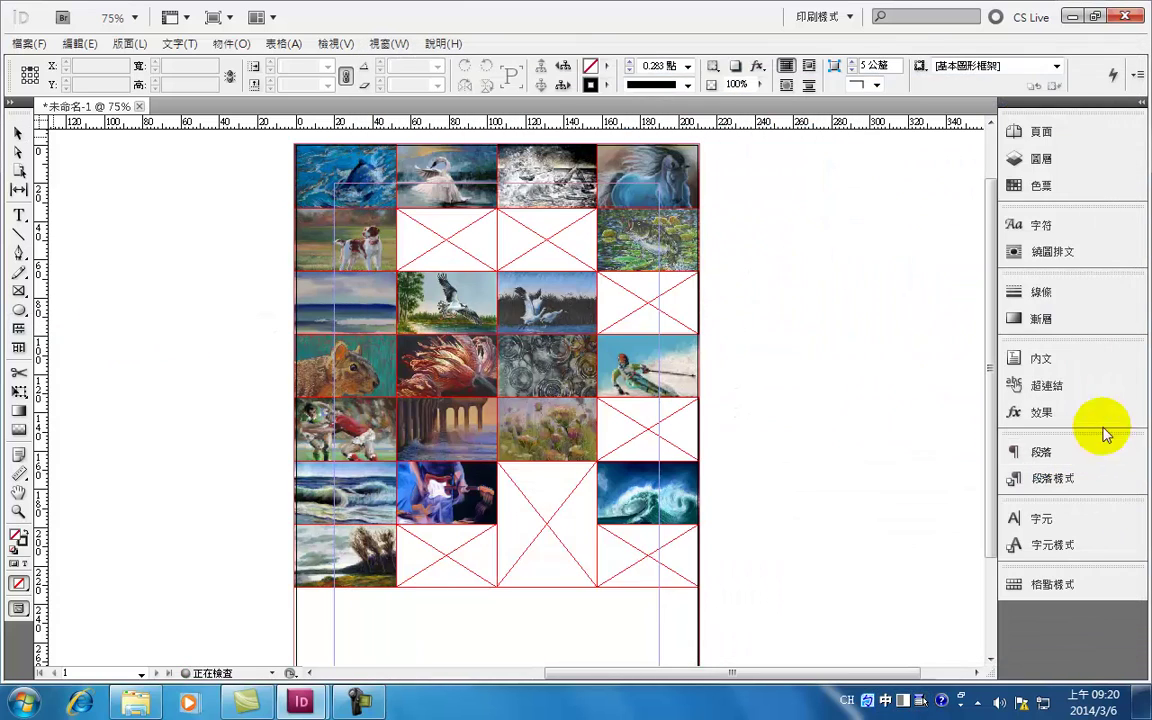
{"action": "left_click", "coordinate": [548, 500]}
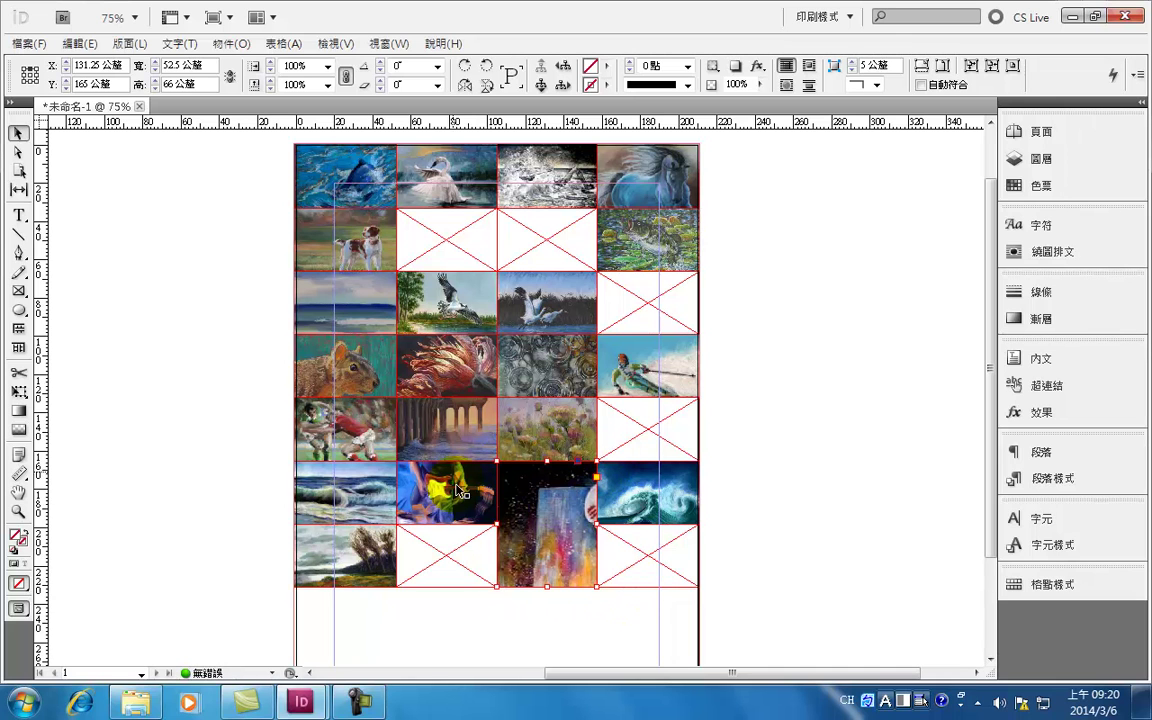
{"action": "left_click", "coordinate": [943, 67]}
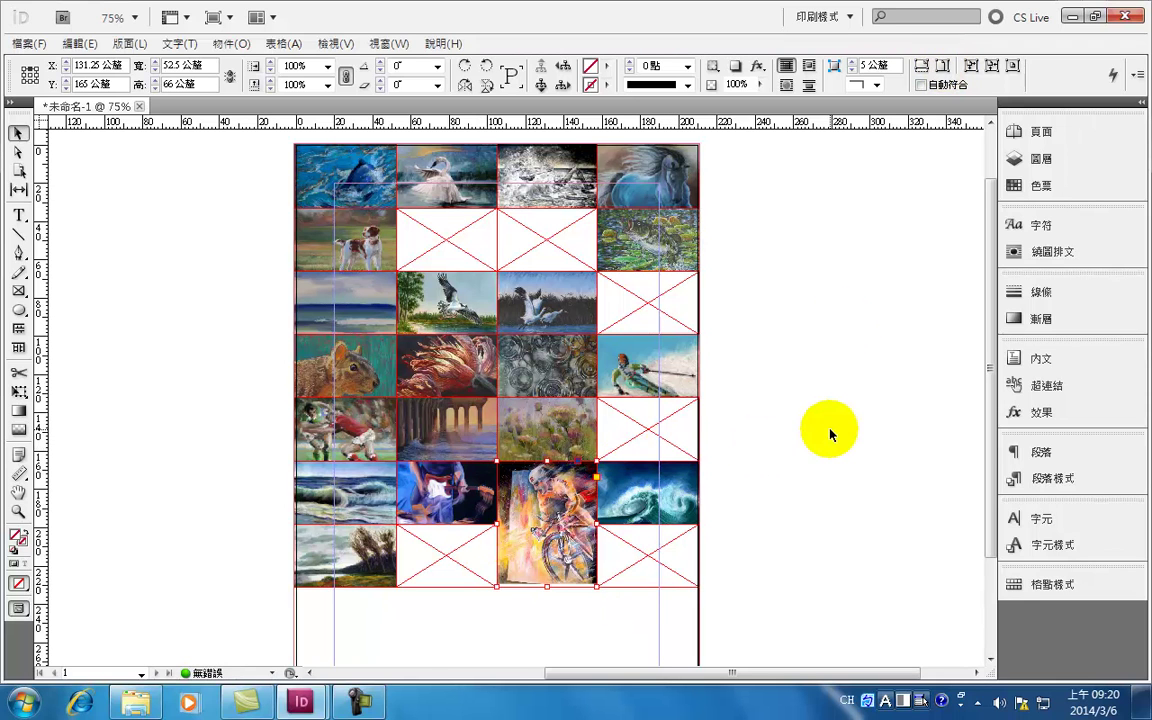
{"action": "left_click", "coordinate": [829, 433]}
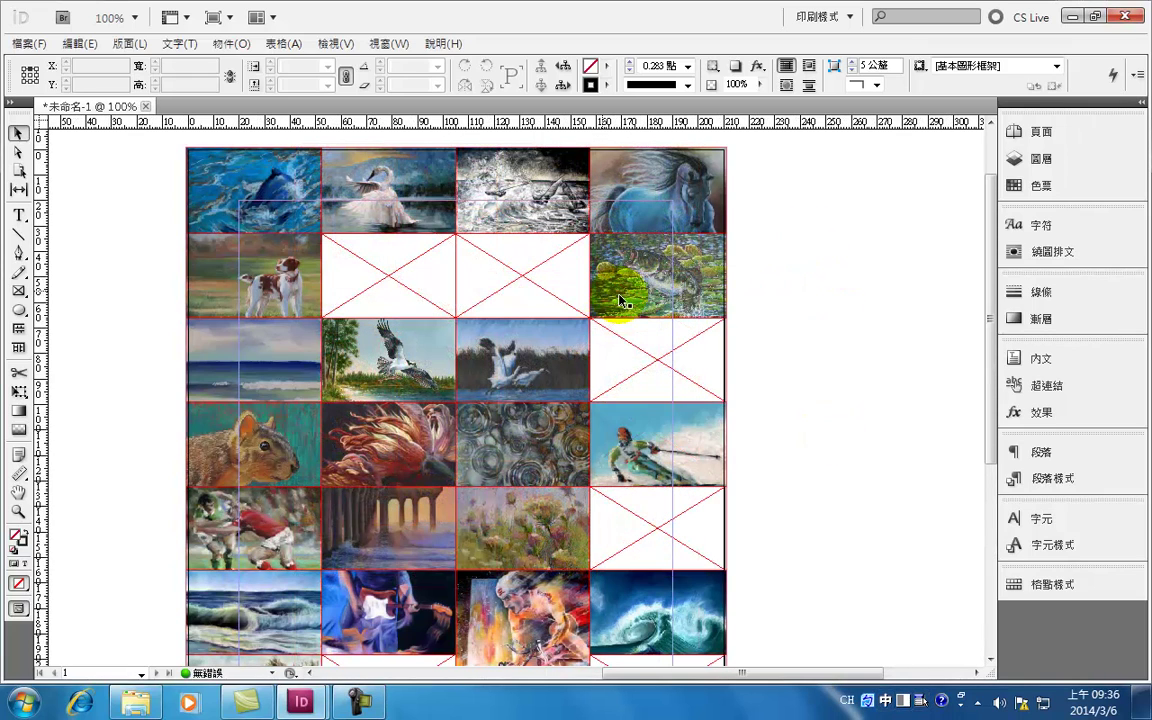
Delete row 2's fourth frame and row 3's third and fourth frames.
{"action": "left_click_drag", "start_coordinate": [763, 381], "coordinate": [887, 321]}
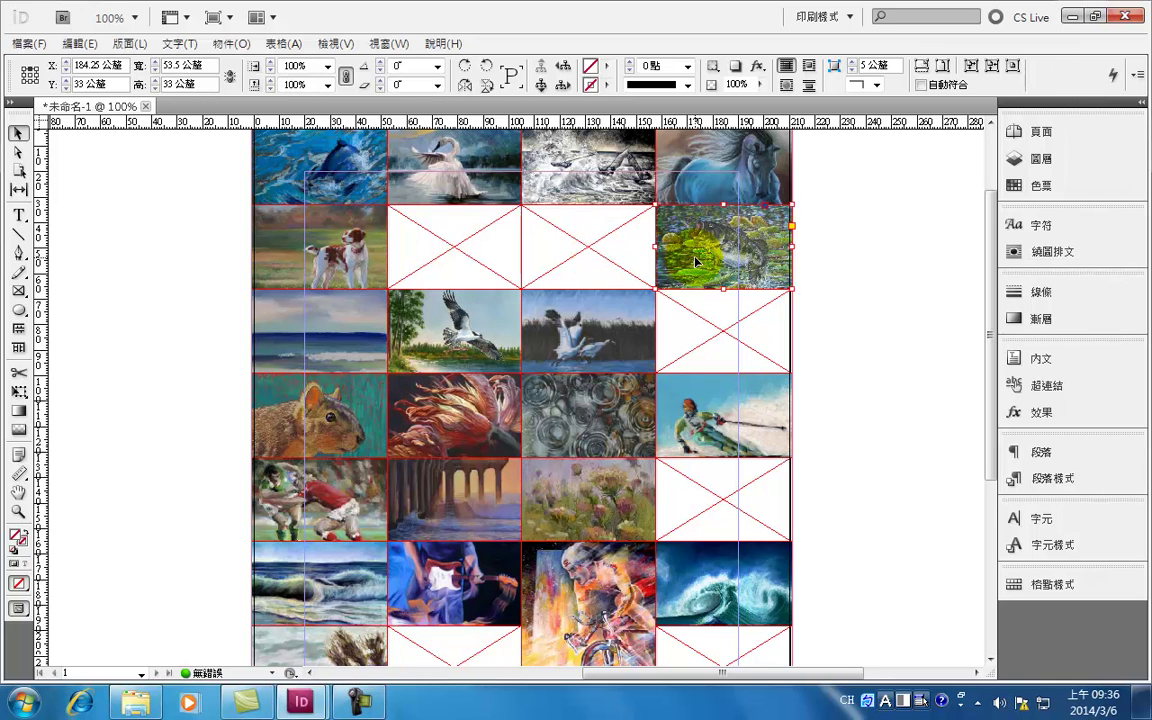
{"action": "left_click_drag", "start_coordinate": [697, 262], "coordinate": [594, 328]}
{"action": "key", "text": "Delete"}
{"action": "left_click", "coordinate": [591, 329]}
{"action": "key", "text": "Delete"}
{"action": "left_click", "coordinate": [724, 338]}
{"action": "key", "text": "Delete"}
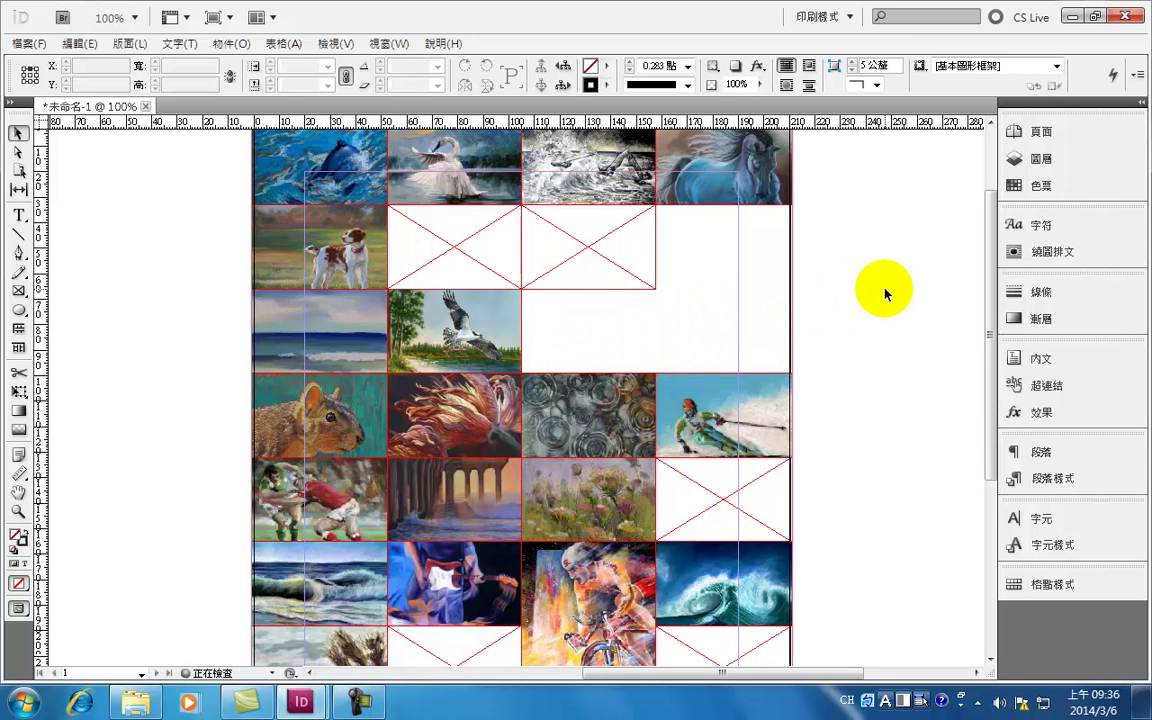
Enlarge row 2's empty third frame from its top-left corner to 106 mm wide and 66 mm high, covering the deleted frames' area and bleed.
{"action": "left_click", "coordinate": [592, 250]}
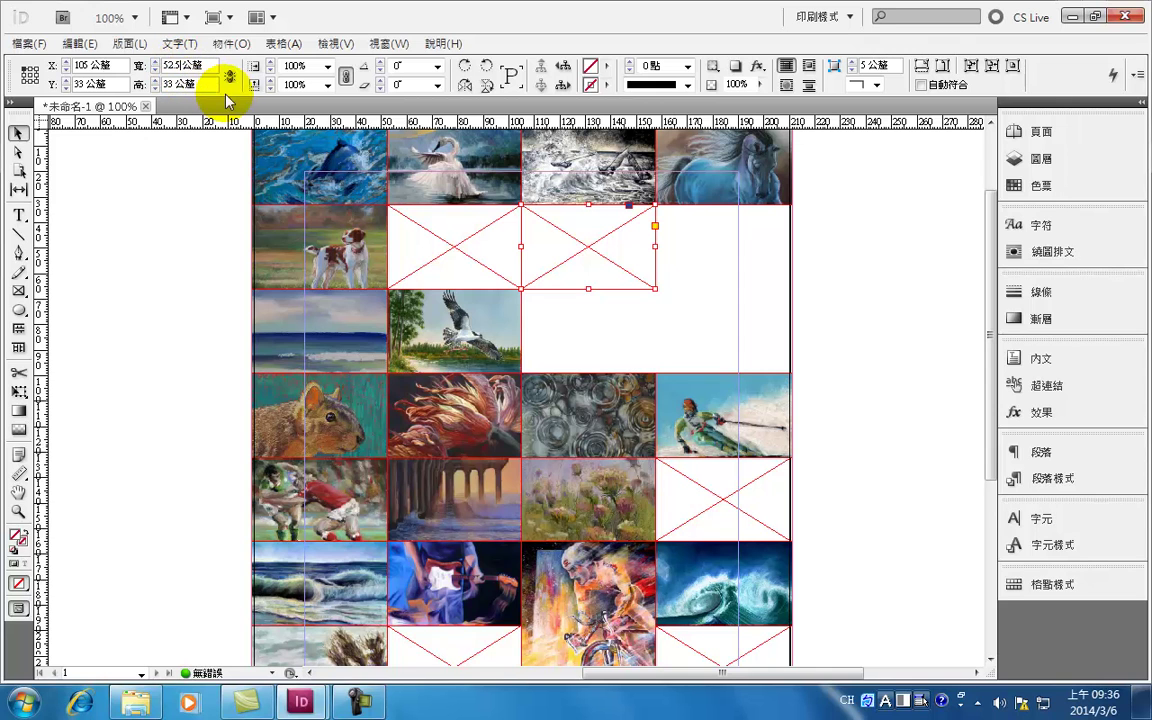
{"action": "type", "text": "*2"}
{"action": "left_click", "coordinate": [172, 82]}
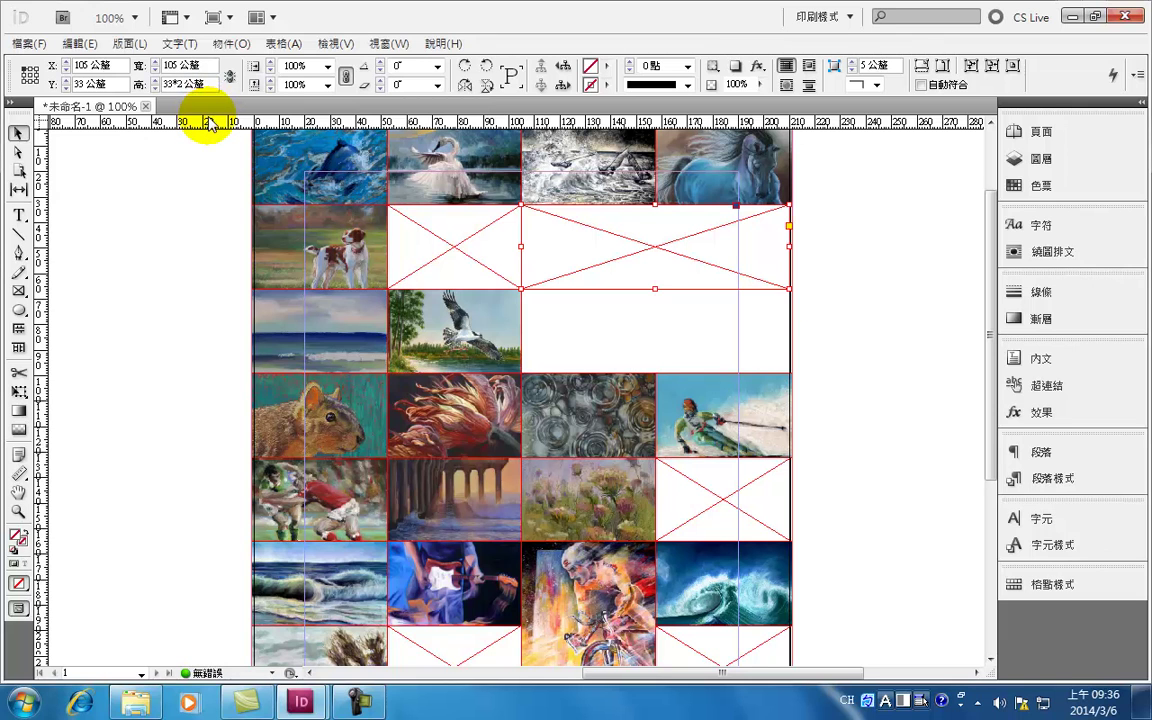
{"action": "type", "text": "*2"}
{"action": "key", "text": "Return"}
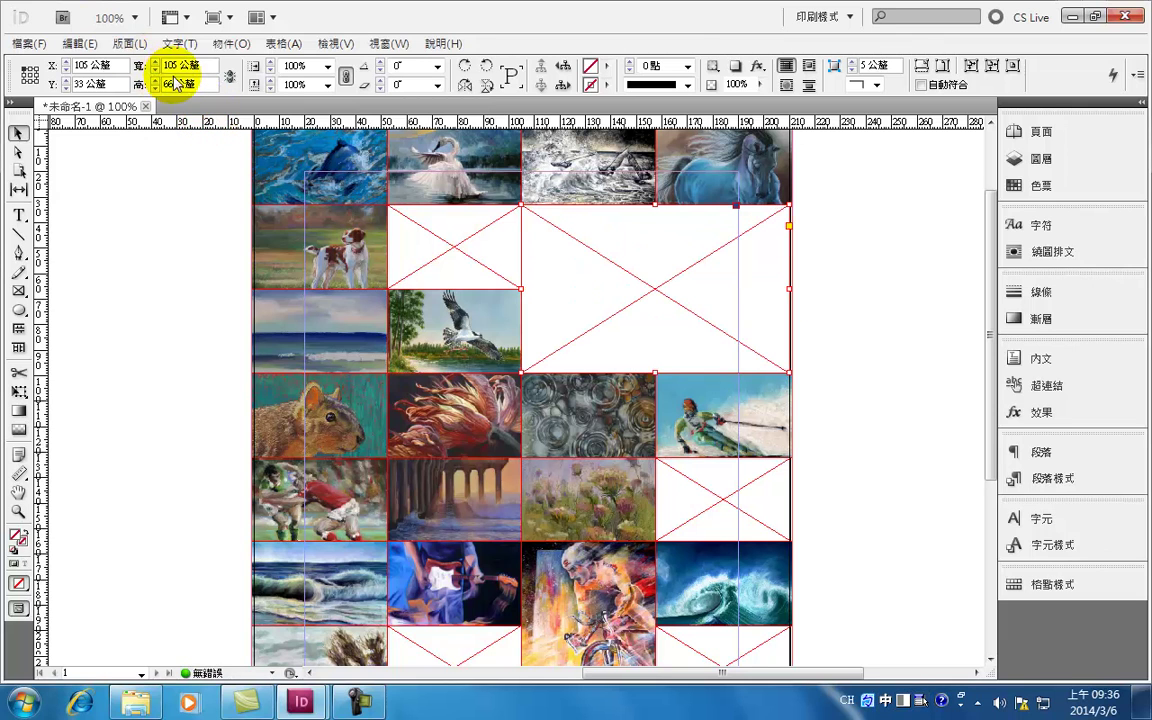
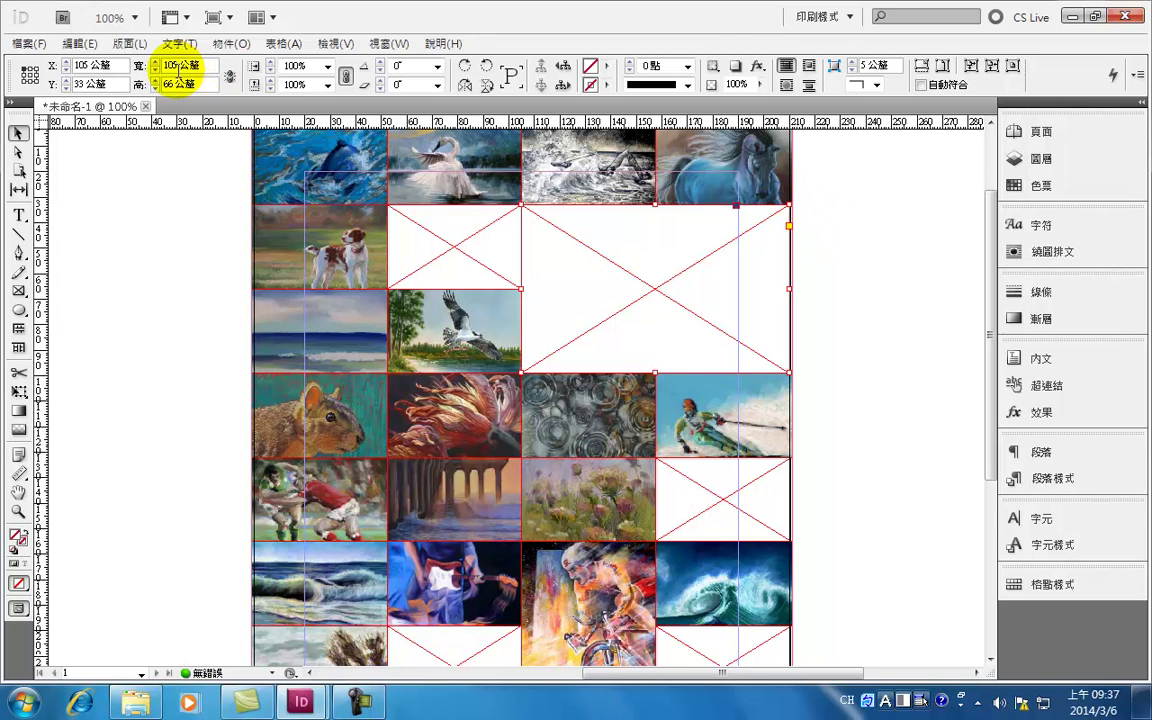
{"action": "type", "text": "6"}
{"action": "key", "text": "Return"}
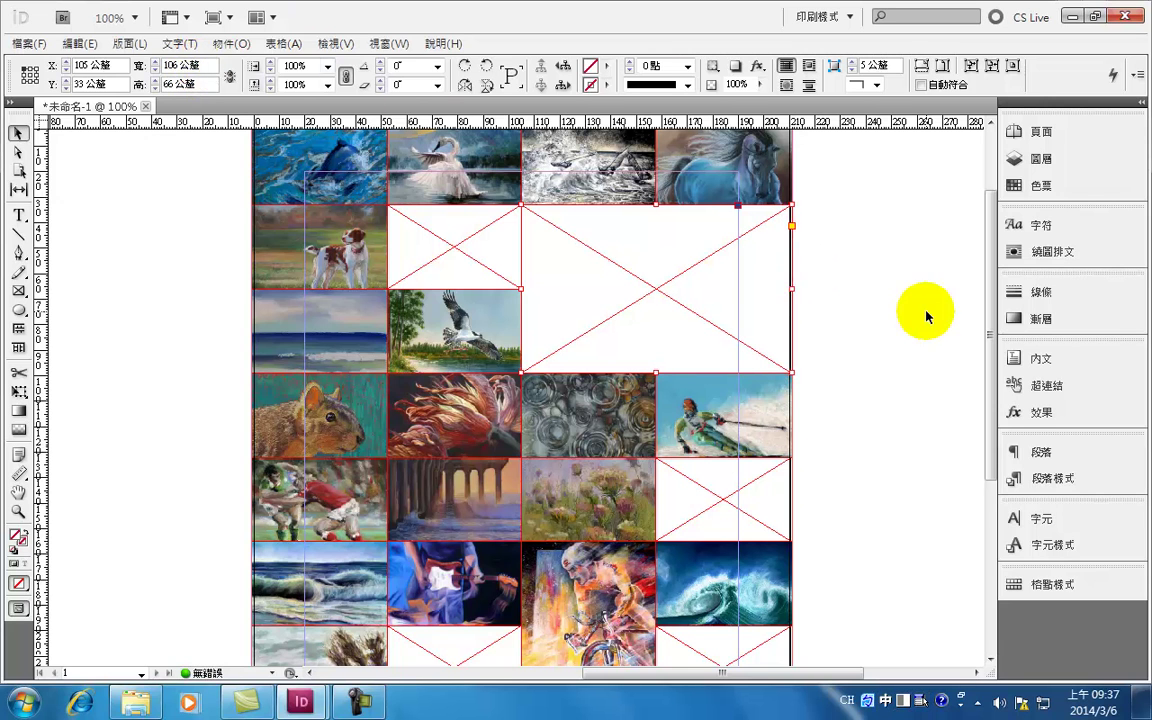
{"action": "left_click", "coordinate": [869, 321]}
Place pastel_17.jpg in the enlarged 106 × 66 mm frame and fill the frame proportionally.
{"action": "scroll", "coordinate": [757, 406], "scroll_direction": "down", "scroll_amount": 3}
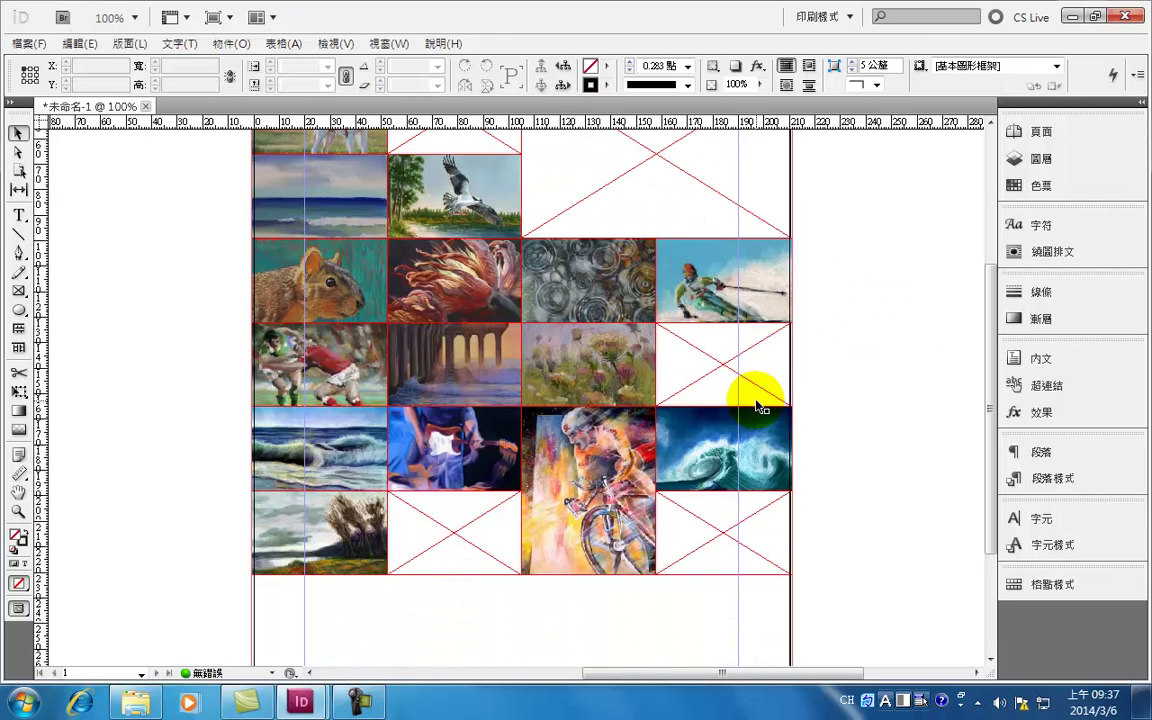
{"action": "scroll", "coordinate": [757, 406], "scroll_direction": "up", "scroll_amount": 2}
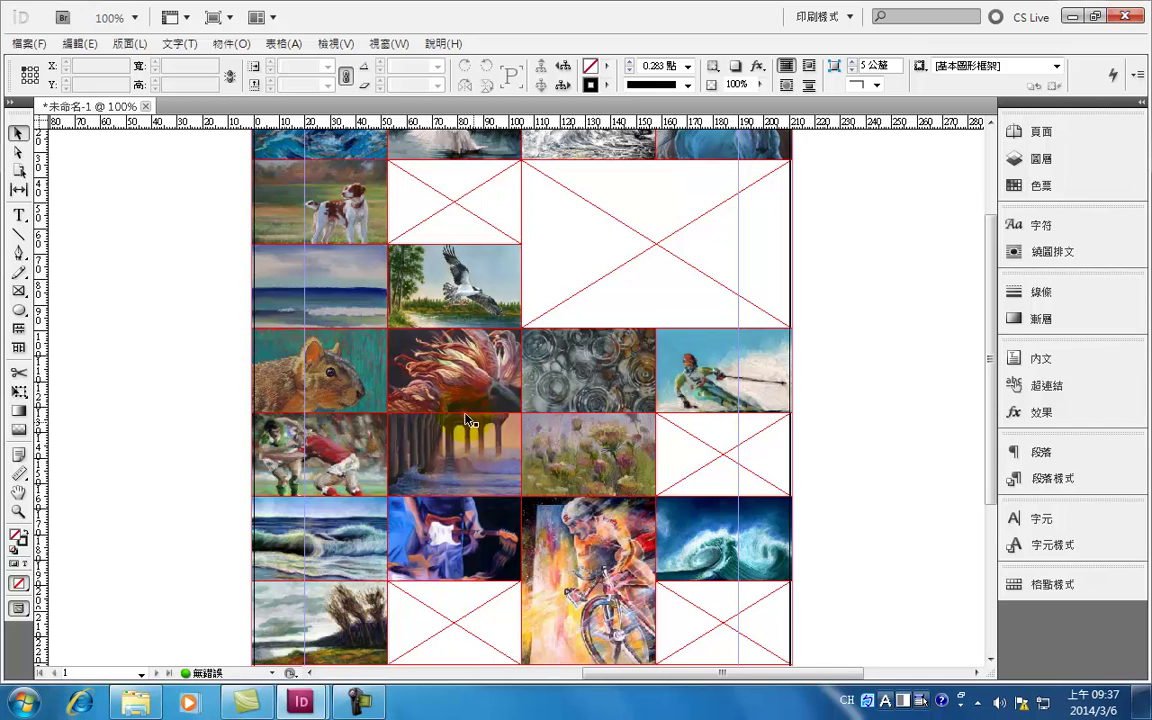
{"action": "left_click", "coordinate": [28, 43]}
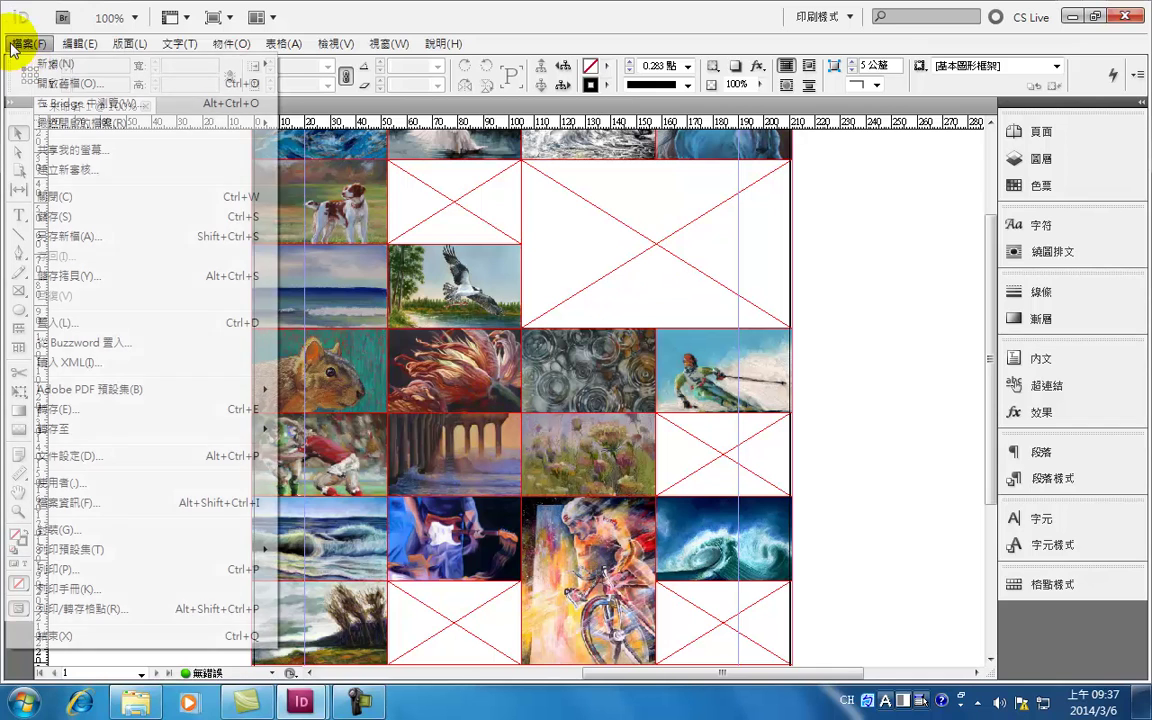
{"action": "left_click", "coordinate": [62, 324]}
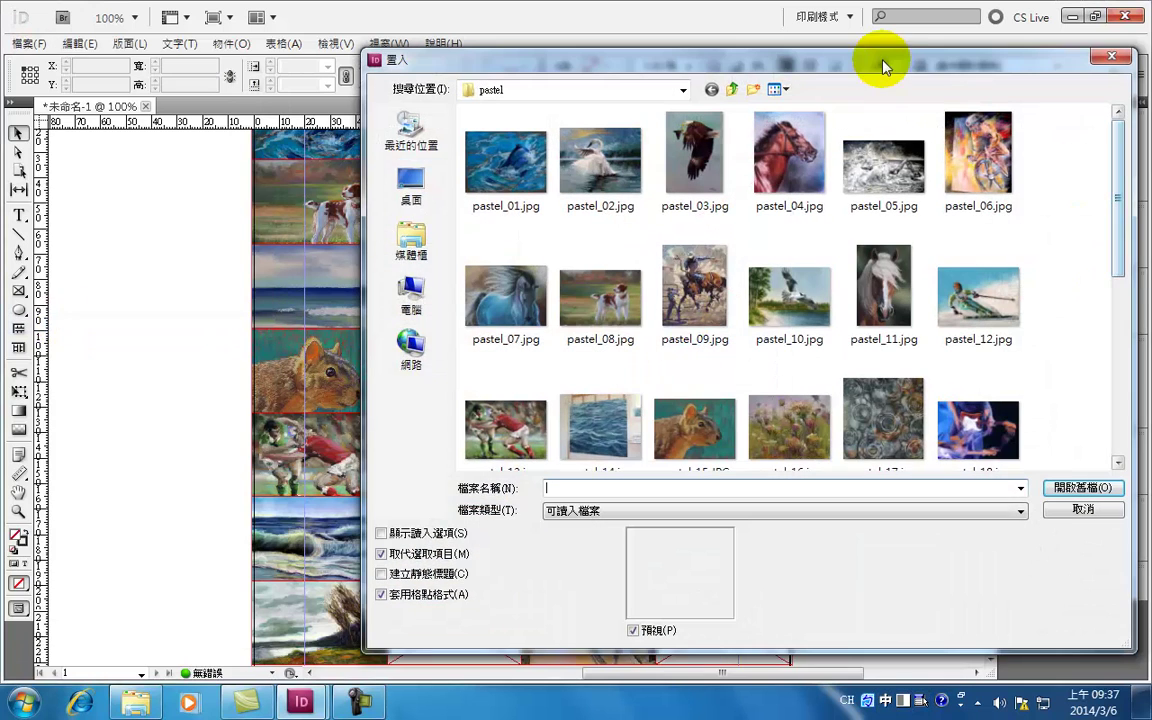
{"action": "left_click_drag", "start_coordinate": [1127, 192], "coordinate": [1124, 258]}
{"action": "left_click", "coordinate": [900, 258]}
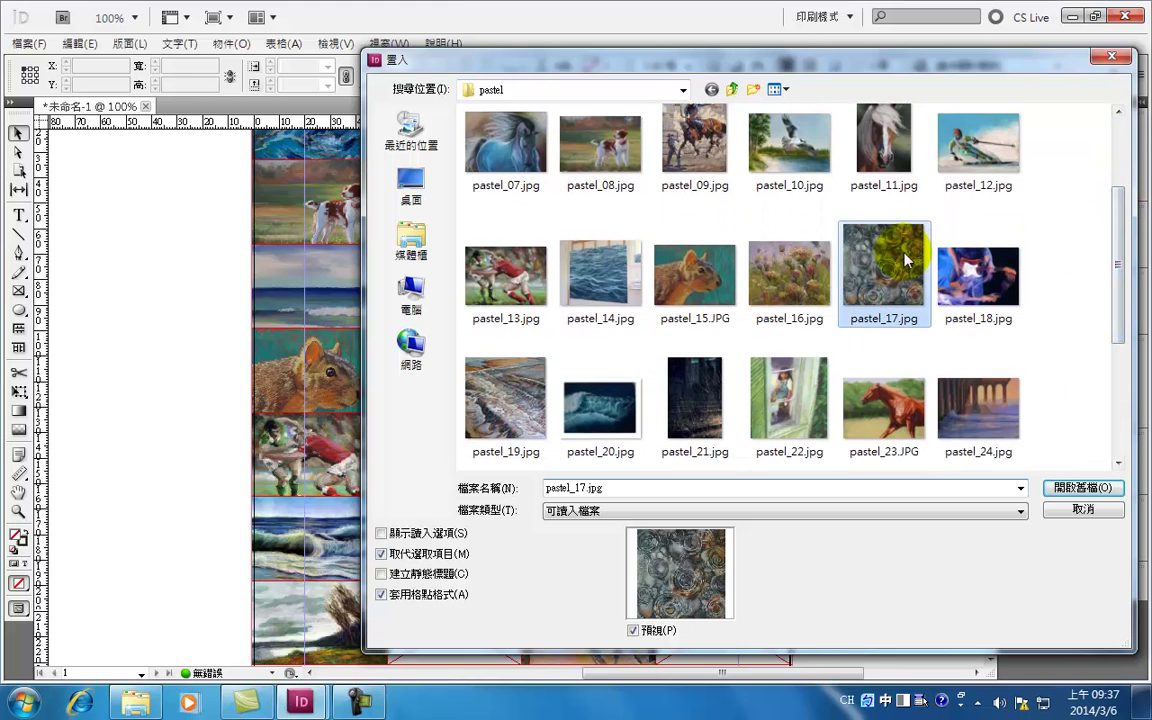
{"action": "left_click", "coordinate": [1078, 488]}
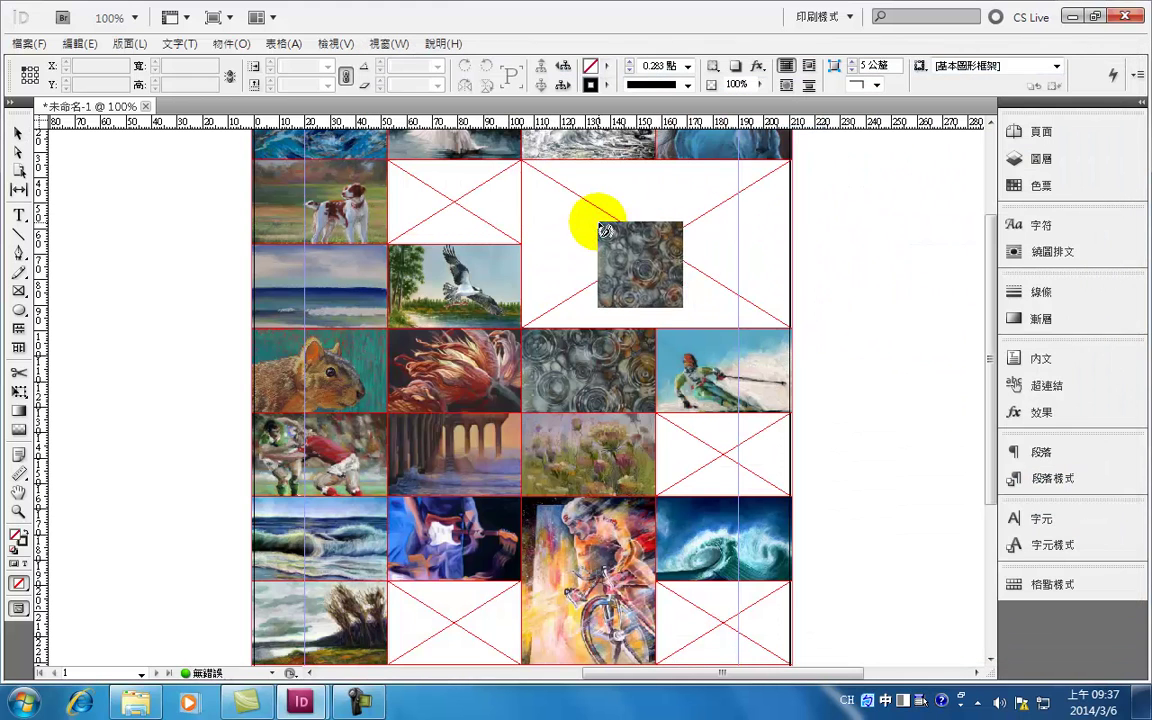
{"action": "left_click", "coordinate": [595, 228]}
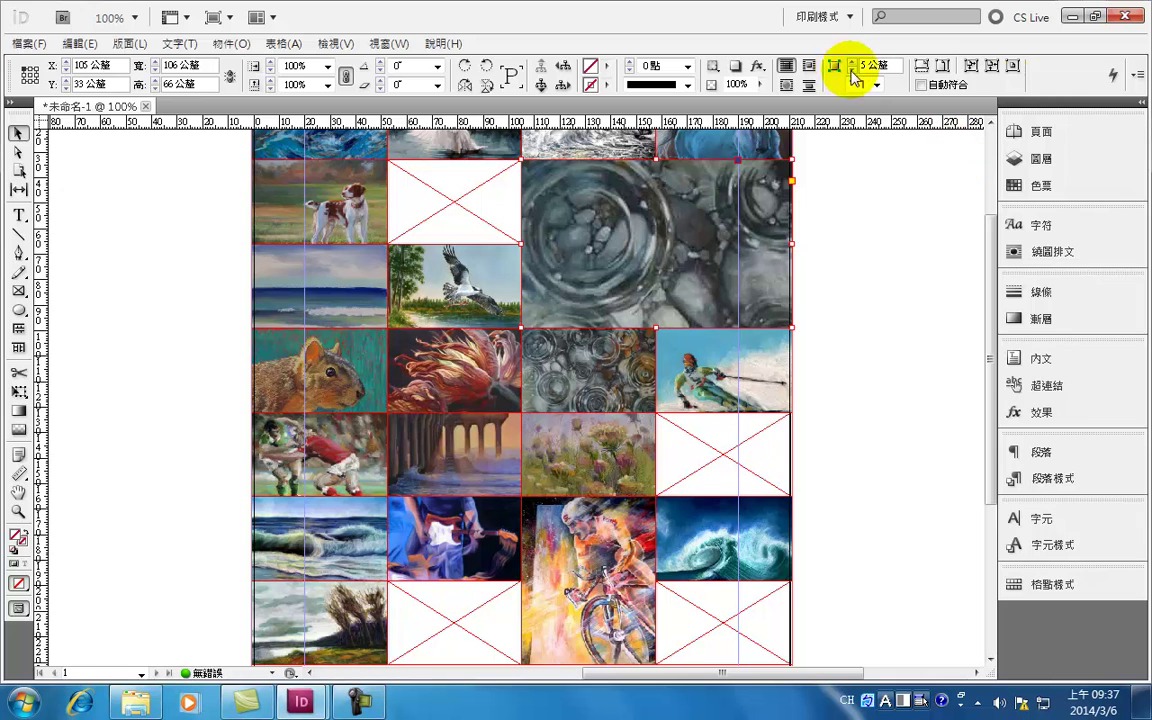
{"action": "left_click", "coordinate": [920, 86]}
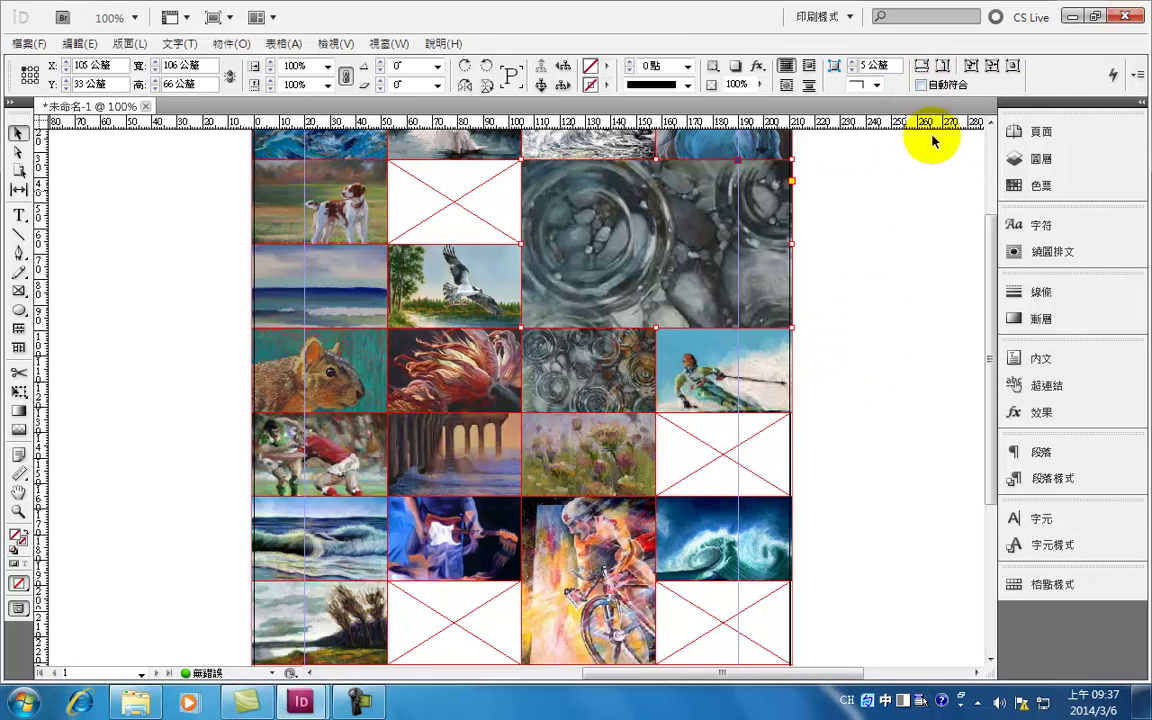
{"action": "left_click", "coordinate": [922, 66]}
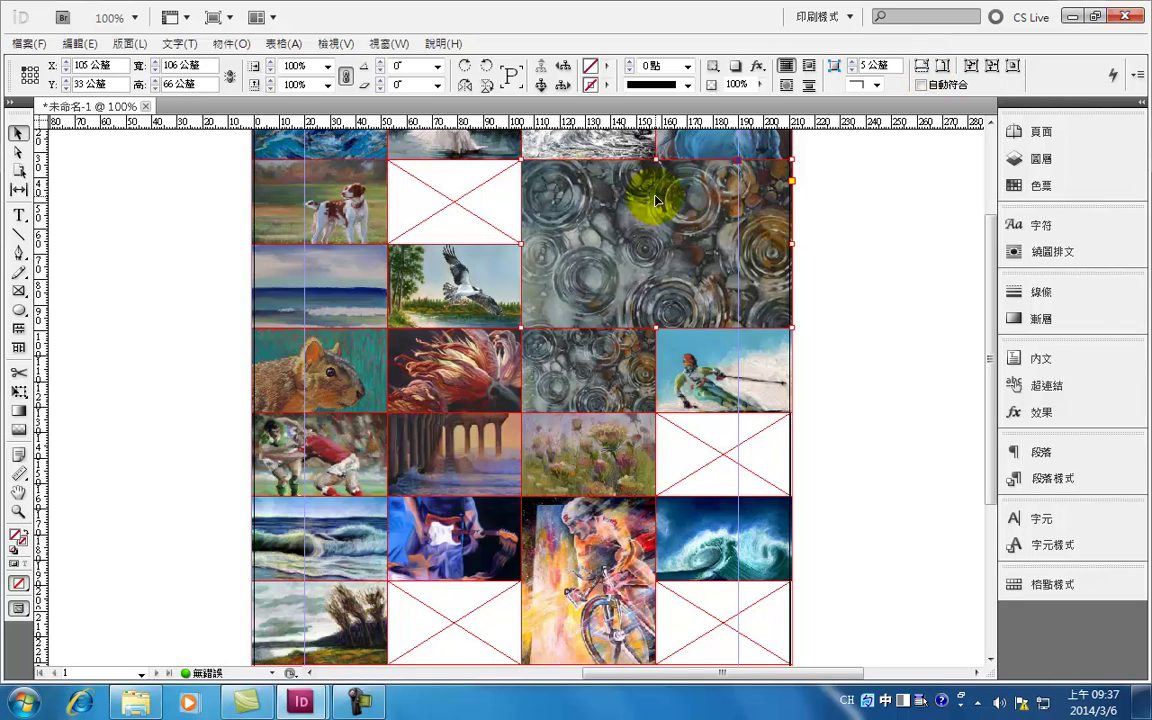
Shift the pastel_17 image vertically inside its enlarged frame to a Y offset of -11 mm.
{"action": "double_click", "coordinate": [709, 224]}
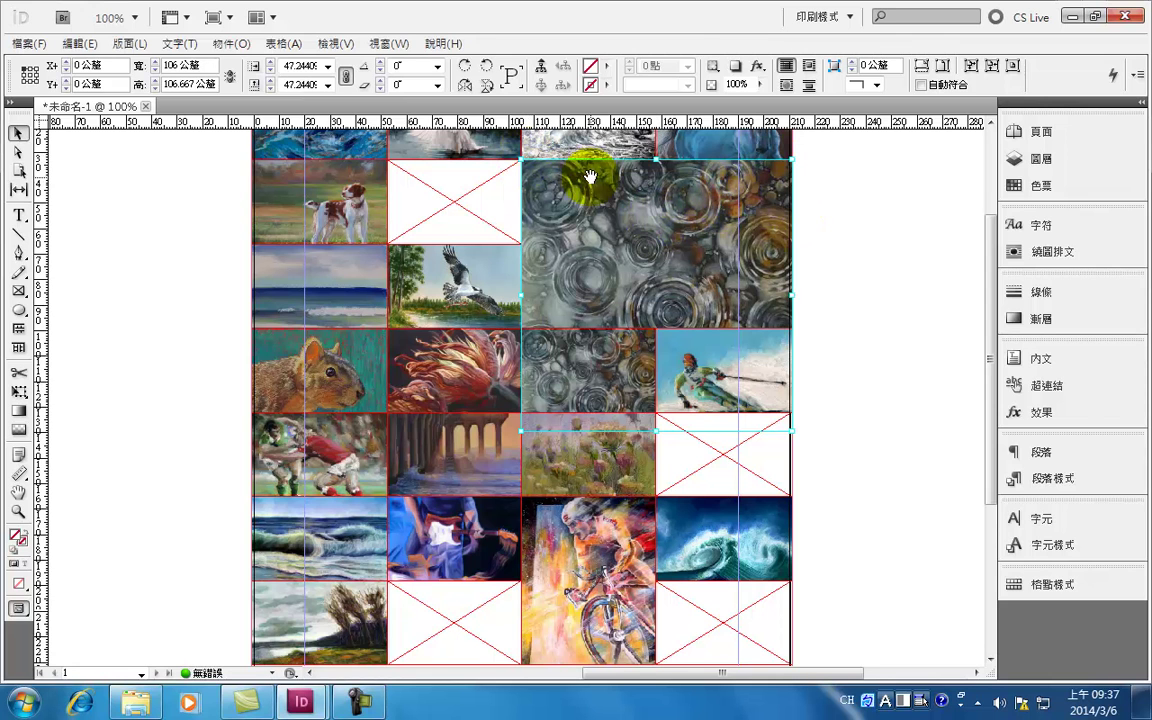
{"action": "left_click", "coordinate": [1013, 68]}
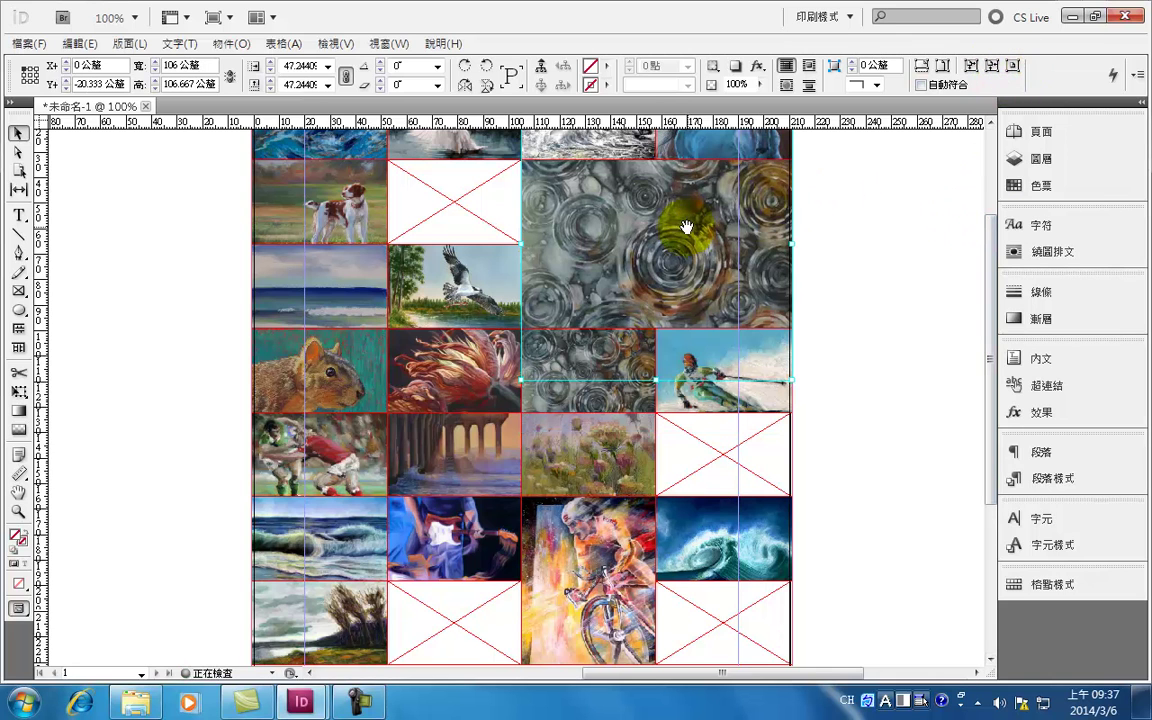
{"action": "left_click_drag", "start_coordinate": [666, 211], "coordinate": [668, 235]}
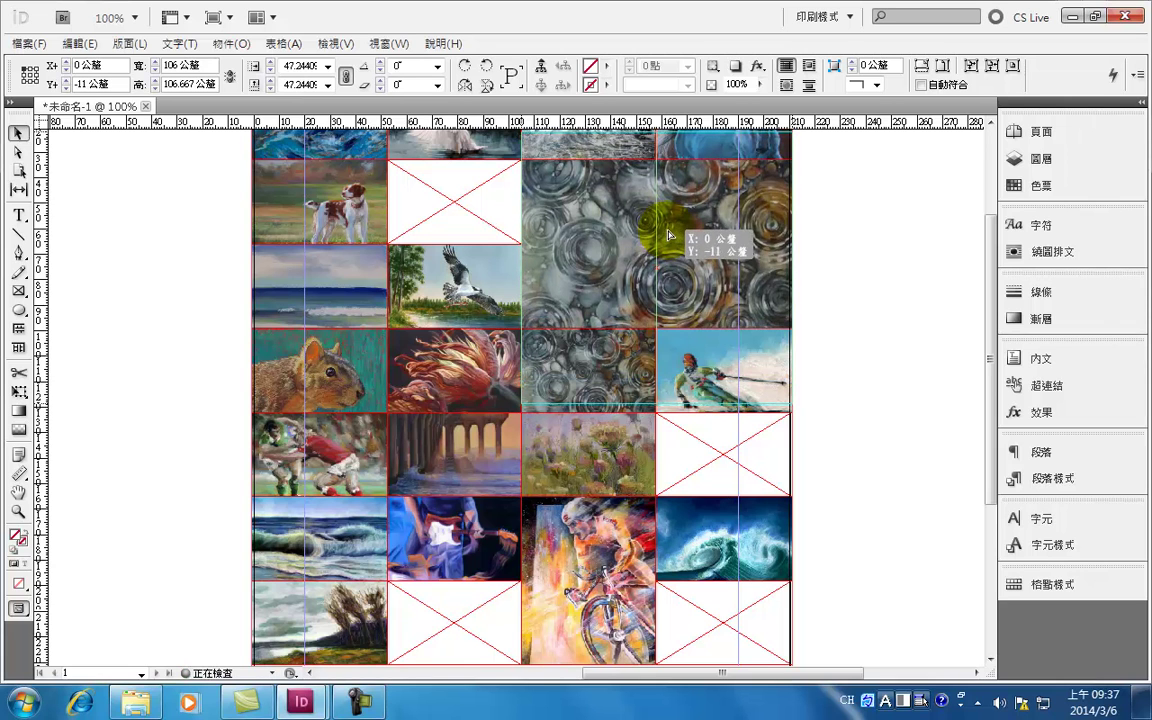
{"action": "left_click", "coordinate": [843, 250]}
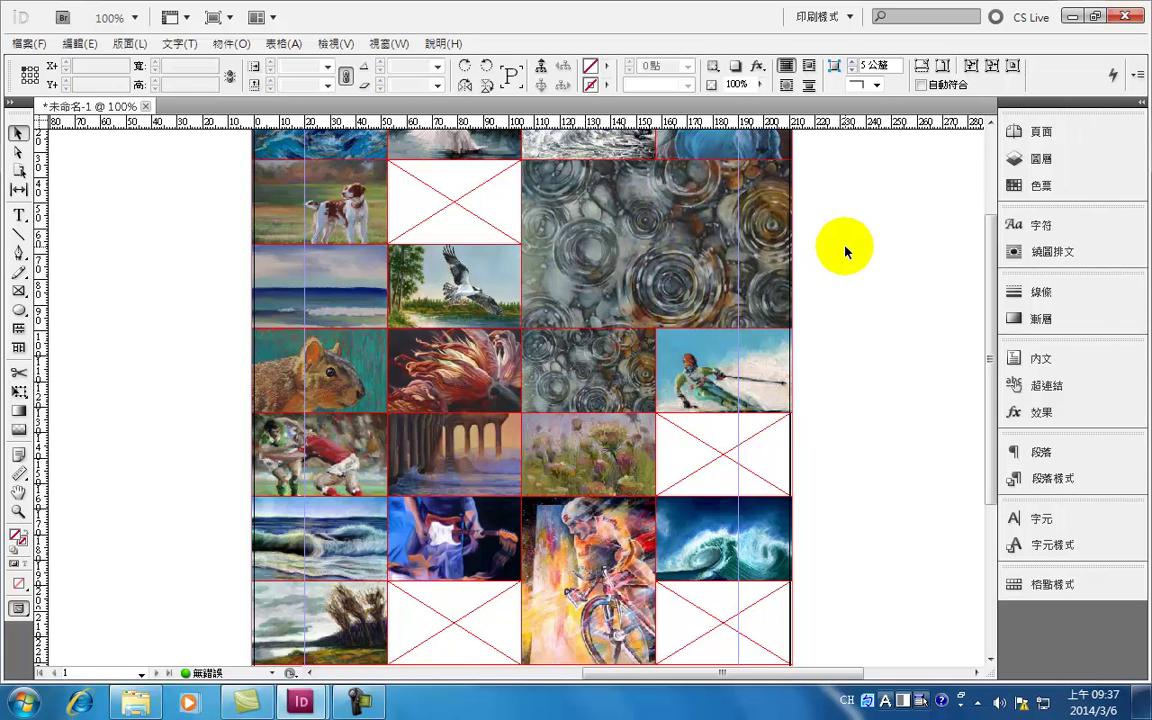
Select row 4's third frame and load pastel_04.jpg, pastel_11.jpg, pastel_19.jpg, pastel_22.jpg and pastel_33.jpg together for placing.
{"action": "left_click", "coordinate": [577, 385]}
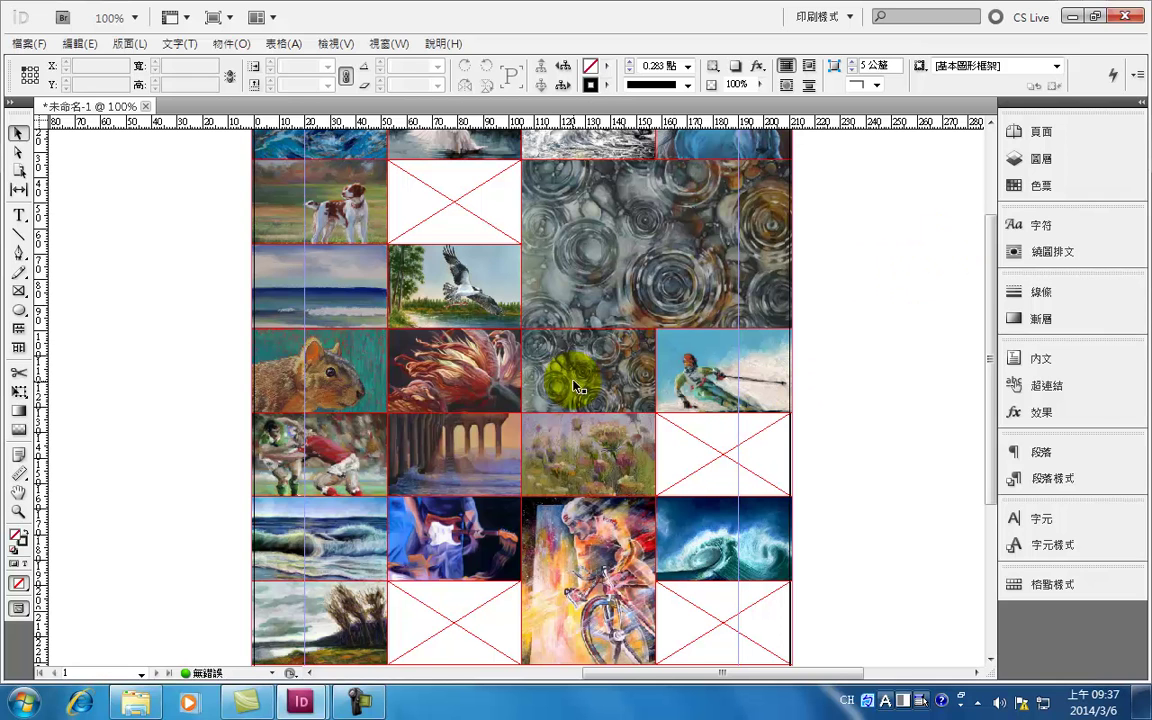
{"action": "left_click", "coordinate": [577, 385]}
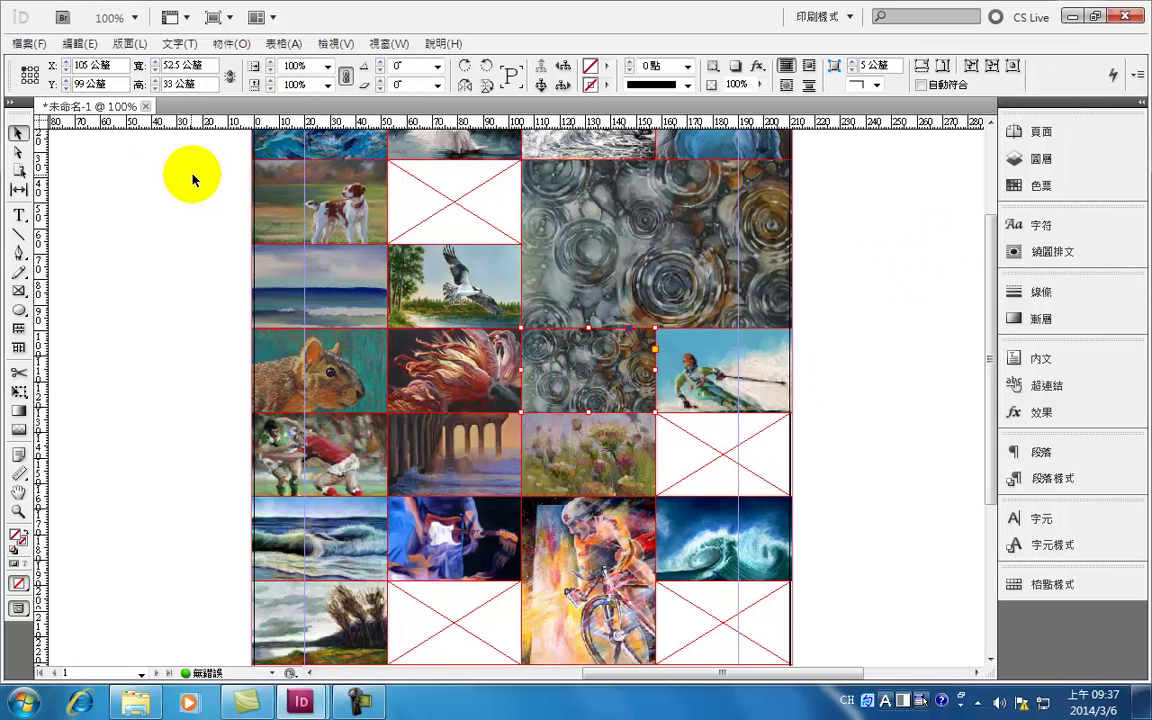
{"action": "left_click", "coordinate": [28, 43]}
{"action": "left_click", "coordinate": [197, 324]}
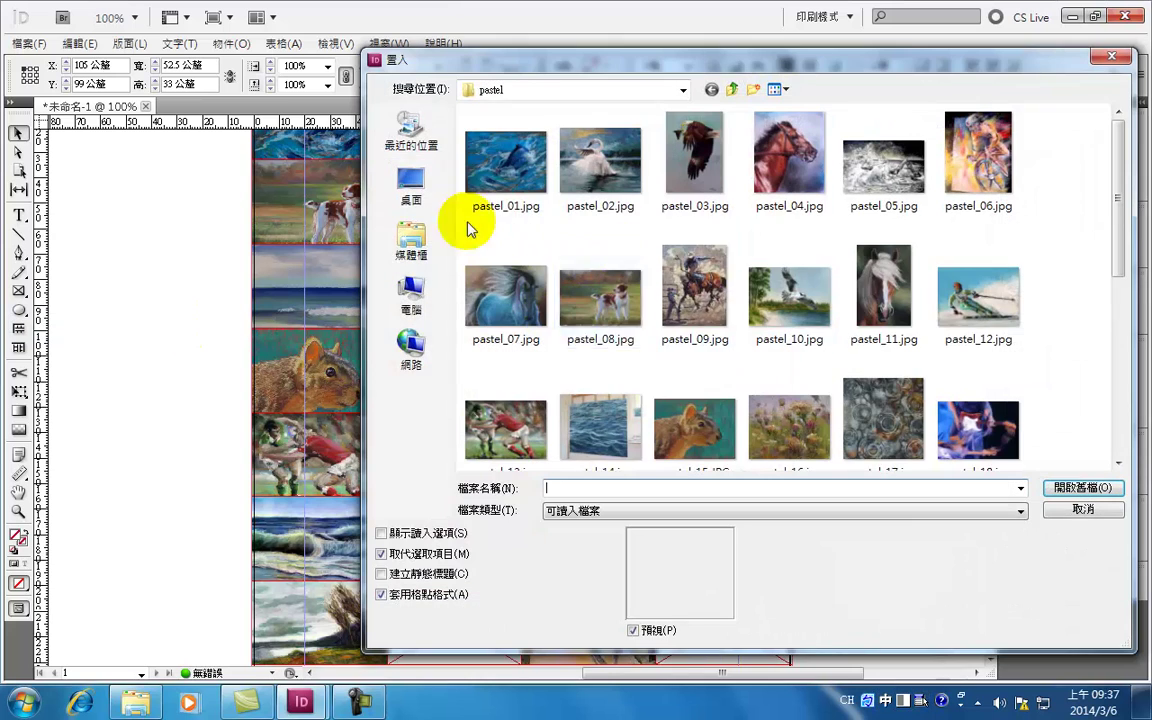
{"action": "left_click_drag", "start_coordinate": [1119, 230], "coordinate": [1126, 399]}
{"action": "left_click", "coordinate": [768, 158]}
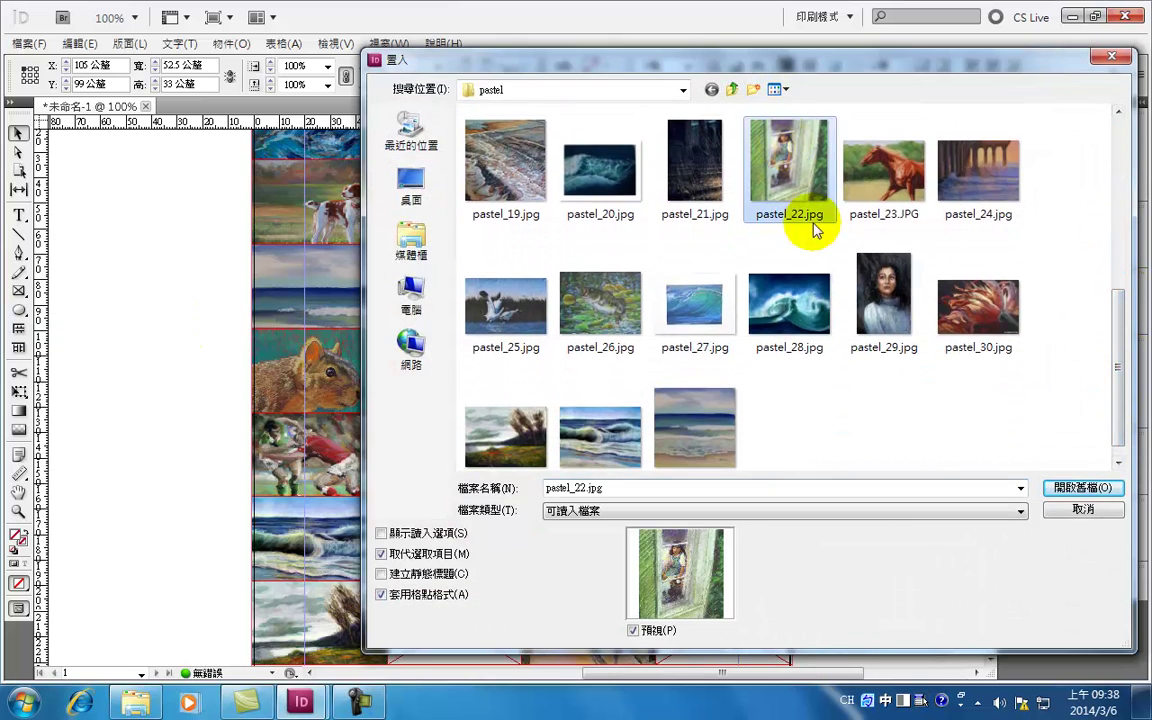
{"action": "left_click", "coordinate": [505, 165], "text": "ctrl"}
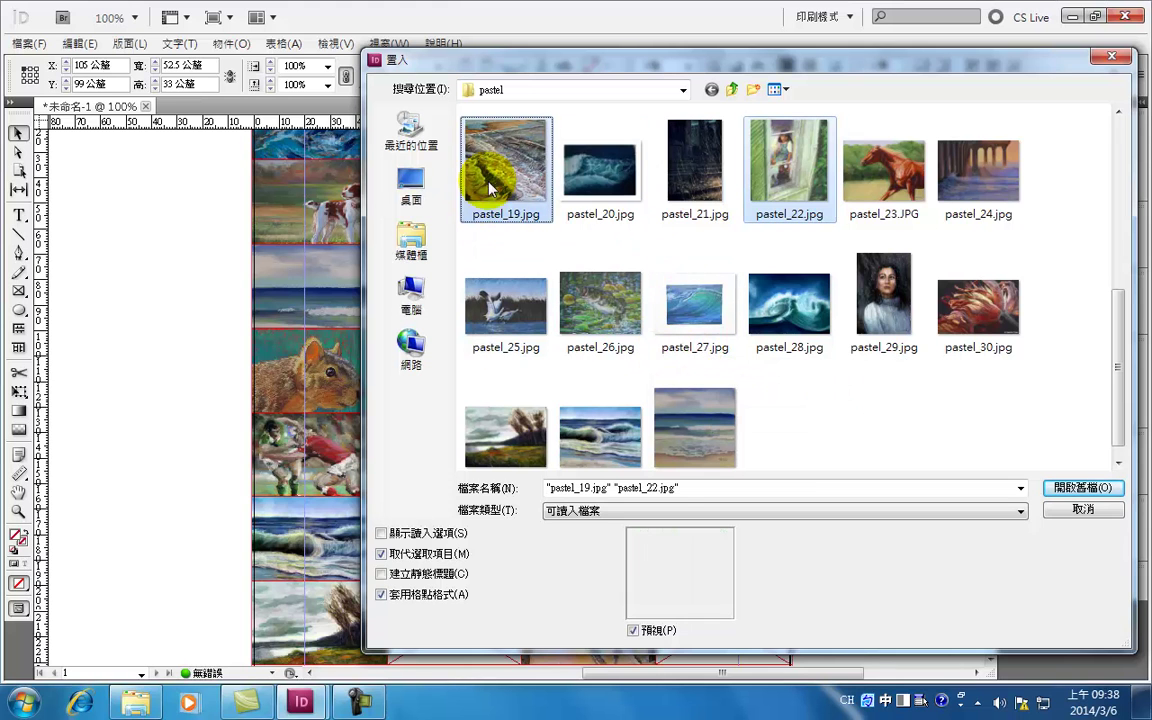
{"action": "left_click", "coordinate": [694, 455], "text": "ctrl"}
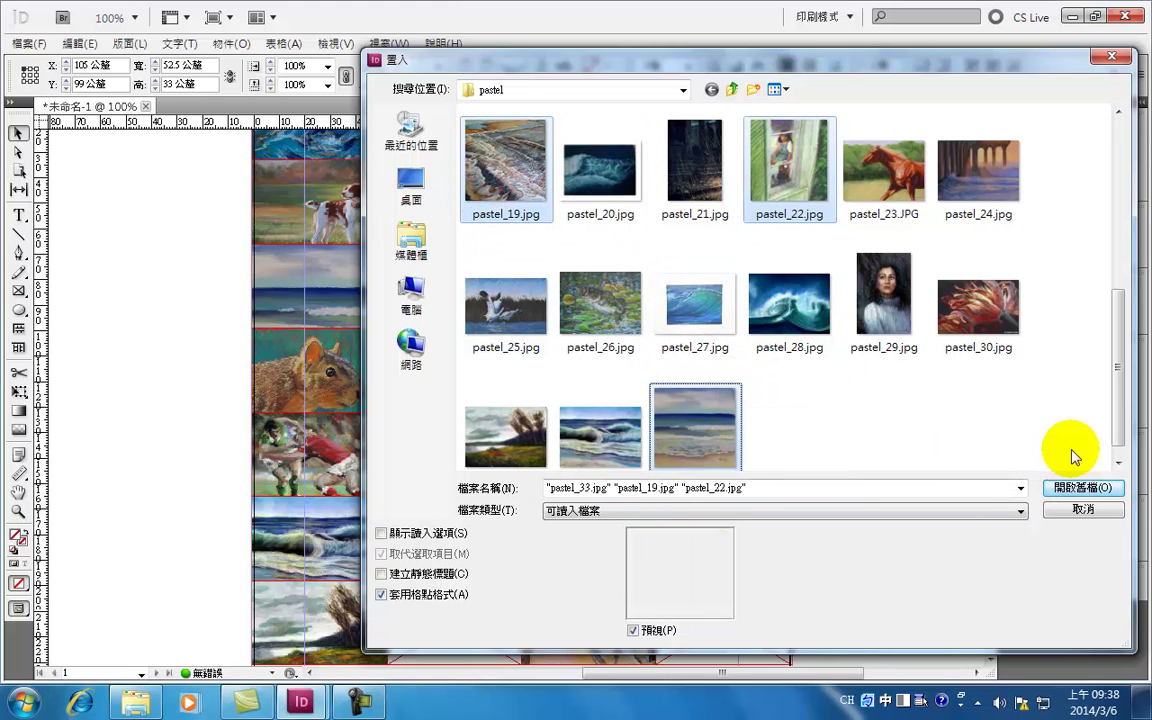
{"action": "left_click_drag", "start_coordinate": [1124, 373], "coordinate": [1131, 218]}
{"action": "left_click", "coordinate": [855, 258], "text": "ctrl"}
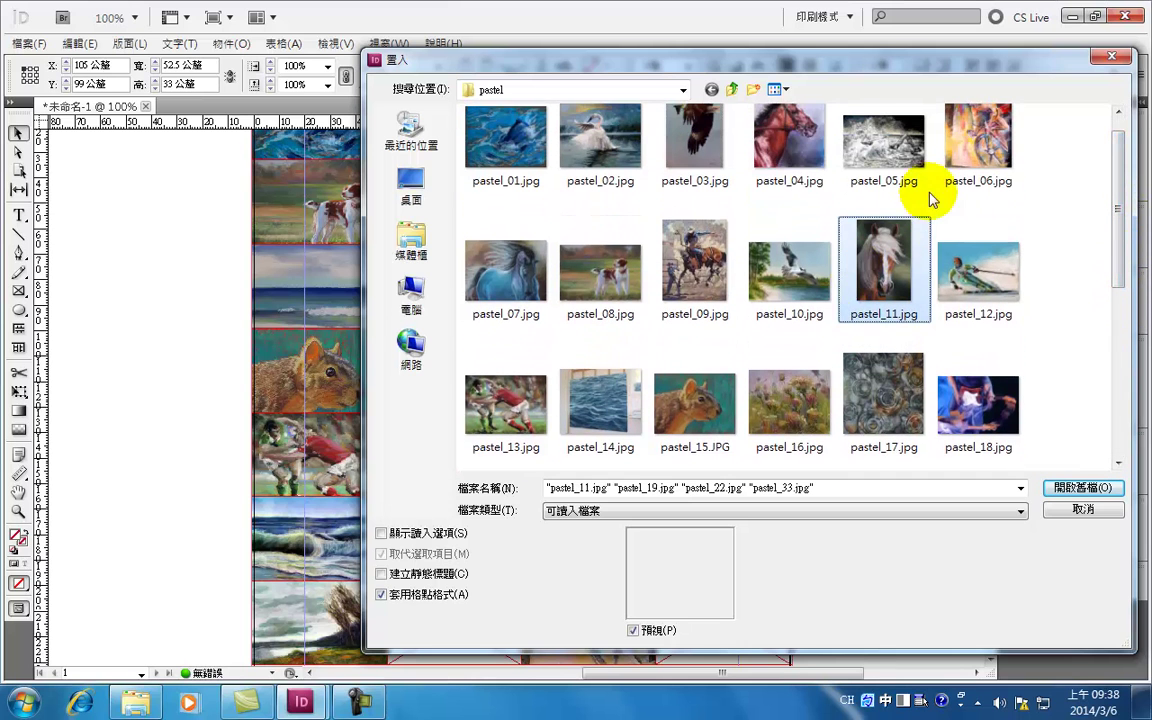
{"action": "left_click", "coordinate": [791, 142], "text": "ctrl"}
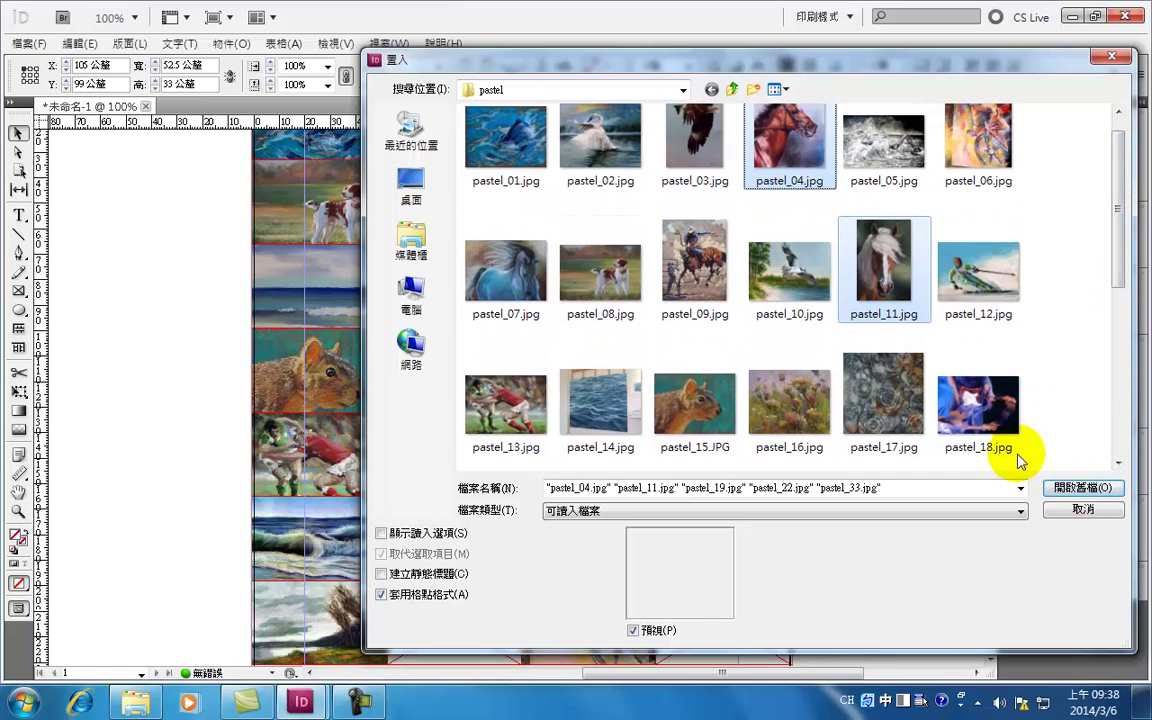
{"action": "left_click", "coordinate": [1073, 490]}
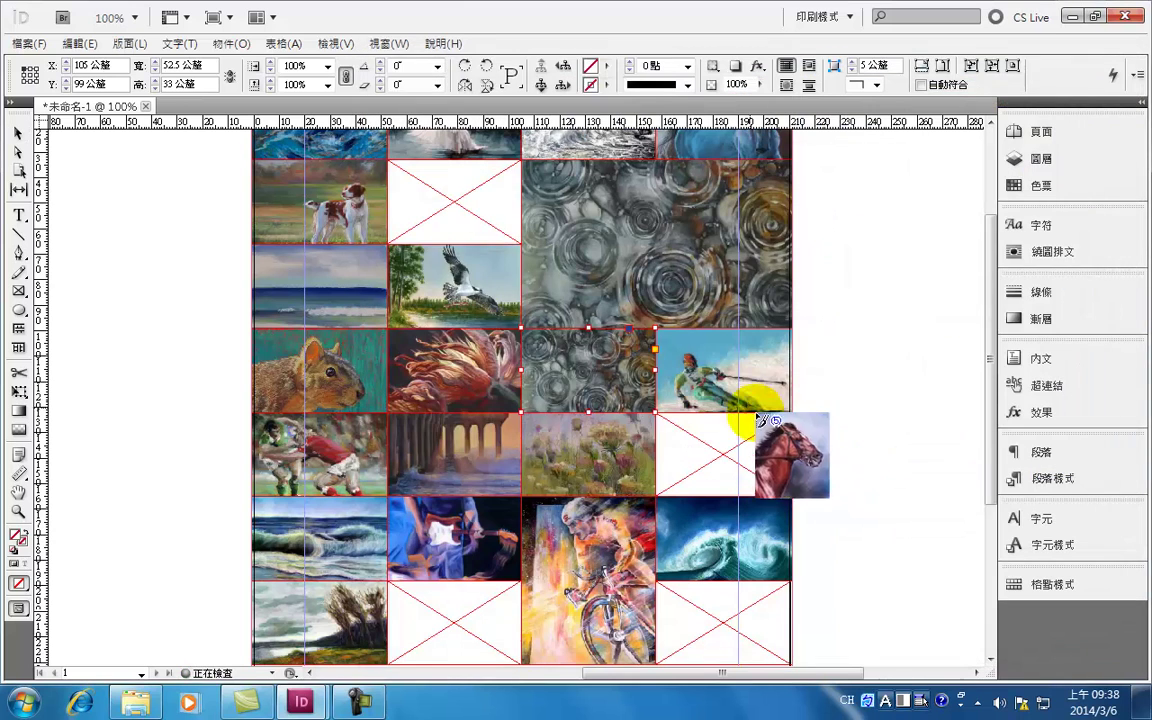
Place pastel_04.jpg in row 2's second frame, pastel_11.jpg in row 5's fourth, and the next two loaded images in row 7's fourth and second frames.
{"action": "left_click", "coordinate": [437, 195]}
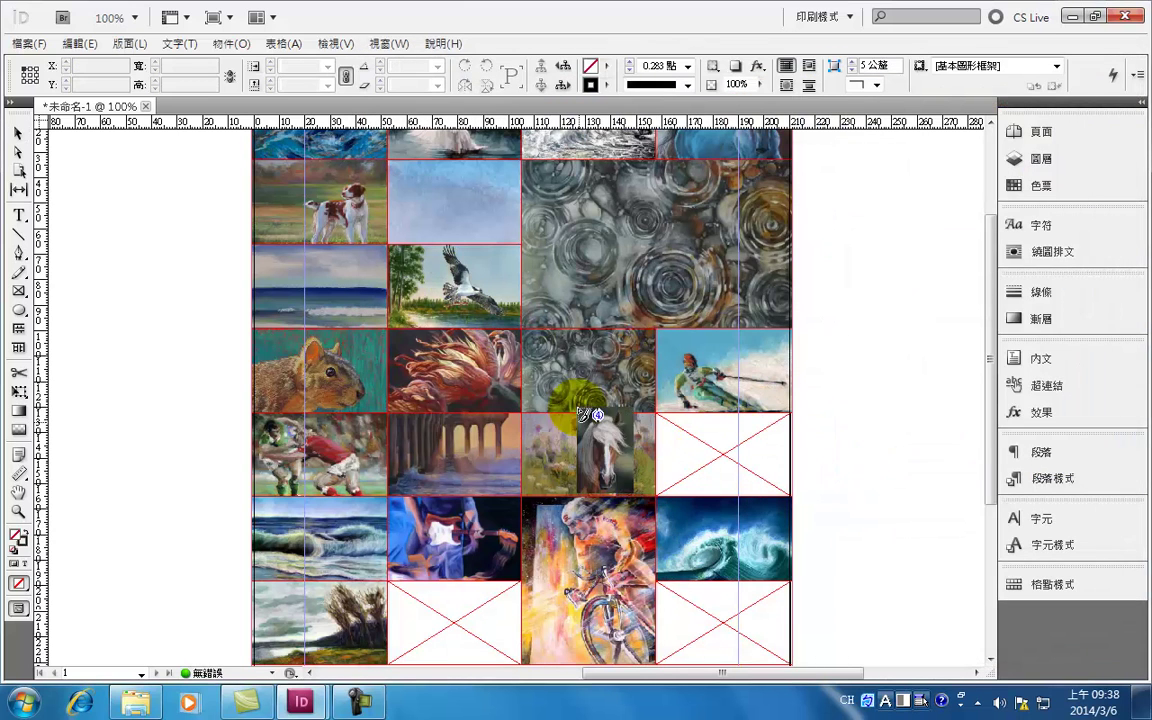
{"action": "left_click", "coordinate": [578, 365]}
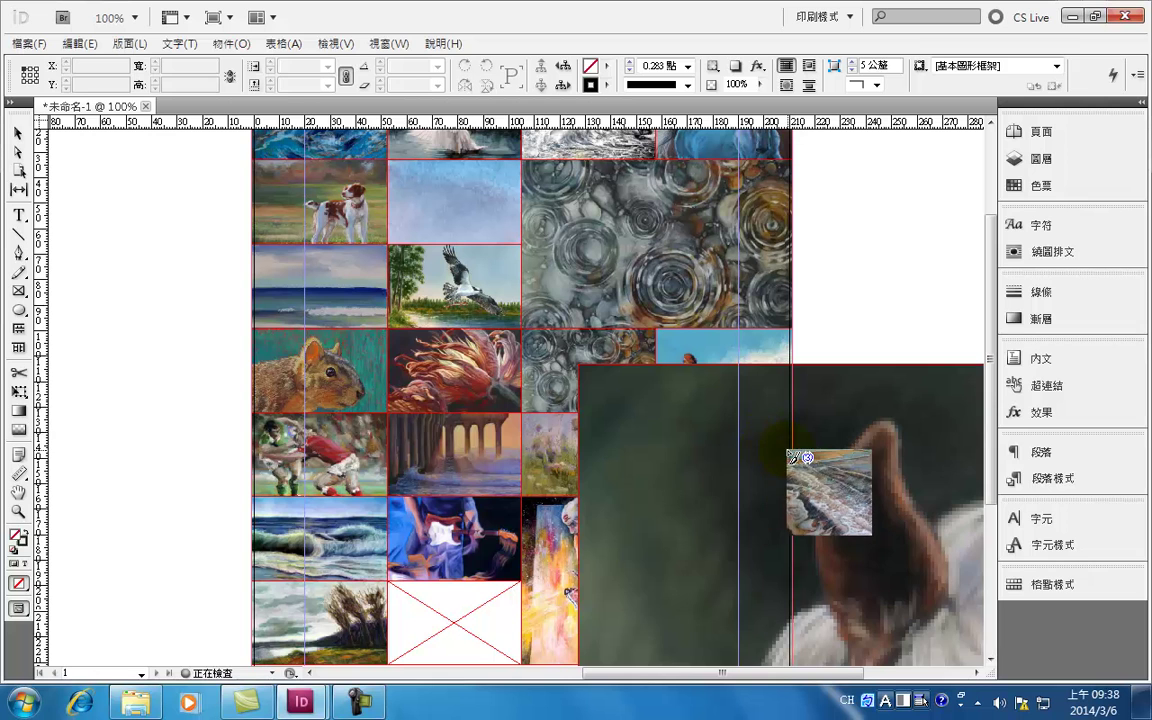
{"action": "key", "text": "ctrl+z"}
{"action": "left_click", "coordinate": [720, 456]}
{"action": "scroll", "coordinate": [745, 508], "scroll_direction": "down", "scroll_amount": 3}
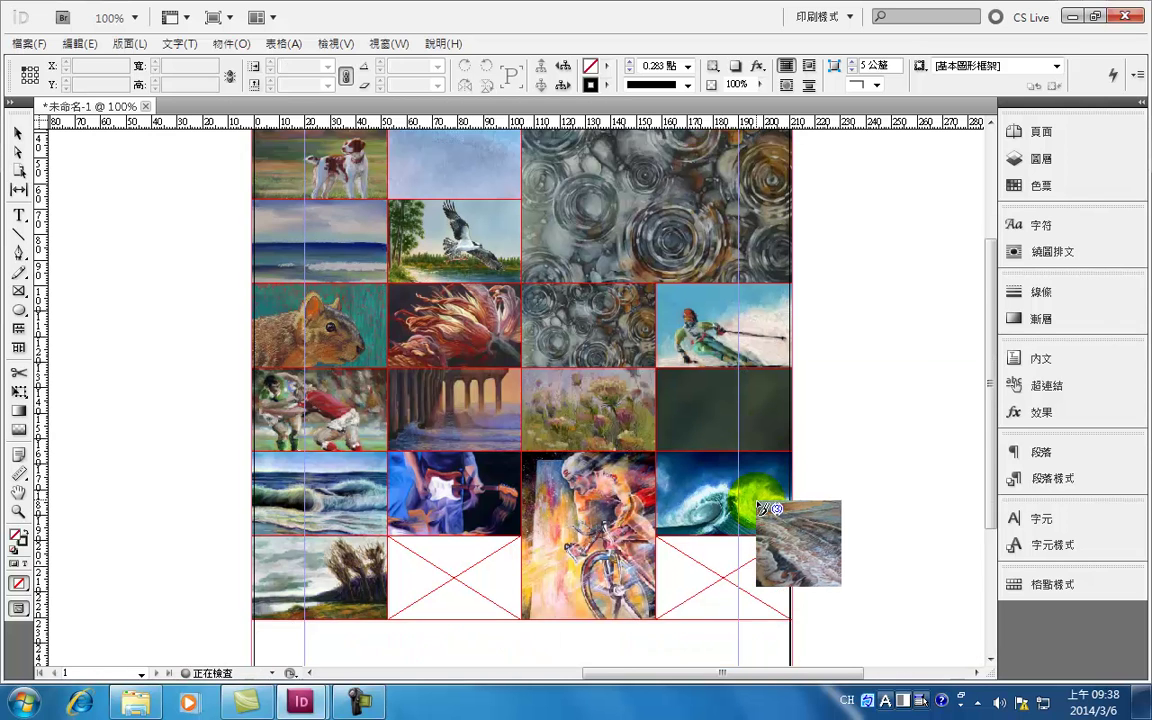
{"action": "left_click", "coordinate": [722, 485]}
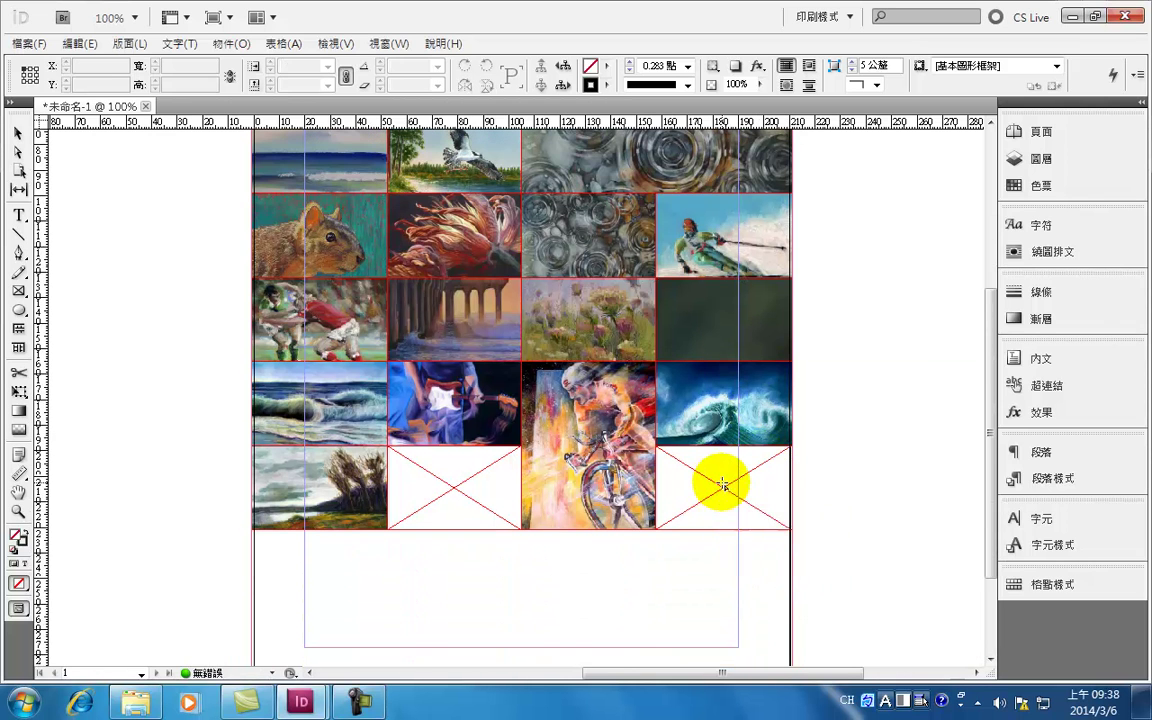
{"action": "left_click", "coordinate": [453, 493]}
{"action": "scroll", "coordinate": [685, 510], "scroll_direction": "up", "scroll_amount": 3}
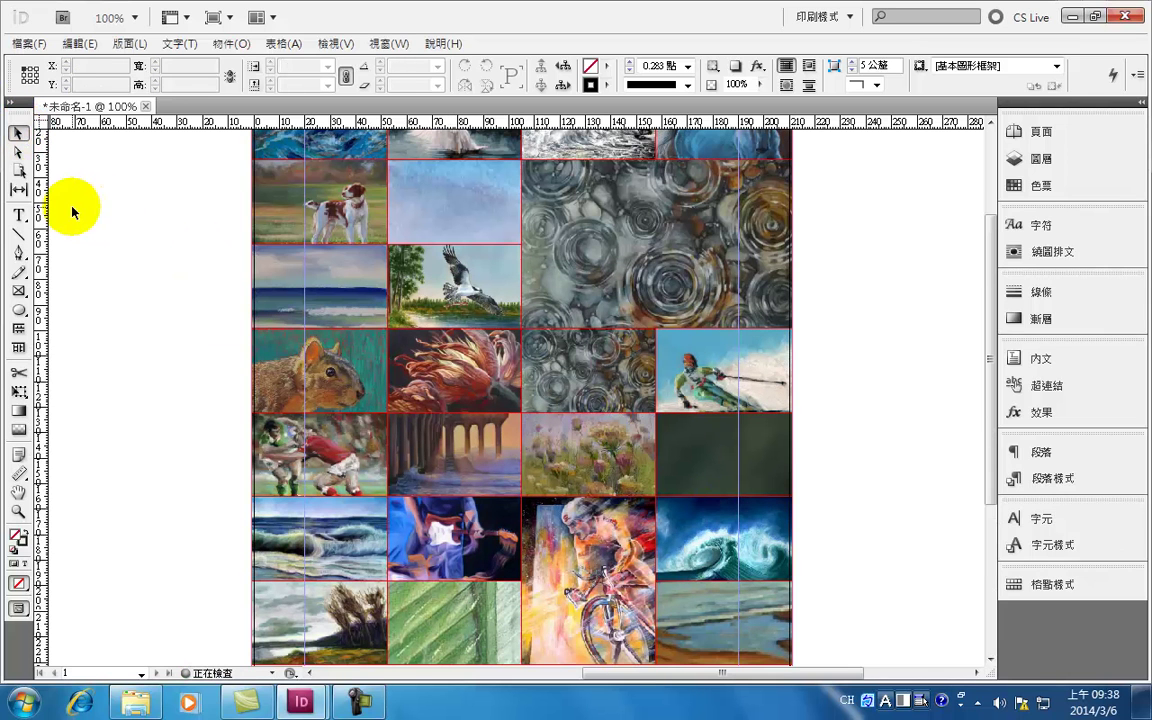
Delete the image inside row 4's third frame and place pastel_09.jpg in the emptied frame.
{"action": "left_click", "coordinate": [587, 375]}
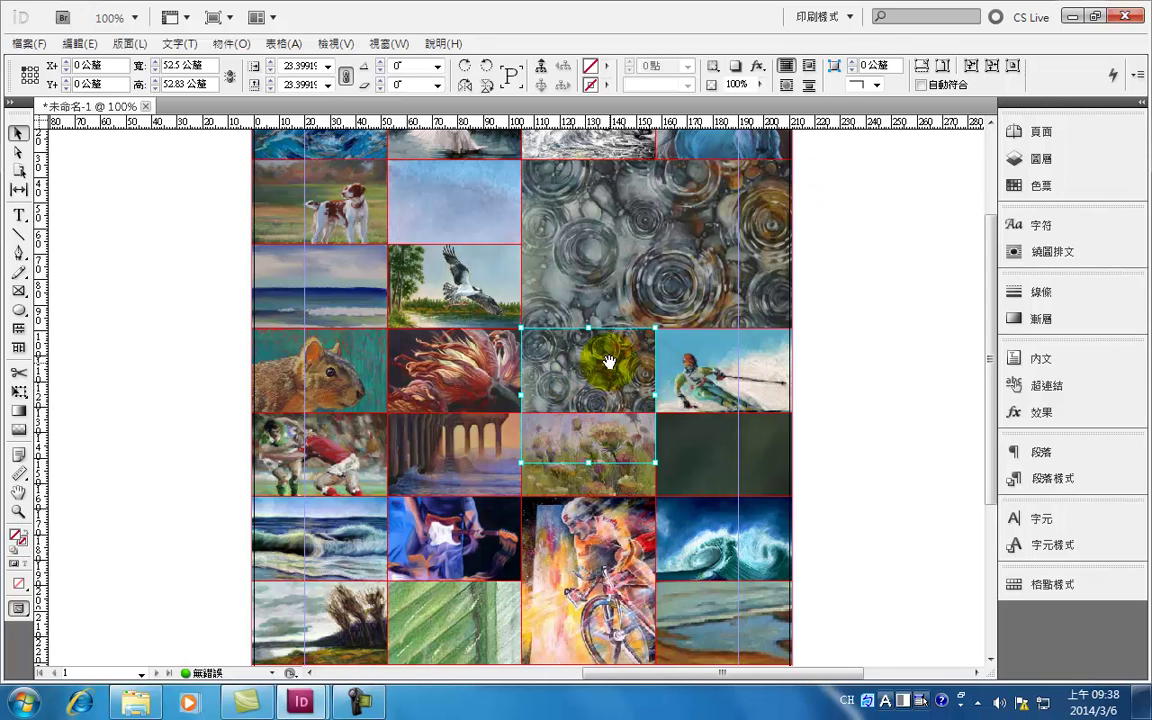
{"action": "key", "text": "Delete"}
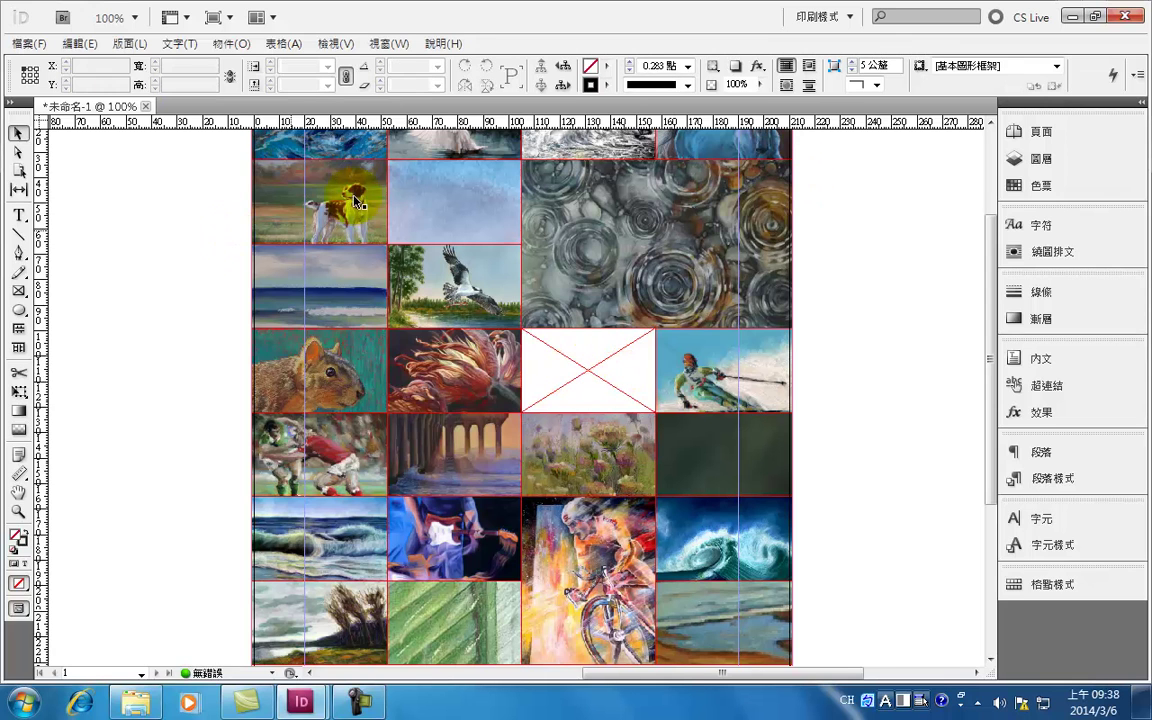
{"action": "left_click", "coordinate": [45, 52]}
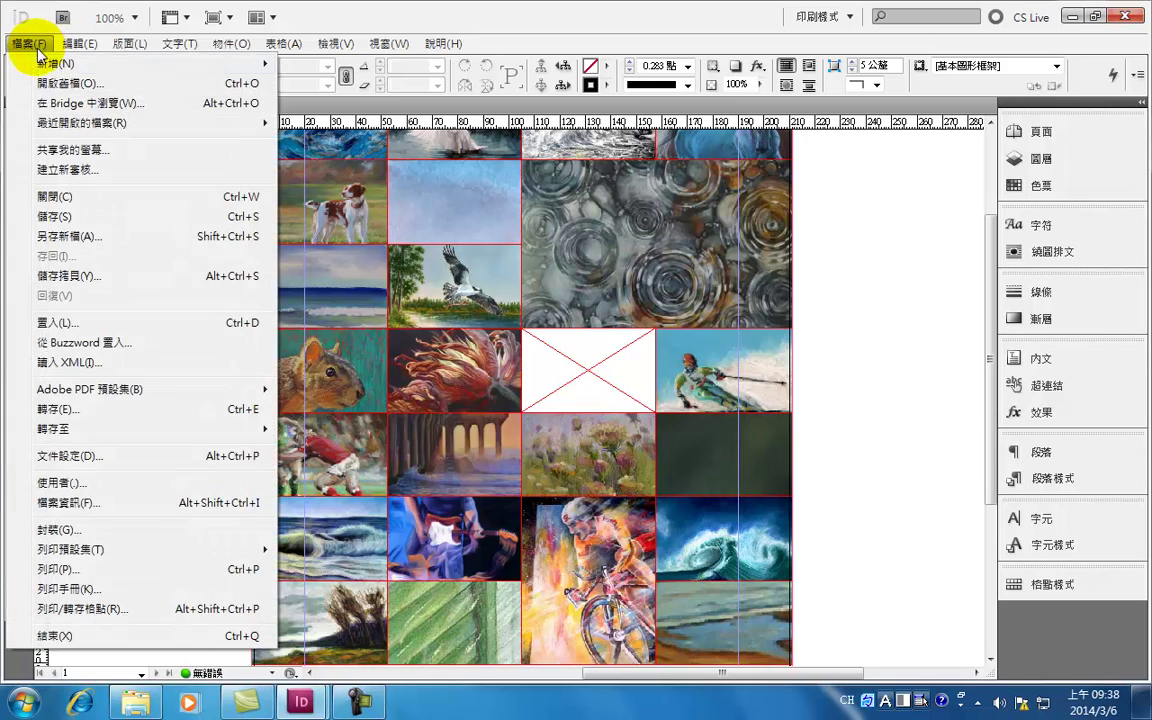
{"action": "left_click", "coordinate": [40, 321]}
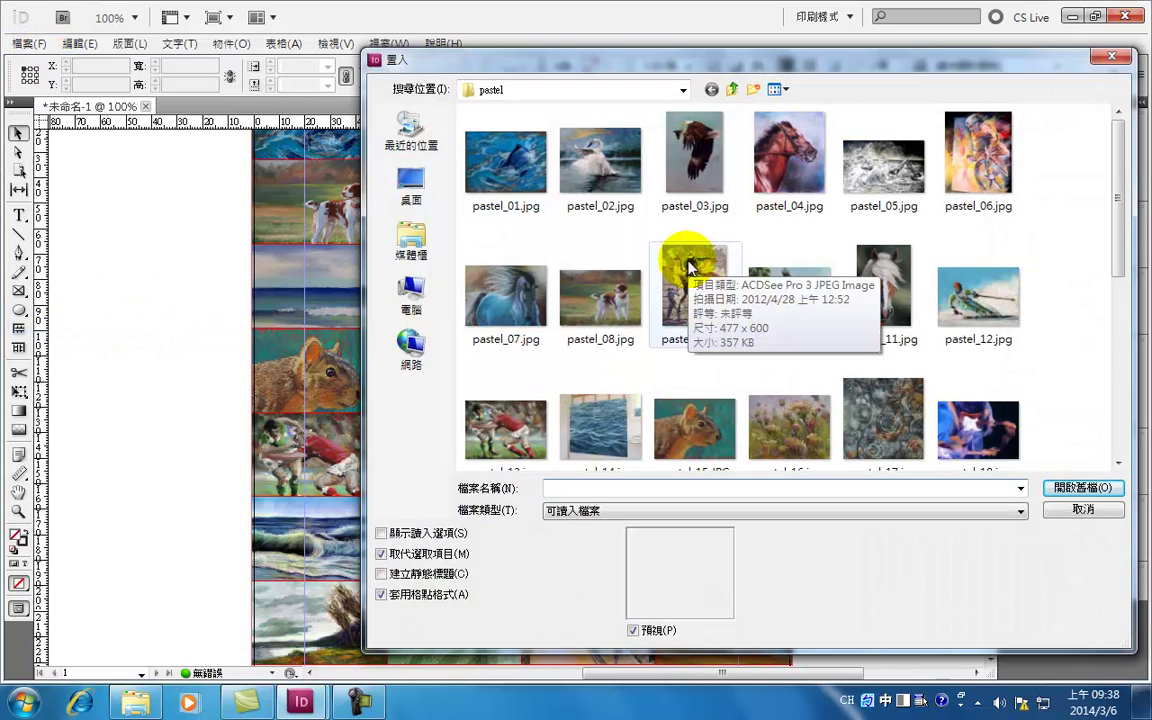
{"action": "left_click", "coordinate": [688, 302]}
{"action": "left_click", "coordinate": [1058, 488]}
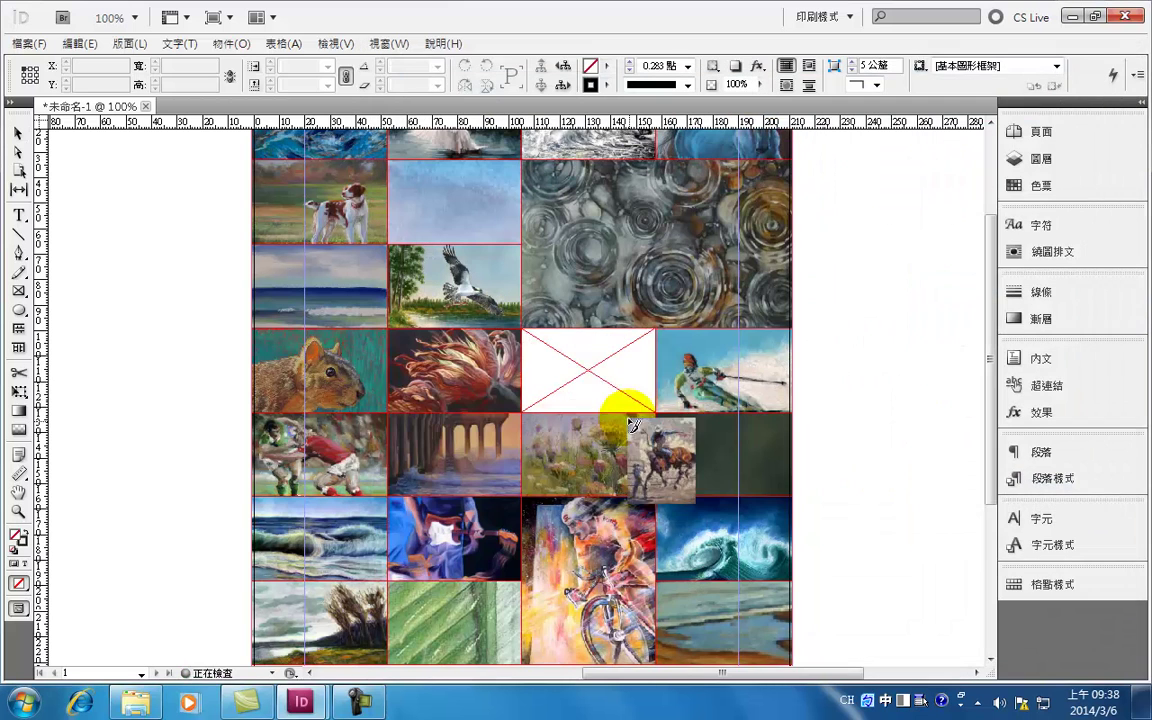
{"action": "left_click", "coordinate": [595, 376]}
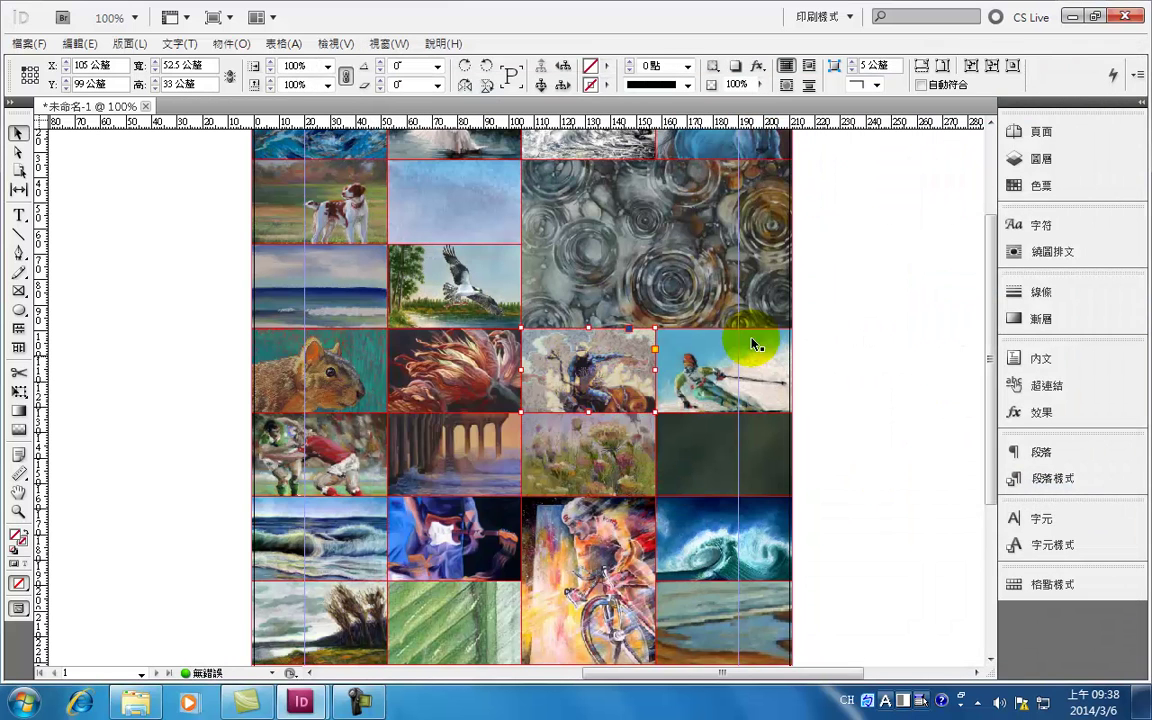
Select row 2's second, row 5's fourth, and row 7's second and fourth frames, and fill them proportionally with their images.
{"action": "left_click", "coordinate": [916, 272]}
{"action": "left_click", "coordinate": [445, 198]}
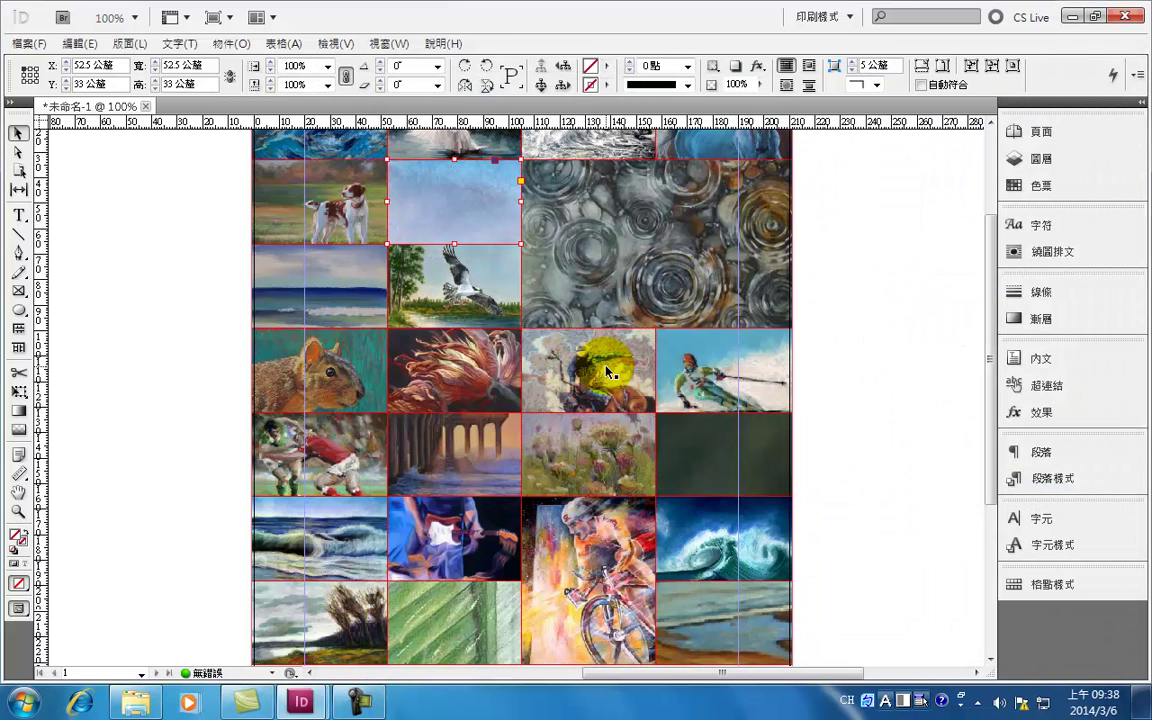
{"action": "left_click", "coordinate": [689, 451]}
{"action": "scroll", "coordinate": [797, 458], "scroll_direction": "down", "scroll_amount": 3}
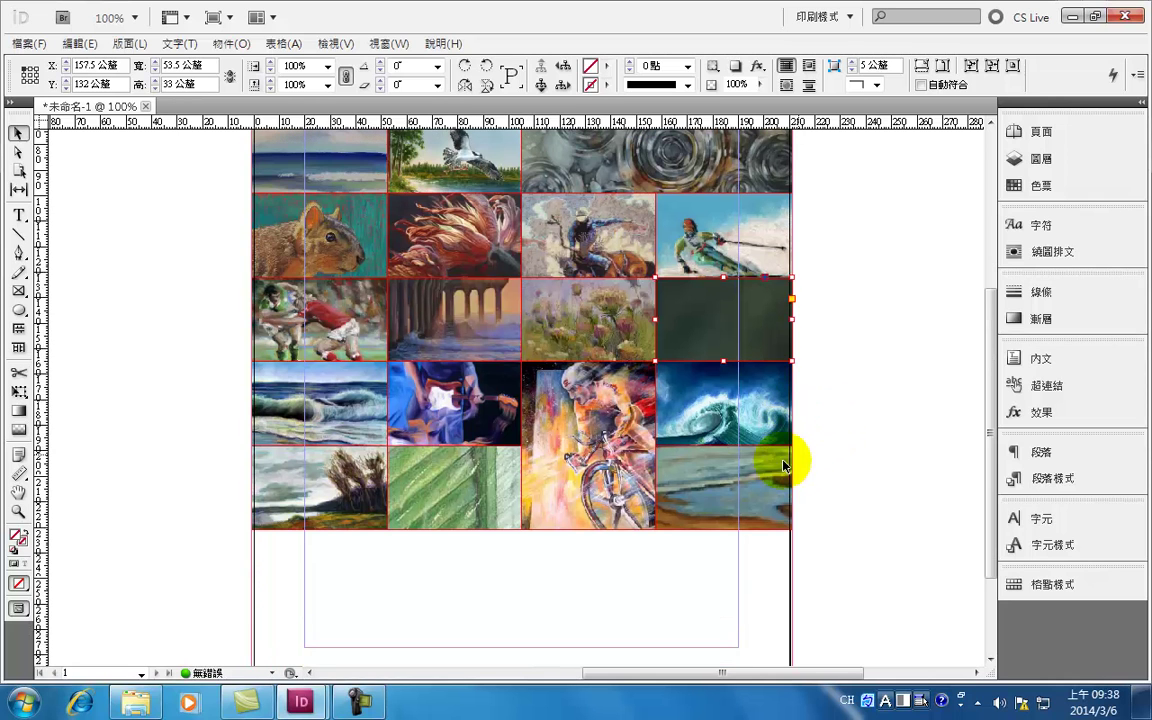
{"action": "left_click", "coordinate": [706, 490]}
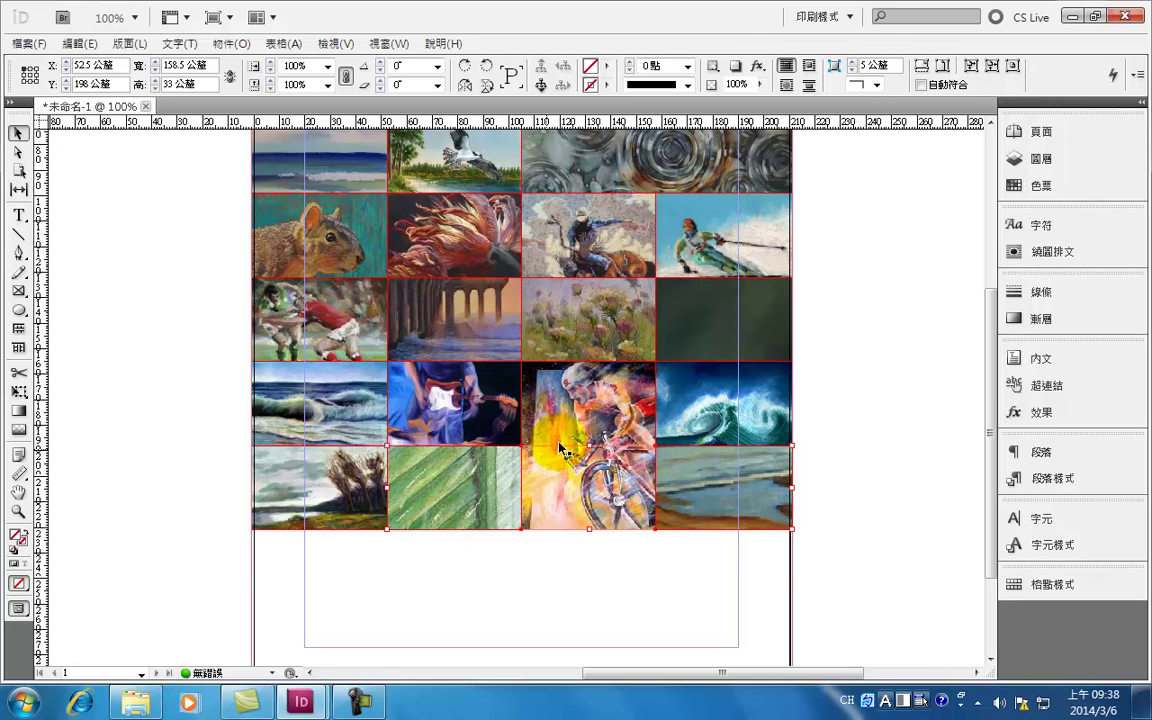
{"action": "scroll", "coordinate": [692, 423], "scroll_direction": "up", "scroll_amount": 1}
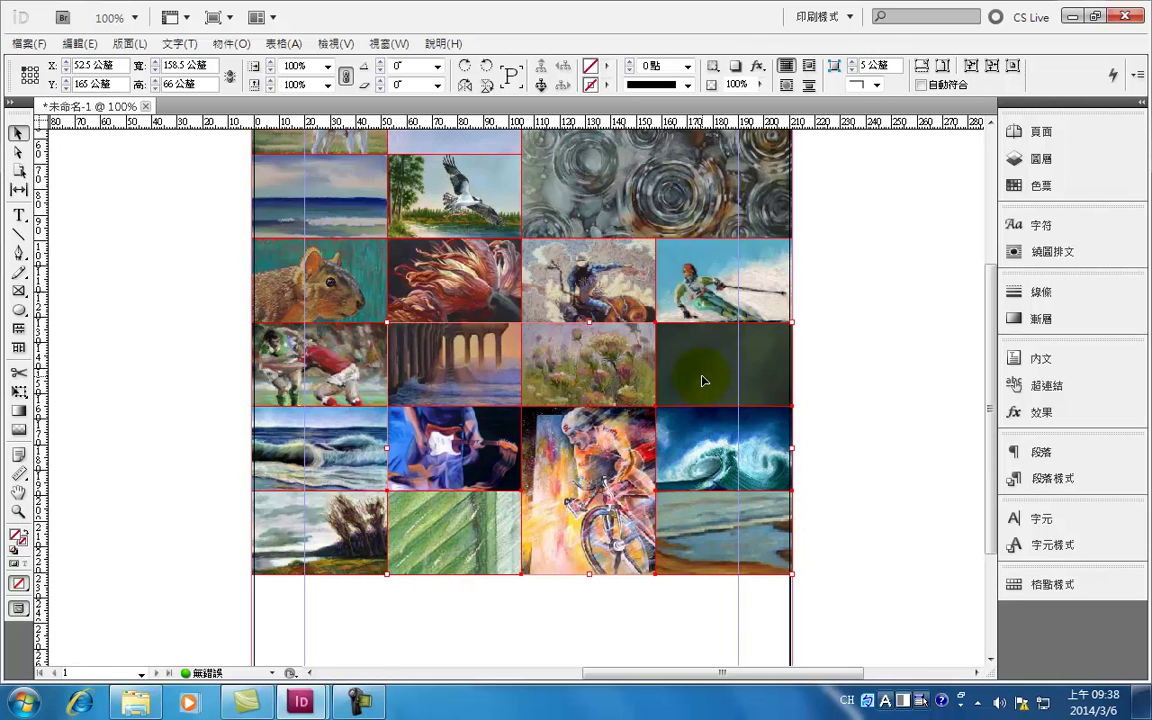
{"action": "scroll", "coordinate": [704, 389], "scroll_direction": "up", "scroll_amount": 3}
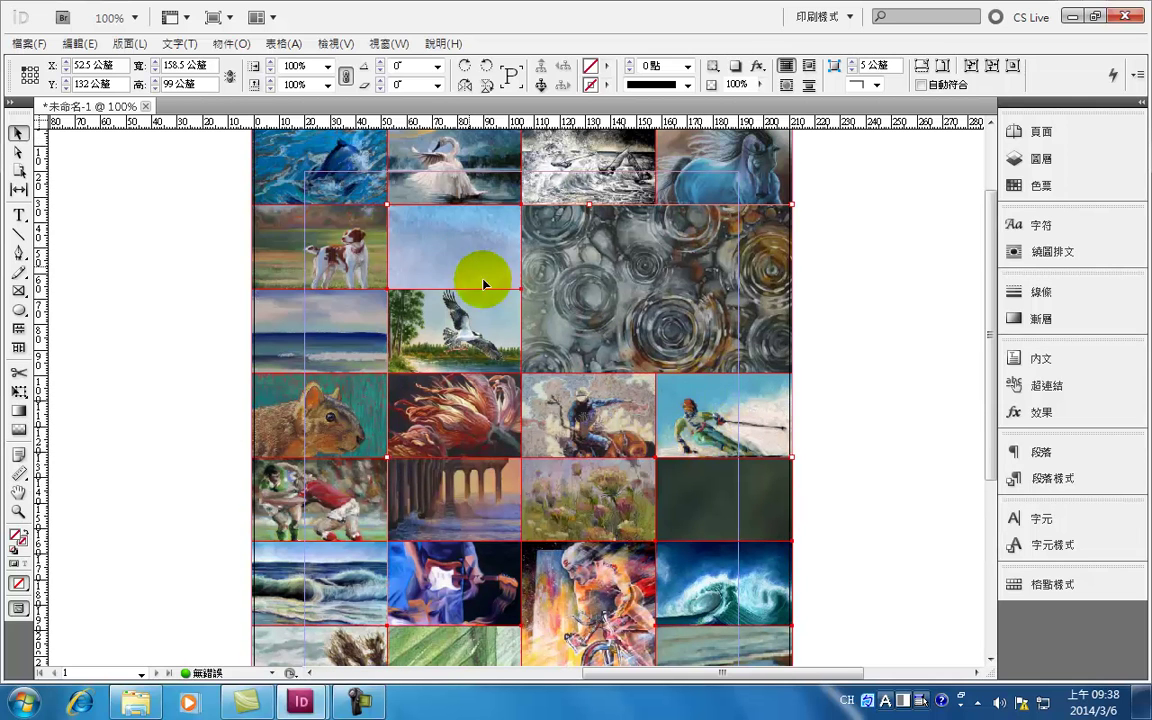
{"action": "left_click", "coordinate": [455, 274]}
{"action": "left_click", "coordinate": [924, 66]}
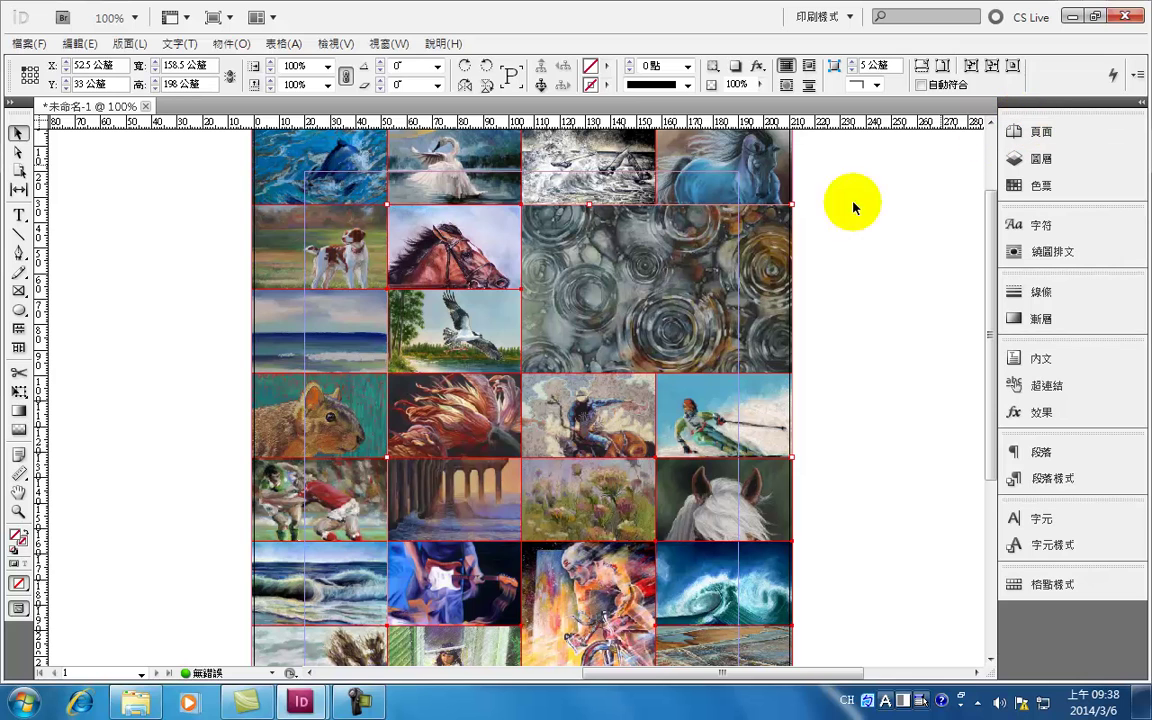
Shift the brown horse image in row 2 to a Y offset of -9.5 mm and the skier image in row 4 to -2.796 mm.
{"action": "left_click", "coordinate": [463, 262]}
{"action": "left_click_drag", "start_coordinate": [481, 258], "coordinate": [481, 237]}
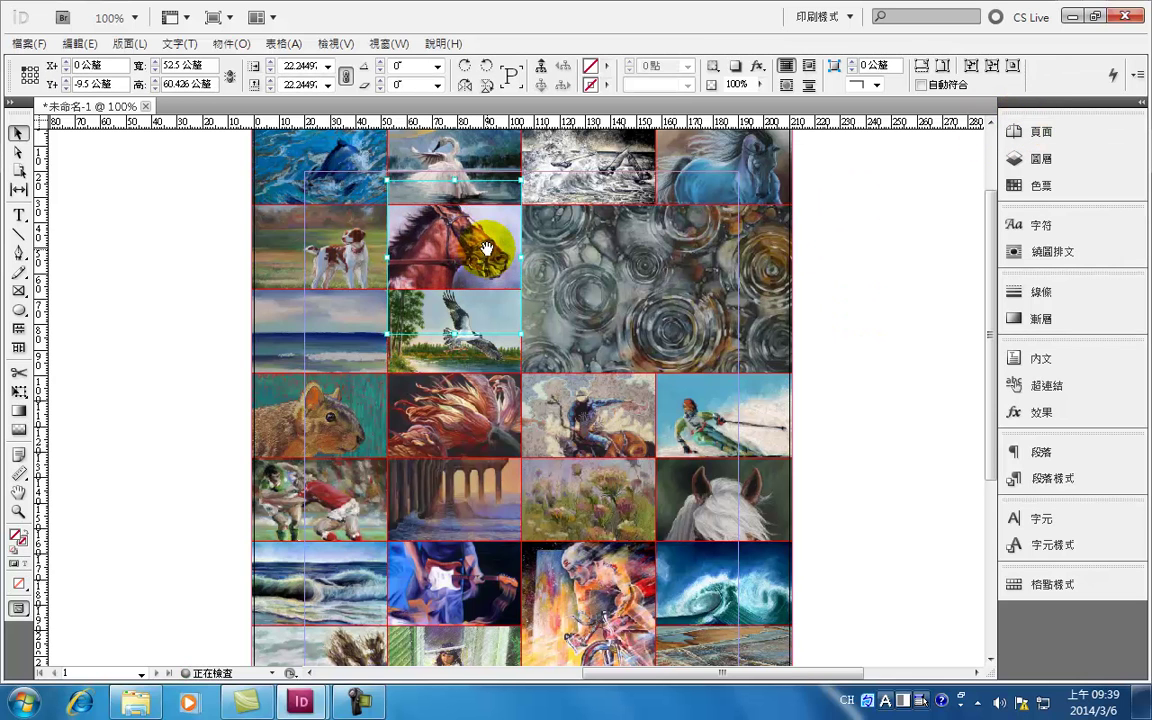
{"action": "scroll", "coordinate": [720, 323], "scroll_direction": "down", "scroll_amount": 2}
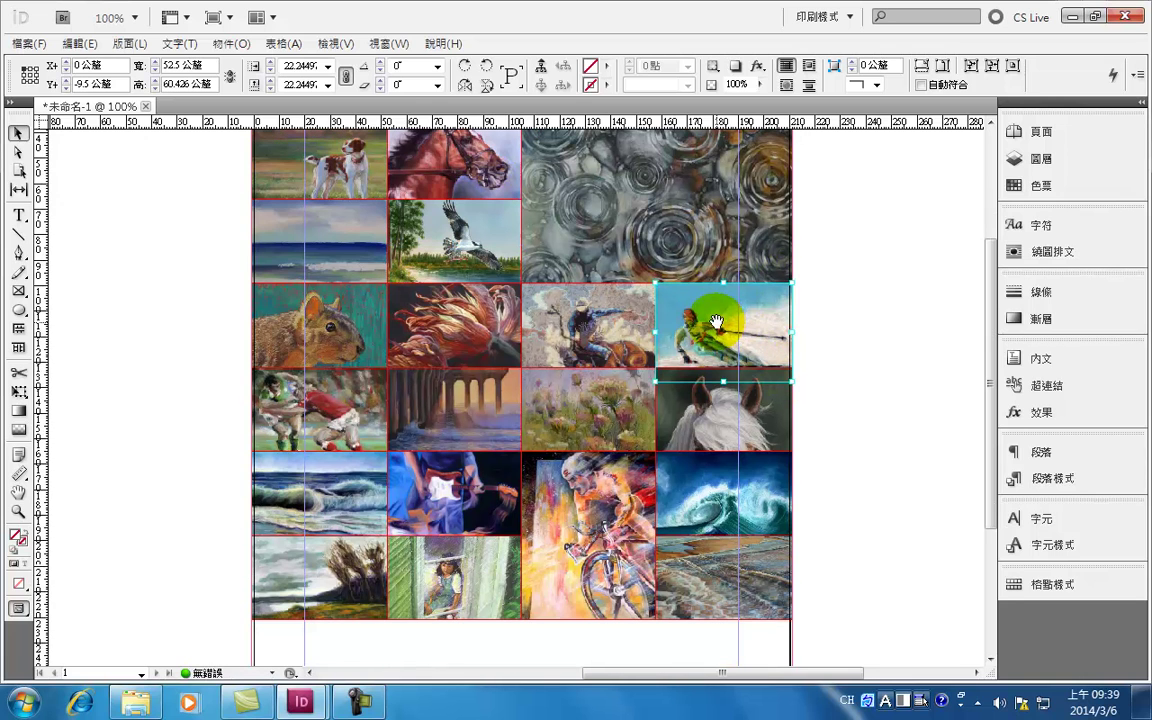
{"action": "left_click", "coordinate": [716, 321]}
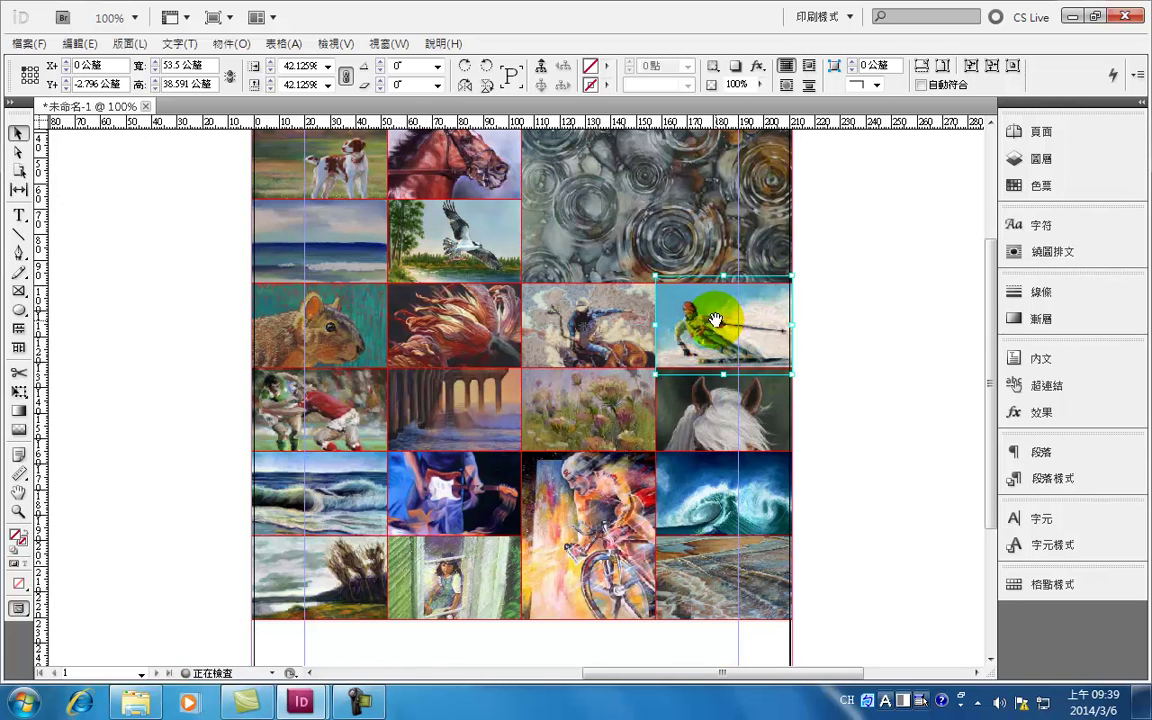
Shift the white horse image vertically inside row 5's fourth frame to a Y offset of -16.5 mm.
{"action": "scroll", "coordinate": [716, 321], "scroll_direction": "down", "scroll_amount": 3}
{"action": "left_click", "coordinate": [688, 292]}
{"action": "double_click", "coordinate": [703, 295]}
{"action": "left_click_drag", "start_coordinate": [702, 292], "coordinate": [738, 249]}
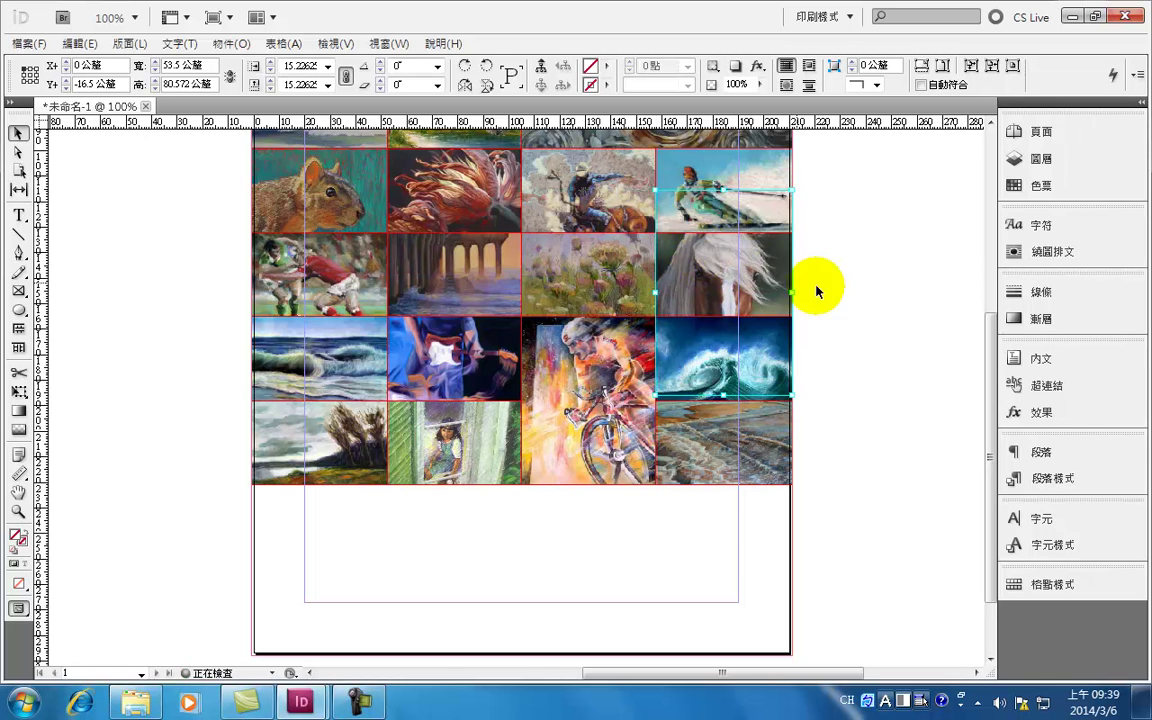
Center the wave image within row 6's fourth frame and deselect it.
{"action": "scroll", "coordinate": [816, 290], "scroll_direction": "down", "scroll_amount": 2}
{"action": "left_click", "coordinate": [700, 285]}
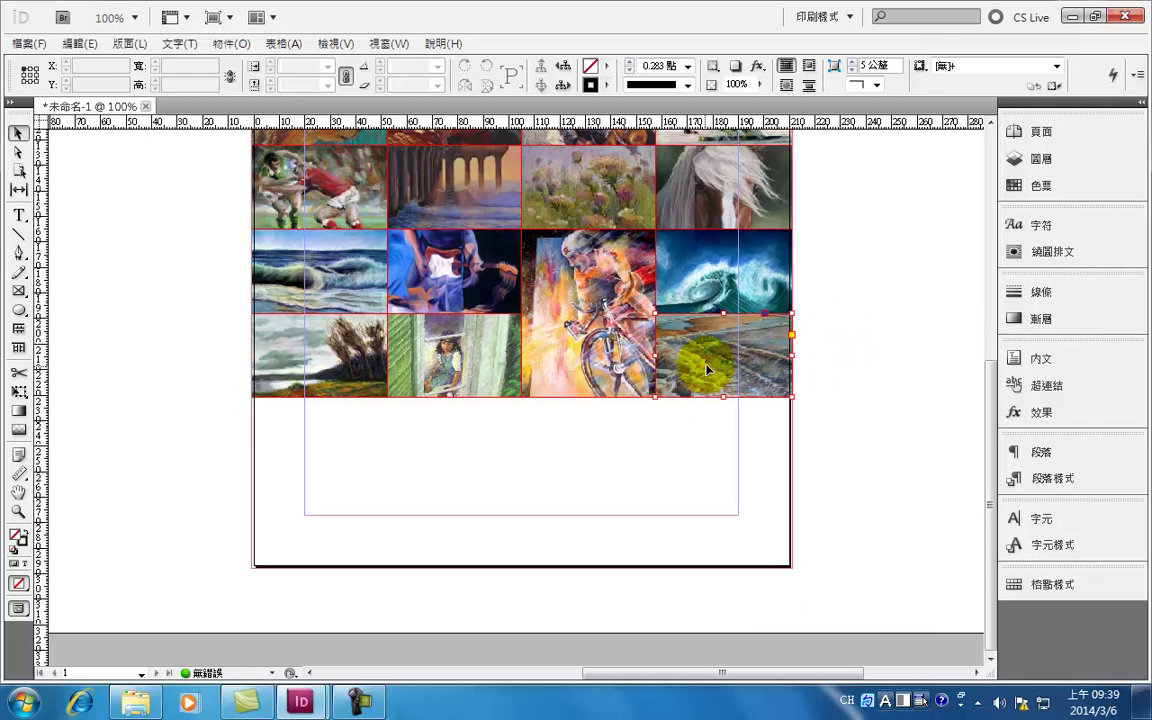
{"action": "double_click", "coordinate": [700, 285]}
{"action": "left_click_drag", "start_coordinate": [700, 285], "coordinate": [740, 282]}
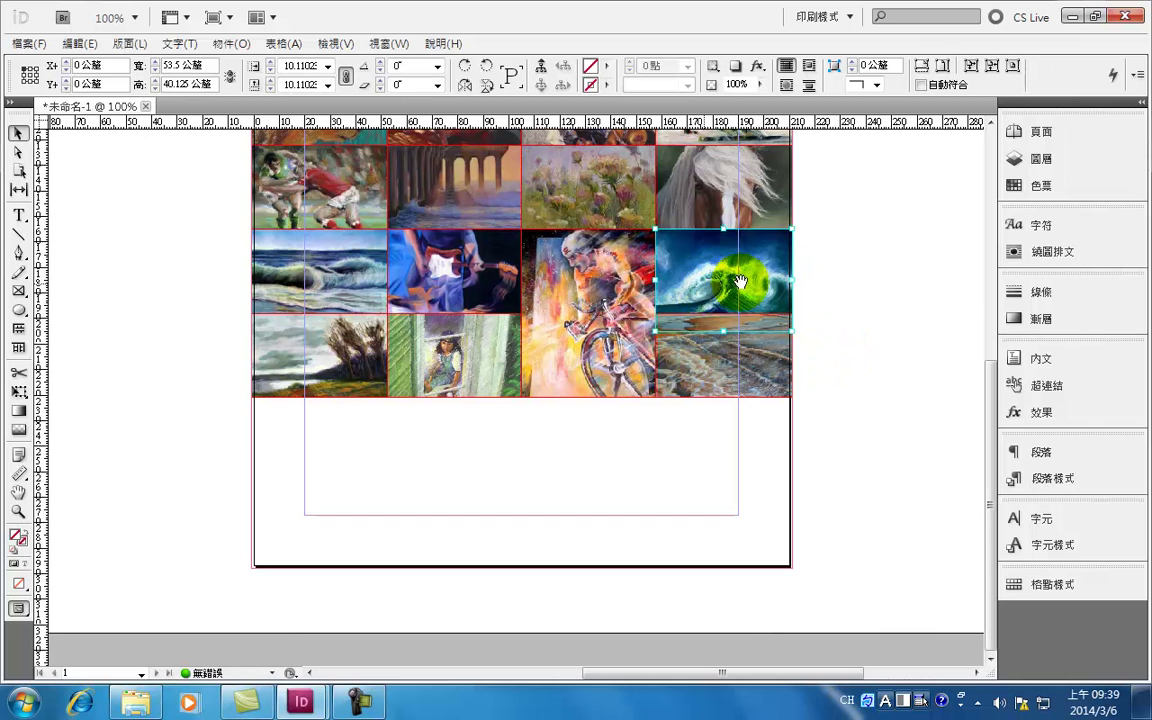
{"action": "left_click", "coordinate": [1010, 64]}
{"action": "left_click", "coordinate": [873, 265]}
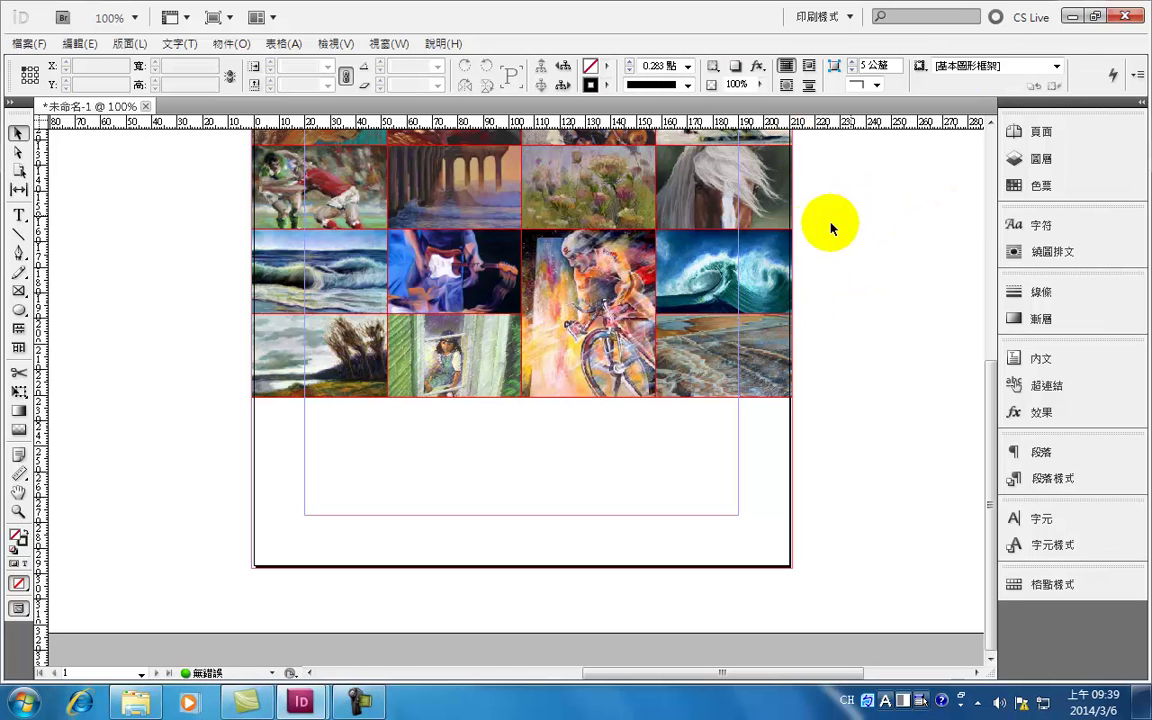
Review the available frame fitting options for the girl image in row 7's second frame, leaving them unapplied.
{"action": "left_click", "coordinate": [707, 190]}
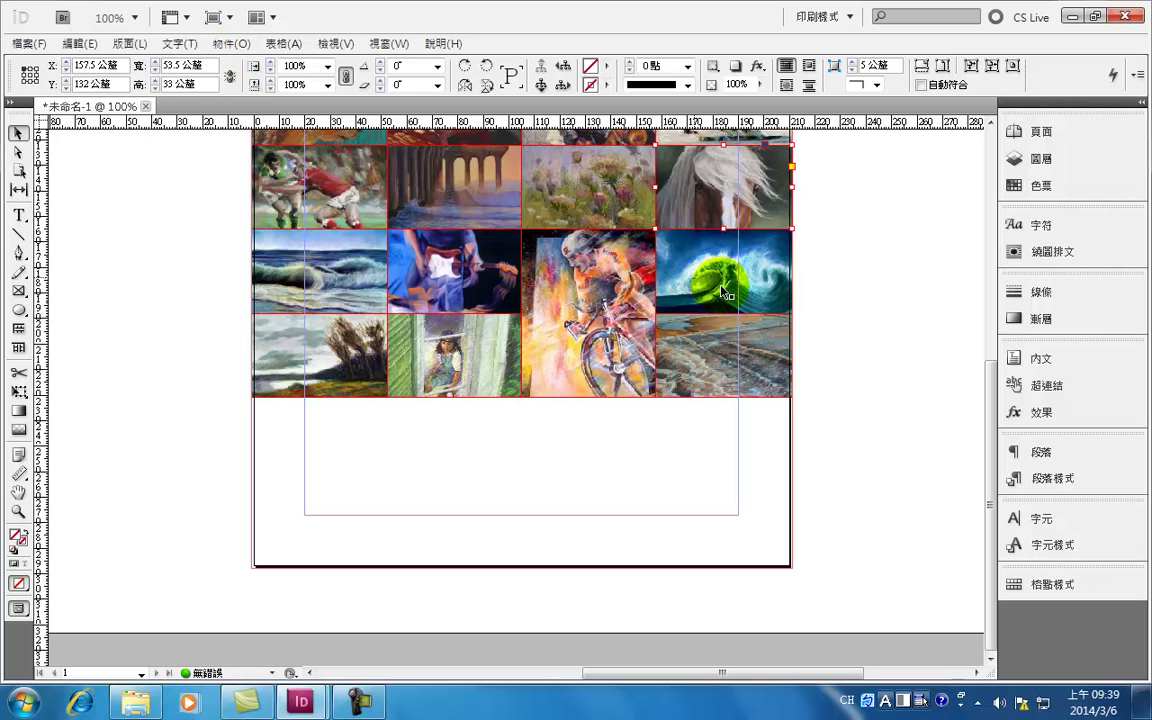
{"action": "left_click", "coordinate": [645, 252]}
{"action": "left_click", "coordinate": [471, 358]}
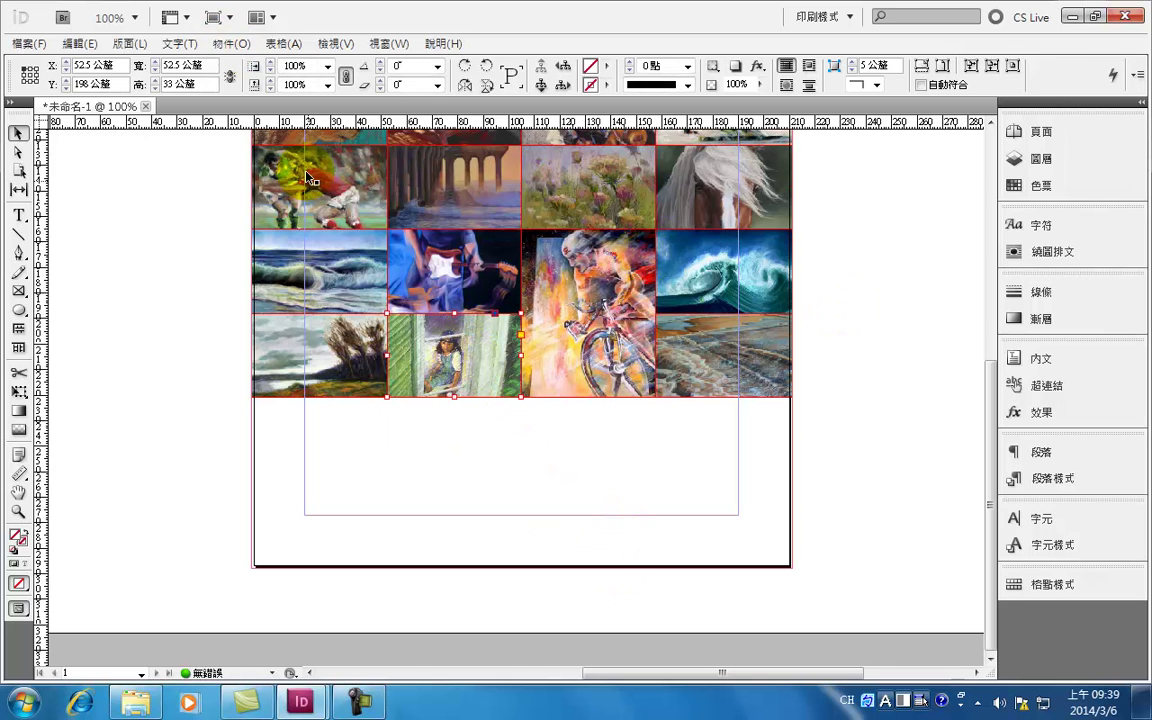
{"action": "left_click", "coordinate": [231, 43]}
{"action": "mouse_move", "coordinate": [339, 270]}
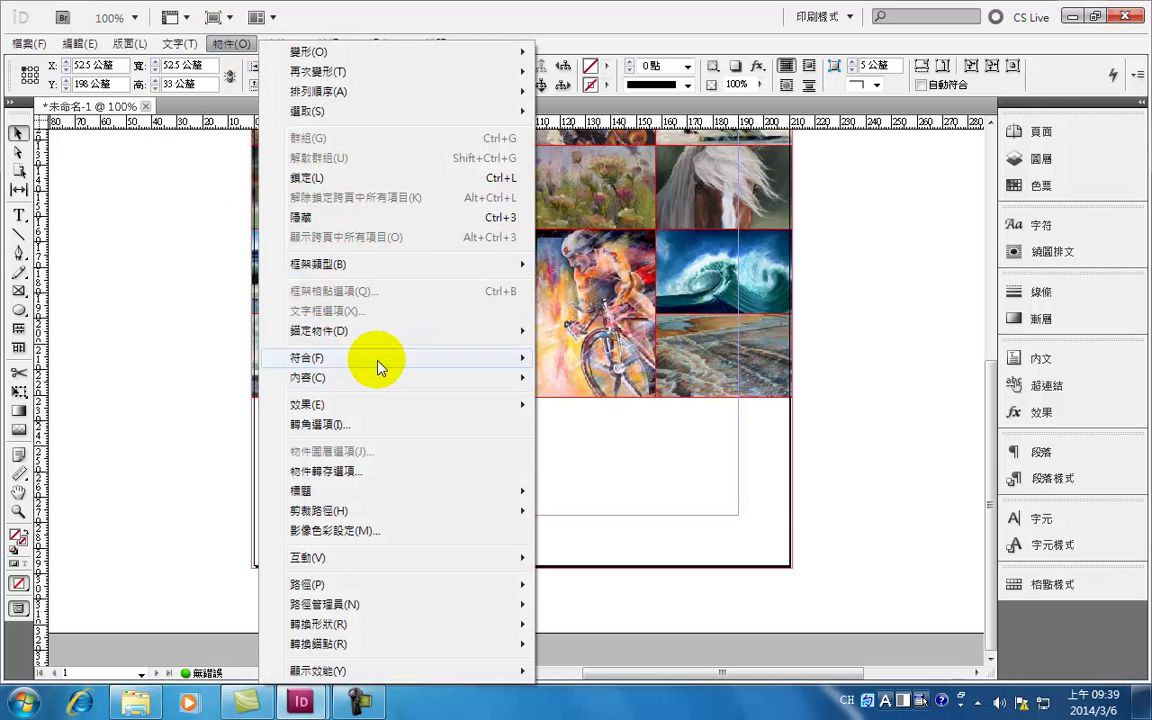
{"action": "mouse_move", "coordinate": [377, 360]}
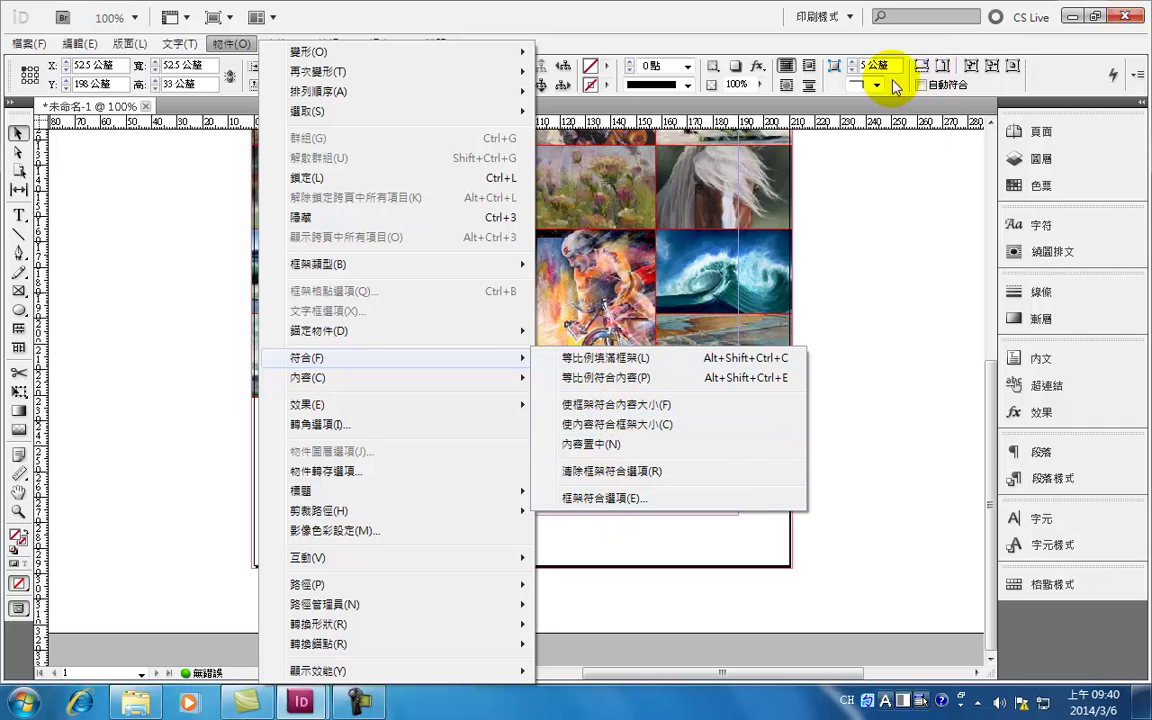
{"action": "left_click", "coordinate": [939, 347]}
{"action": "left_click", "coordinate": [892, 329]}
Draw a rectangle about 101 mm wide and 38 mm high in the blank area below the image grid.
{"action": "scroll", "coordinate": [900, 333], "scroll_direction": "up", "scroll_amount": 3}
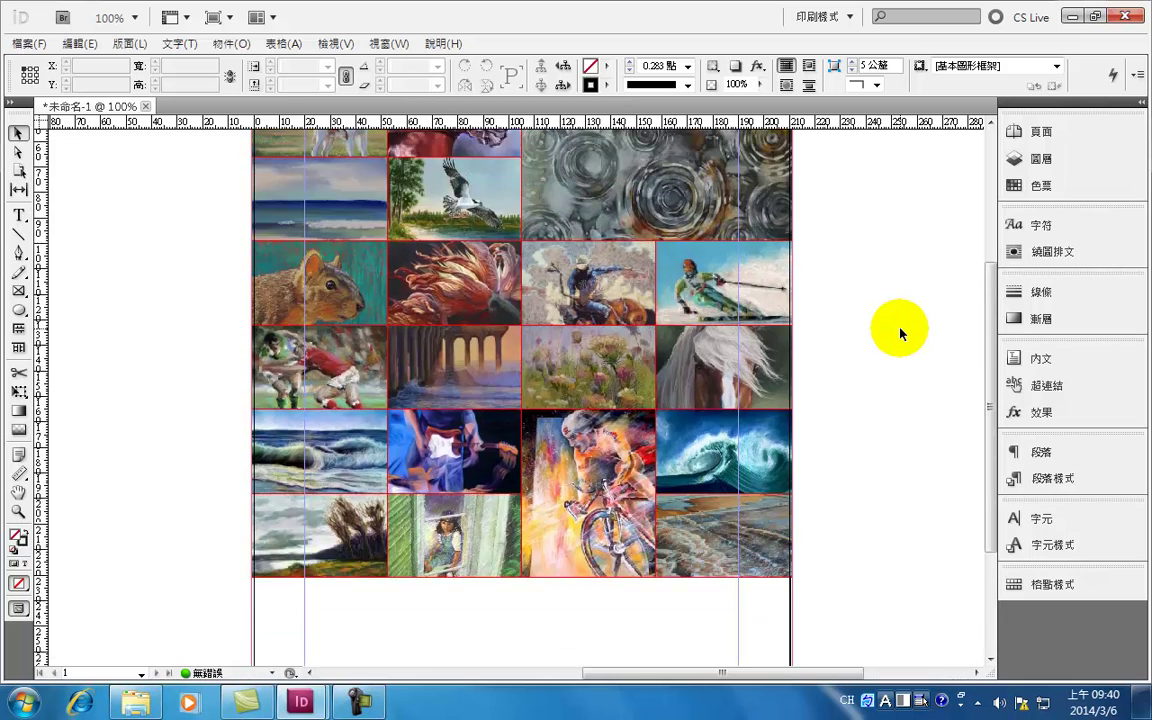
{"action": "scroll", "coordinate": [900, 333], "scroll_direction": "up", "scroll_amount": 2}
{"action": "scroll", "coordinate": [902, 333], "scroll_direction": "down", "scroll_amount": 3}
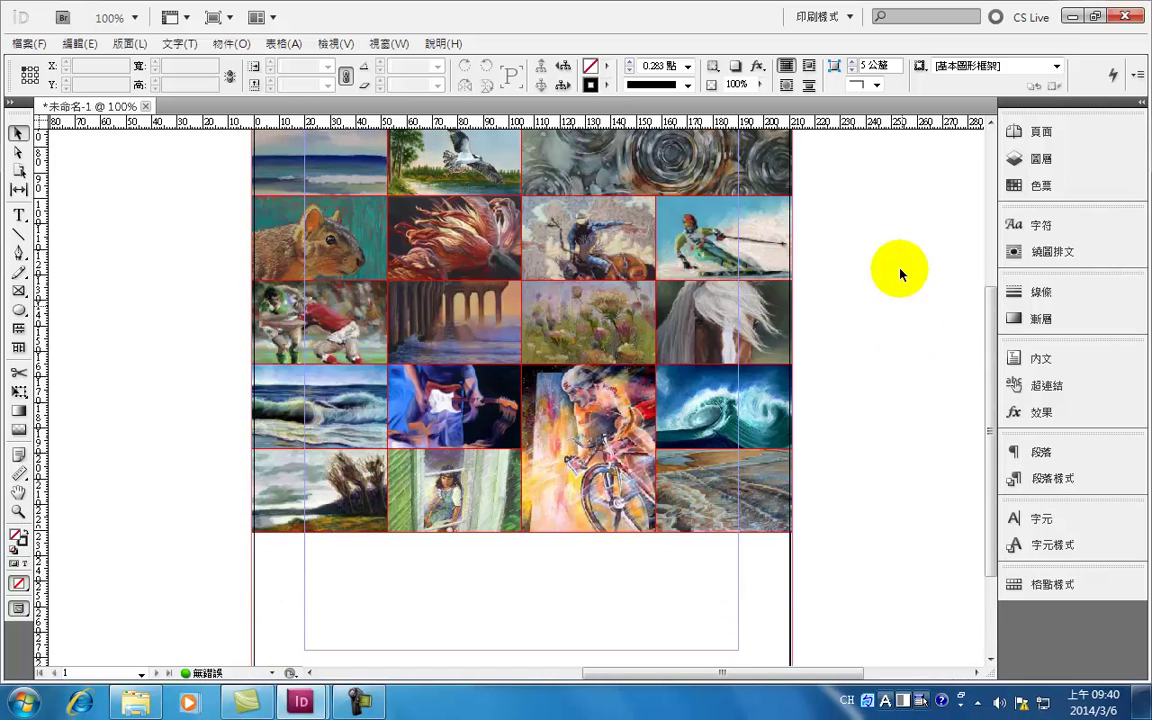
{"action": "key", "text": "ctrl+minus"}
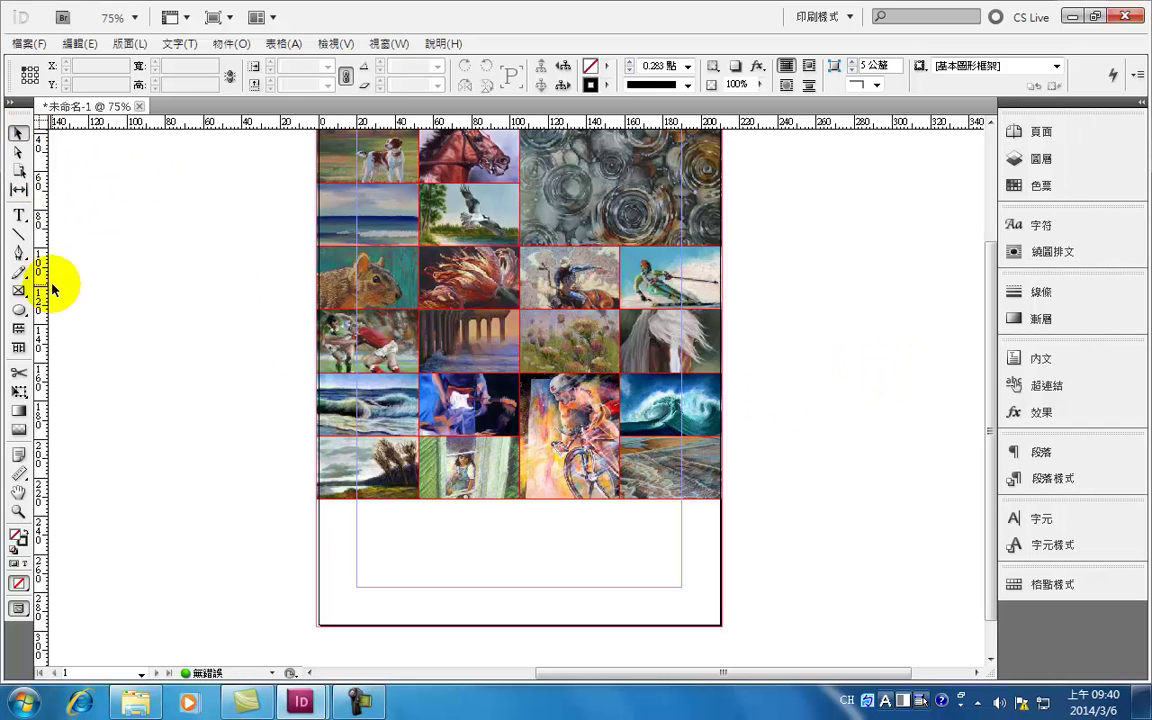
{"action": "left_click", "coordinate": [19, 311]}
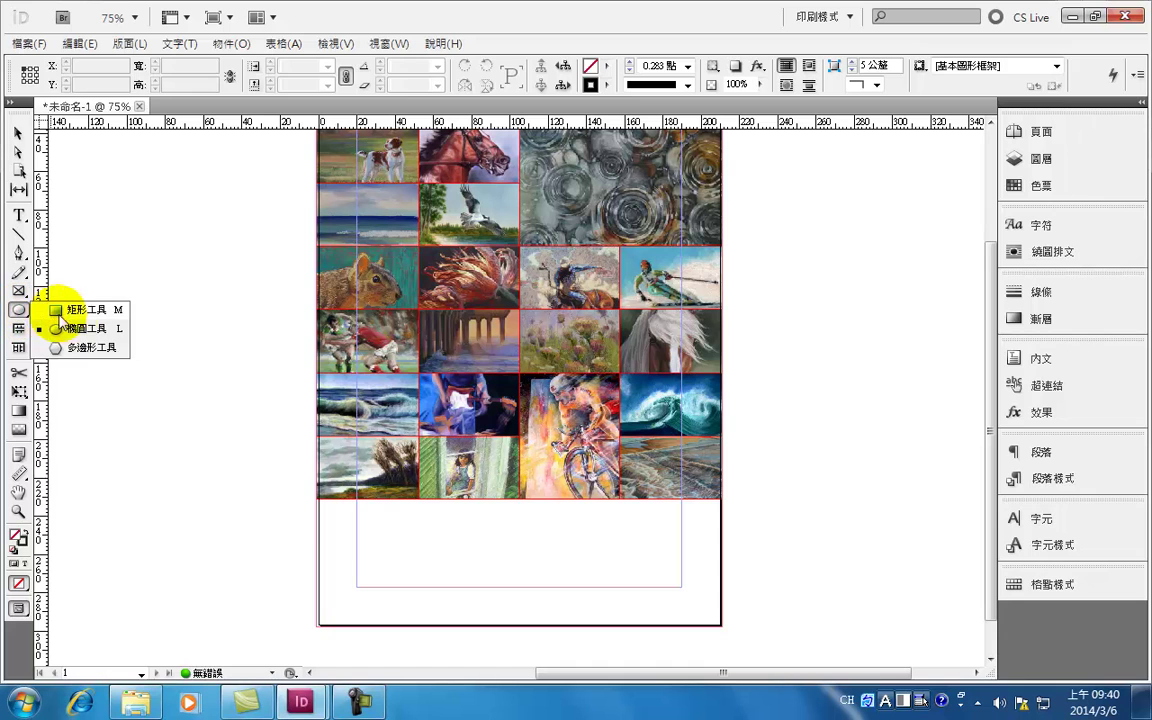
{"action": "left_click", "coordinate": [72, 310]}
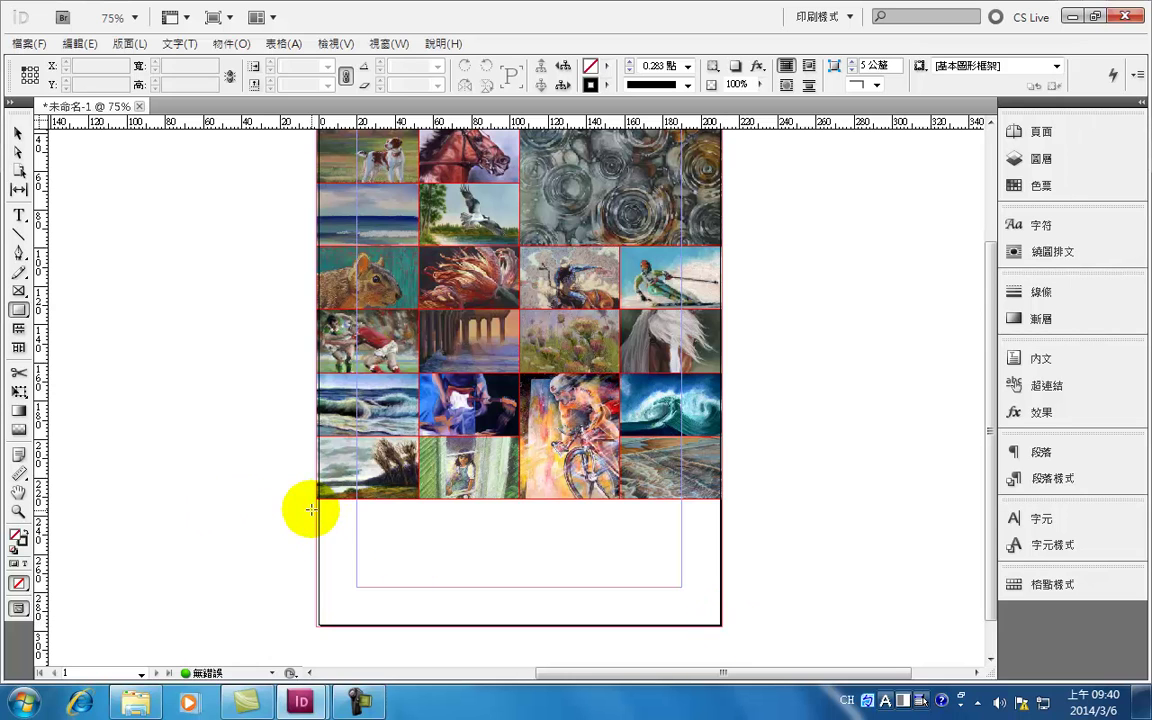
{"action": "left_click_drag", "start_coordinate": [391, 526], "coordinate": [584, 598]}
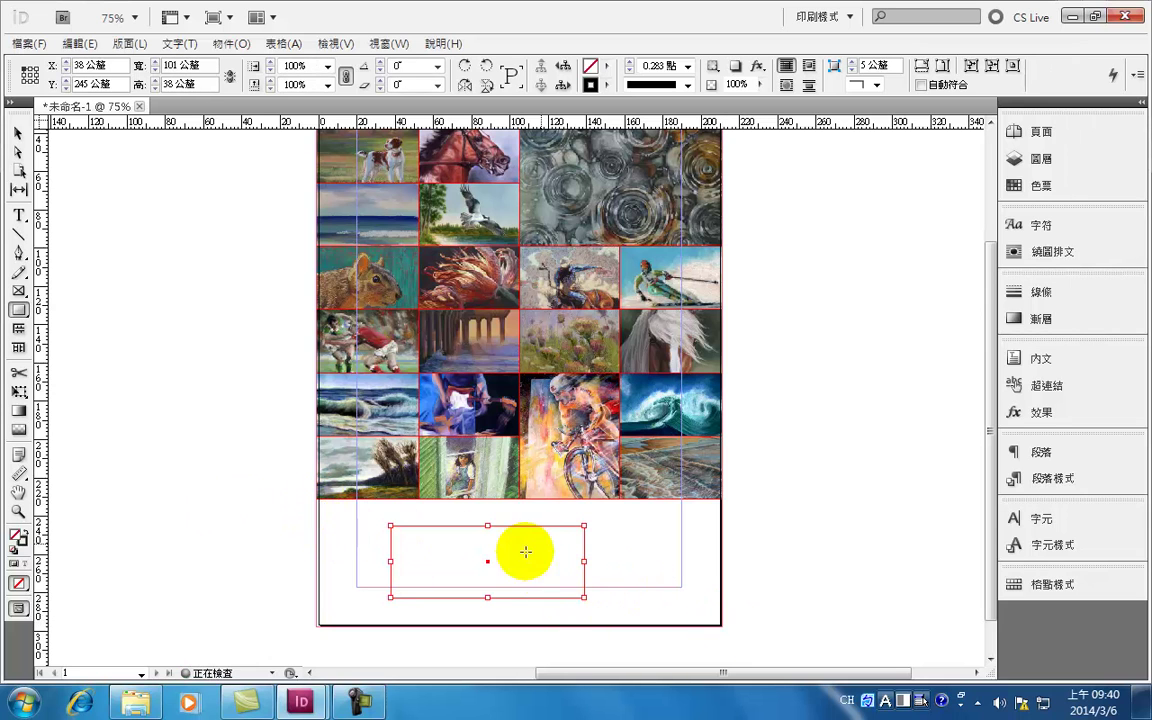
Try the cyan and magenta swatches as the rectangle's fill, checking each swatch's CMYK options without editing them.
{"action": "left_click", "coordinate": [1020, 186]}
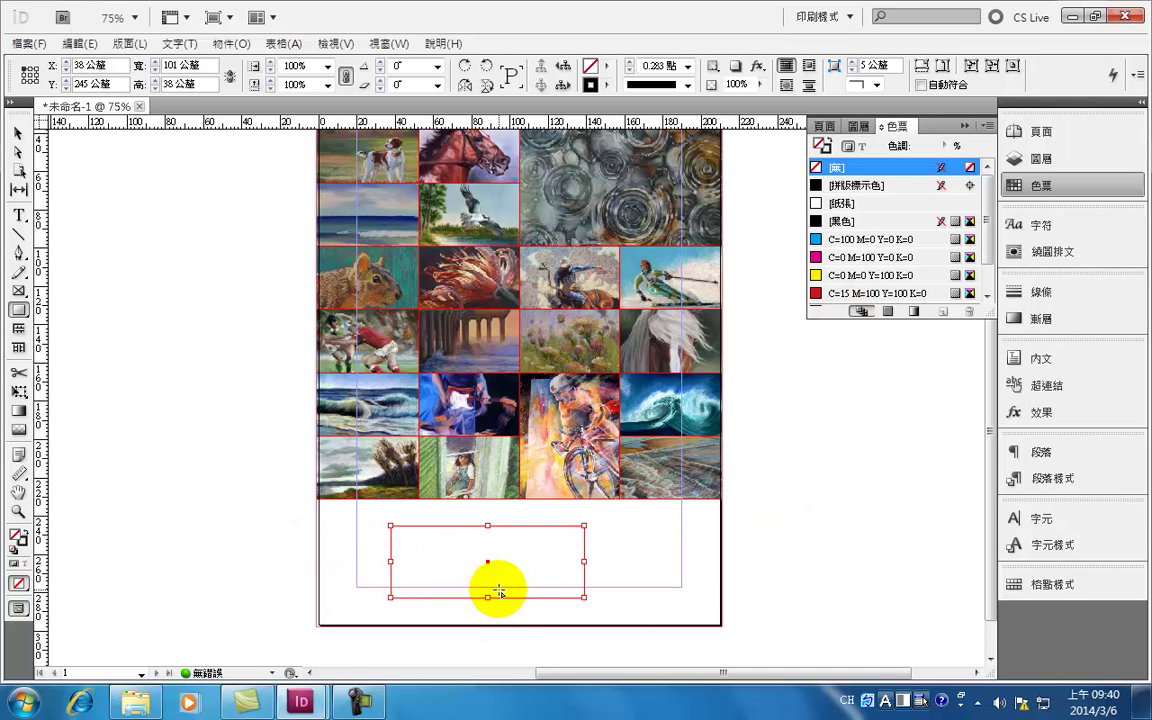
{"action": "left_click", "coordinate": [845, 242]}
{"action": "double_click", "coordinate": [845, 242]}
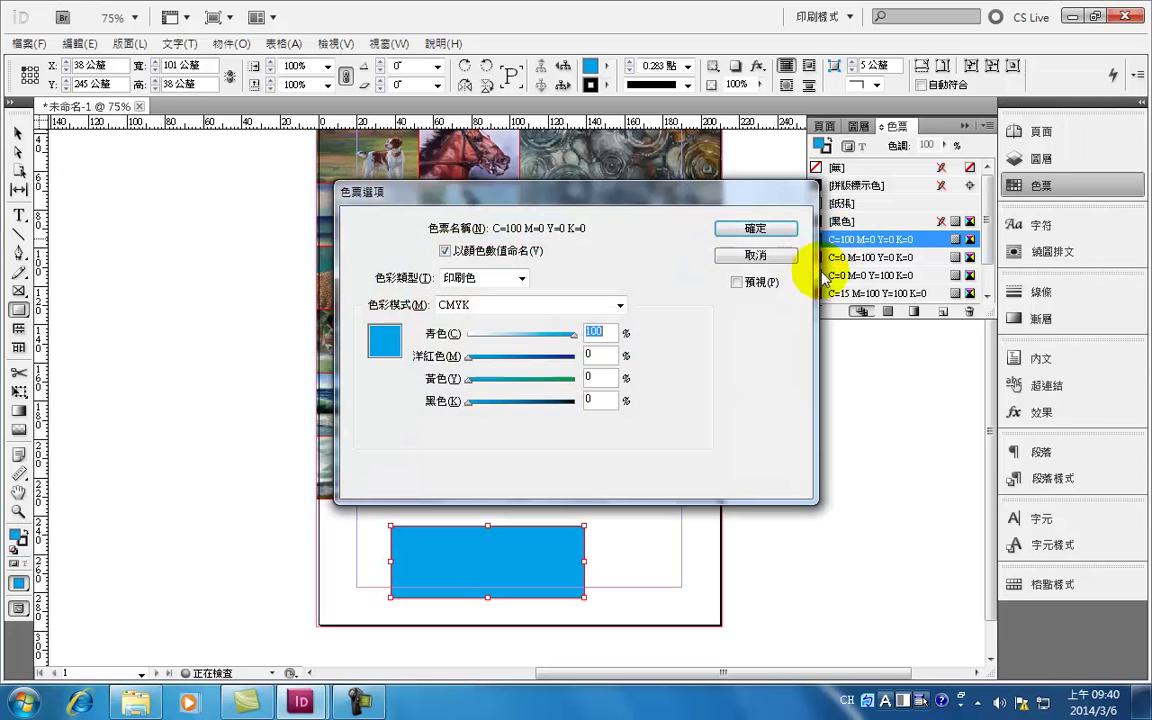
{"action": "left_click", "coordinate": [762, 257]}
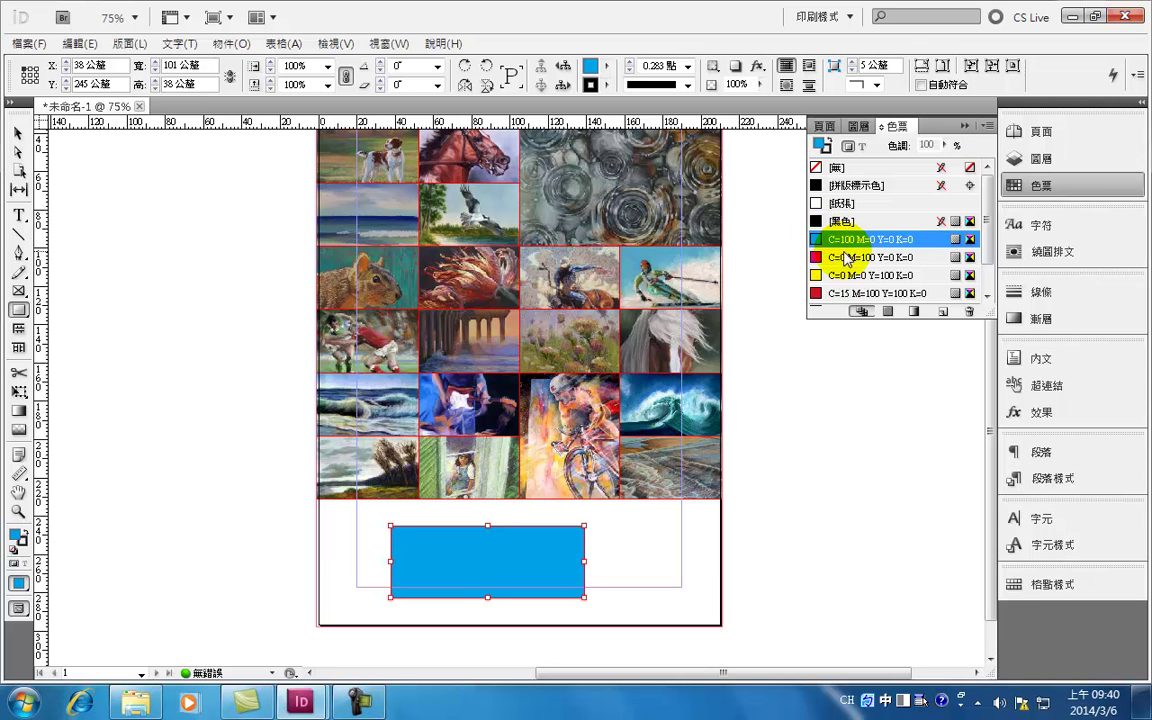
{"action": "double_click", "coordinate": [860, 264]}
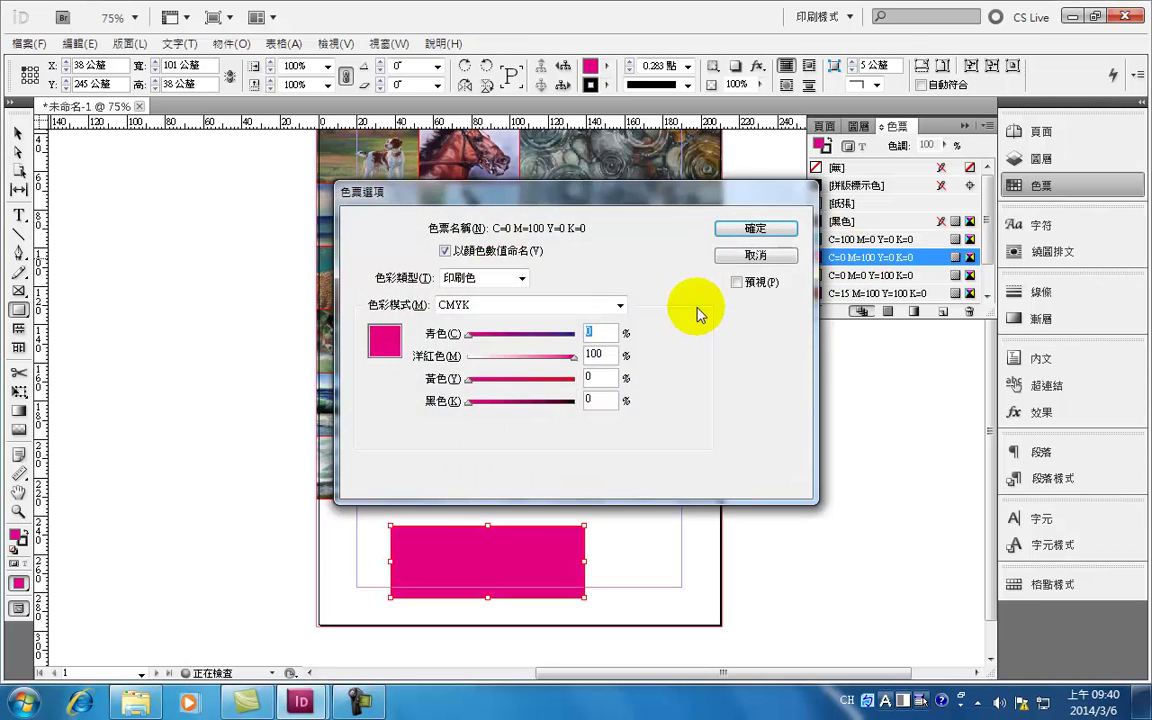
{"action": "left_click", "coordinate": [752, 255]}
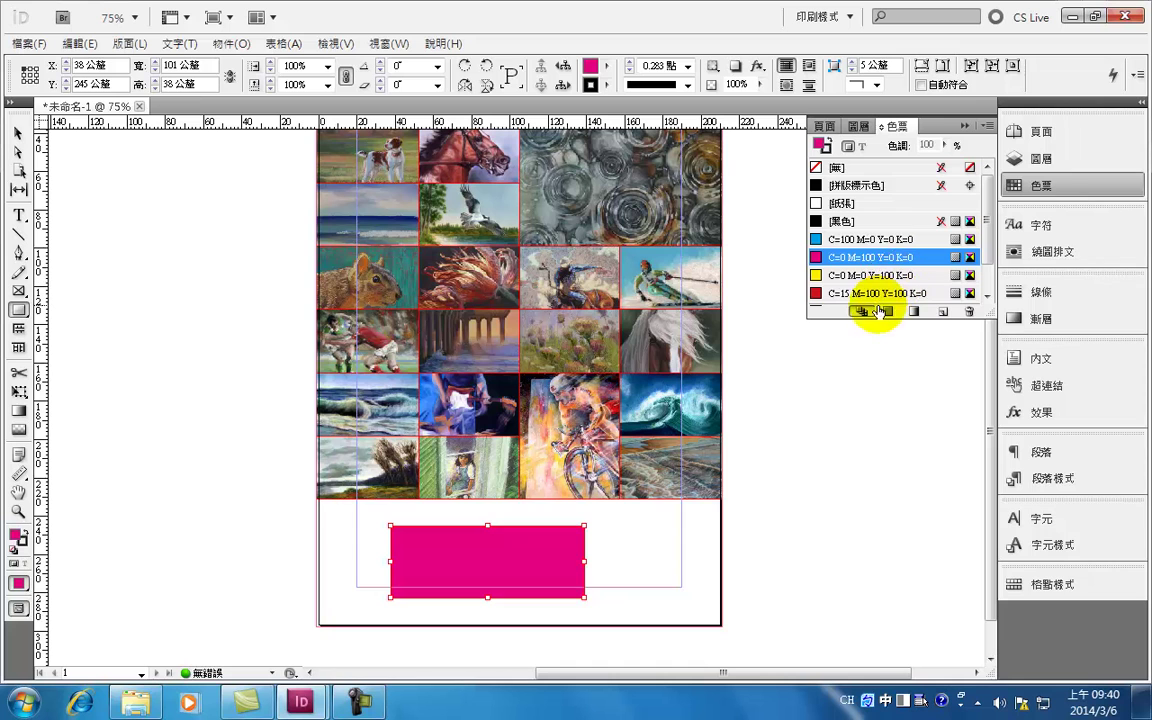
Fill the rectangle with [黑色], duplicate that swatch and name the copy 多色黑.
{"action": "left_click_drag", "start_coordinate": [980, 312], "coordinate": [980, 440]}
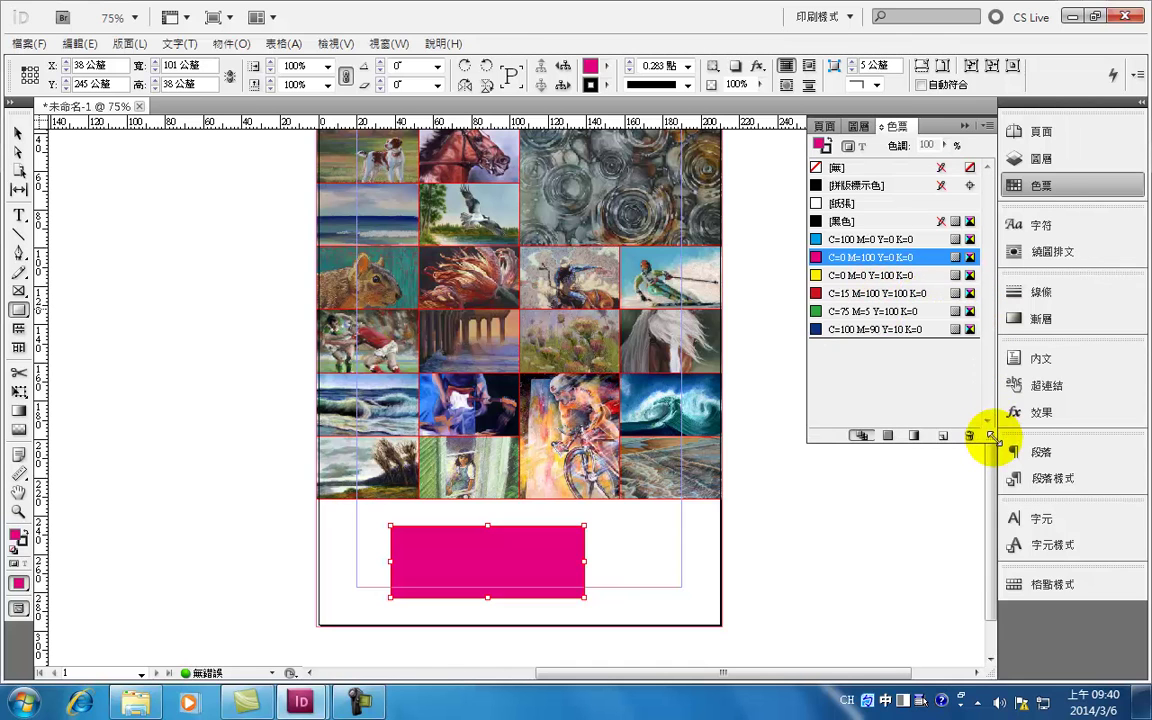
{"action": "left_click", "coordinate": [842, 222]}
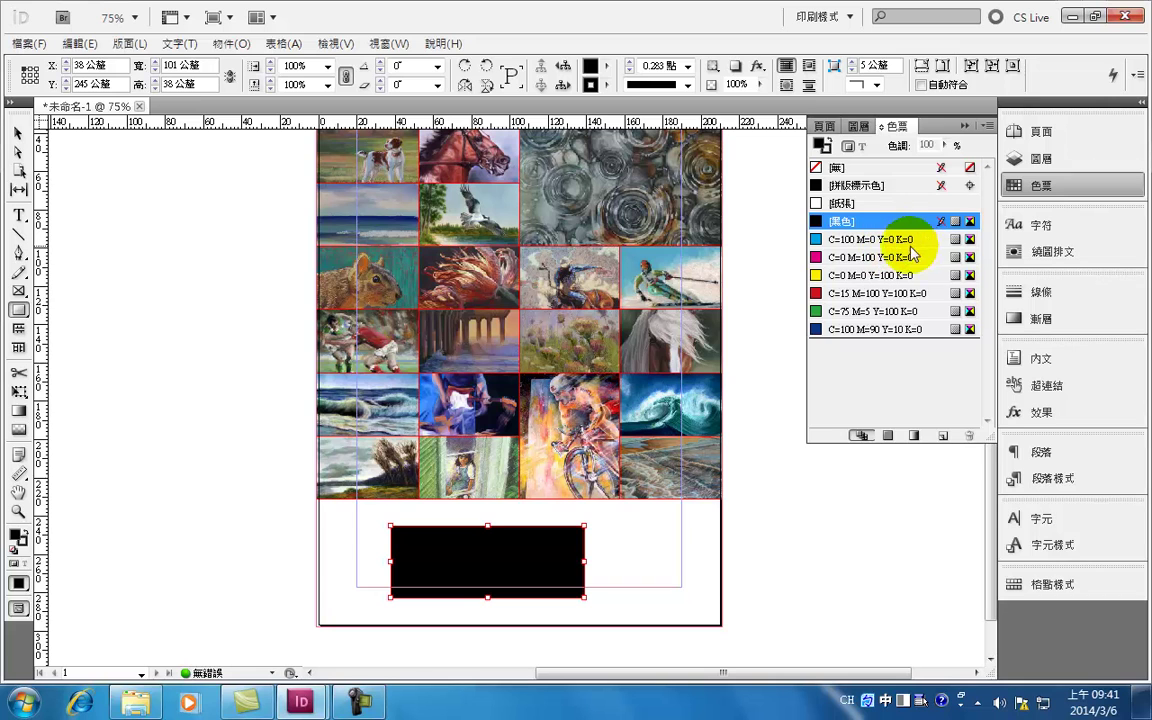
{"action": "left_click", "coordinate": [944, 438]}
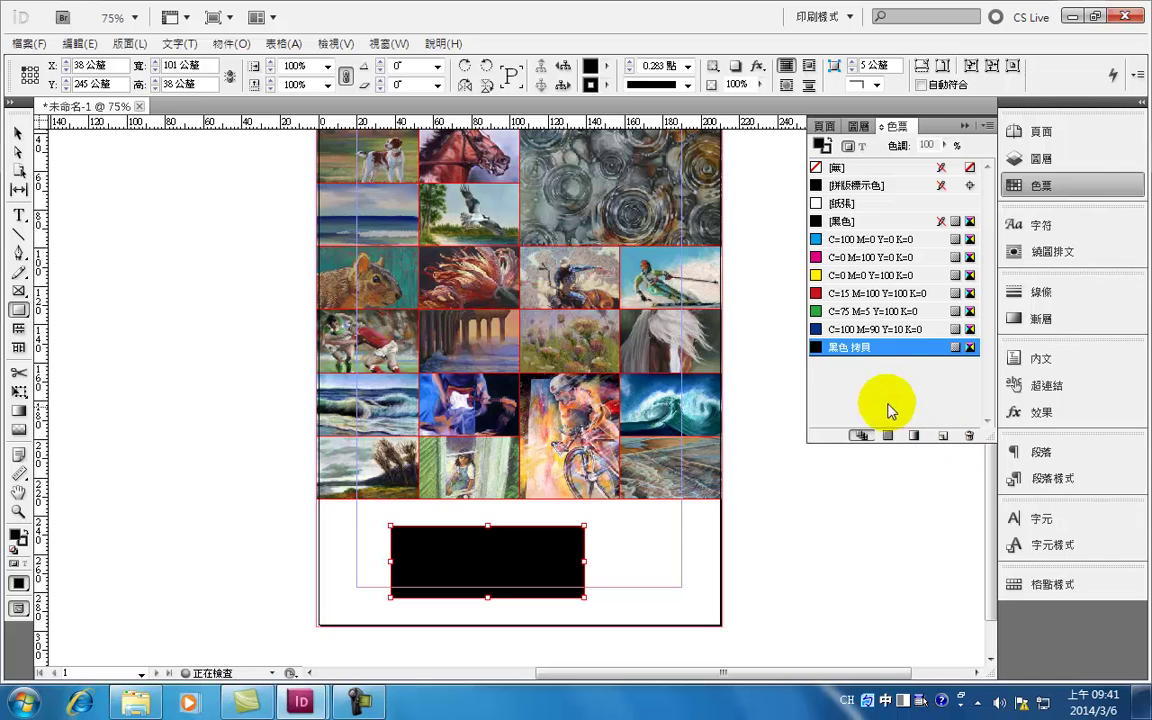
{"action": "double_click", "coordinate": [830, 348]}
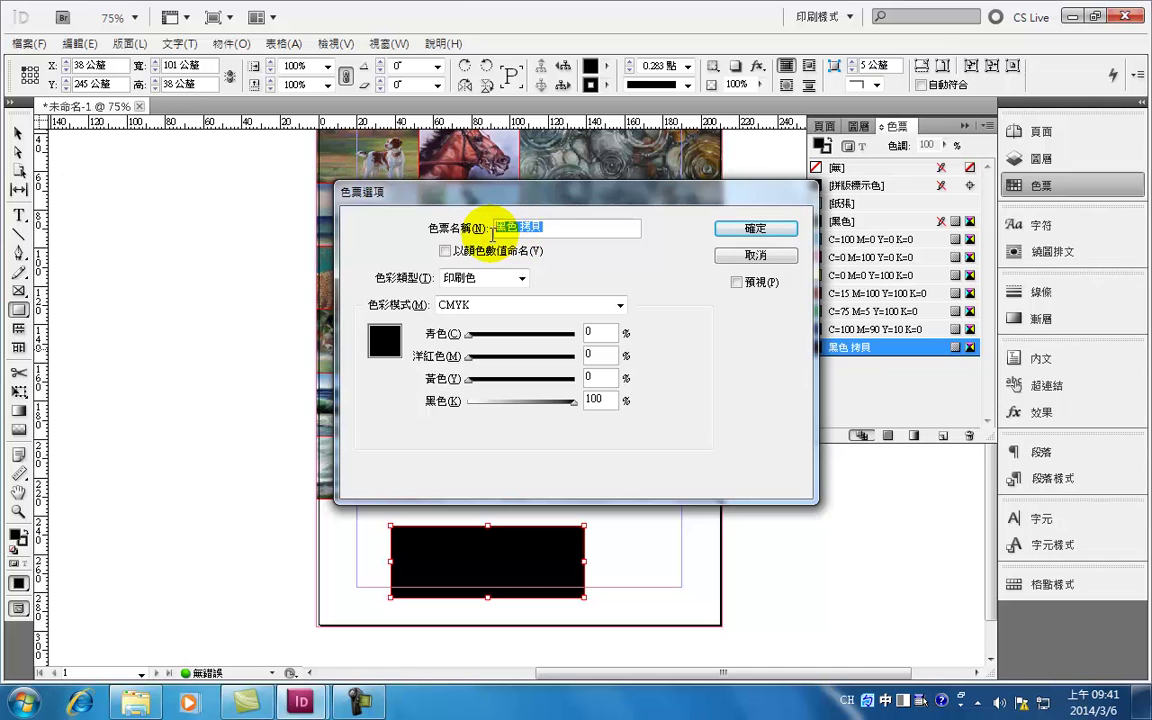
{"action": "type", "text": "多色黑"}
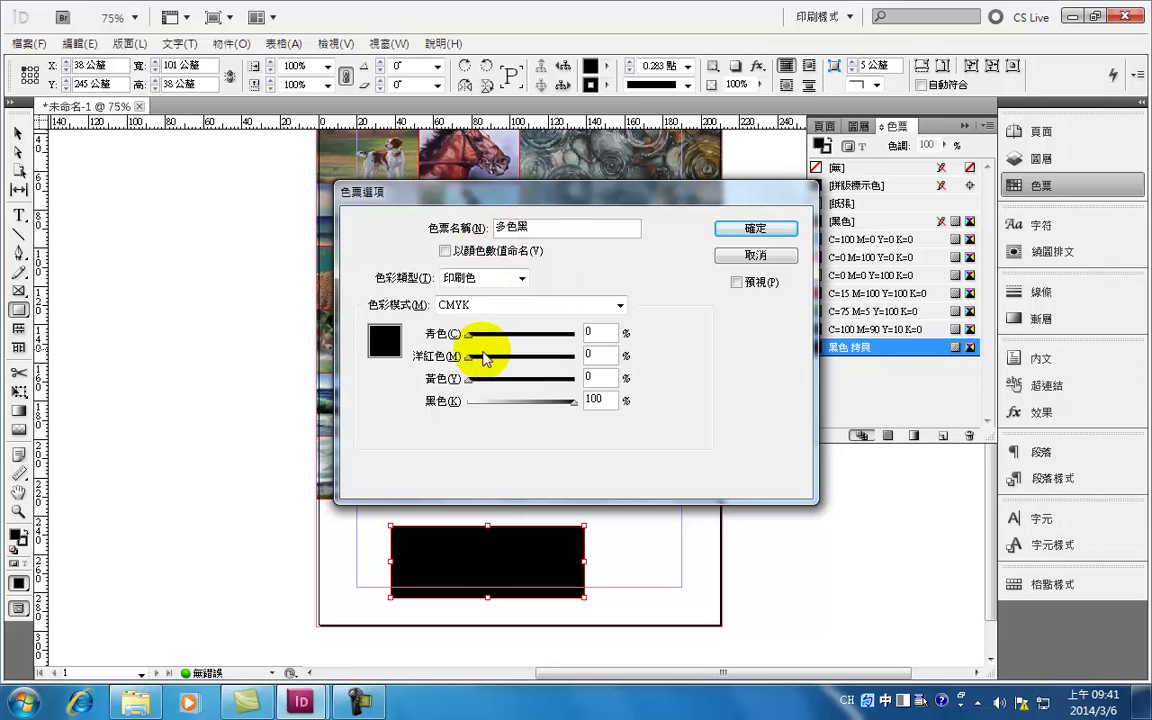
Set the 多色黑 swatch to 60% cyan, 40% magenta and 20% yellow.
{"action": "double_click", "coordinate": [589, 331]}
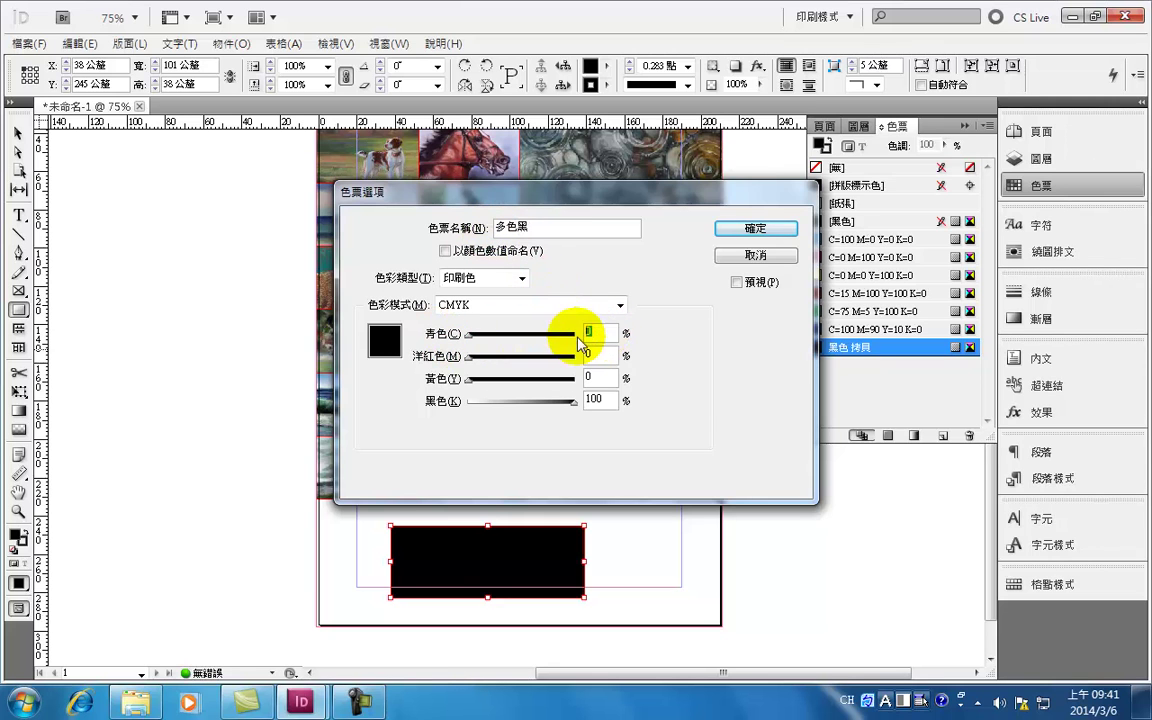
{"action": "type", "text": "60"}
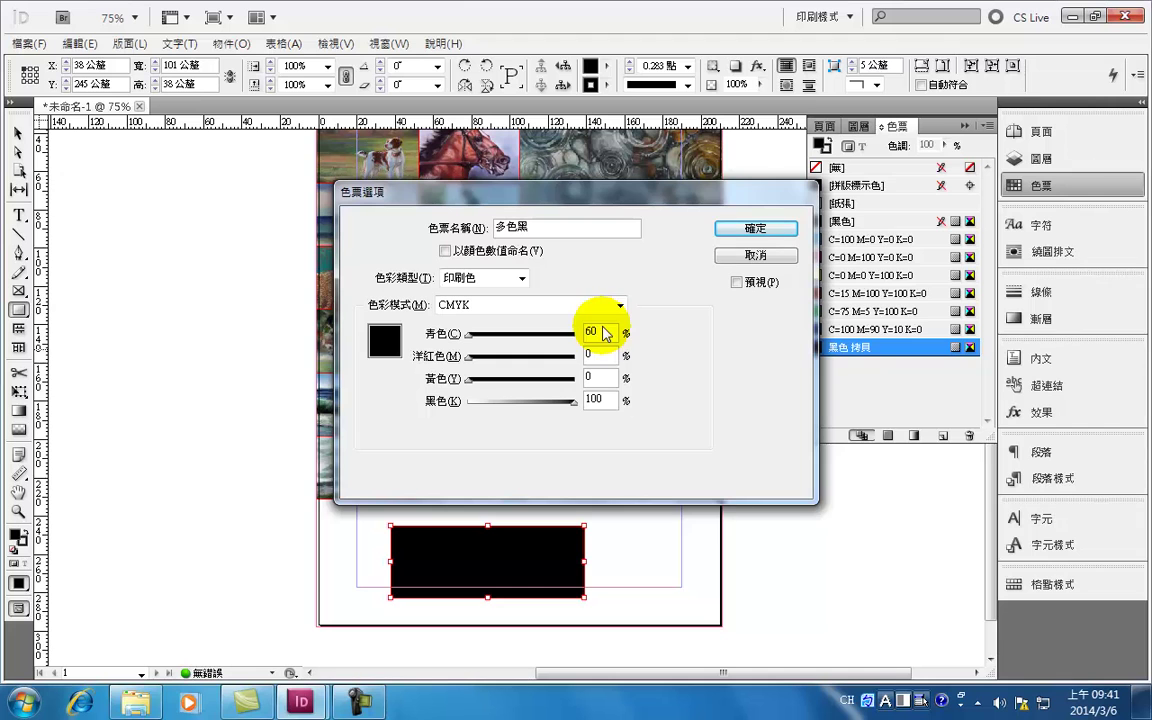
{"action": "key", "text": "Tab"}
{"action": "type", "text": "40"}
{"action": "key", "text": "Tab"}
{"action": "type", "text": "20"}
{"action": "left_click", "coordinate": [599, 356]}
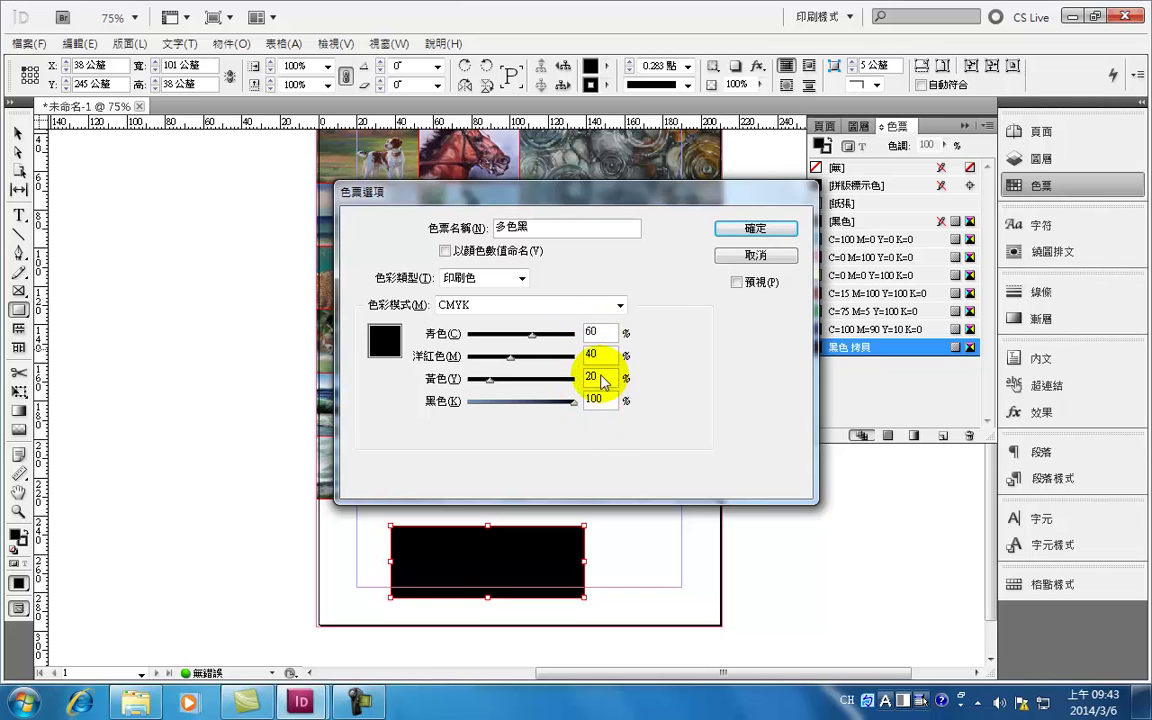
{"action": "left_click", "coordinate": [587, 362]}
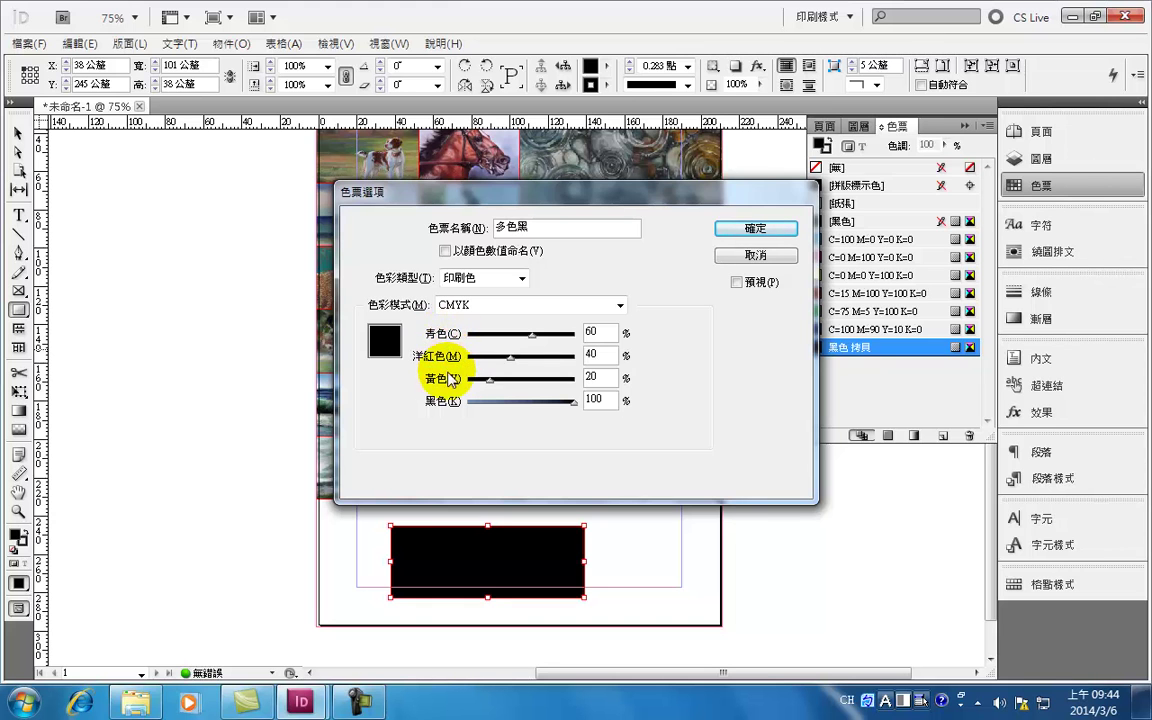
Try 100% yellow in the 多色黑 swatch, set it to 0% instead, and apply the swatch options.
{"action": "left_click_drag", "start_coordinate": [595, 196], "coordinate": [489, 179]}
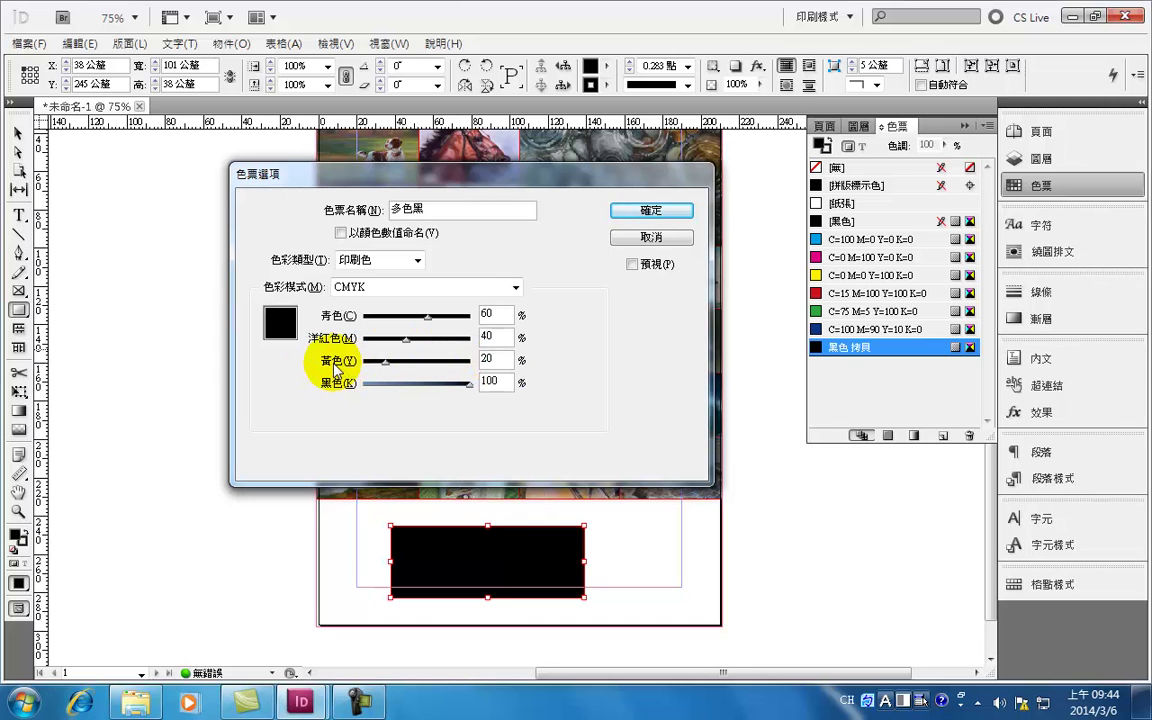
{"action": "double_click", "coordinate": [488, 358]}
{"action": "type", "text": "100"}
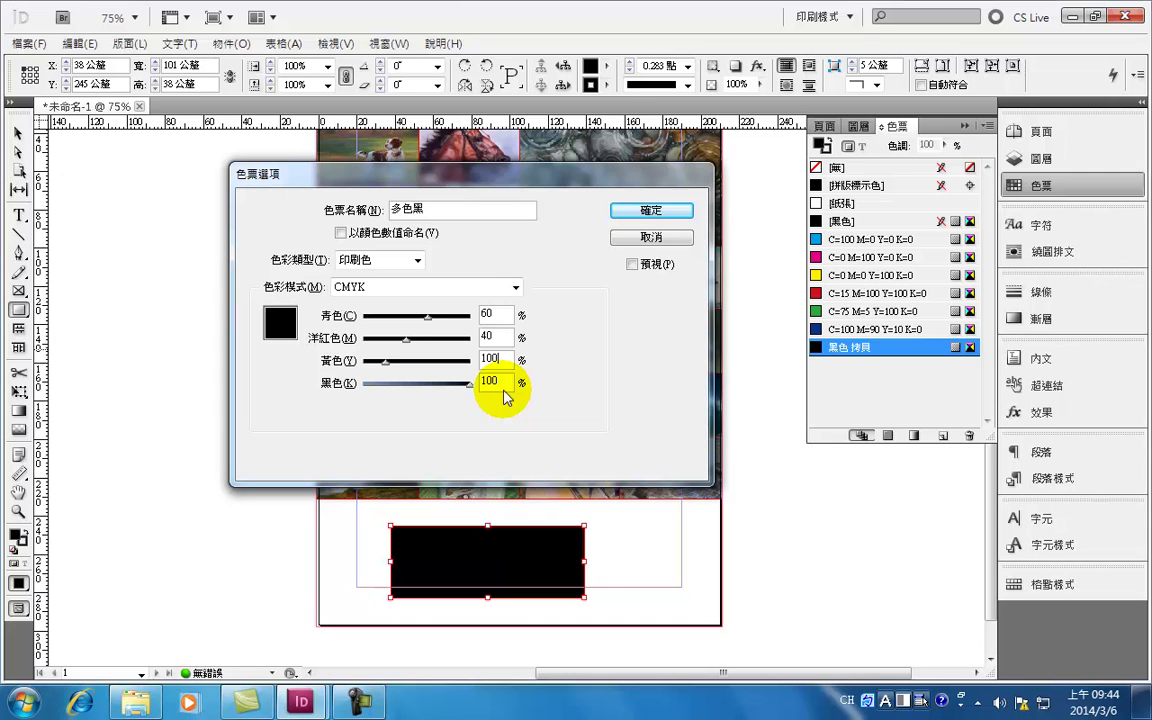
{"action": "double_click", "coordinate": [485, 357]}
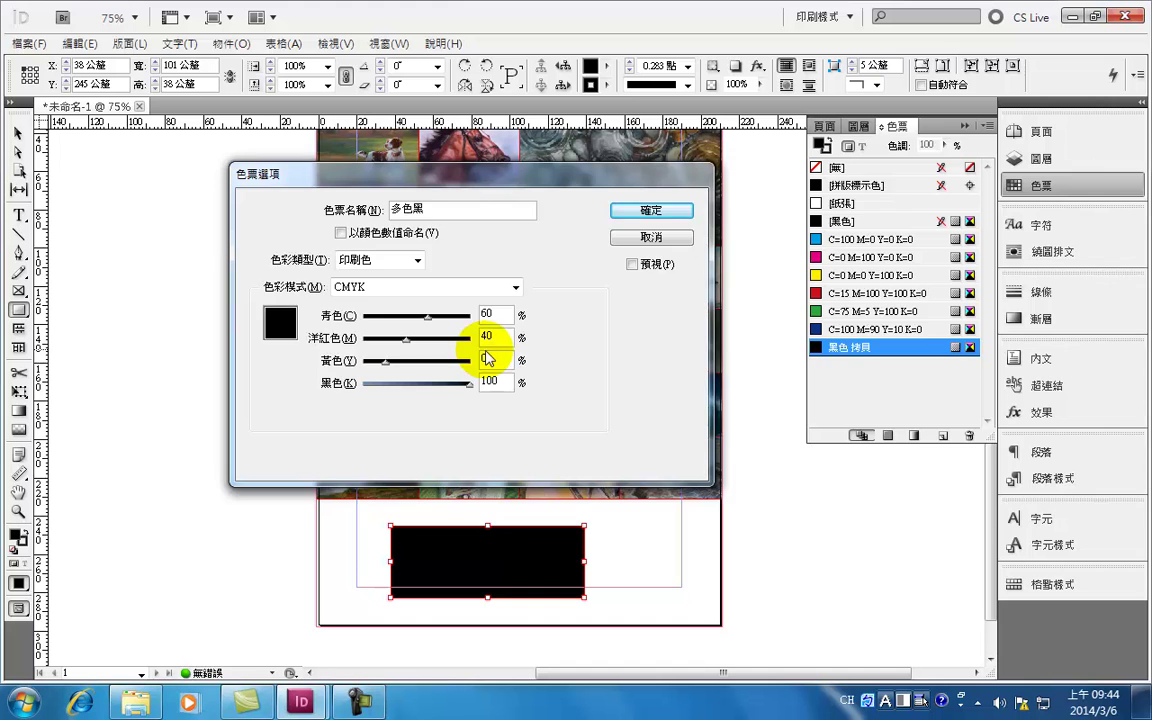
{"action": "key", "text": "Return"}
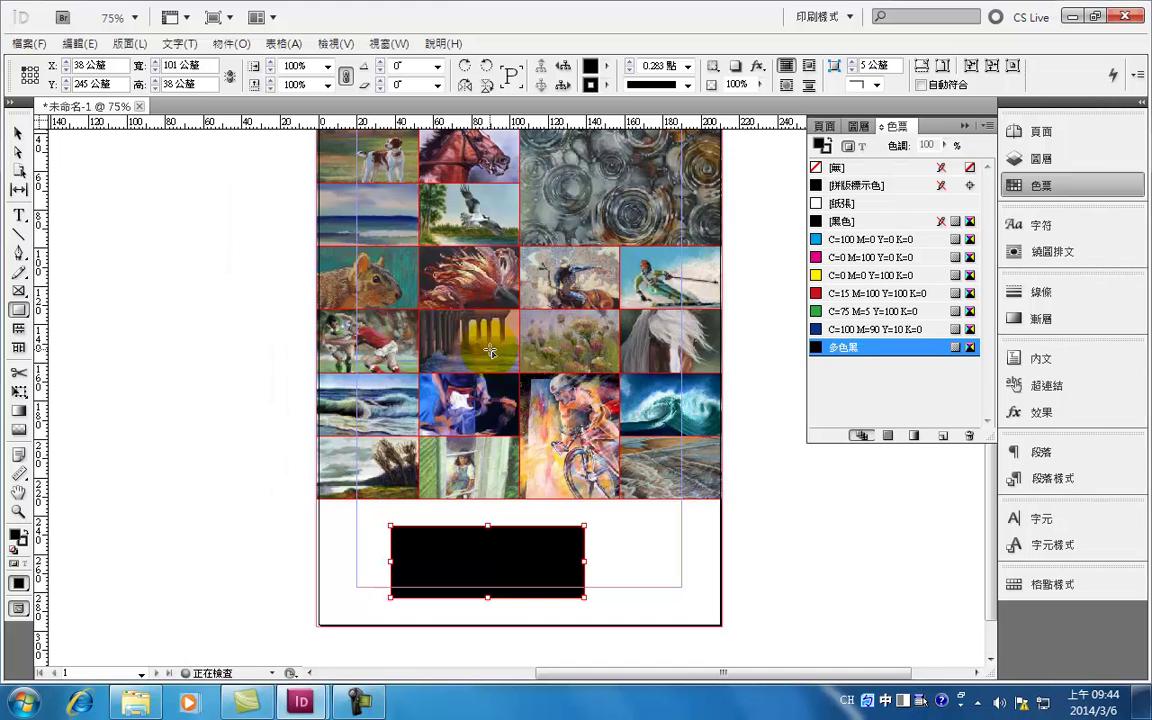
Reopen the options of the 多色黑 swatch and set its magenta to 0%.
{"action": "double_click", "coordinate": [846, 350]}
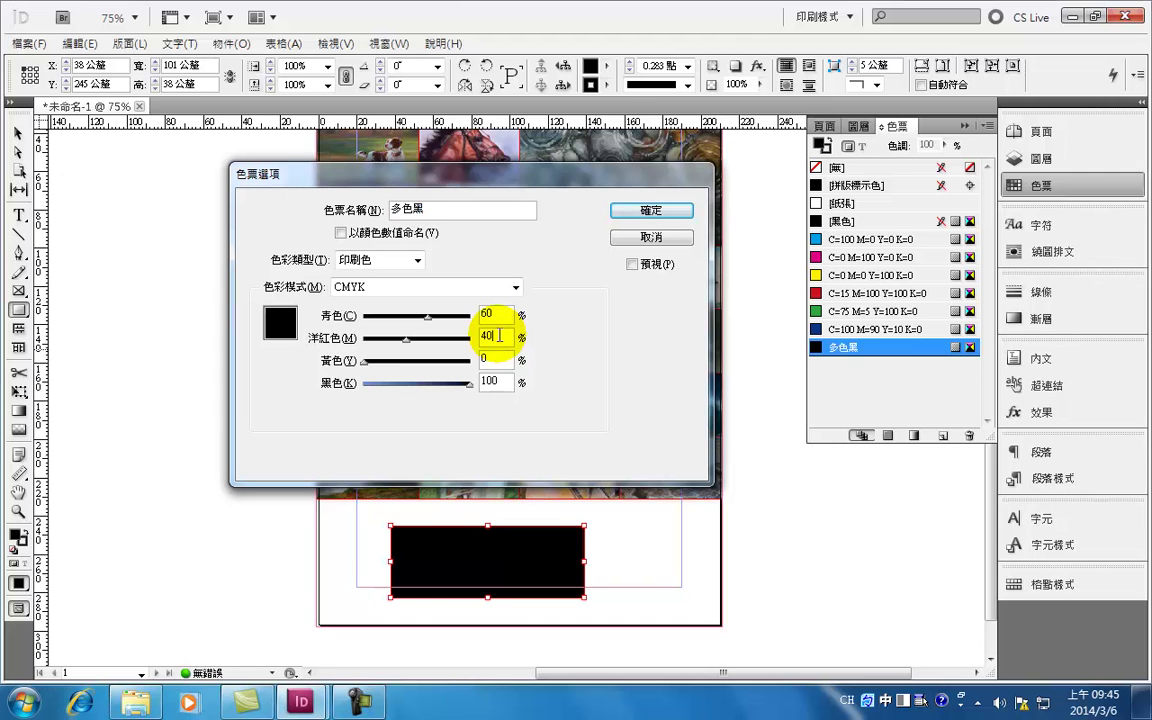
{"action": "double_click", "coordinate": [496, 337]}
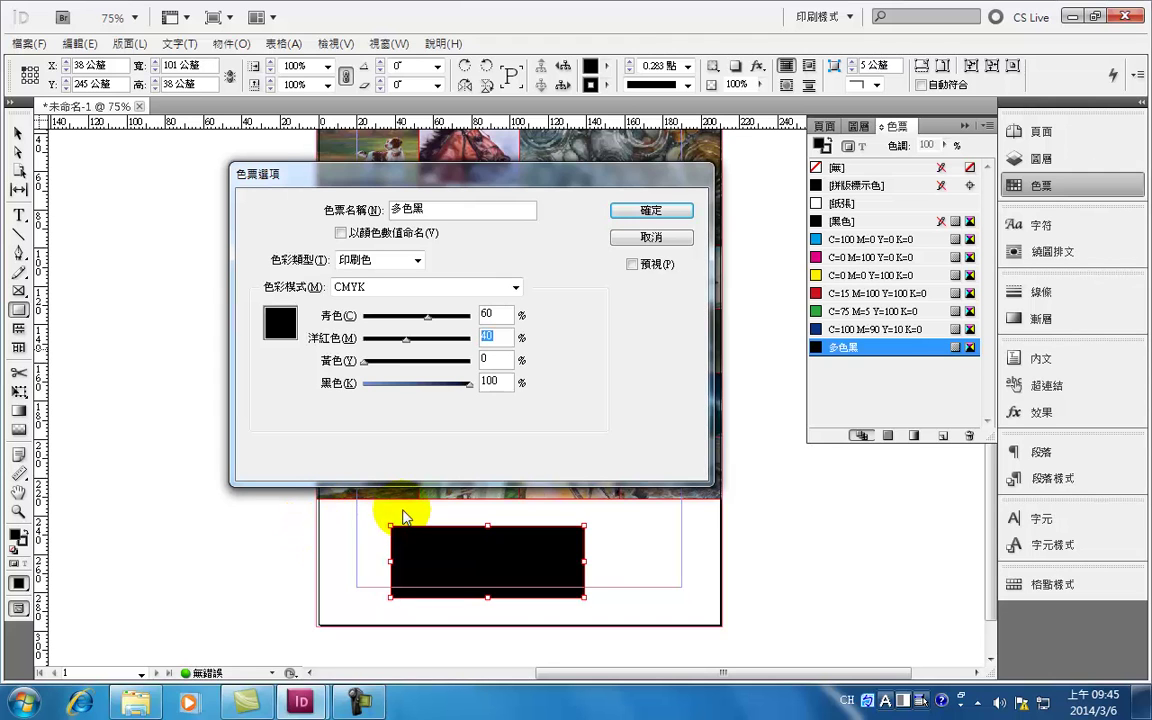
{"action": "left_click", "coordinate": [481, 328]}
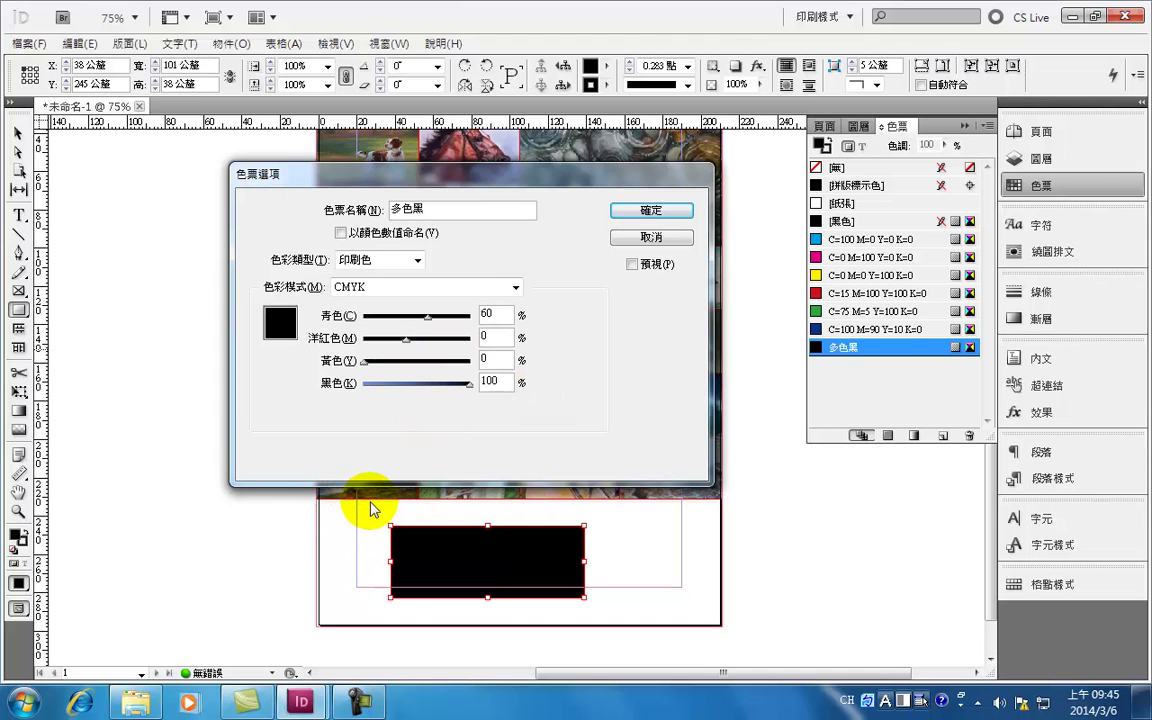
Set the 多色黑 swatch's magenta to 40% and yellow to 20%, and apply the swatch options.
{"action": "double_click", "coordinate": [504, 340]}
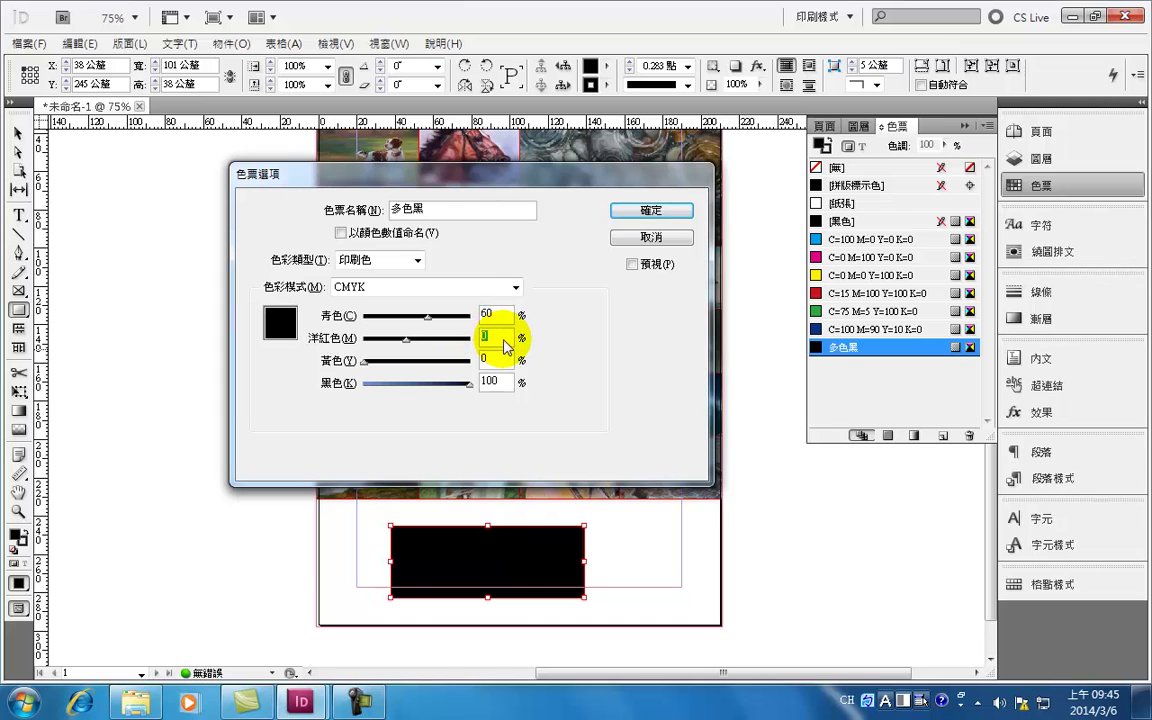
{"action": "type", "text": "40"}
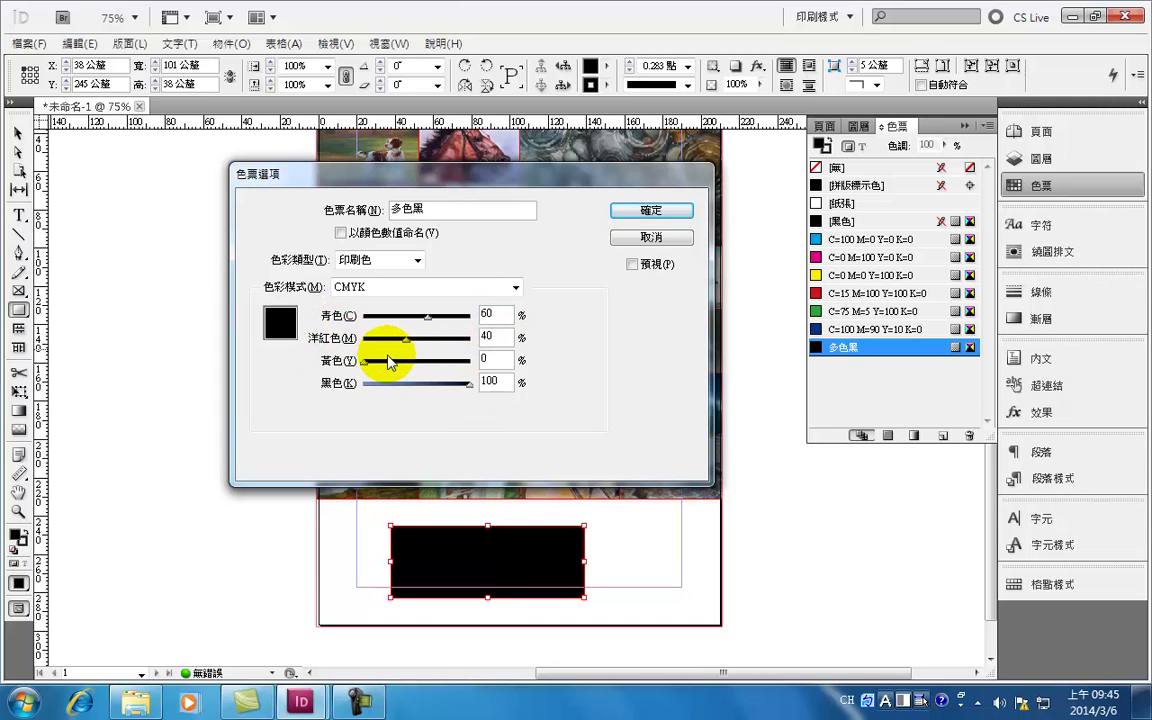
{"action": "key", "text": "Tab"}
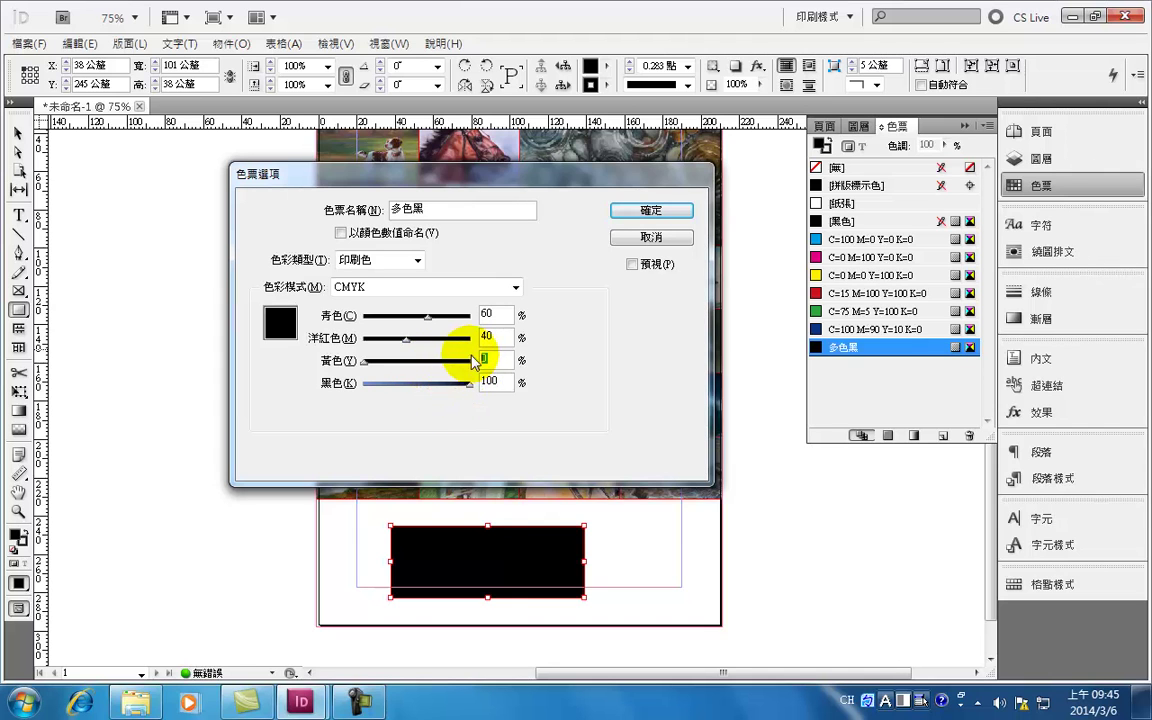
{"action": "type", "text": "20"}
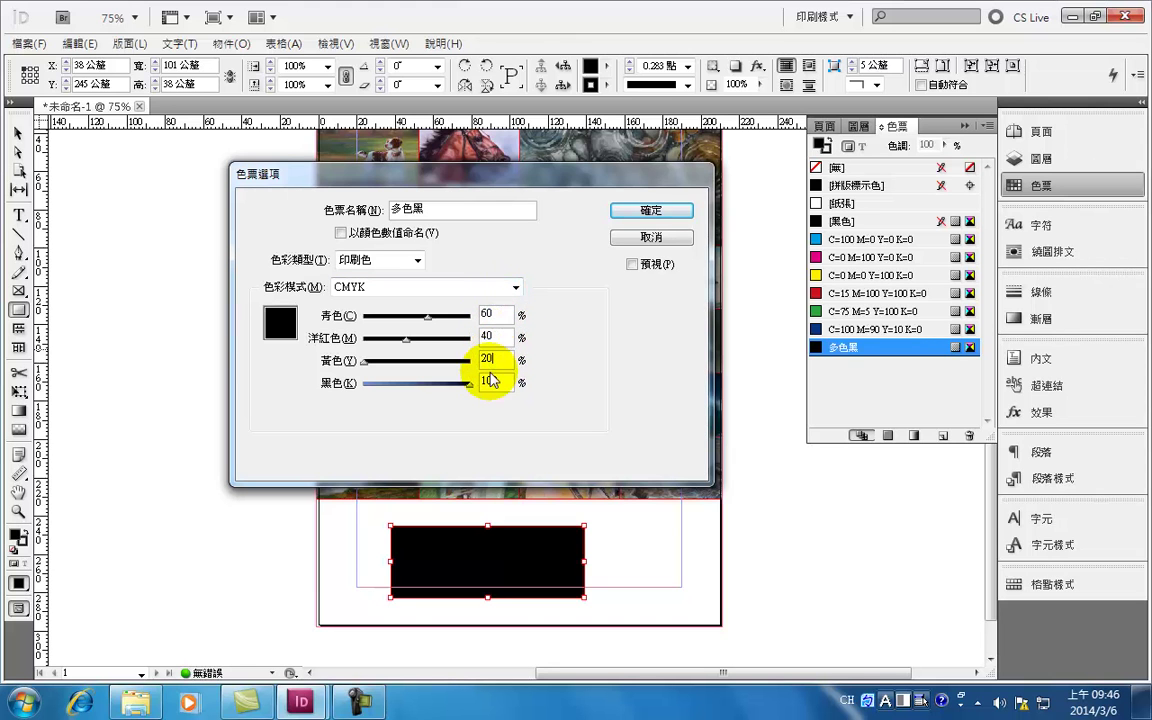
{"action": "left_click", "coordinate": [658, 212]}
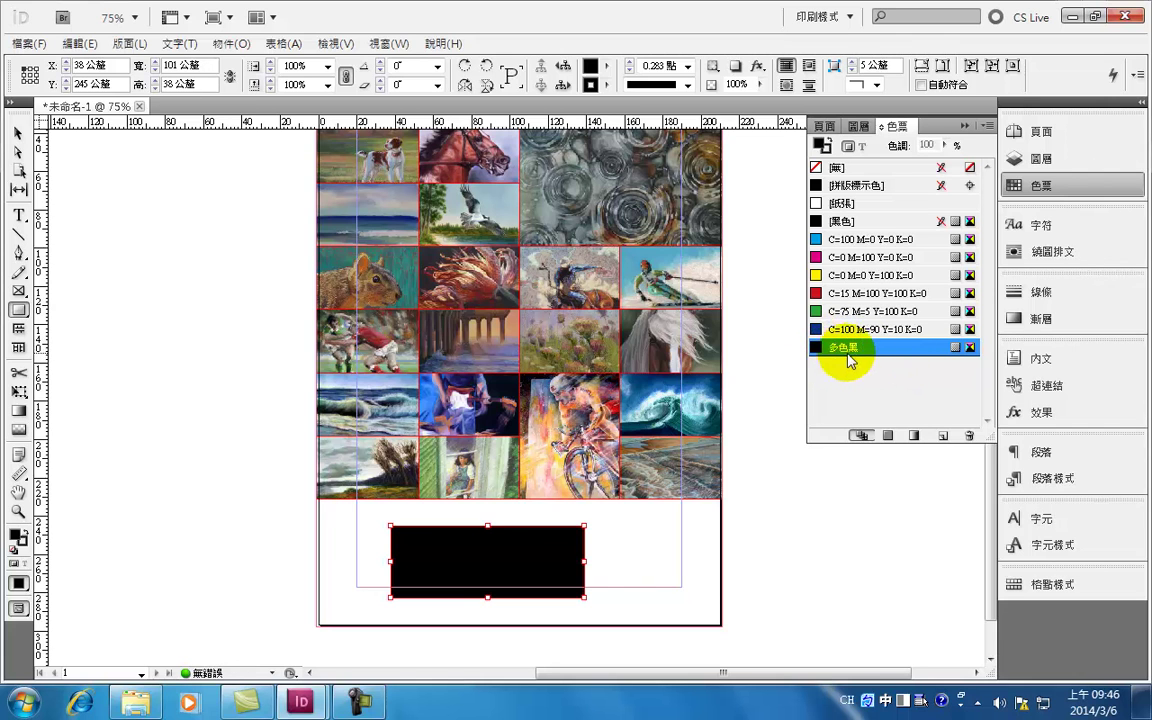
Move the black rectangle to about X 52.5 mm, Y 243.5 mm with the Selection tool and display the document's layers.
{"action": "left_click", "coordinate": [18, 133]}
{"action": "mouse_move", "coordinate": [548, 571]}
{"action": "left_mouse_down"}
{"action": "mouse_move", "coordinate": [548, 600]}
{"action": "mouse_move", "coordinate": [557, 569]}
{"action": "left_mouse_up"}
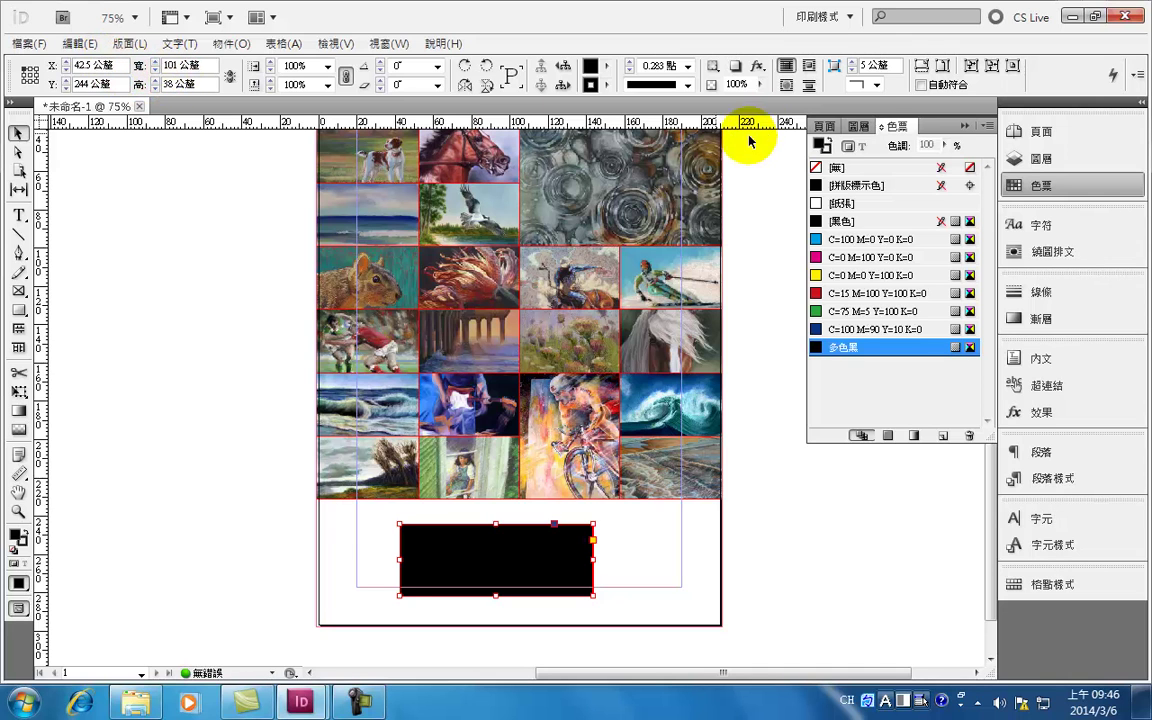
{"action": "left_click", "coordinate": [857, 127]}
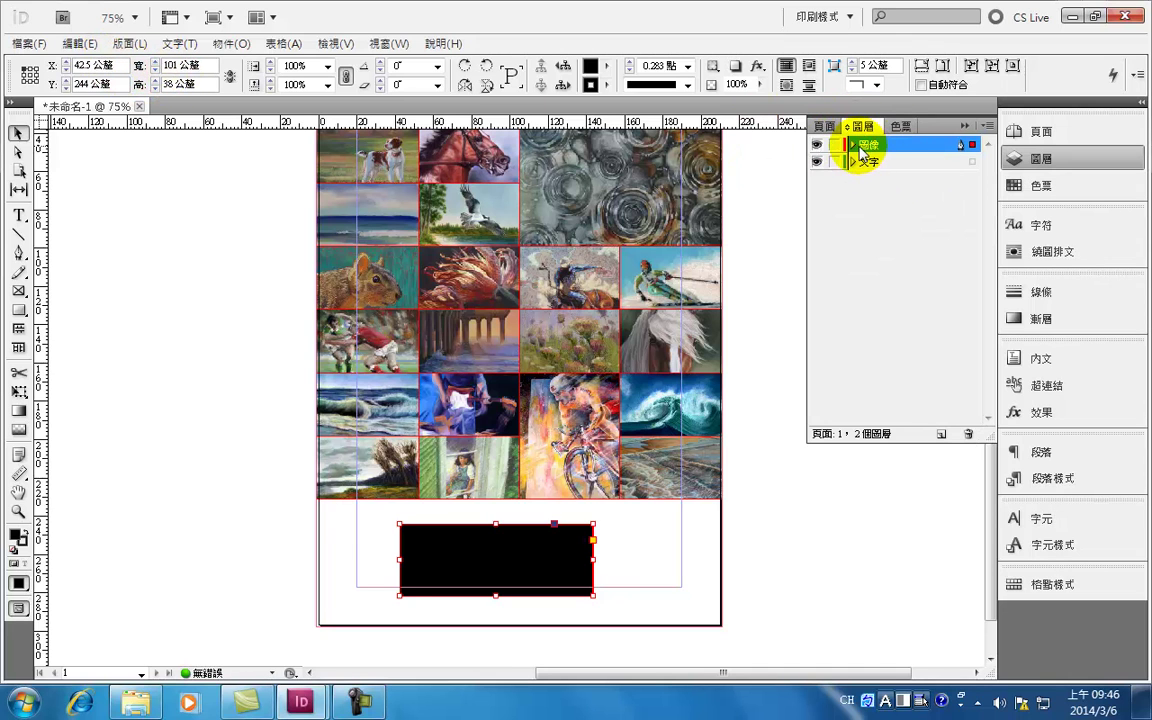
{"action": "mouse_move", "coordinate": [522, 567]}
{"action": "left_mouse_down"}
{"action": "mouse_move", "coordinate": [548, 572]}
{"action": "mouse_move", "coordinate": [541, 565]}
{"action": "left_mouse_up"}
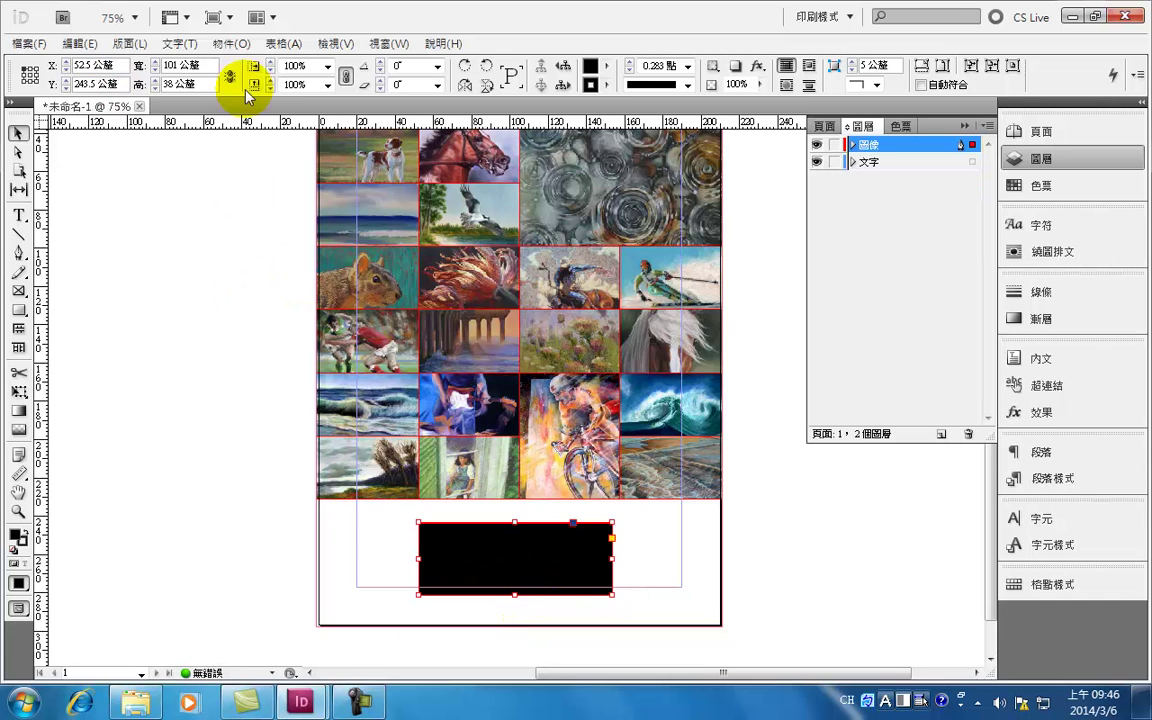
Set the black rectangle's X and Y position to 0 mm.
{"action": "double_click", "coordinate": [172, 65]}
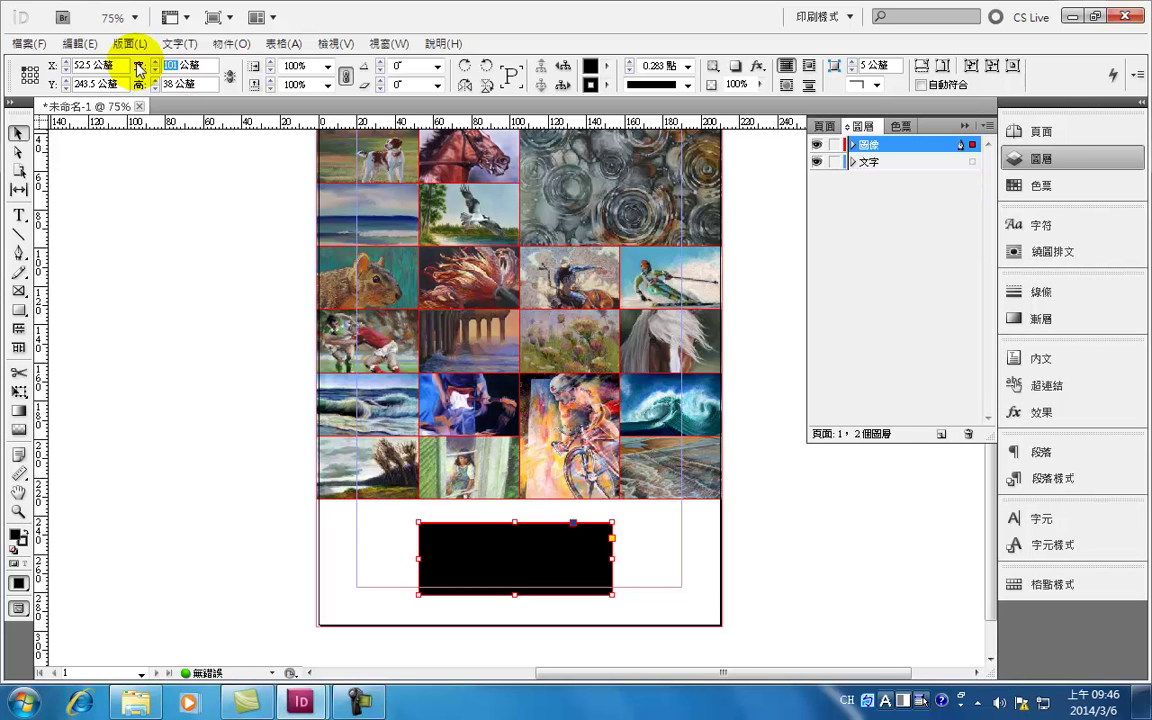
{"action": "left_click", "coordinate": [53, 66]}
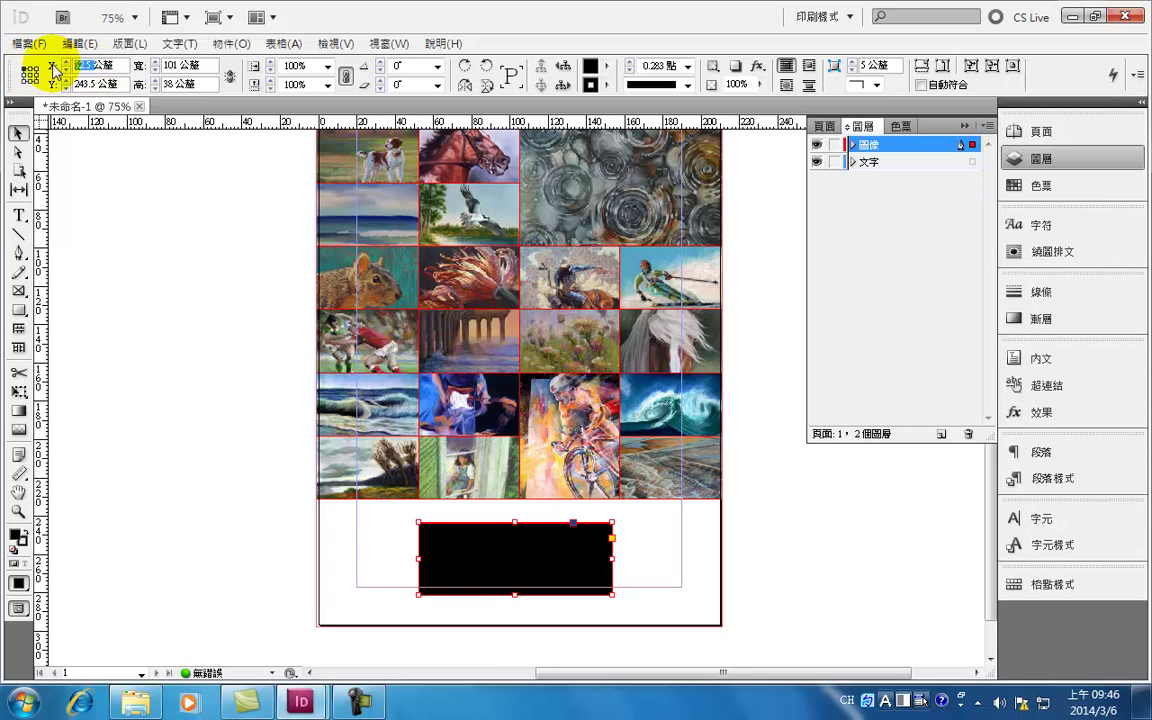
{"action": "type", "text": "0"}
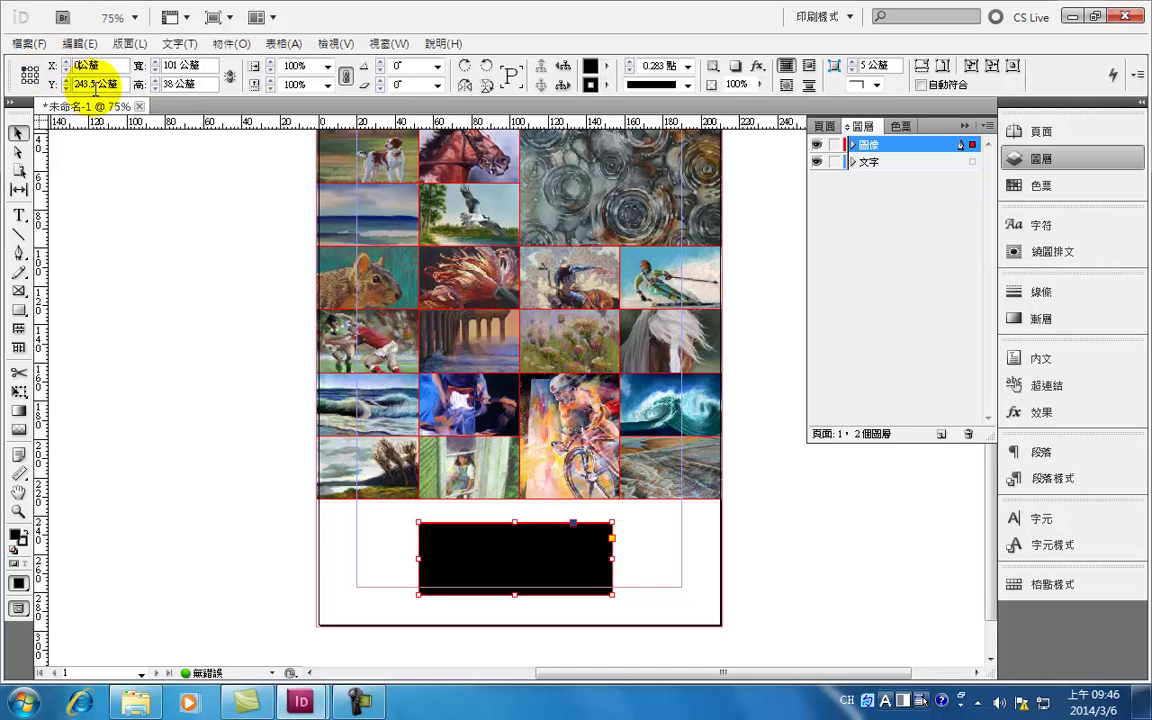
{"action": "left_click", "coordinate": [60, 84]}
{"action": "type", "text": "0"}
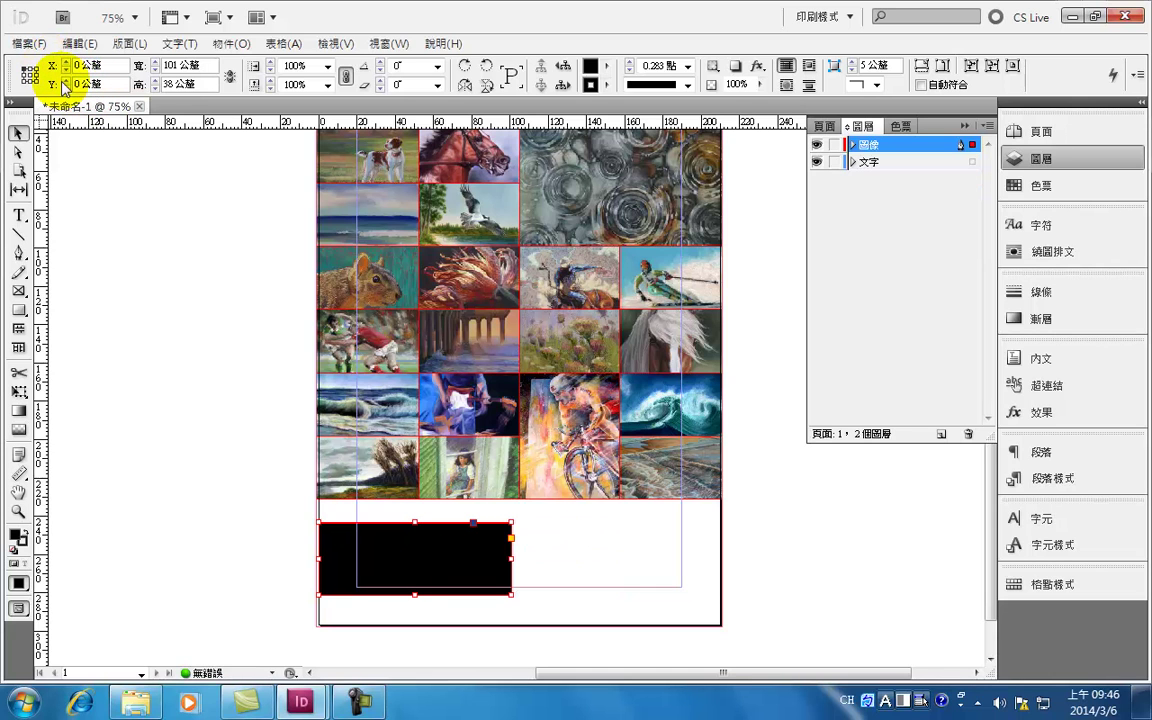
{"action": "key", "text": "Return"}
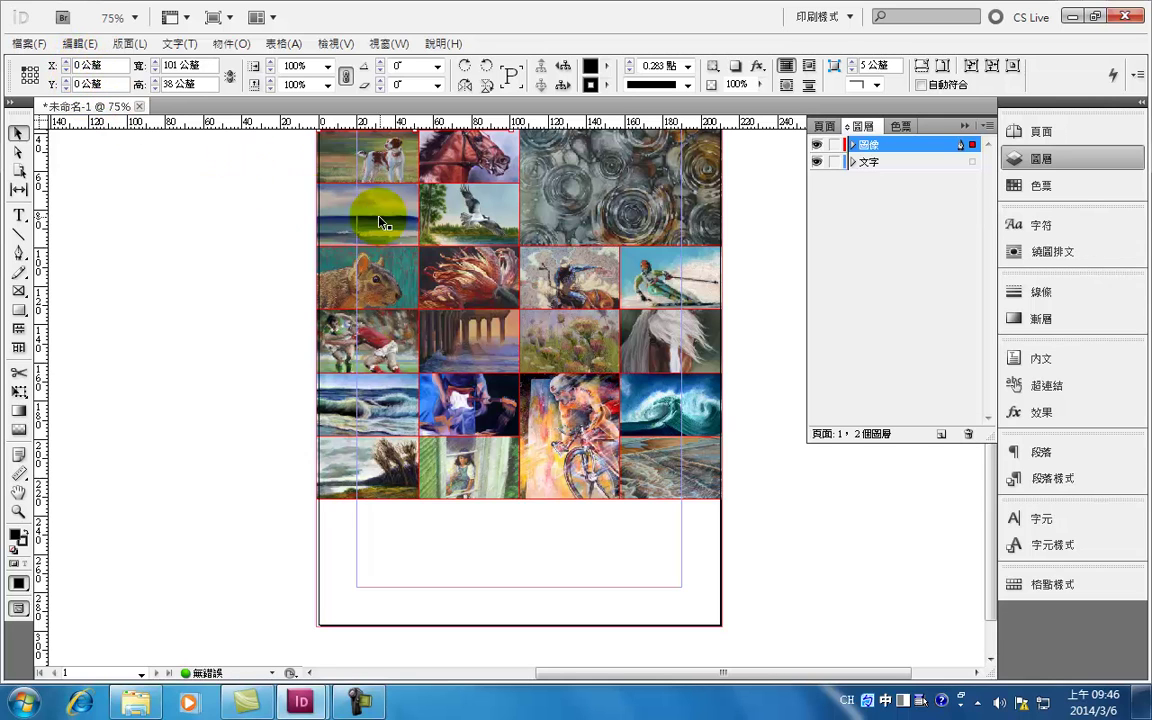
Set the black rectangle's Y position to 243.5 mm.
{"action": "double_click", "coordinate": [78, 65]}
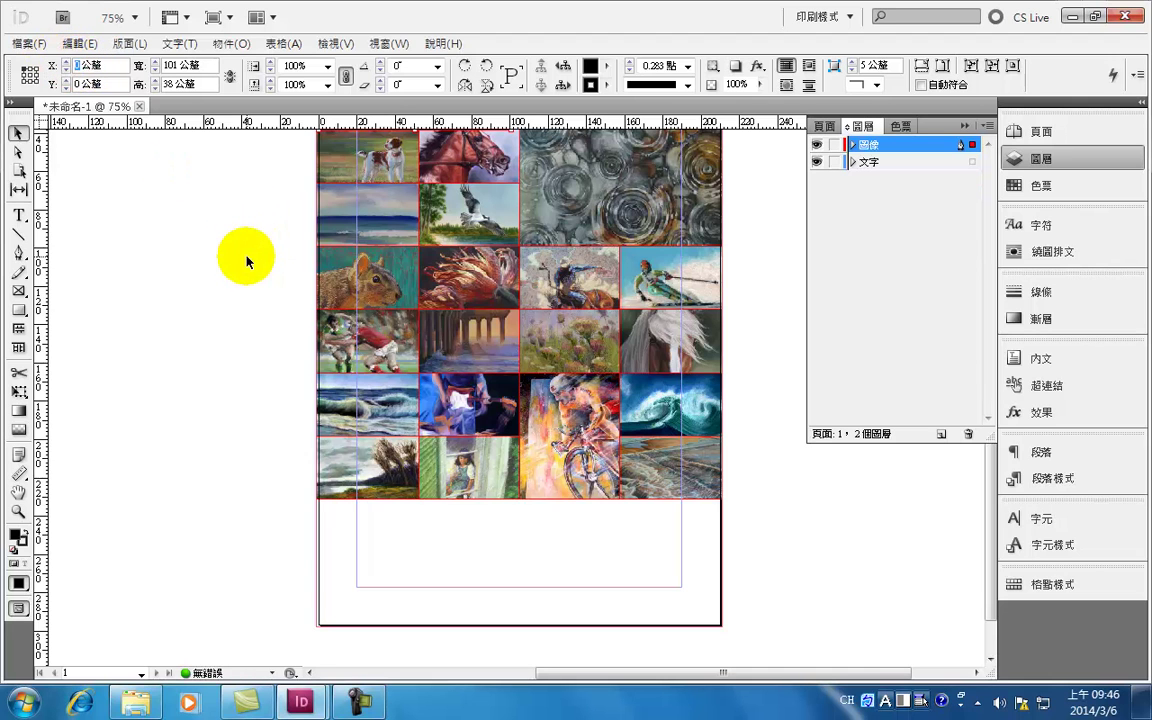
{"action": "key", "text": "Tab"}
{"action": "type", "text": "243.5"}
{"action": "key", "text": "Return"}
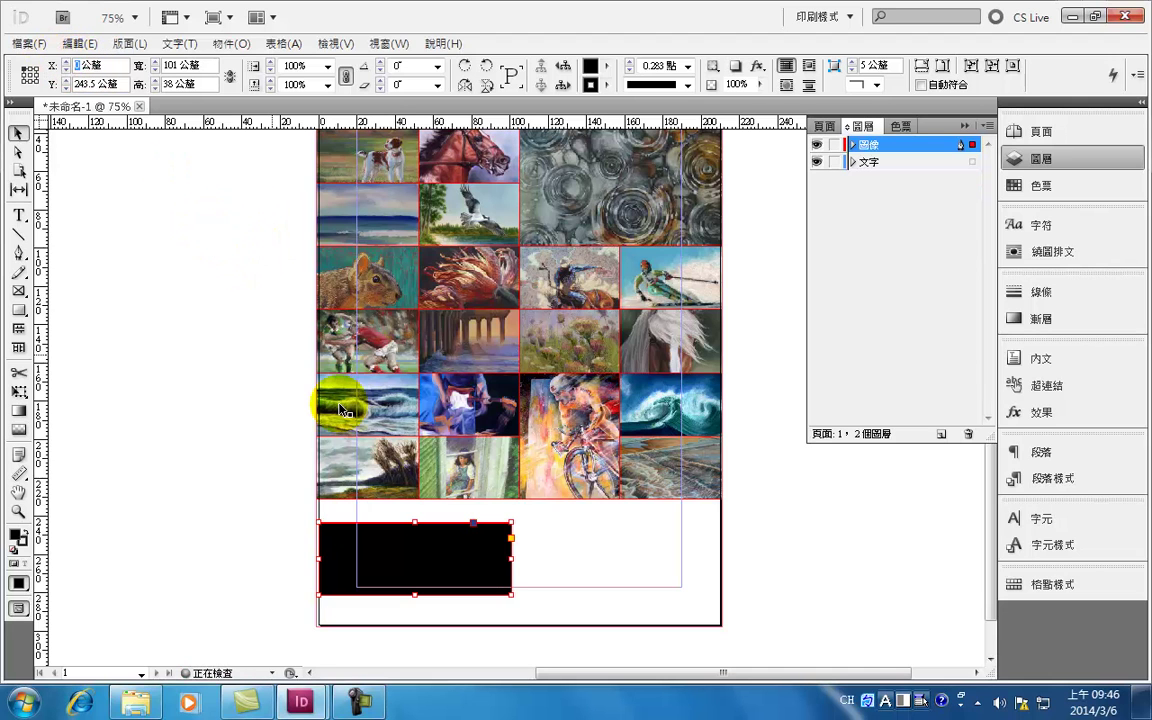
Snap the black rectangle to the lower-left bleed corner and stretch it to about 212 × 67 mm, filling the area below the pictures.
{"action": "left_click_drag", "start_coordinate": [350, 563], "coordinate": [337, 590]}
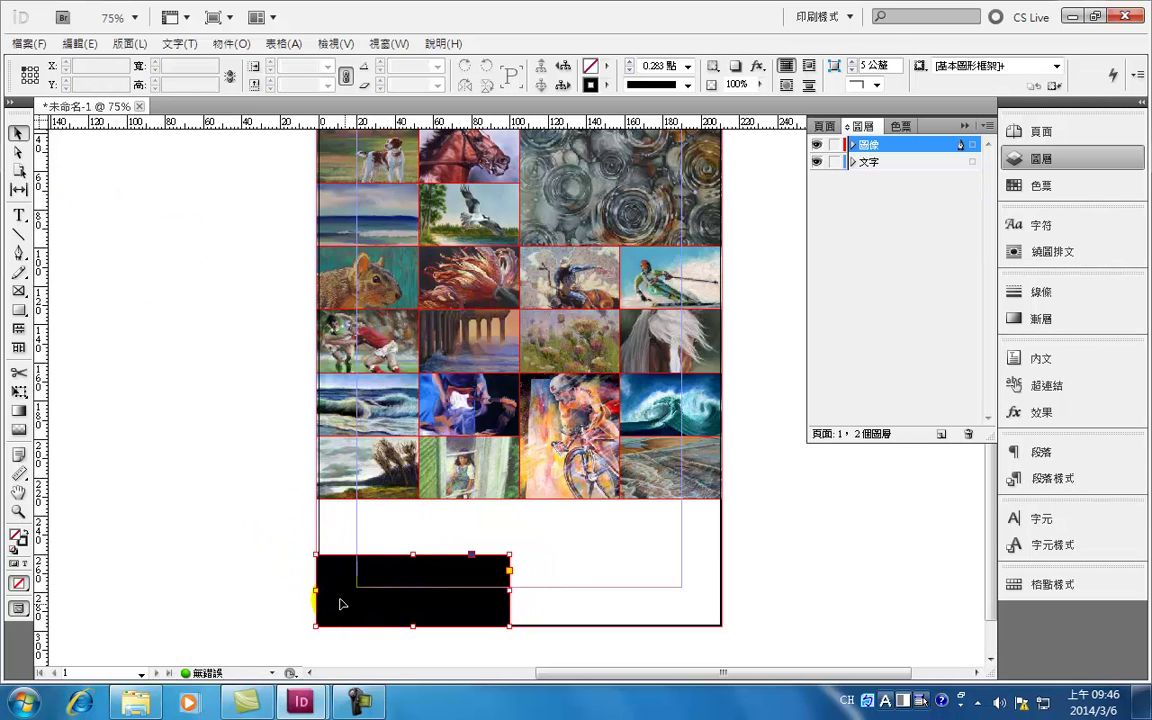
{"action": "left_click_drag", "start_coordinate": [415, 555], "coordinate": [413, 498]}
{"action": "left_click_drag", "start_coordinate": [511, 562], "coordinate": [722, 563]}
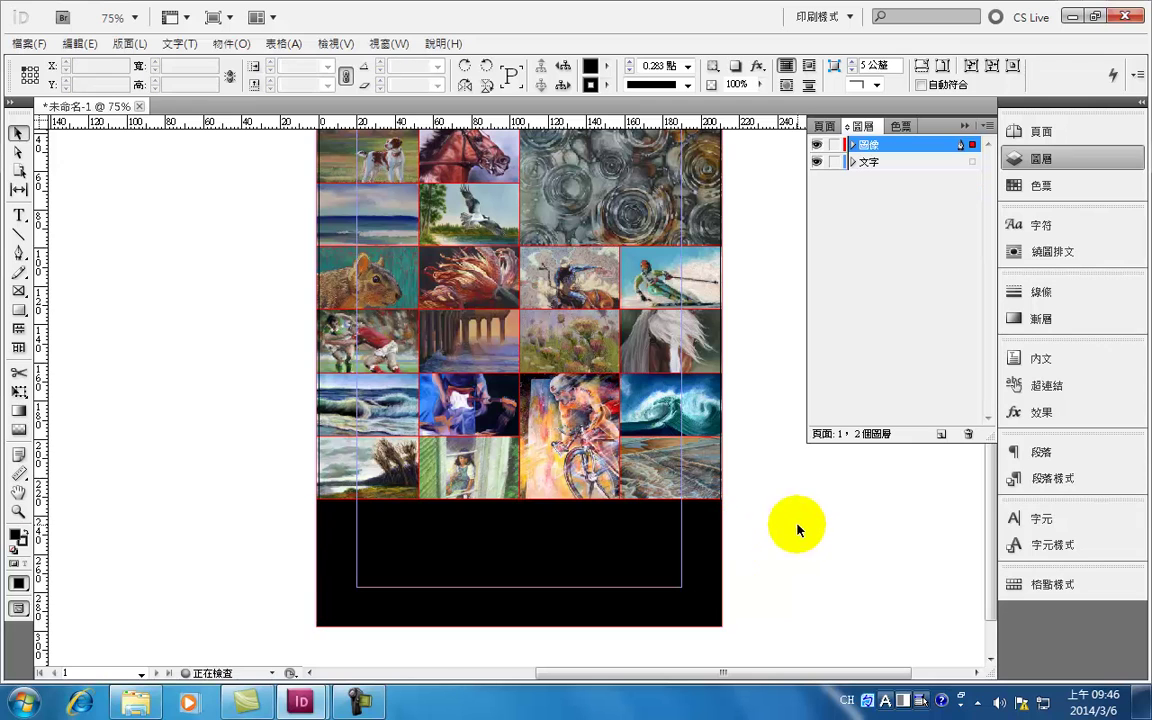
{"action": "left_click", "coordinate": [285, 520]}
{"action": "left_click", "coordinate": [340, 508]}
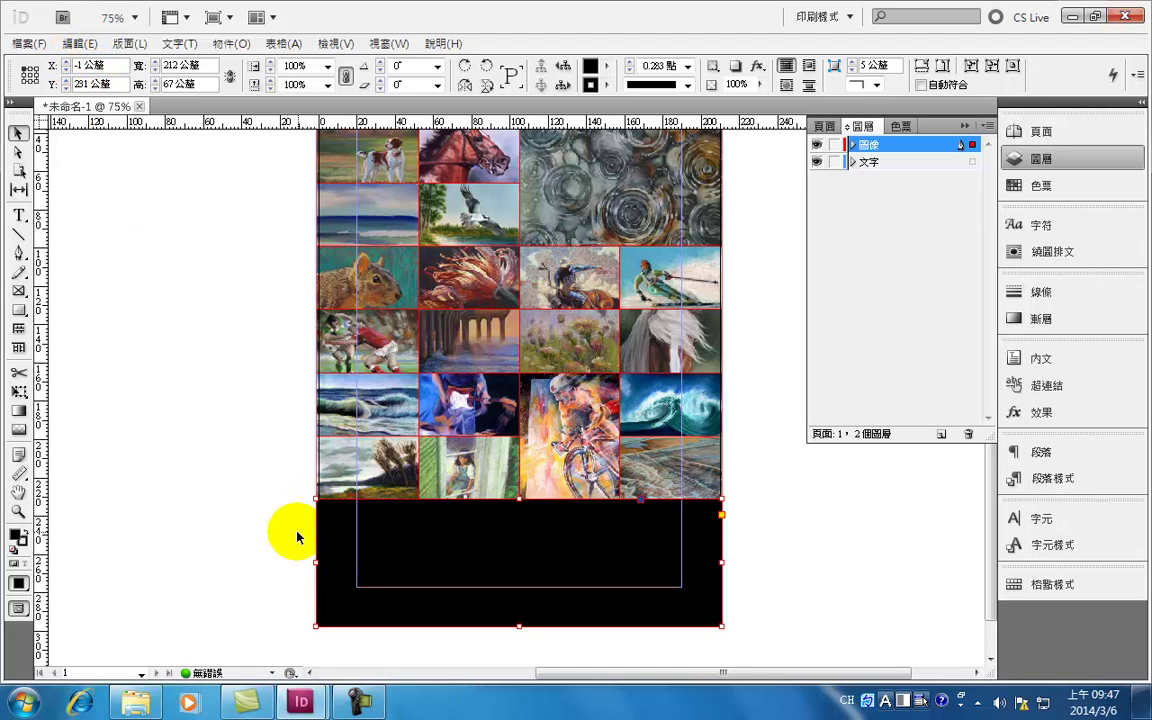
Examine at close range how the black rectangle's left edge meets the bleed line and the picture above.
{"action": "key", "text": "ctrl+equal"}
{"action": "key", "text": "ctrl+equal"}
{"action": "key", "text": "ctrl+equal"}
{"action": "left_click_drag", "start_coordinate": [200, 394], "coordinate": [598, 485]}
{"action": "left_click", "coordinate": [324, 352]}
{"action": "left_click", "coordinate": [375, 322]}
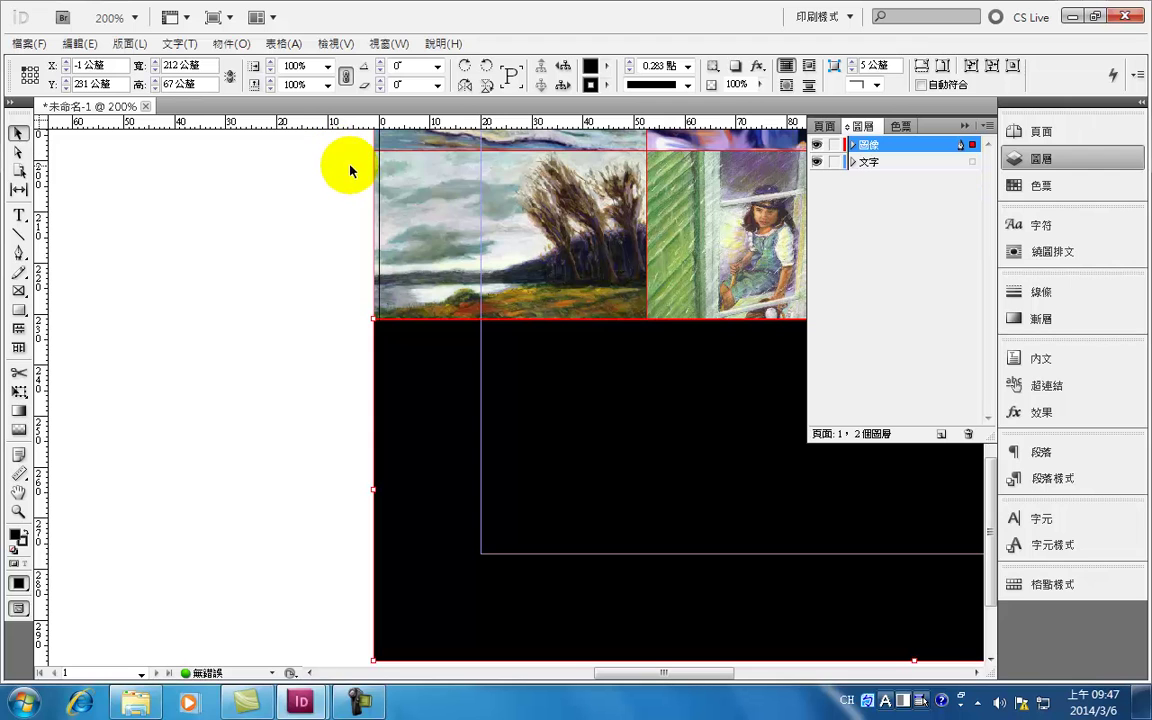
Examine how the black rectangle's right and bottom edges line up with the page bleed.
{"action": "scroll", "coordinate": [350, 171], "scroll_direction": "right", "scroll_amount": 10}
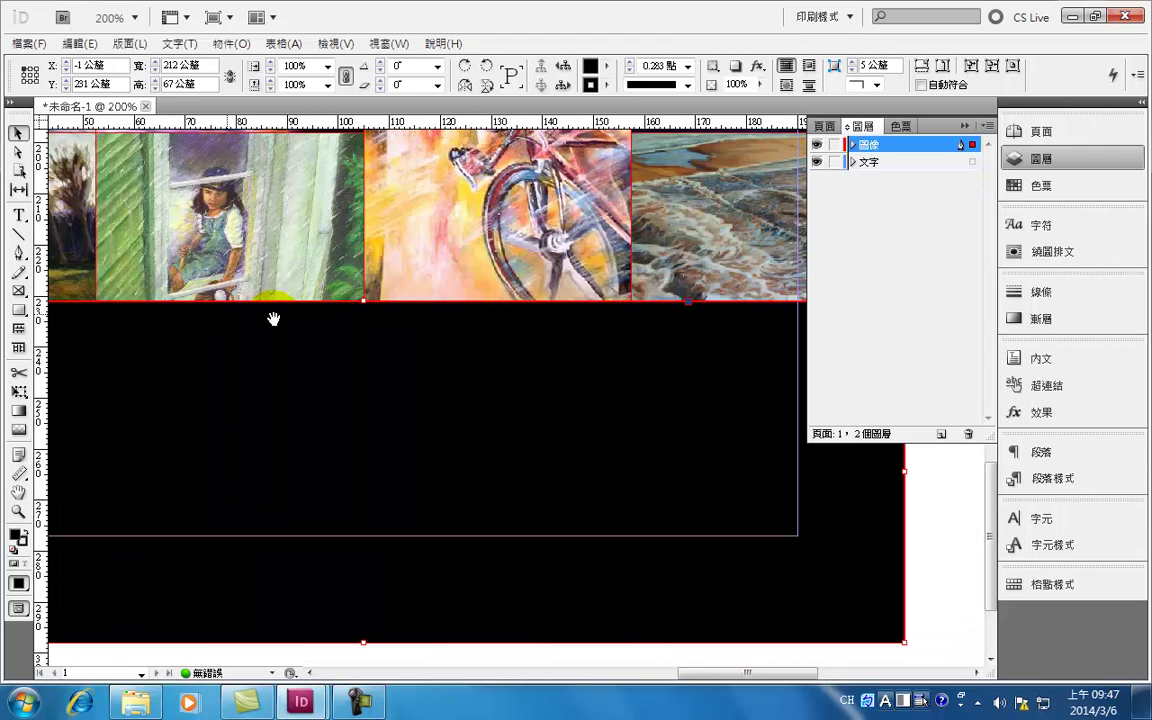
{"action": "left_click_drag", "start_coordinate": [647, 410], "coordinate": [447, 386]}
{"action": "left_click", "coordinate": [625, 352]}
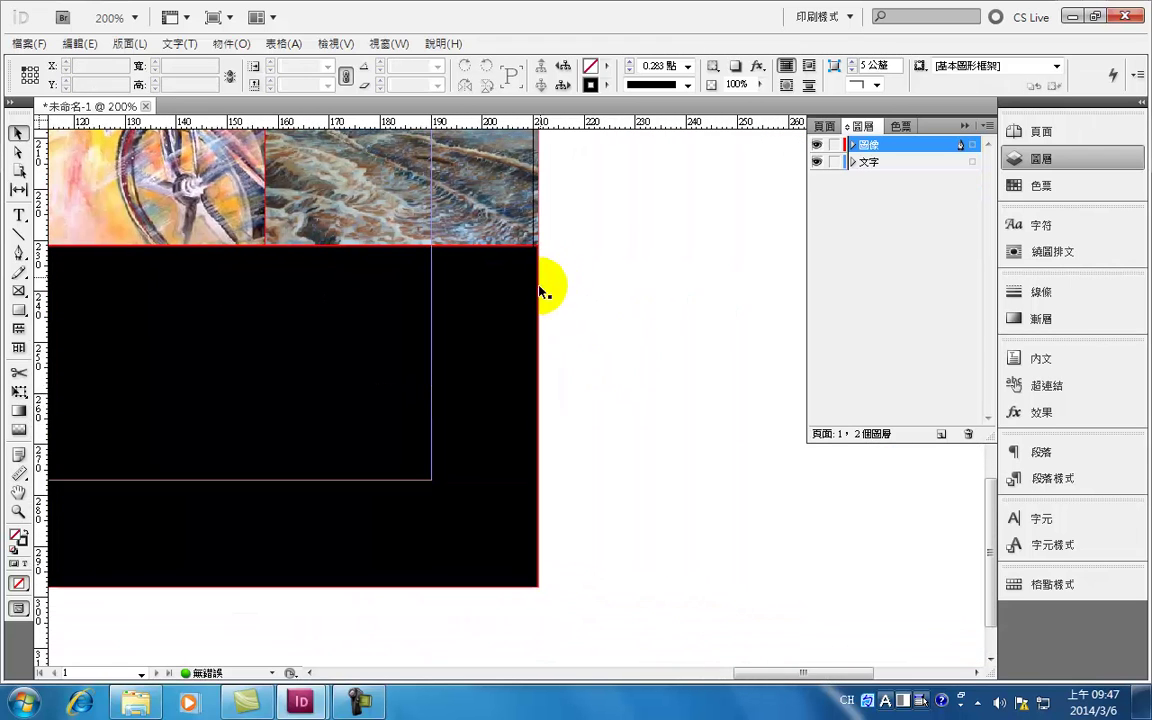
{"action": "left_click", "coordinate": [478, 313]}
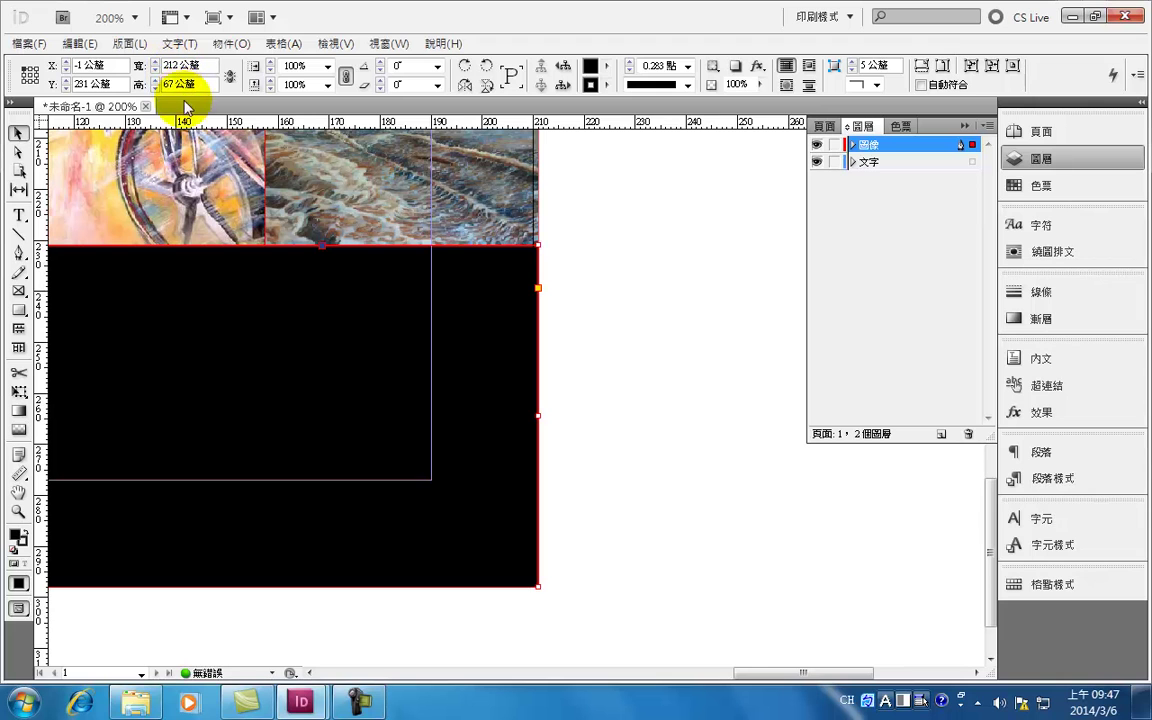
{"action": "left_click_drag", "start_coordinate": [527, 432], "coordinate": [669, 270]}
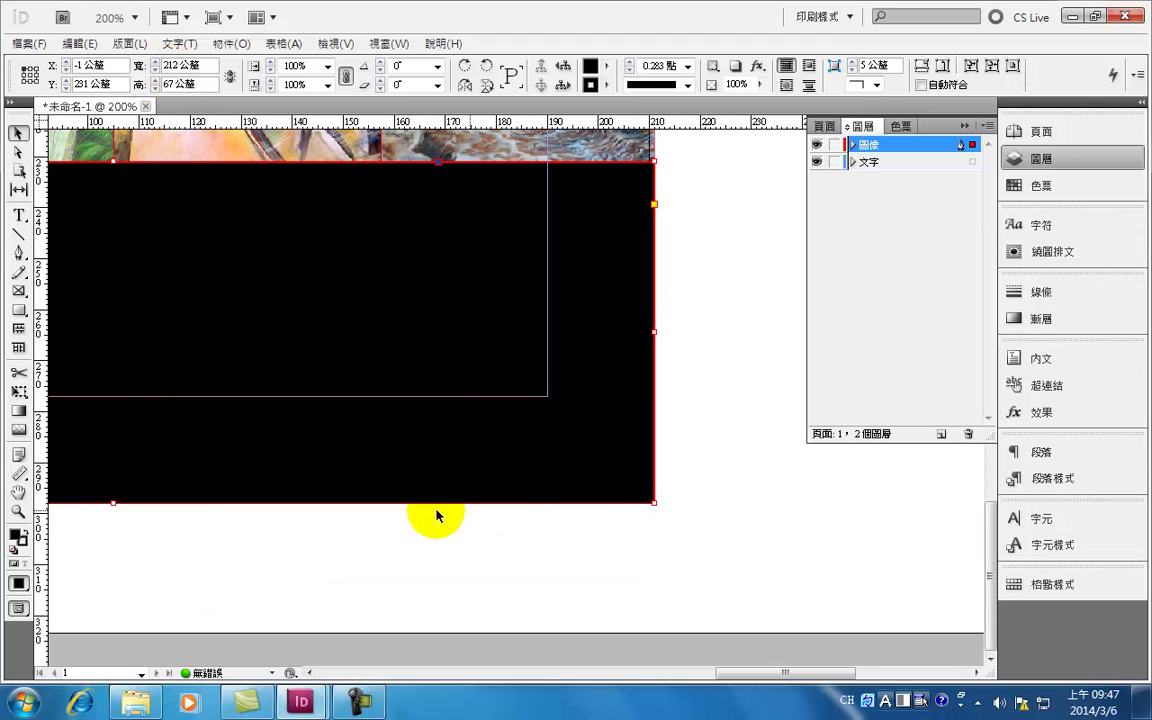
{"action": "left_click_drag", "start_coordinate": [141, 509], "coordinate": [206, 506]}
{"action": "left_click", "coordinate": [303, 547]}
{"action": "left_click_drag", "start_coordinate": [342, 401], "coordinate": [626, 486]}
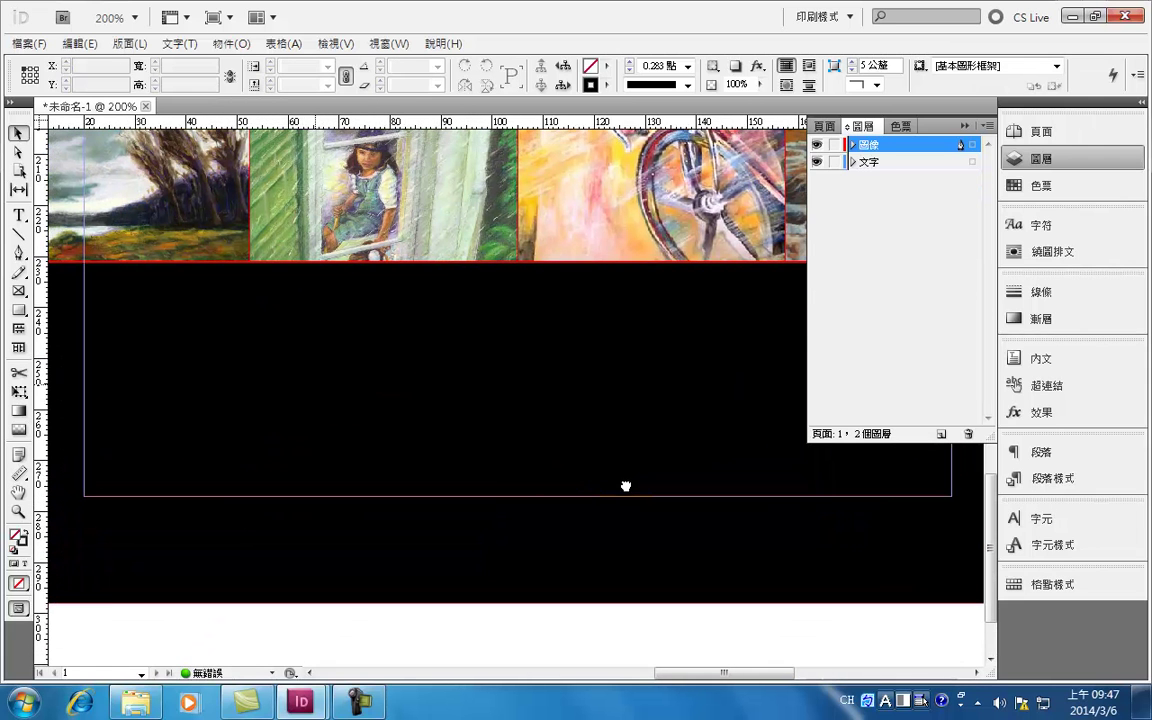
{"action": "left_click", "coordinate": [818, 530], "text": "ctrl+alt"}
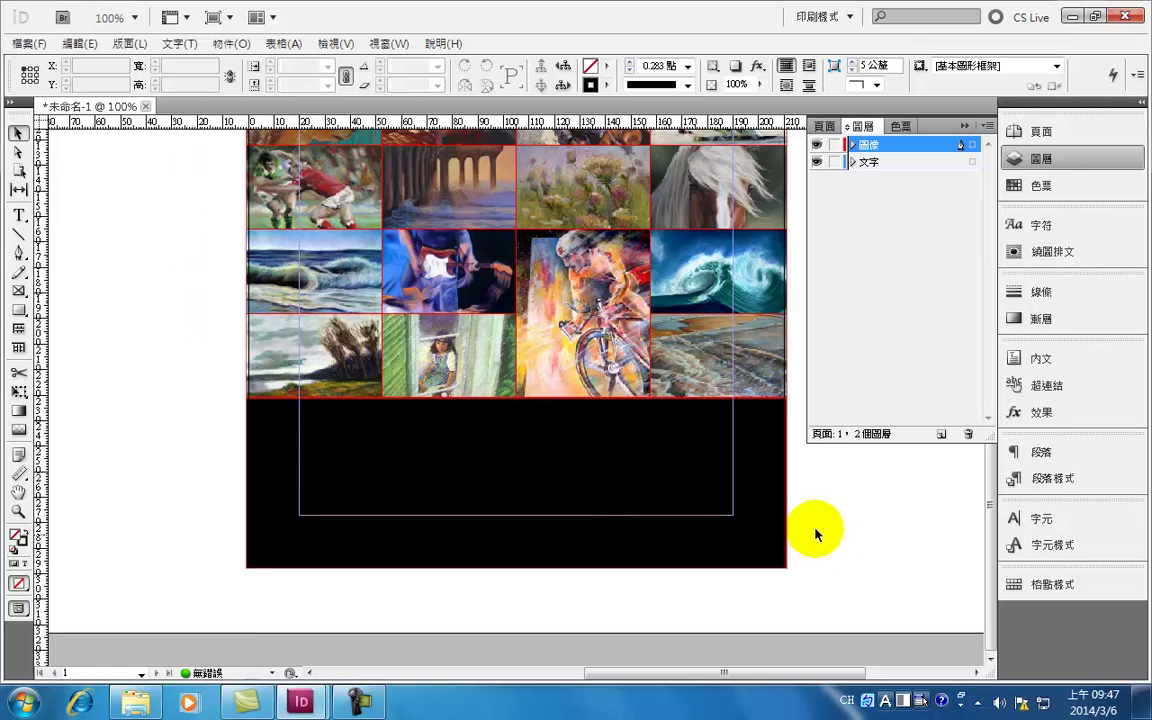
{"action": "left_click_drag", "start_coordinate": [761, 504], "coordinate": [476, 320]}
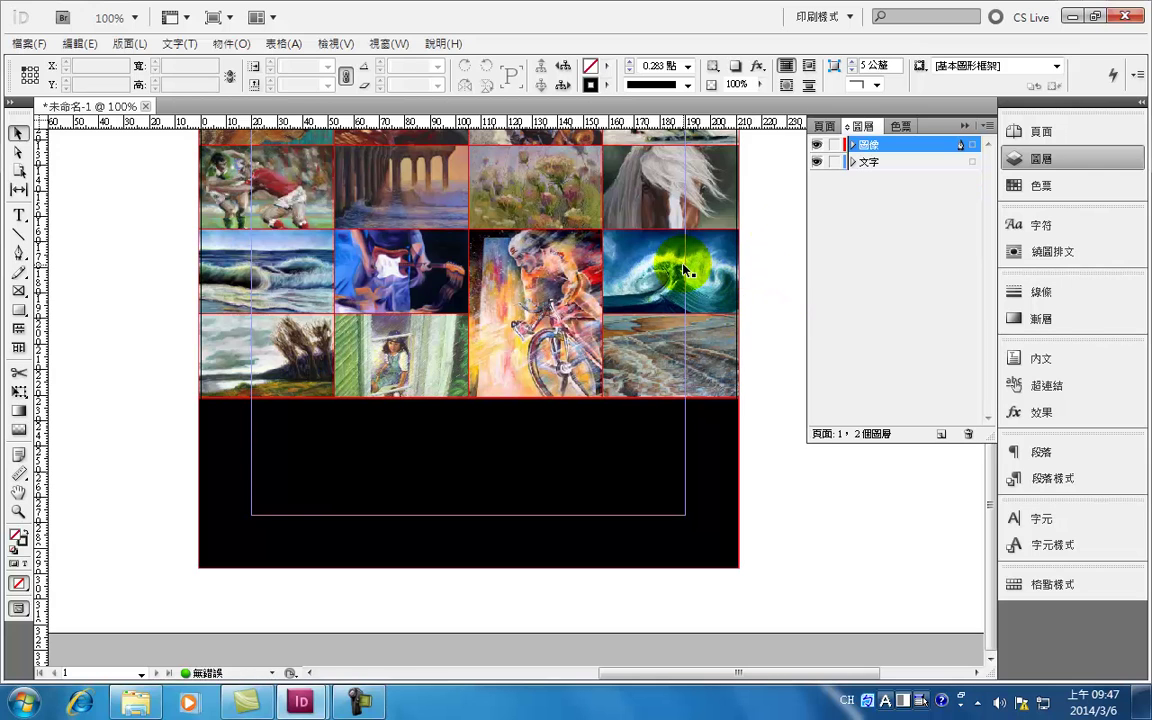
Switch to the file explorer and open 台灣粉讚.txt from the 樣本資料檔 folder in Notepad.
{"action": "left_click", "coordinate": [1075, 16]}
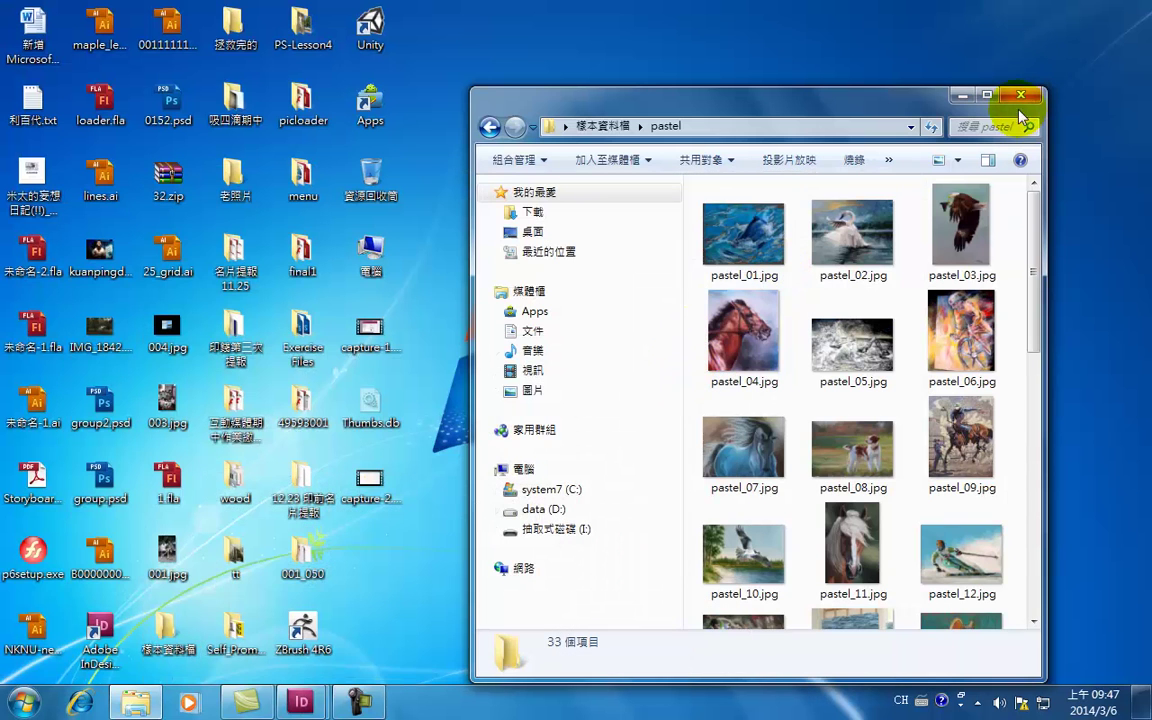
{"action": "left_click", "coordinate": [489, 126]}
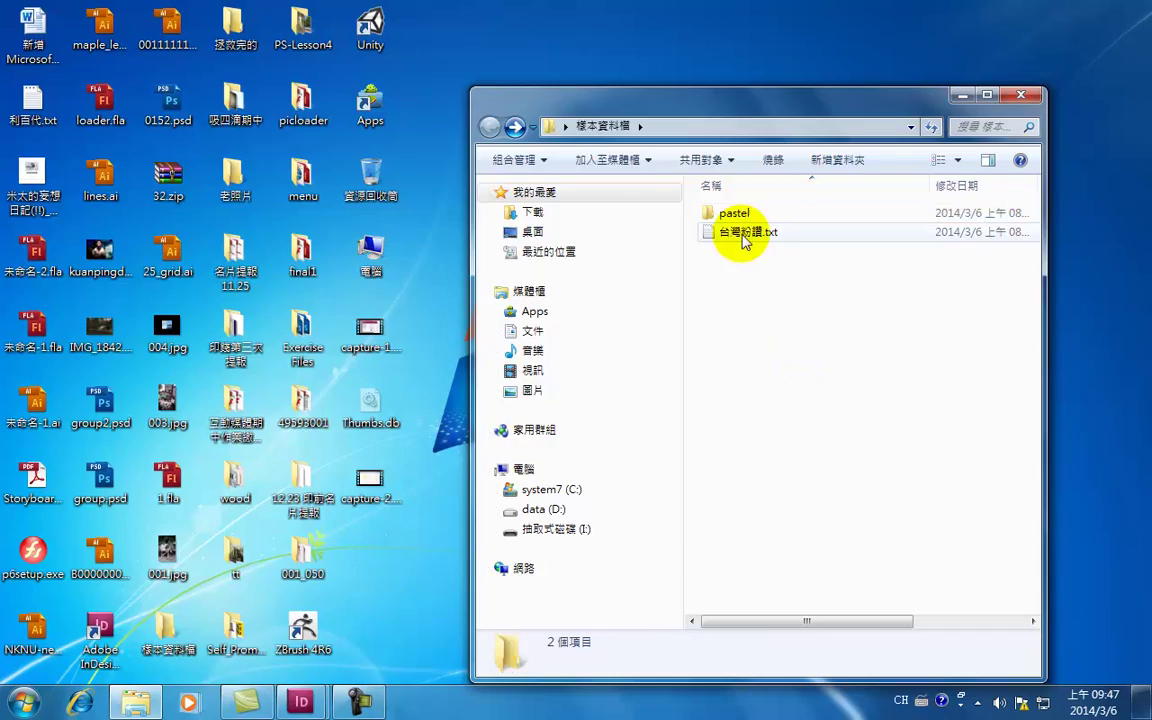
{"action": "double_click", "coordinate": [745, 233]}
{"action": "left_click_drag", "start_coordinate": [405, 112], "coordinate": [485, 74]}
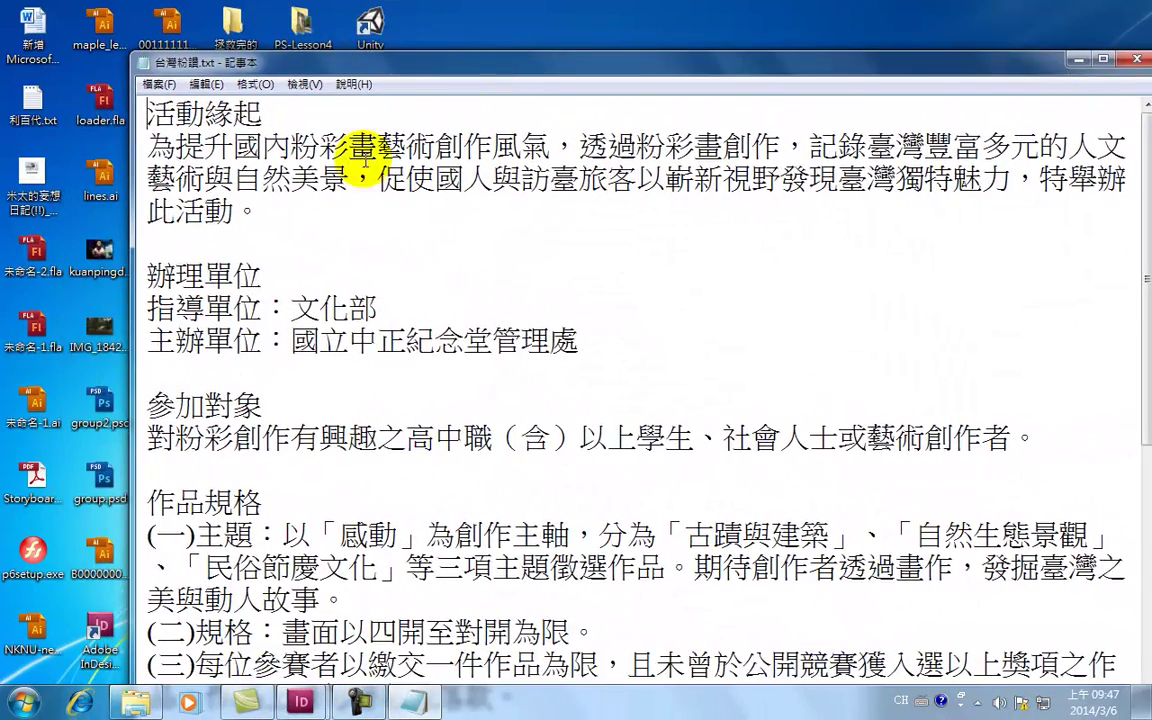
{"action": "scroll", "coordinate": [460, 300], "scroll_direction": "down", "scroll_amount": 2}
{"action": "scroll", "coordinate": [460, 300], "scroll_direction": "up", "scroll_amount": 2}
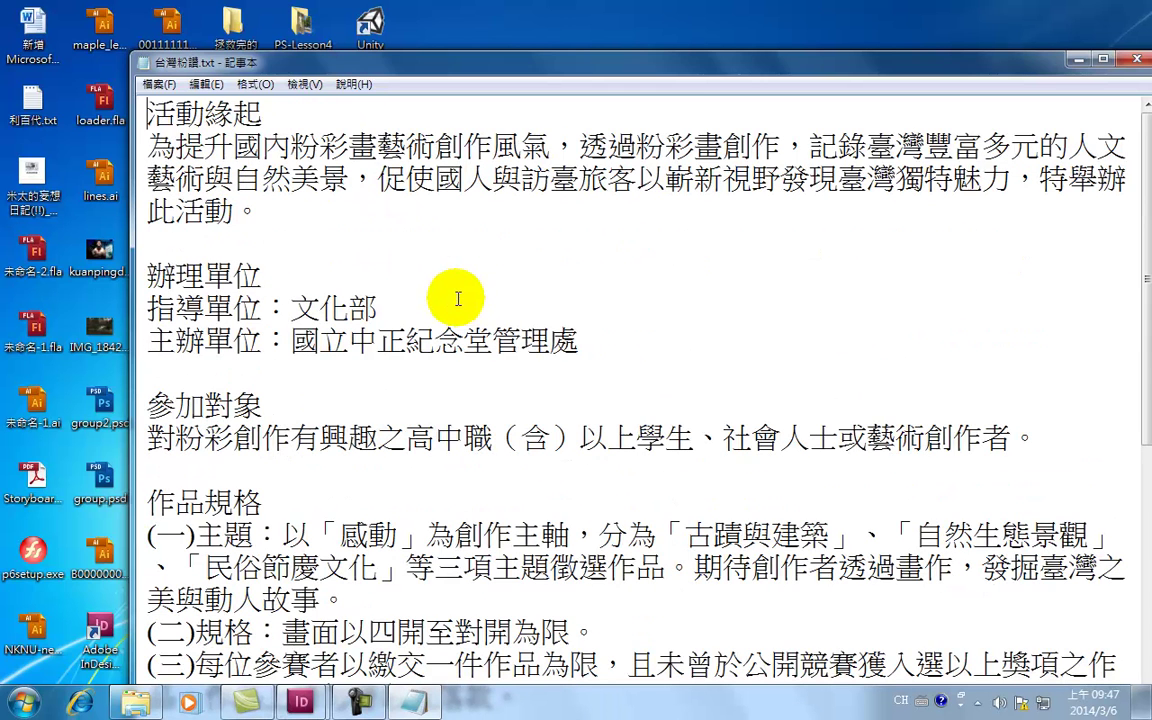
Select the 活動緣起 heading together with its paragraph in the text file.
{"action": "left_click_drag", "start_coordinate": [262, 212], "coordinate": [150, 138]}
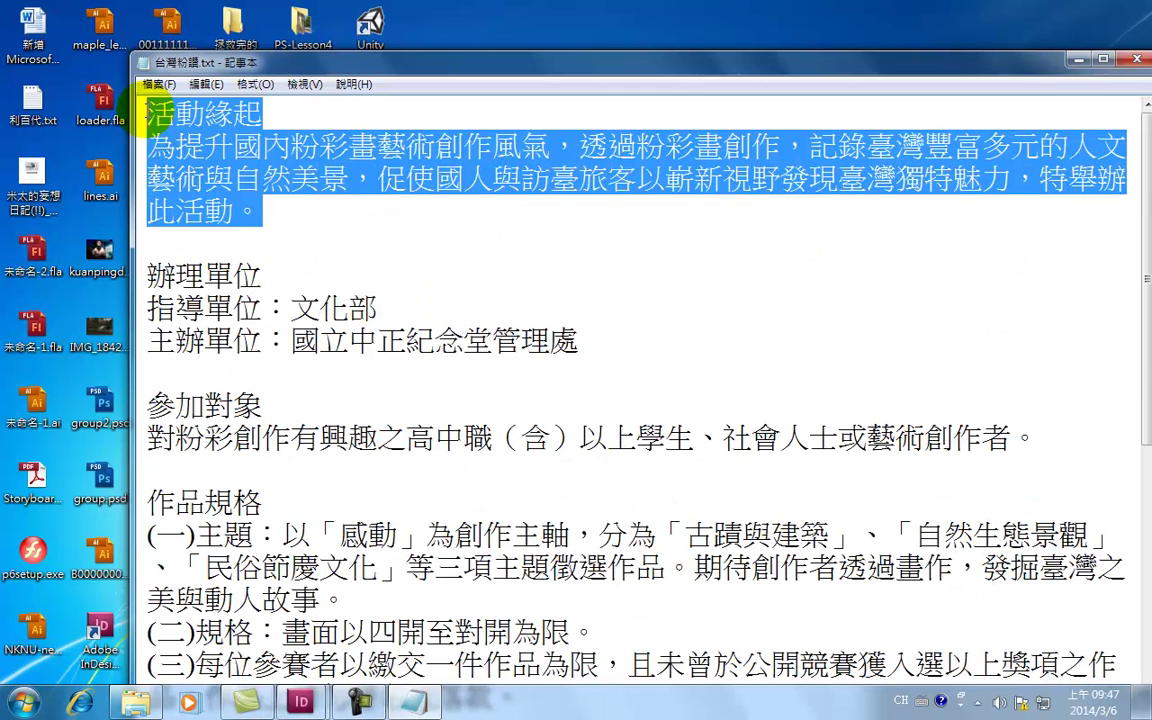
{"action": "left_click", "coordinate": [268, 223]}
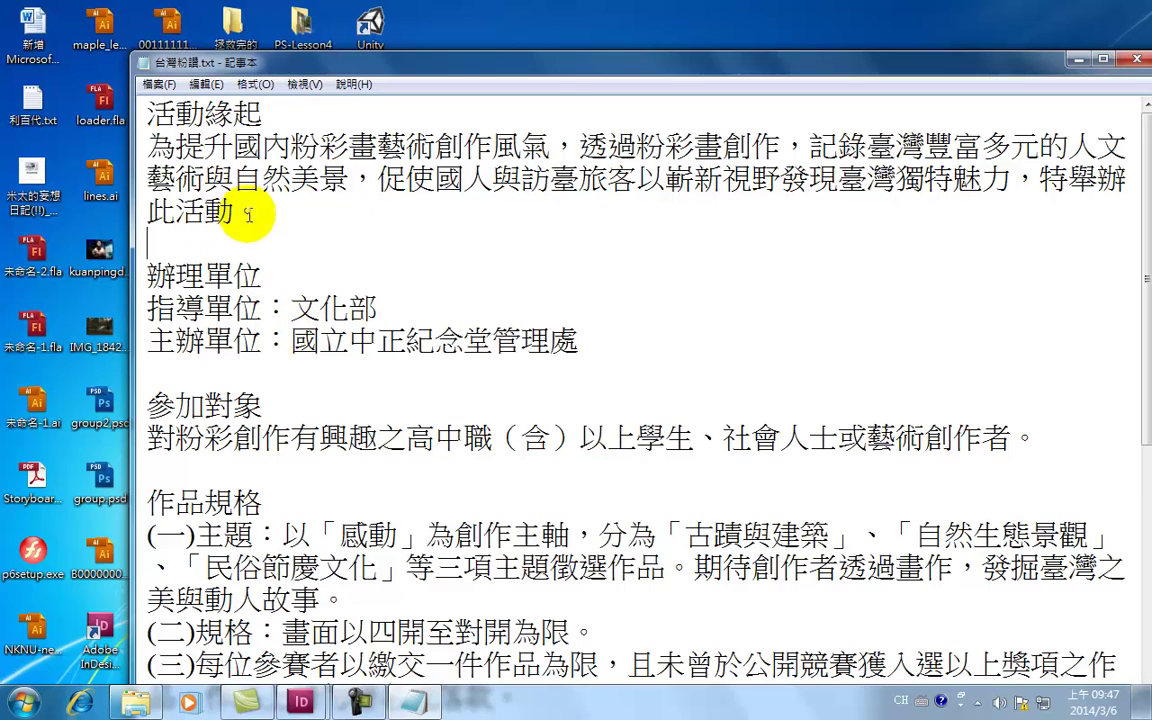
{"action": "left_click_drag", "start_coordinate": [250, 212], "coordinate": [157, 113]}
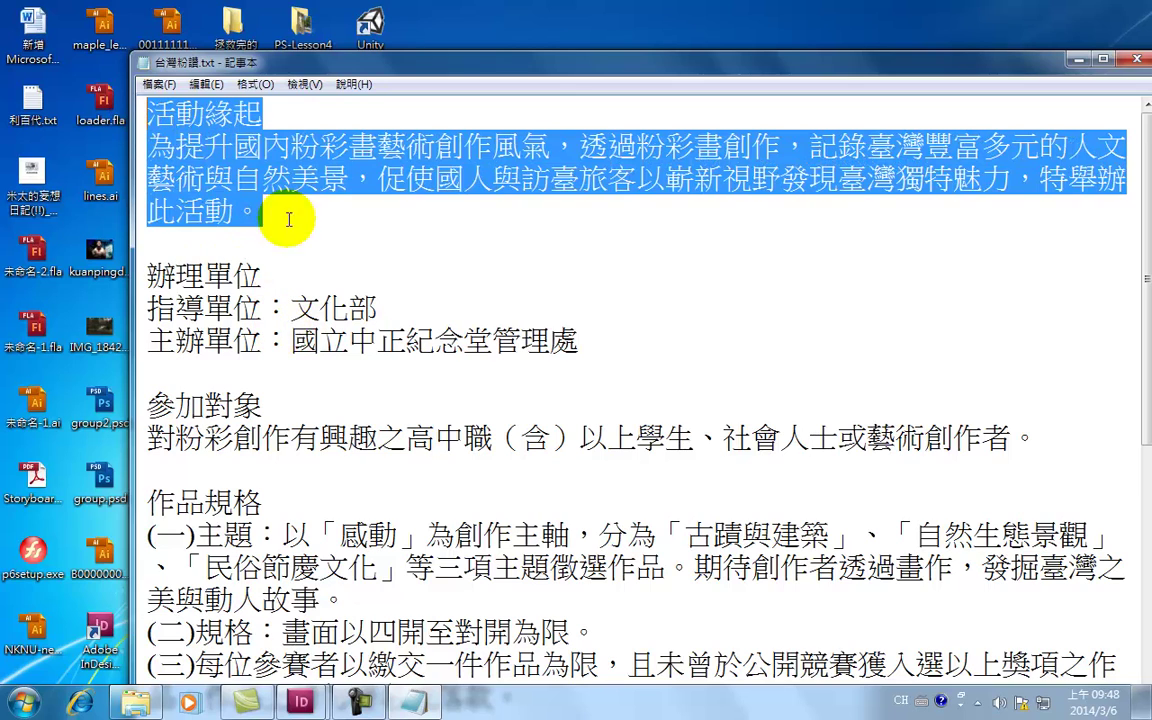
Move the Notepad window aside, switch back to InDesign and make the 文字 layer active.
{"action": "left_click_drag", "start_coordinate": [312, 62], "coordinate": [535, 20]}
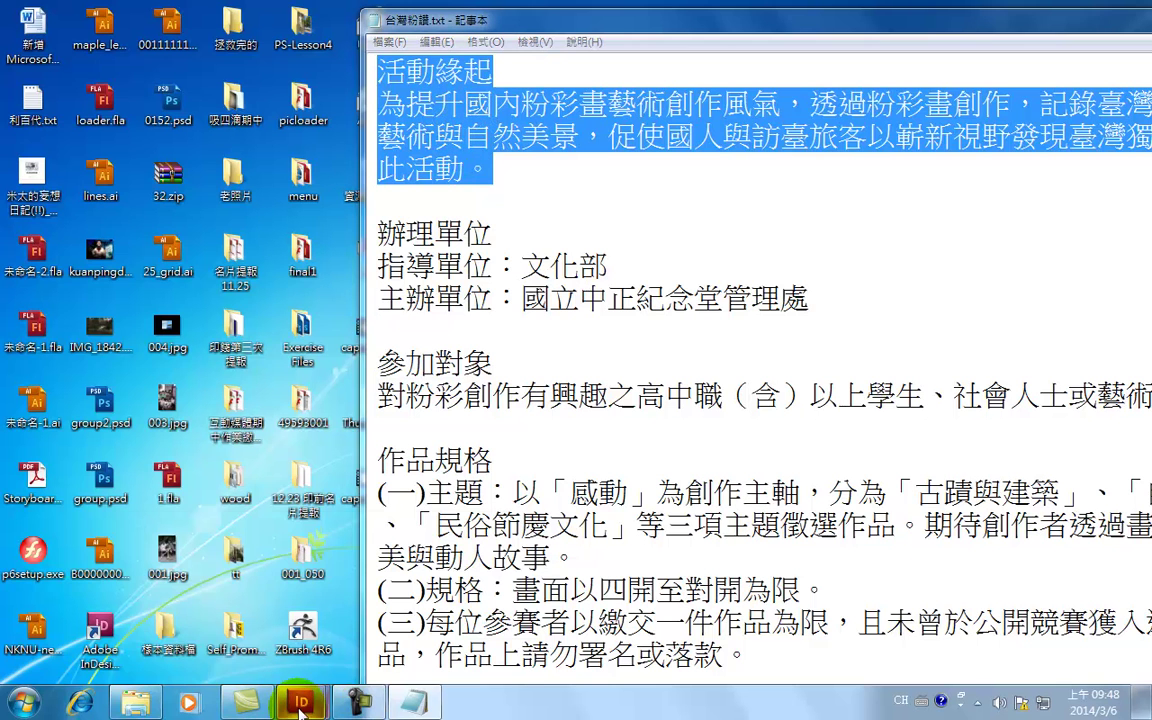
{"action": "left_click", "coordinate": [360, 630]}
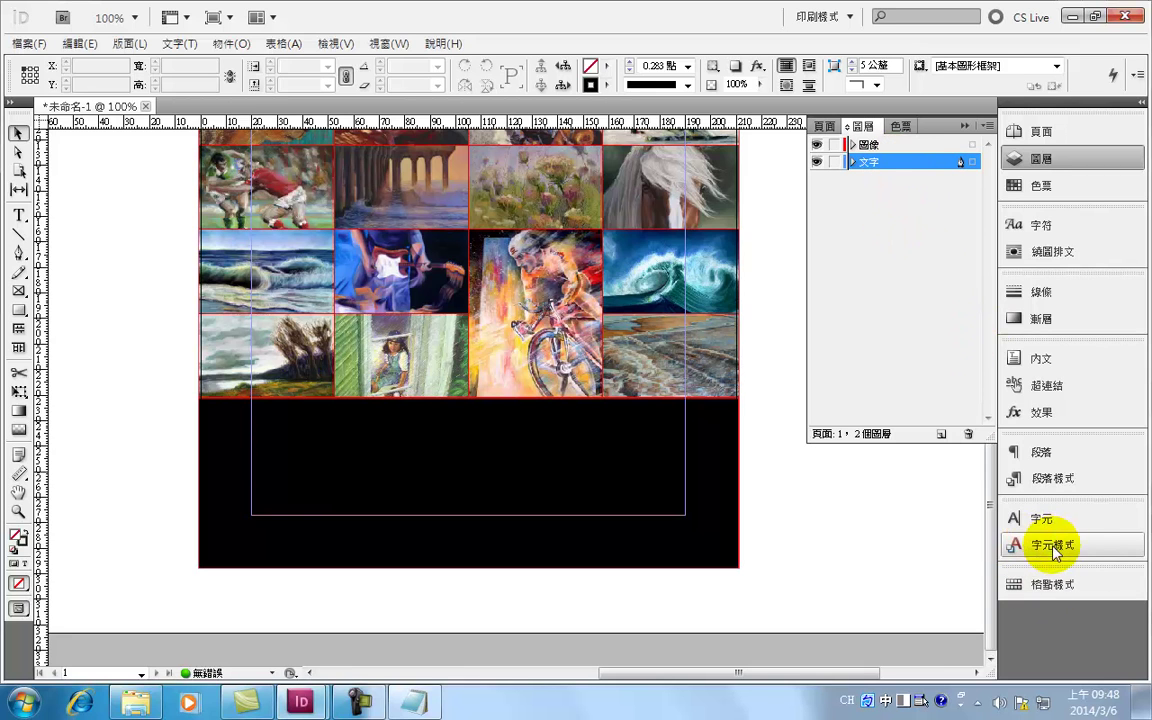
Create a paragraph style named 內文 that is based on [無段落樣式].
{"action": "left_click", "coordinate": [1040, 456]}
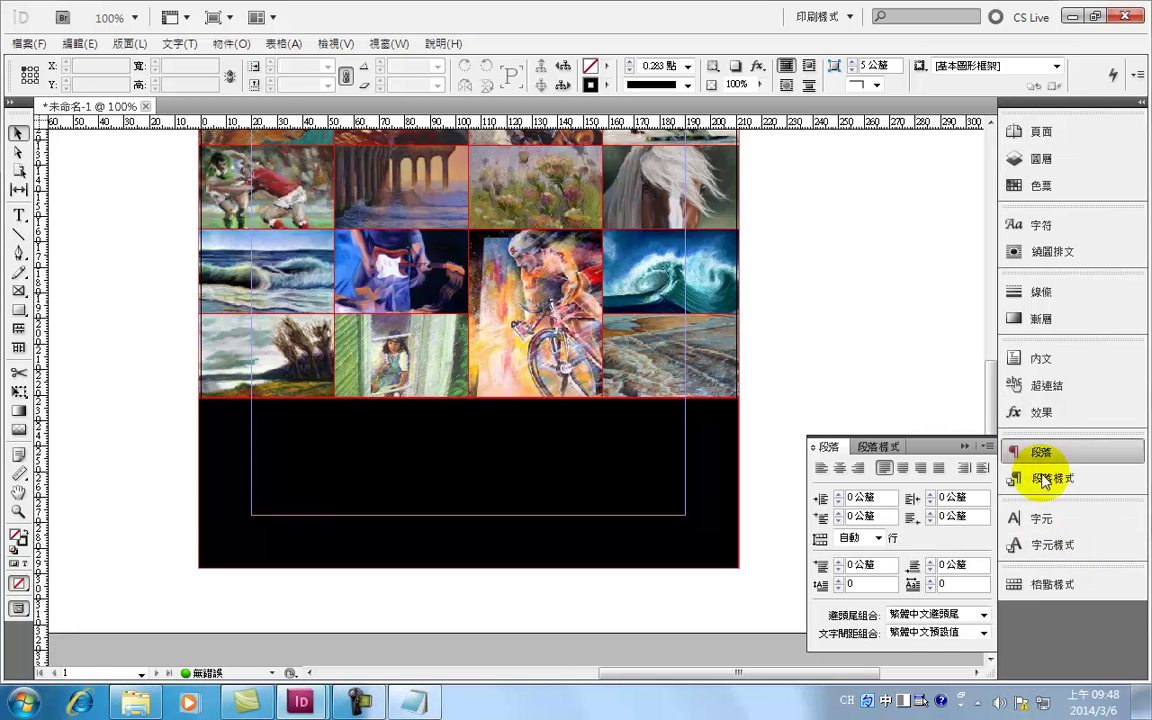
{"action": "left_click", "coordinate": [1045, 477]}
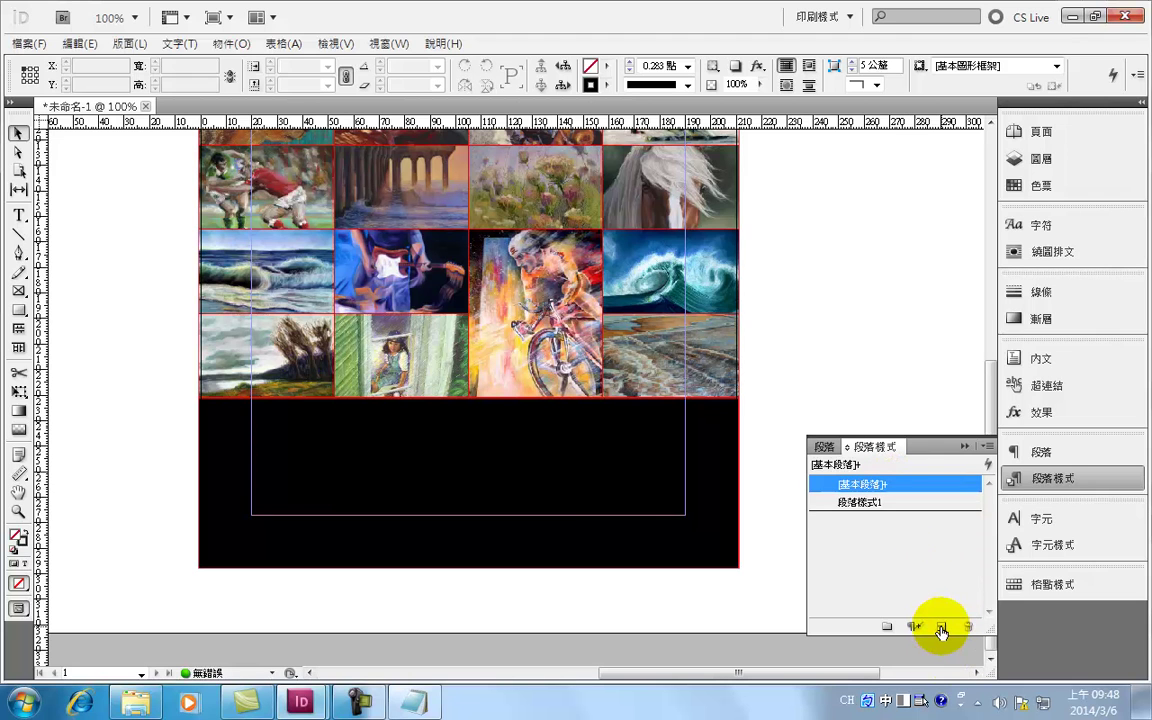
{"action": "double_click", "coordinate": [874, 503]}
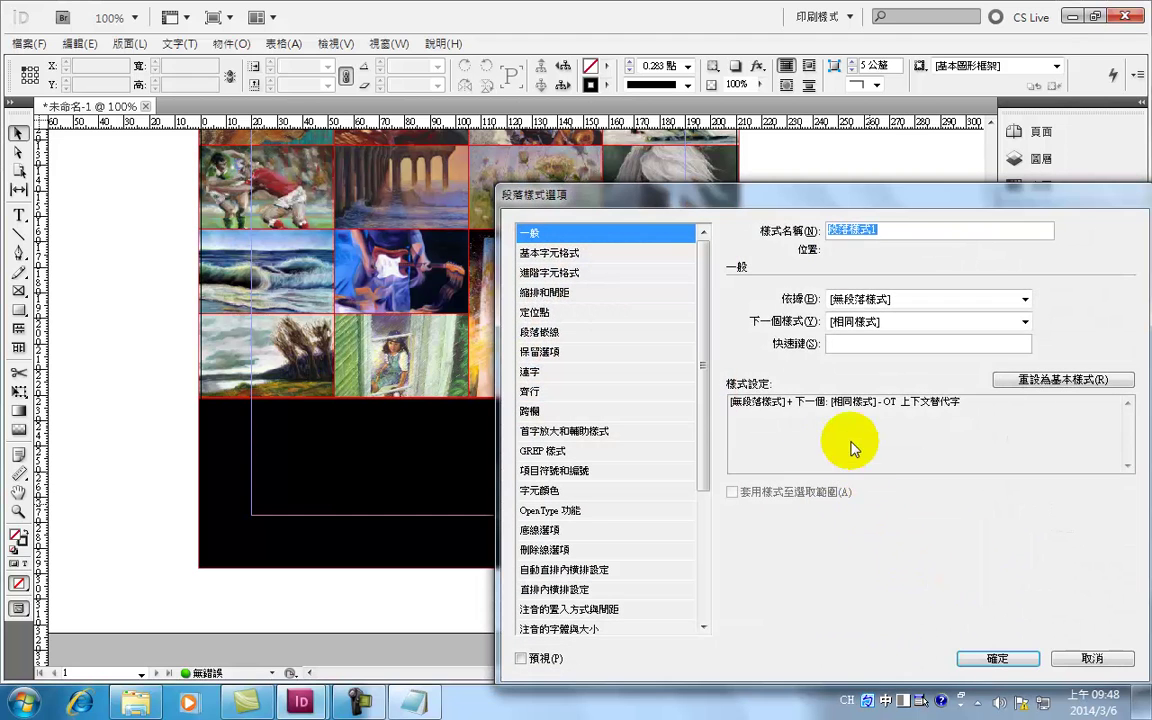
{"action": "left_click_drag", "start_coordinate": [900, 231], "coordinate": [795, 232]}
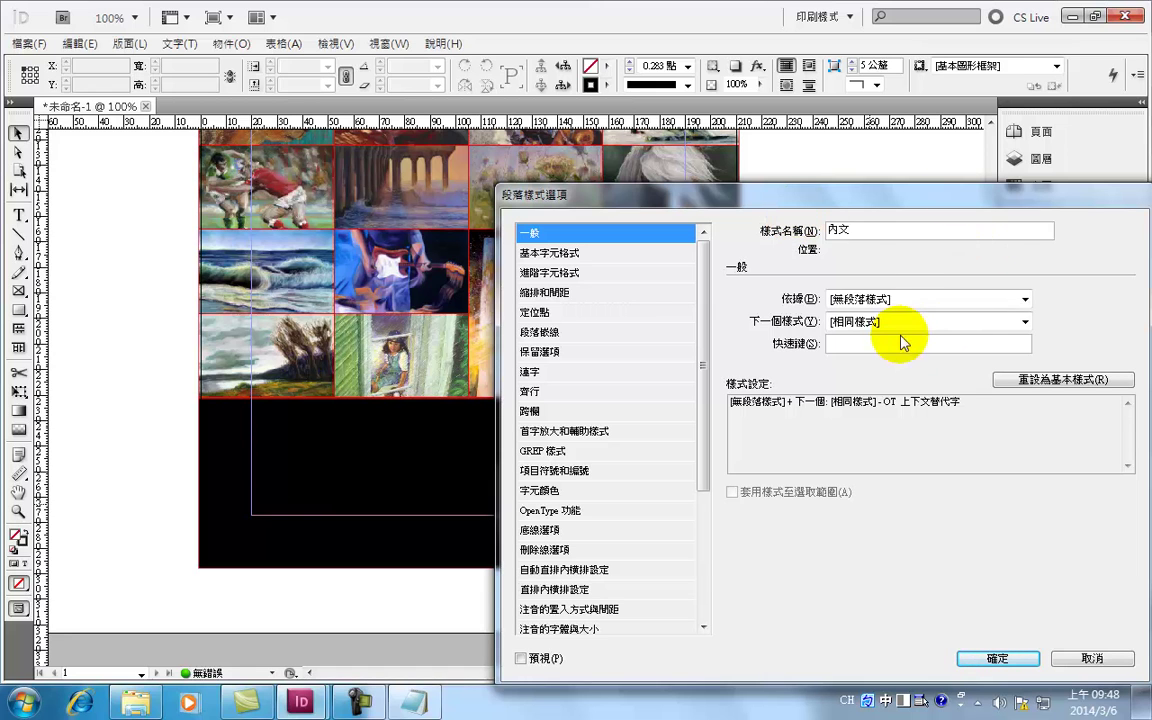
{"action": "left_click", "coordinate": [905, 298]}
{"action": "left_click", "coordinate": [872, 316]}
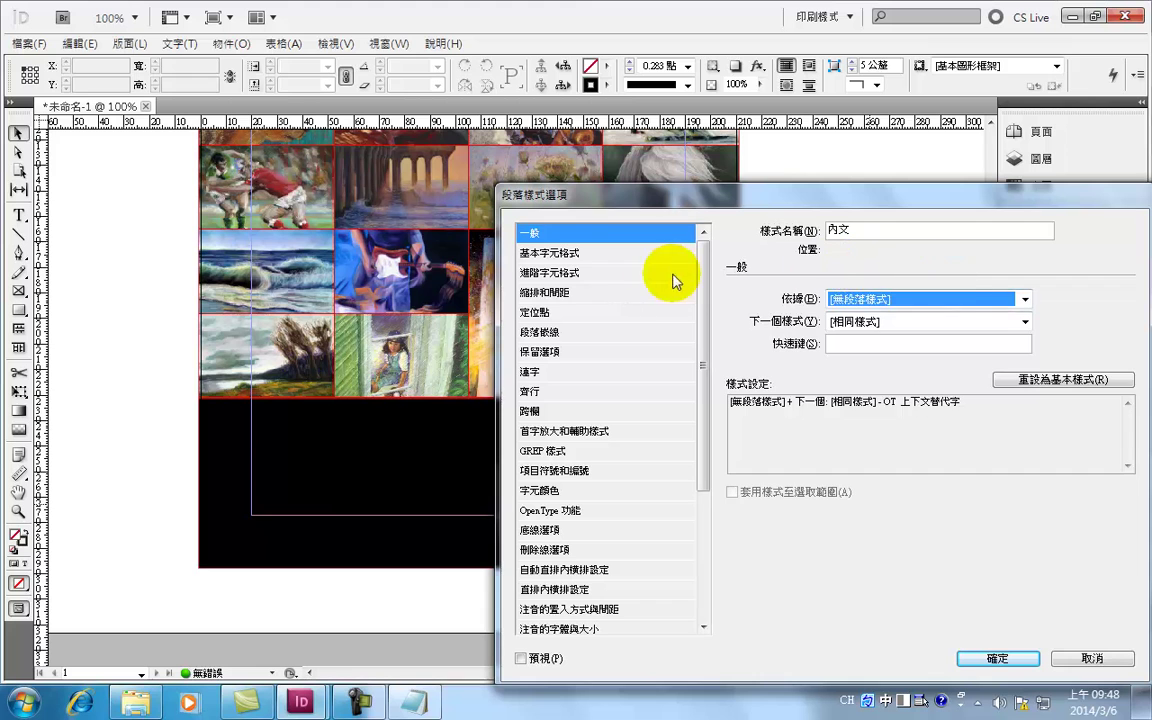
Set the 內文 style's font family to Adobe 繁黑體 Std and save the style.
{"action": "left_click", "coordinate": [590, 254]}
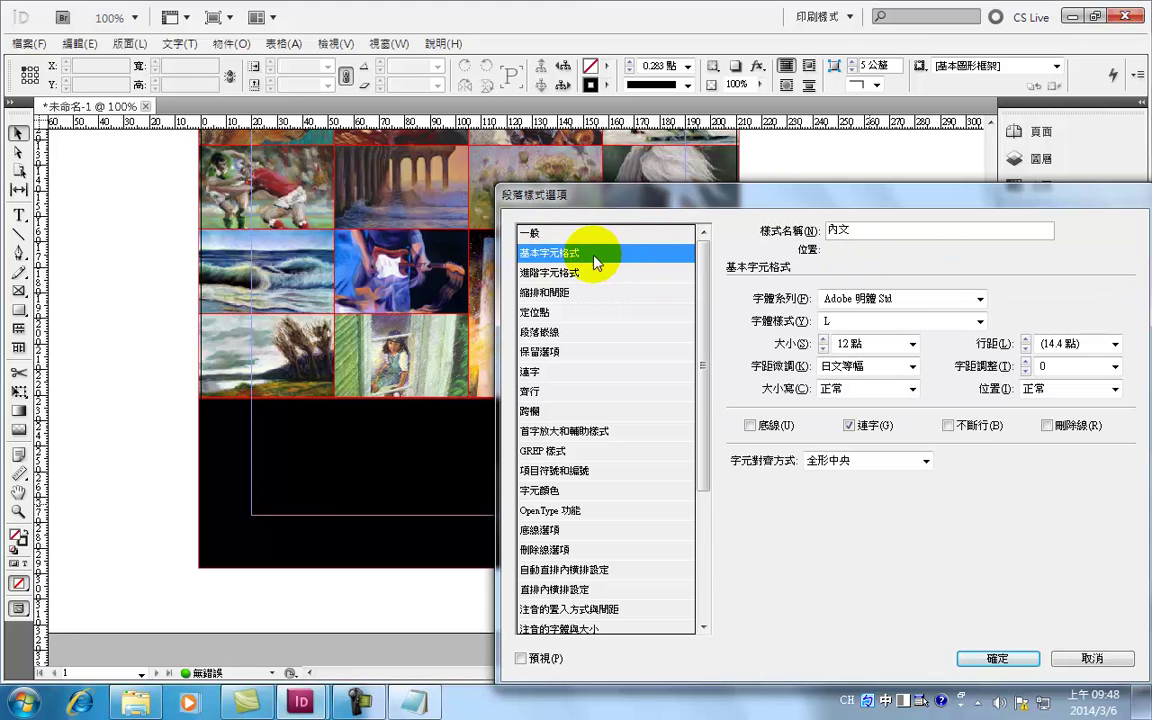
{"action": "left_click", "coordinate": [975, 299]}
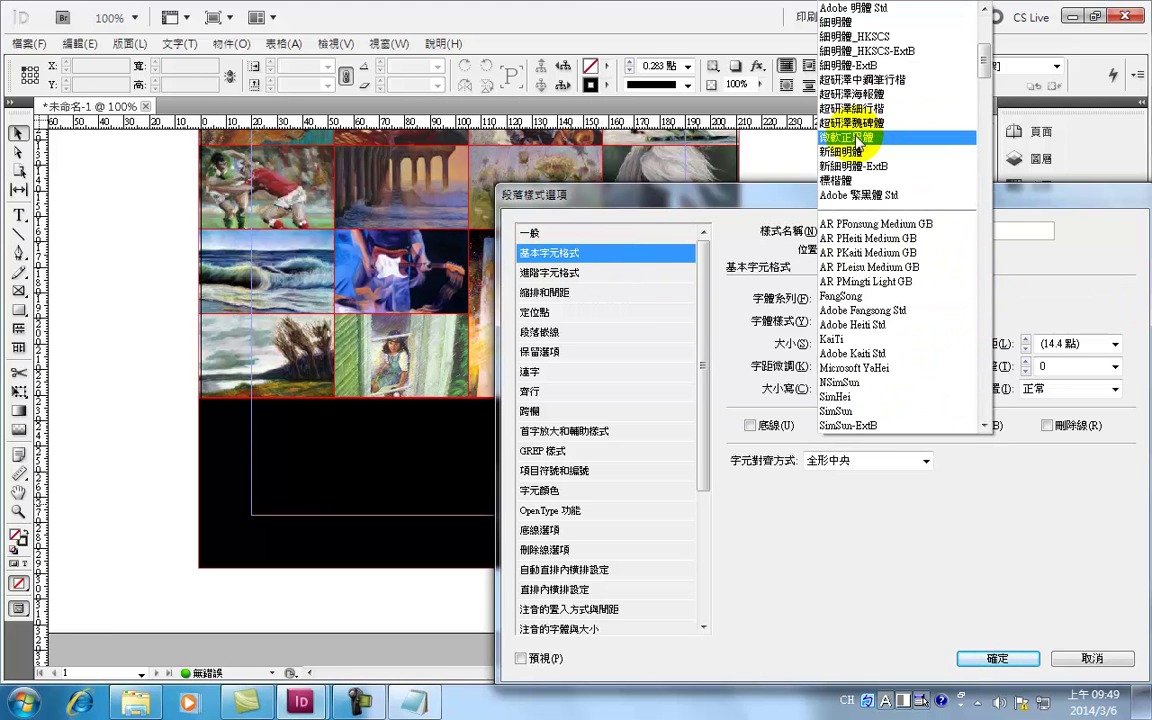
{"action": "scroll", "coordinate": [862, 140], "scroll_direction": "down", "scroll_amount": 2}
{"action": "left_click", "coordinate": [850, 80]}
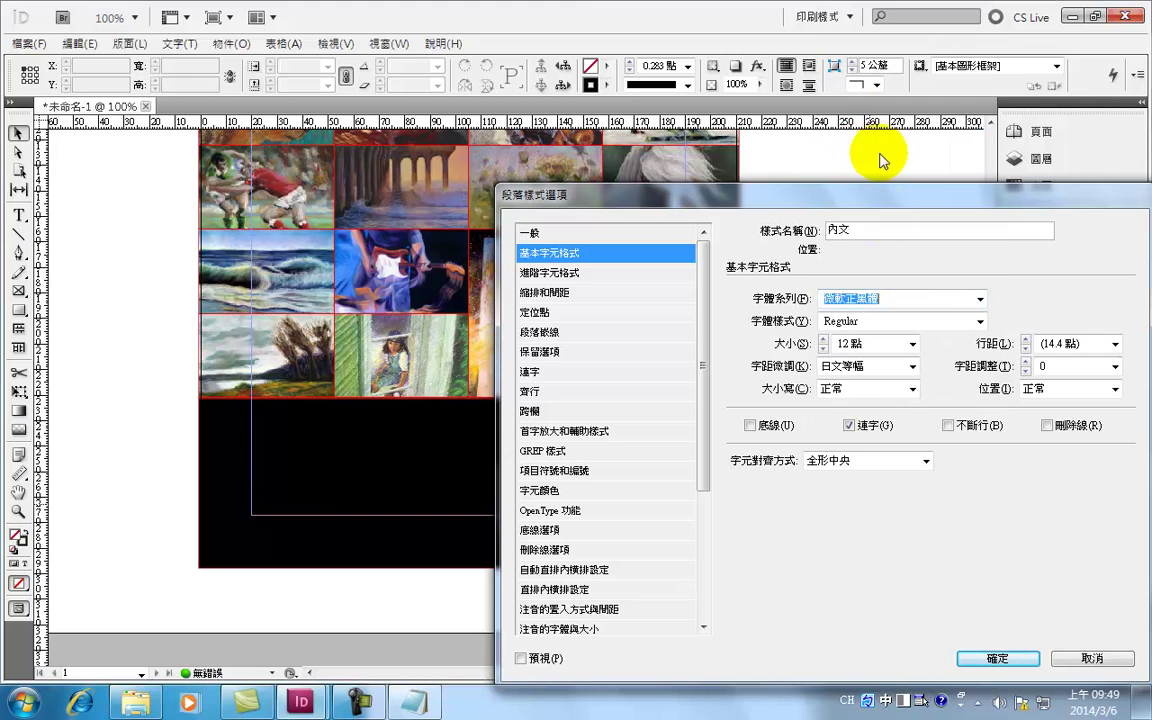
{"action": "left_click", "coordinate": [977, 300]}
{"action": "left_click", "coordinate": [868, 68]}
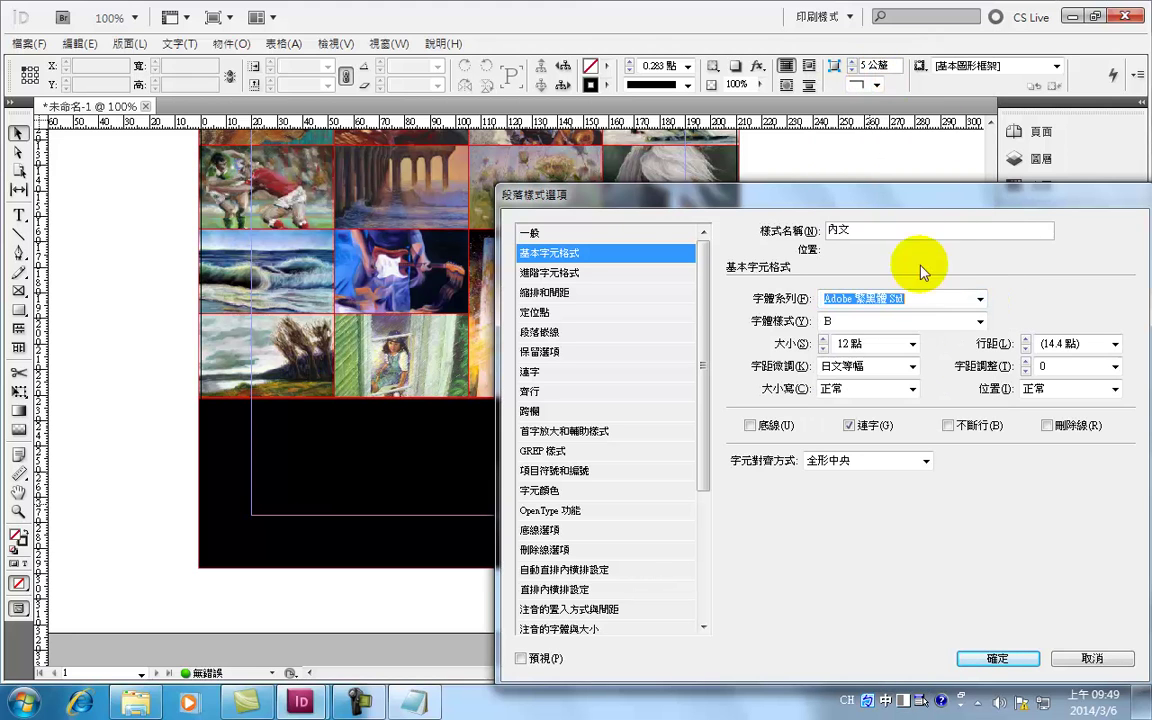
{"action": "left_click_drag", "start_coordinate": [836, 197], "coordinate": [689, 145]}
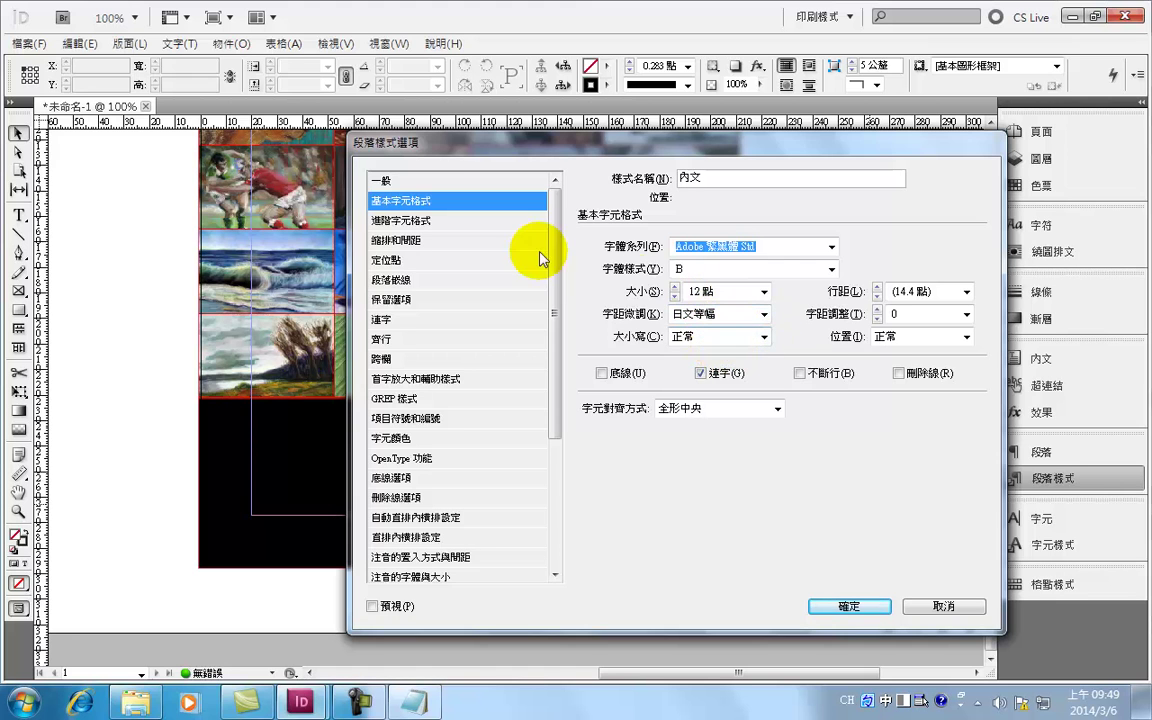
{"action": "left_click", "coordinate": [849, 607]}
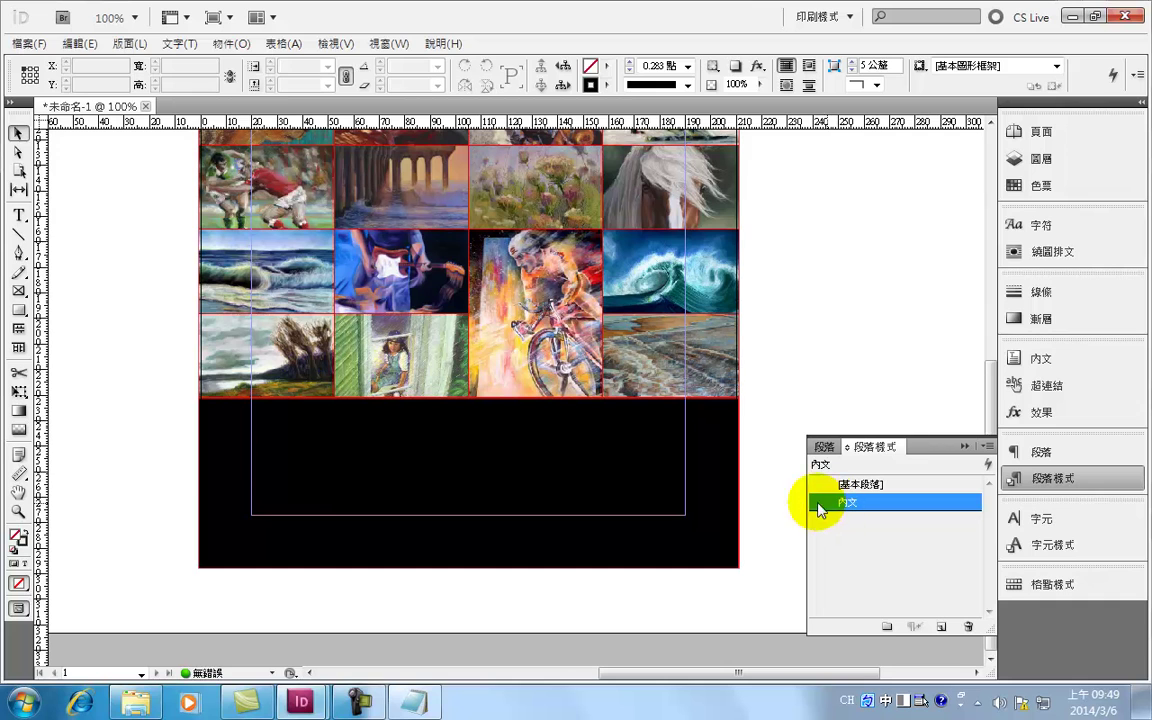
Draw a text frame about 28.5 by 33 mm on the pasteboard beside the black panel and paste the 活動緣起 text into it.
{"action": "left_click", "coordinate": [22, 217]}
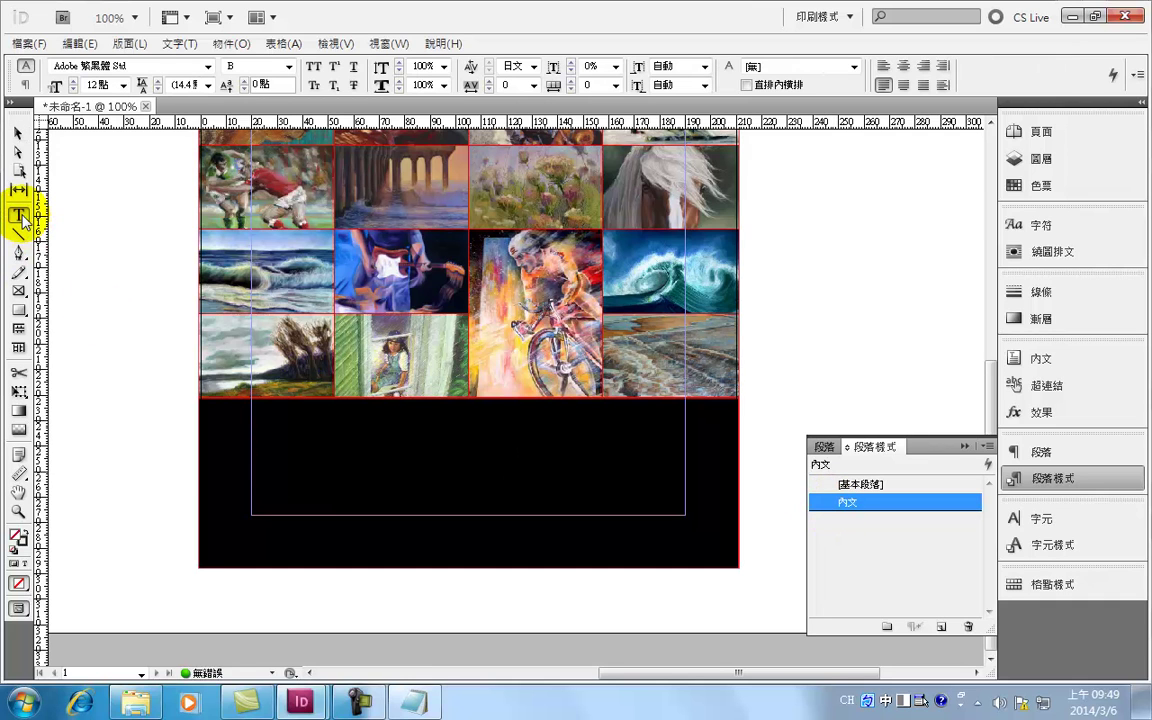
{"action": "left_click_drag", "start_coordinate": [104, 415], "coordinate": [175, 497]}
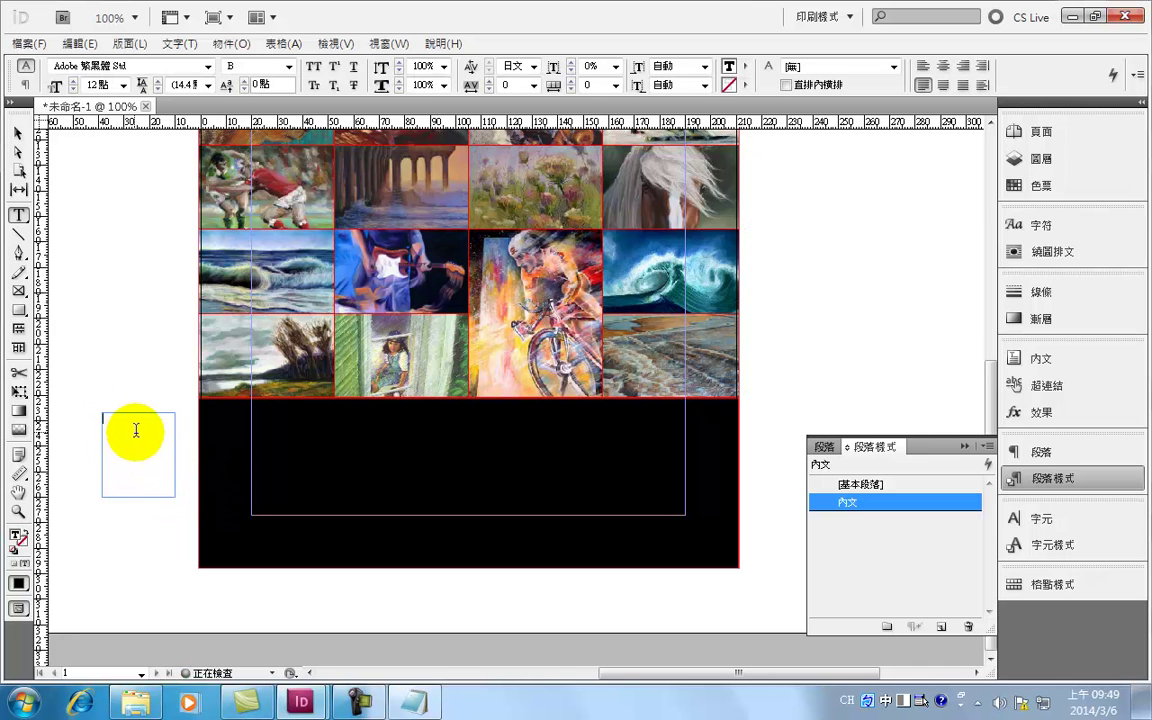
{"action": "key", "text": "ctrl+v"}
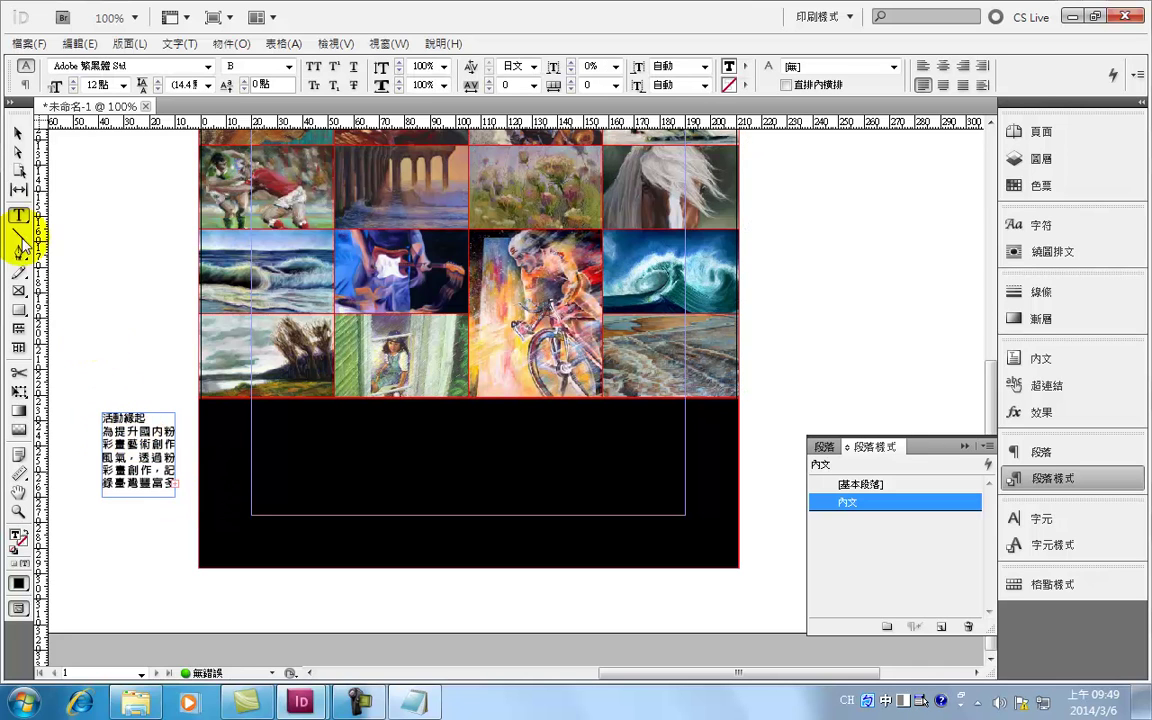
Enlarge the 活動緣起 text frame to about 64 by 63 mm and move it up to about Y 180 mm.
{"action": "left_click", "coordinate": [18, 135]}
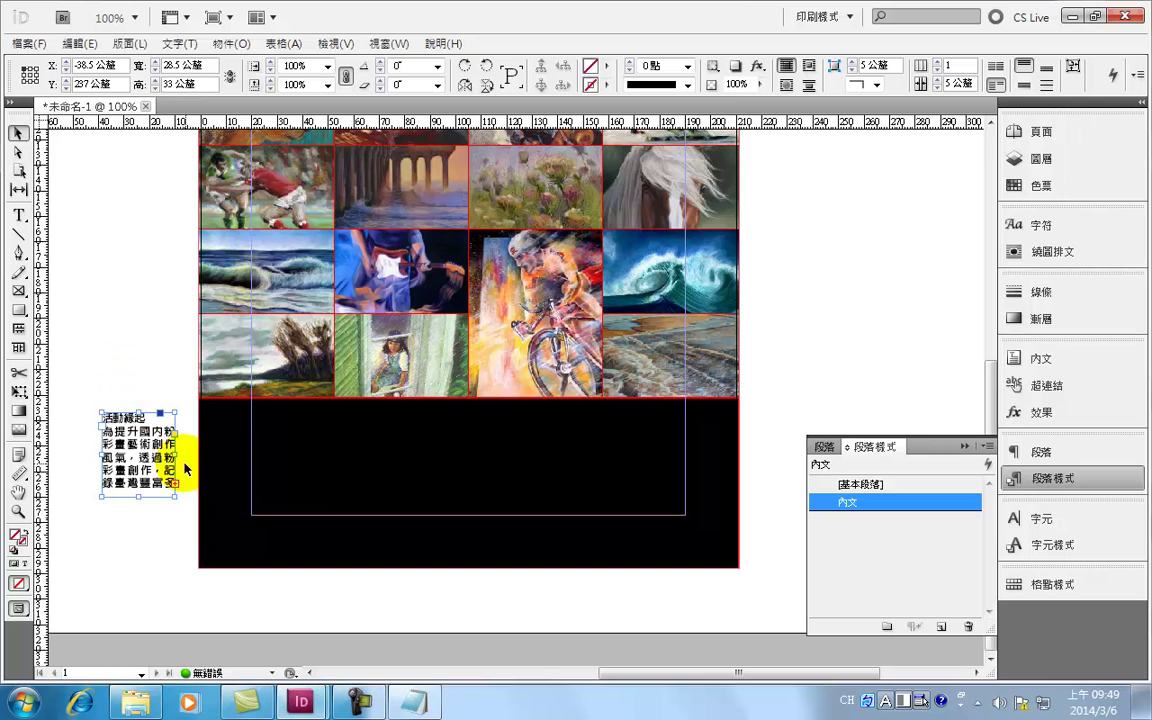
{"action": "mouse_move", "coordinate": [176, 455]}
{"action": "left_mouse_down"}
{"action": "mouse_move", "coordinate": [250, 445]}
{"action": "mouse_move", "coordinate": [172, 440]}
{"action": "mouse_move", "coordinate": [185, 455]}
{"action": "left_mouse_up"}
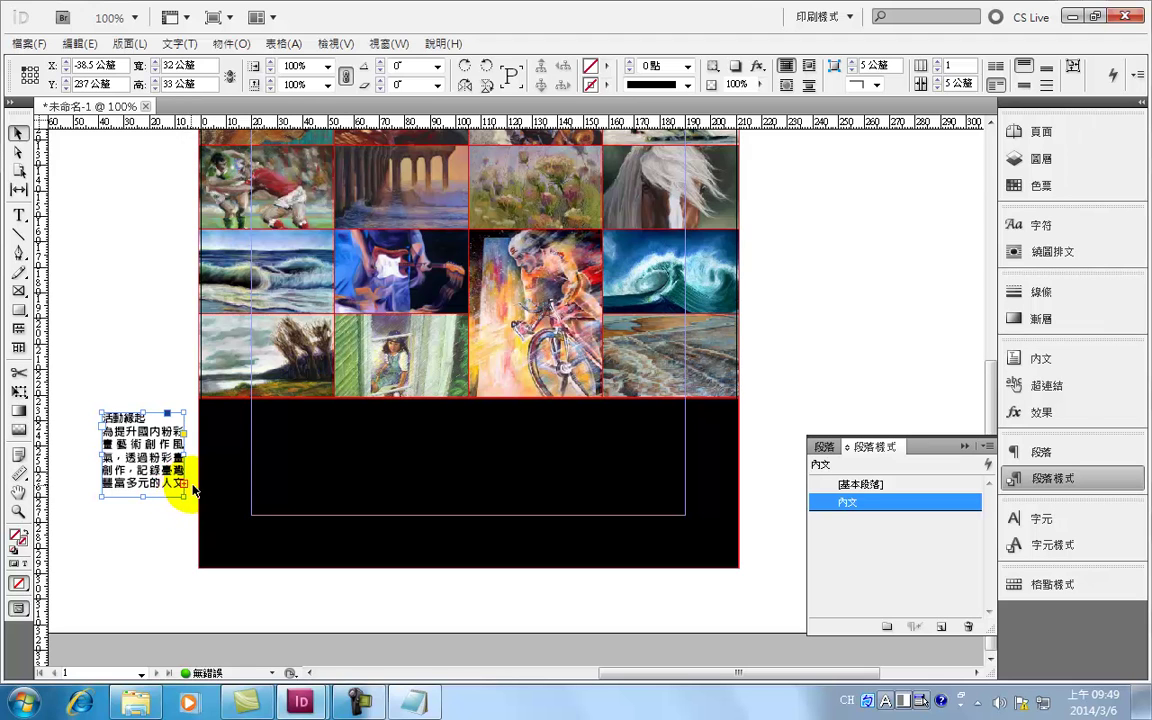
{"action": "left_click_drag", "start_coordinate": [144, 497], "coordinate": [146, 574]}
{"action": "left_click_drag", "start_coordinate": [185, 493], "coordinate": [268, 482]}
{"action": "left_click", "coordinate": [145, 443]}
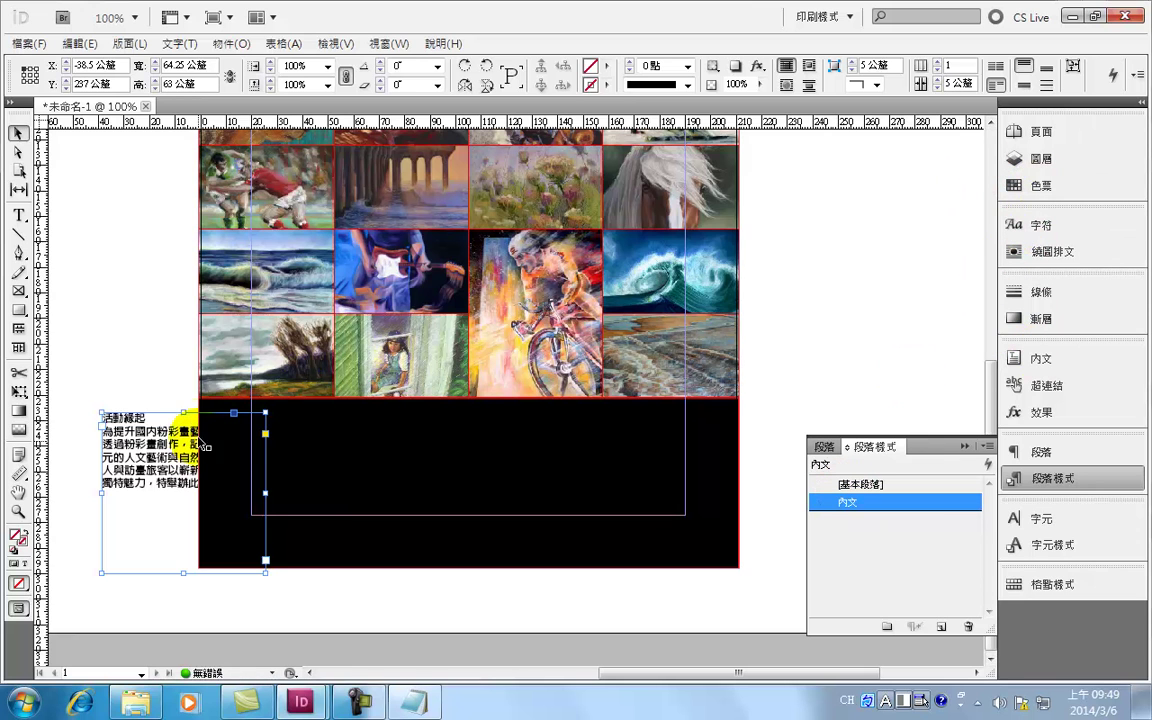
{"action": "left_click_drag", "start_coordinate": [175, 428], "coordinate": [180, 284]}
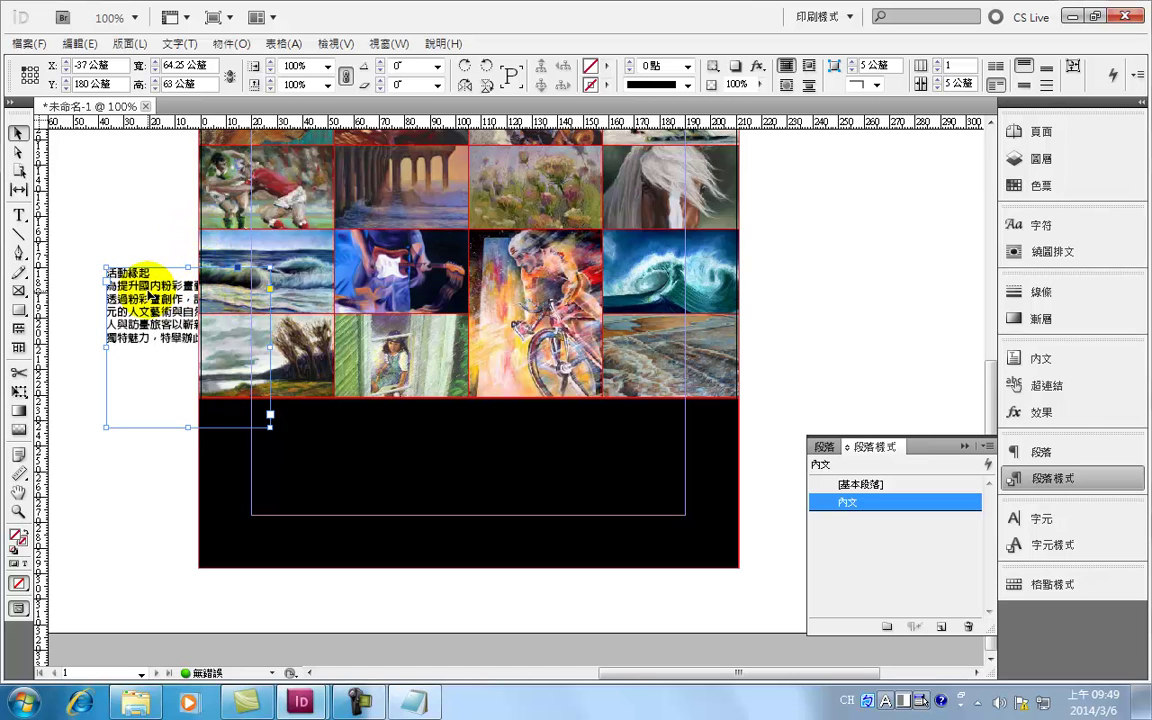
Move the 文字 layer above the 圖像 layer.
{"action": "left_click", "coordinate": [1015, 158]}
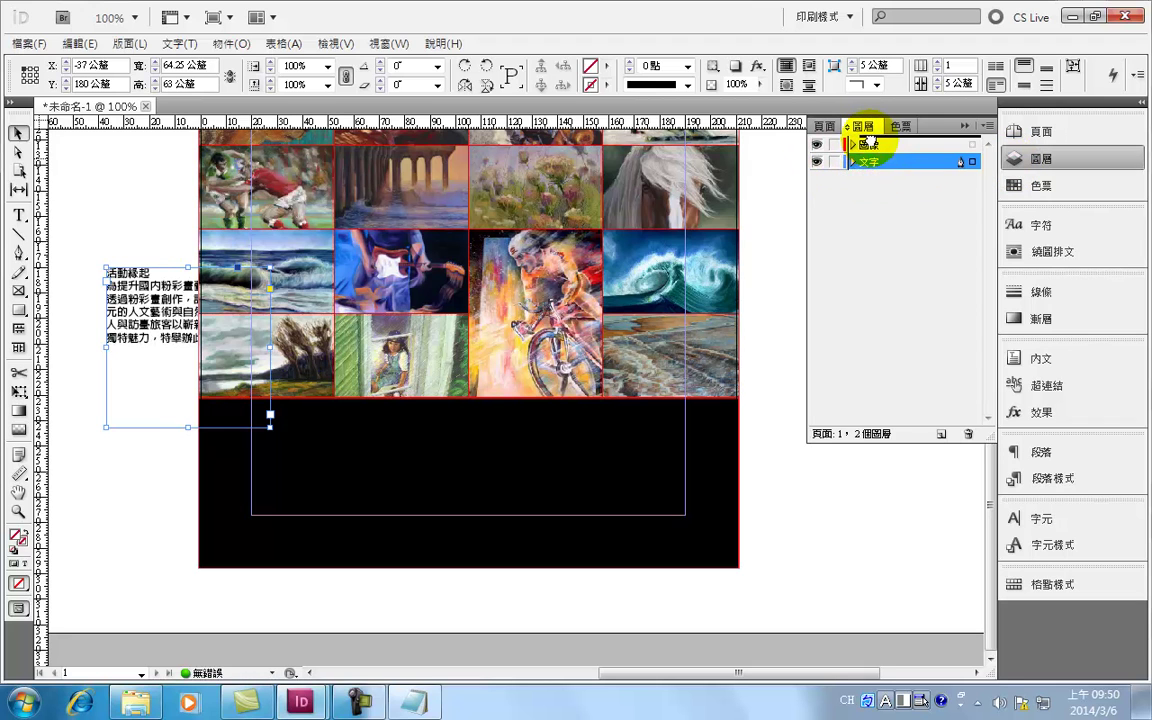
{"action": "left_click_drag", "start_coordinate": [866, 143], "coordinate": [866, 140]}
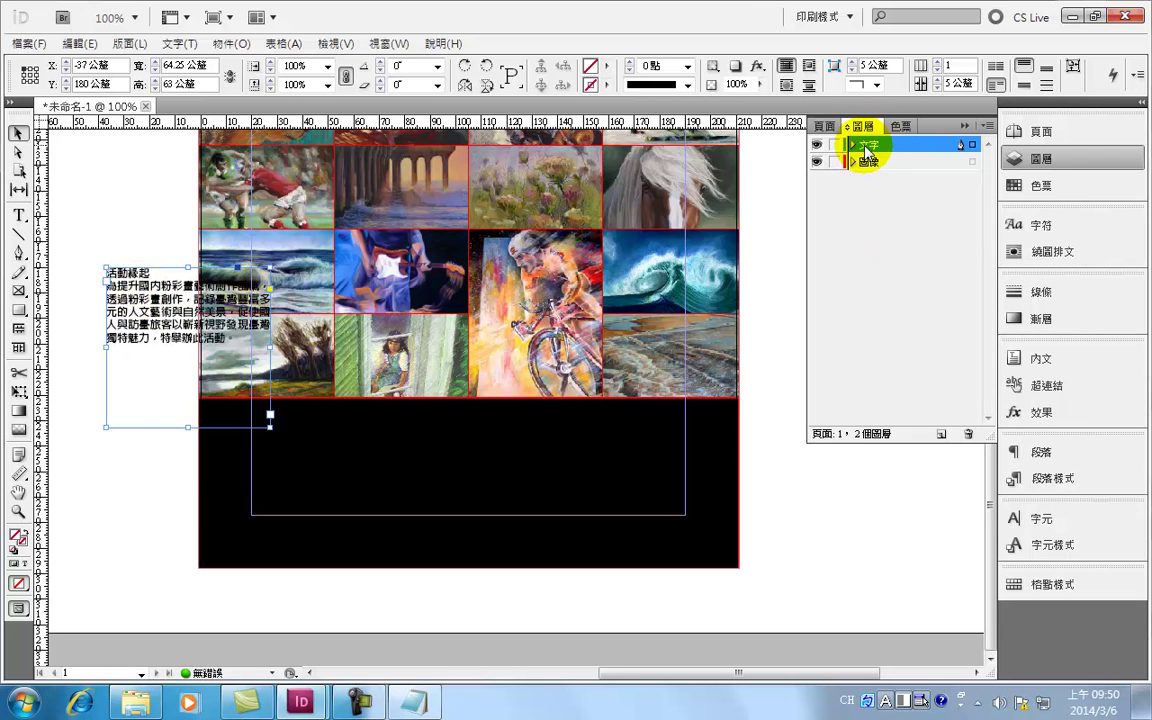
Shorten the 活動緣起 frame to about 33 mm high and move it down to about X -47 mm, Y 240.5 mm.
{"action": "left_click_drag", "start_coordinate": [188, 428], "coordinate": [185, 352]}
{"action": "left_click_drag", "start_coordinate": [110, 315], "coordinate": [89, 464]}
{"action": "left_click", "coordinate": [115, 363]}
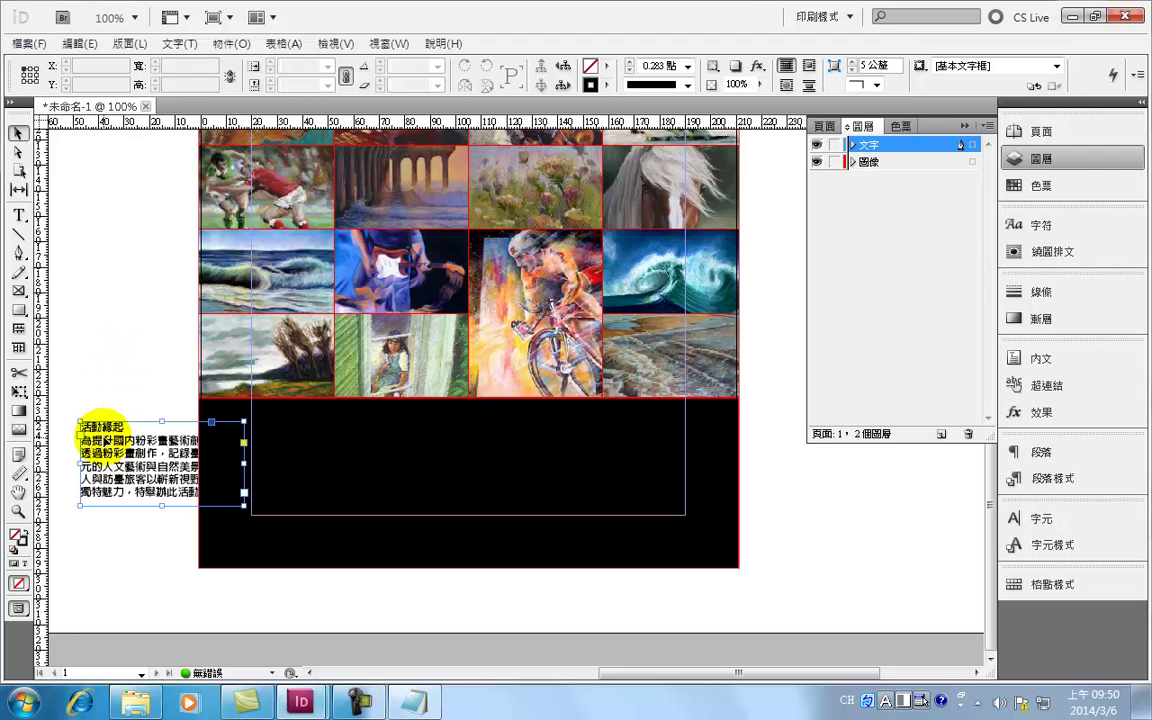
{"action": "left_click", "coordinate": [103, 439]}
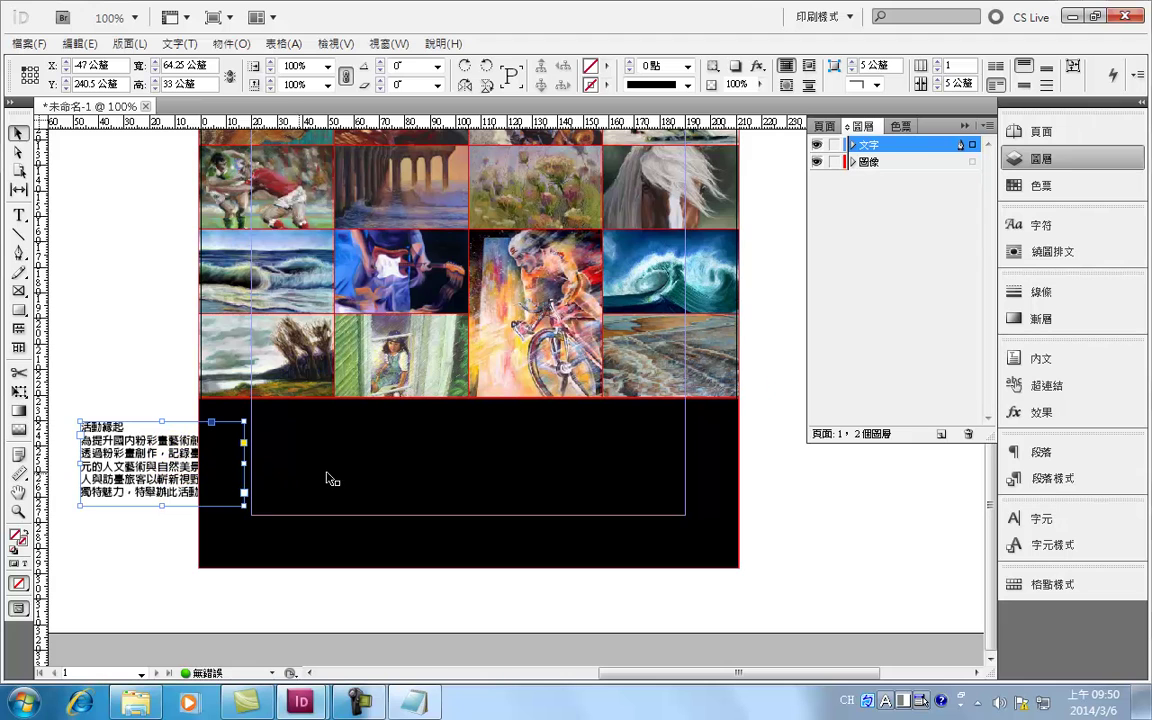
{"action": "left_click", "coordinate": [90, 446]}
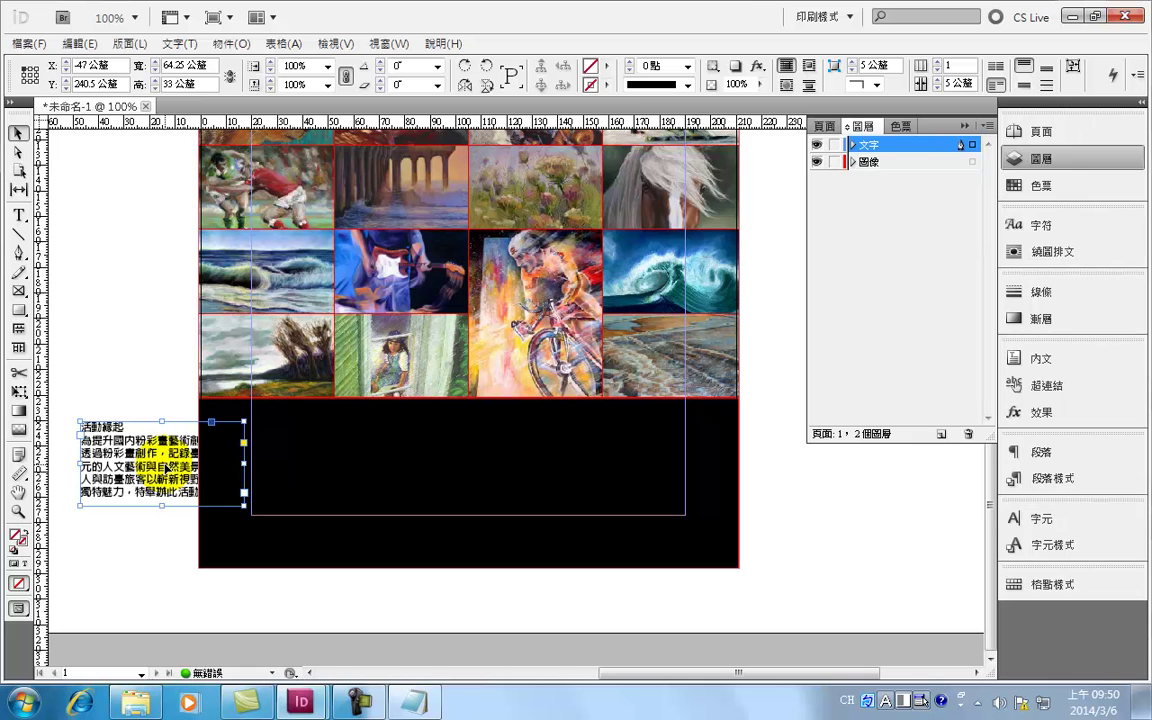
Try filling the selected text frame with the [紙張] swatch, and reset its fill to none.
{"action": "left_click", "coordinate": [1045, 190]}
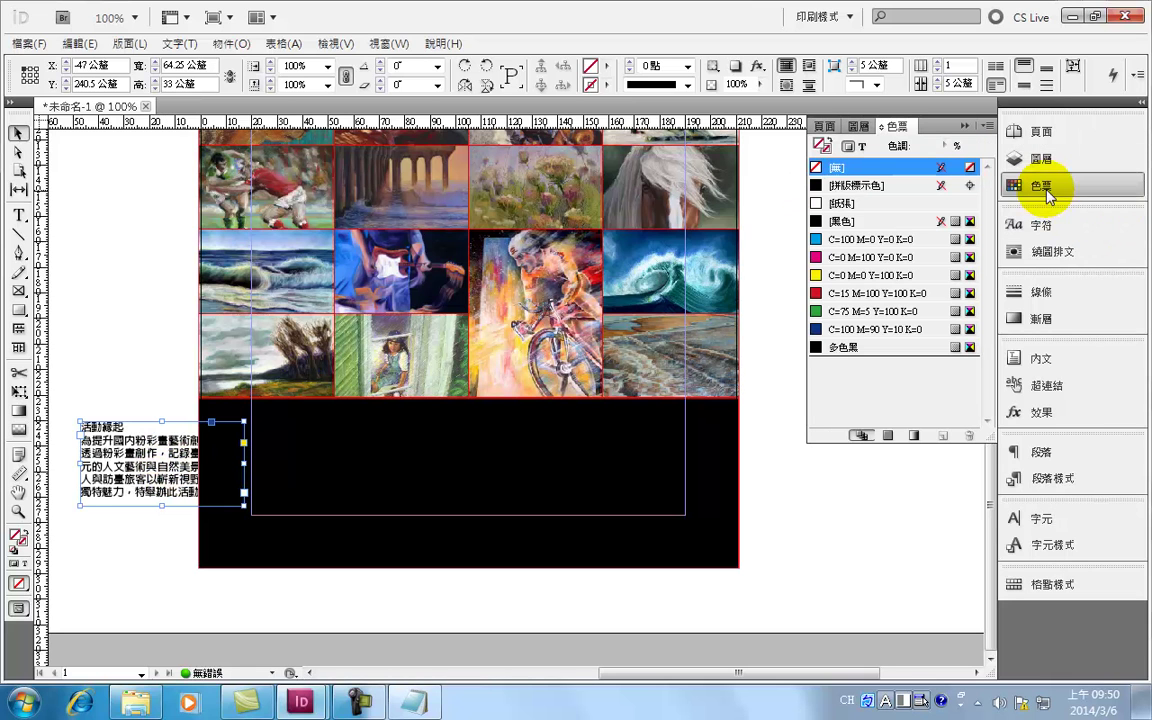
{"action": "left_click", "coordinate": [845, 205]}
{"action": "mouse_move", "coordinate": [128, 457]}
{"action": "left_mouse_down"}
{"action": "mouse_move", "coordinate": [152, 480]}
{"action": "mouse_move", "coordinate": [149, 411]}
{"action": "mouse_move", "coordinate": [128, 437]}
{"action": "mouse_move", "coordinate": [135, 464]}
{"action": "left_mouse_up"}
{"action": "key", "text": "slash"}
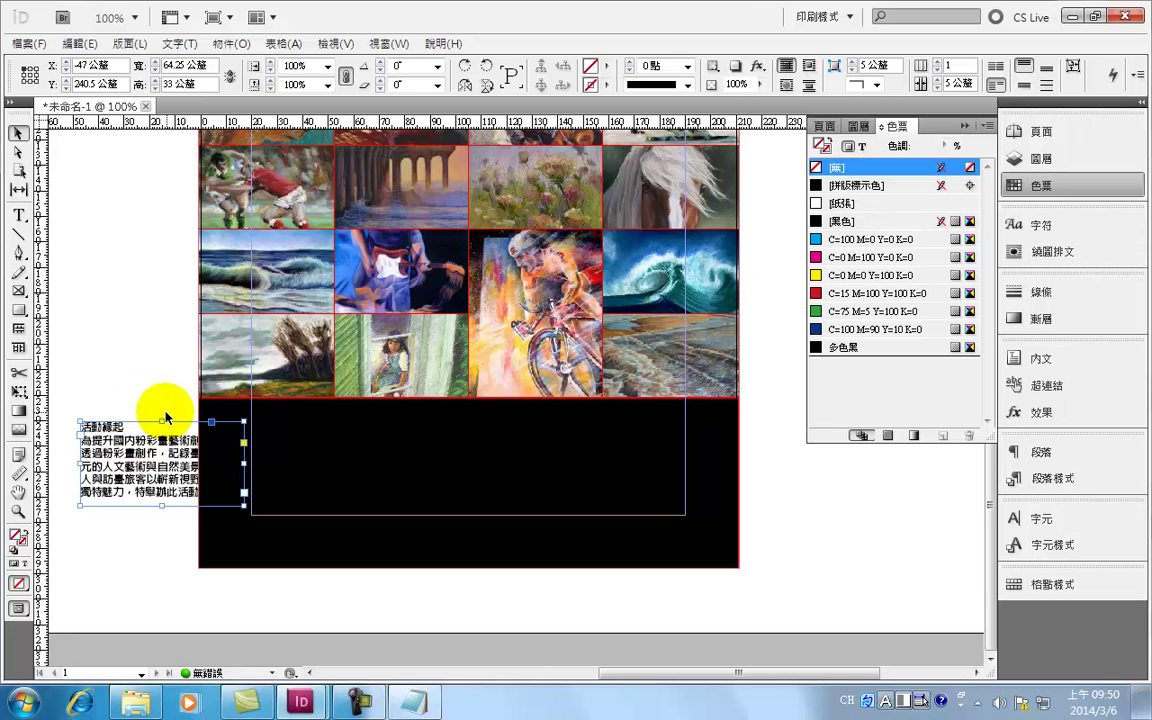
Colour all the 活動緣起 text [紙張] and move its frame onto the black panel at about X 8.75 mm, Y 238 mm.
{"action": "double_click", "coordinate": [150, 427]}
{"action": "left_click_drag", "start_coordinate": [80, 428], "coordinate": [211, 505]}
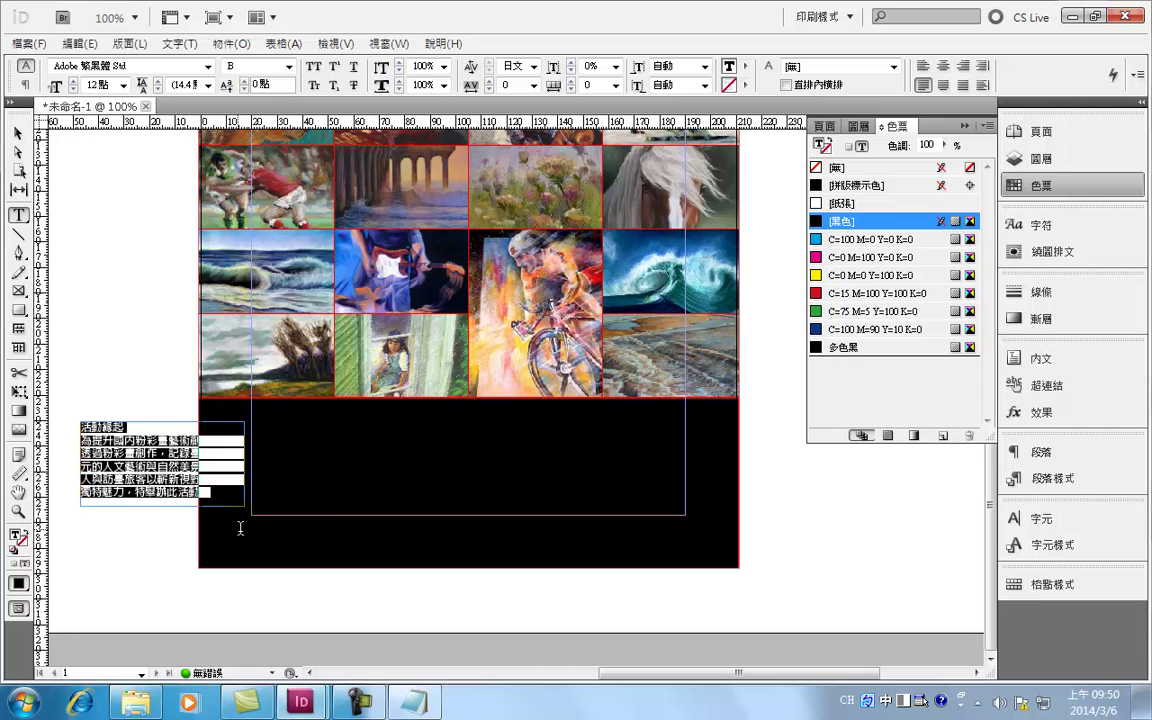
{"action": "left_click", "coordinate": [842, 203]}
{"action": "left_click", "coordinate": [18, 134]}
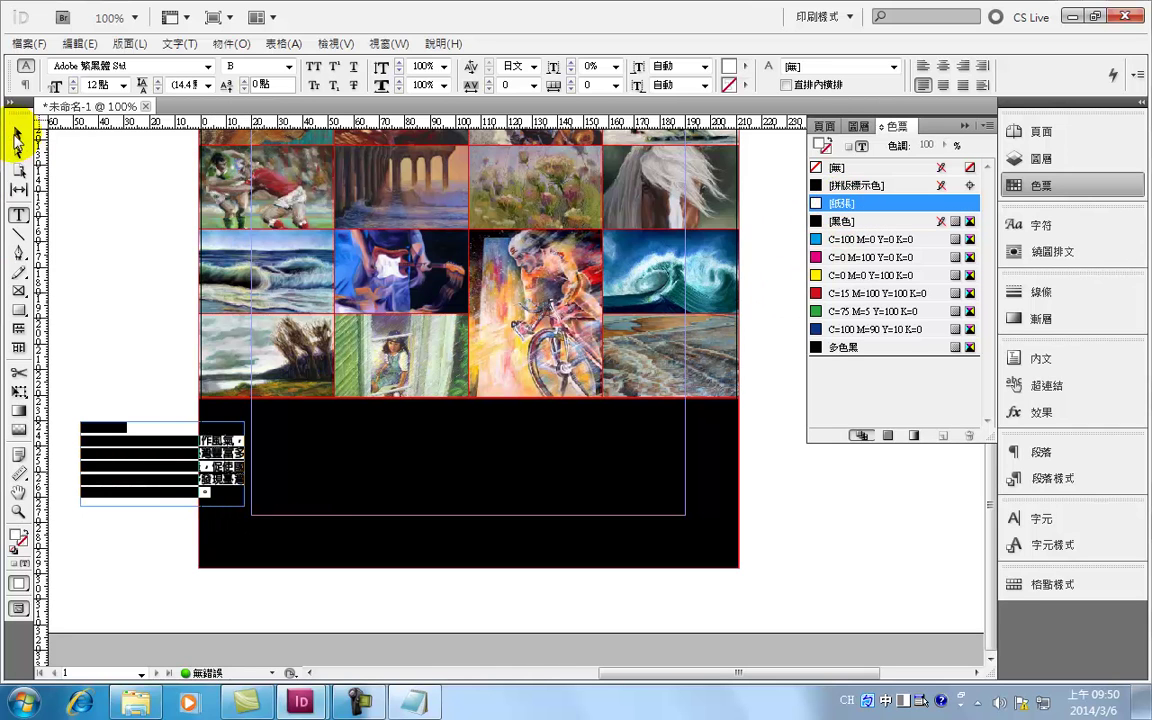
{"action": "left_click_drag", "start_coordinate": [211, 455], "coordinate": [365, 449]}
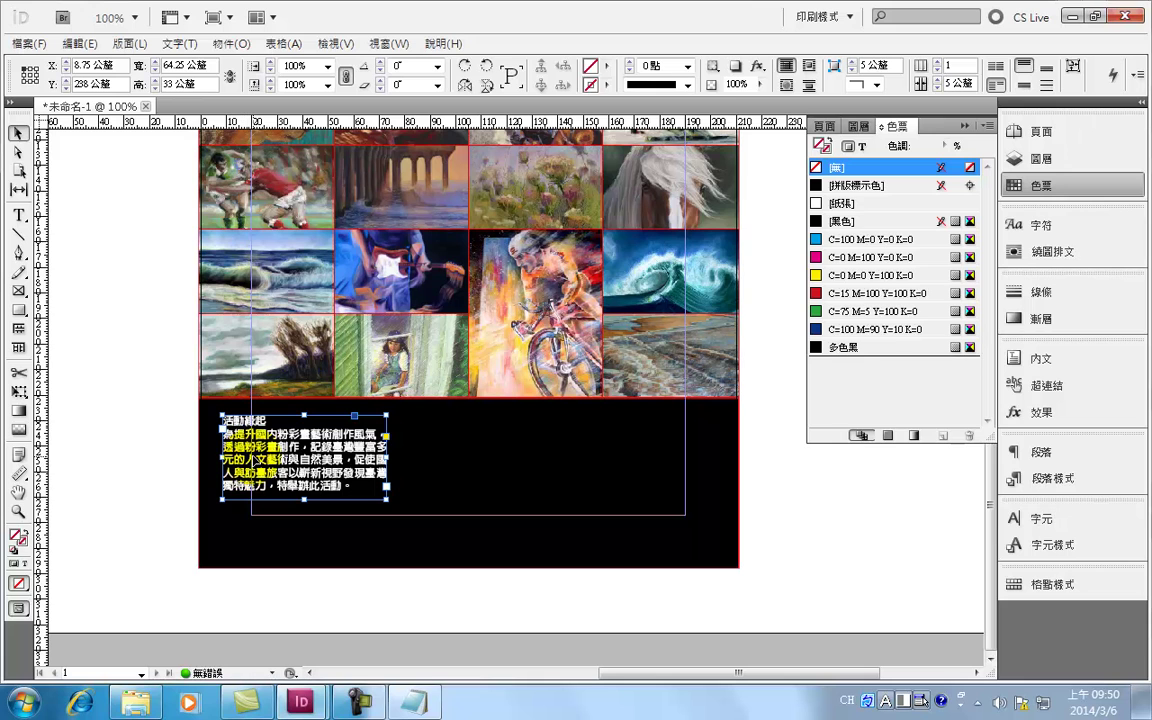
{"action": "left_click", "coordinate": [207, 404]}
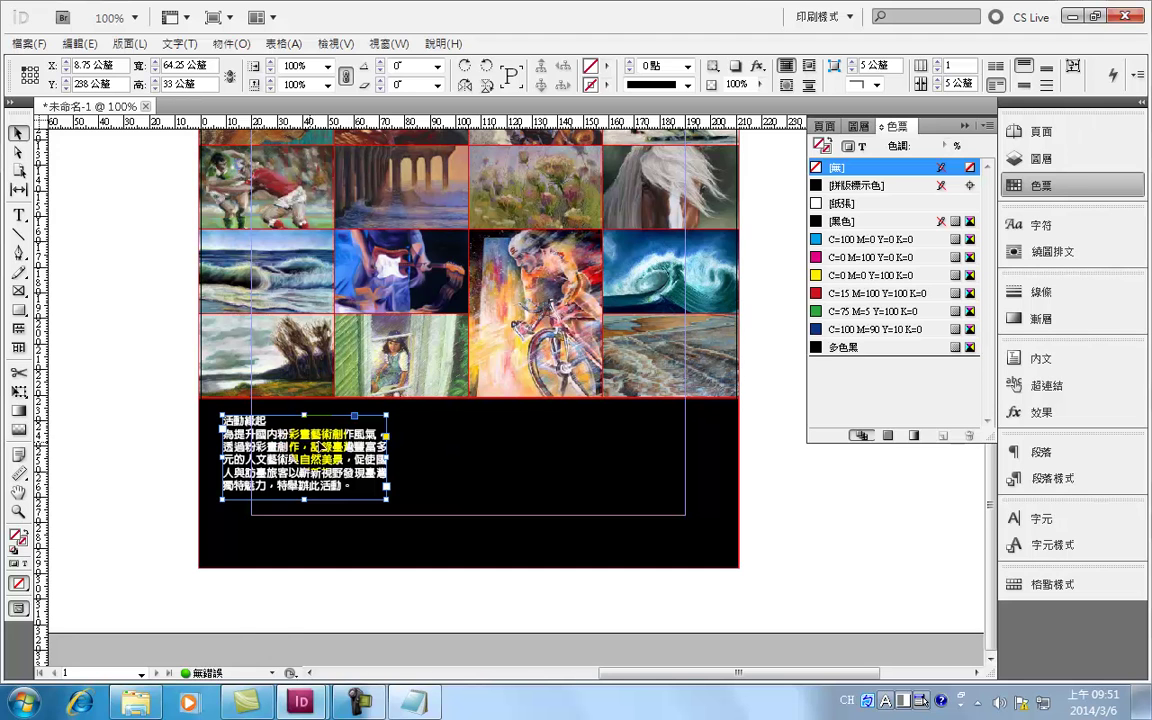
Set the 內文 paragraph style's character colour to [紙張].
{"action": "key", "text": "ctrl+="}
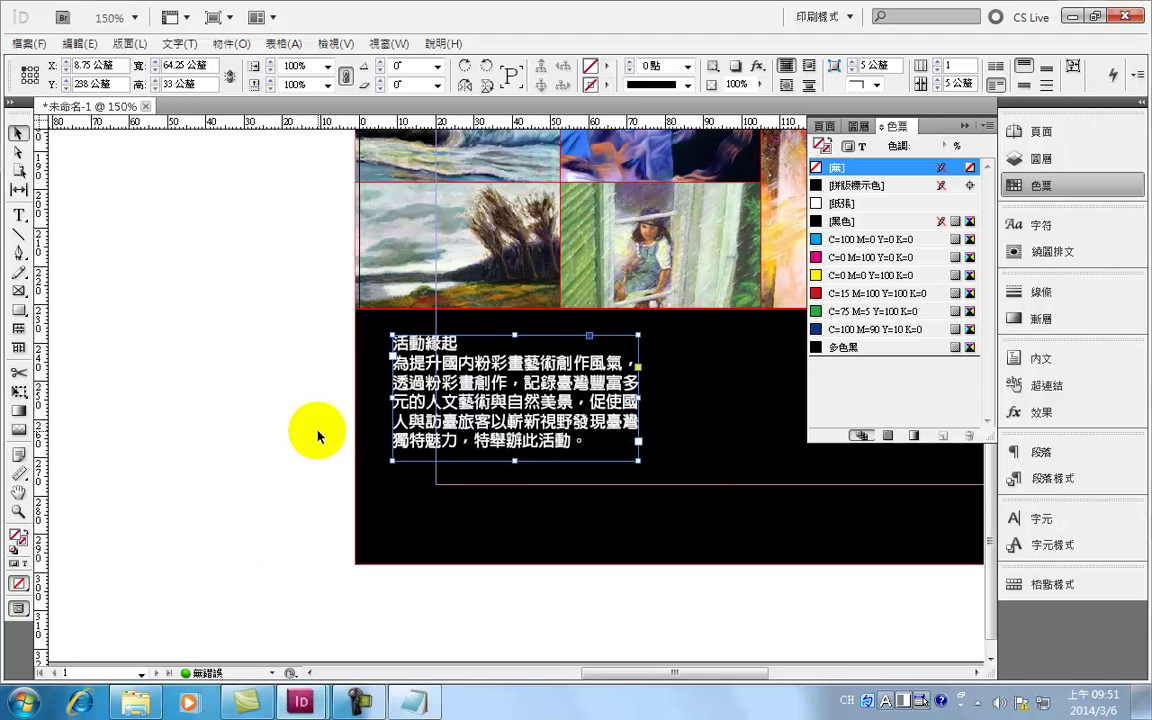
{"action": "key", "text": "ctrl+="}
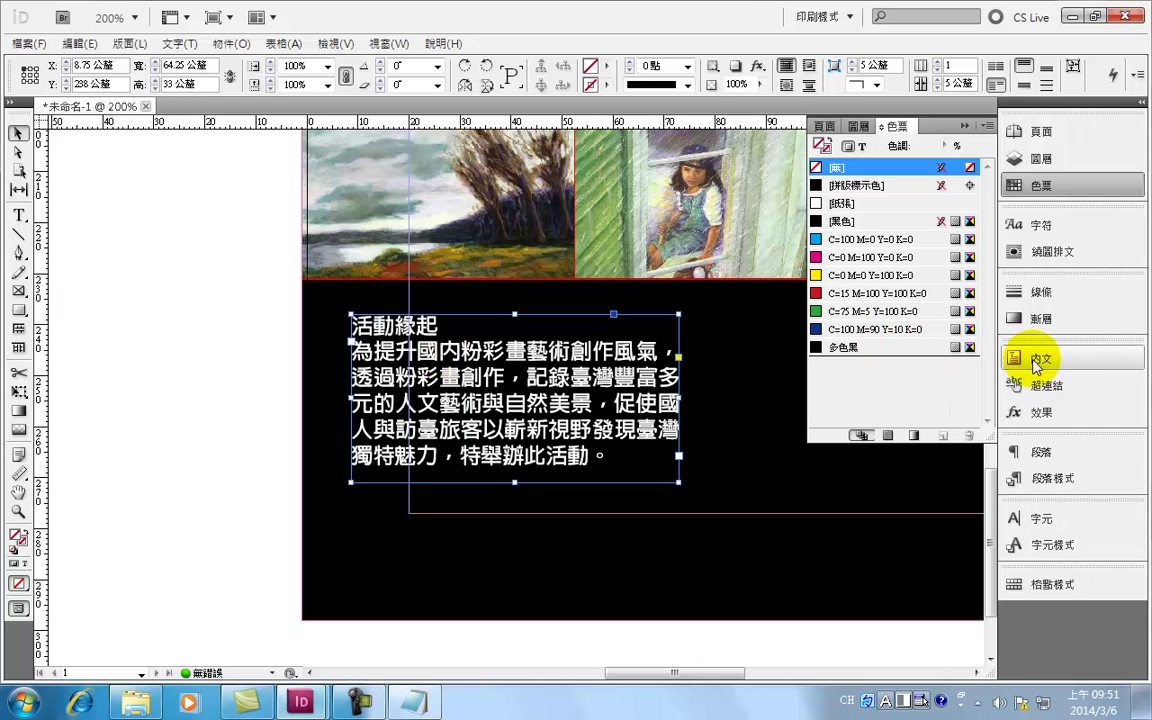
{"action": "left_click", "coordinate": [1052, 480]}
{"action": "double_click", "coordinate": [848, 503]}
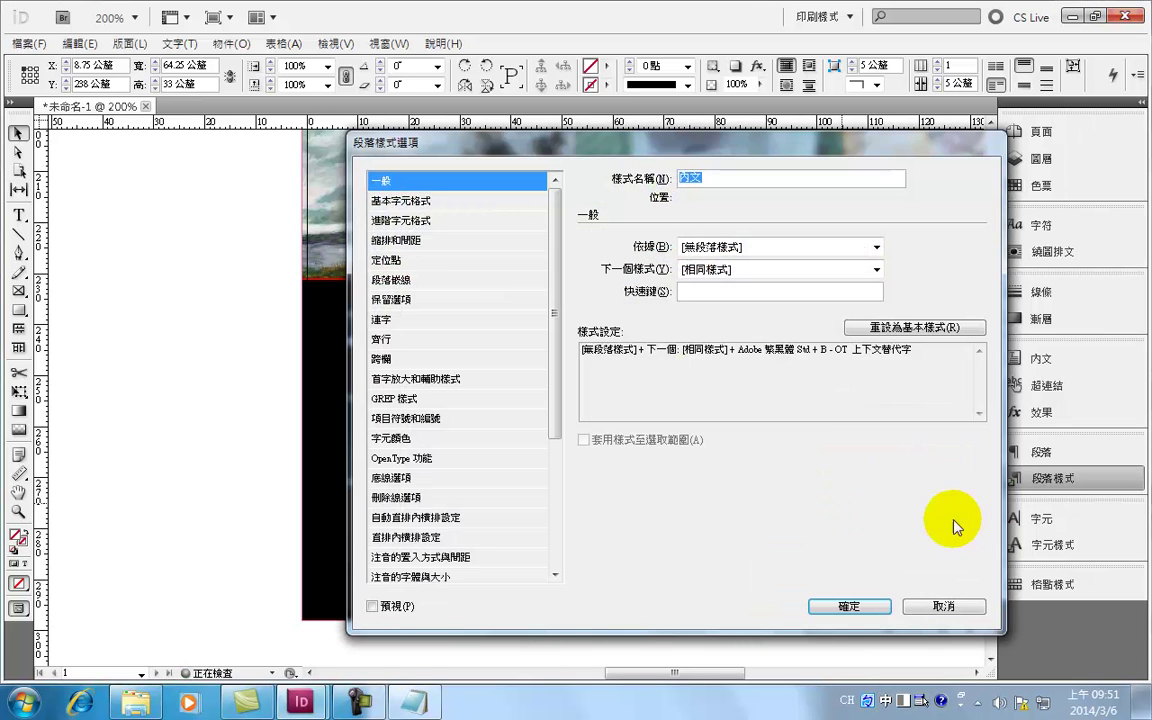
{"action": "left_click_drag", "start_coordinate": [674, 145], "coordinate": [868, 137]}
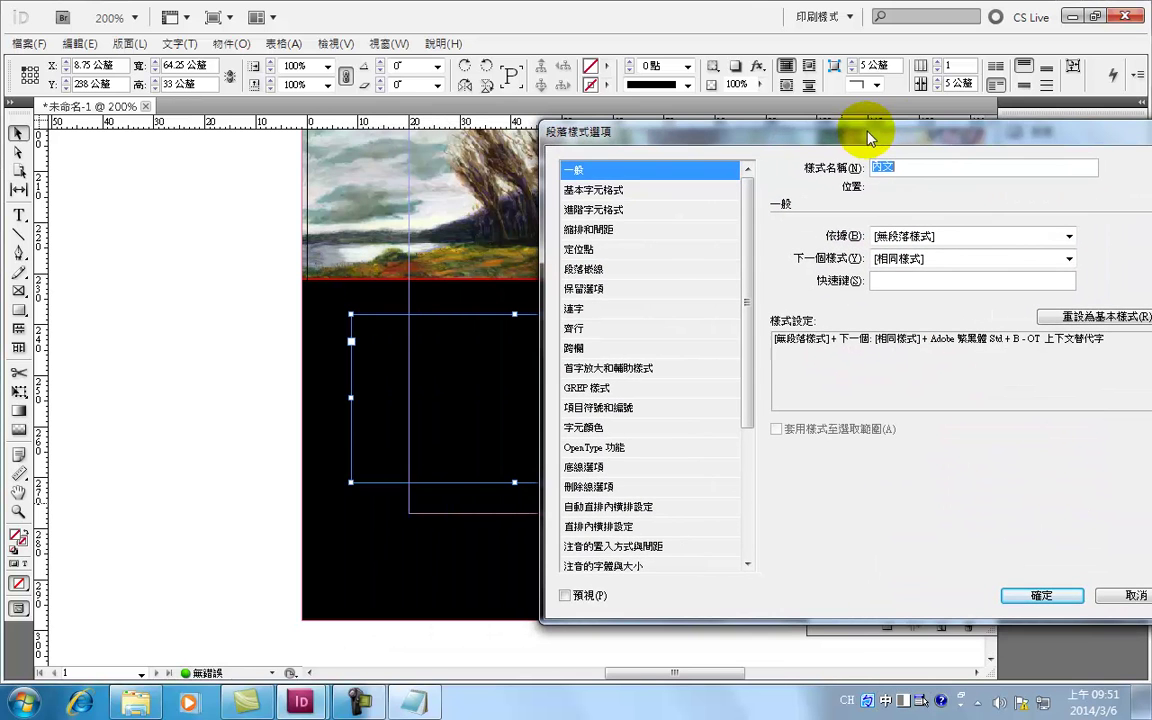
{"action": "left_click", "coordinate": [603, 427]}
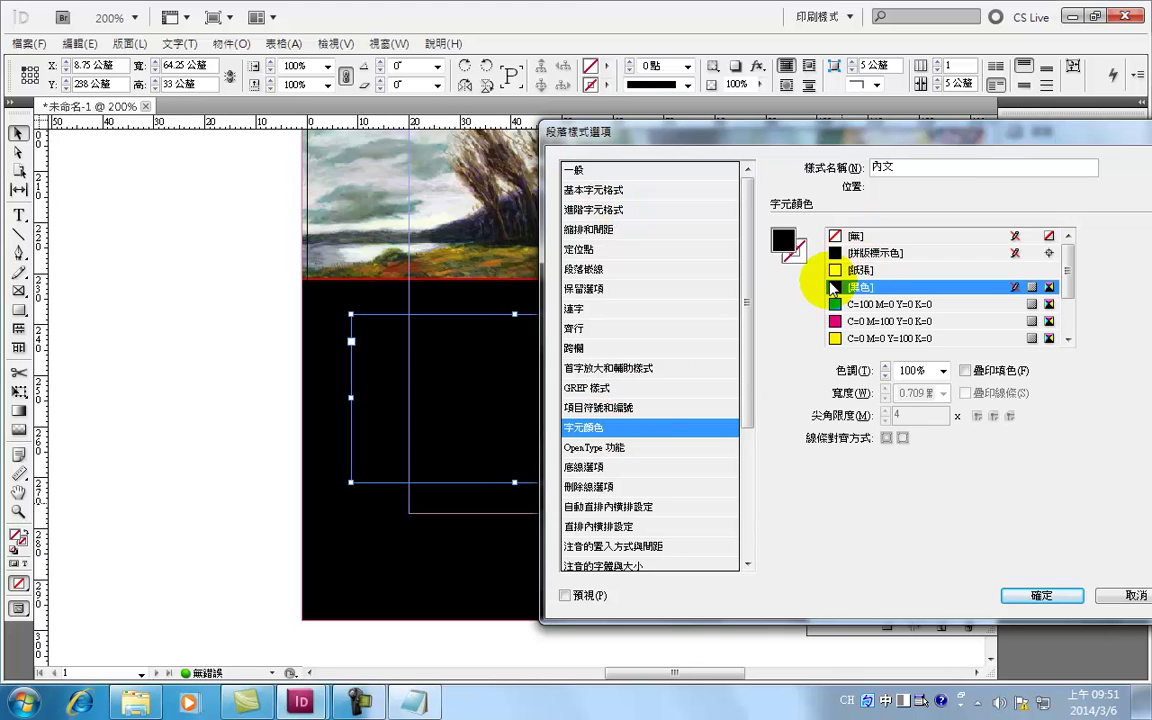
{"action": "left_click", "coordinate": [863, 269]}
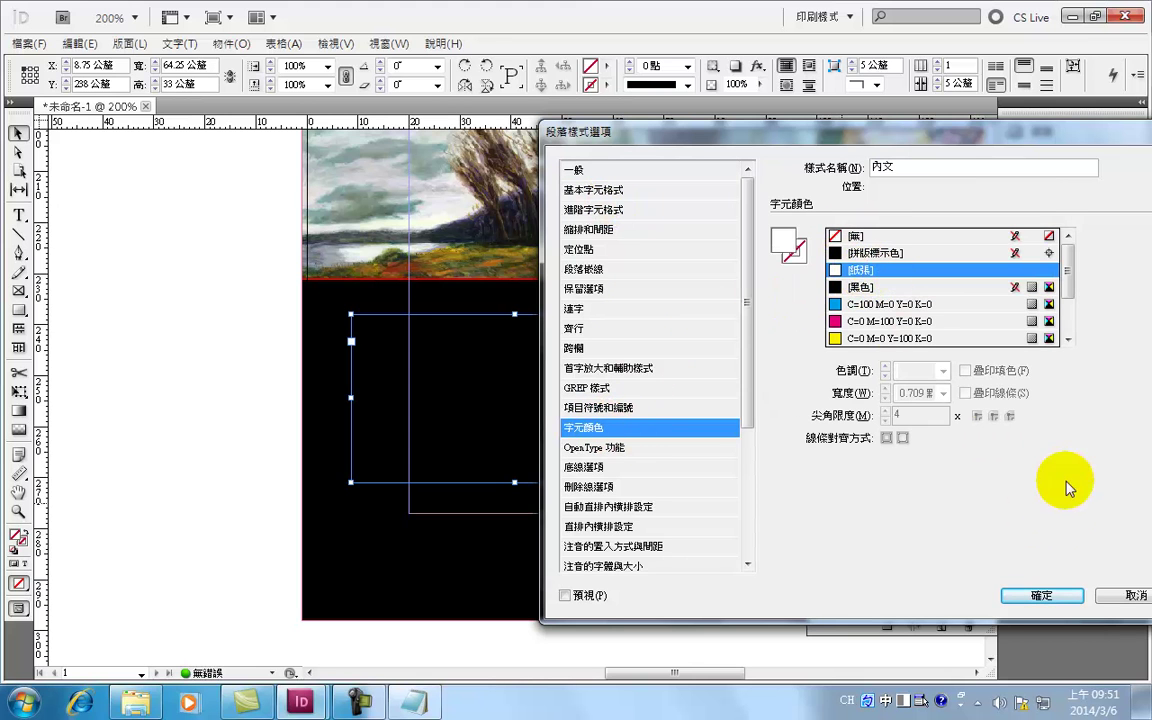
{"action": "left_click", "coordinate": [578, 189]}
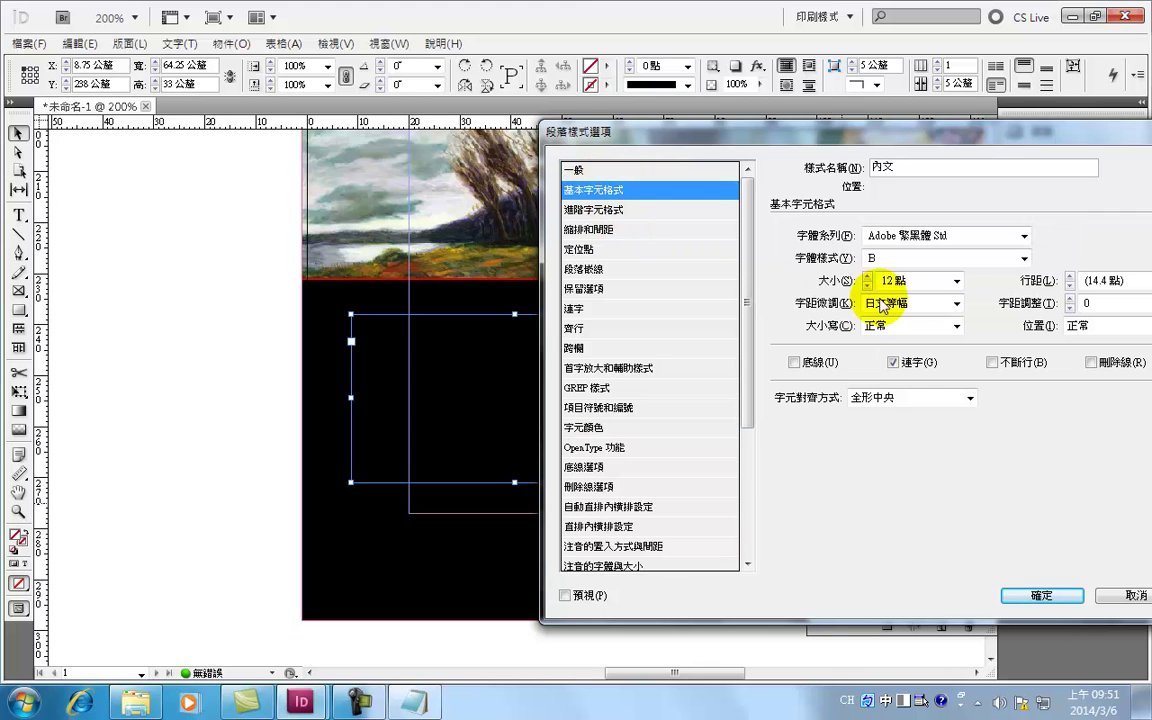
{"action": "left_click", "coordinate": [1024, 258]}
{"action": "left_click", "coordinate": [1024, 258]}
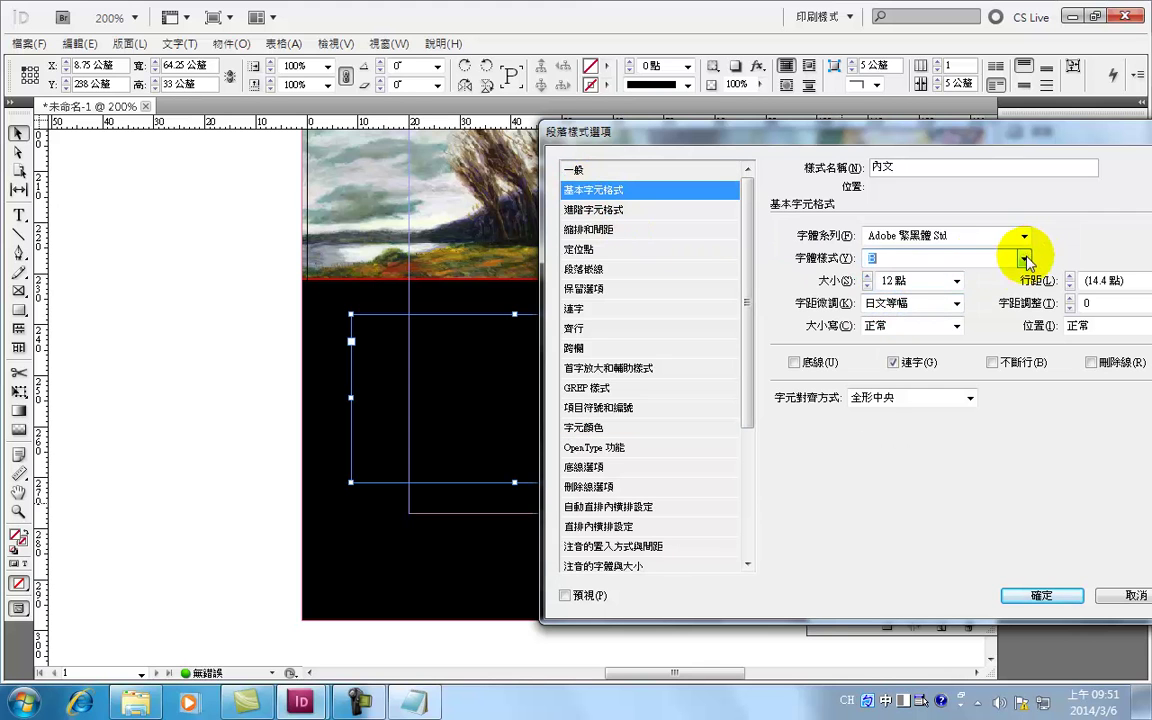
{"action": "left_click", "coordinate": [1058, 598]}
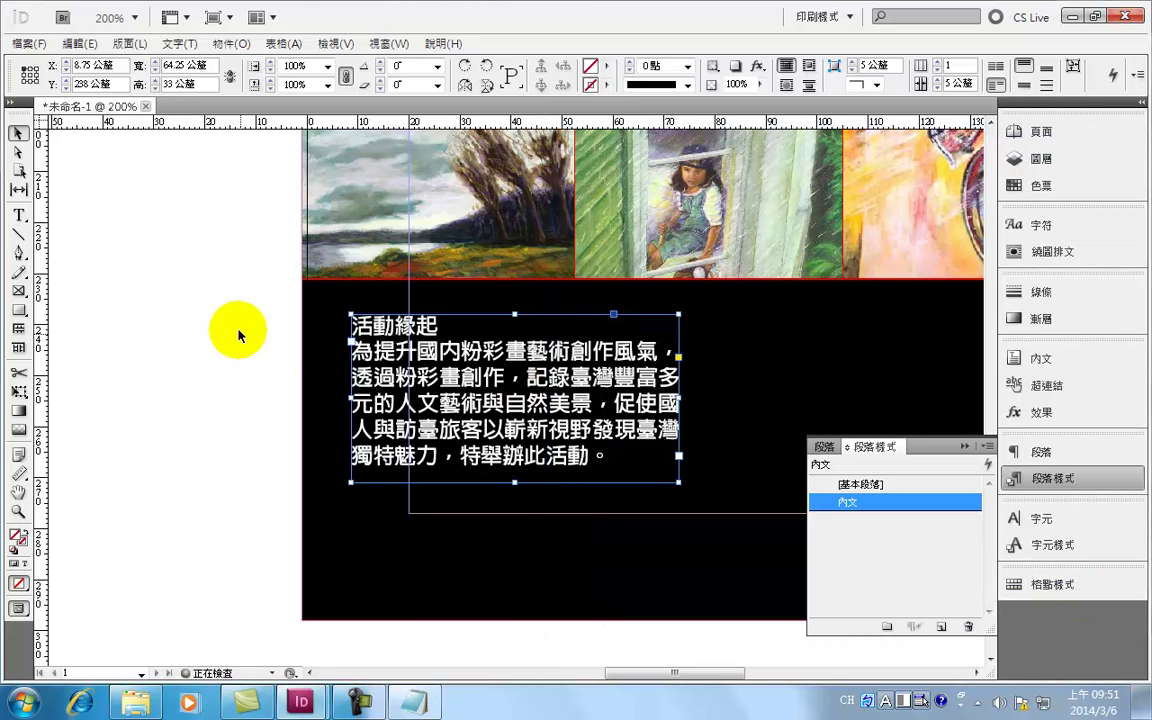
Reopen the 內文 paragraph style and check that [紙張] is selected as its character colour.
{"action": "left_click", "coordinate": [220, 298]}
{"action": "left_click", "coordinate": [520, 430]}
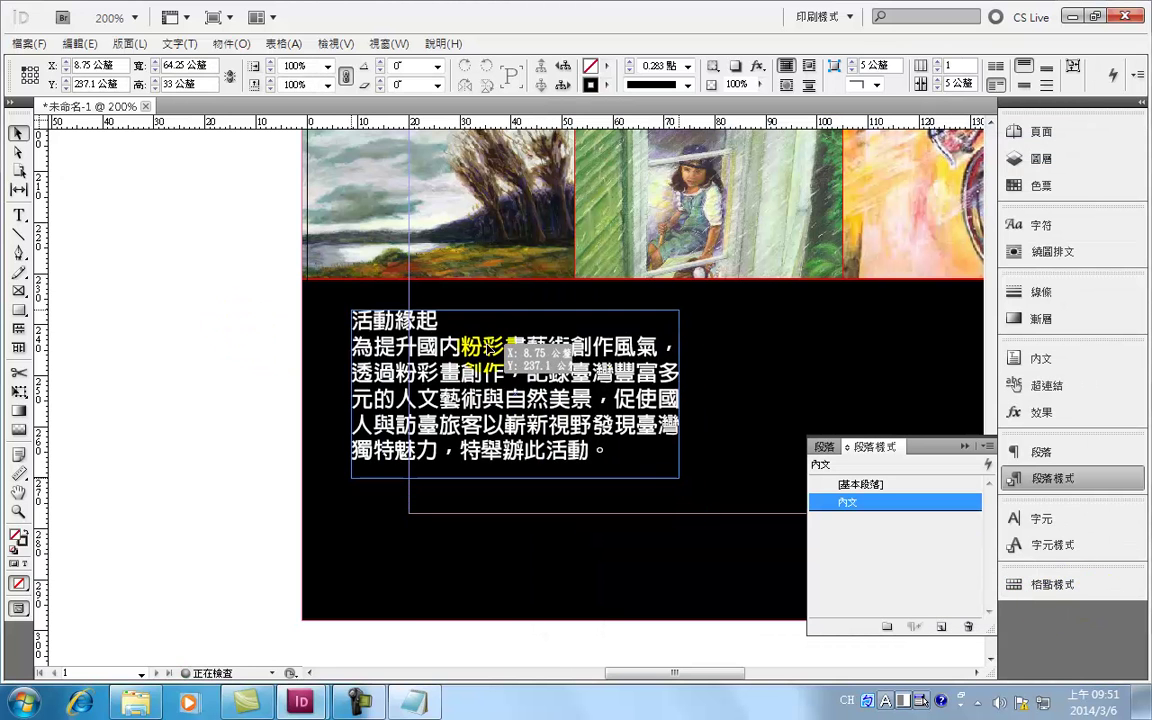
{"action": "left_click", "coordinate": [1030, 520]}
{"action": "left_click", "coordinate": [846, 506]}
{"action": "double_click", "coordinate": [846, 506]}
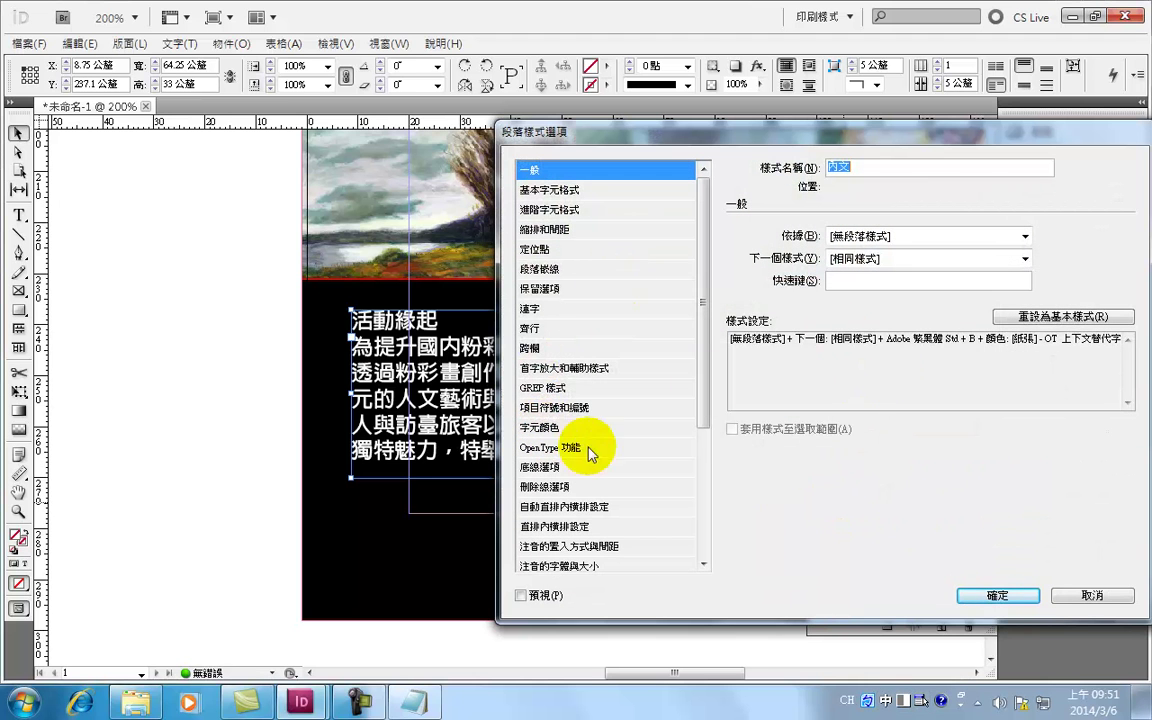
{"action": "left_click", "coordinate": [540, 430]}
{"action": "left_click", "coordinate": [833, 271]}
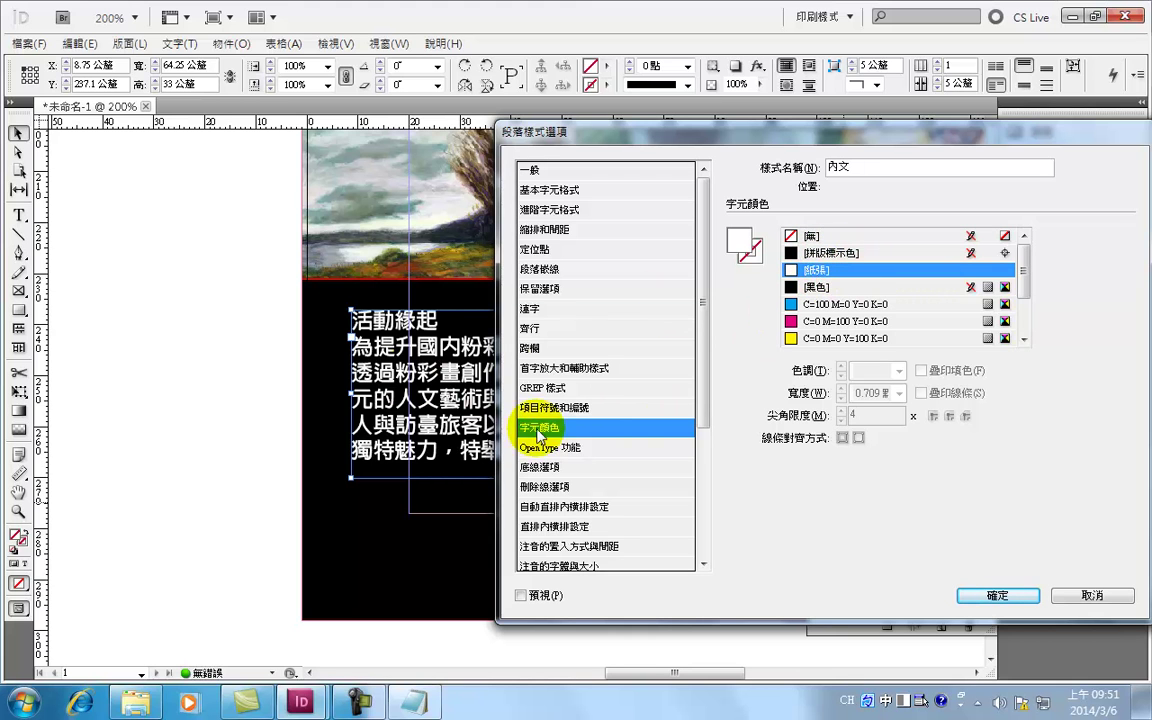
{"action": "left_click", "coordinate": [997, 595]}
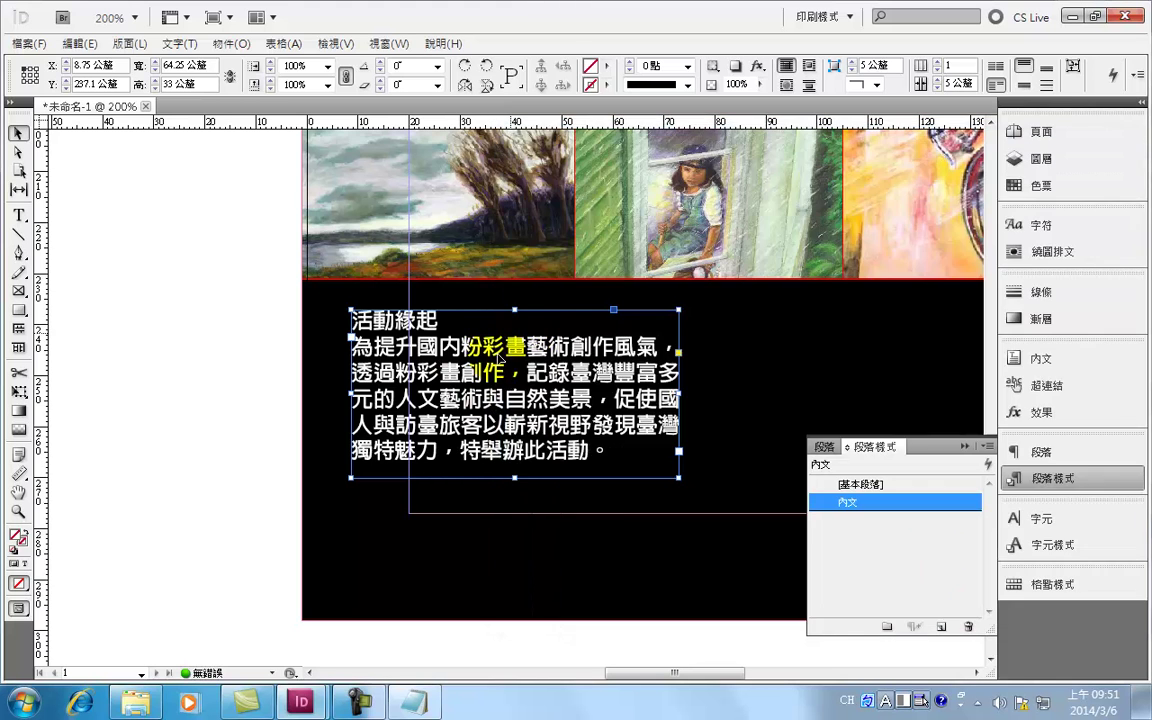
Move the 活動緣起 frame to about Y 238.3 mm and stretch it from X 5 mm to X 190 mm.
{"action": "mouse_move", "coordinate": [386, 337]}
{"action": "left_mouse_down"}
{"action": "mouse_move", "coordinate": [398, 384]}
{"action": "mouse_move", "coordinate": [383, 344]}
{"action": "left_mouse_up"}
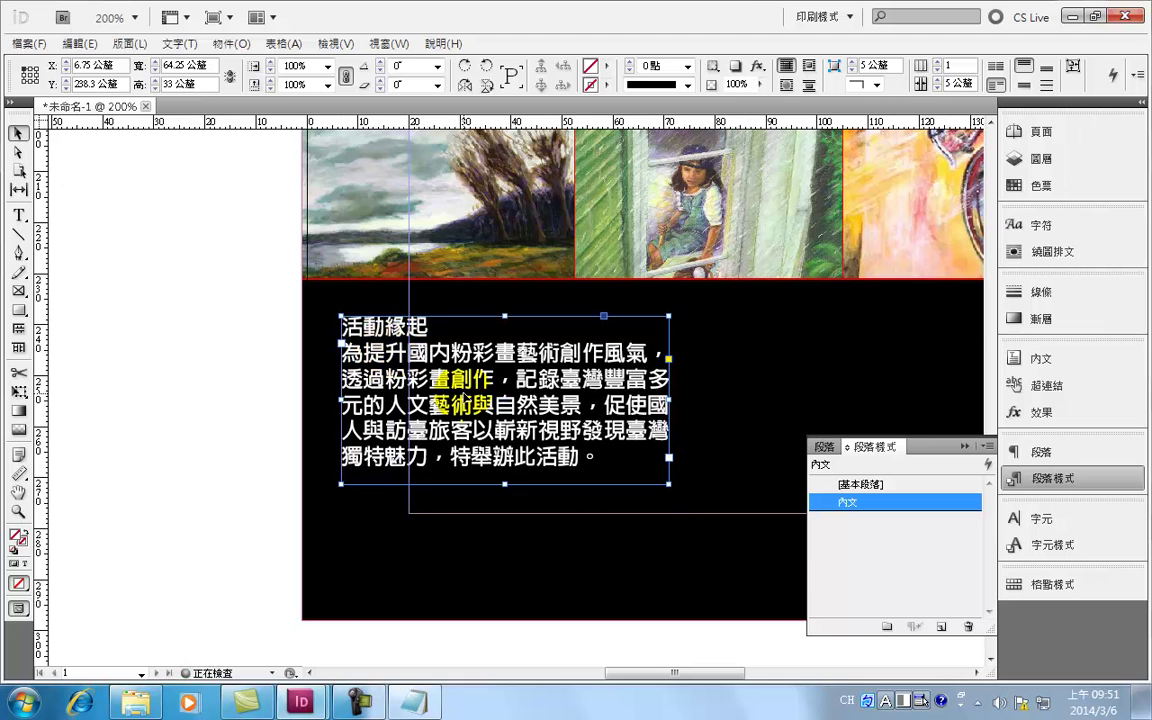
{"action": "key", "text": "ctrl+minus"}
{"action": "key", "text": "ctrl+minus"}
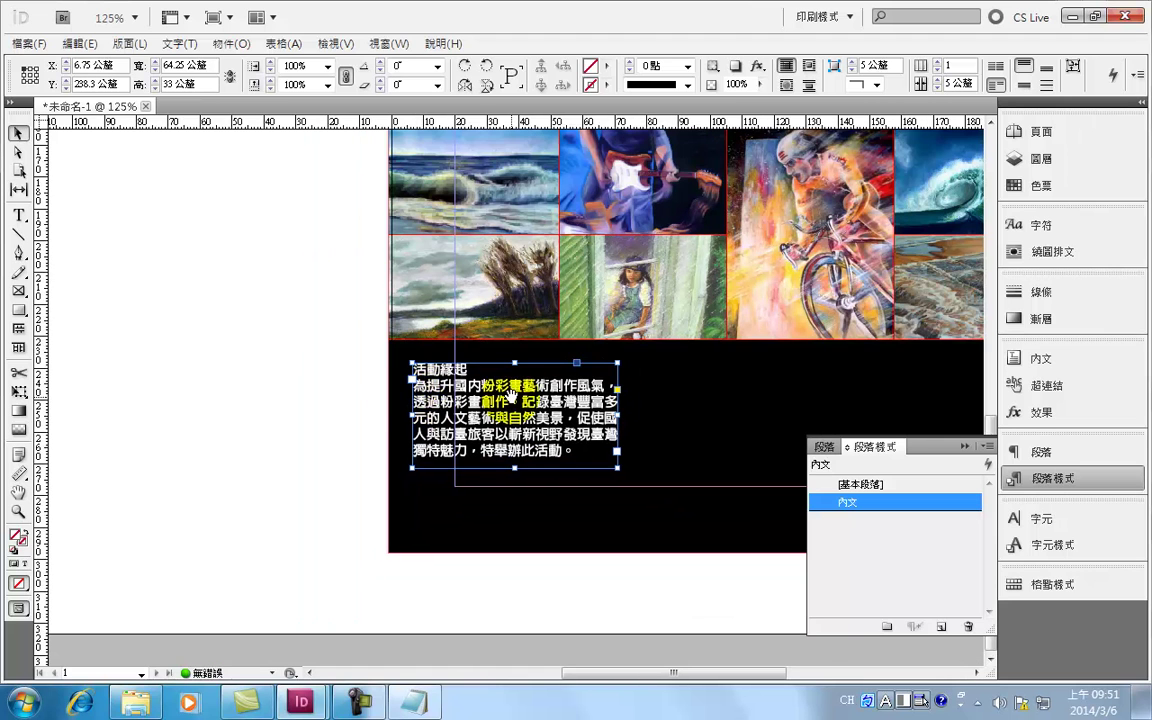
{"action": "scroll", "coordinate": [309, 276], "scroll_direction": "right", "scroll_amount": 3}
{"action": "scroll", "coordinate": [309, 276], "scroll_direction": "left", "scroll_amount": 2}
{"action": "left_click_drag", "start_coordinate": [459, 414], "coordinate": [838, 421]}
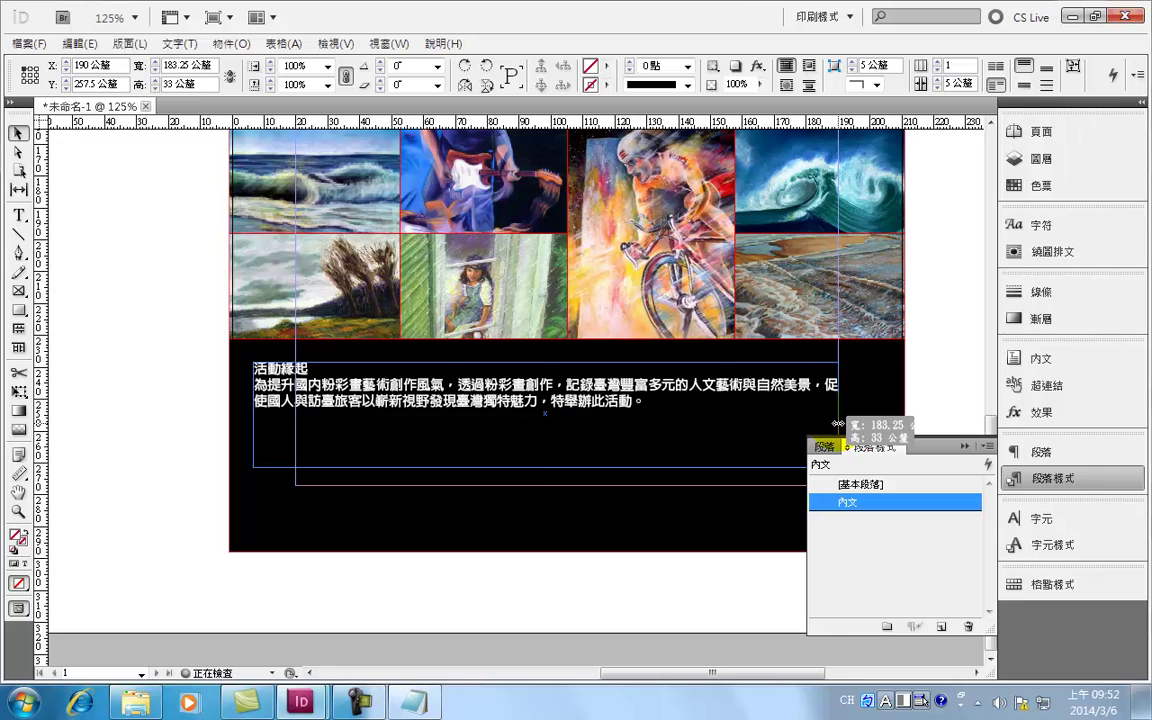
{"action": "mouse_move", "coordinate": [256, 412]}
{"action": "left_mouse_down"}
{"action": "mouse_move", "coordinate": [298, 411]}
{"action": "mouse_move", "coordinate": [248, 412]}
{"action": "left_mouse_up"}
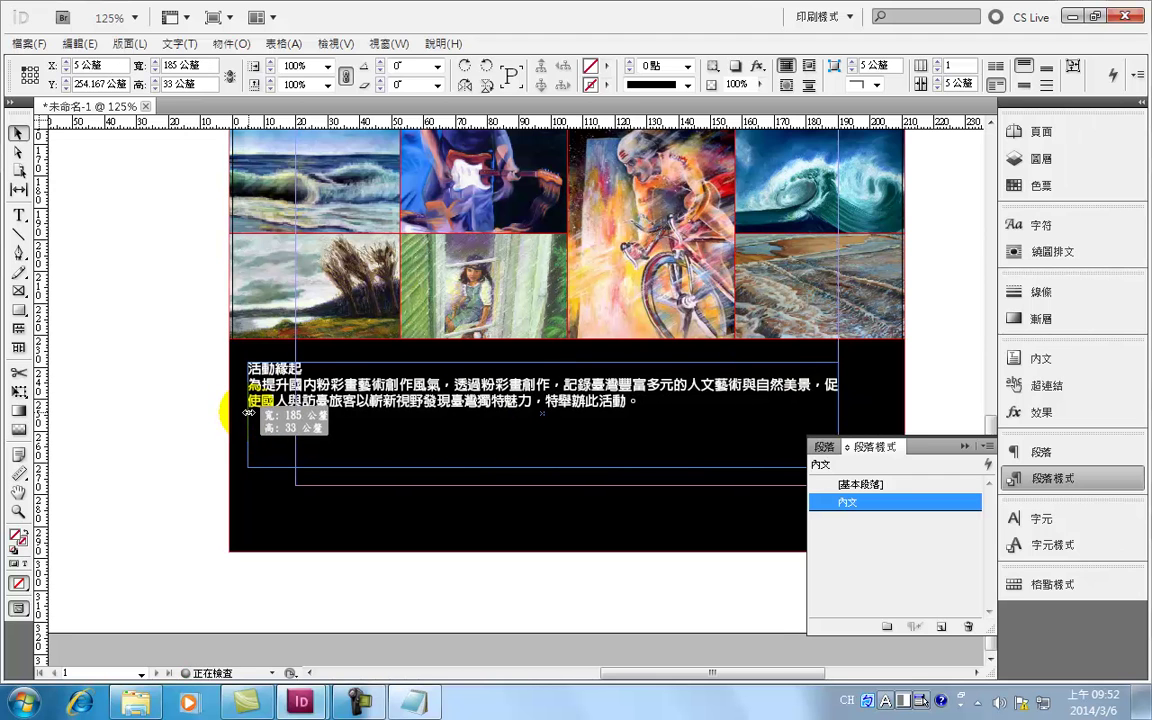
Resize the 活動緣起 frame to about 47.5 × 52.9 mm and place two copies beside it, the last at X 110 mm.
{"action": "left_click_drag", "start_coordinate": [840, 413], "coordinate": [400, 427]}
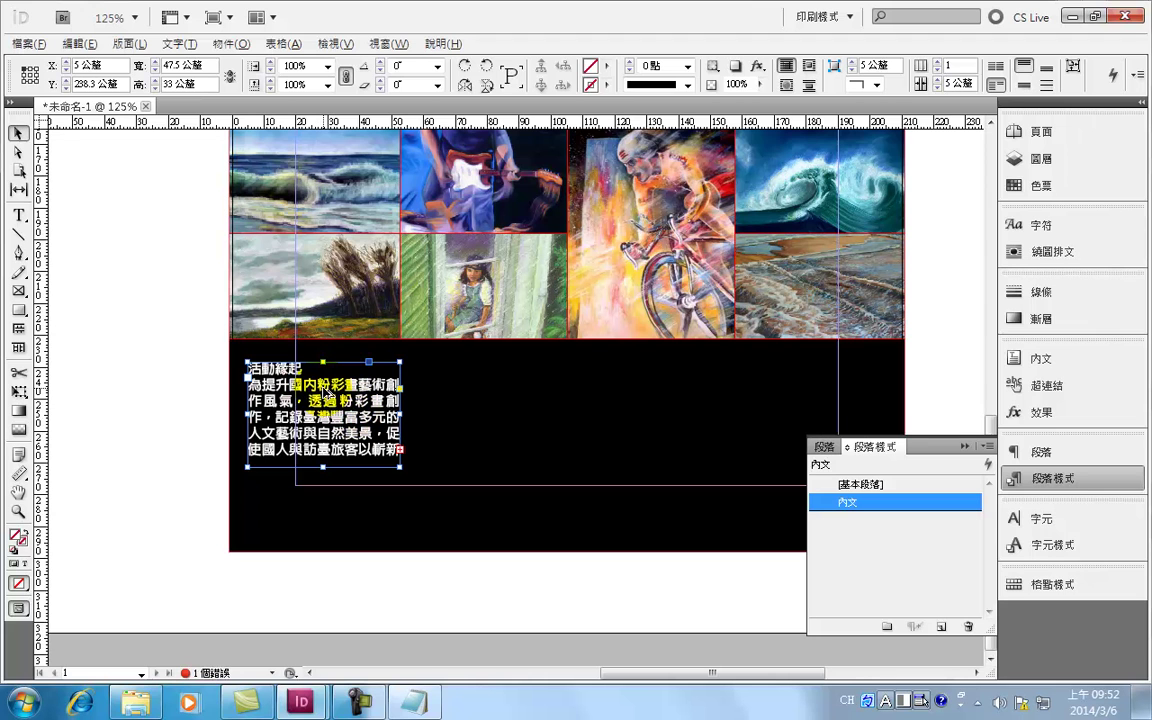
{"action": "left_click_drag", "start_coordinate": [323, 467], "coordinate": [327, 530]}
{"action": "left_click_drag", "start_coordinate": [283, 408], "coordinate": [659, 414]}
{"action": "left_click", "coordinate": [918, 330]}
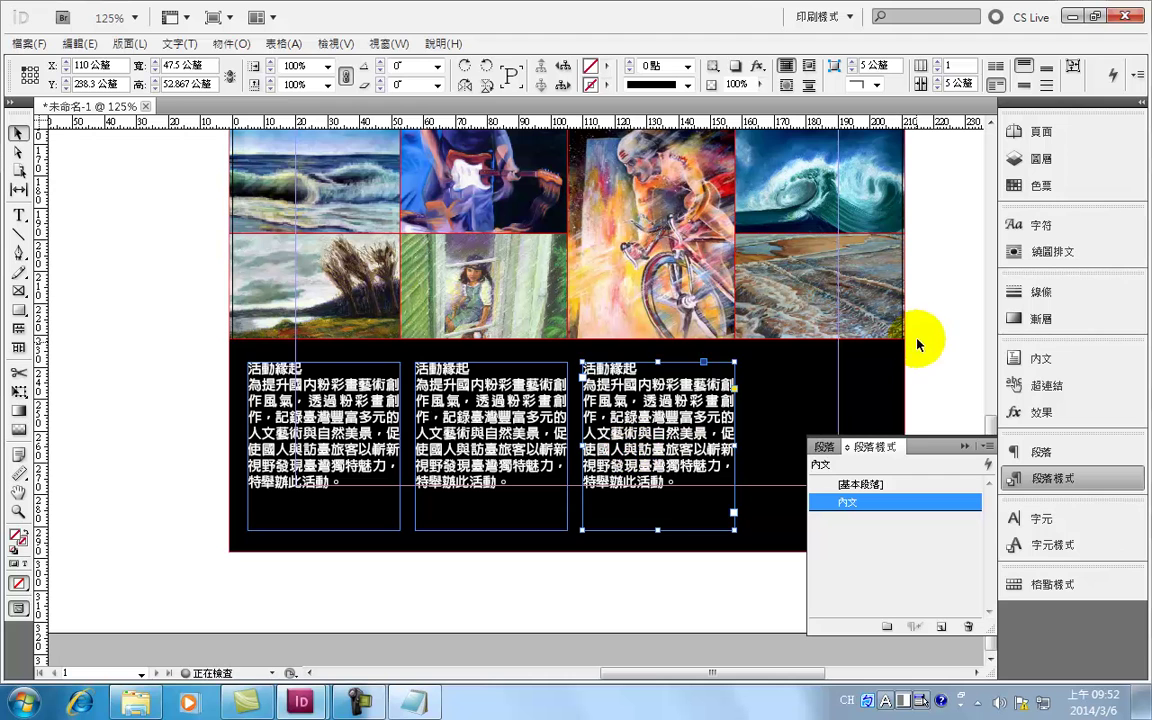
Replace the middle frame's text with the 辦理單位 and 參加對象 sections copied from 台灣粉讚.txt in Notepad.
{"action": "left_click", "coordinate": [412, 700]}
{"action": "left_click_drag", "start_coordinate": [380, 233], "coordinate": [1035, 385]}
{"action": "left_click_drag", "start_coordinate": [826, 34], "coordinate": [481, 34]}
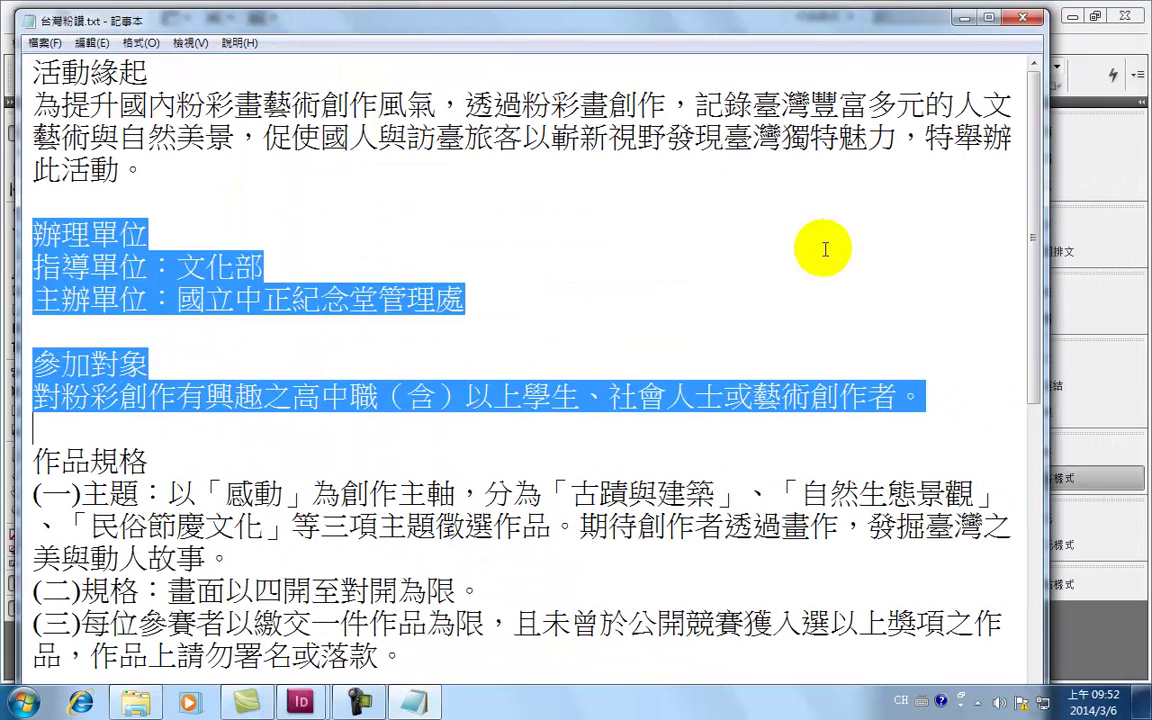
{"action": "left_click", "coordinate": [965, 17]}
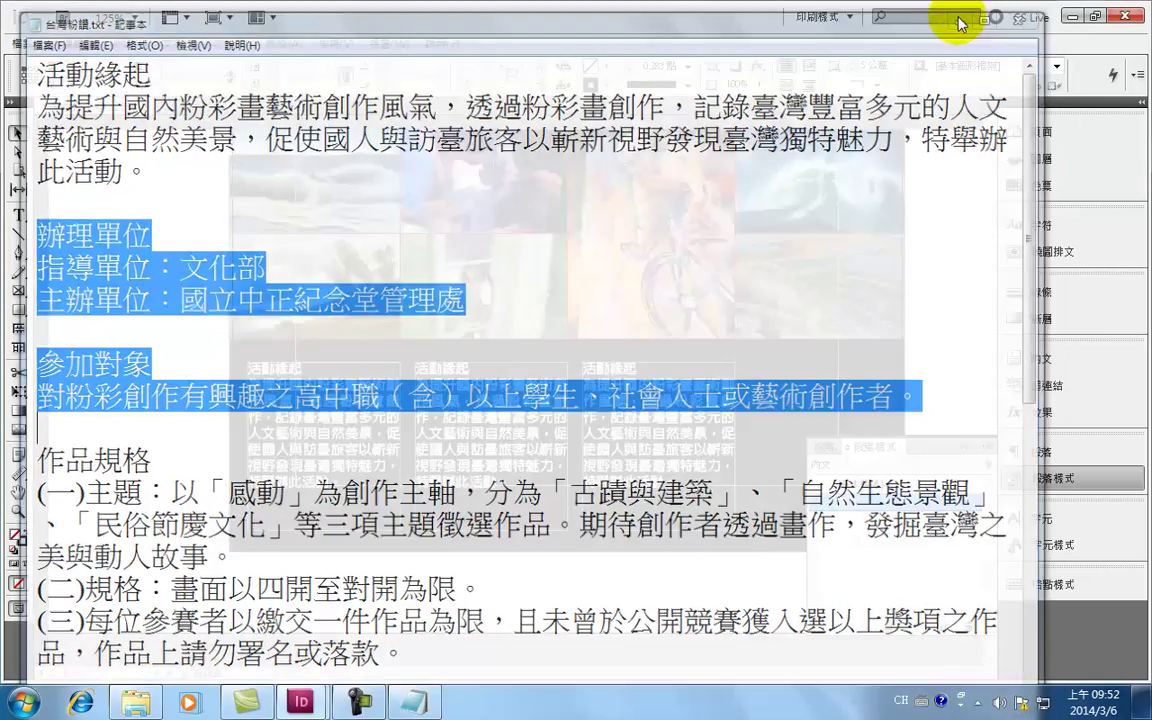
{"action": "left_click_drag", "start_coordinate": [510, 482], "coordinate": [393, 368]}
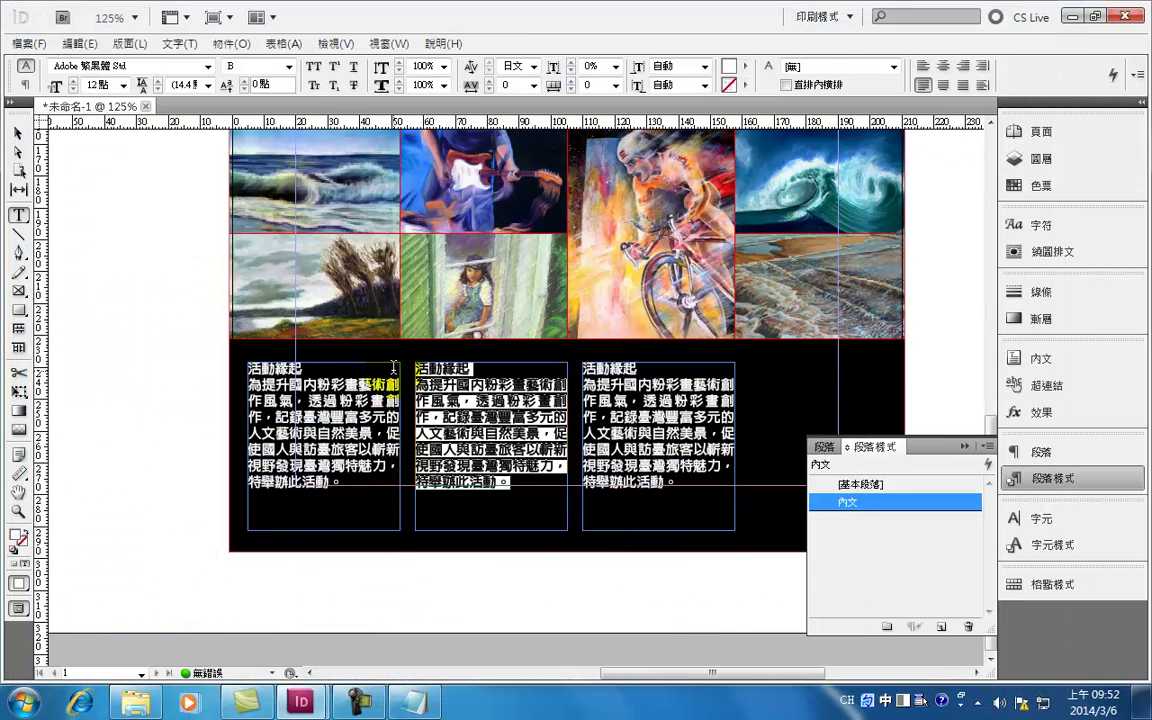
{"action": "type", "text": "辦理單位 指導單位：文化部 主辦單位：國立中正紀念堂管理處  參加對象 對粉彩創作有興趣之高中職（含）以上學生、社會人士或藝術創作者。"}
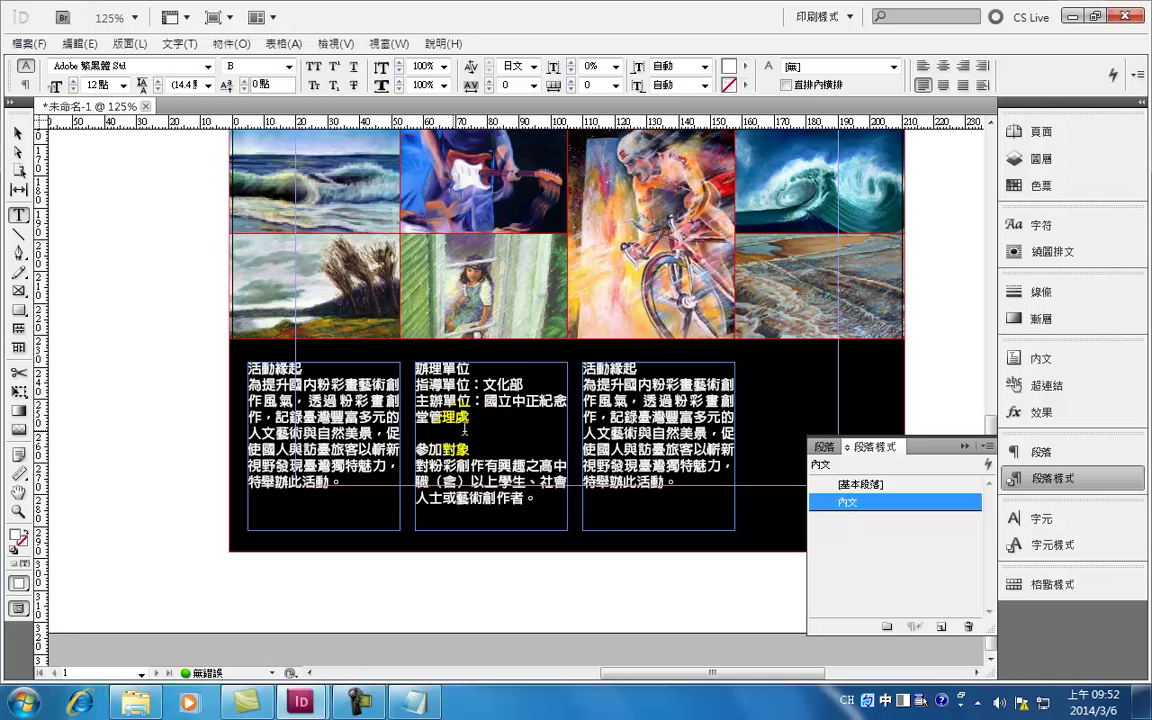
Replace the third frame's text with the 作品規格 section, including its three numbered items, copied from the Notepad file.
{"action": "left_click", "coordinate": [413, 702]}
{"action": "scroll", "coordinate": [203, 493], "scroll_direction": "down", "scroll_amount": 2}
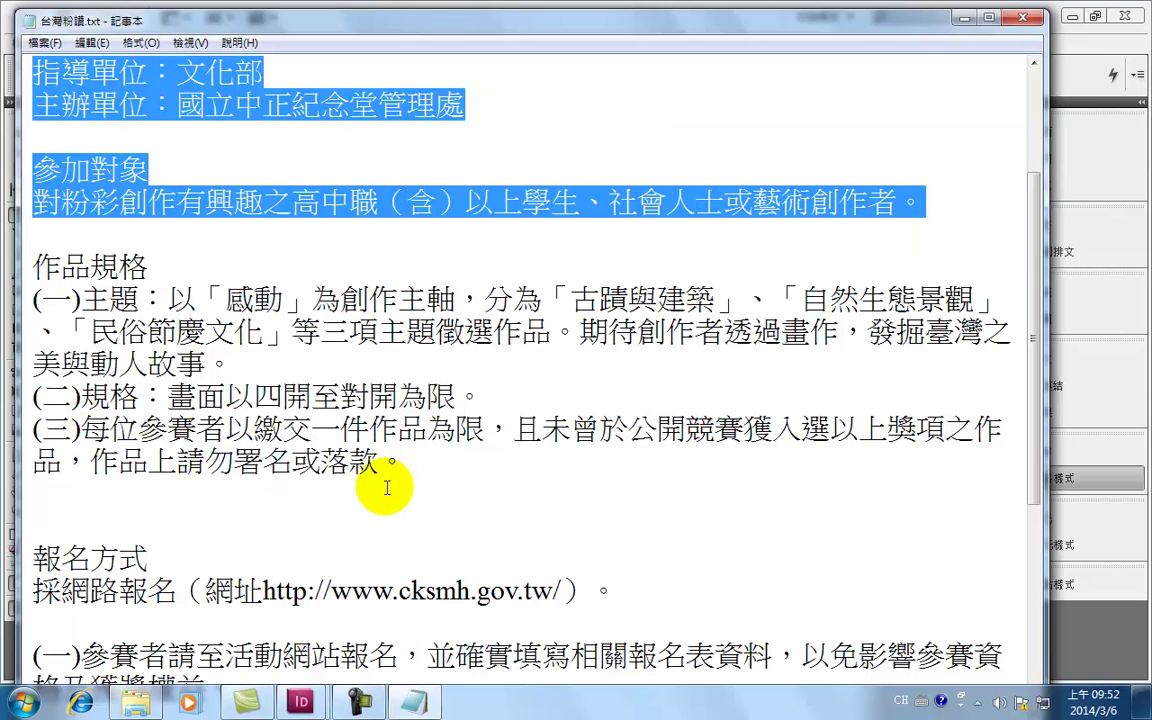
{"action": "scroll", "coordinate": [239, 473], "scroll_direction": "down", "scroll_amount": 2}
{"action": "scroll", "coordinate": [322, 461], "scroll_direction": "up", "scroll_amount": 2}
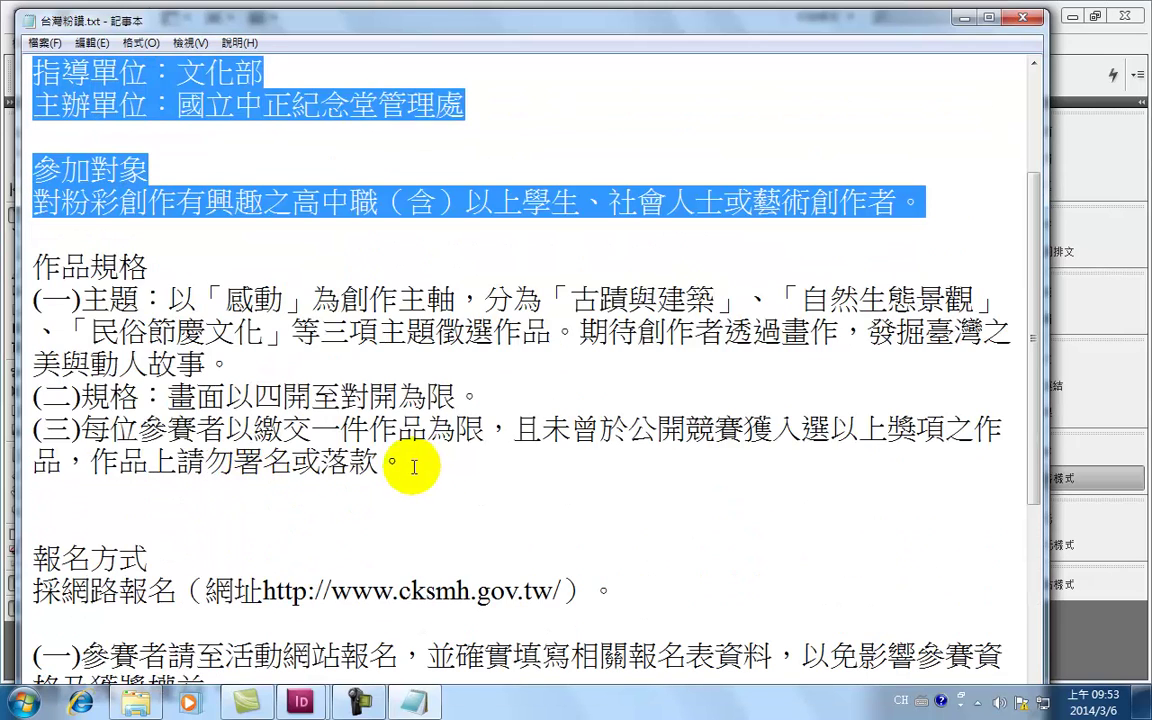
{"action": "left_click_drag", "start_coordinate": [407, 462], "coordinate": [33, 264]}
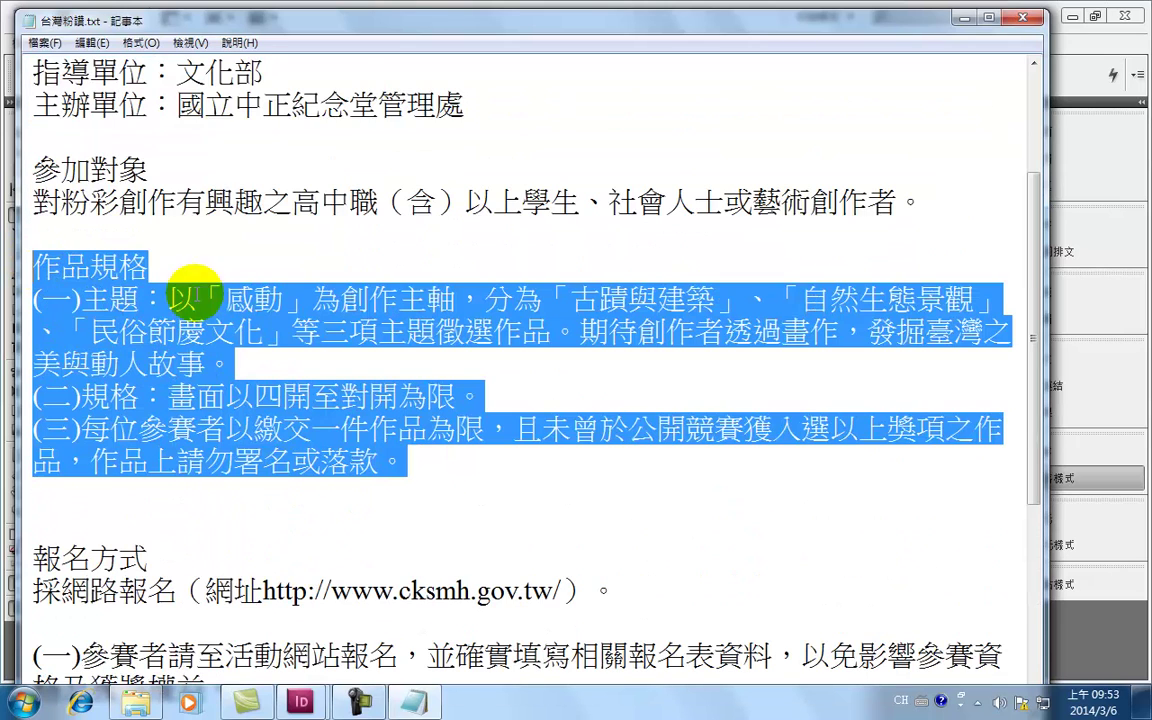
{"action": "left_click", "coordinate": [965, 17]}
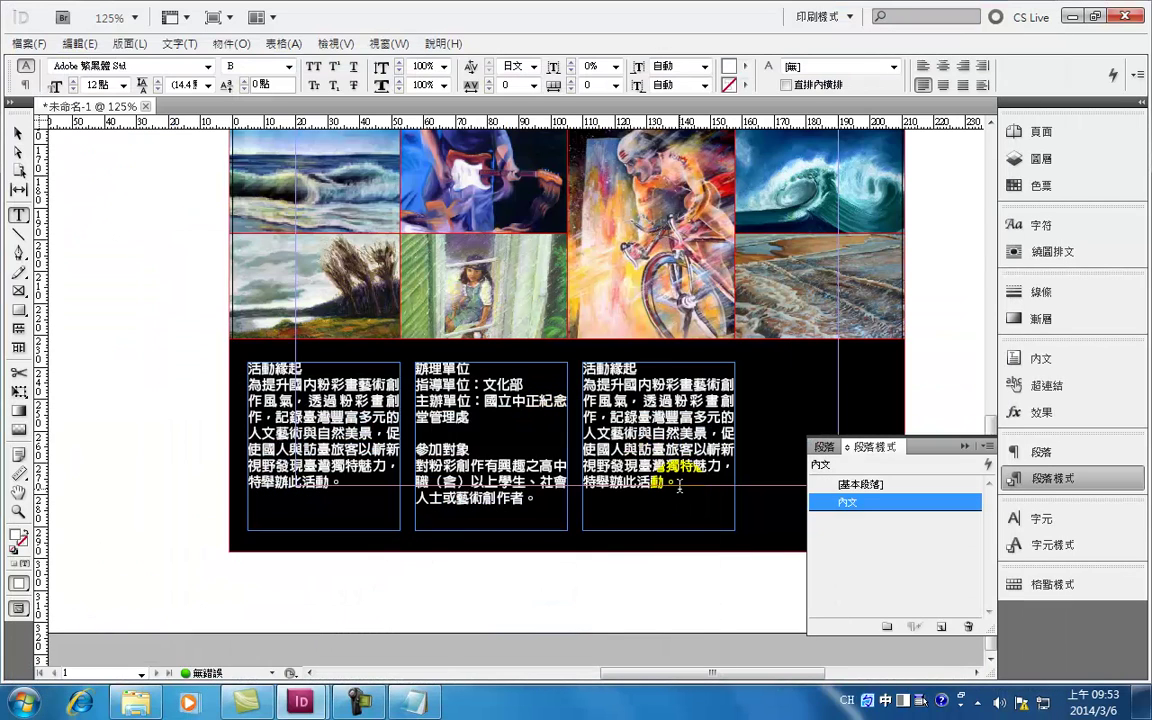
{"action": "left_click_drag", "start_coordinate": [679, 485], "coordinate": [562, 366]}
{"action": "key", "text": "ctrl+v"}
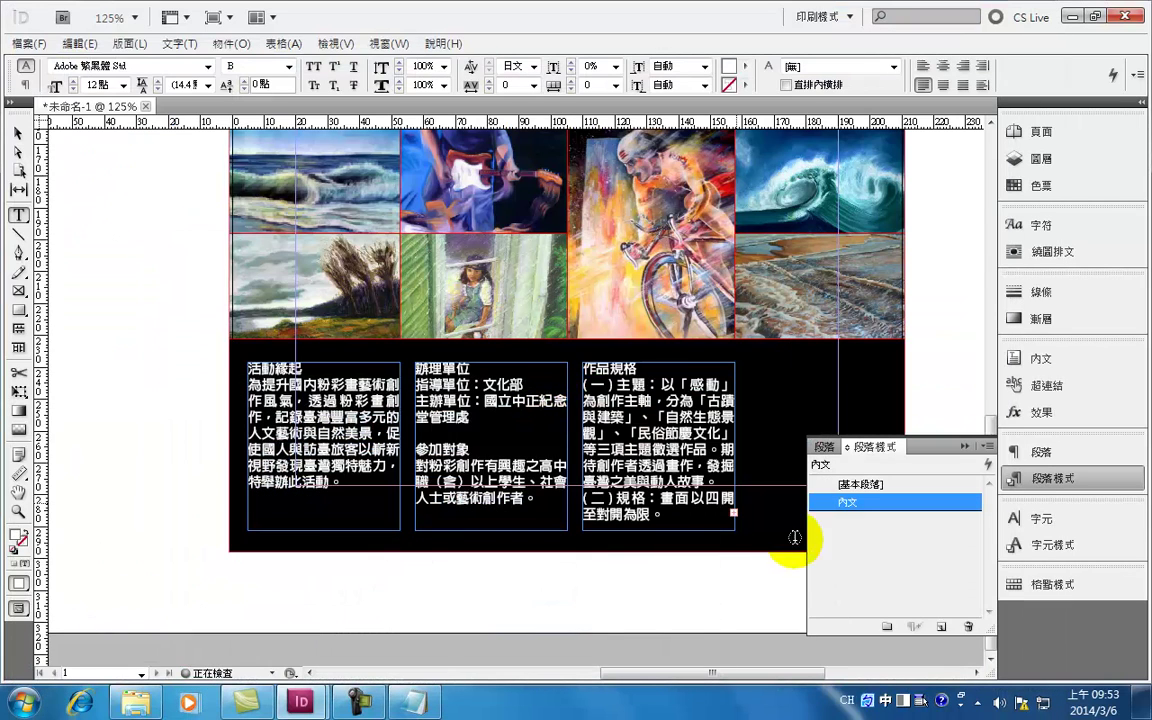
Widen the 作品規格 frame to about 94.7 mm, extending its outer edge to about X 204.7 mm.
{"action": "left_click", "coordinate": [18, 133]}
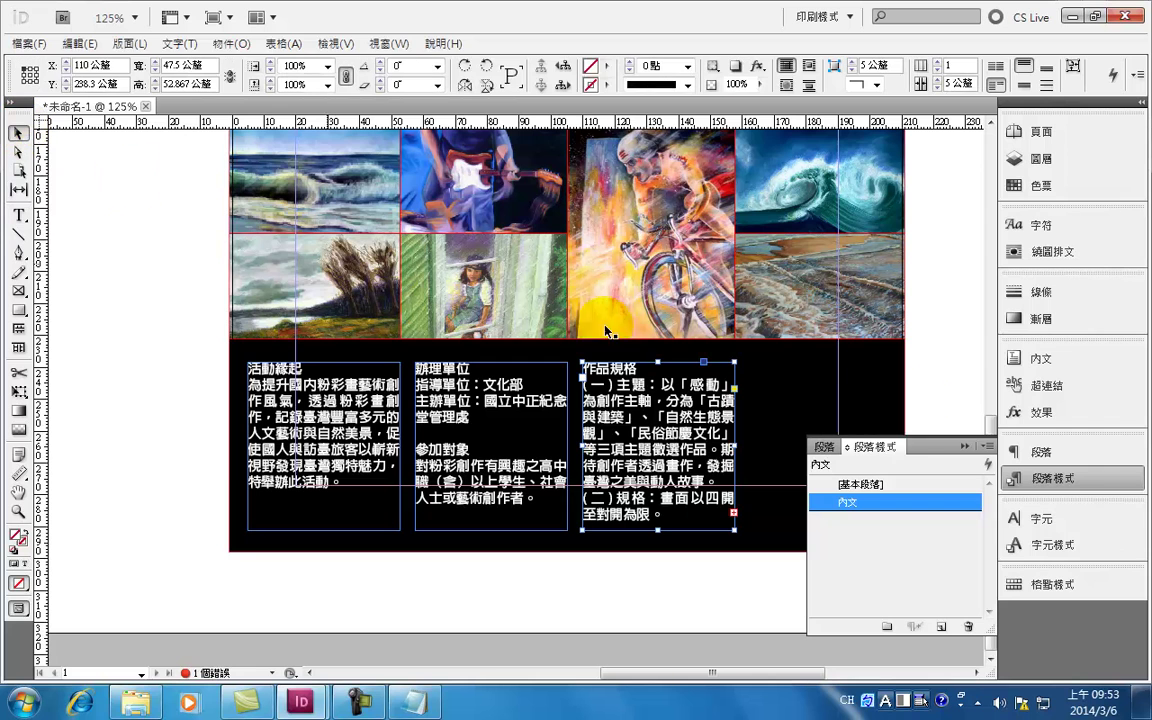
{"action": "left_click", "coordinate": [960, 447]}
{"action": "left_click_drag", "start_coordinate": [741, 450], "coordinate": [886, 447]}
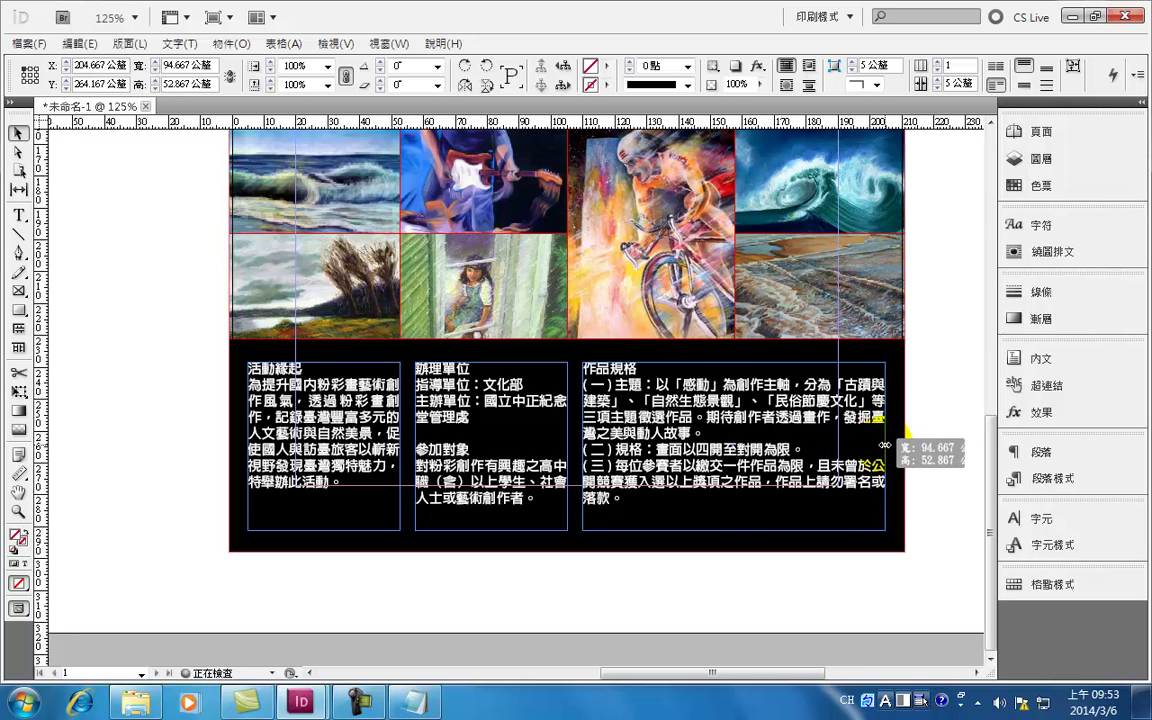
{"action": "left_click", "coordinate": [985, 400]}
{"action": "left_click", "coordinate": [900, 455]}
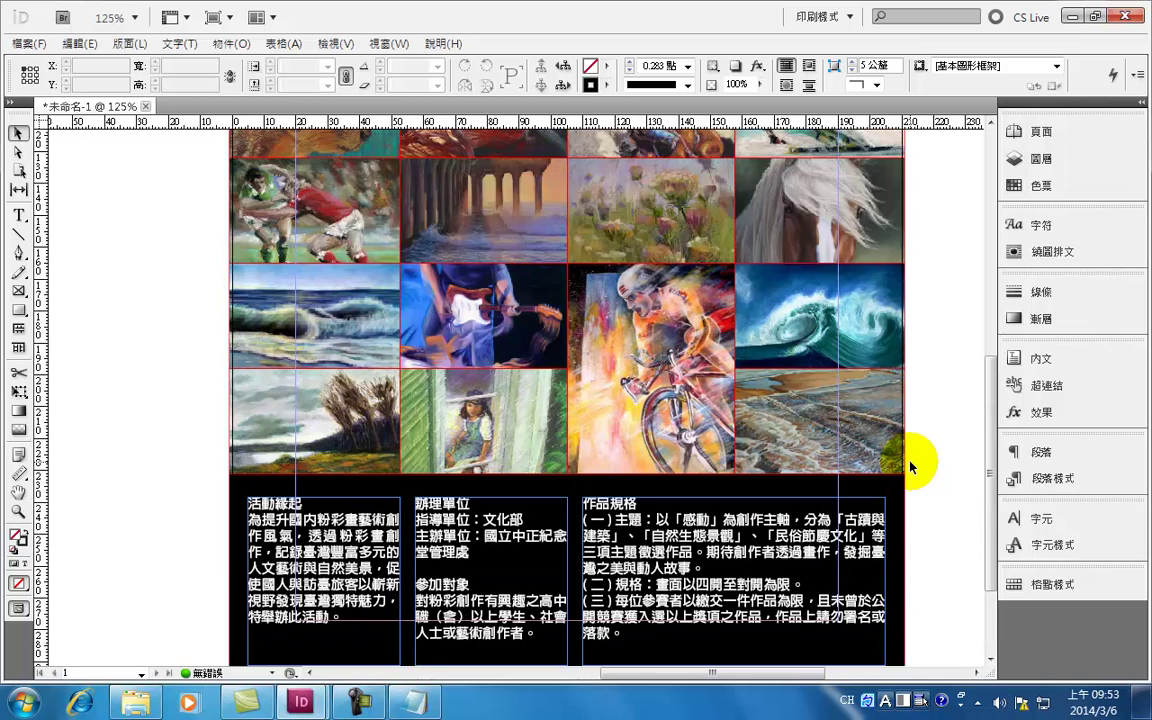
Change the 內文 paragraph style's font family to 文鼎細黑.
{"action": "left_click", "coordinate": [1095, 480]}
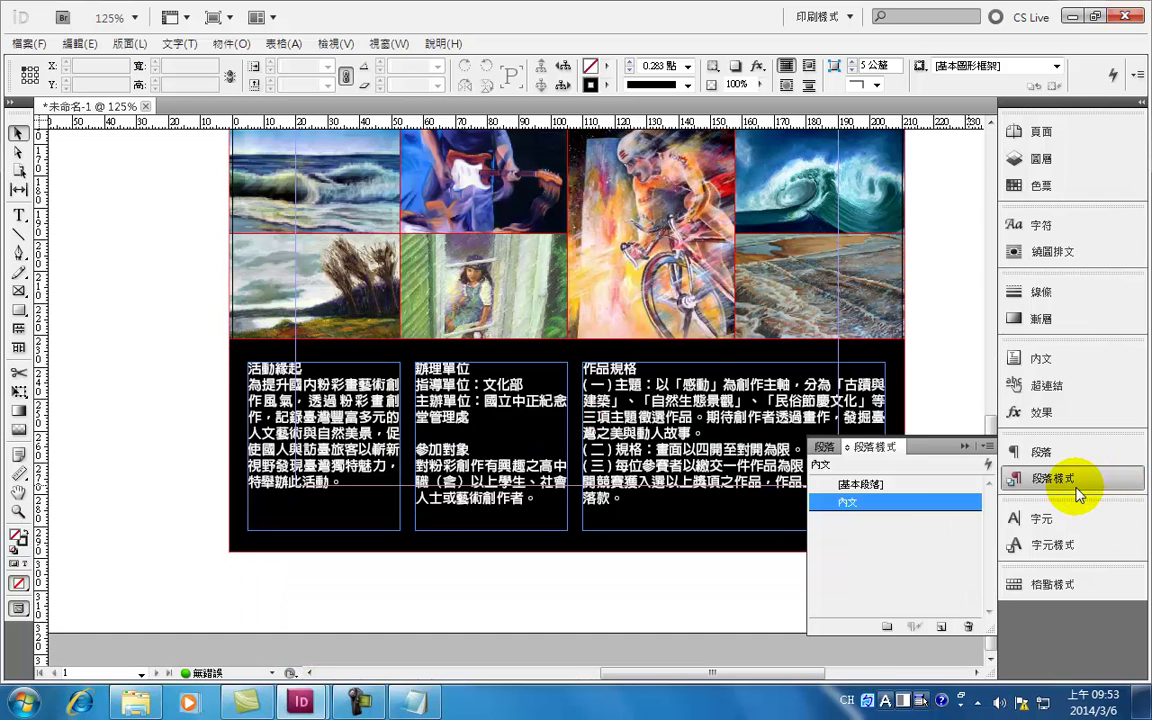
{"action": "double_click", "coordinate": [845, 510]}
{"action": "left_click_drag", "start_coordinate": [669, 158], "coordinate": [874, 104]}
{"action": "left_click", "coordinate": [760, 156]}
{"action": "left_click", "coordinate": [1073, 198]}
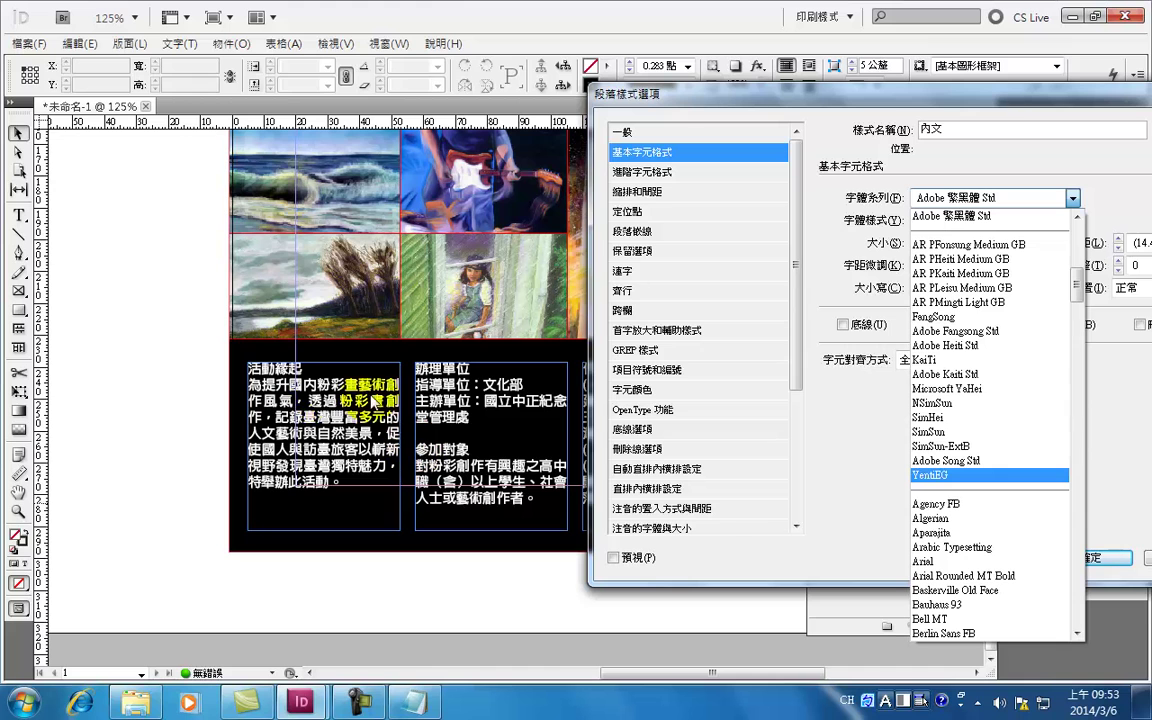
{"action": "left_click_drag", "start_coordinate": [1075, 275], "coordinate": [1075, 226]}
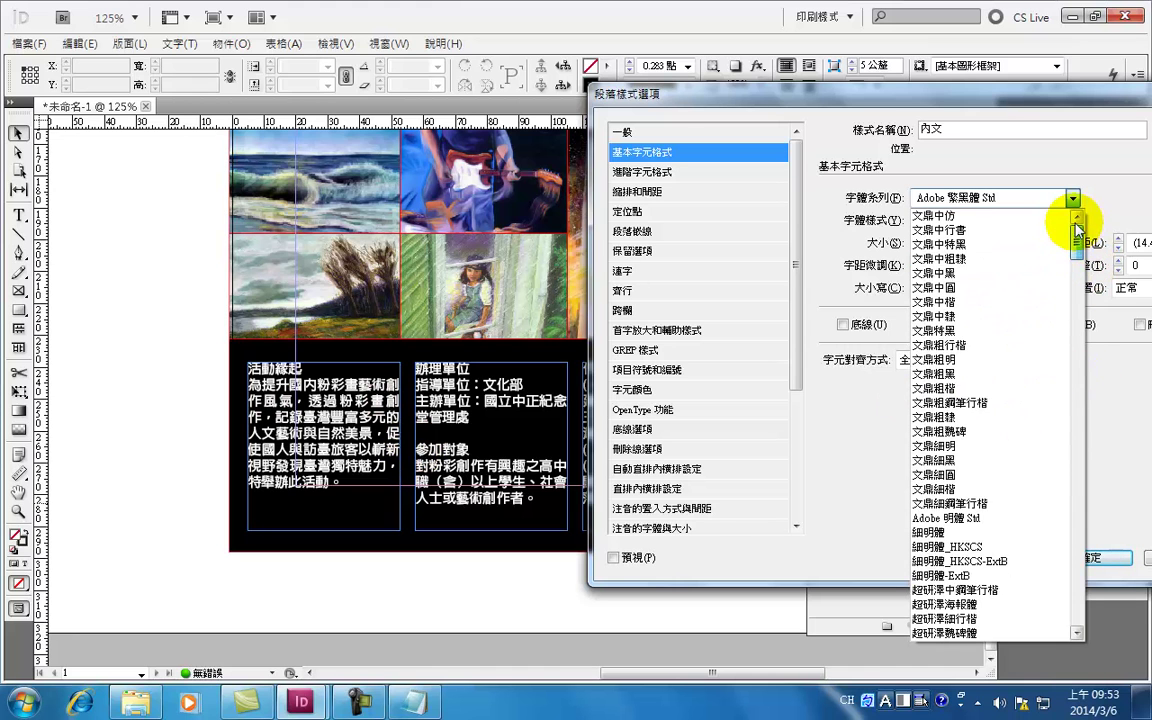
{"action": "left_click", "coordinate": [985, 461]}
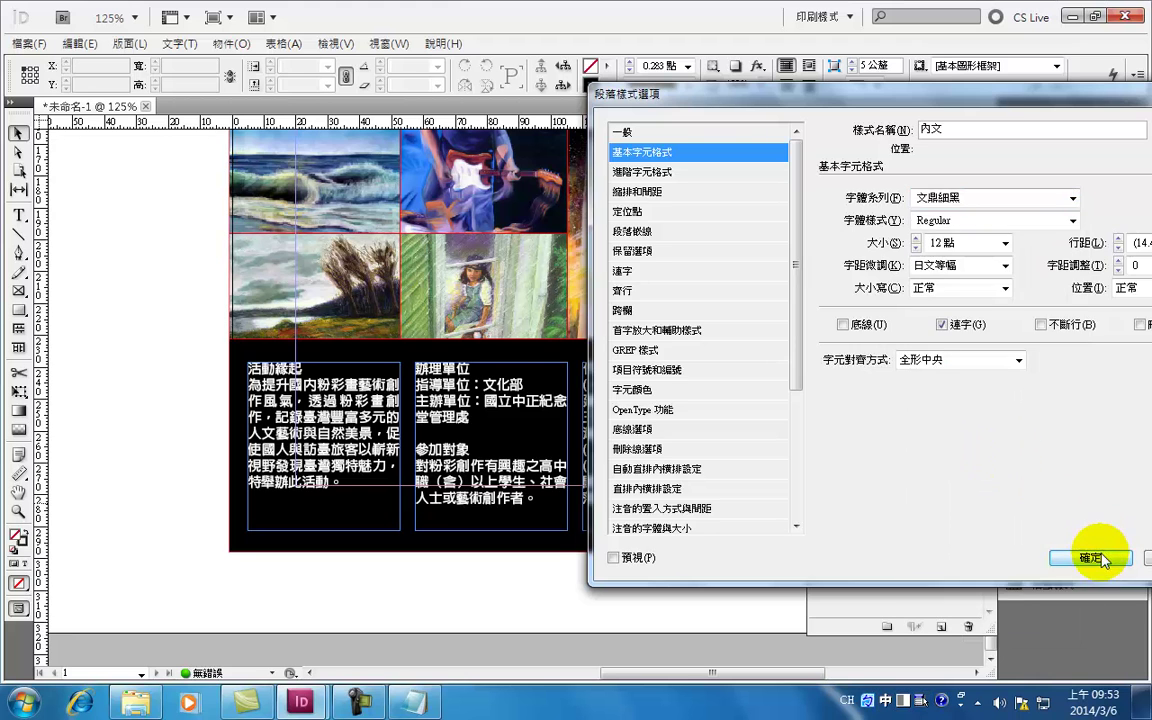
{"action": "left_click", "coordinate": [1092, 557]}
Create a paragraph style named 內文標題 that is based on [無段落樣式].
{"action": "left_click", "coordinate": [908, 540]}
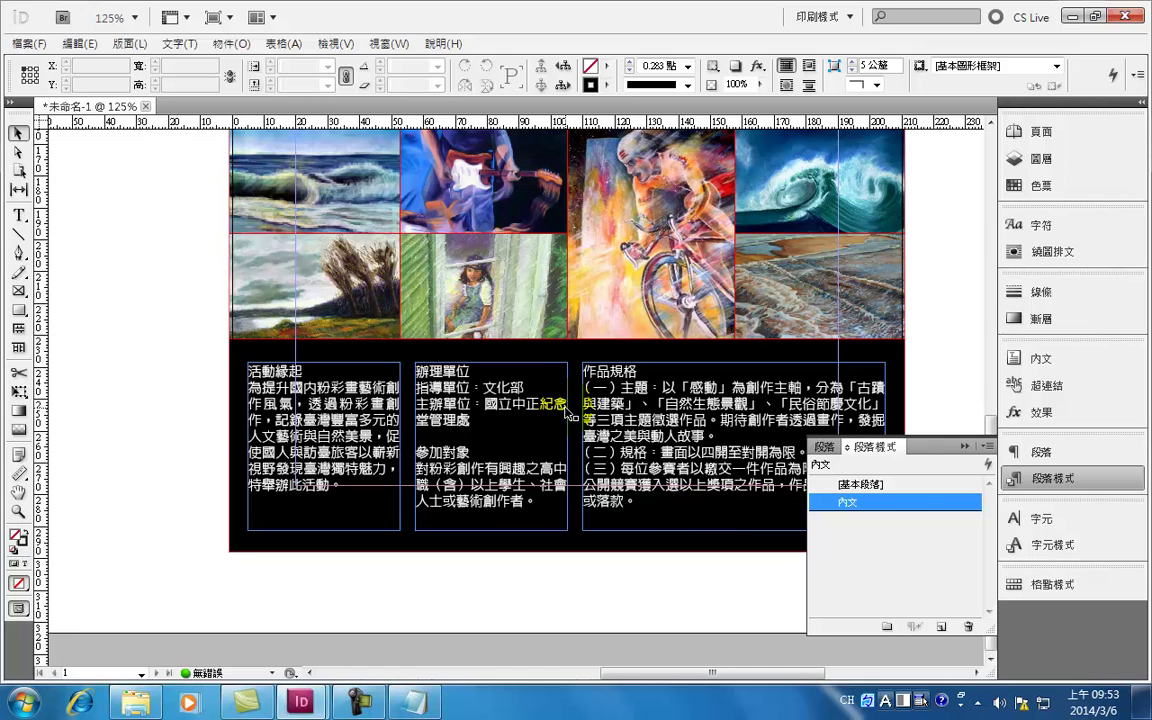
{"action": "left_click", "coordinate": [841, 525]}
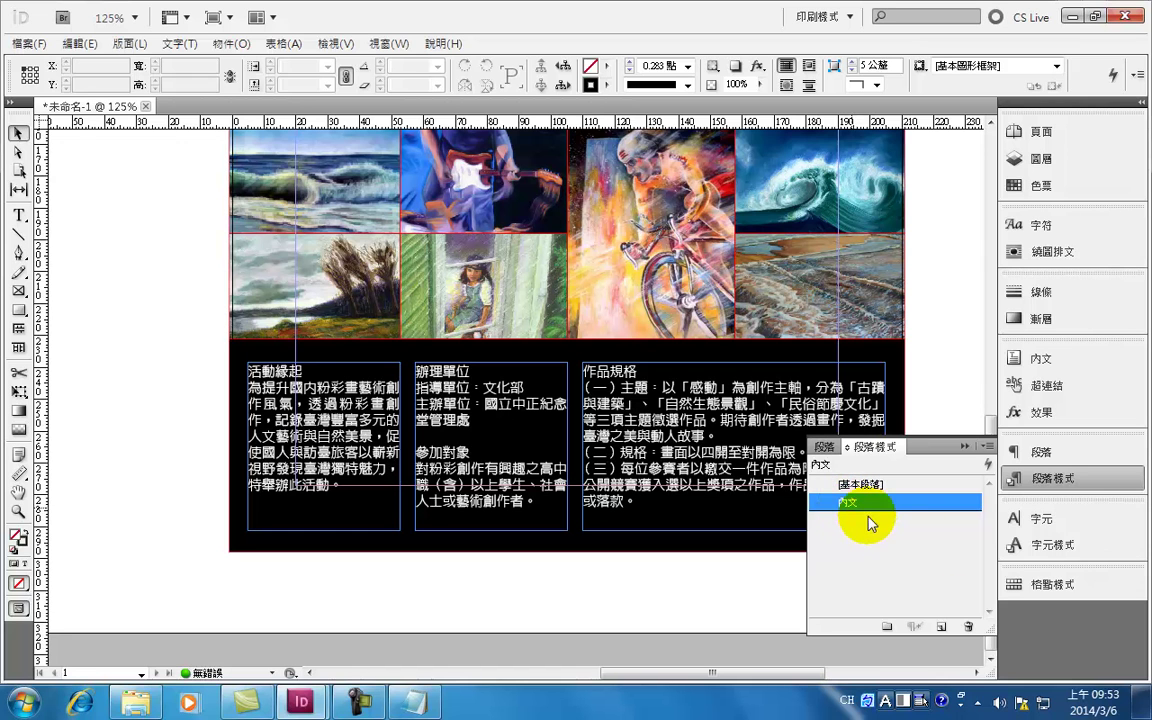
{"action": "double_click", "coordinate": [858, 521]}
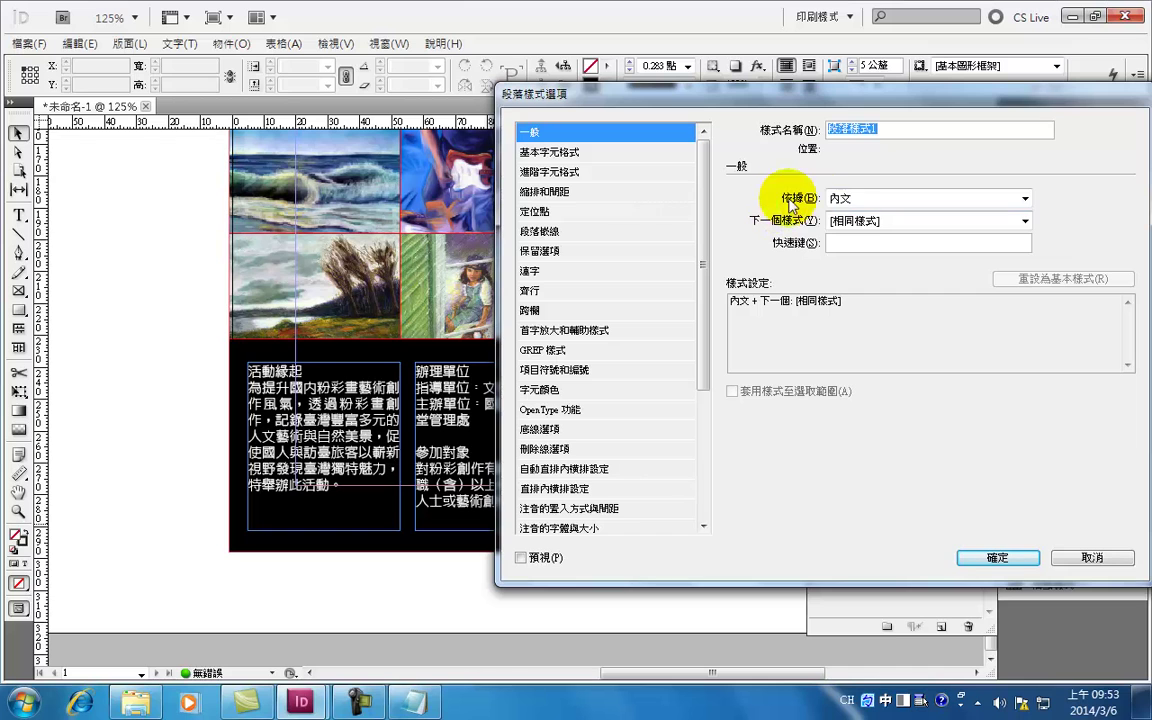
{"action": "left_click", "coordinate": [1024, 220]}
{"action": "left_click", "coordinate": [1025, 221]}
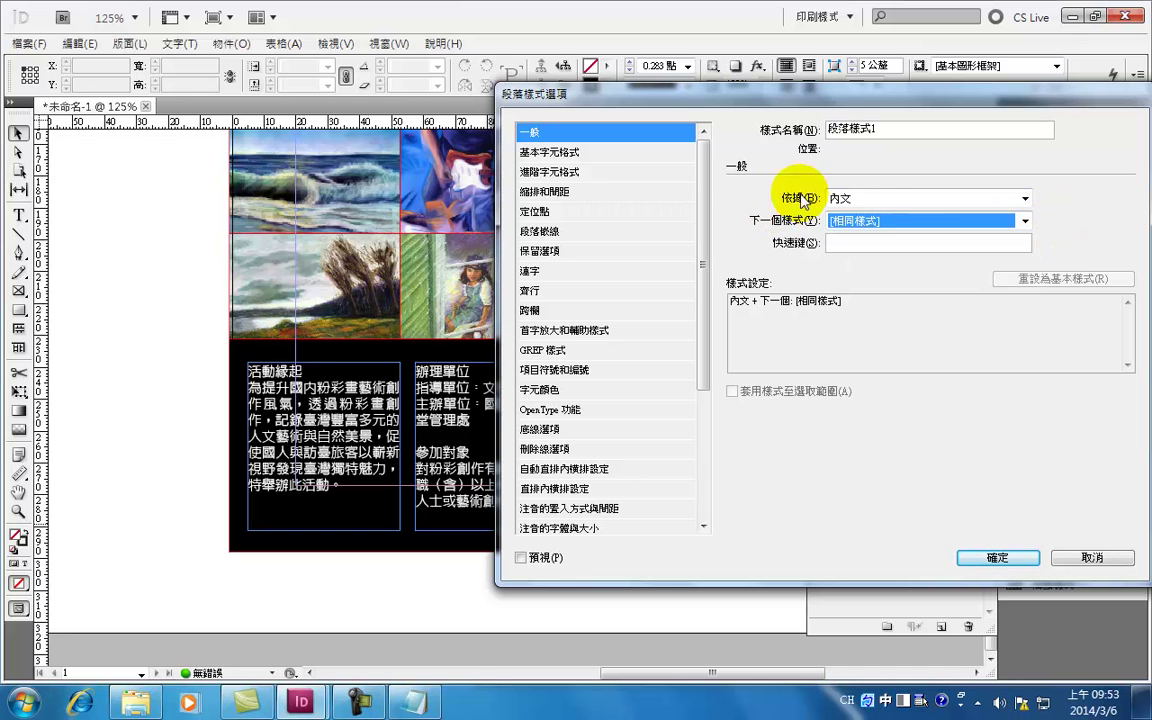
{"action": "left_click", "coordinate": [1024, 198]}
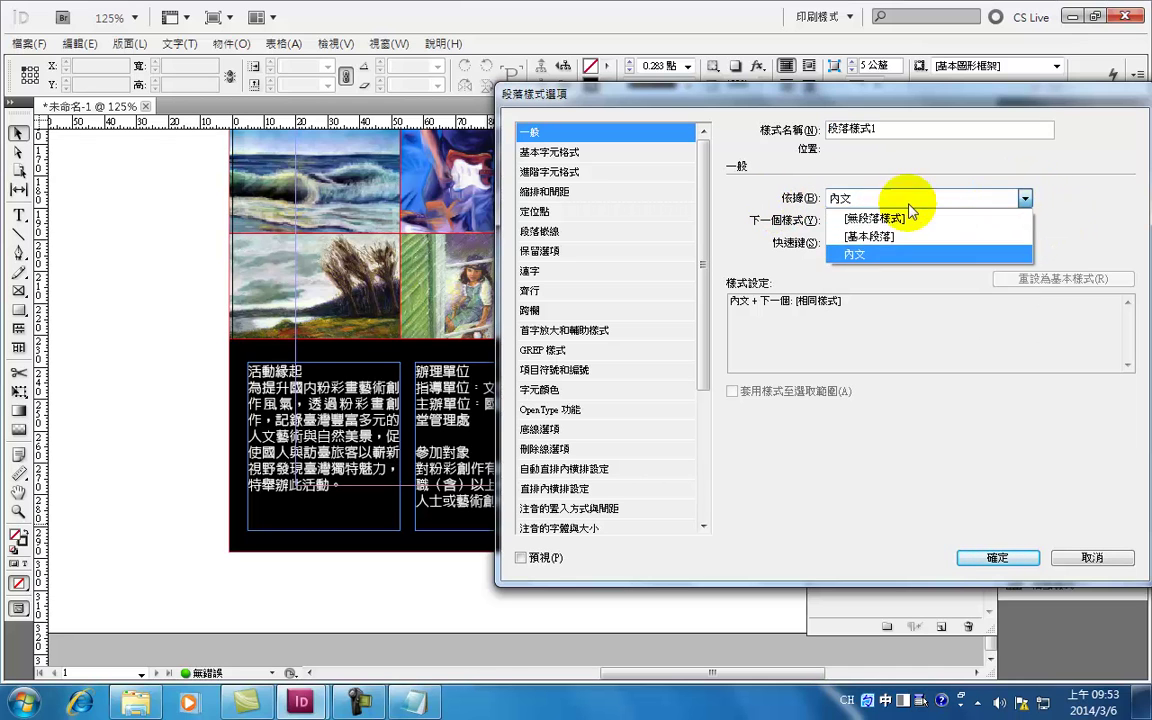
{"action": "left_click", "coordinate": [878, 219]}
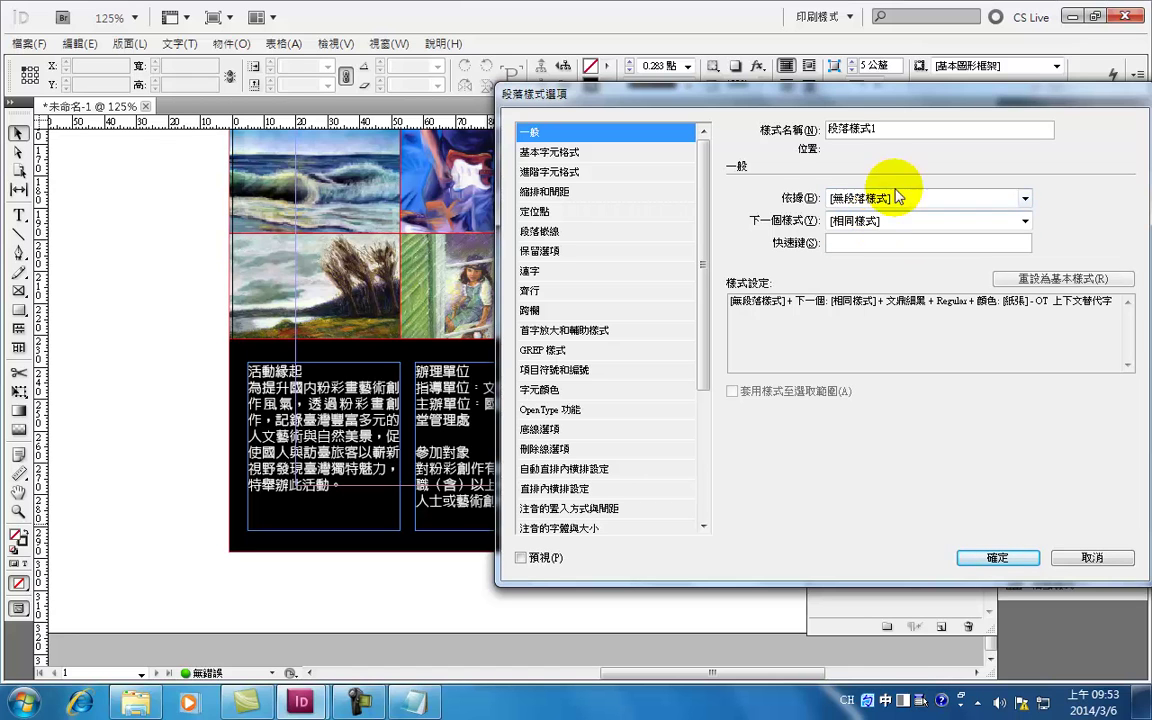
{"action": "left_click", "coordinate": [605, 153]}
{"action": "double_click", "coordinate": [850, 129]}
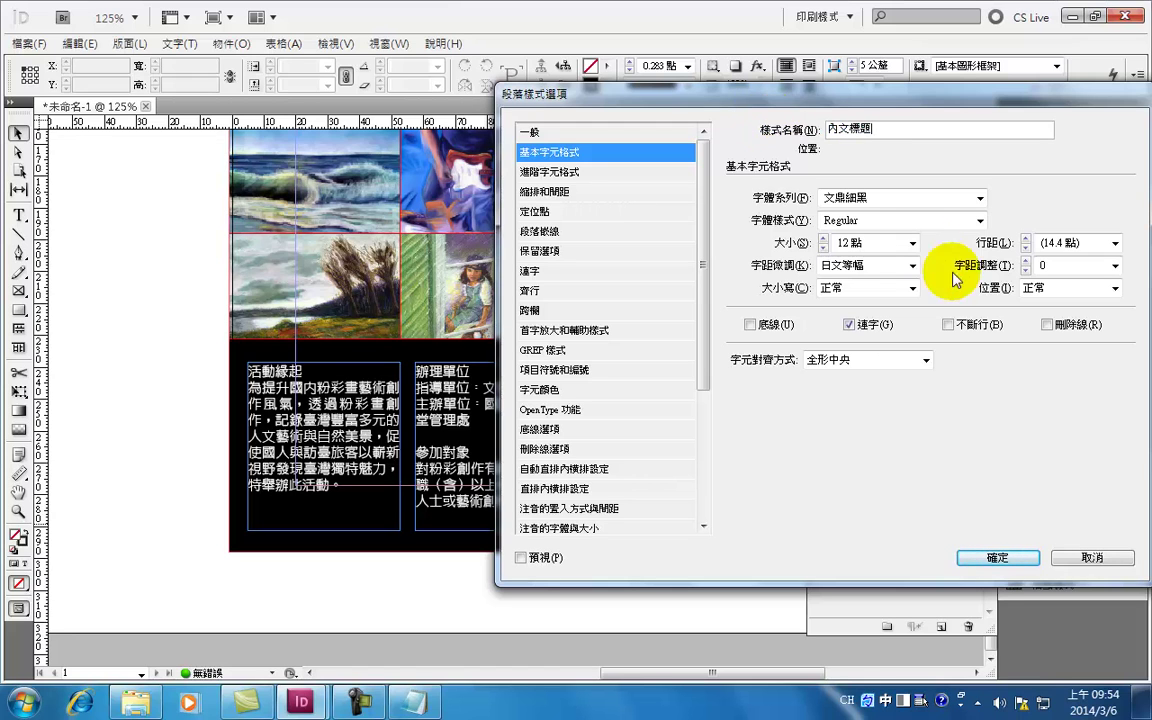
Set the 內文標題 style's font family to 文鼎中黑, check its character color, and save the style.
{"action": "left_click", "coordinate": [979, 221]}
{"action": "left_click", "coordinate": [979, 197]}
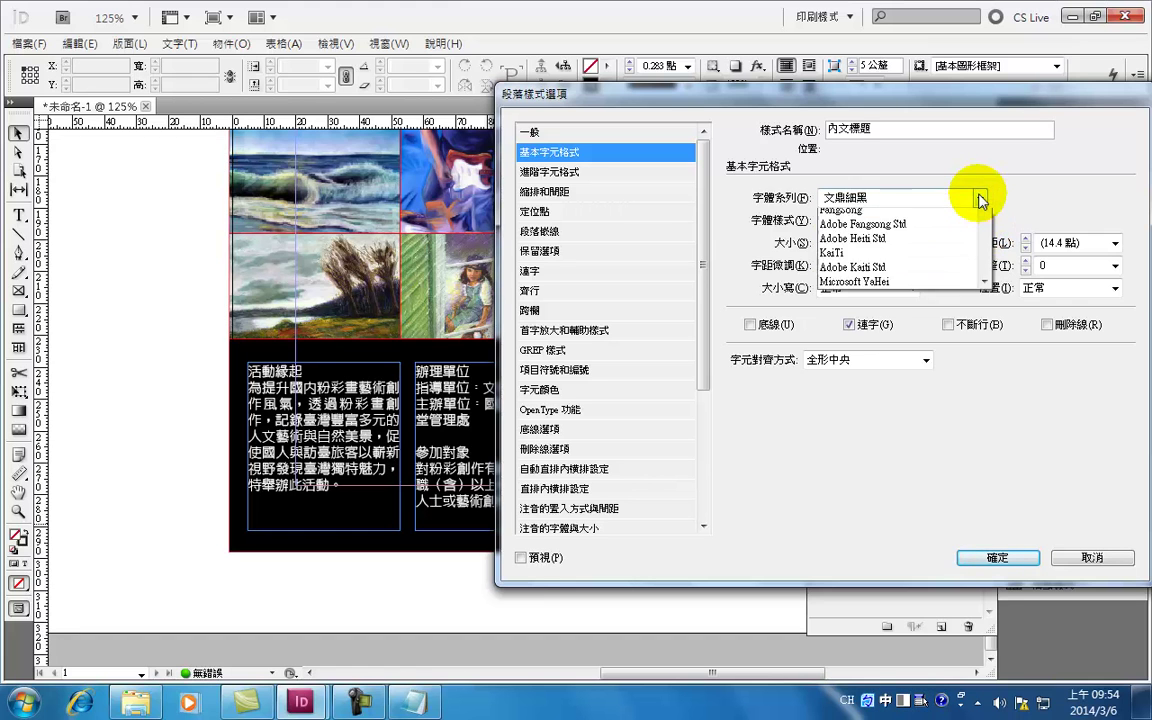
{"action": "left_click_drag", "start_coordinate": [987, 255], "coordinate": [985, 239]}
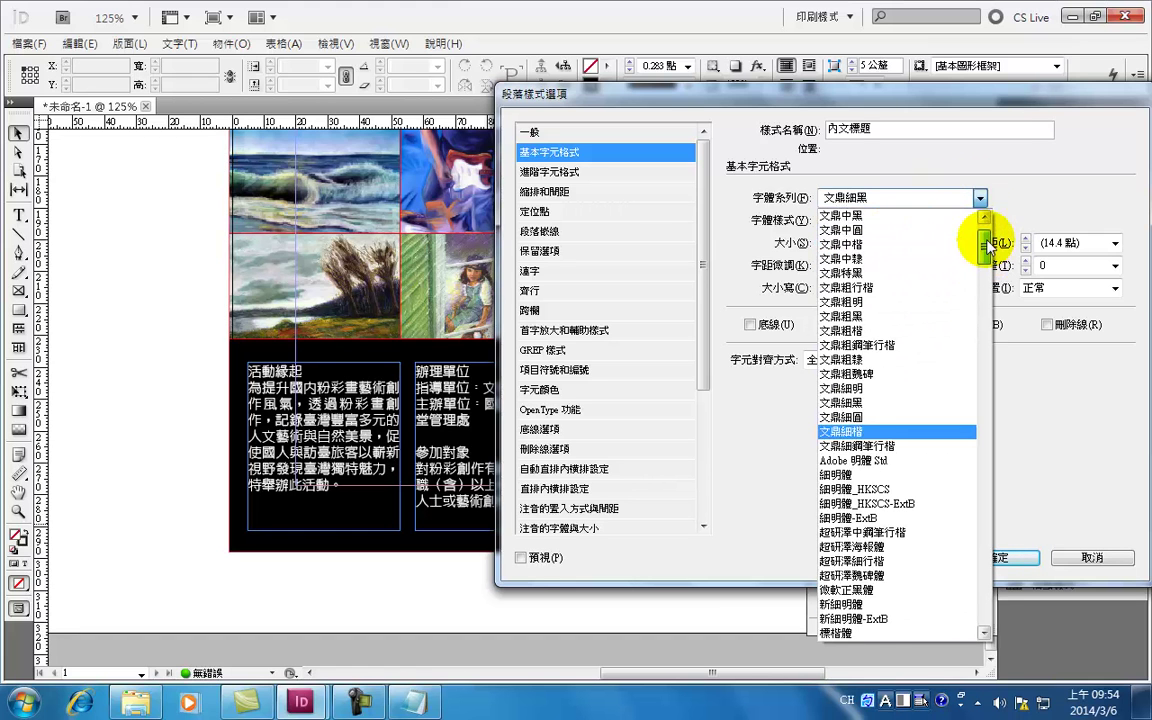
{"action": "left_click", "coordinate": [905, 219]}
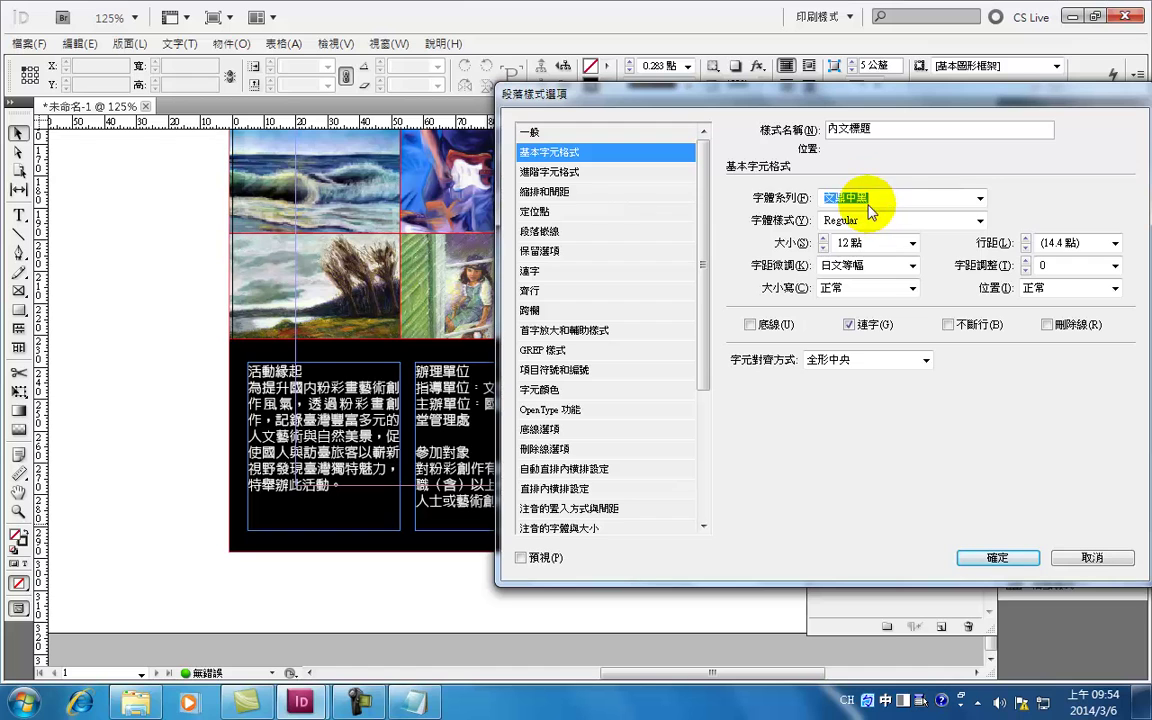
{"action": "left_click", "coordinate": [541, 392]}
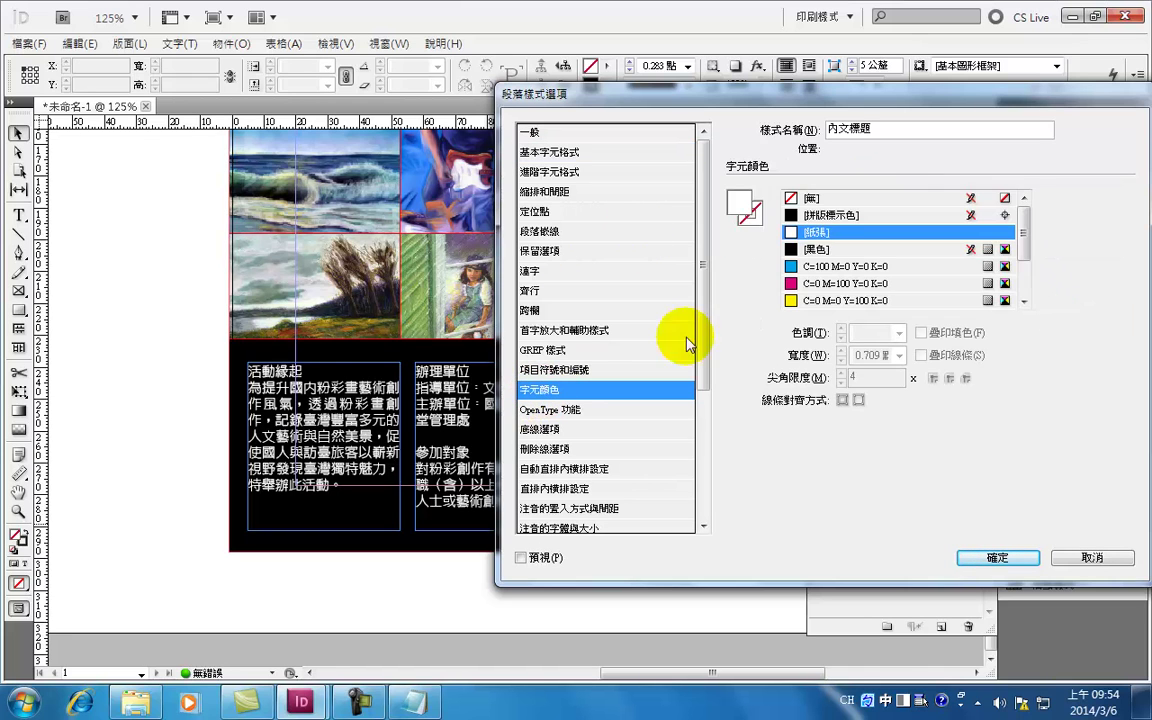
{"action": "left_click", "coordinate": [1000, 558]}
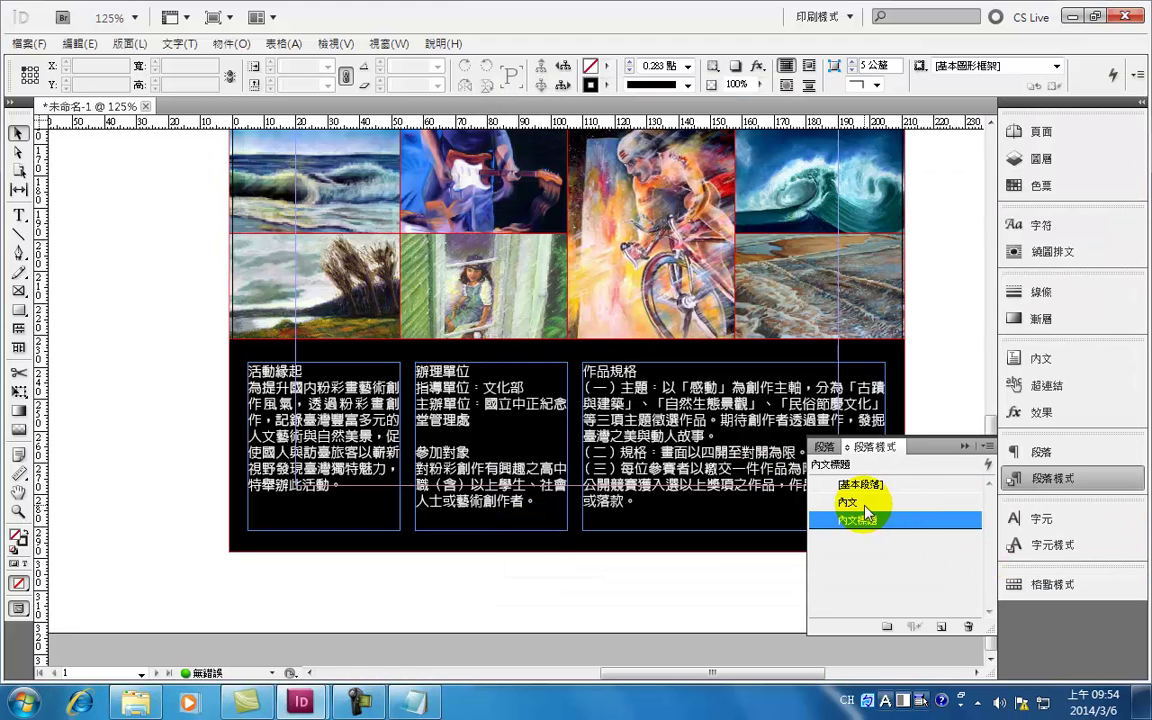
Apply the 內文標題 style to the 活動緣起 and 辦理單位 headings.
{"action": "double_click", "coordinate": [313, 374]}
{"action": "left_click_drag", "start_coordinate": [303, 371], "coordinate": [248, 371]}
{"action": "left_click", "coordinate": [855, 522]}
{"action": "left_click_drag", "start_coordinate": [476, 371], "coordinate": [410, 370]}
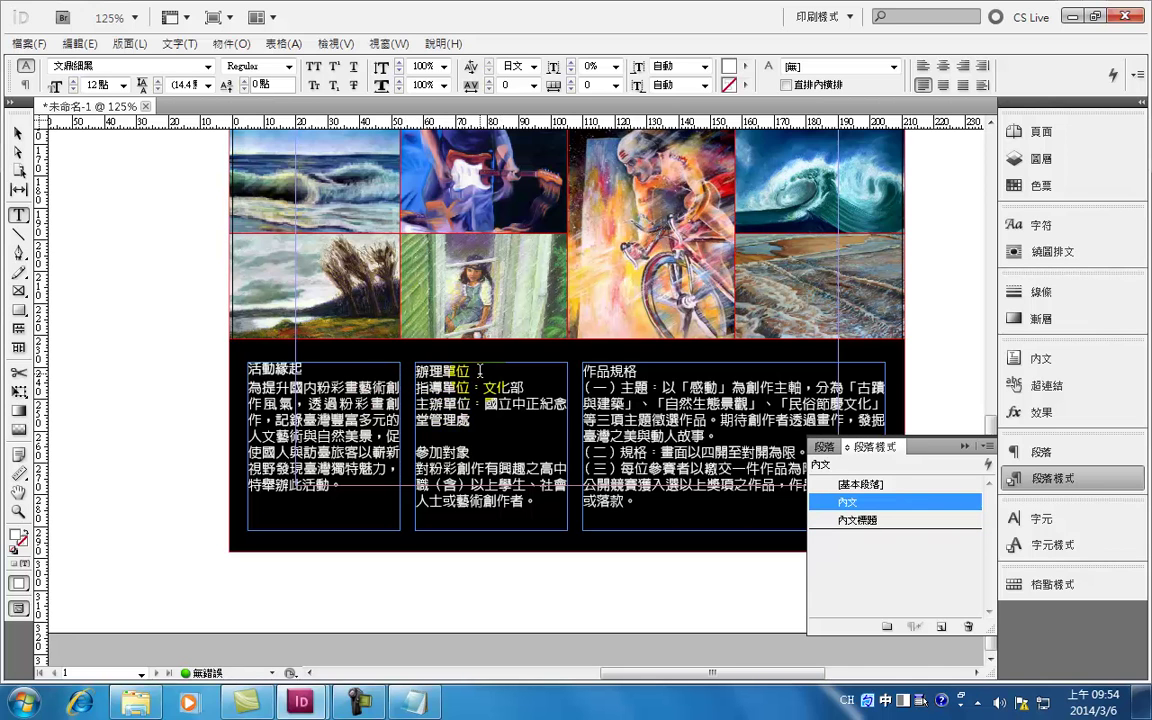
{"action": "left_click", "coordinate": [851, 520]}
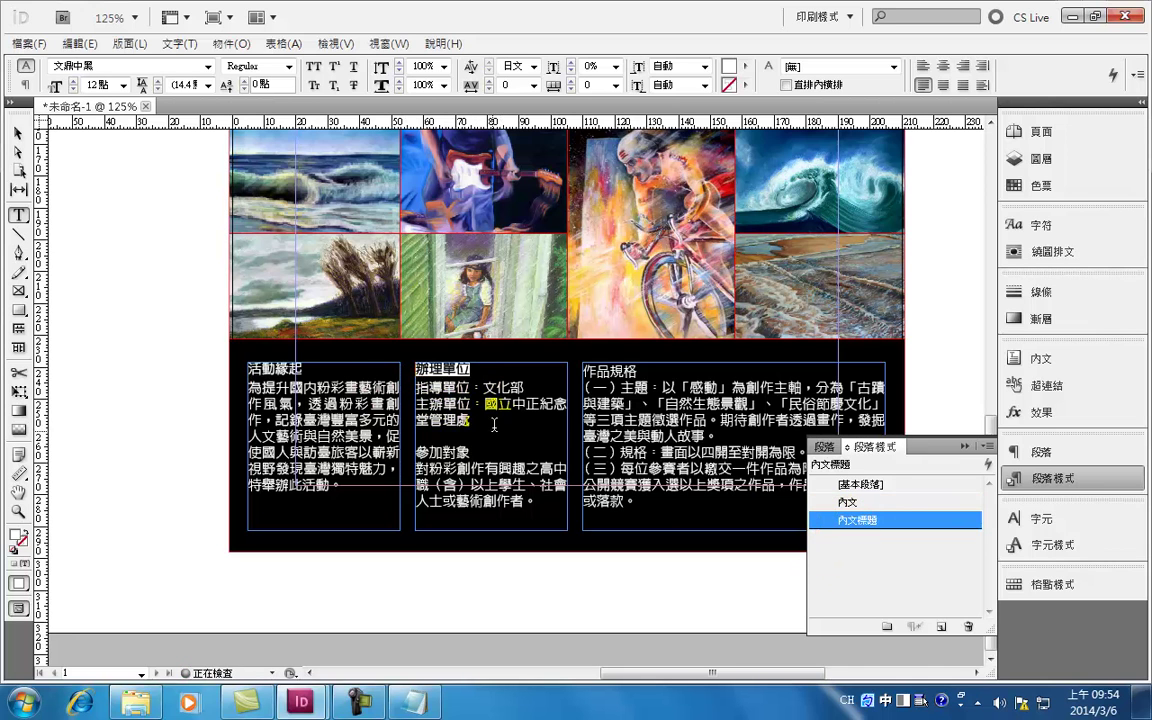
Apply the 內文標題 style to the 主辦單位 and 指導單位 lines in the middle frame.
{"action": "left_click_drag", "start_coordinate": [484, 401], "coordinate": [416, 401]}
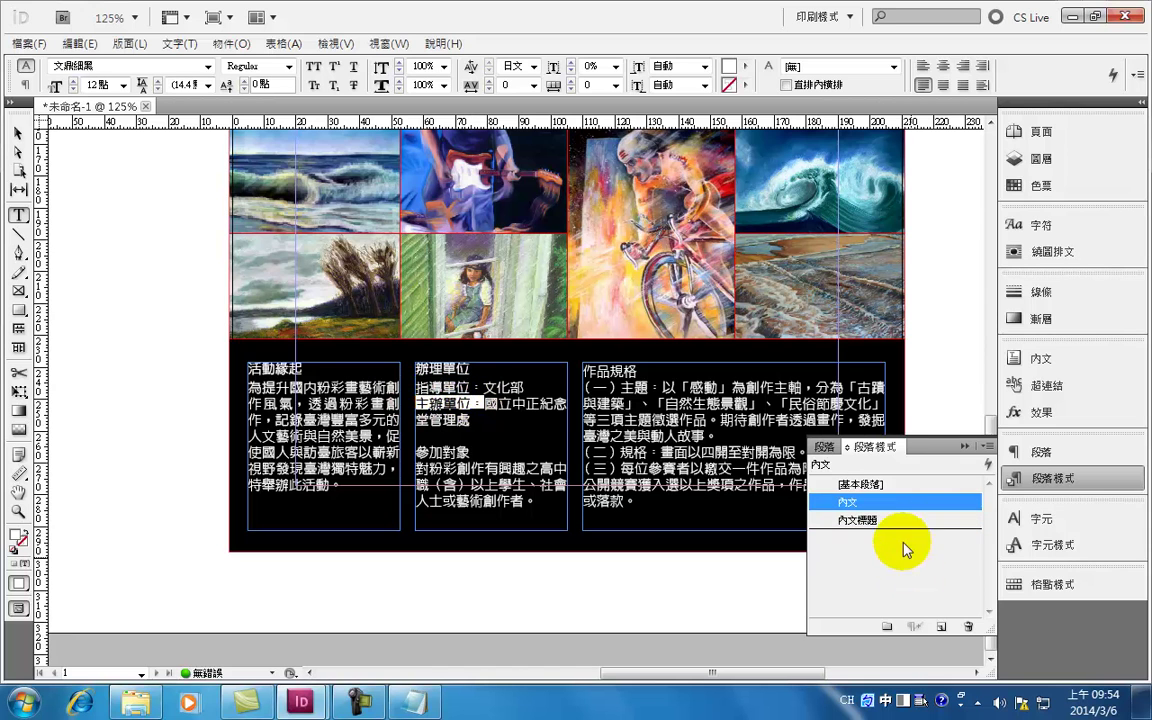
{"action": "left_click_drag", "start_coordinate": [484, 386], "coordinate": [416, 386]}
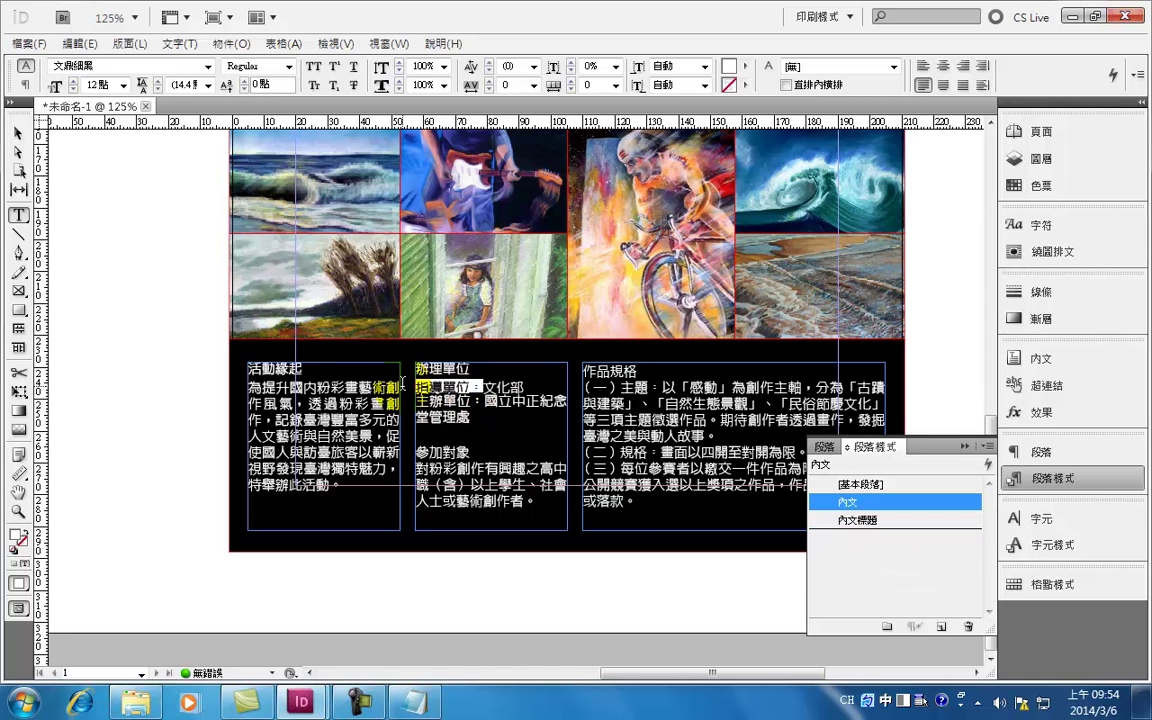
{"action": "left_click", "coordinate": [840, 521]}
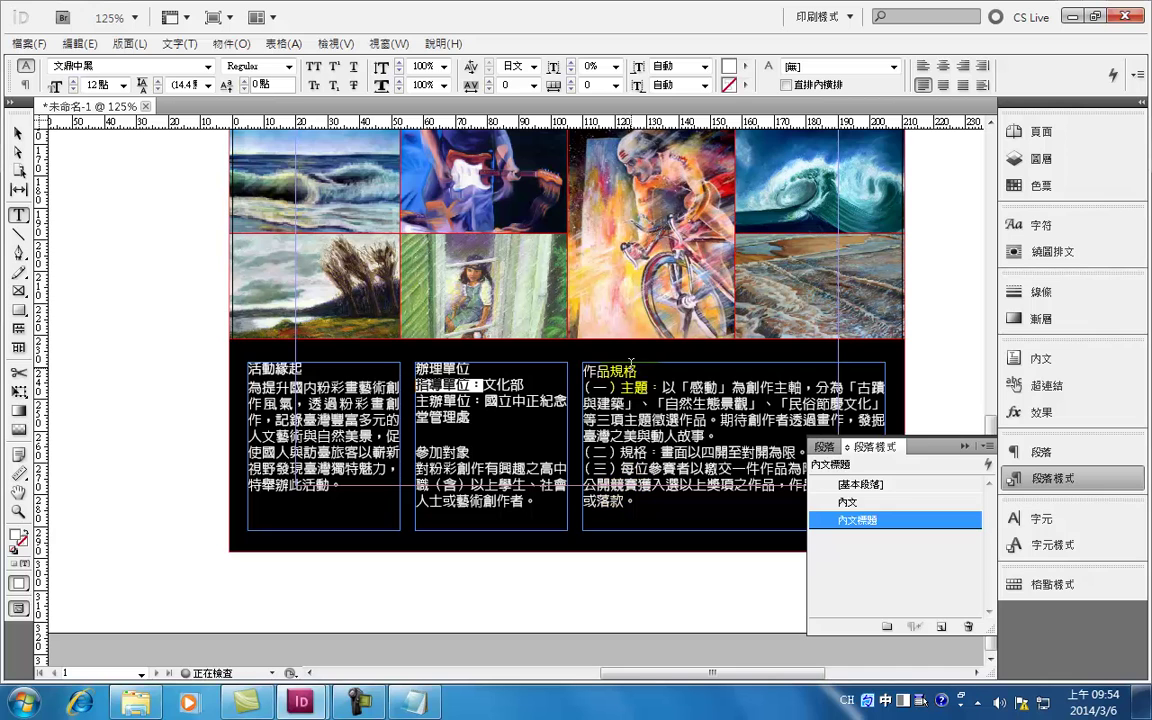
Apply the 內文標題 style to the 作品規格 and 參加對象 headings.
{"action": "left_click", "coordinate": [650, 442]}
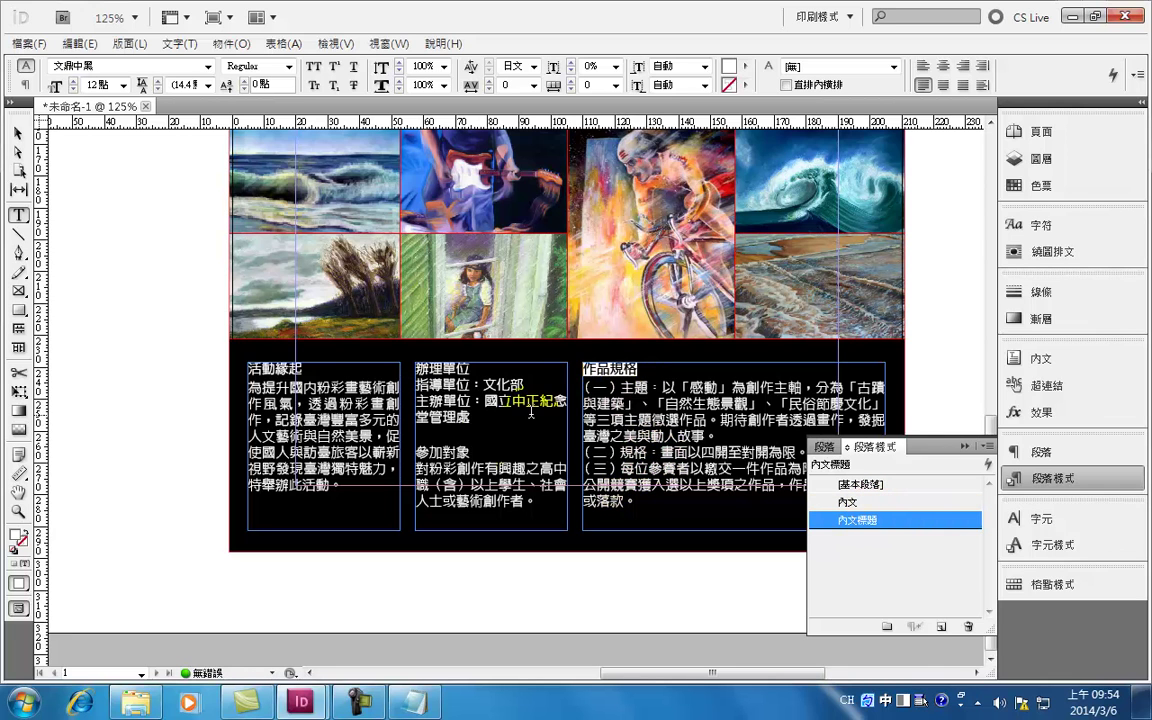
{"action": "left_click_drag", "start_coordinate": [476, 452], "coordinate": [416, 452]}
{"action": "left_click", "coordinate": [840, 522]}
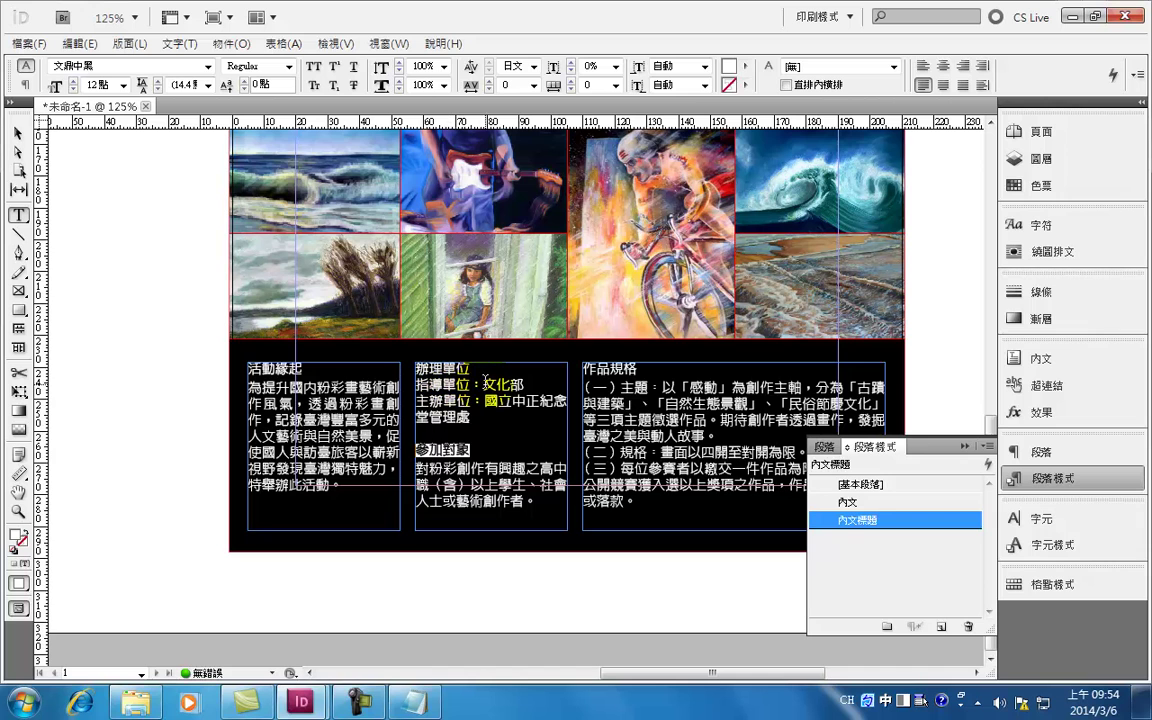
Return the 指導單位 and 主辦單位 lines in the middle frame to the 內文 style.
{"action": "left_click_drag", "start_coordinate": [486, 415], "coordinate": [416, 386]}
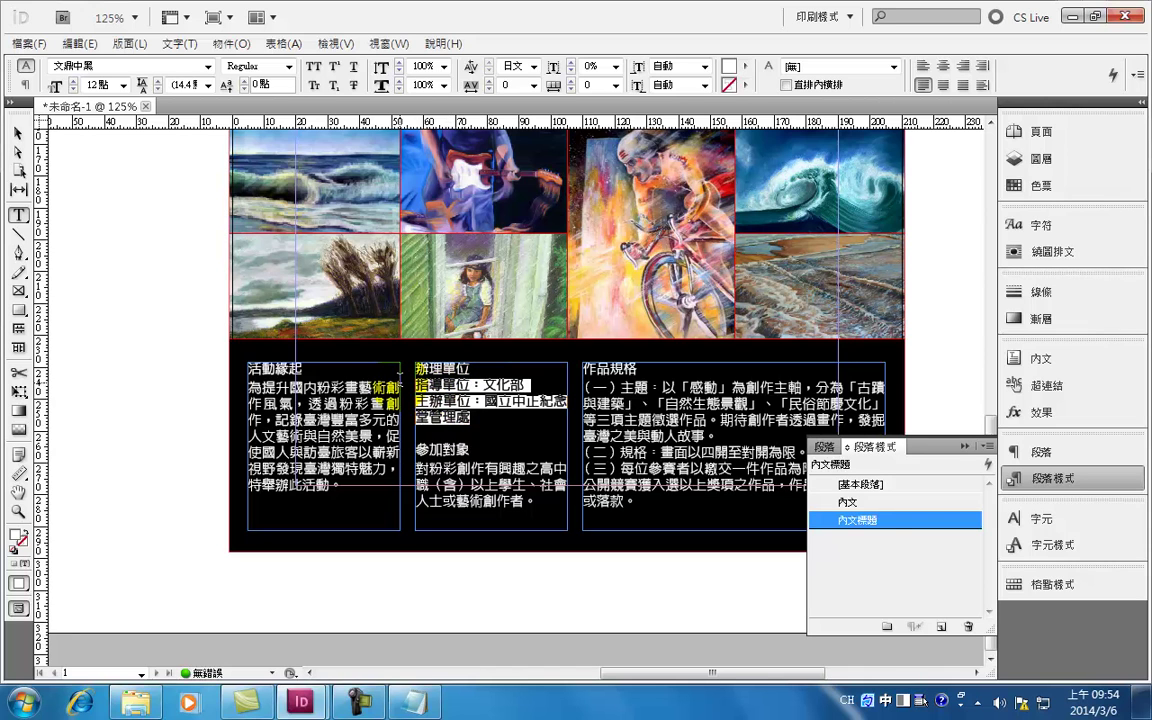
{"action": "left_click", "coordinate": [848, 502]}
{"action": "left_click", "coordinate": [422, 368]}
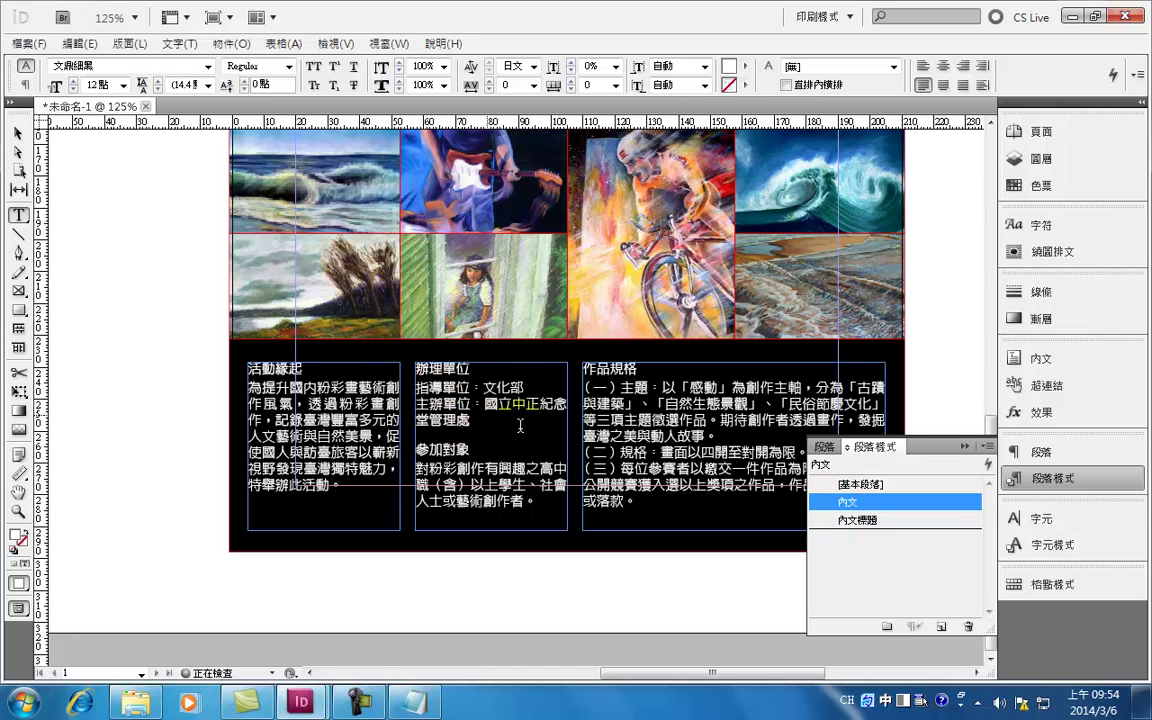
Set the 內文標題 paragraph style's font size to 14 點.
{"action": "double_click", "coordinate": [862, 521]}
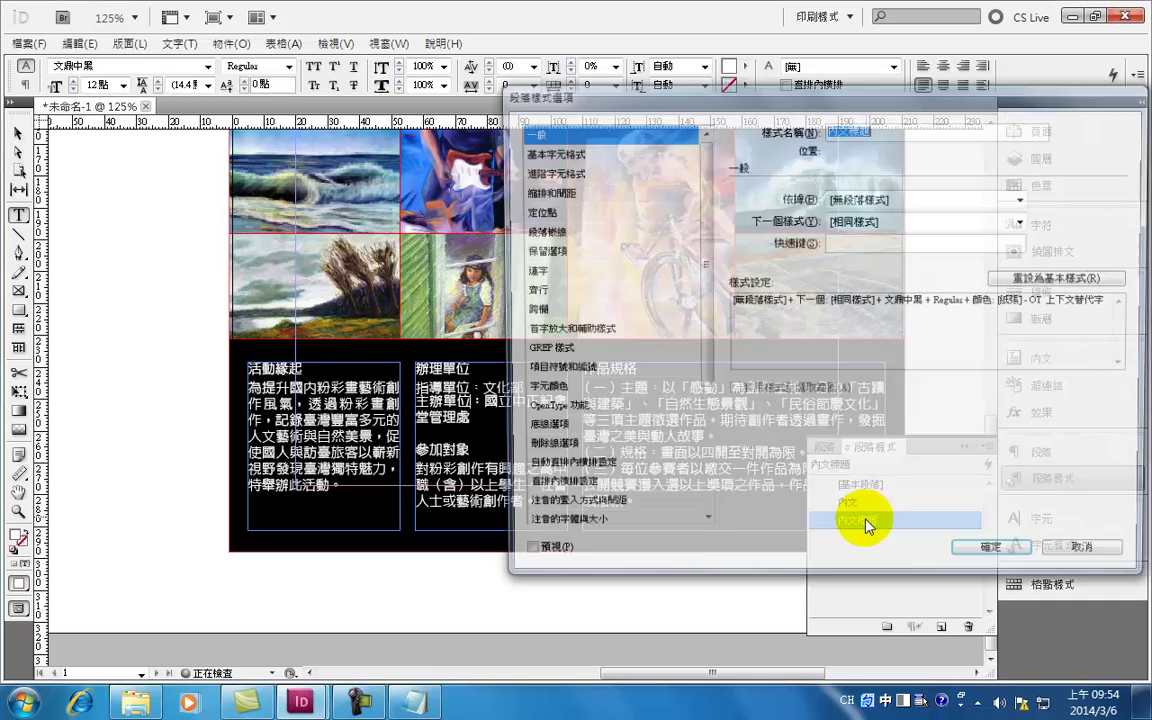
{"action": "left_click_drag", "start_coordinate": [745, 79], "coordinate": [882, 110]}
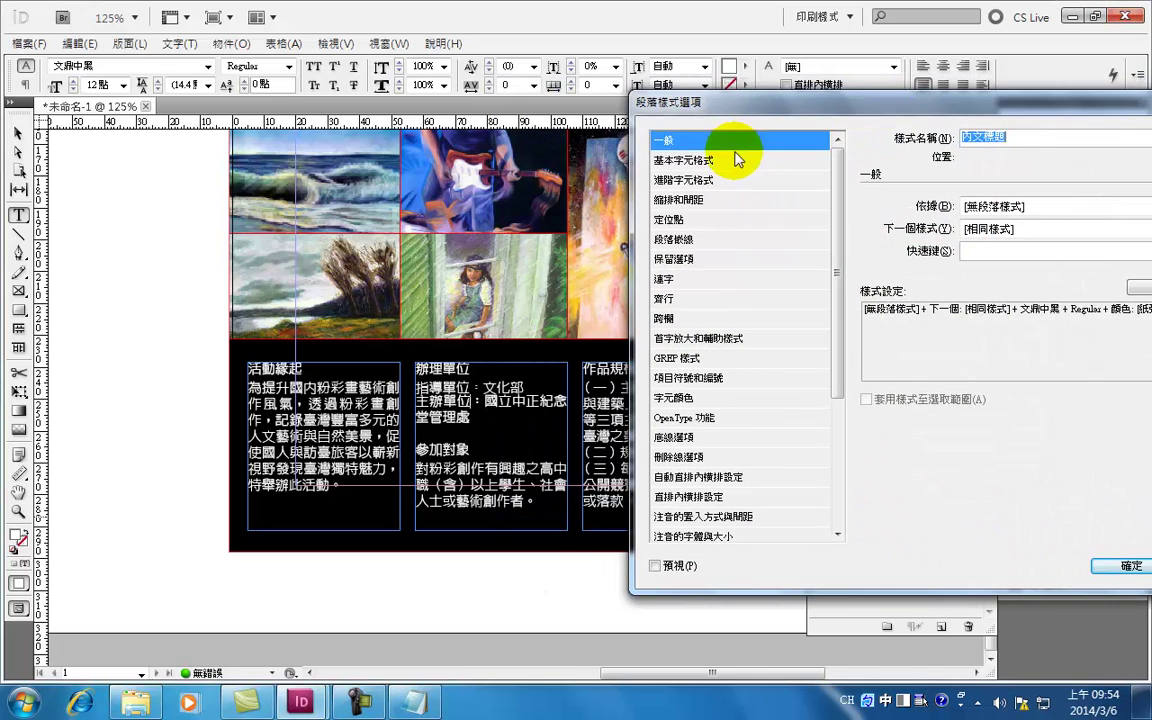
{"action": "left_click", "coordinate": [738, 157]}
{"action": "left_click_drag", "start_coordinate": [776, 98], "coordinate": [538, 87]}
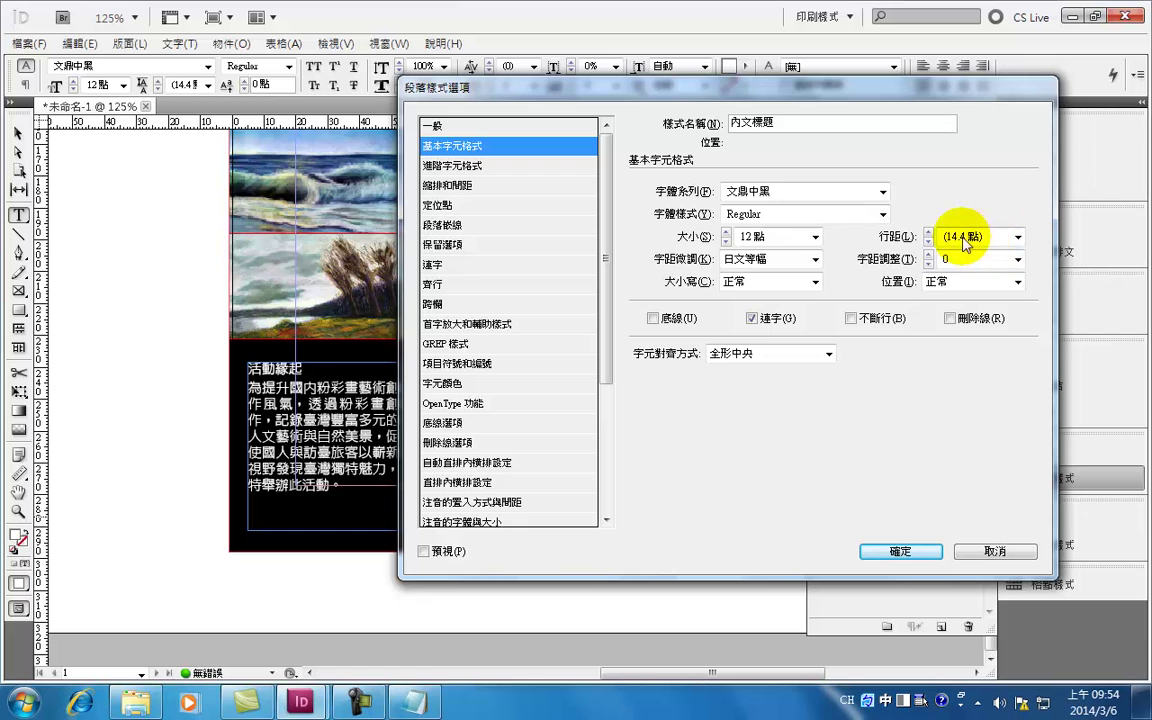
{"action": "left_click", "coordinate": [815, 237]}
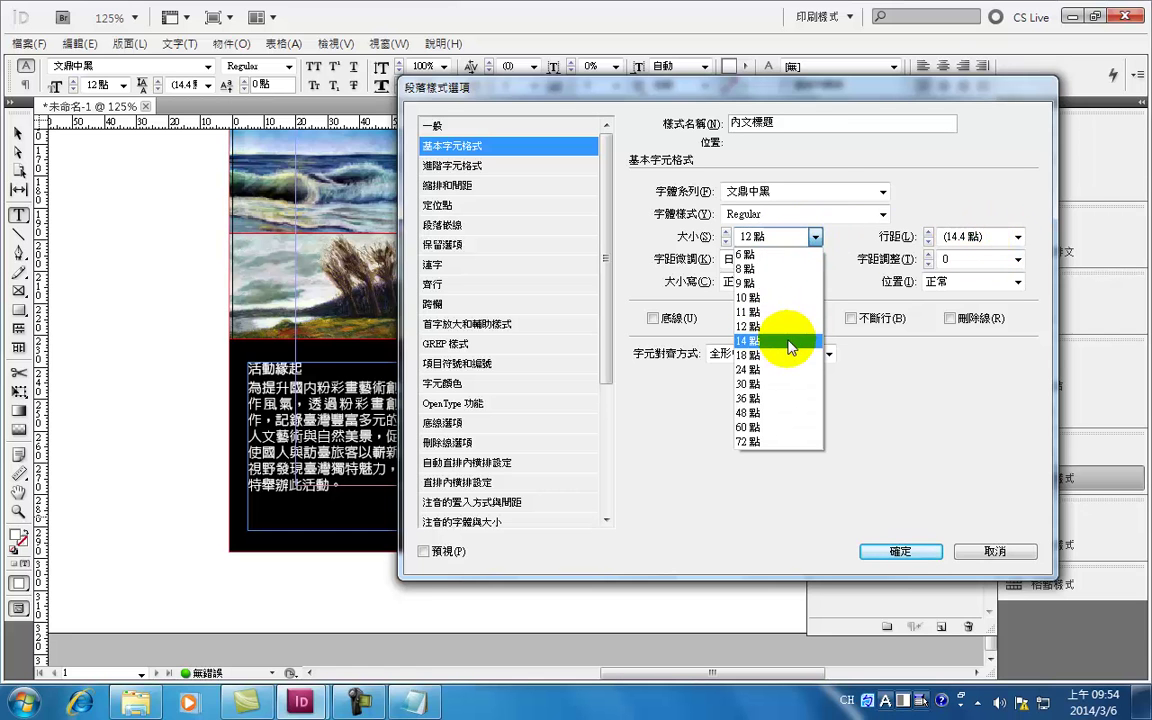
{"action": "left_click", "coordinate": [789, 341]}
{"action": "left_click", "coordinate": [900, 551]}
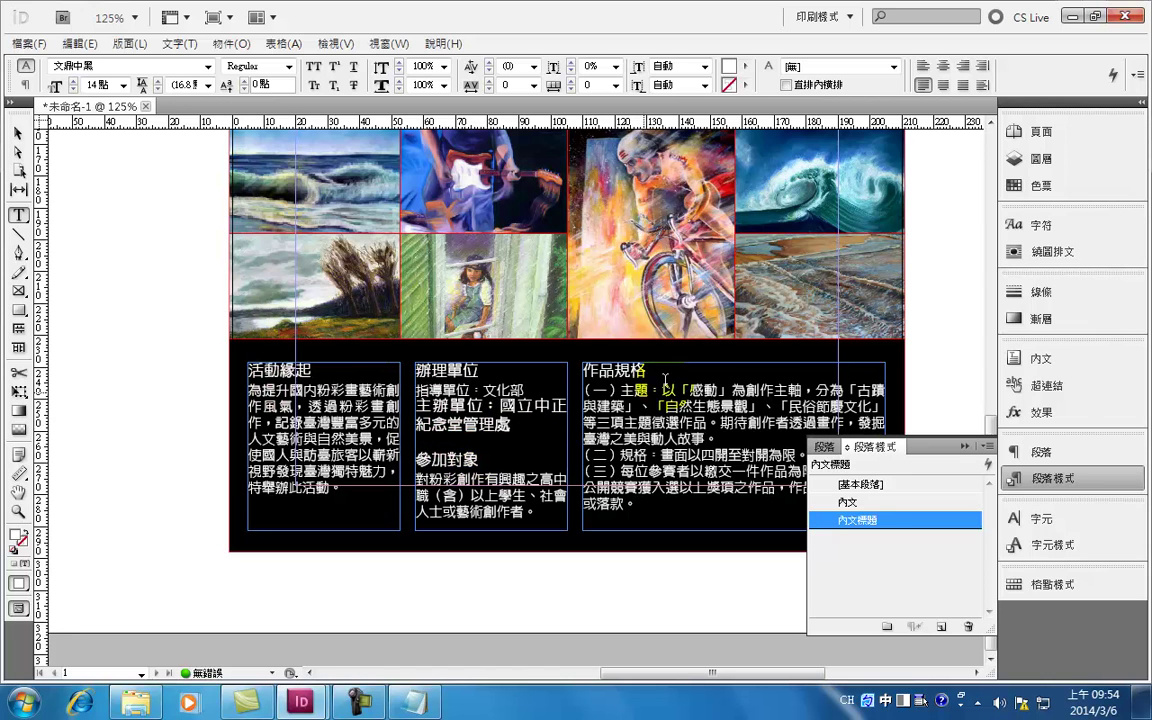
Reapply the 內文 style to the 指導單位 and 主辦單位 lines, then put the text cursor in the 辦理單位 heading.
{"action": "left_click_drag", "start_coordinate": [512, 425], "coordinate": [419, 389]}
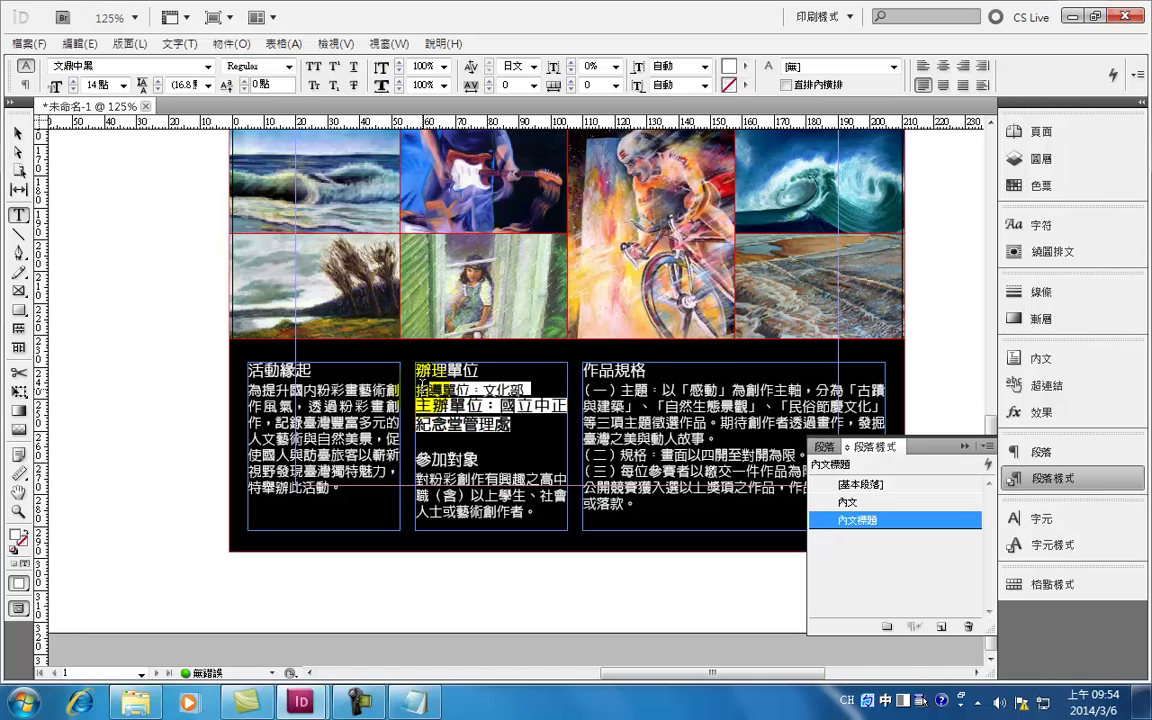
{"action": "left_click", "coordinate": [848, 502]}
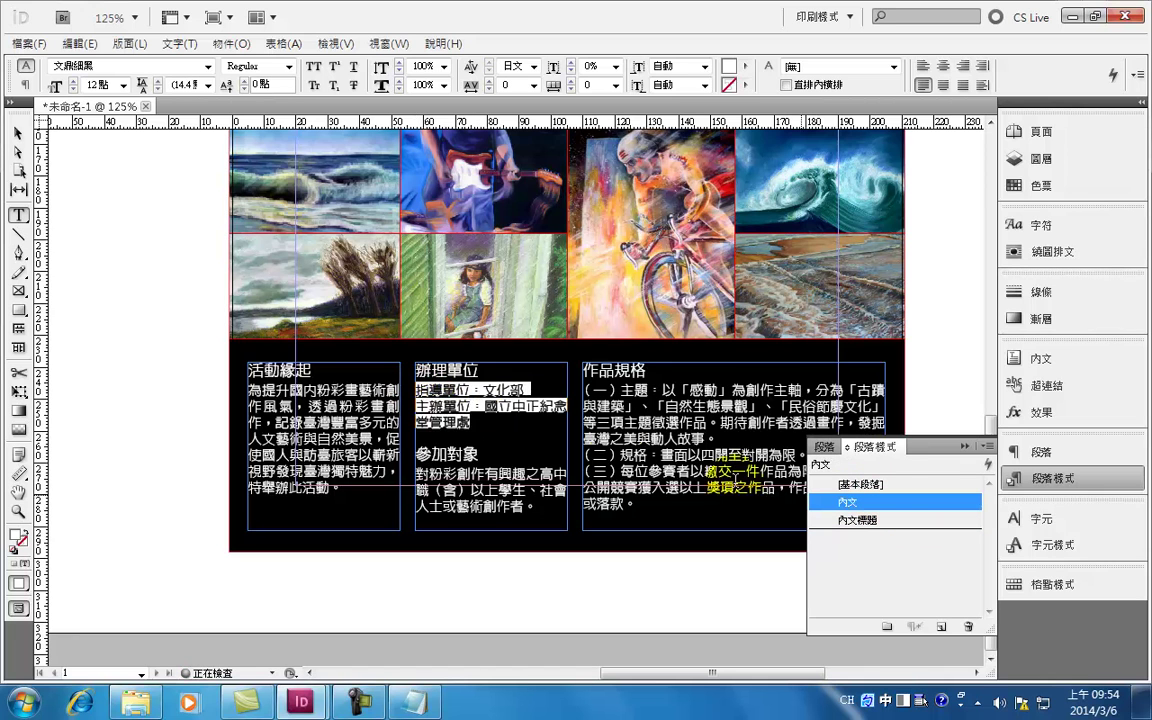
{"action": "left_click", "coordinate": [497, 388]}
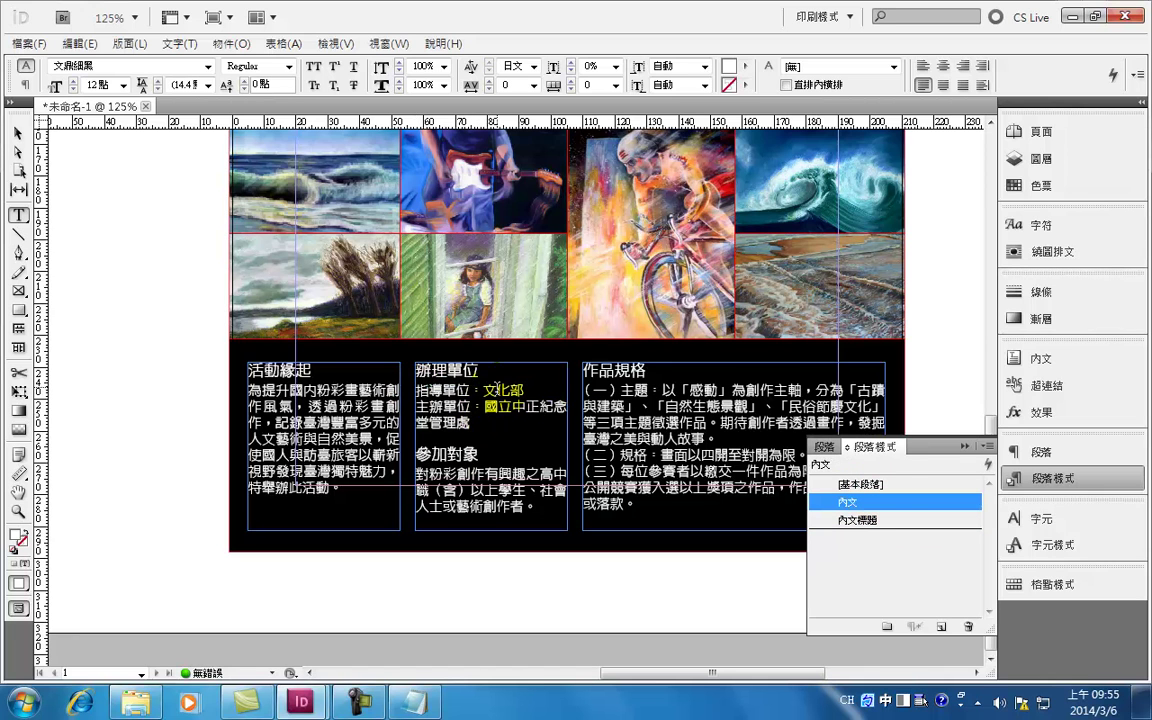
{"action": "left_click", "coordinate": [848, 520]}
{"action": "left_click", "coordinate": [848, 502]}
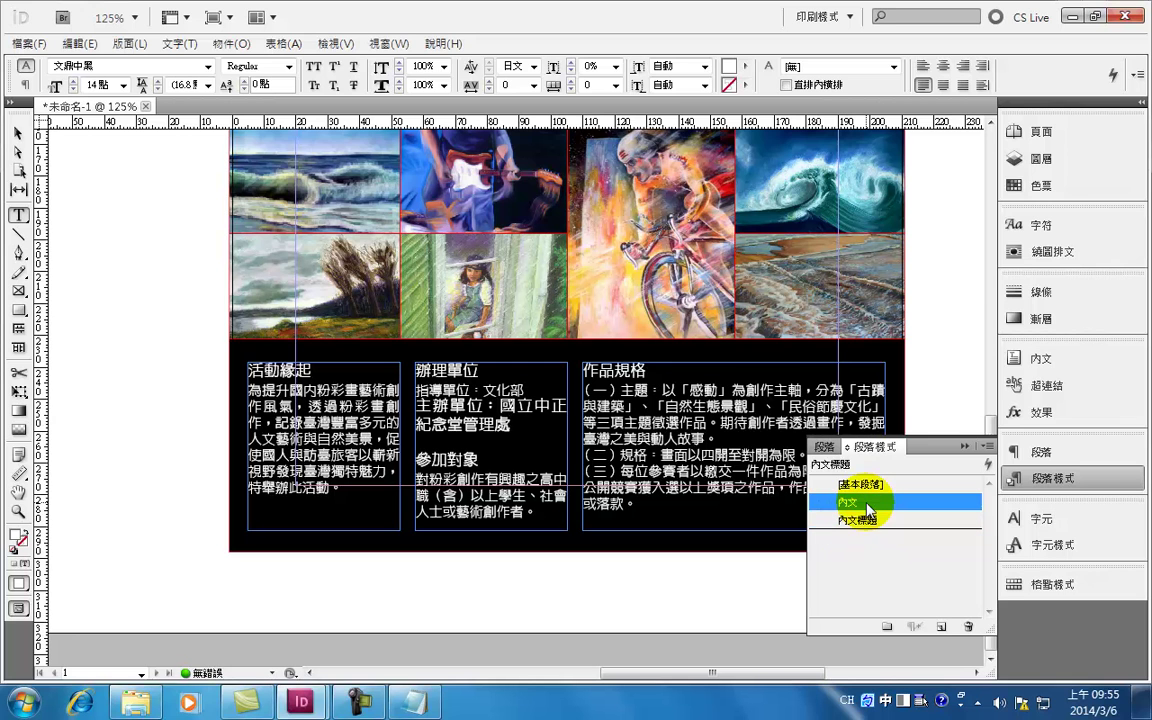
{"action": "left_click", "coordinate": [489, 374]}
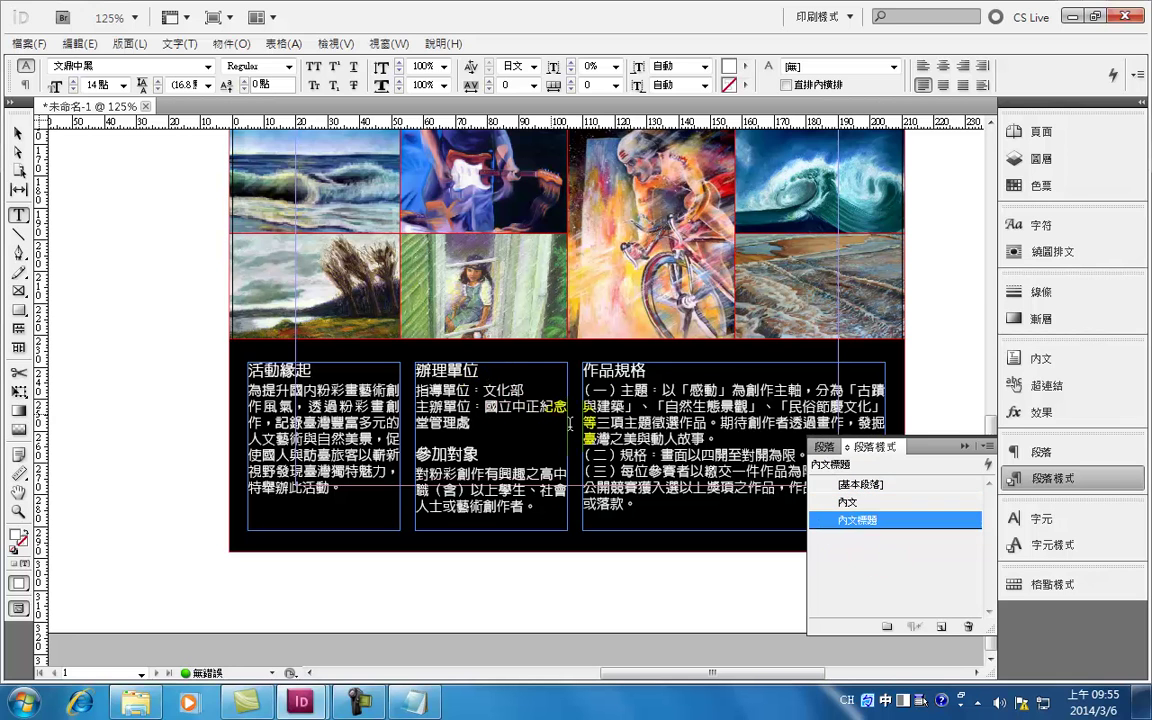
With nothing selected, set the 內文標題 paragraph style's font family to Adobe 繁黑體 Std.
{"action": "left_click", "coordinate": [18, 133]}
{"action": "left_click", "coordinate": [127, 265]}
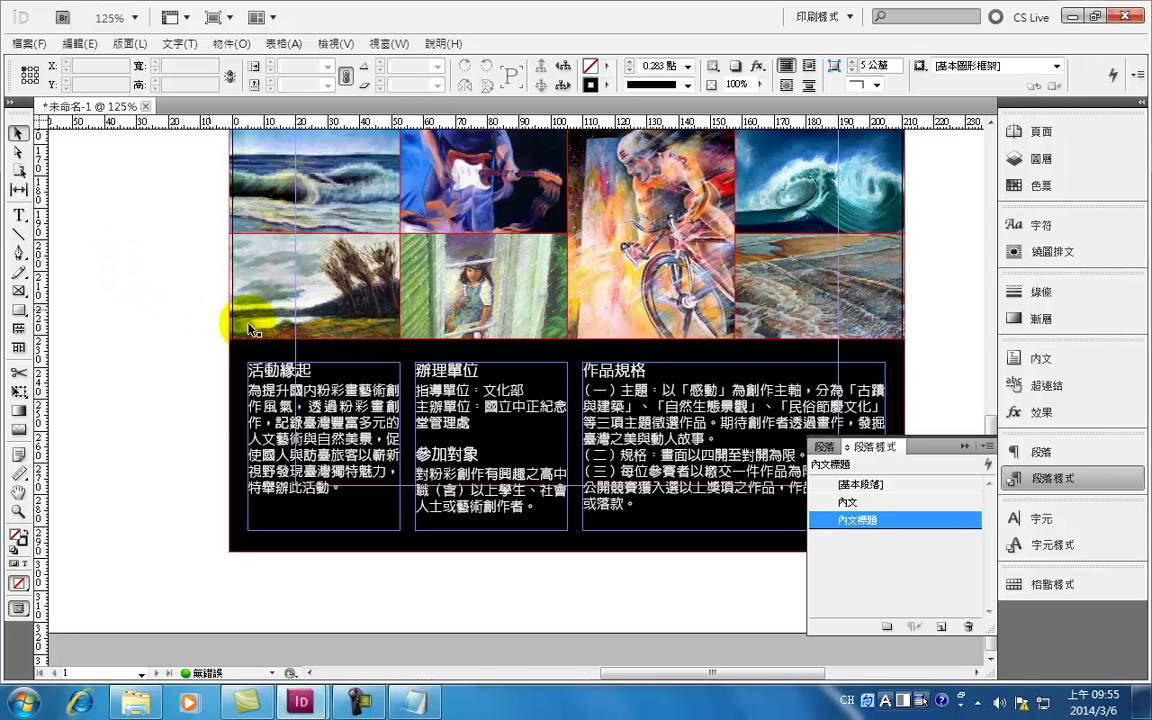
{"action": "left_click", "coordinate": [848, 530]}
{"action": "double_click", "coordinate": [853, 522]}
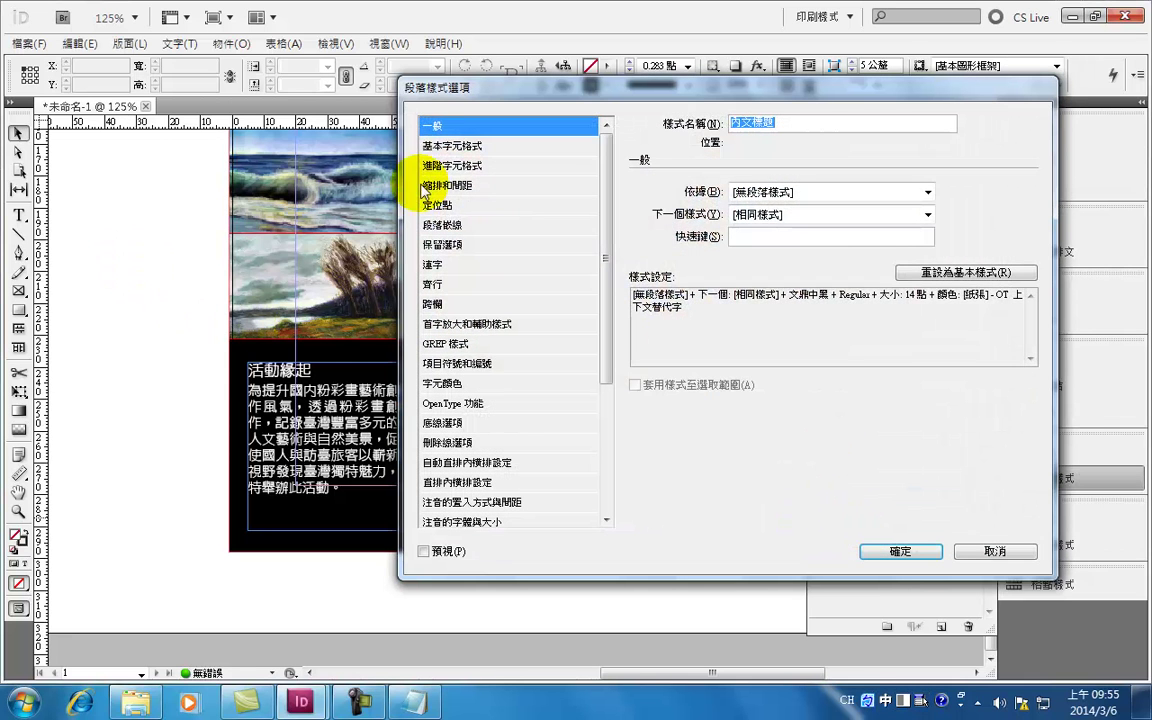
{"action": "left_click", "coordinate": [452, 146]}
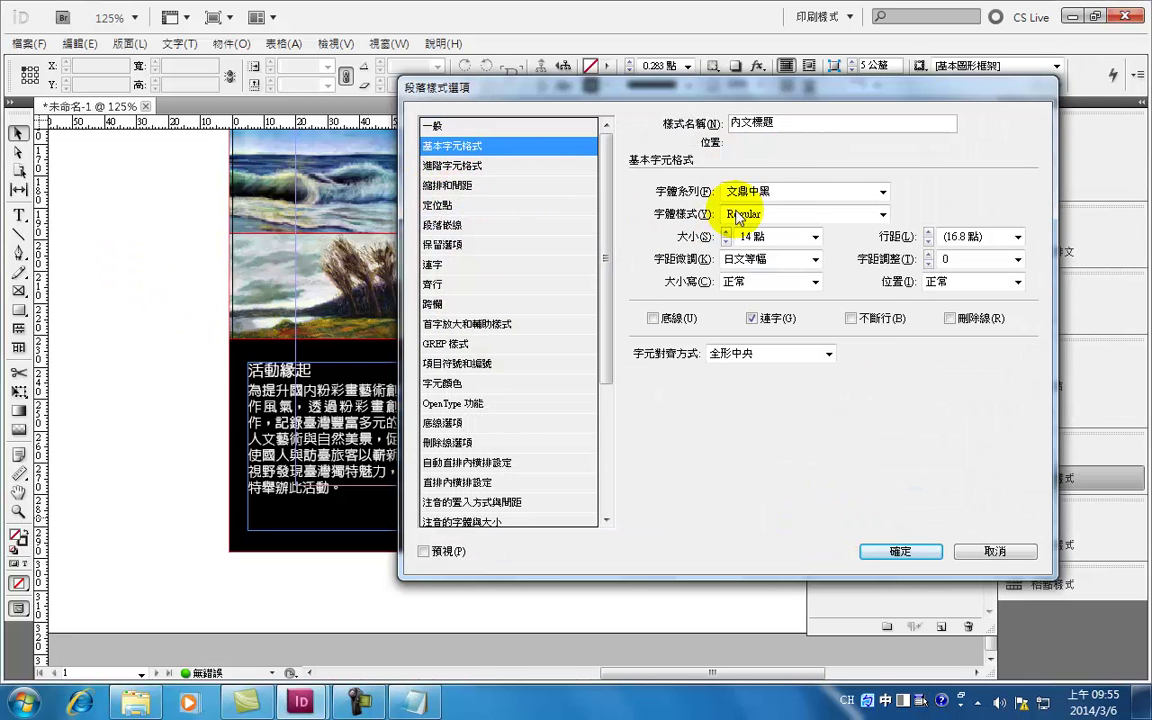
{"action": "left_click", "coordinate": [883, 191]}
{"action": "scroll", "coordinate": [889, 250], "scroll_direction": "down", "scroll_amount": 1}
{"action": "left_click_drag", "start_coordinate": [892, 255], "coordinate": [896, 268]}
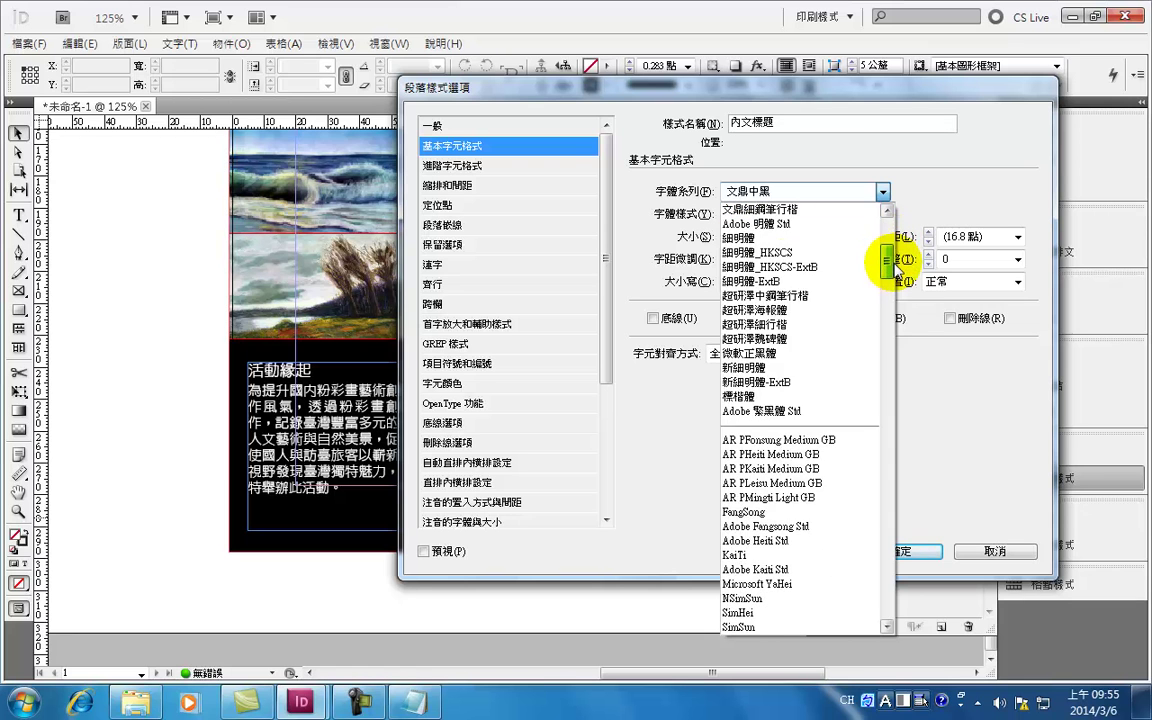
{"action": "left_click", "coordinate": [784, 411]}
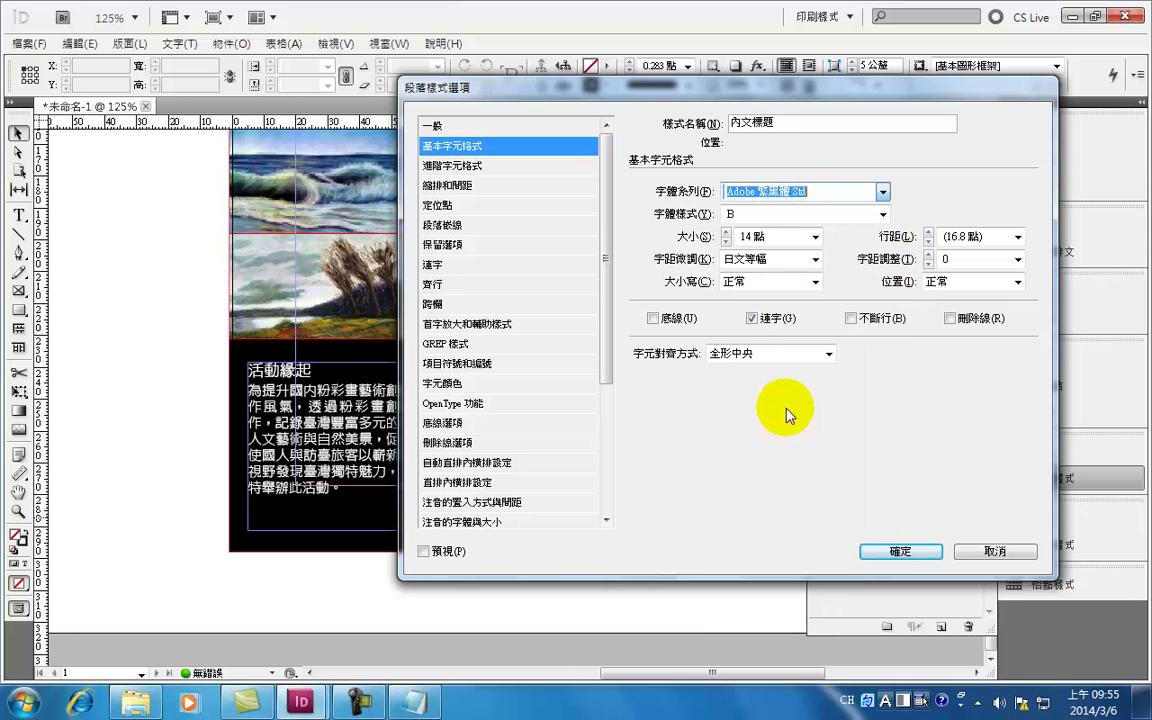
{"action": "left_click", "coordinate": [913, 550]}
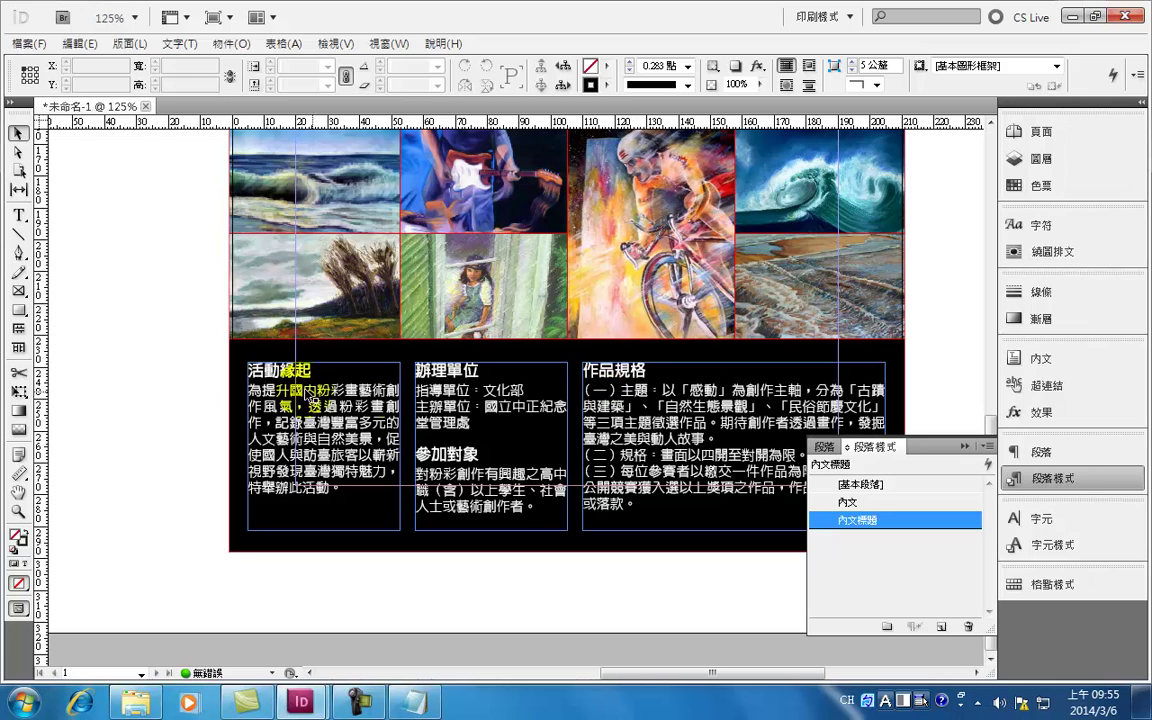
Set the 內文 paragraph style's leading to 18 點.
{"action": "left_click", "coordinate": [846, 501]}
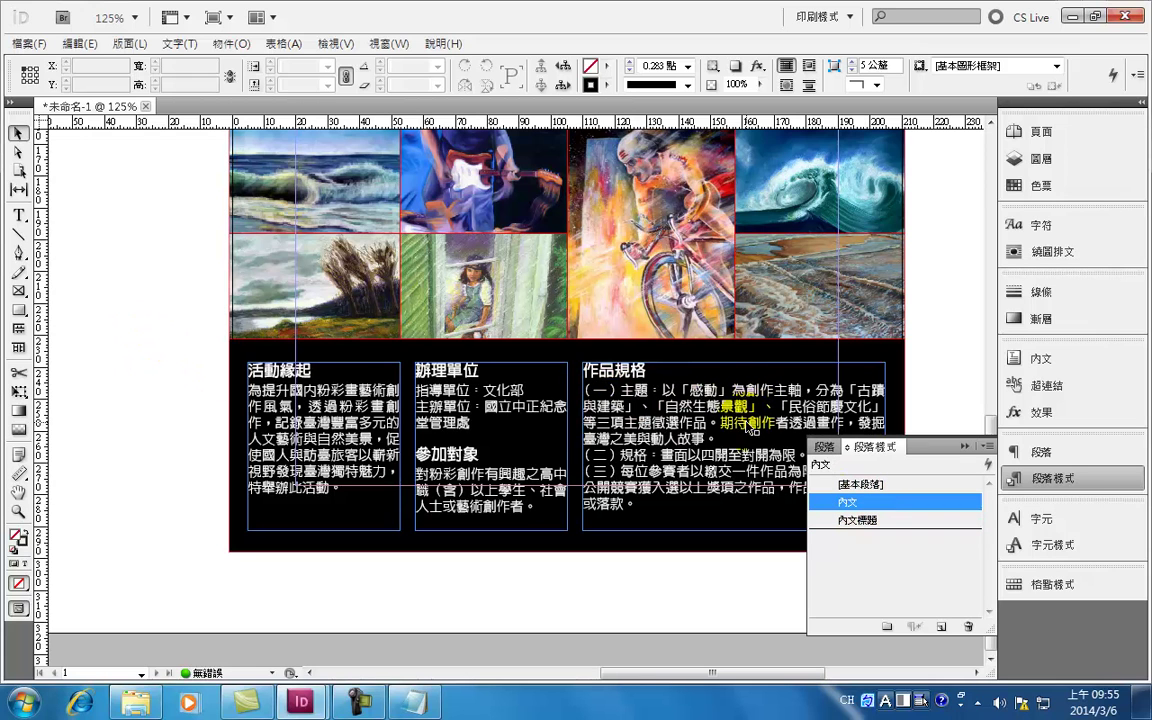
{"action": "left_click", "coordinate": [860, 503]}
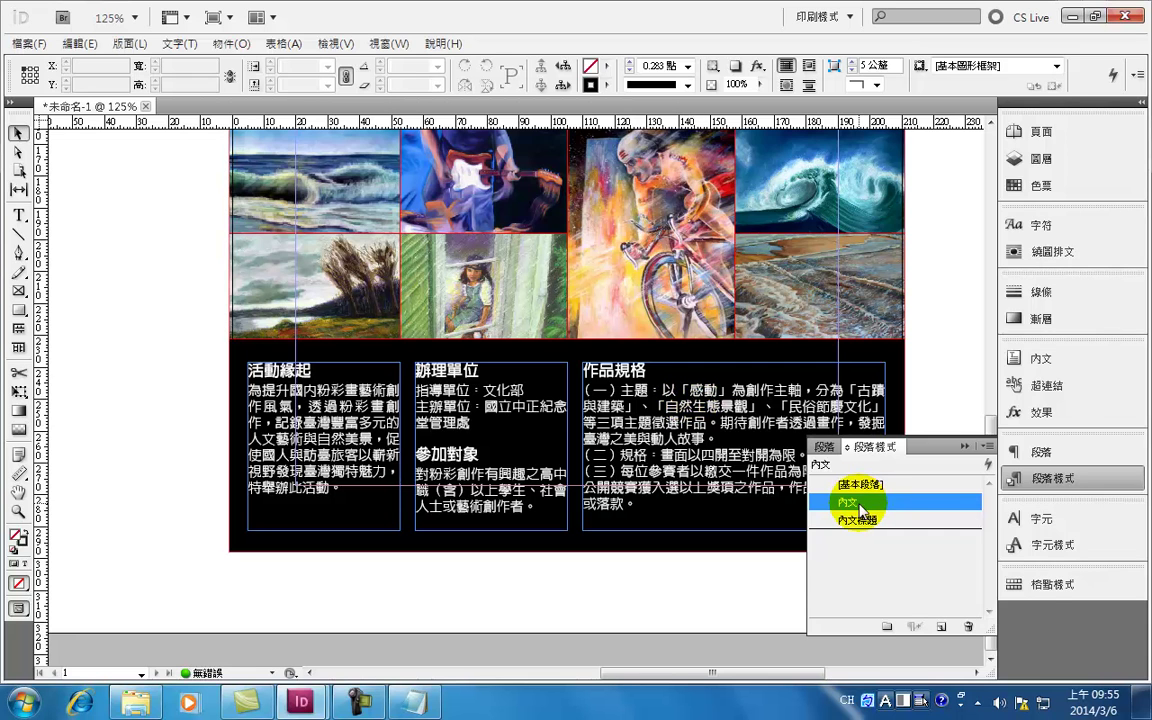
{"action": "double_click", "coordinate": [860, 507]}
{"action": "left_click", "coordinate": [465, 150]}
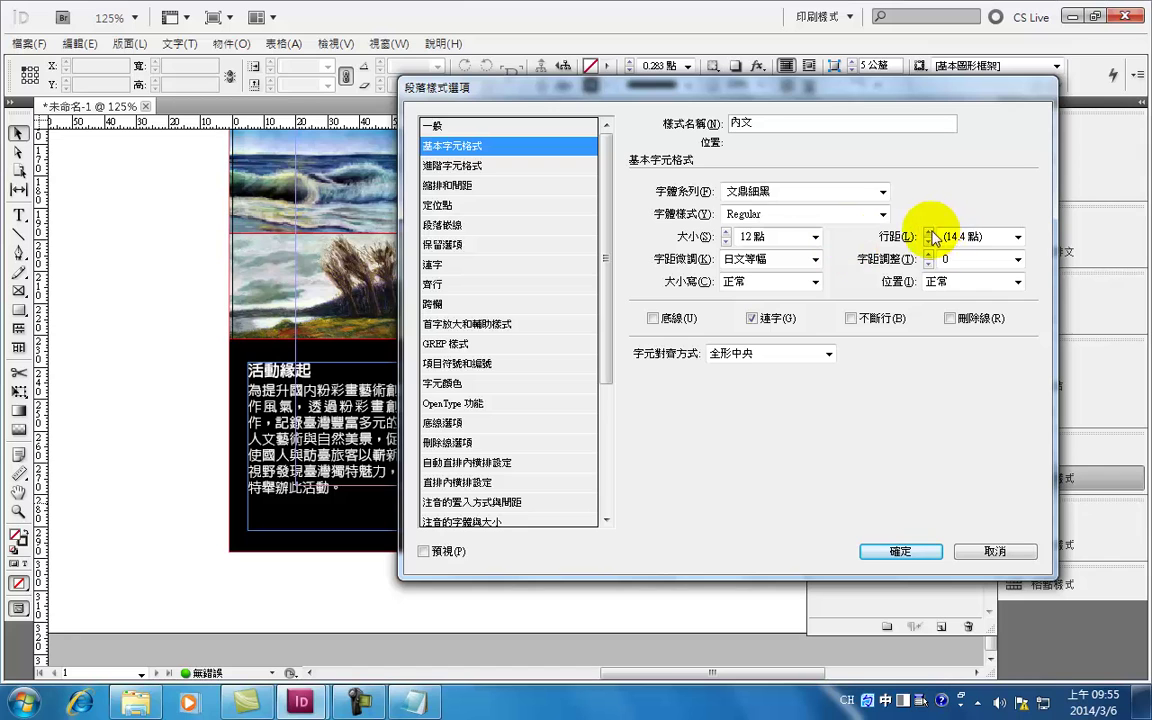
{"action": "left_click", "coordinate": [1018, 237]}
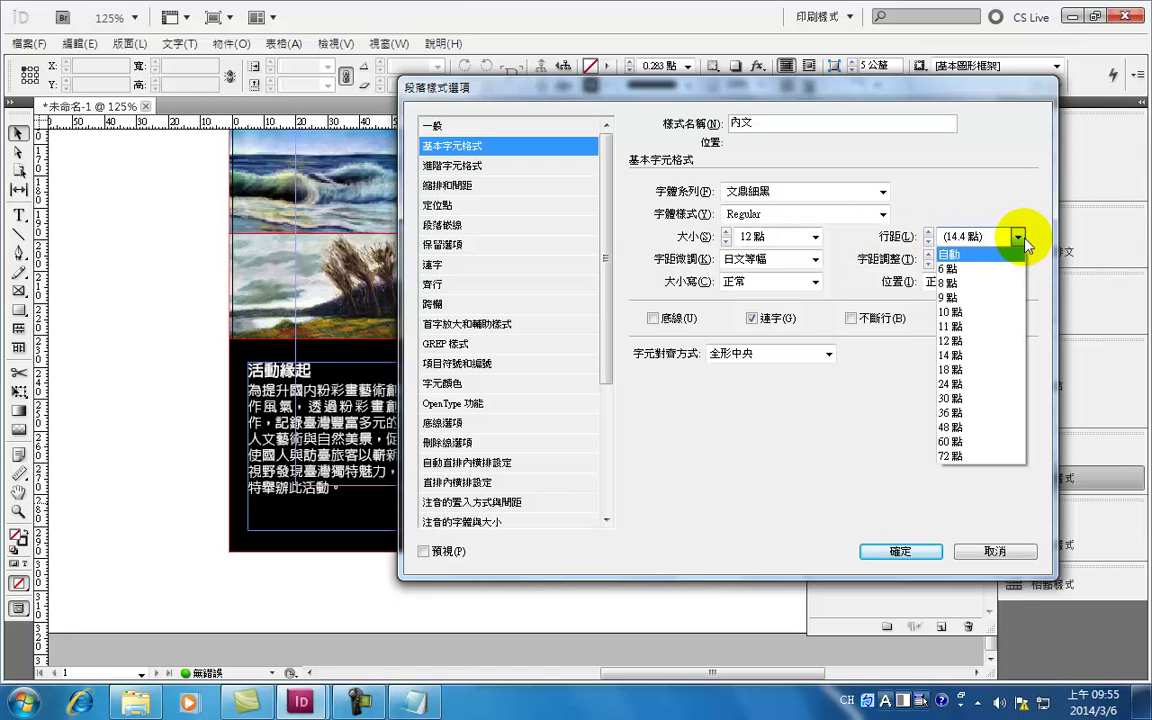
{"action": "left_click", "coordinate": [968, 370]}
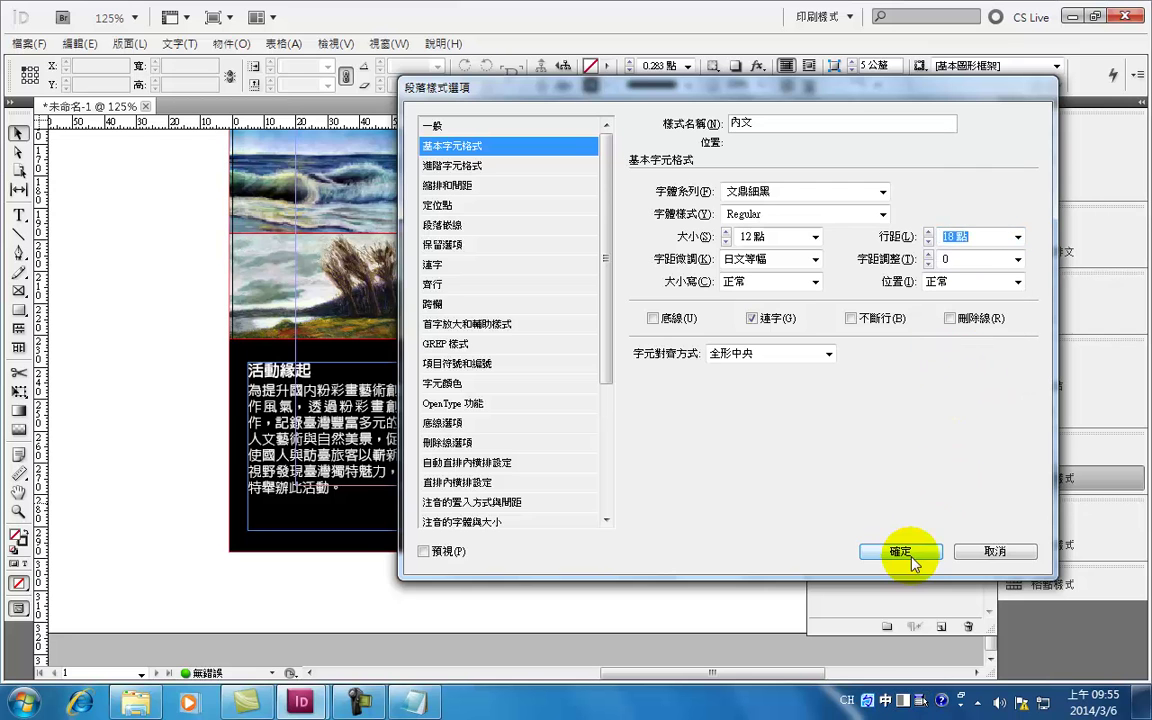
{"action": "left_click", "coordinate": [908, 553]}
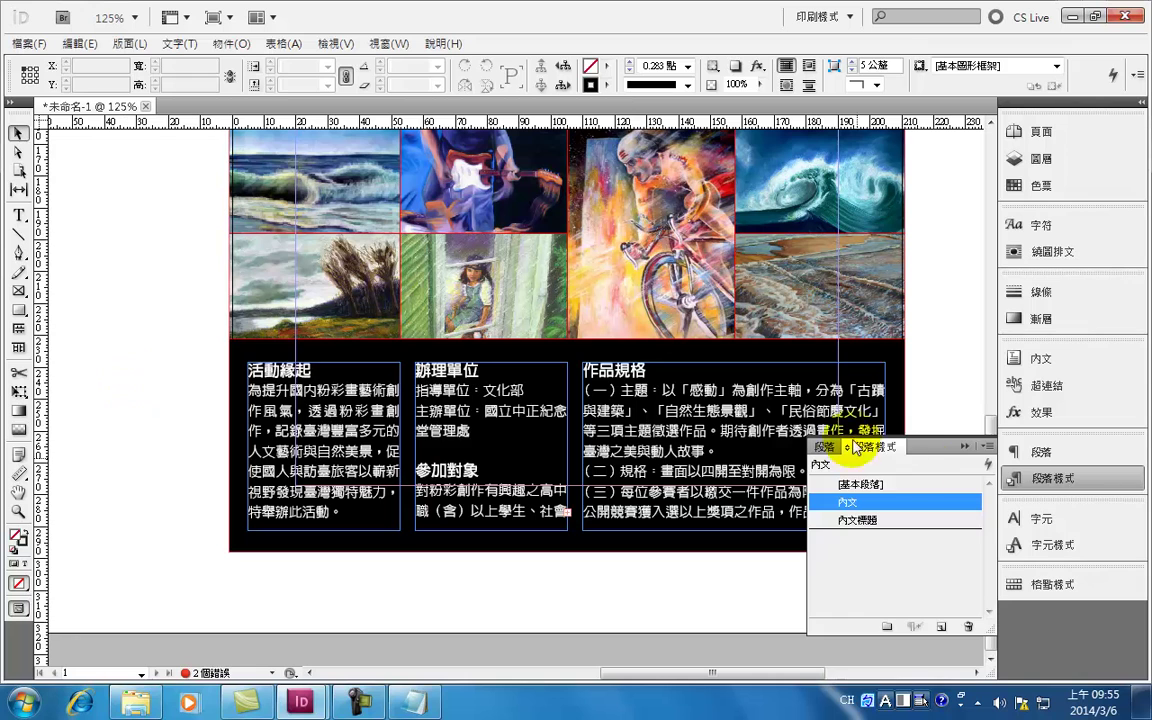
Review the poster layout and the source wording in the Notepad file 台灣粉讚.txt, then return to InDesign.
{"action": "left_click", "coordinate": [965, 447]}
{"action": "left_click_drag", "start_coordinate": [733, 326], "coordinate": [665, 421]}
{"action": "key", "text": "ctrl+minus"}
{"action": "key", "text": "ctrl+minus"}
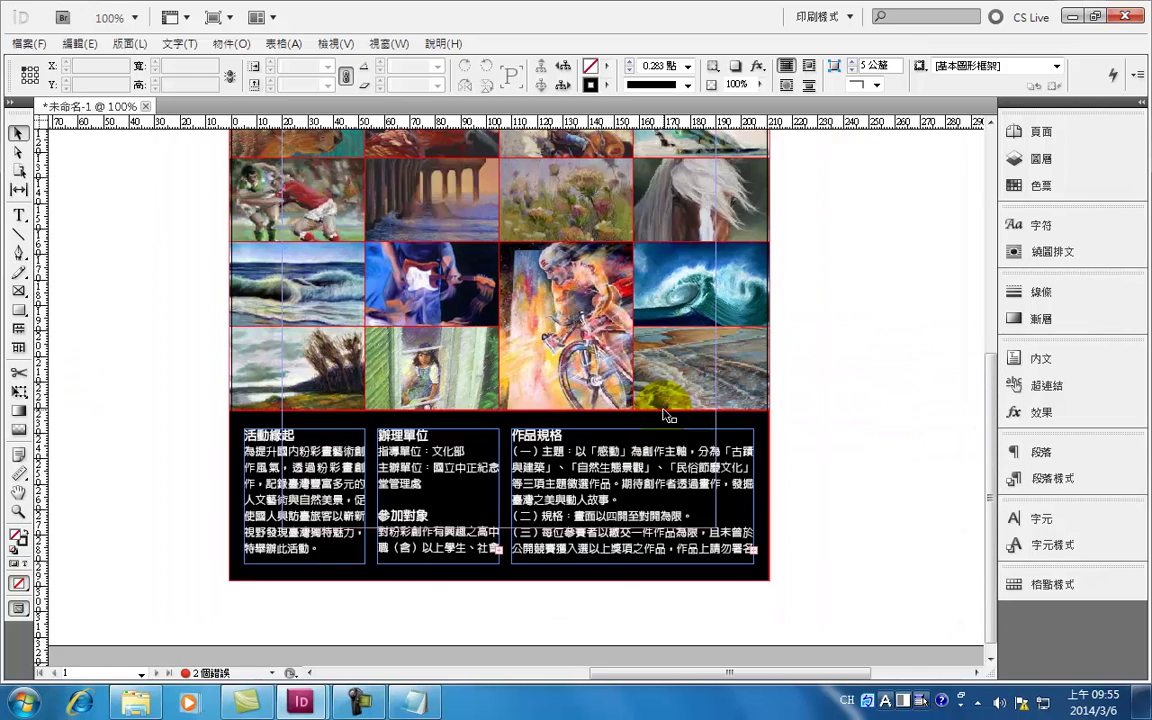
{"action": "left_click_drag", "start_coordinate": [784, 326], "coordinate": [841, 399]}
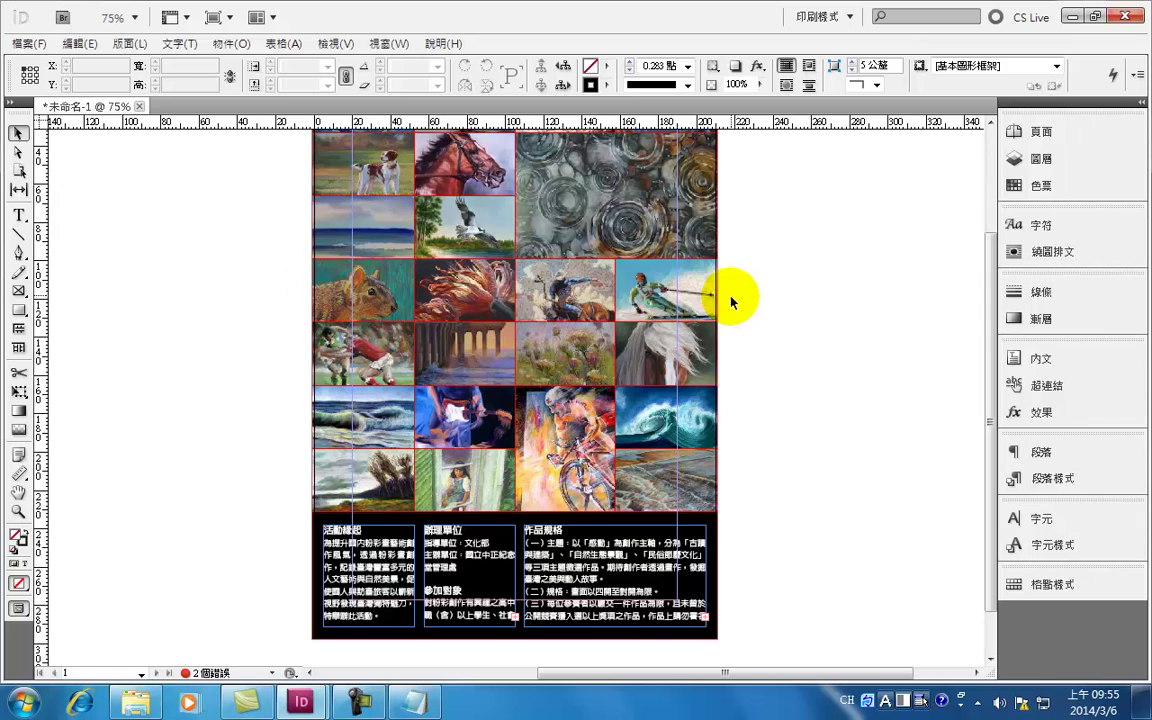
{"action": "left_click", "coordinate": [413, 701]}
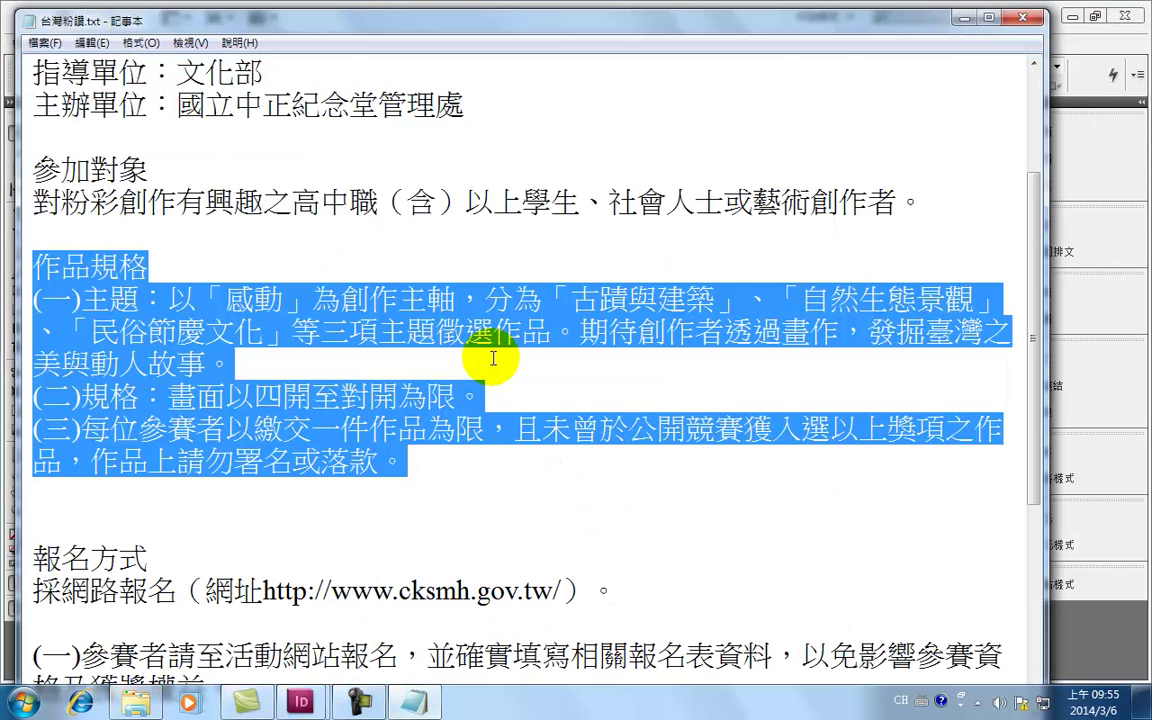
{"action": "left_click", "coordinate": [961, 20]}
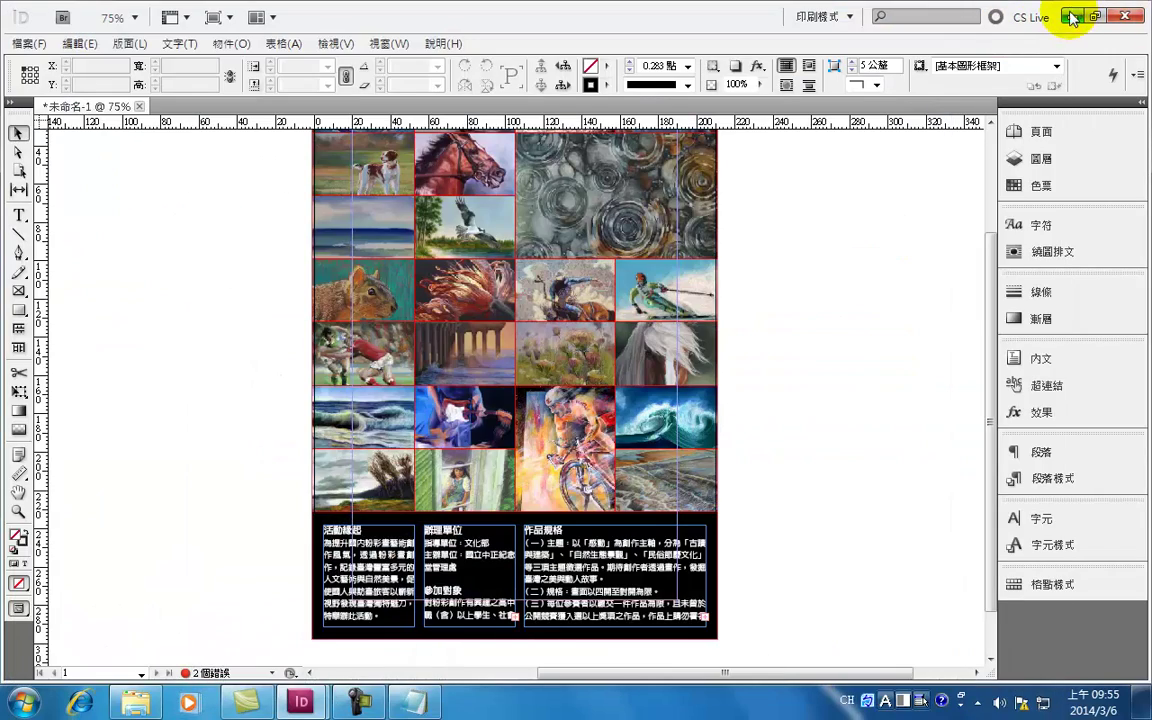
{"action": "left_click", "coordinate": [415, 703]}
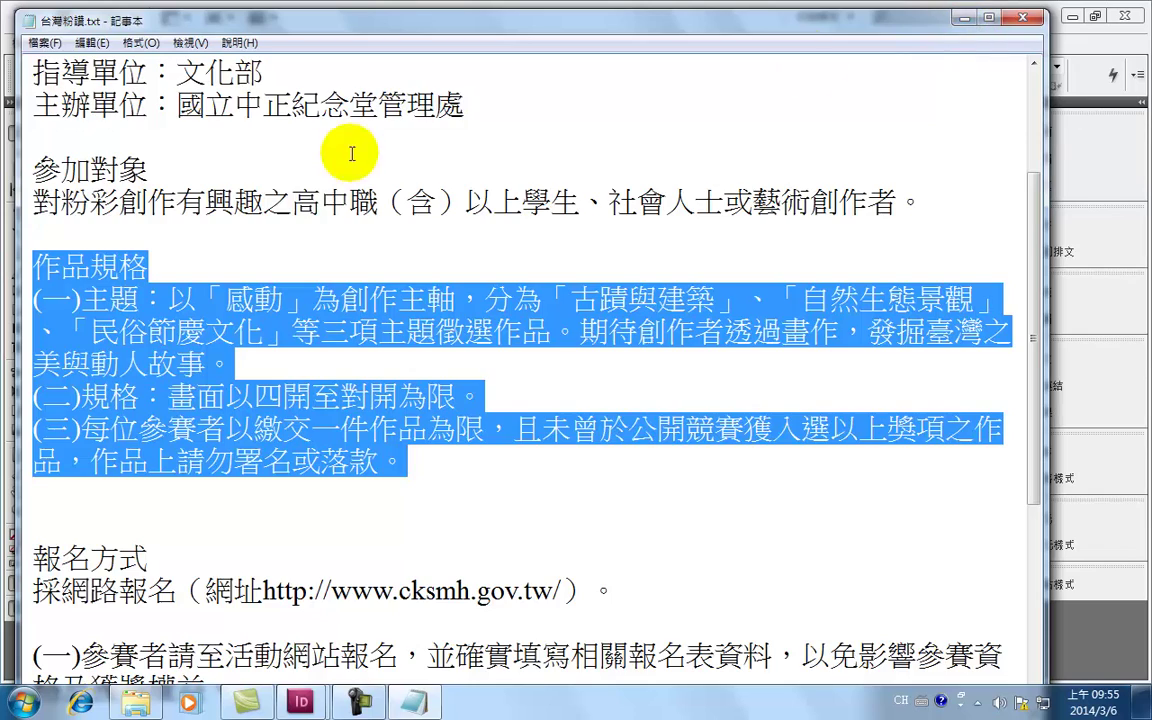
{"action": "scroll", "coordinate": [406, 329], "scroll_direction": "up", "scroll_amount": 2}
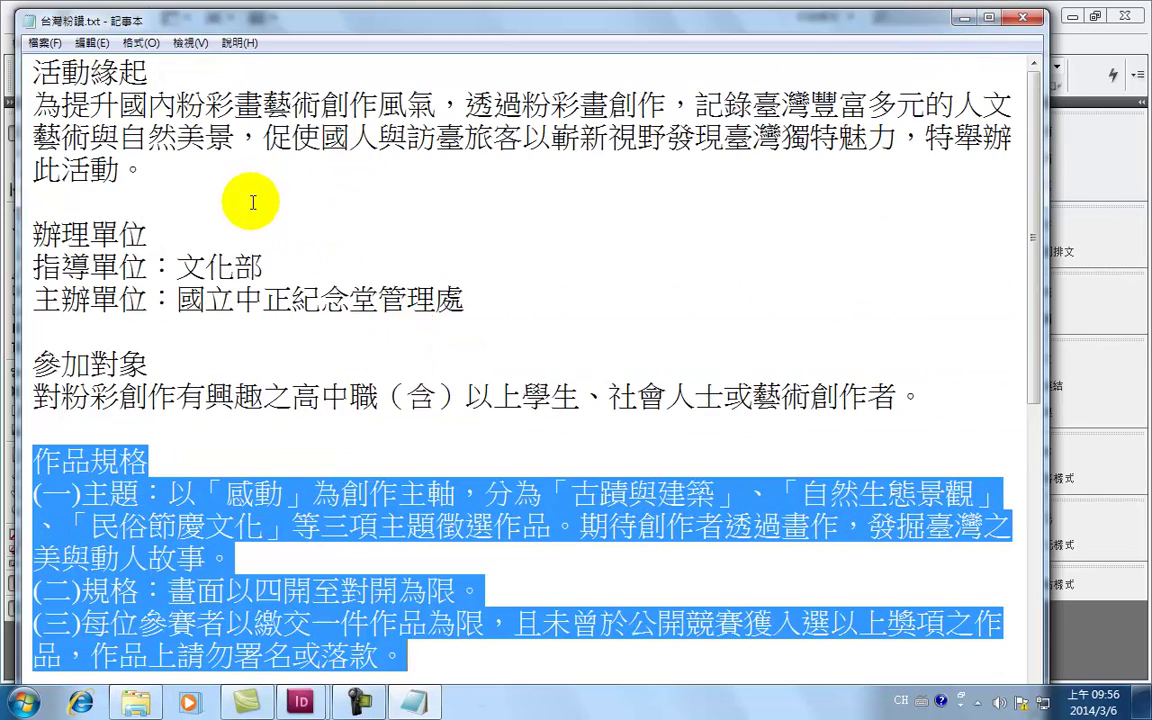
{"action": "left_click", "coordinate": [963, 18]}
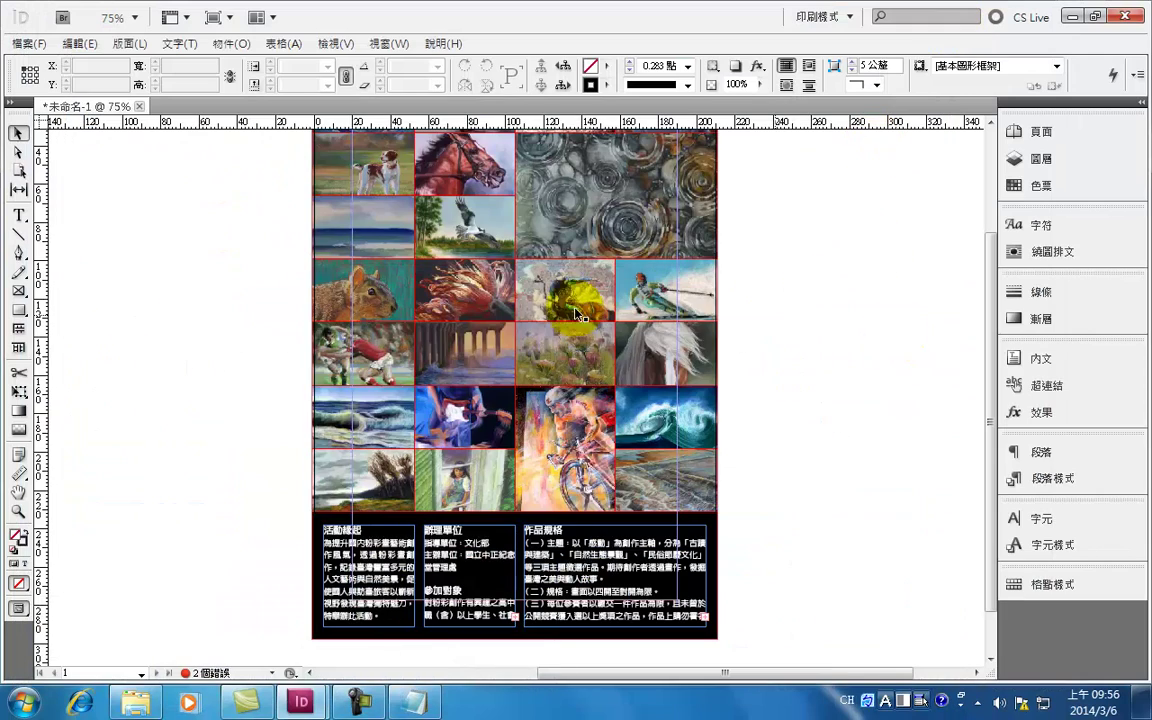
Add a text frame on the pasteboard beside the page with the title 台灣粉讚 and color its text [黑色].
{"action": "left_click", "coordinate": [19, 216]}
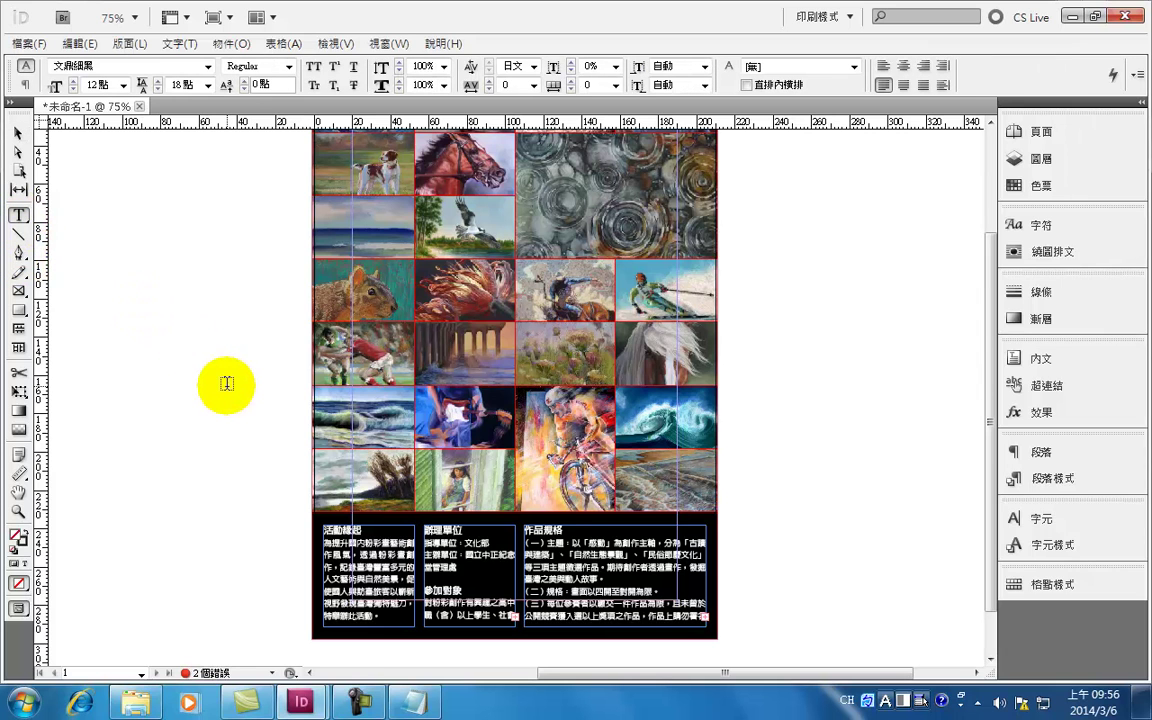
{"action": "left_click_drag", "start_coordinate": [121, 283], "coordinate": [280, 383]}
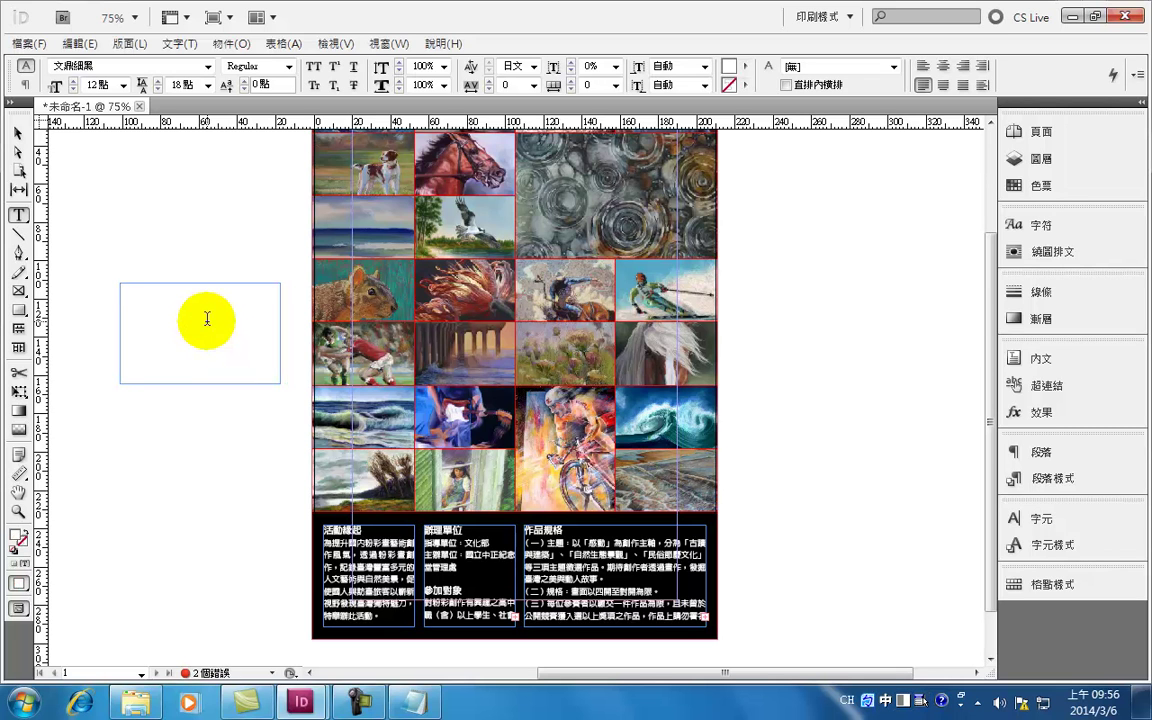
{"action": "left_click", "coordinate": [207, 318]}
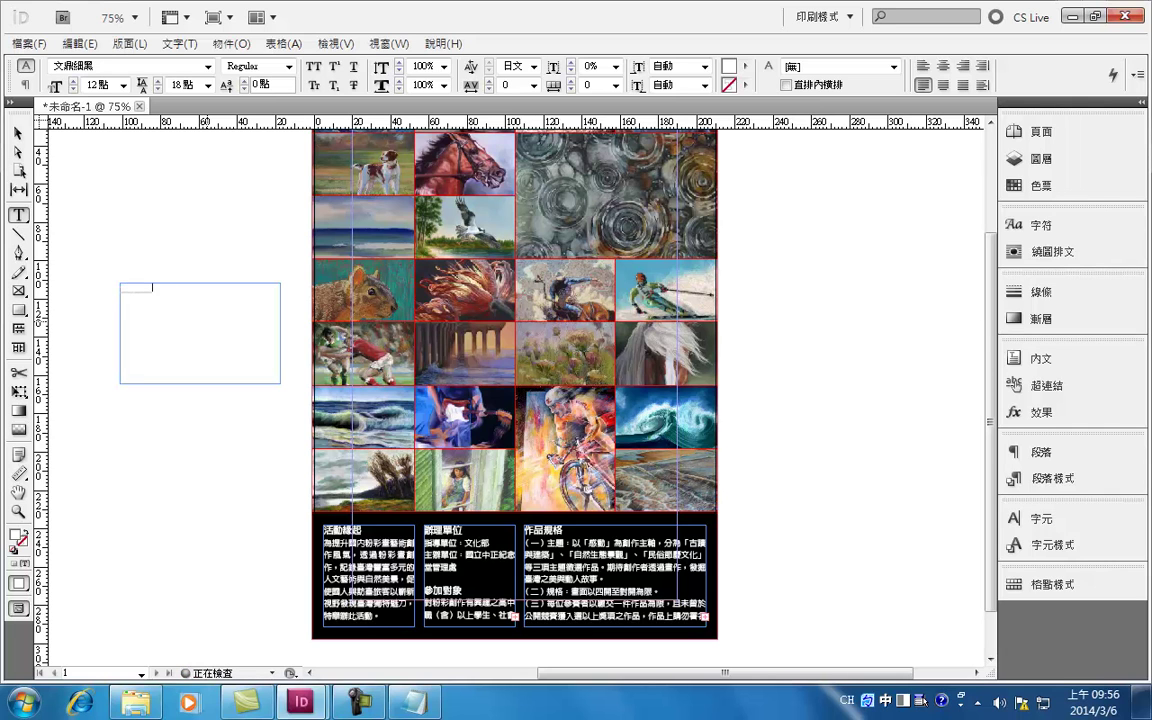
{"action": "key", "text": "ctrl+a"}
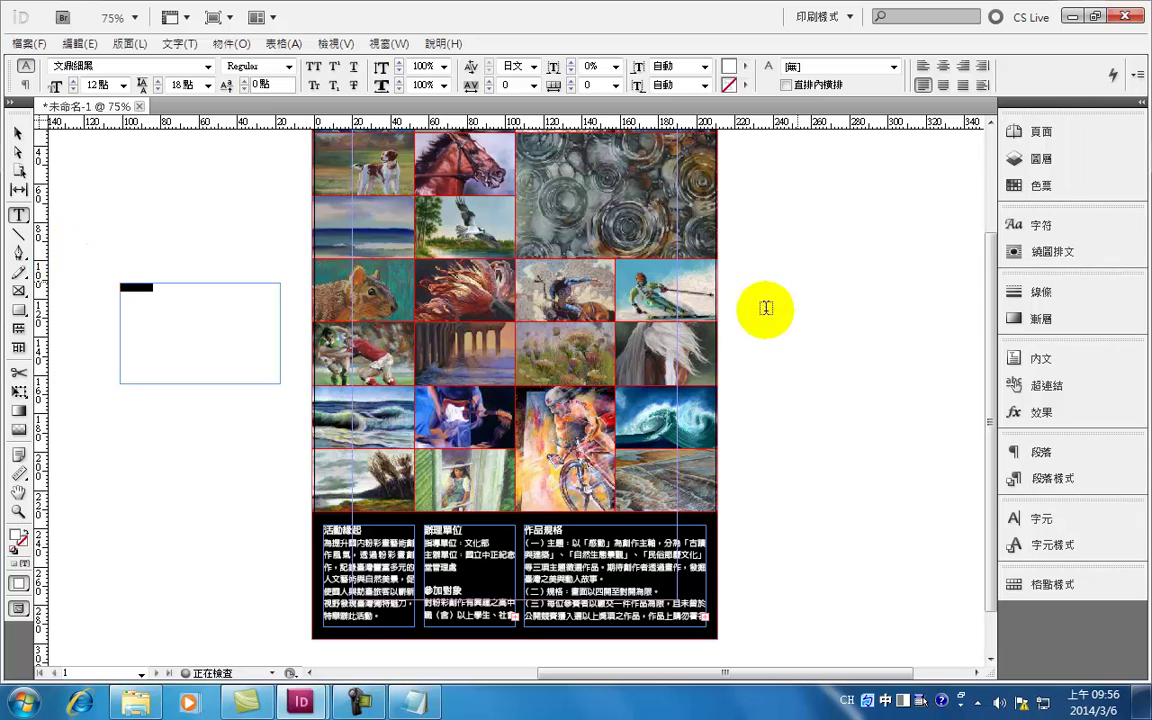
{"action": "left_click", "coordinate": [1015, 185]}
{"action": "left_click", "coordinate": [830, 203]}
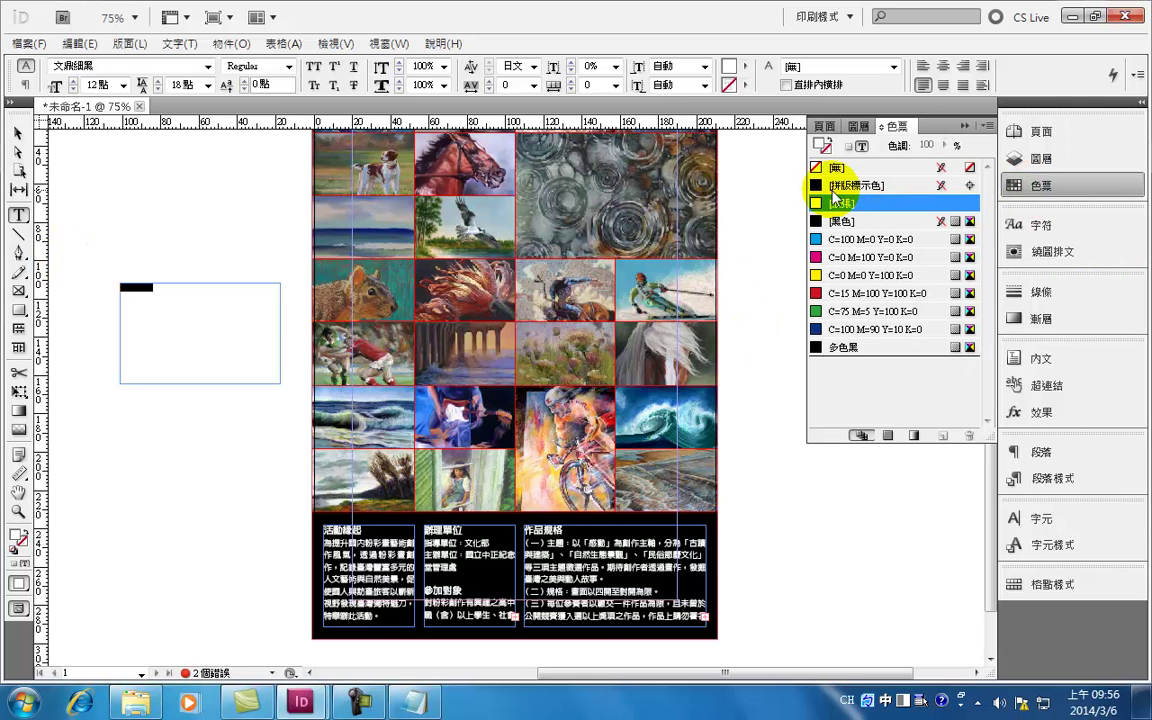
{"action": "left_click", "coordinate": [836, 222]}
Shrink the title frame to about 33 × 11.5 公釐 and retype its last character so it reads 台灣粉讚.
{"action": "left_click", "coordinate": [18, 133]}
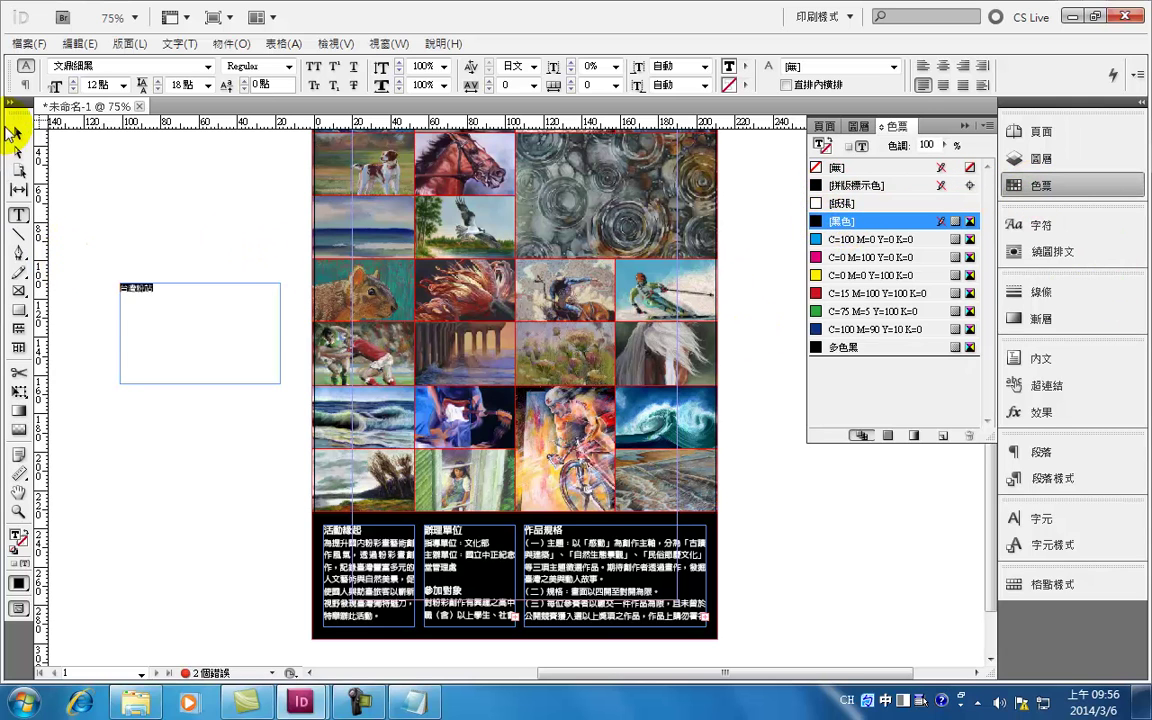
{"action": "left_click_drag", "start_coordinate": [280, 383], "coordinate": [180, 305]}
{"action": "double_click", "coordinate": [136, 287]}
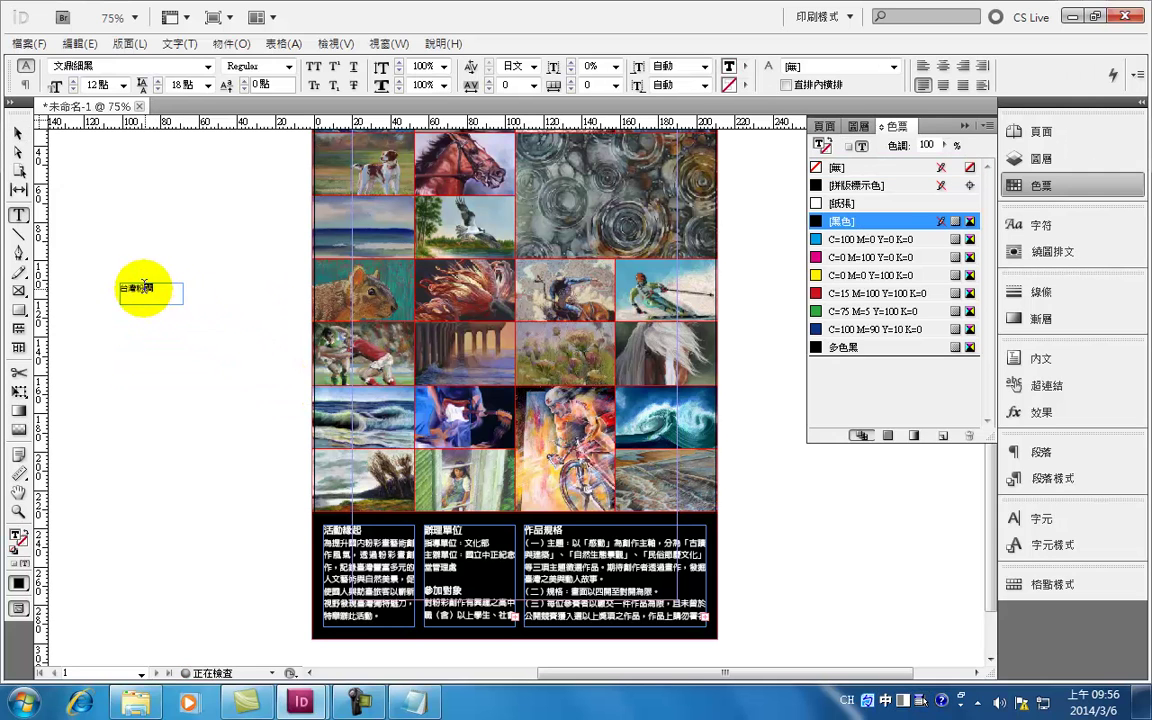
{"action": "type", "text": "ㄘㄞ"}
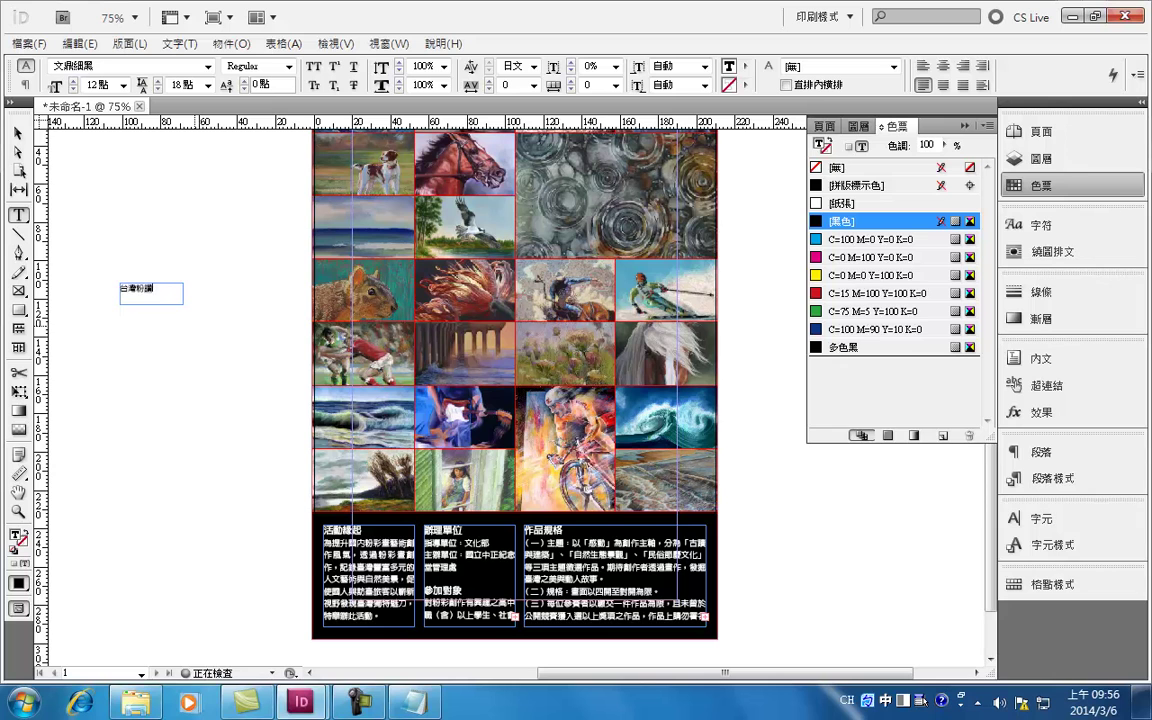
Create a paragraph style named 主標題 from the selected title frame, based on [無段落樣式].
{"action": "left_click", "coordinate": [17, 133]}
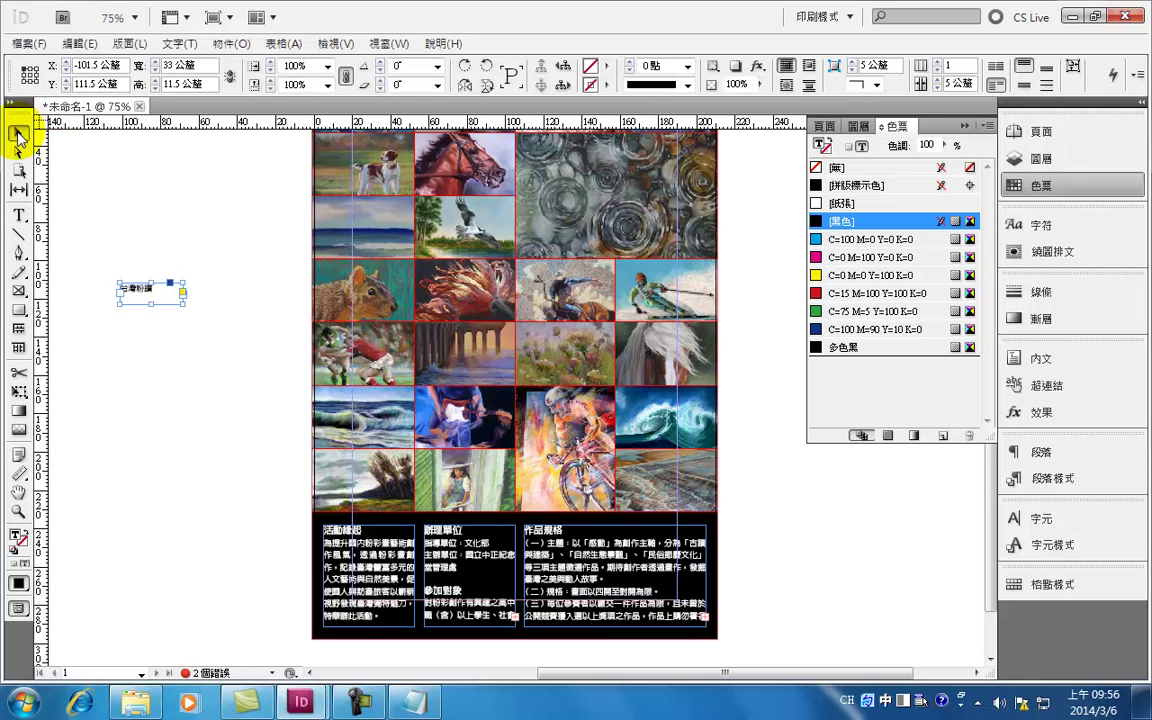
{"action": "left_click", "coordinate": [1066, 482]}
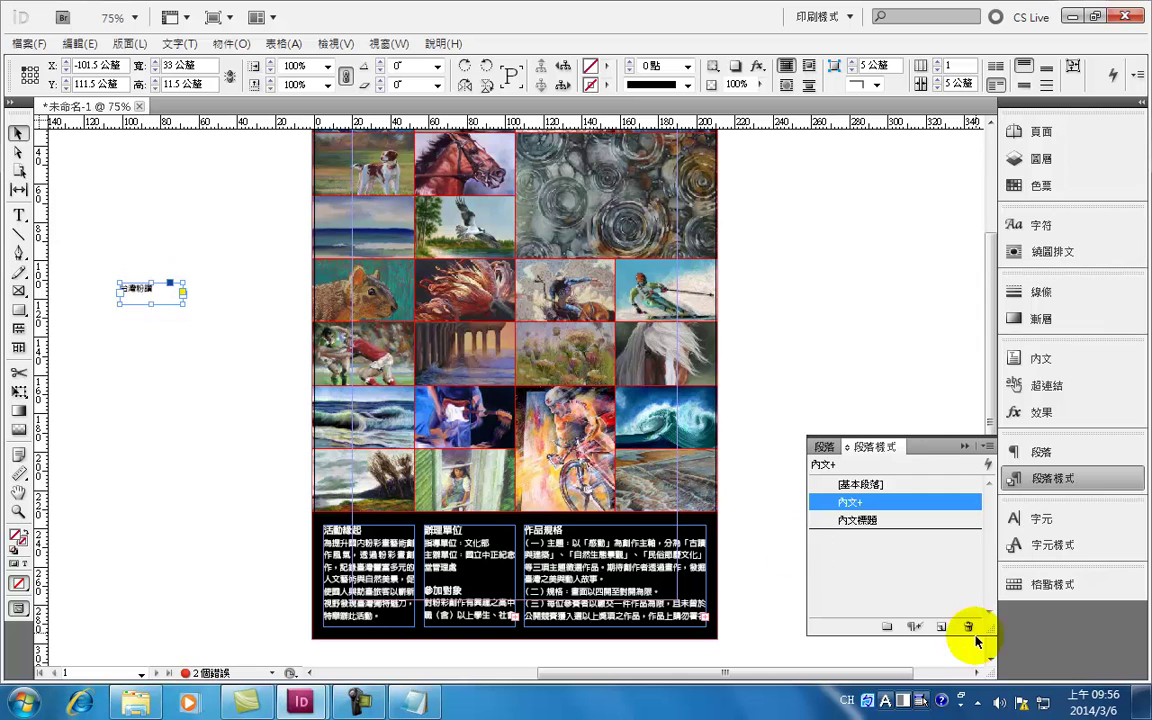
{"action": "left_click", "coordinate": [941, 626]}
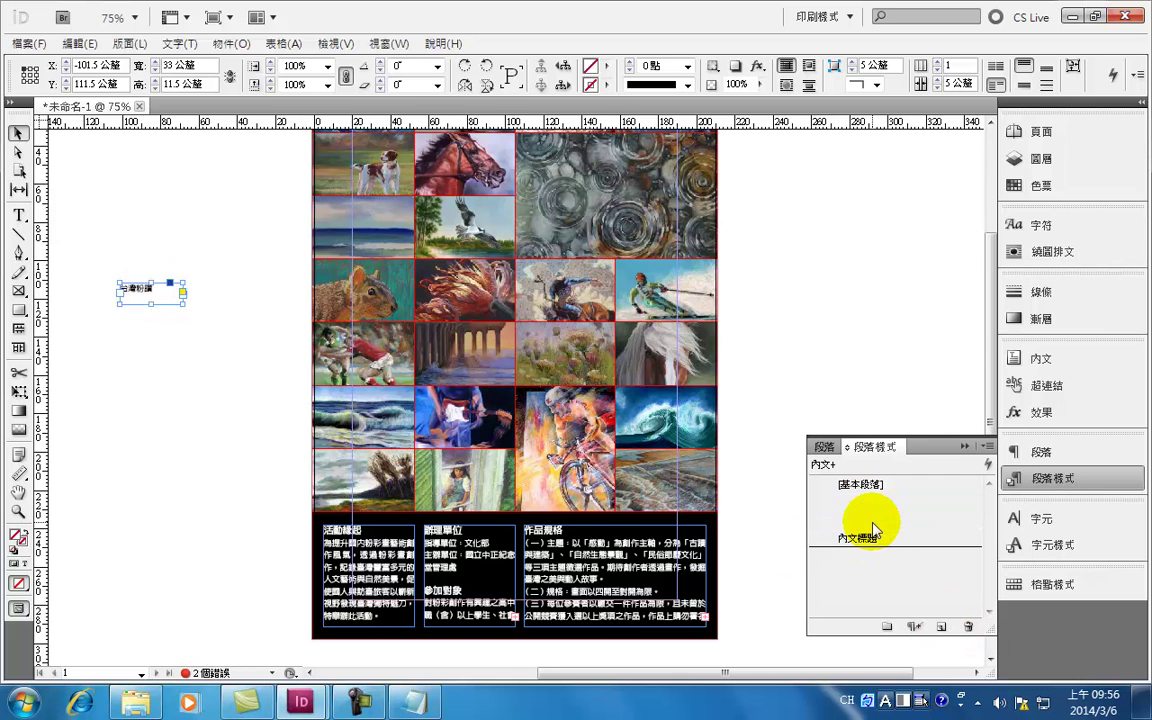
{"action": "double_click", "coordinate": [889, 520]}
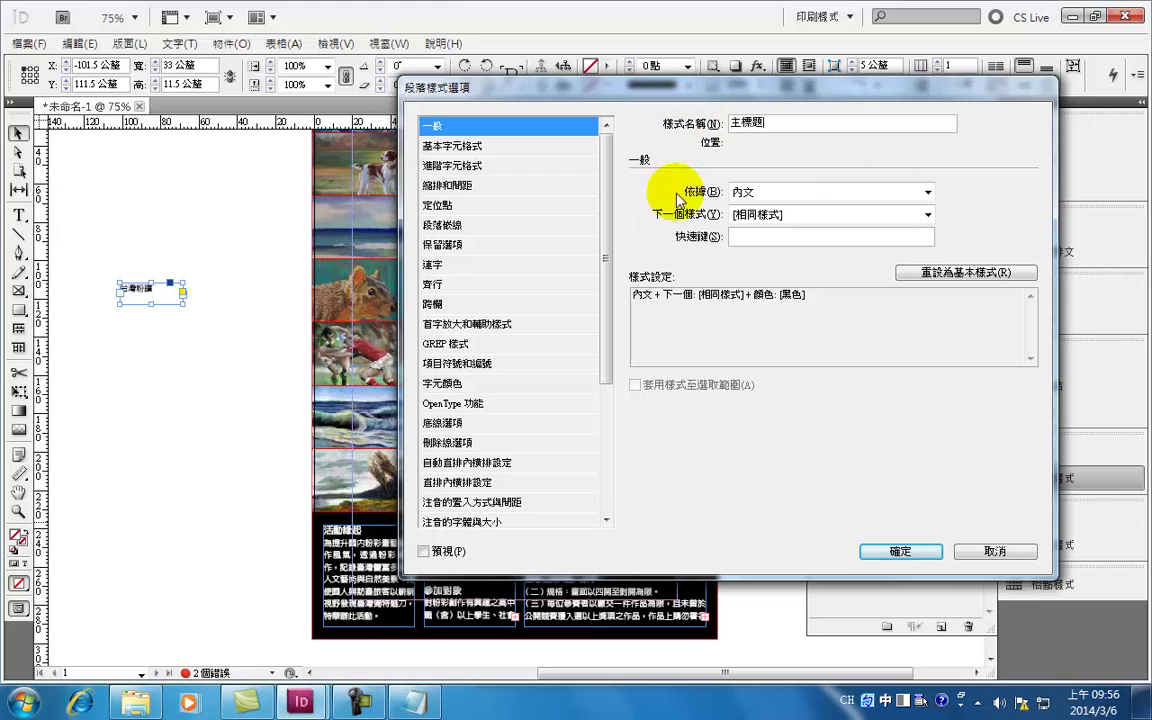
{"action": "left_click", "coordinate": [784, 192]}
{"action": "left_click", "coordinate": [761, 207]}
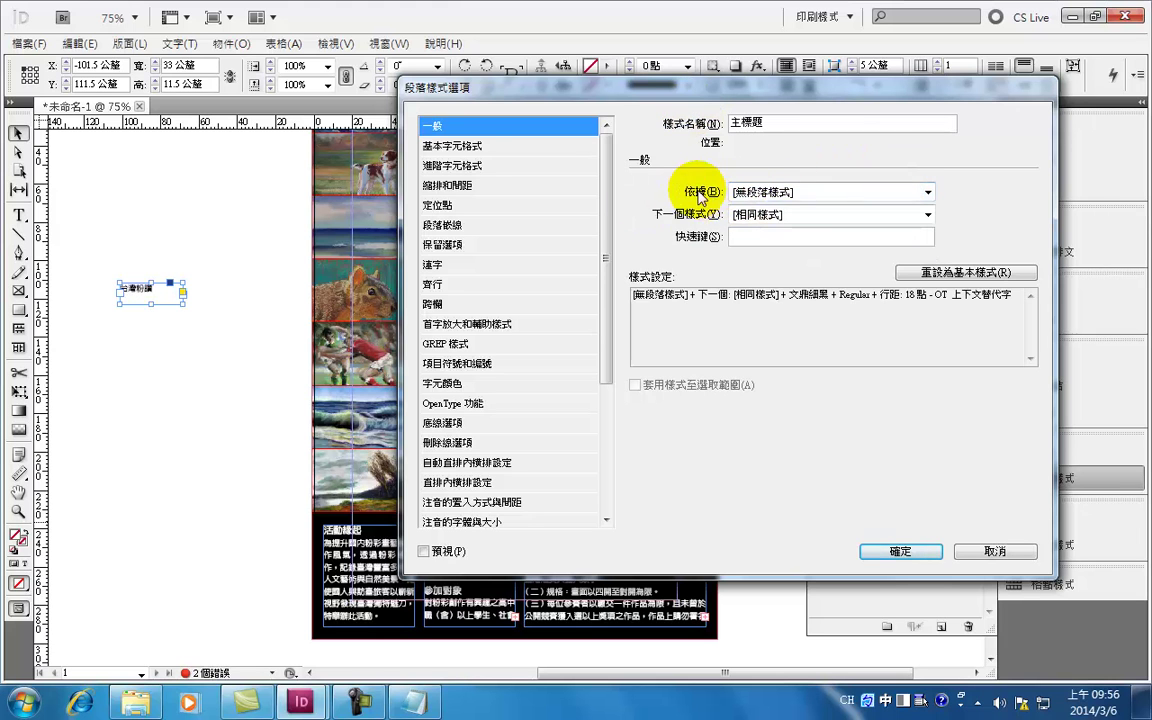
Set the 主標題 style's font to Adobe 繁黑體 Std at 36 點 and enlarge the title frame to about 98 × 41 公釐.
{"action": "left_click", "coordinate": [432, 146]}
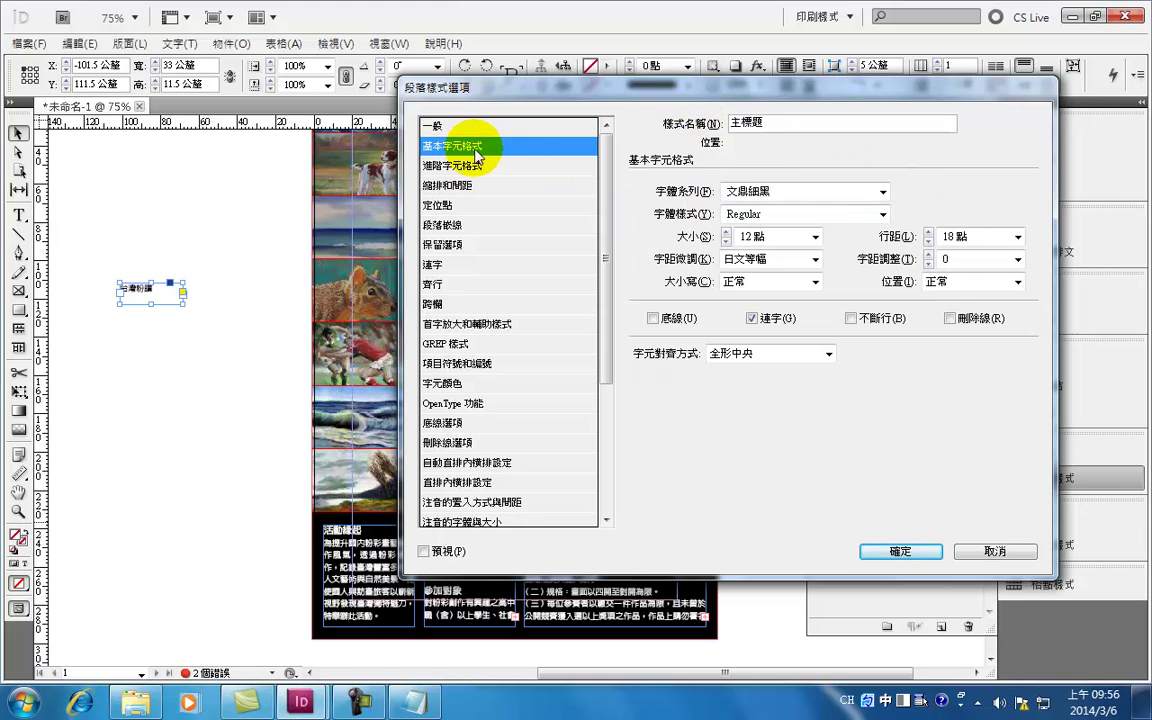
{"action": "left_click", "coordinate": [883, 191]}
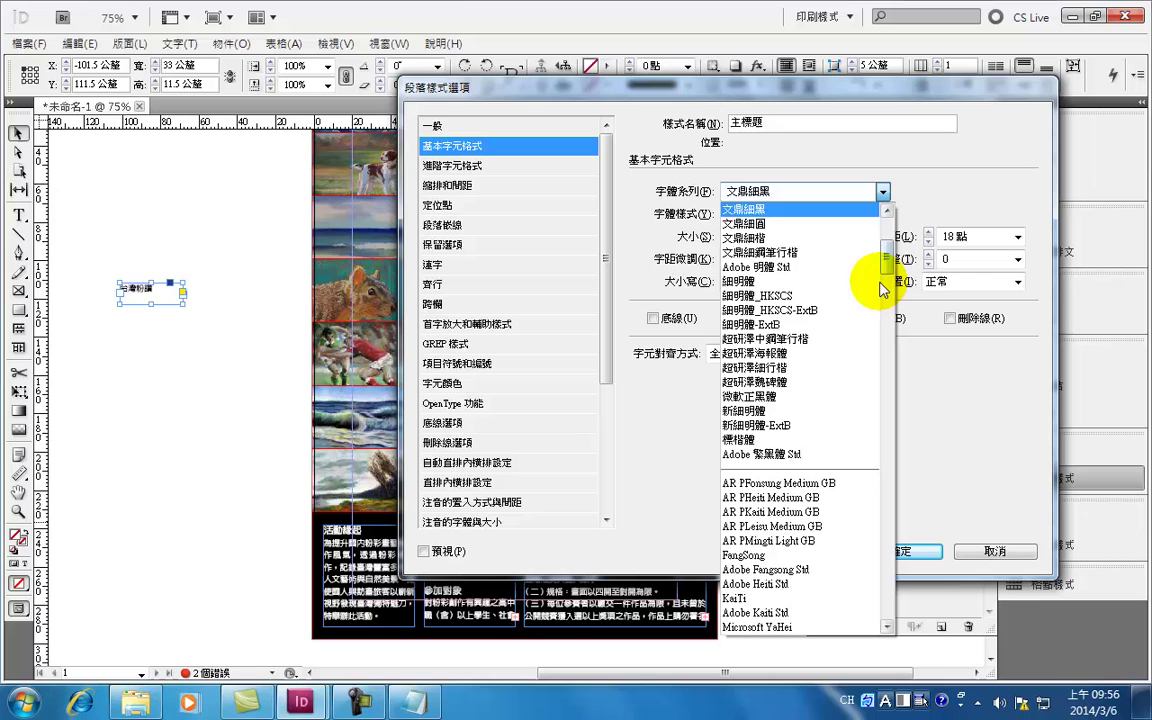
{"action": "left_click", "coordinate": [797, 455]}
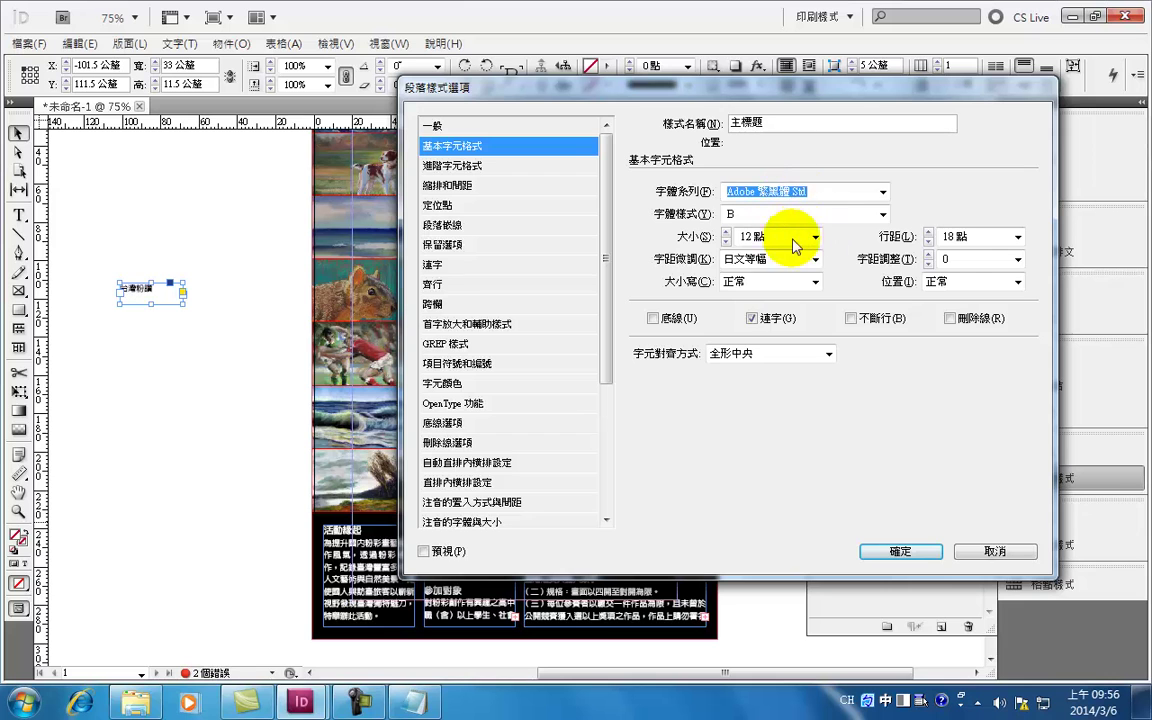
{"action": "left_click", "coordinate": [816, 237]}
{"action": "left_click", "coordinate": [787, 399]}
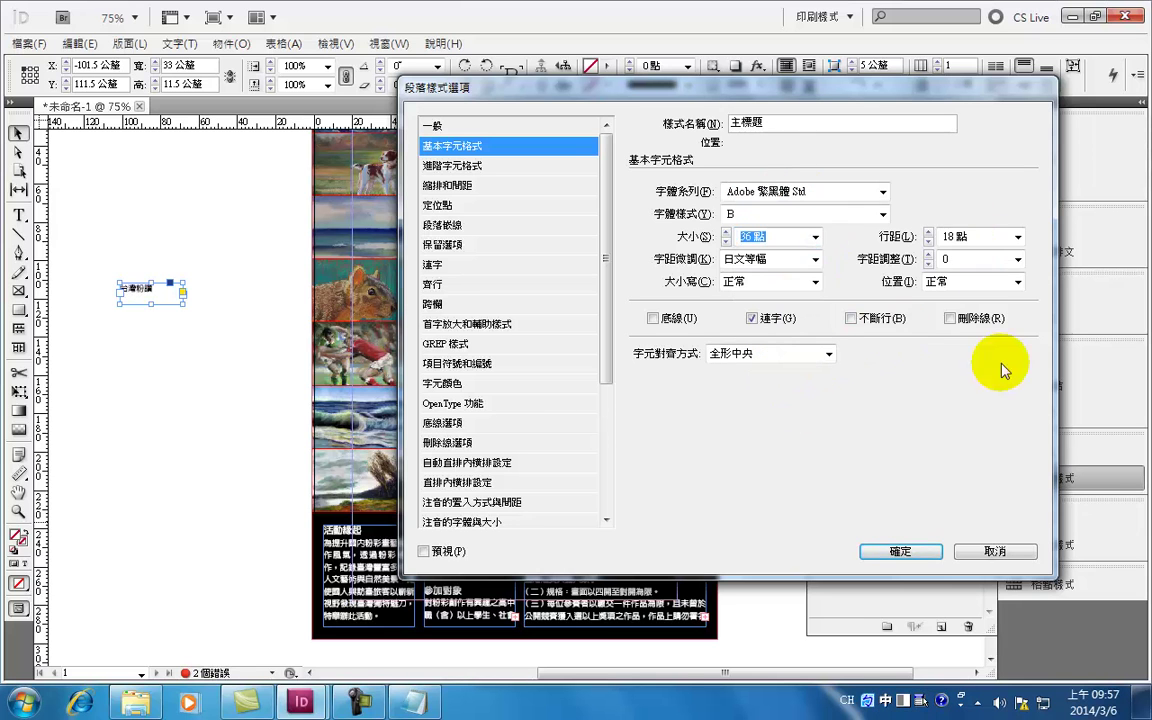
{"action": "left_click", "coordinate": [900, 551]}
{"action": "left_click_drag", "start_coordinate": [178, 308], "coordinate": [242, 337]}
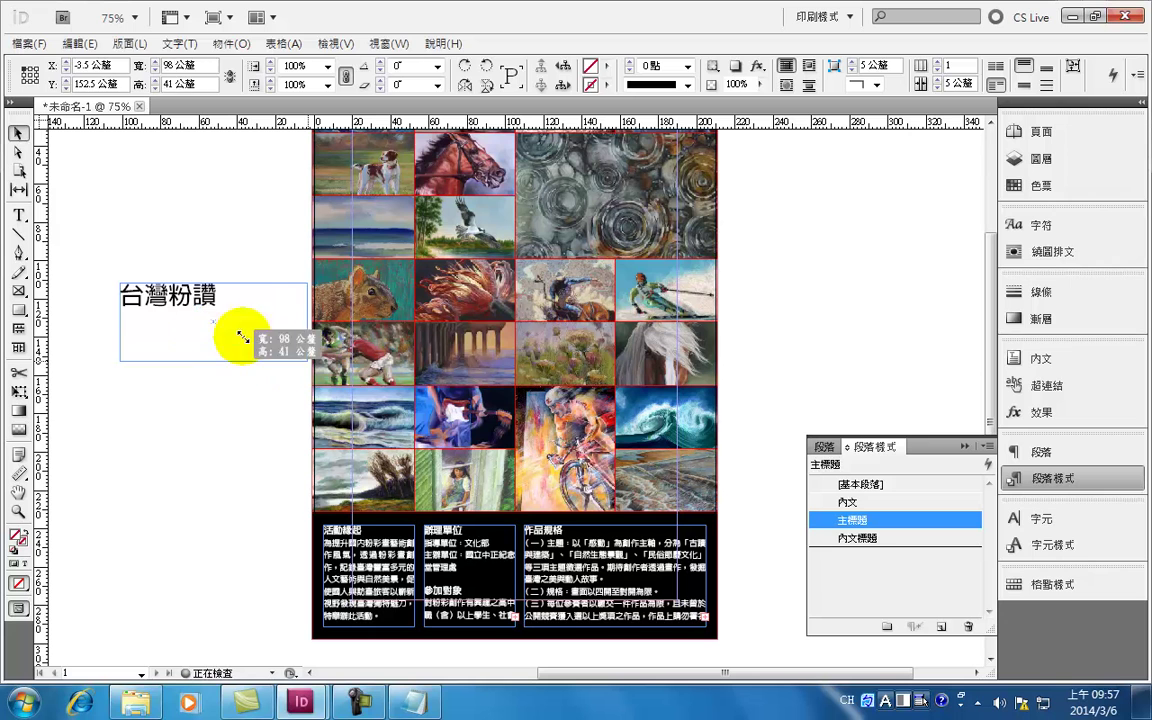
Raise the 主標題 paragraph style's font size to 72 點.
{"action": "double_click", "coordinate": [210, 297]}
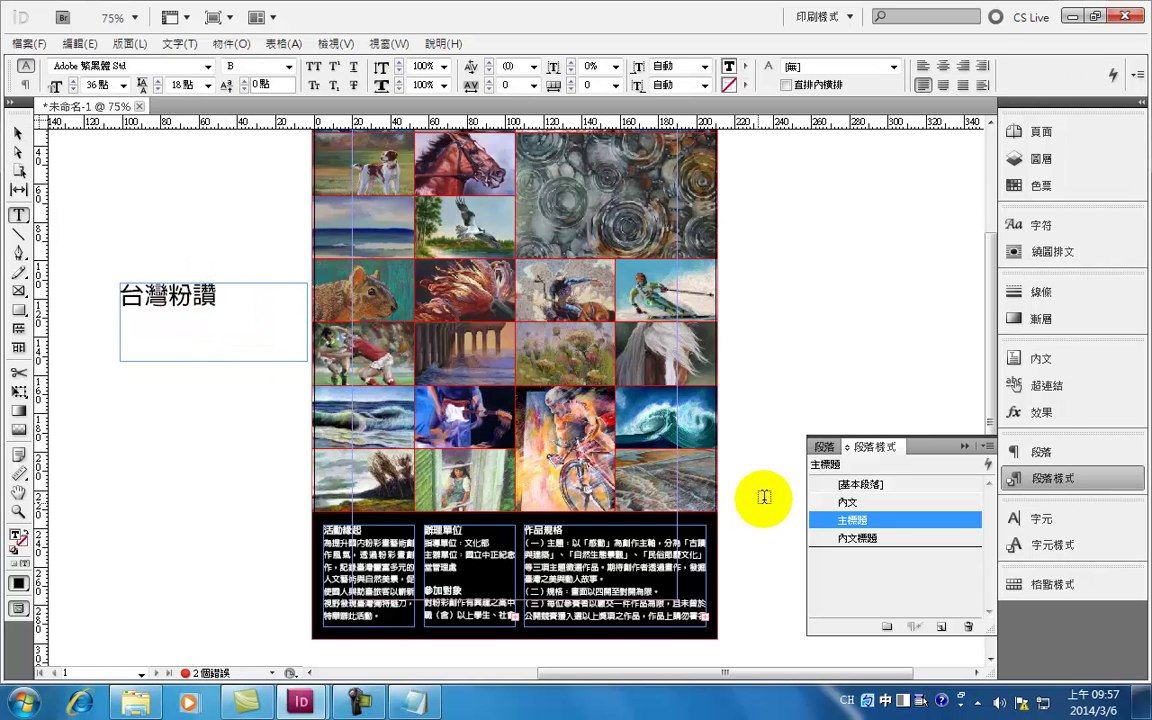
{"action": "double_click", "coordinate": [850, 520]}
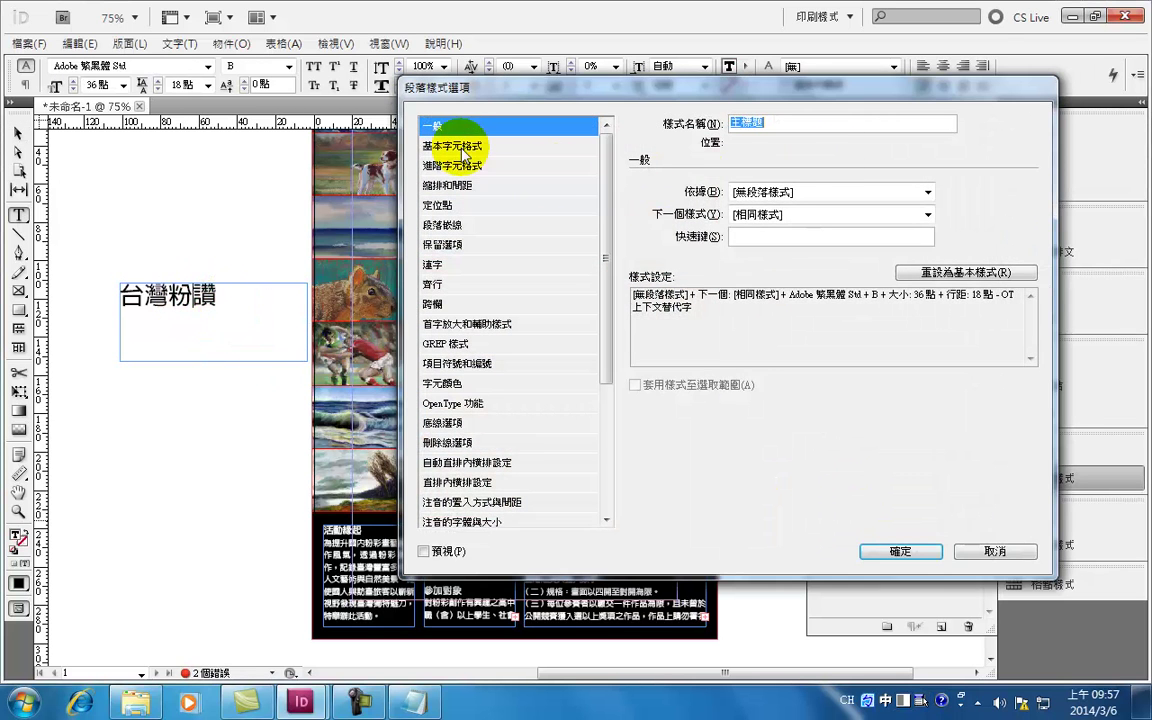
{"action": "left_click", "coordinate": [540, 146]}
{"action": "left_click", "coordinate": [817, 237]}
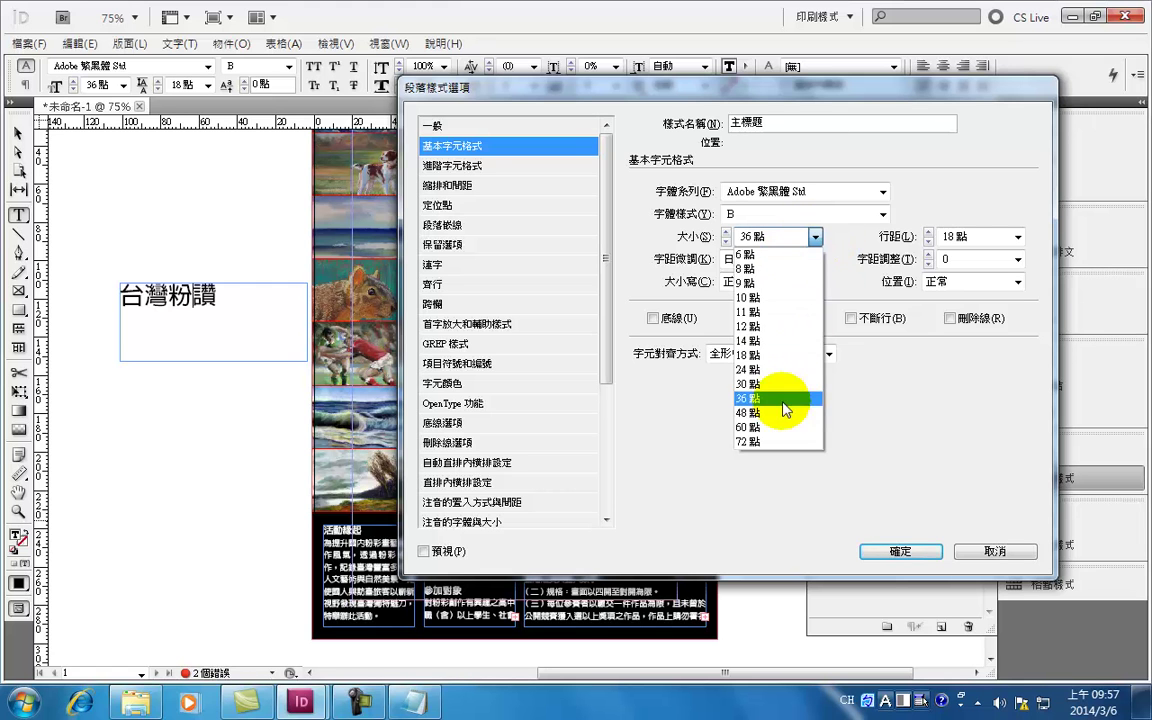
{"action": "left_click", "coordinate": [770, 410]}
{"action": "left_click", "coordinate": [900, 550]}
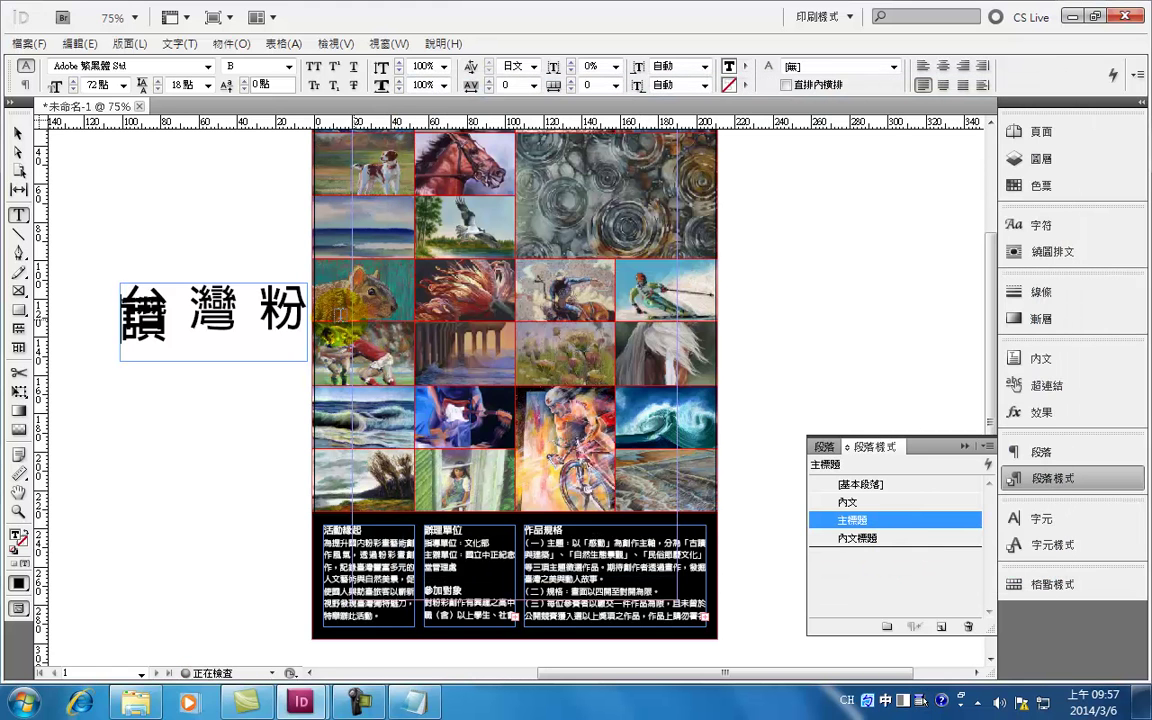
Resize the title frame to about 106.5 × 31 公釐 and move it onto the middle of the poster's picture grid.
{"action": "left_click", "coordinate": [18, 133]}
{"action": "left_click_drag", "start_coordinate": [306, 360], "coordinate": [323, 341]}
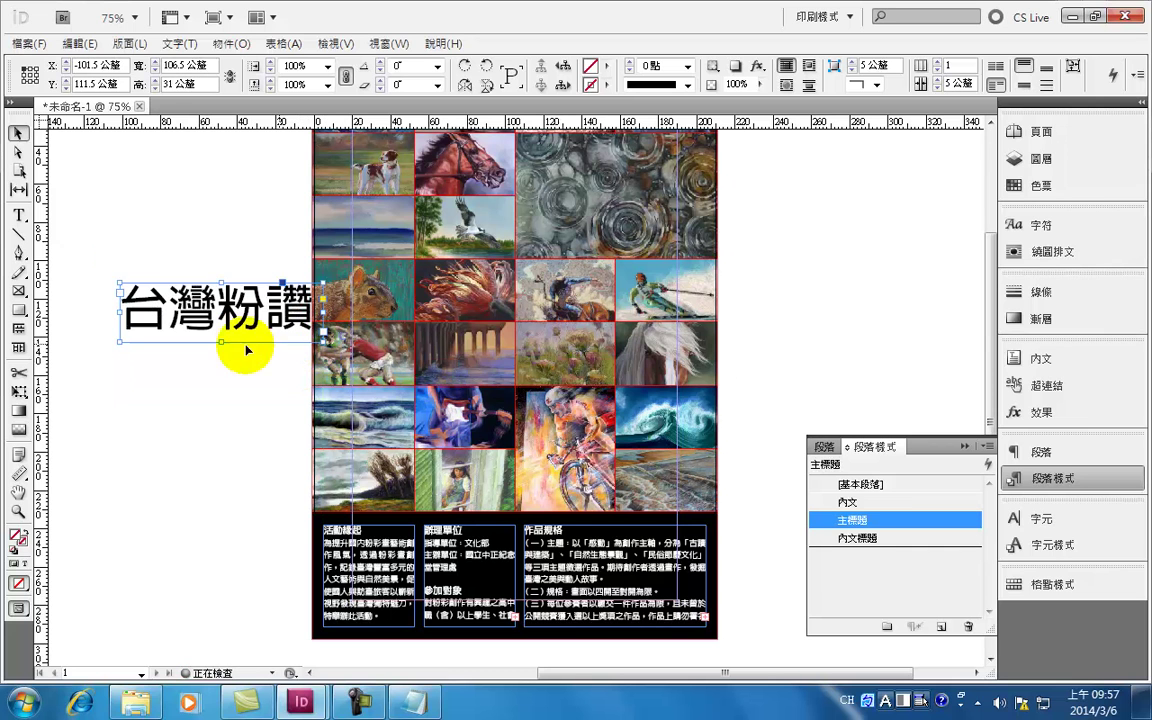
{"action": "left_click", "coordinate": [125, 180]}
{"action": "left_click_drag", "start_coordinate": [151, 290], "coordinate": [466, 297]}
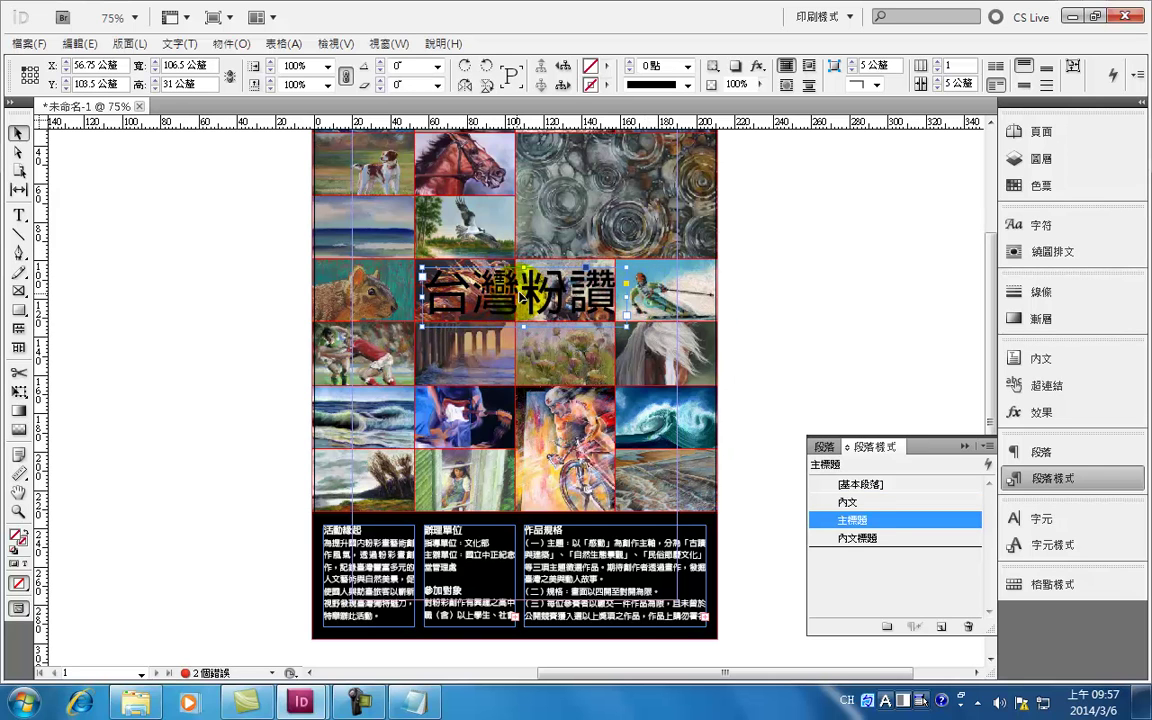
Set the 主標題 style's character color to [紙張].
{"action": "double_click", "coordinate": [853, 520]}
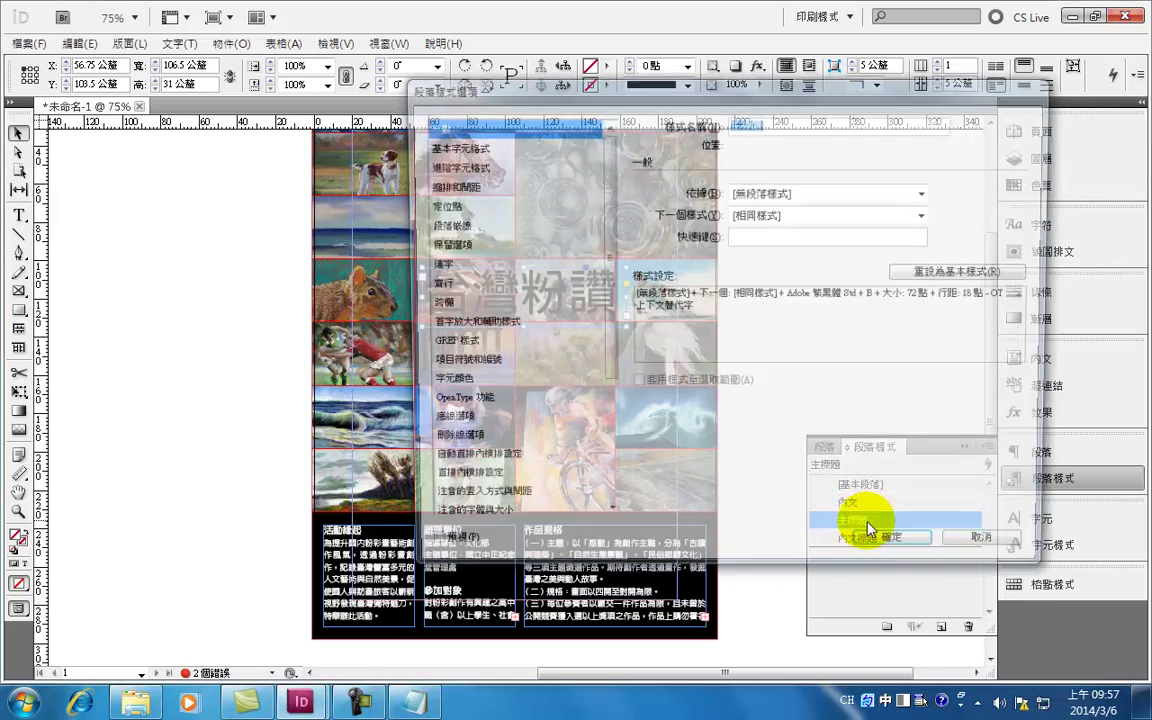
{"action": "left_click", "coordinate": [435, 383]}
{"action": "left_click", "coordinate": [700, 226]}
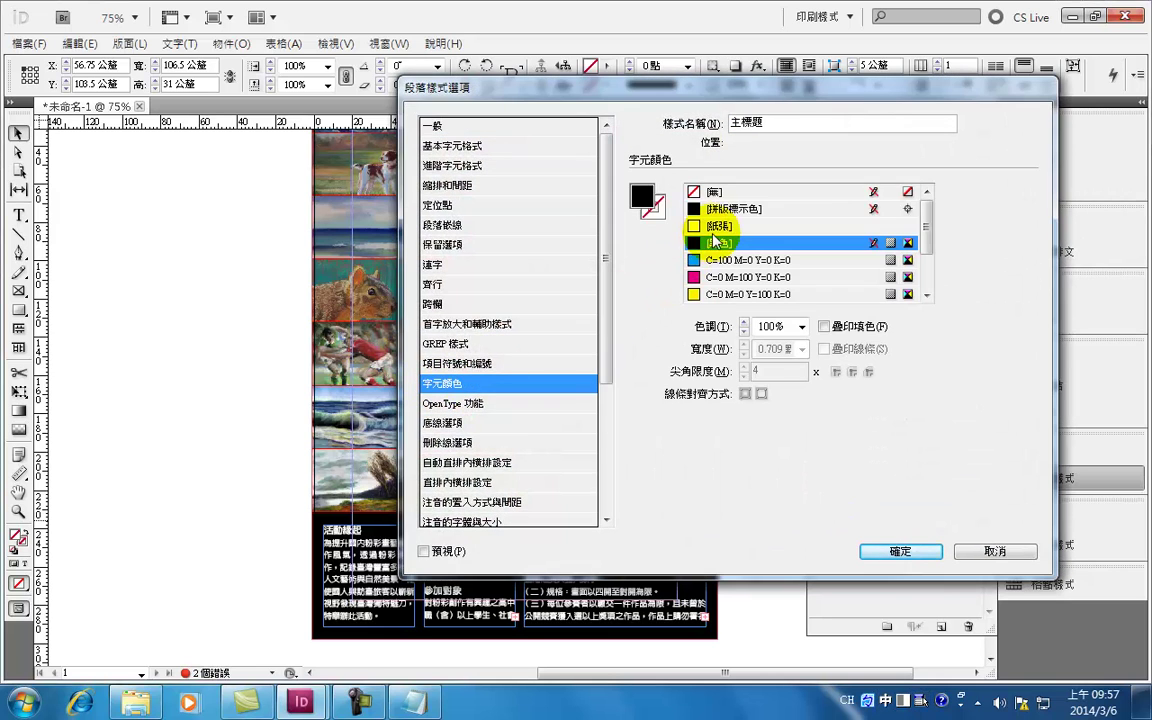
{"action": "left_click", "coordinate": [900, 551]}
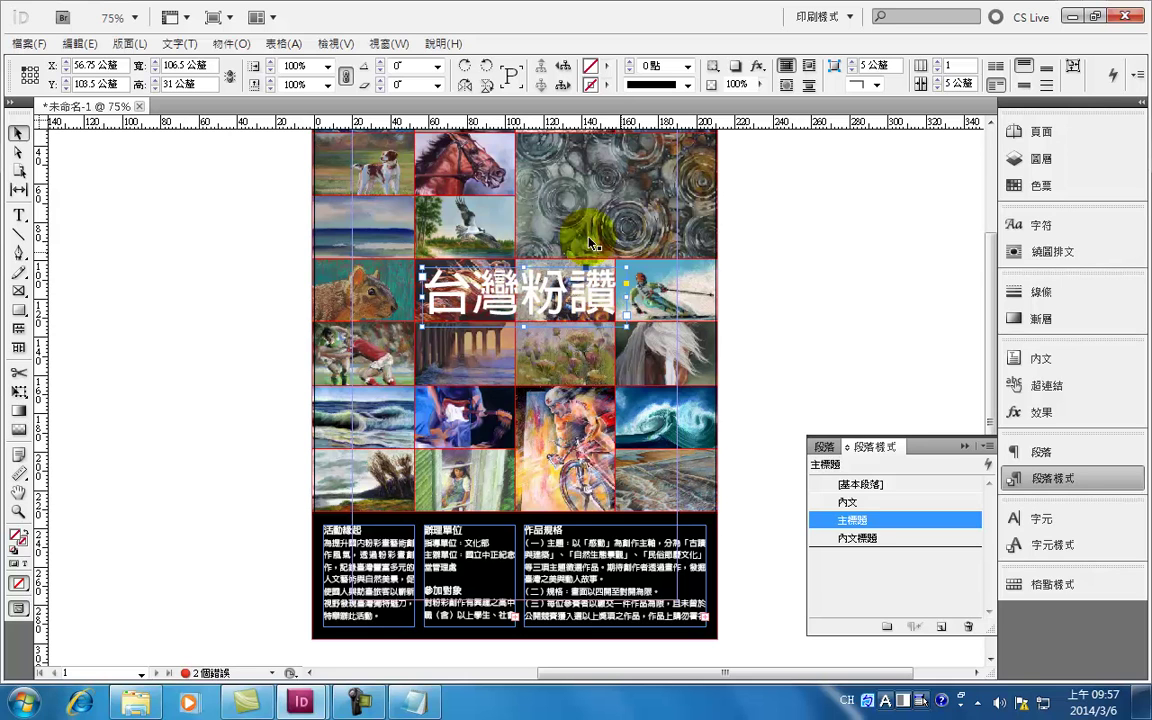
Add a drop shadow to the 台灣粉讚 title frame with a distance of 2 公釐 and a size of 3 公釐.
{"action": "left_click", "coordinate": [735, 70]}
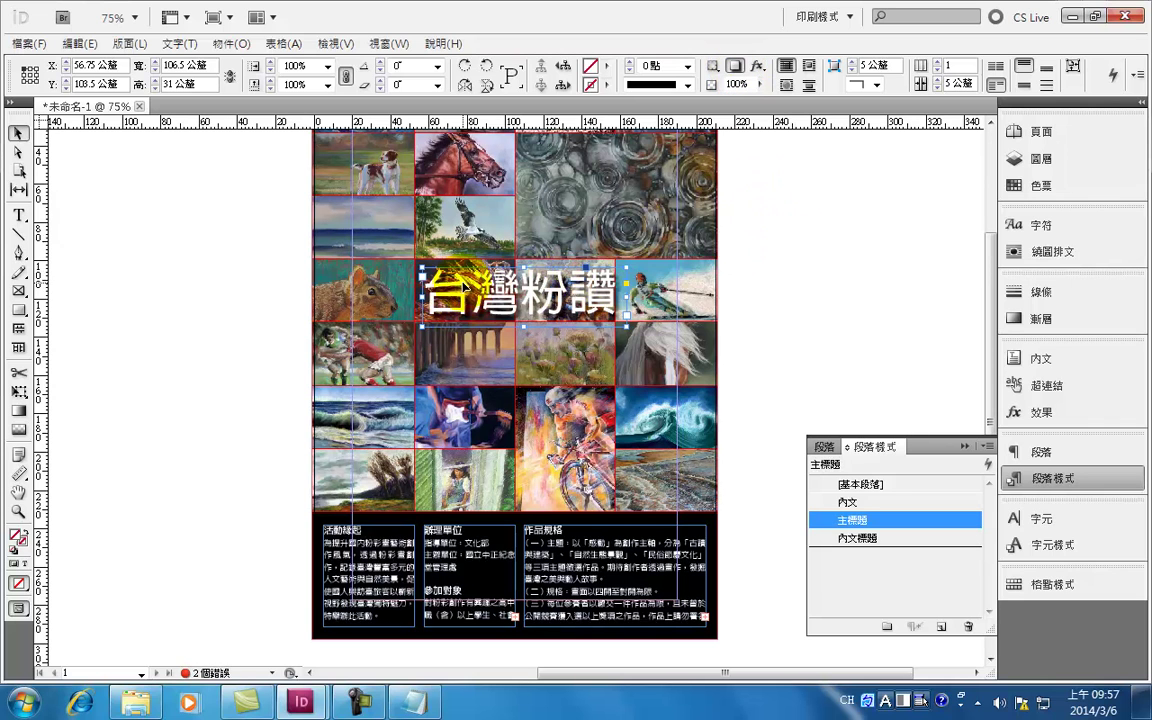
{"action": "left_click", "coordinate": [758, 68]}
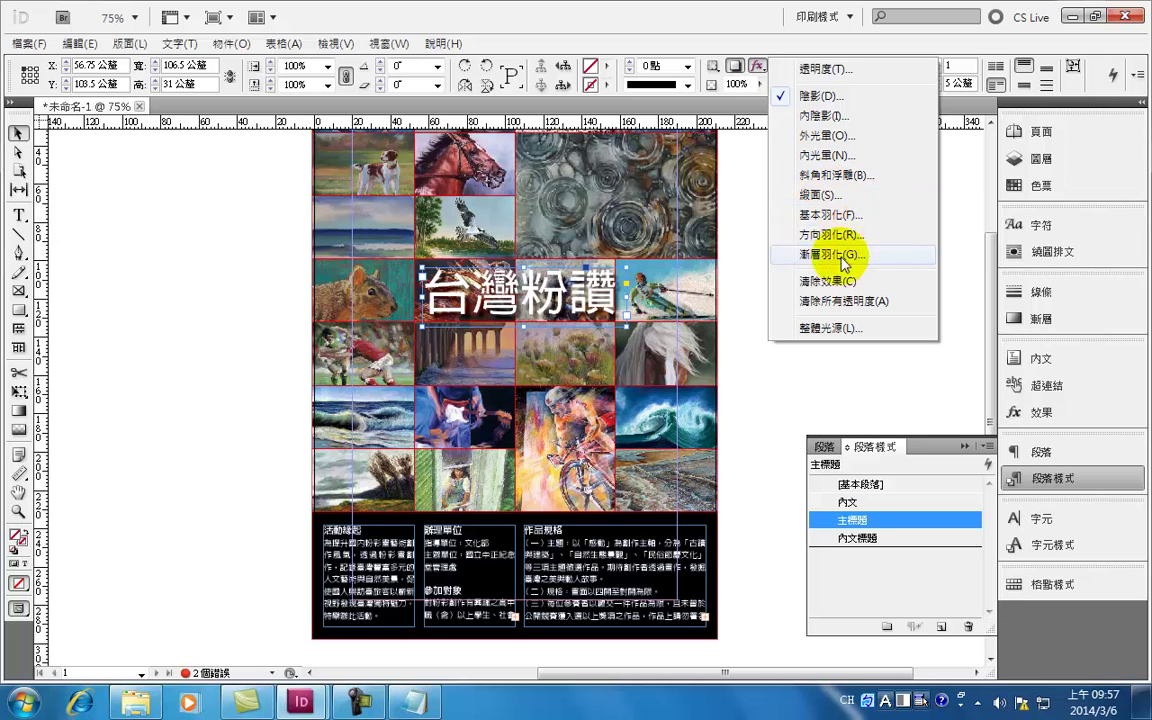
{"action": "left_click", "coordinate": [822, 97]}
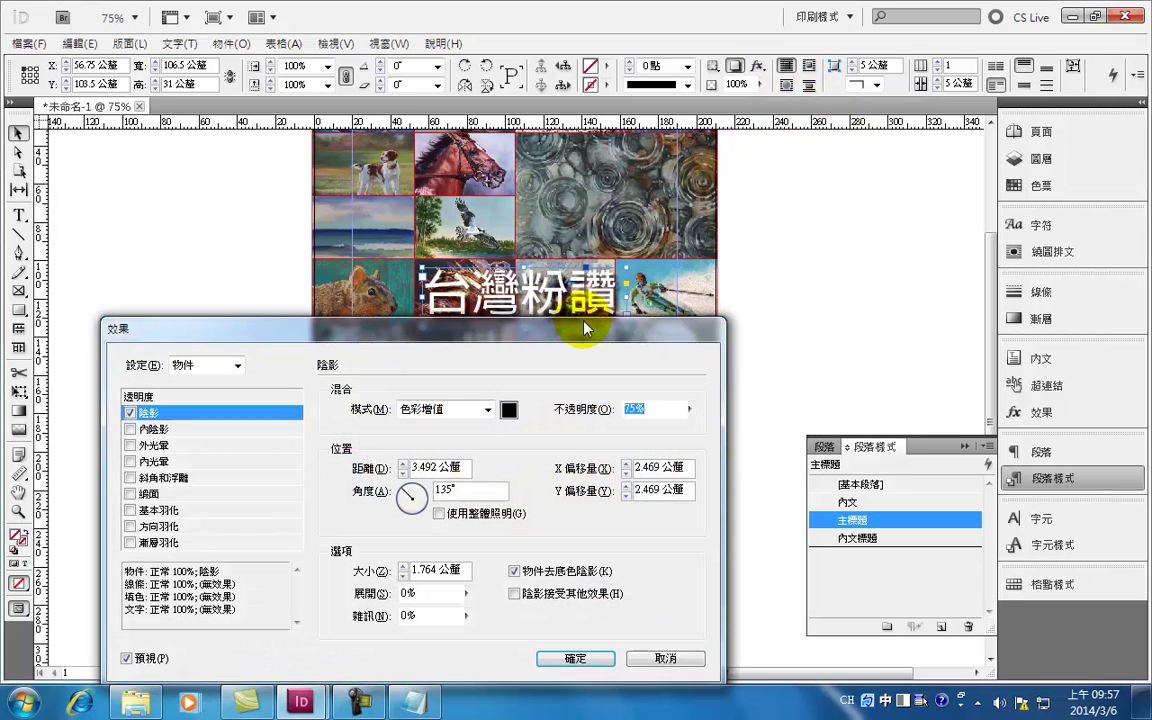
{"action": "left_click_drag", "start_coordinate": [525, 258], "coordinate": [912, 166]}
{"action": "left_click_drag", "start_coordinate": [1050, 135], "coordinate": [1013, 48]}
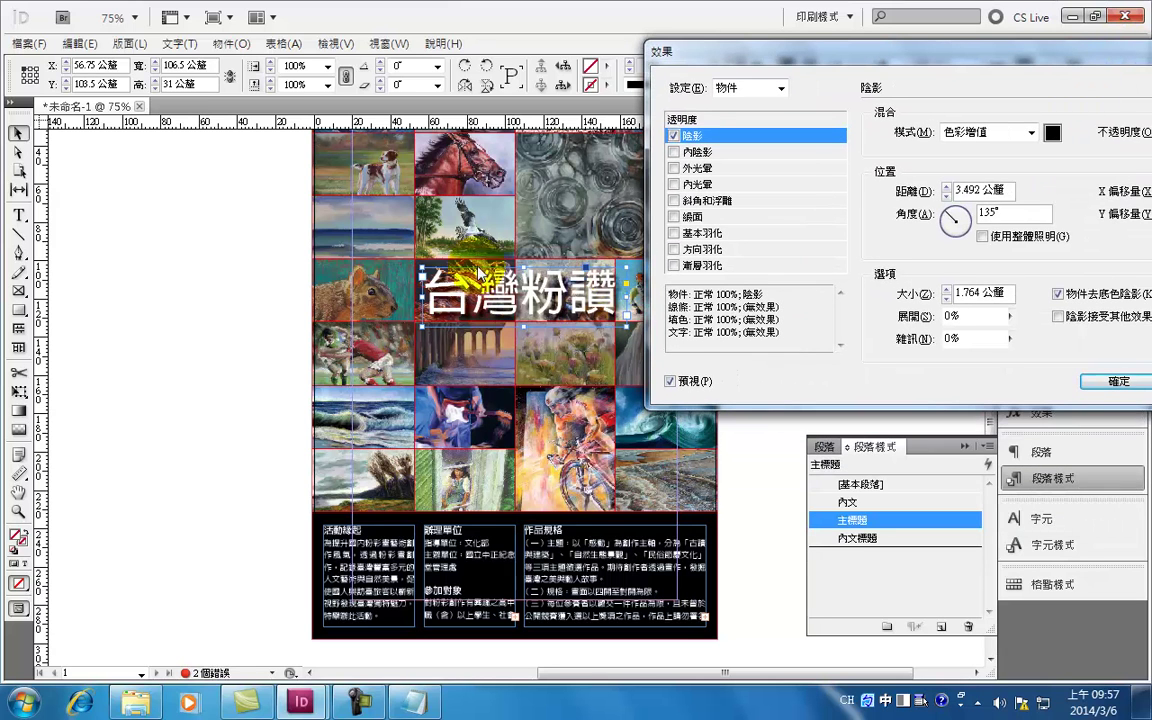
{"action": "left_click_drag", "start_coordinate": [815, 55], "coordinate": [714, 58]}
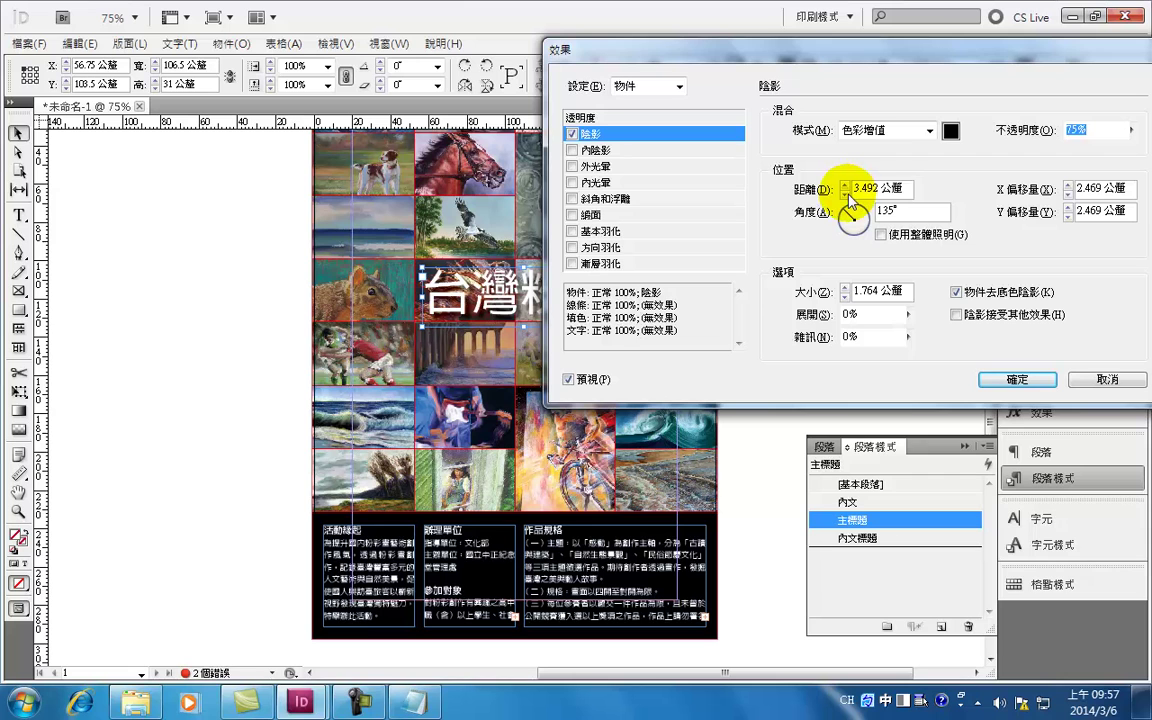
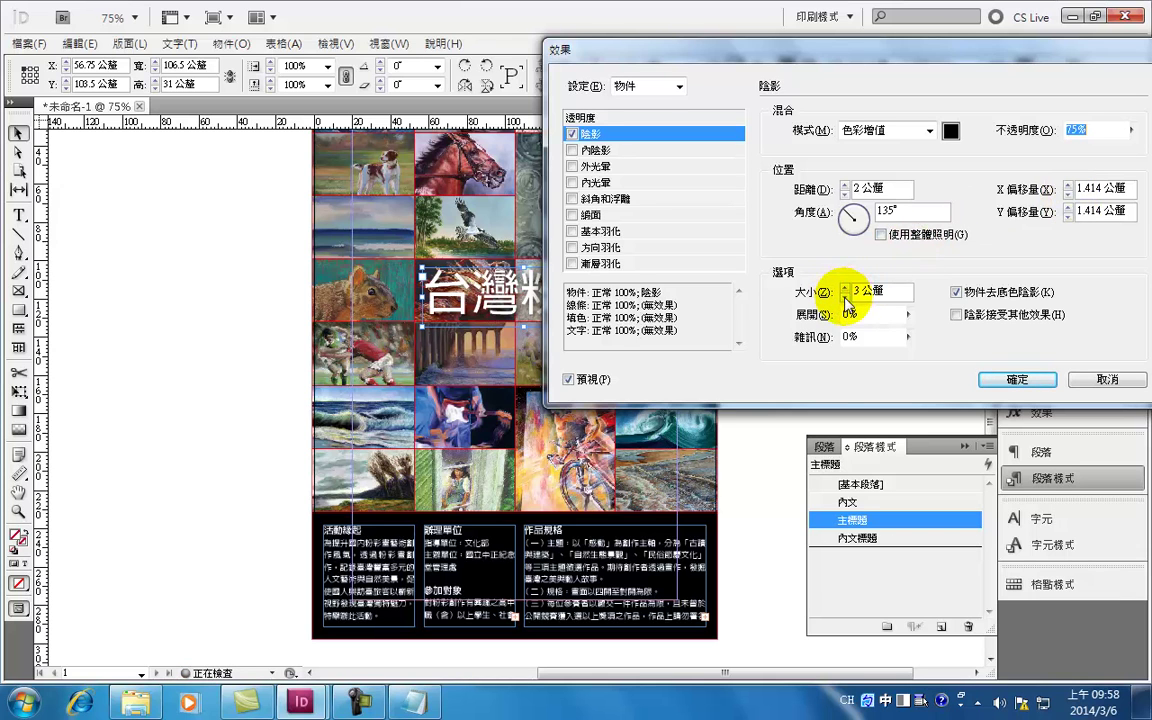
Set the title shadow's opacity to 100% and its spread to 42%.
{"action": "left_click", "coordinate": [1133, 130]}
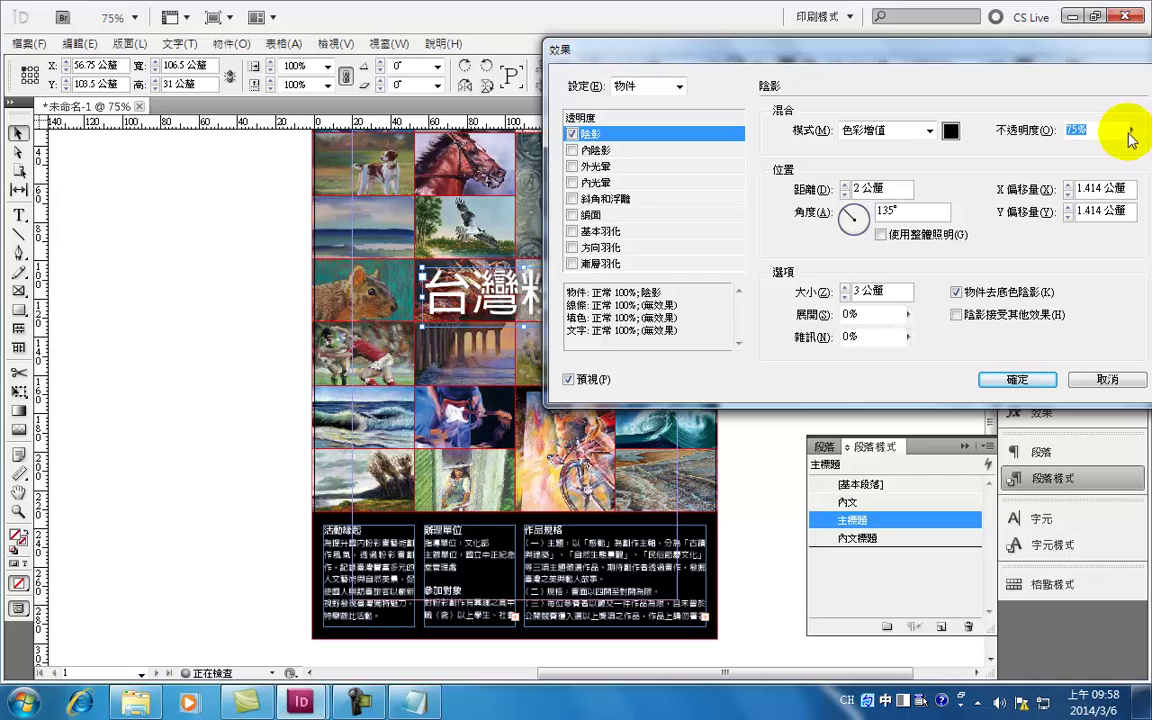
{"action": "left_click", "coordinate": [1134, 129]}
{"action": "mouse_move", "coordinate": [1127, 155]}
{"action": "left_mouse_down"}
{"action": "mouse_move", "coordinate": [1079, 150]}
{"action": "mouse_move", "coordinate": [1146, 148]}
{"action": "left_mouse_up"}
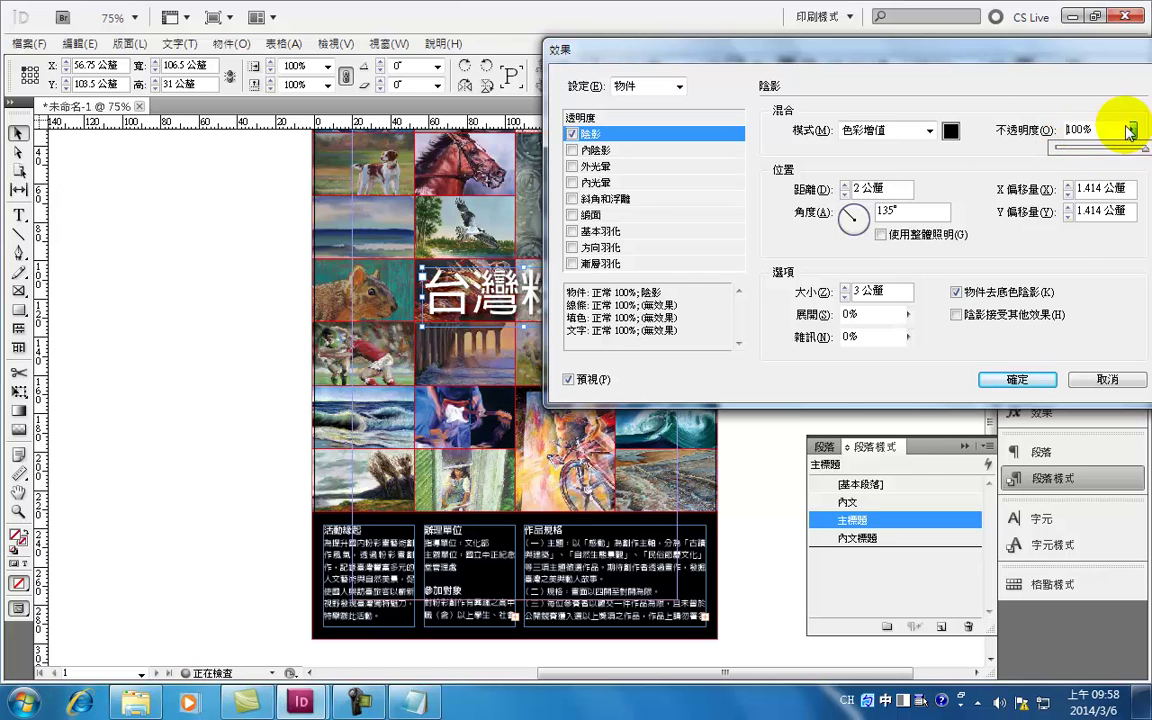
{"action": "left_click", "coordinate": [930, 57]}
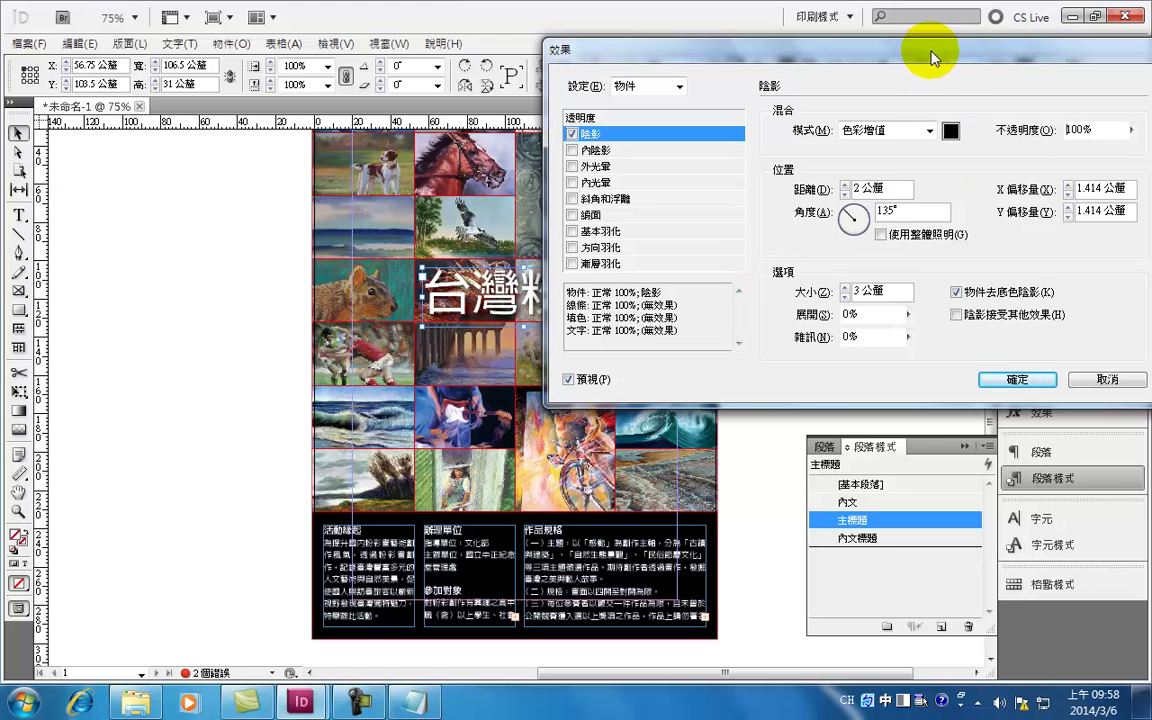
{"action": "mouse_move", "coordinate": [916, 52]}
{"action": "left_mouse_down"}
{"action": "mouse_move", "coordinate": [751, 43]}
{"action": "mouse_move", "coordinate": [905, 36]}
{"action": "mouse_move", "coordinate": [948, 52]}
{"action": "mouse_move", "coordinate": [932, 54]}
{"action": "left_mouse_up"}
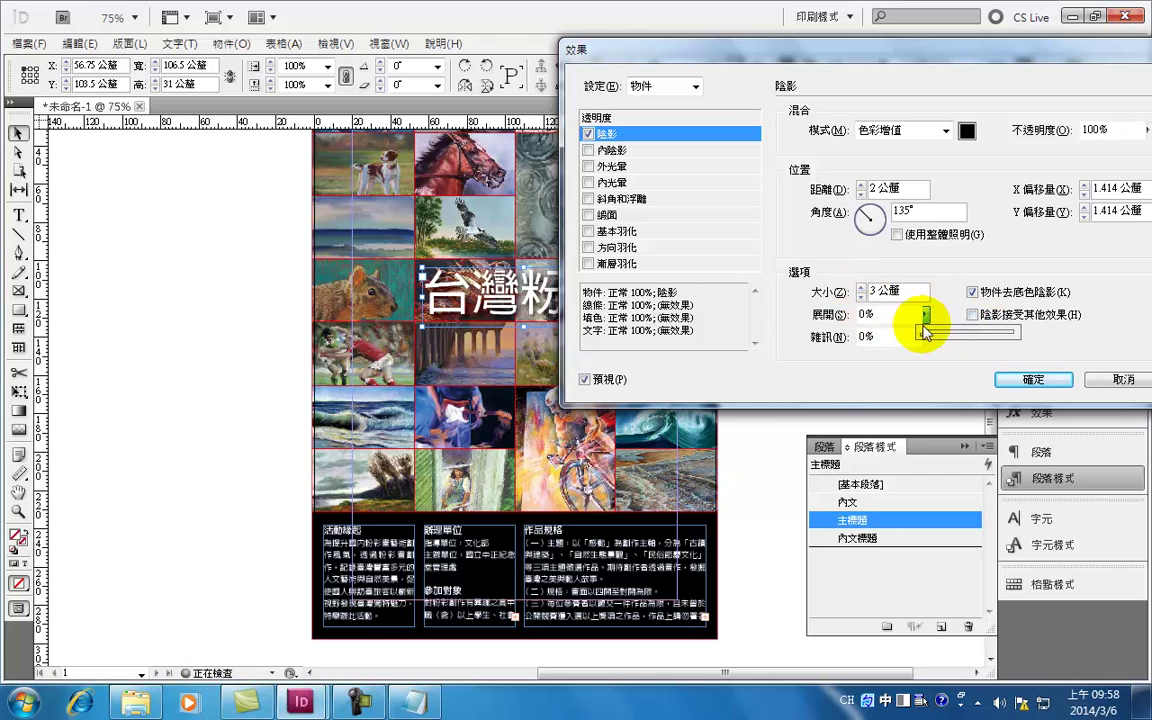
{"action": "left_click_drag", "start_coordinate": [928, 338], "coordinate": [963, 337]}
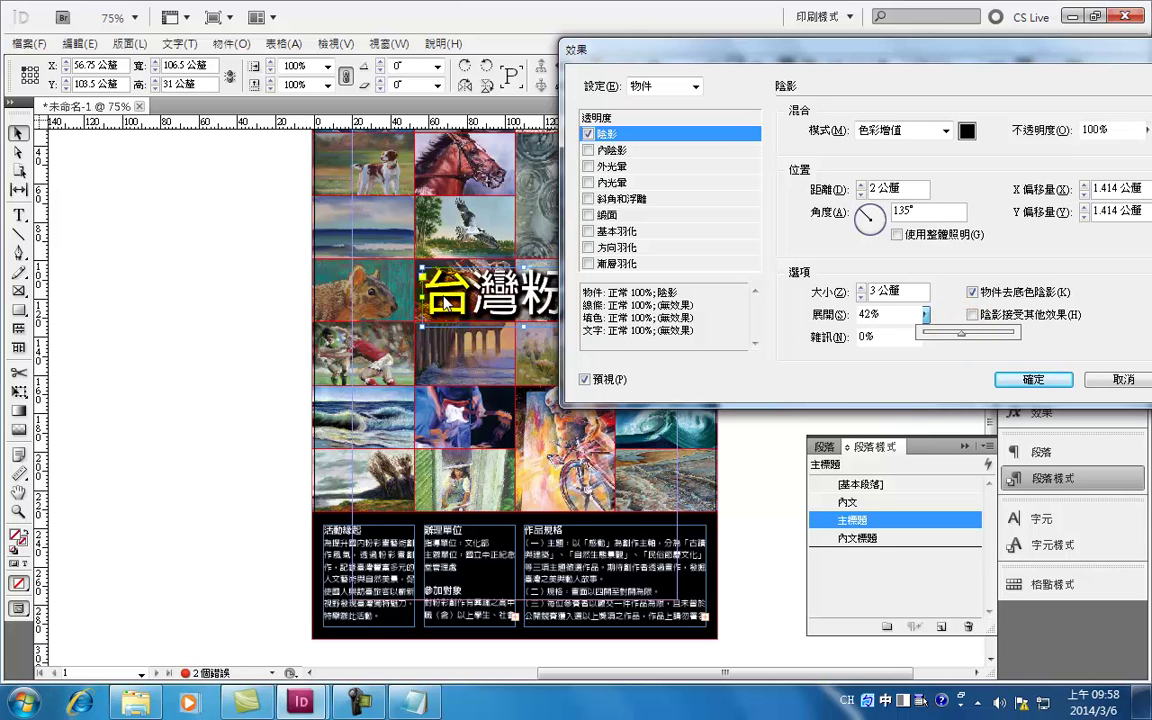
Refine the title shadow to a distance of 1 公釐, a size of 6 公釐 and an opacity of about 76%.
{"action": "left_click", "coordinate": [860, 193]}
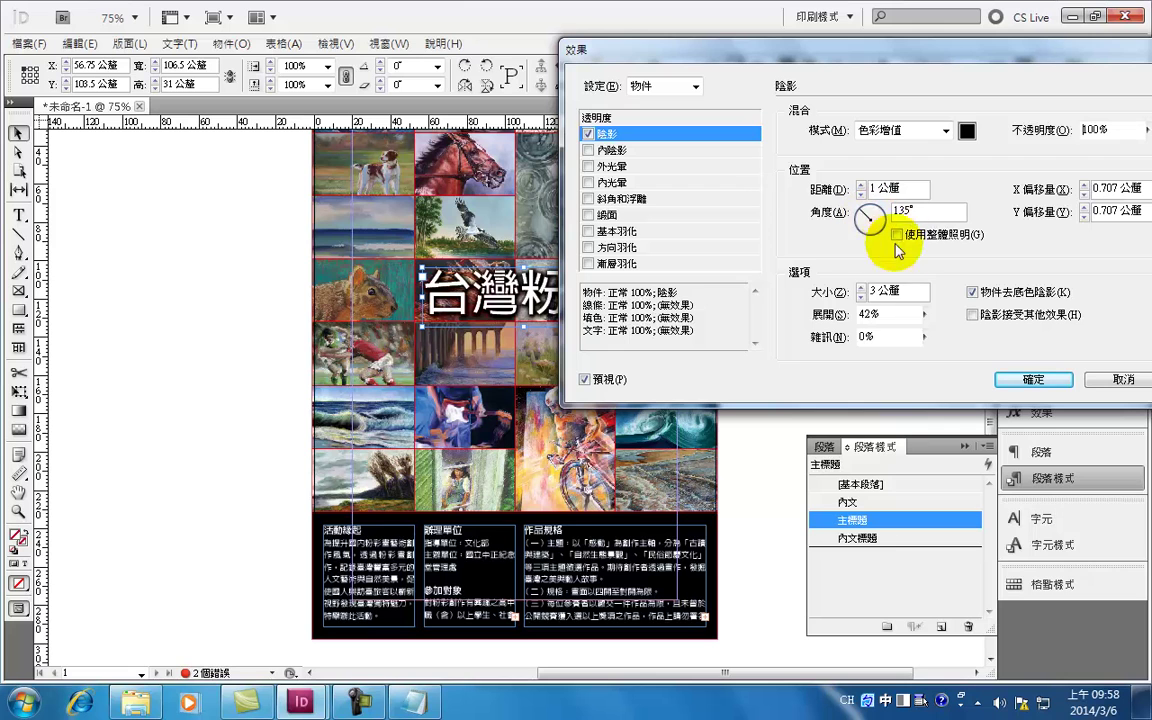
{"action": "left_click", "coordinate": [861, 287]}
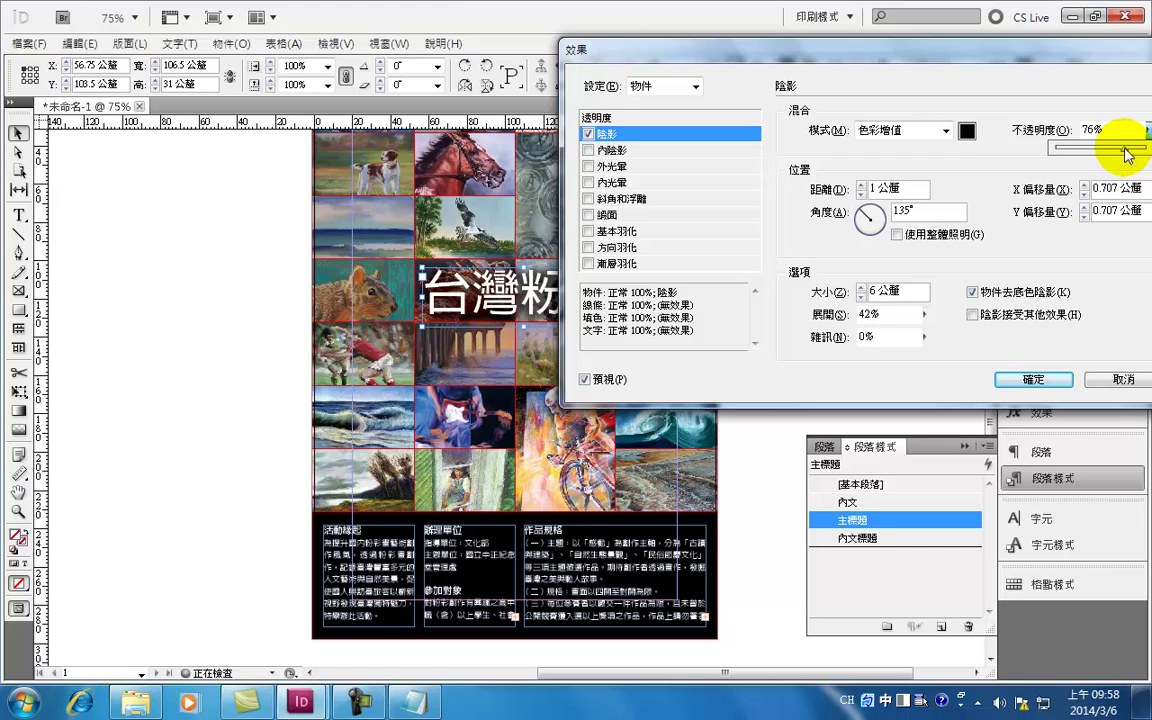
{"action": "left_click", "coordinate": [1031, 379]}
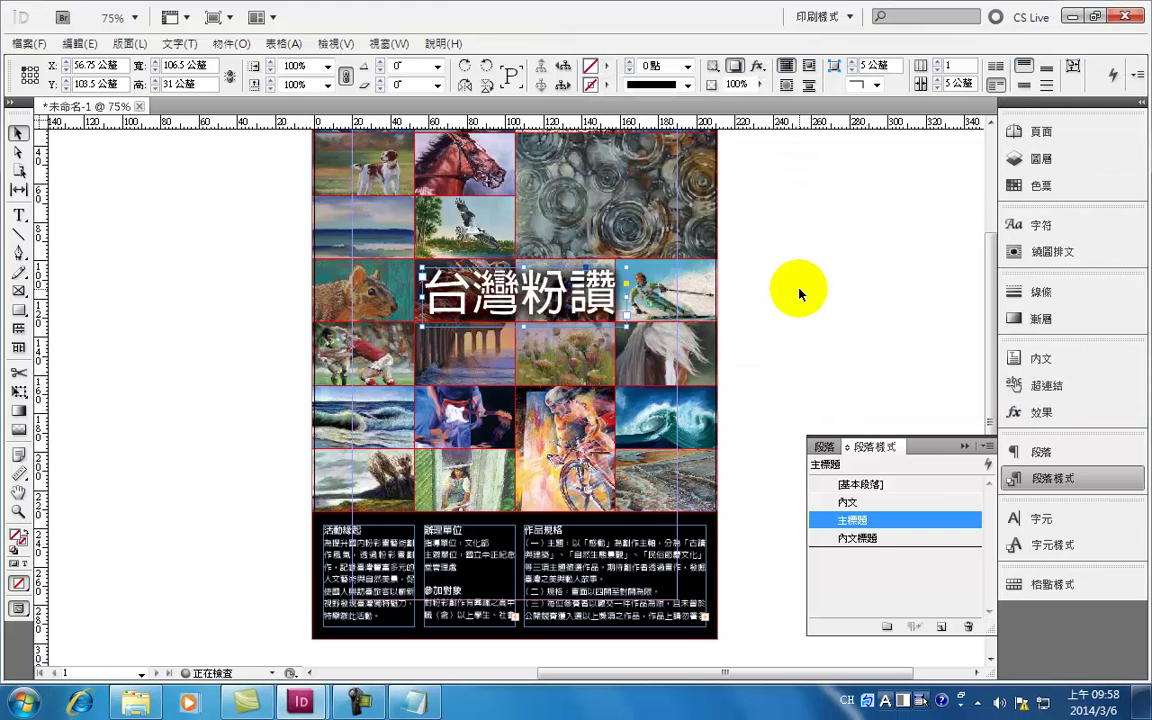
Nudge the title frame up to Y 101 公釐 and set the 主標題 style's tracking to 20.
{"action": "left_click_drag", "start_coordinate": [537, 290], "coordinate": [585, 305]}
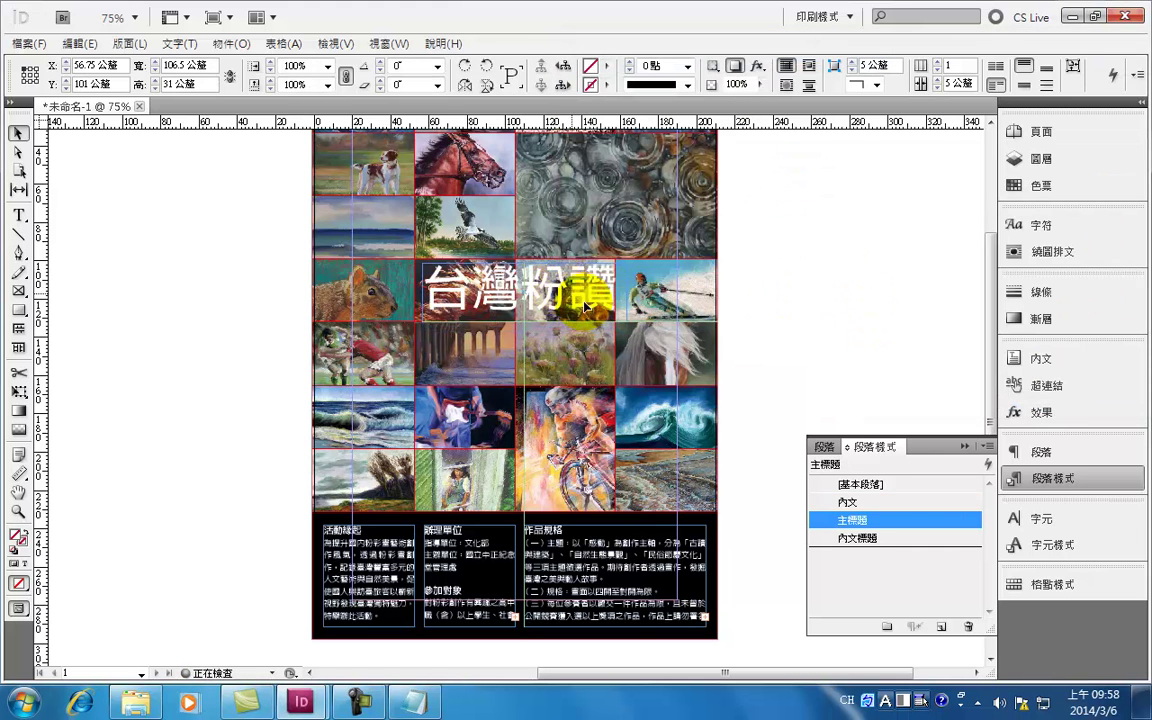
{"action": "double_click", "coordinate": [840, 521]}
{"action": "left_click_drag", "start_coordinate": [612, 90], "coordinate": [710, 60]}
{"action": "left_click", "coordinate": [707, 149]}
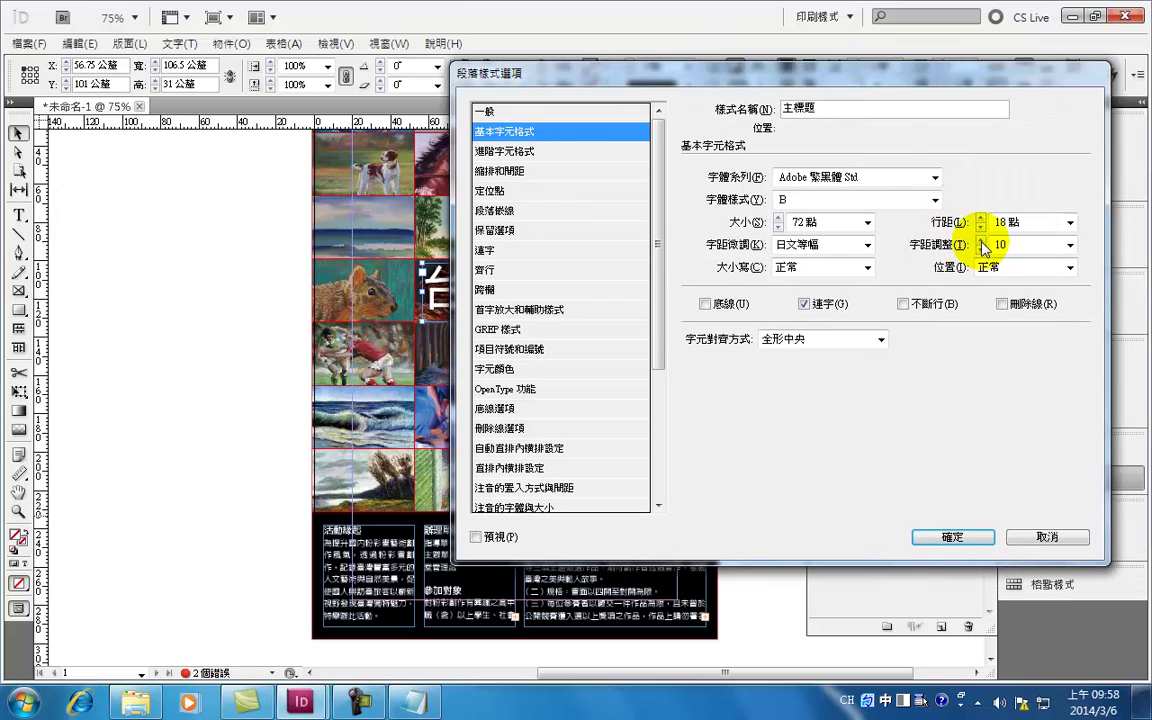
{"action": "left_click_drag", "start_coordinate": [774, 73], "coordinate": [555, 354]}
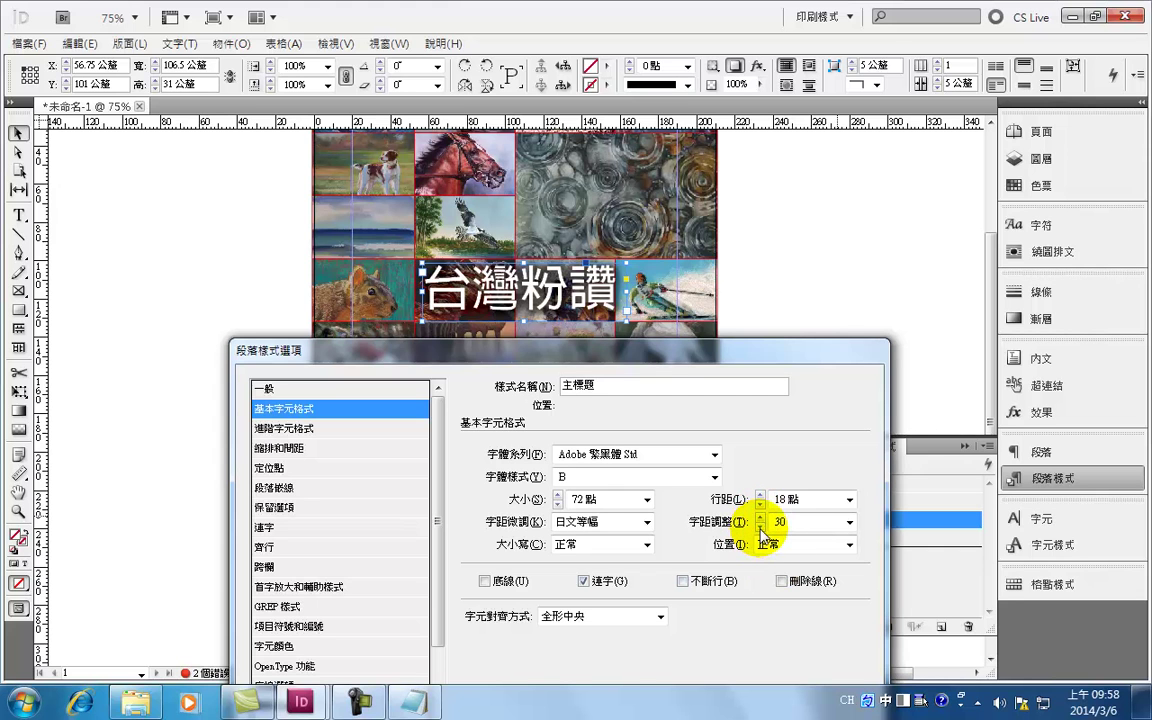
{"action": "left_click_drag", "start_coordinate": [756, 352], "coordinate": [965, 116]}
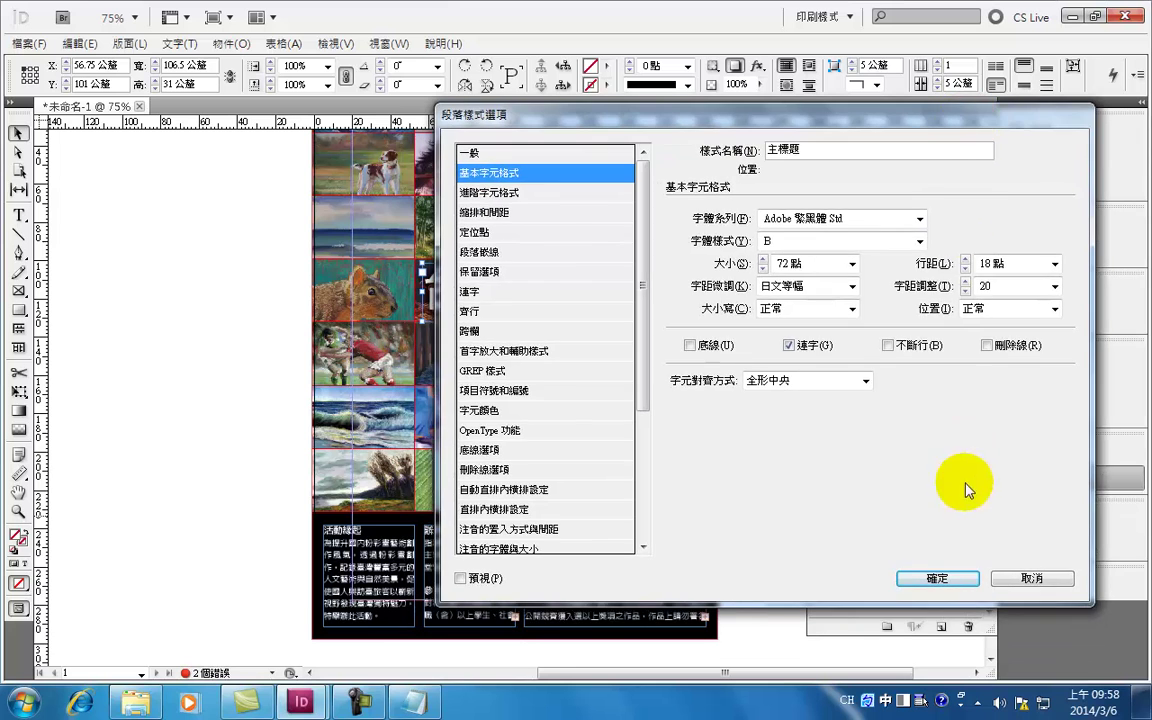
{"action": "left_click", "coordinate": [937, 579]}
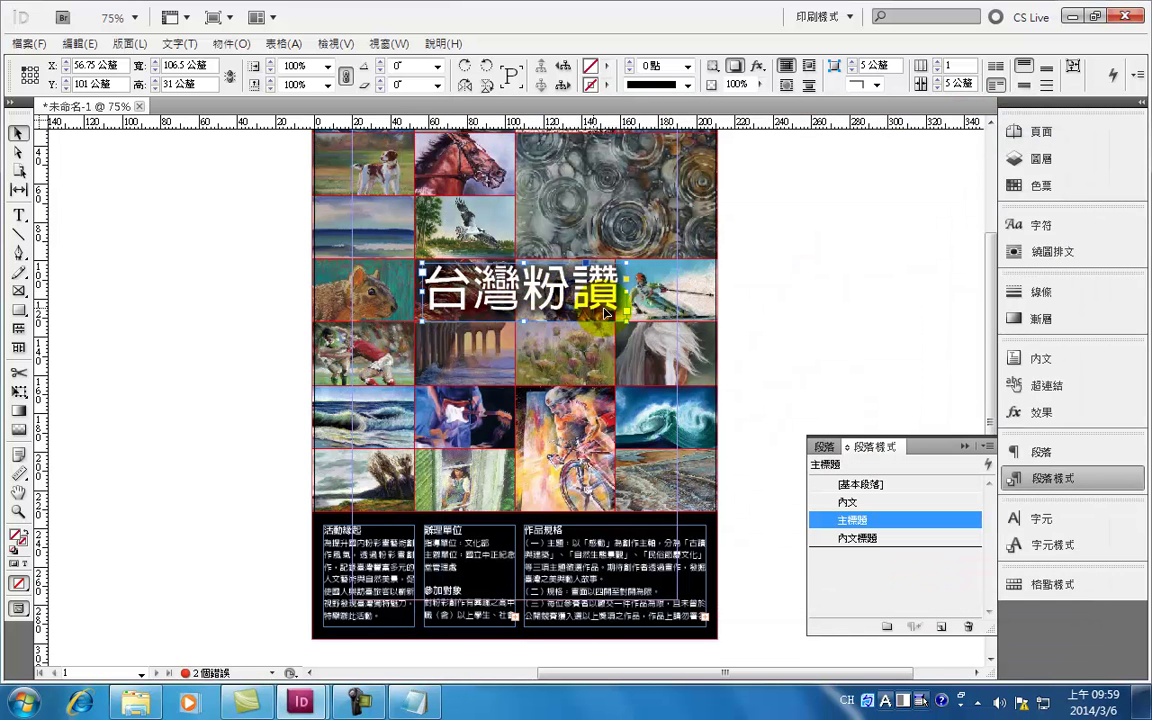
Widen the 台灣粉讚 title frame to 124.25 公釐 and set the 主標題 style's tracking to 50.
{"action": "left_click_drag", "start_coordinate": [631, 297], "coordinate": [666, 299]}
{"action": "double_click", "coordinate": [850, 520]}
{"action": "left_click_drag", "start_coordinate": [746, 116], "coordinate": [931, 140]}
{"action": "left_click", "coordinate": [746, 190]}
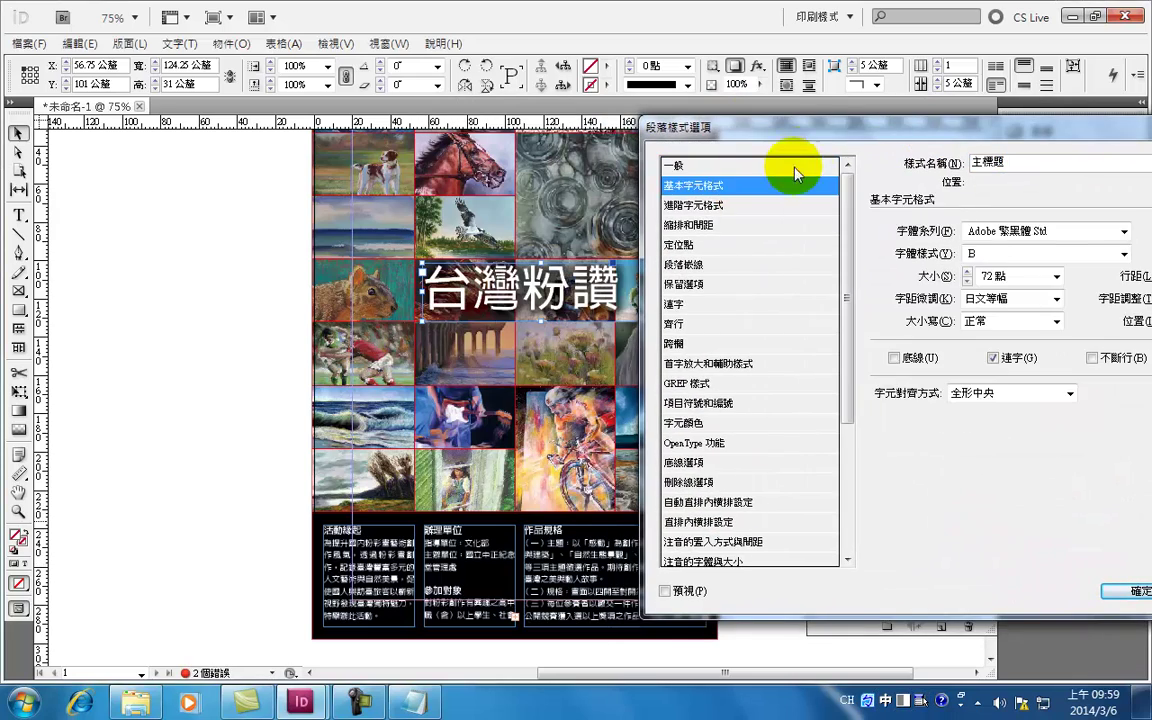
{"action": "left_click_drag", "start_coordinate": [780, 133], "coordinate": [388, 354]}
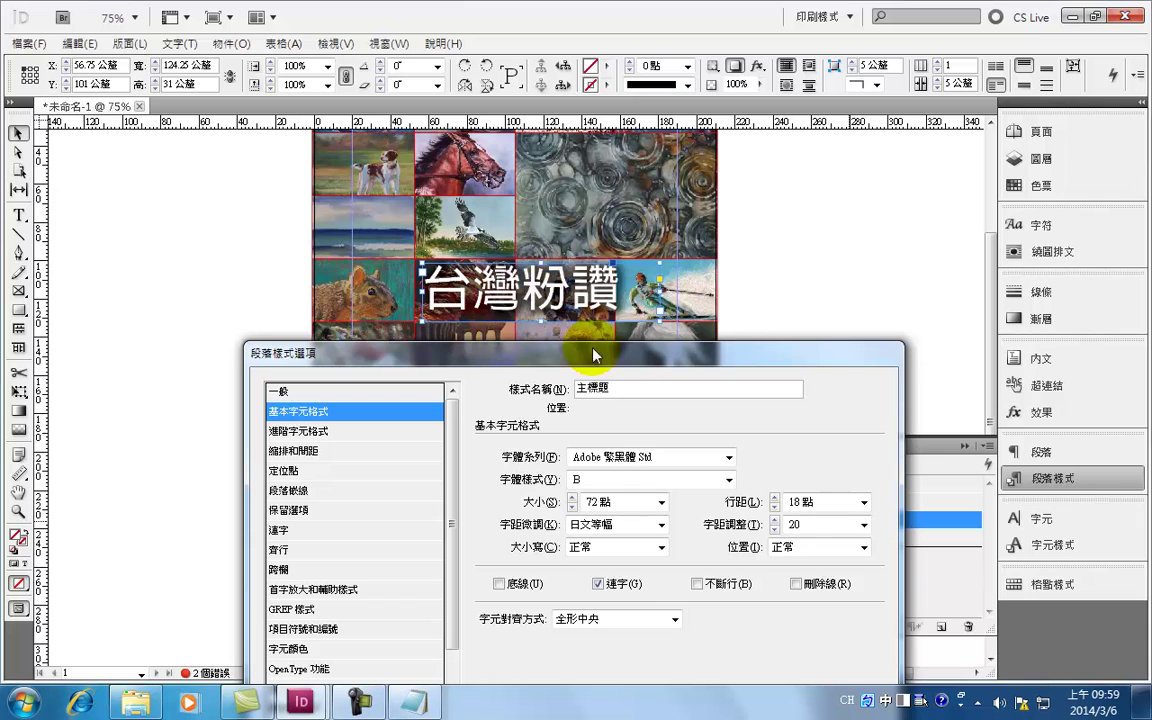
{"action": "left_click", "coordinate": [862, 526]}
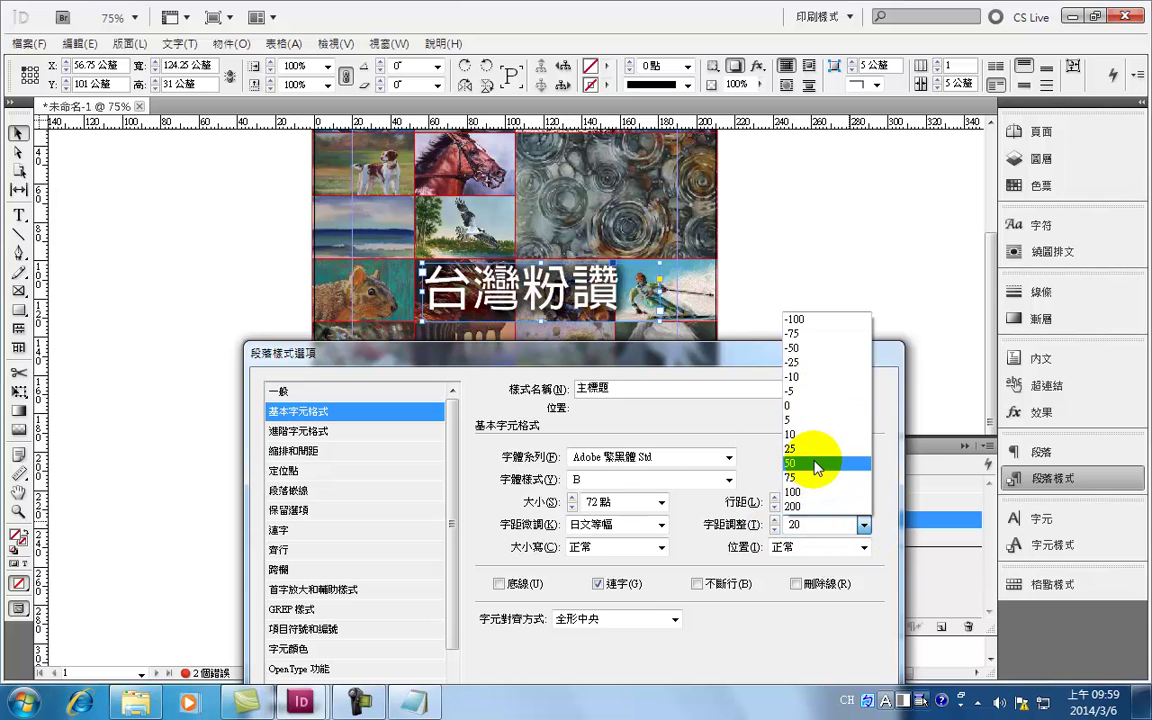
{"action": "left_click", "coordinate": [805, 463]}
{"action": "left_click_drag", "start_coordinate": [716, 357], "coordinate": [265, 120]}
{"action": "left_click", "coordinate": [276, 582]}
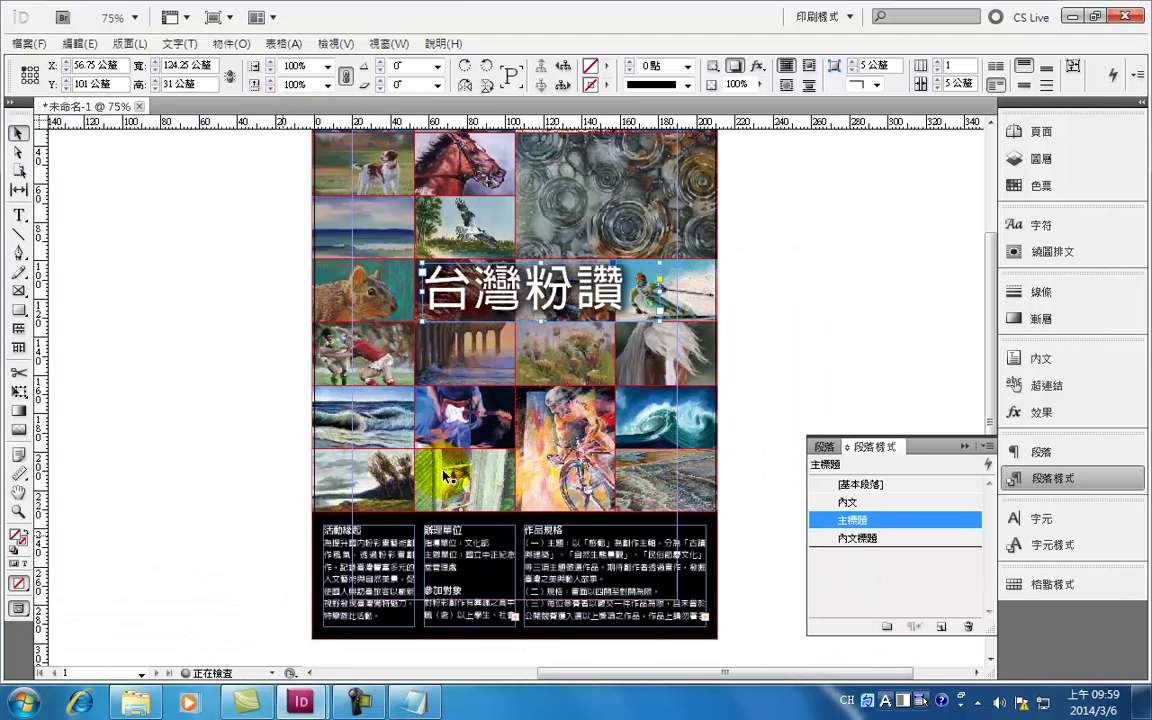
Set the 主標題 paragraph style's tracking to 200.
{"action": "left_click", "coordinate": [840, 530]}
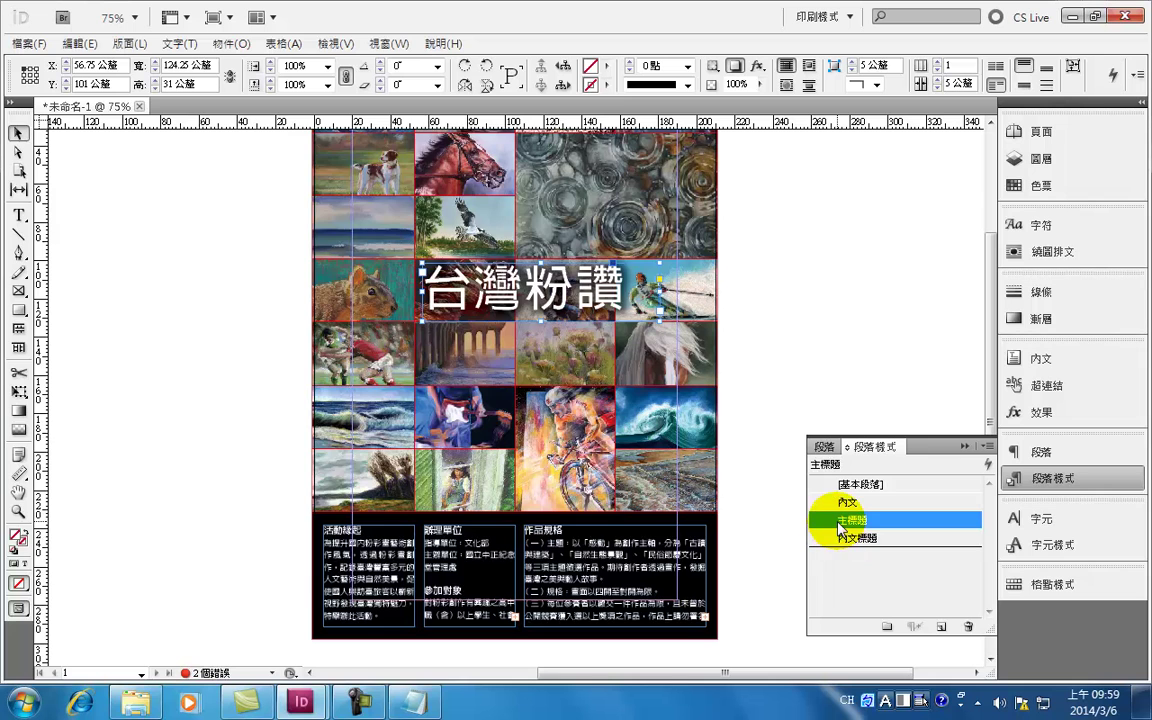
{"action": "double_click", "coordinate": [840, 520]}
{"action": "left_click", "coordinate": [80, 175]}
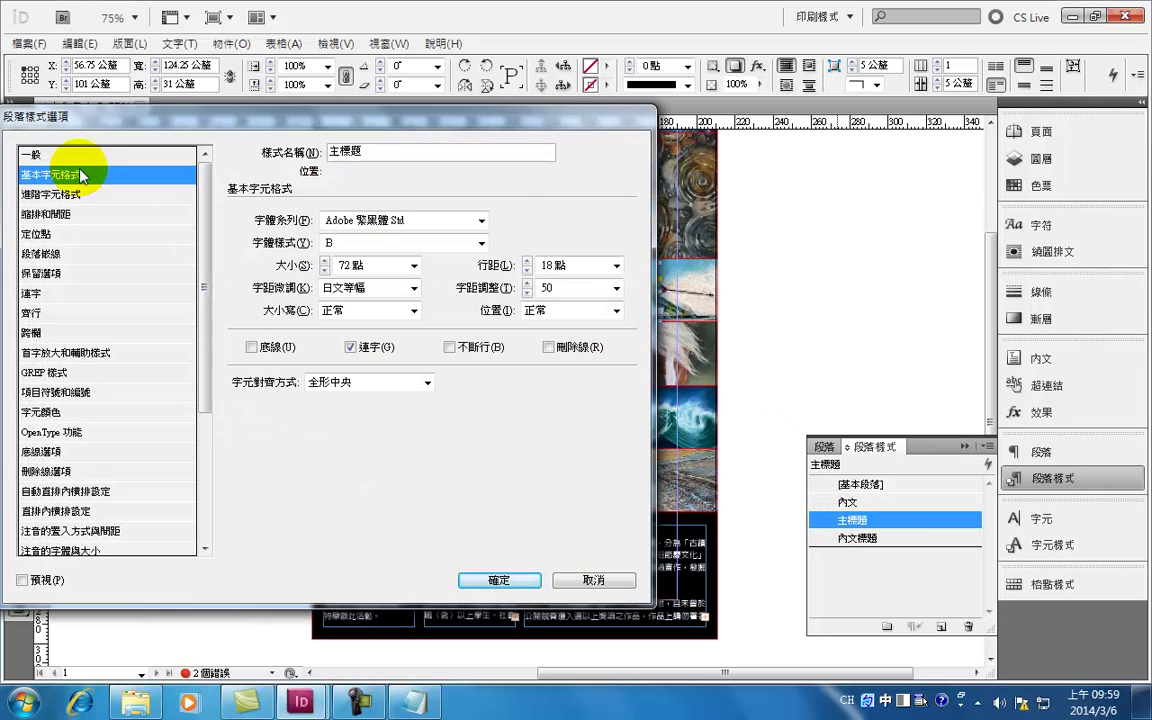
{"action": "left_click", "coordinate": [616, 288]}
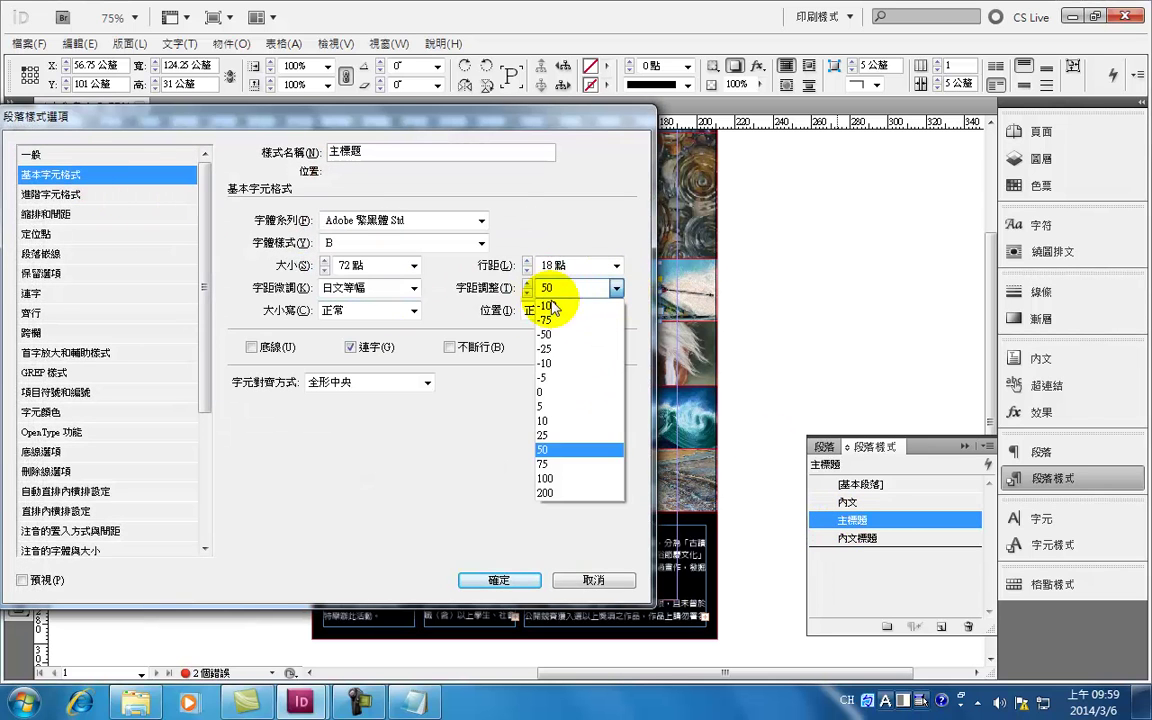
{"action": "left_click", "coordinate": [546, 492]}
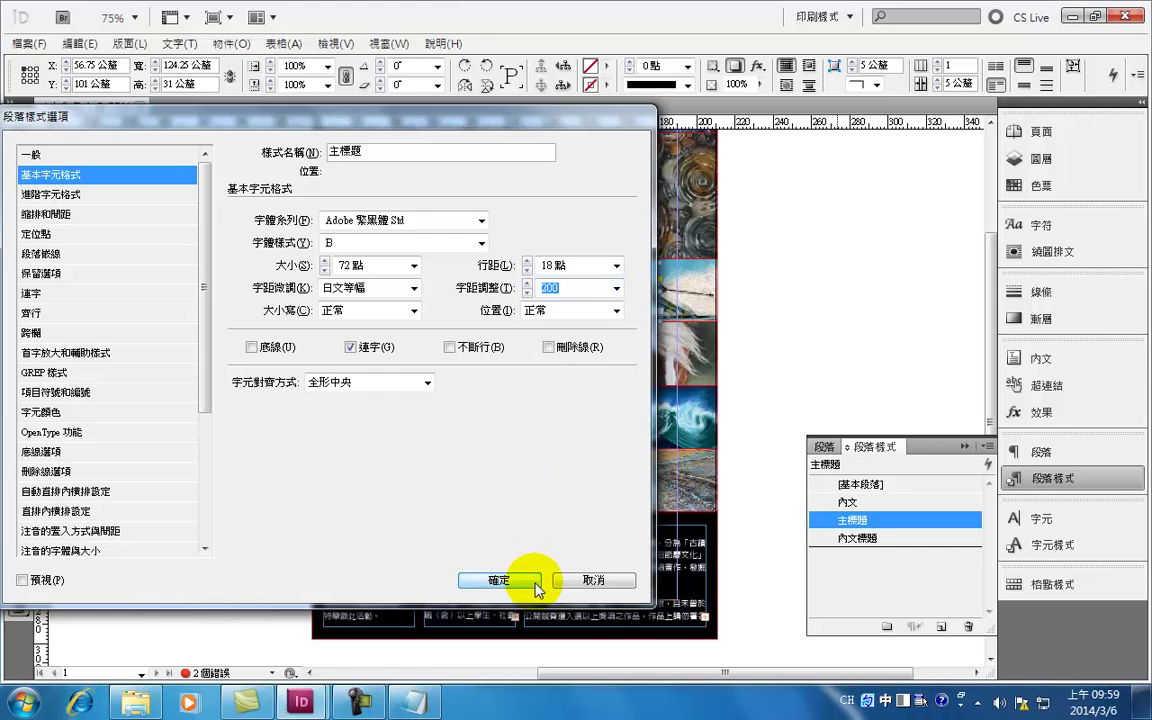
{"action": "left_click", "coordinate": [500, 580]}
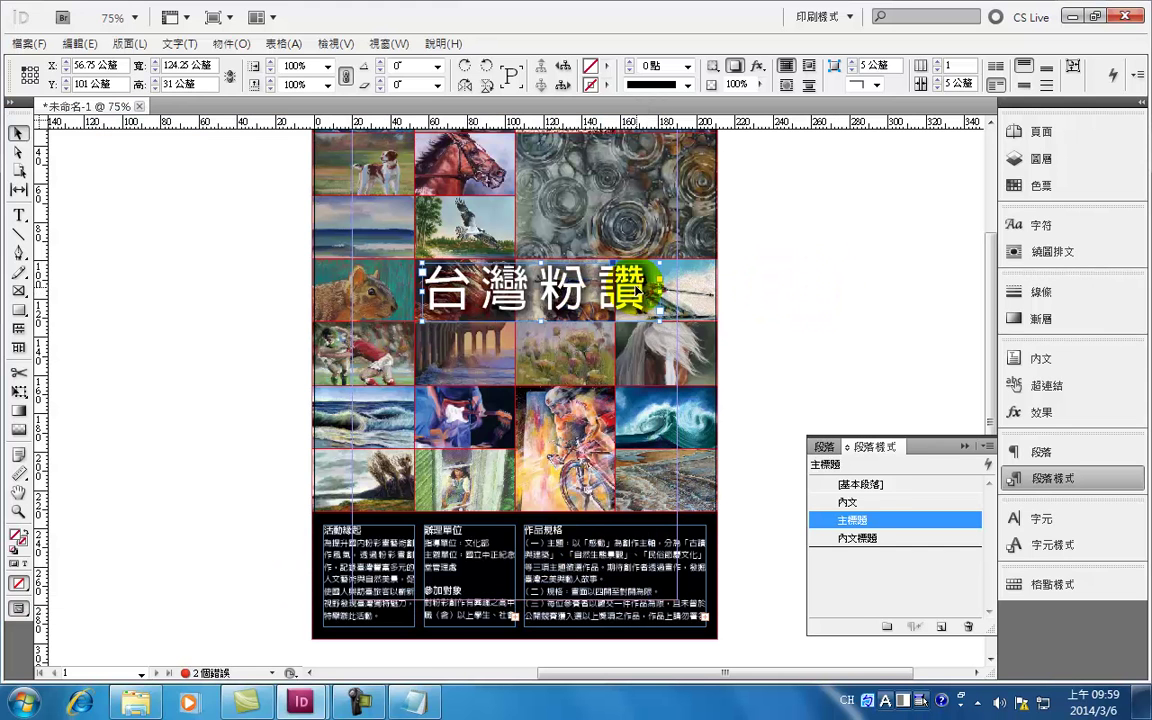
{"action": "left_click", "coordinate": [784, 270]}
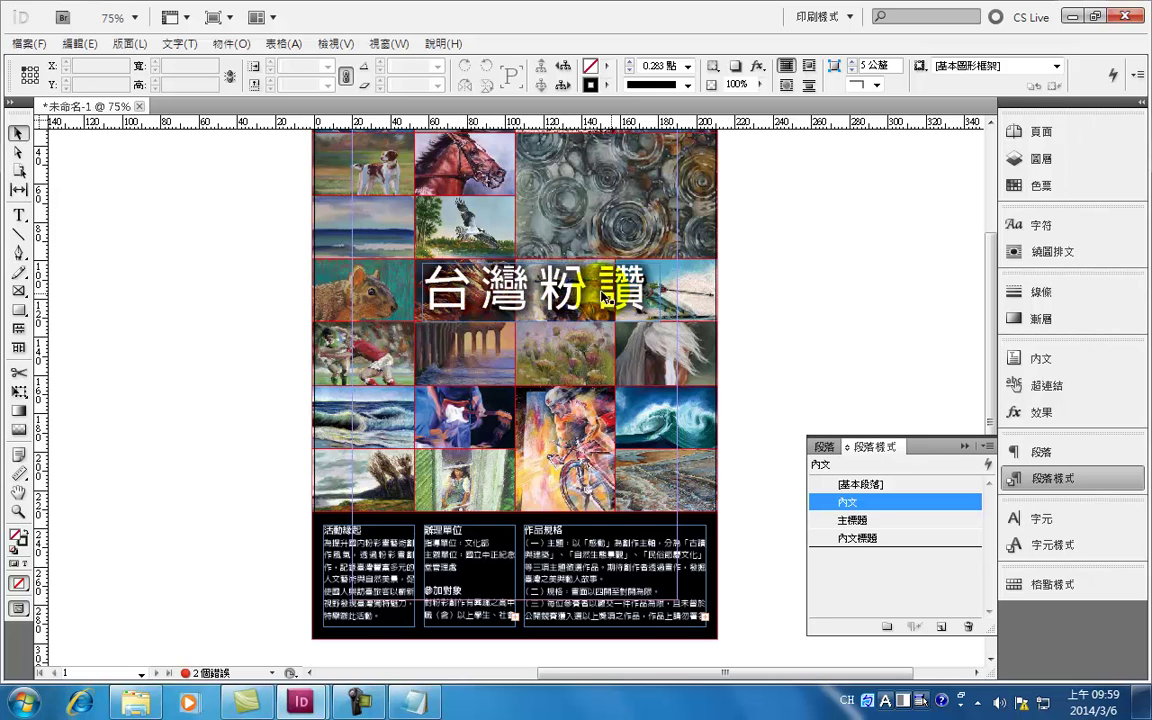
Align the title frame to the page (對齊頁面) and centre it horizontally.
{"action": "left_click", "coordinate": [487, 297]}
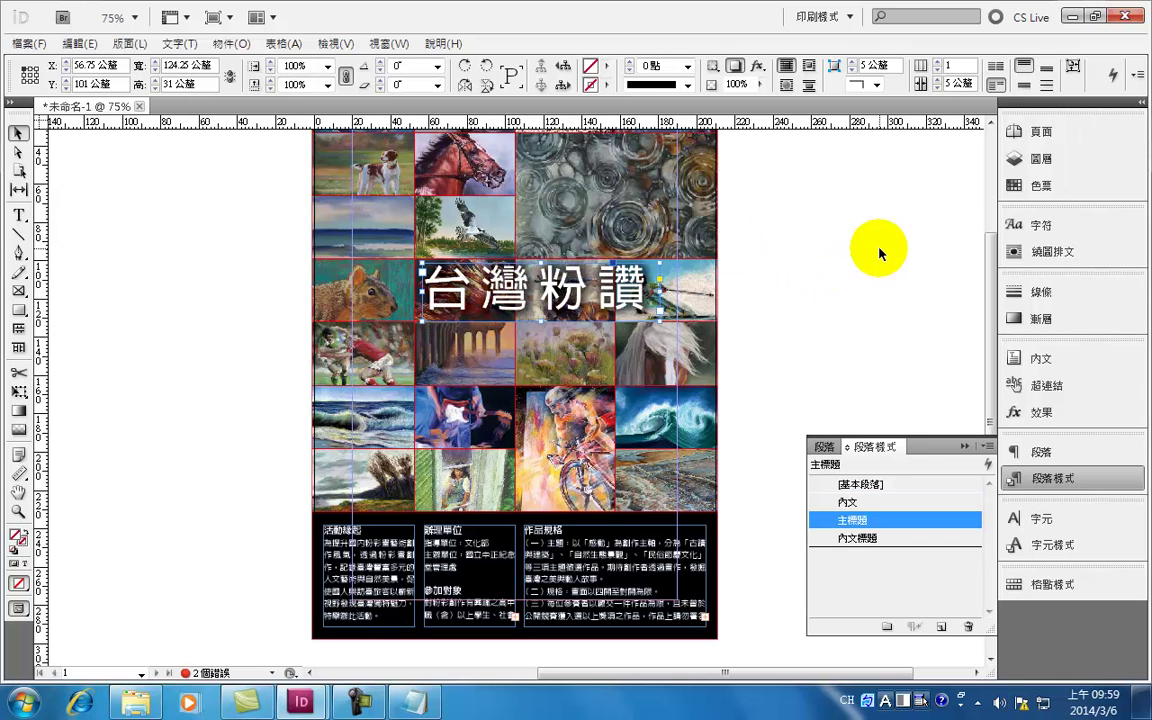
{"action": "left_click", "coordinate": [388, 43]}
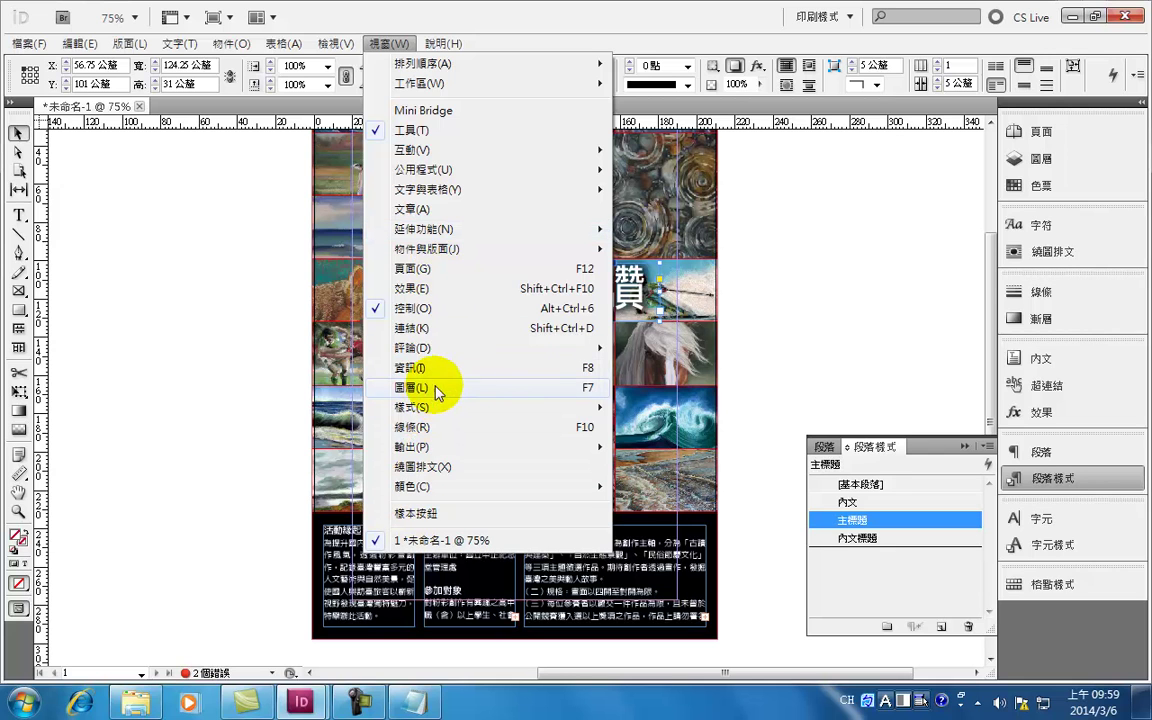
{"action": "mouse_move", "coordinate": [456, 255]}
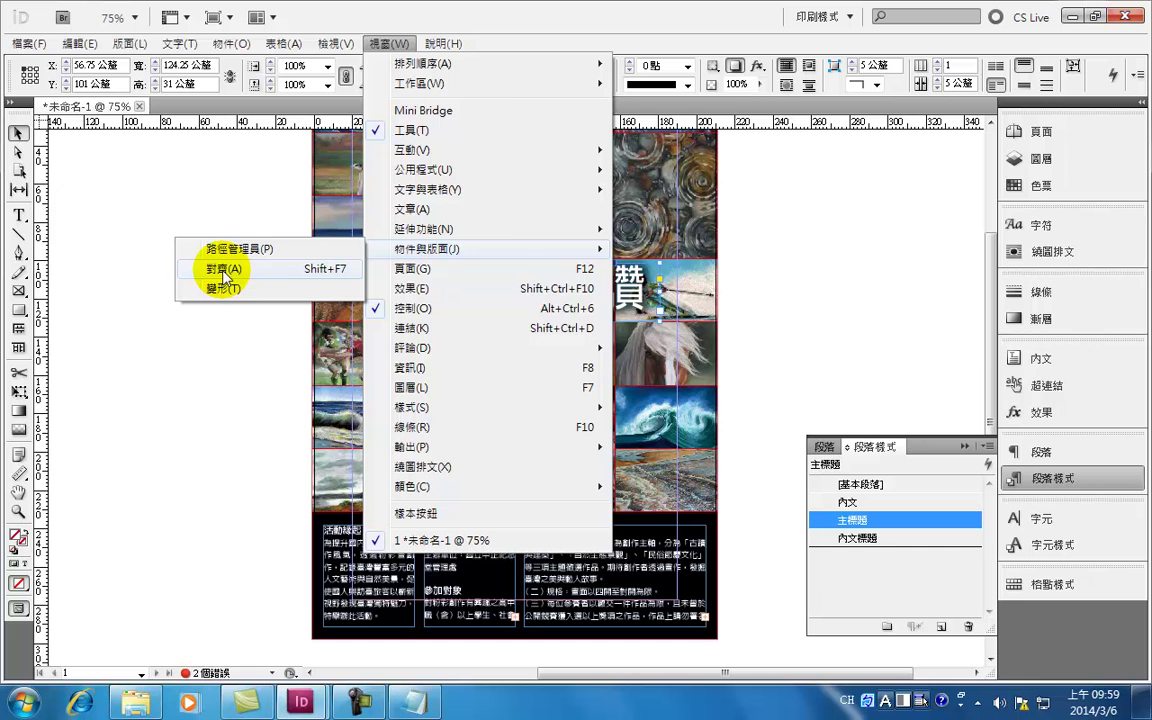
{"action": "left_click", "coordinate": [314, 272]}
{"action": "left_click_drag", "start_coordinate": [1108, 386], "coordinate": [803, 176]}
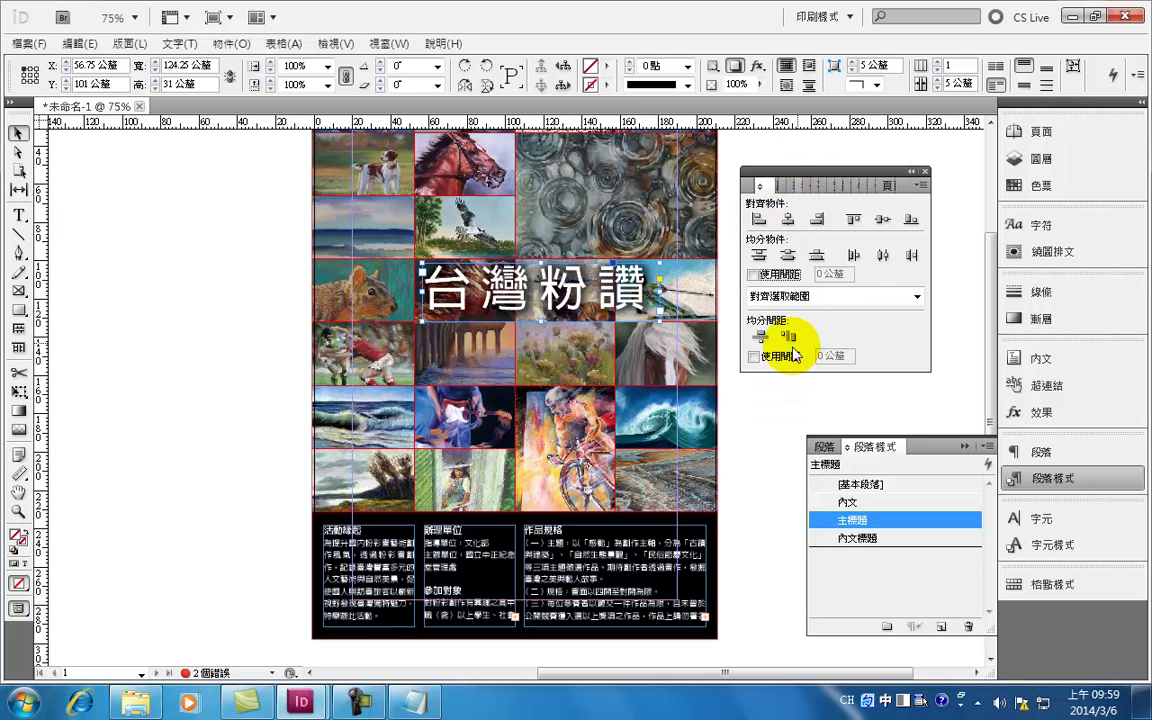
{"action": "left_click", "coordinate": [810, 297]}
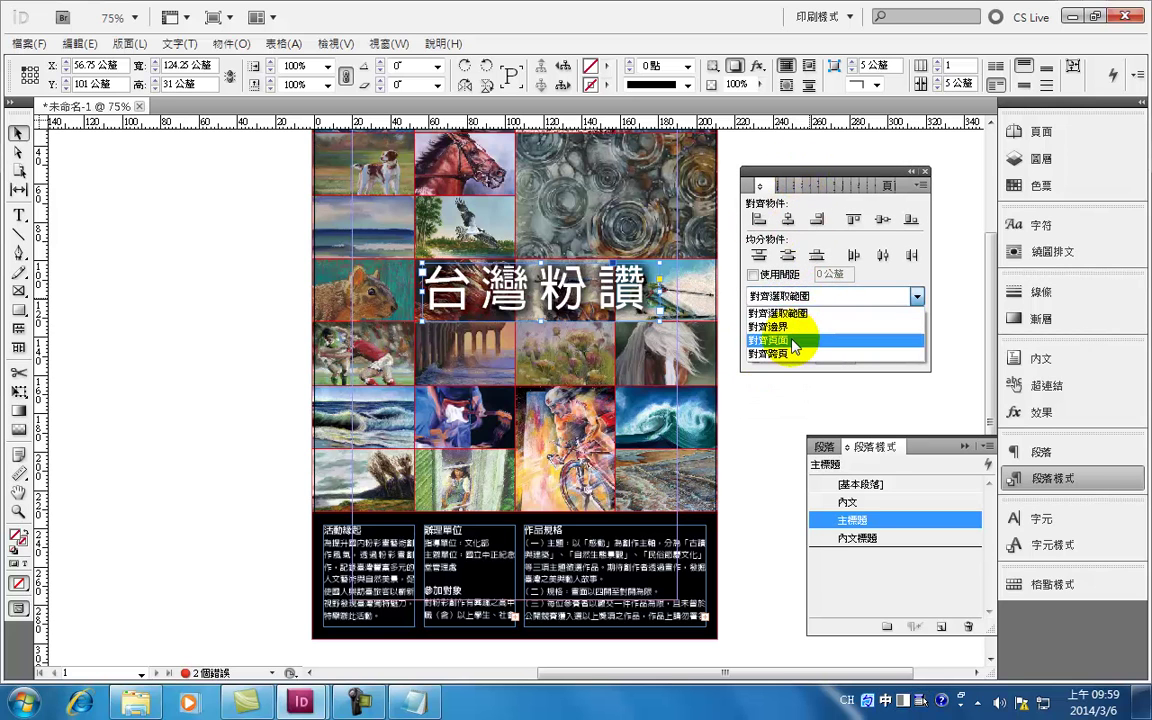
{"action": "left_click", "coordinate": [793, 345]}
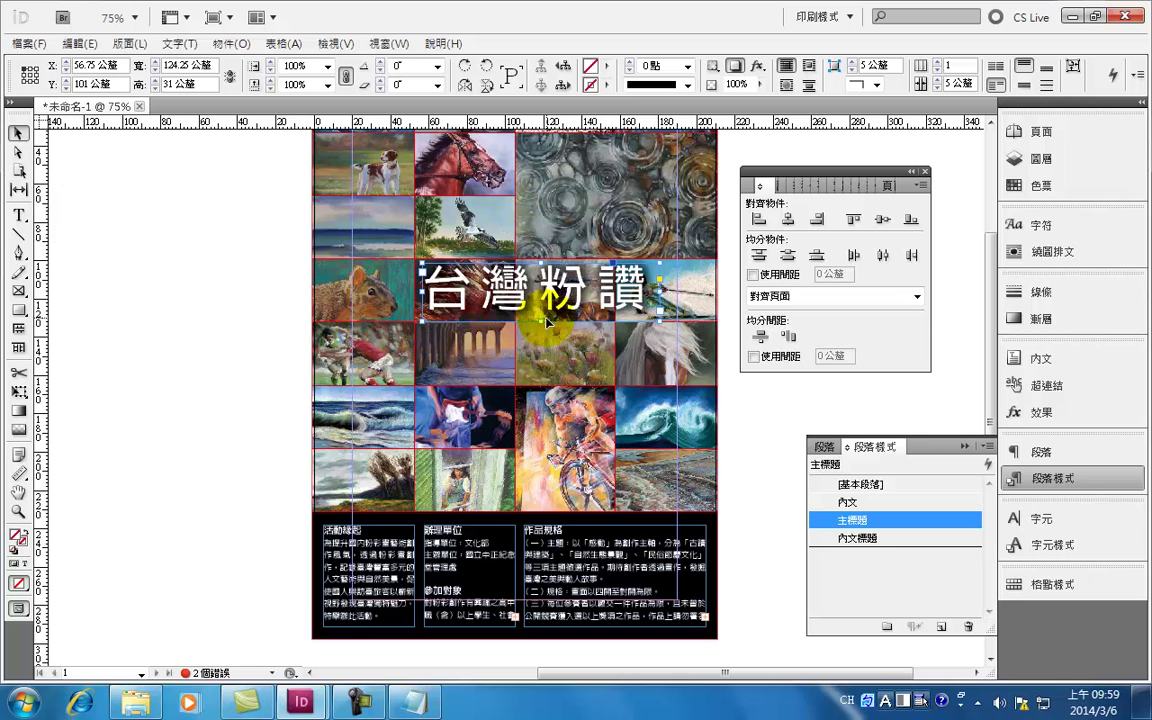
{"action": "left_click", "coordinate": [789, 221]}
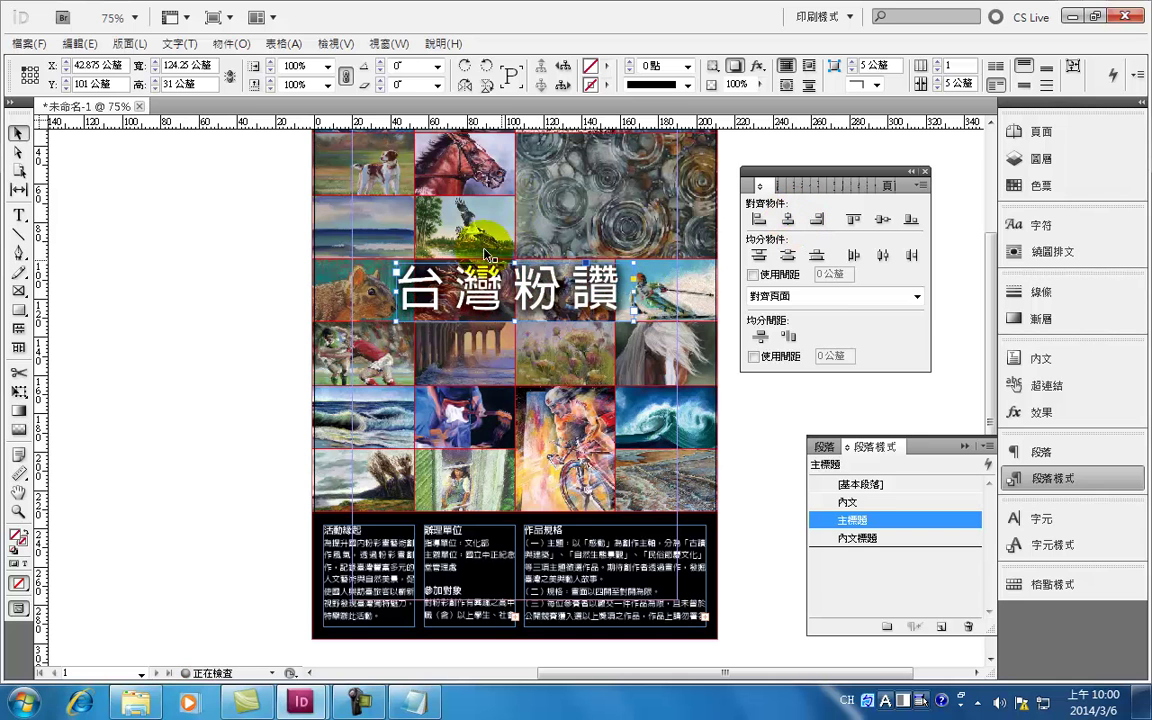
{"action": "left_click", "coordinate": [753, 458]}
Move the title frame straight up to Y 87 公釐.
{"action": "left_click_drag", "start_coordinate": [627, 382], "coordinate": [541, 498]}
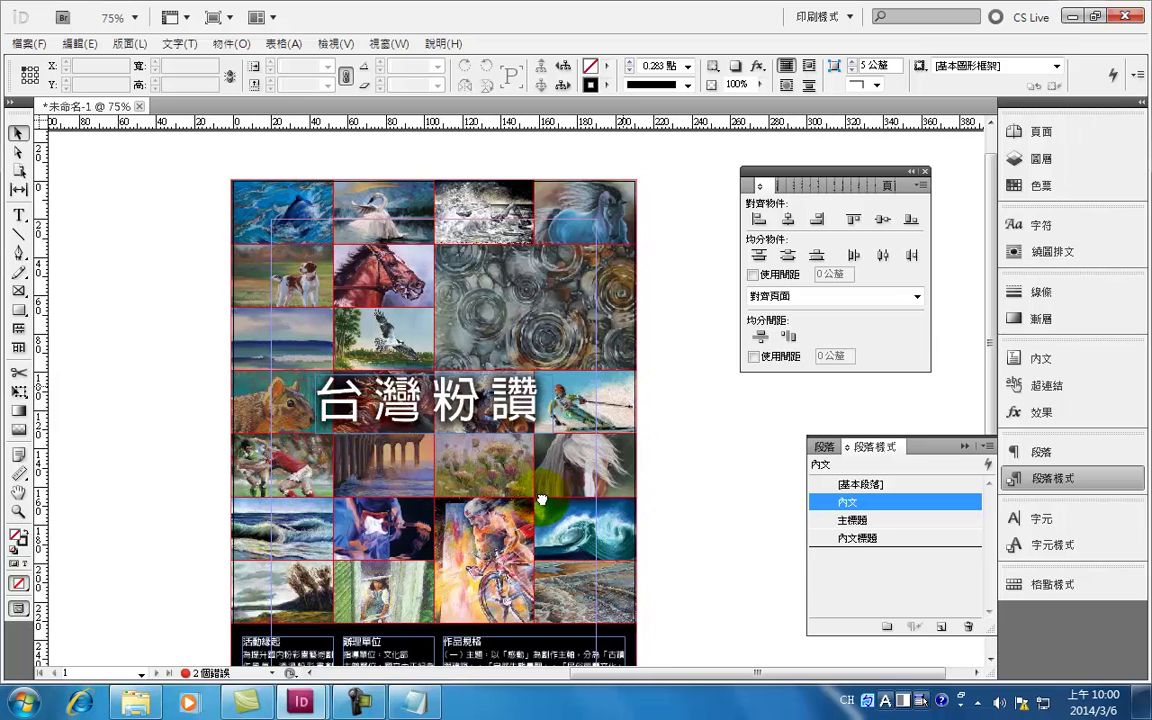
{"action": "left_click", "coordinate": [508, 408]}
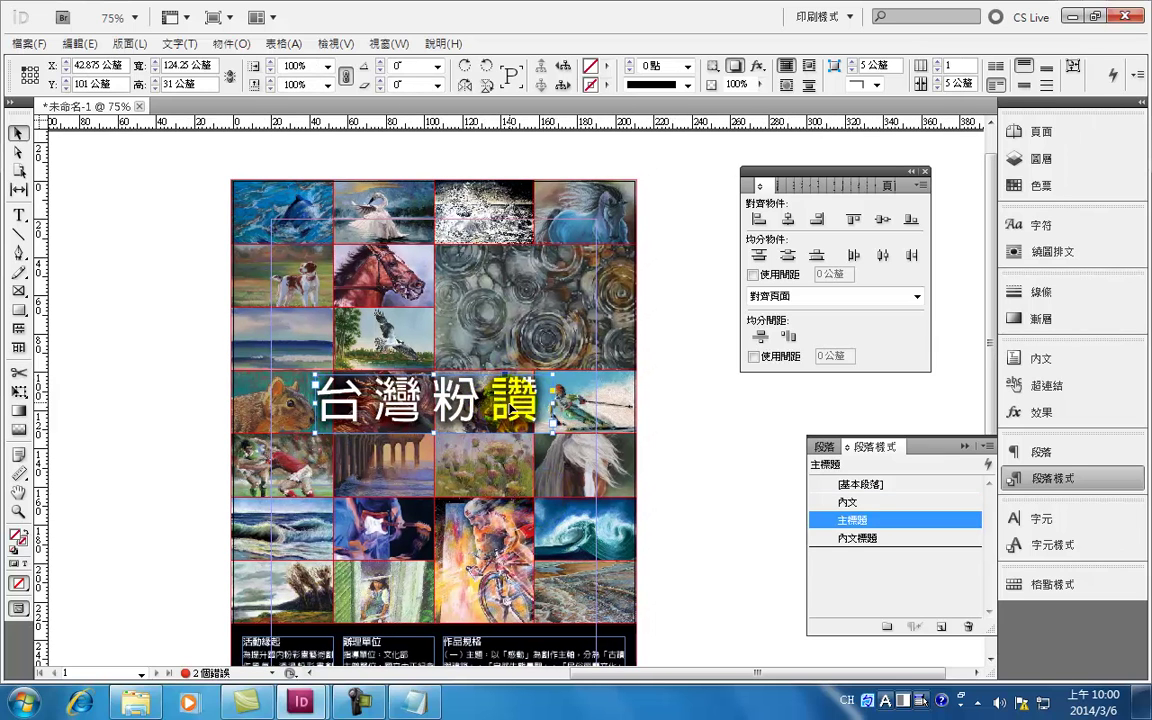
{"action": "left_click_drag", "start_coordinate": [510, 408], "coordinate": [511, 379]}
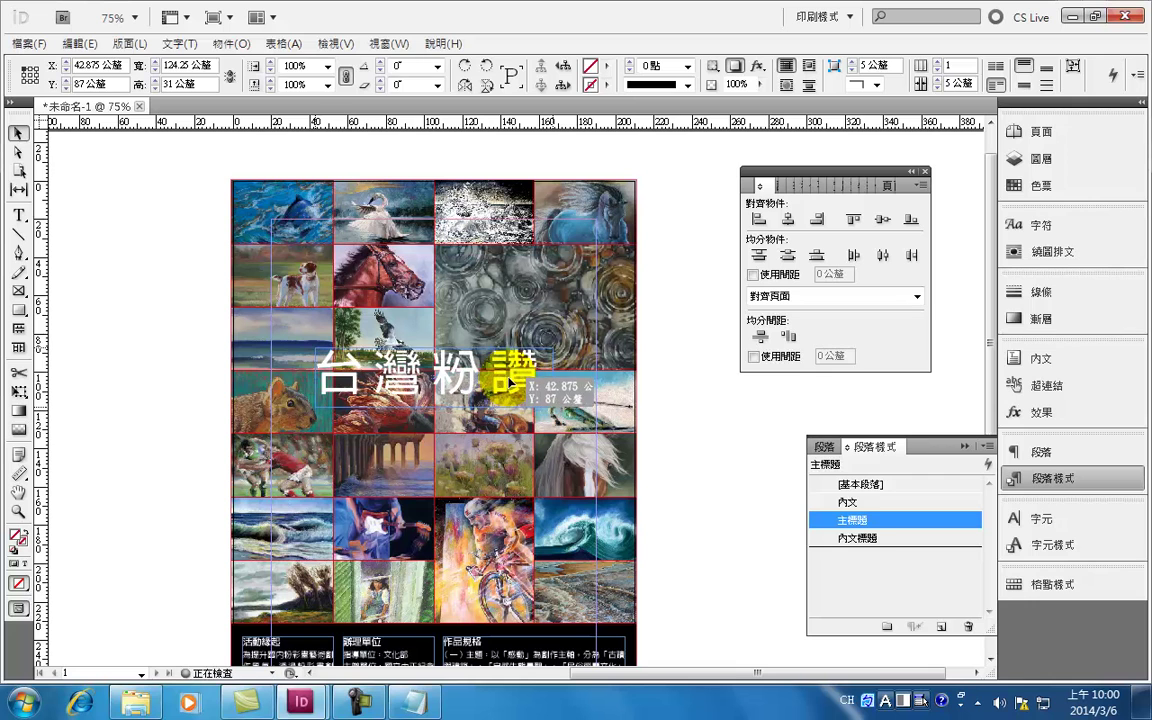
{"action": "left_click", "coordinate": [690, 440]}
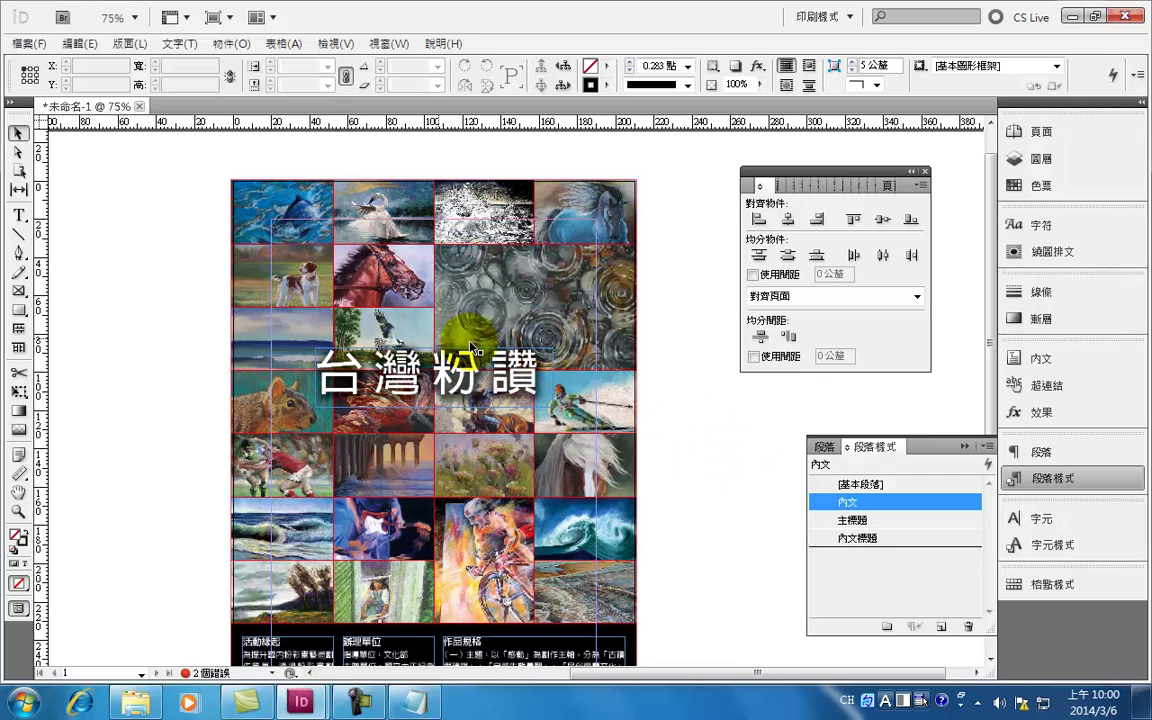
Narrow the title frame to 118.125 公釐 and centre it horizontally on the page again.
{"action": "scroll", "coordinate": [708, 422], "scroll_direction": "down", "scroll_amount": 5}
{"action": "left_click_drag", "start_coordinate": [486, 288], "coordinate": [549, 261]}
{"action": "left_click", "coordinate": [571, 264]}
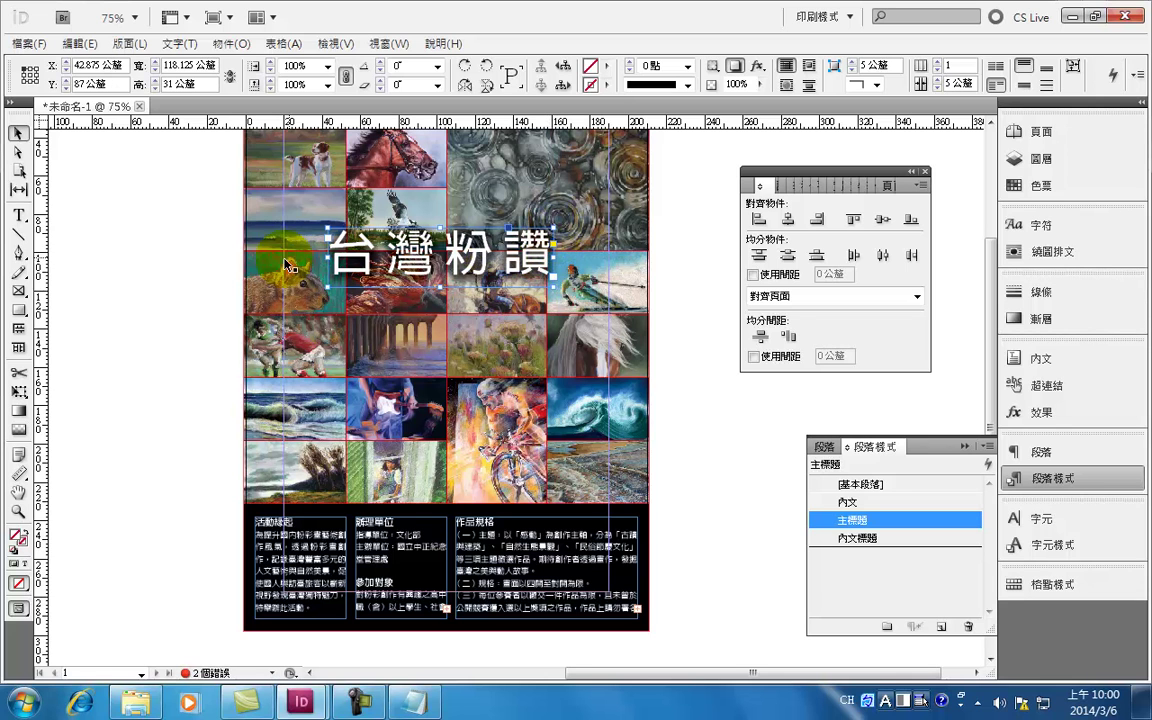
{"action": "left_click", "coordinate": [787, 219]}
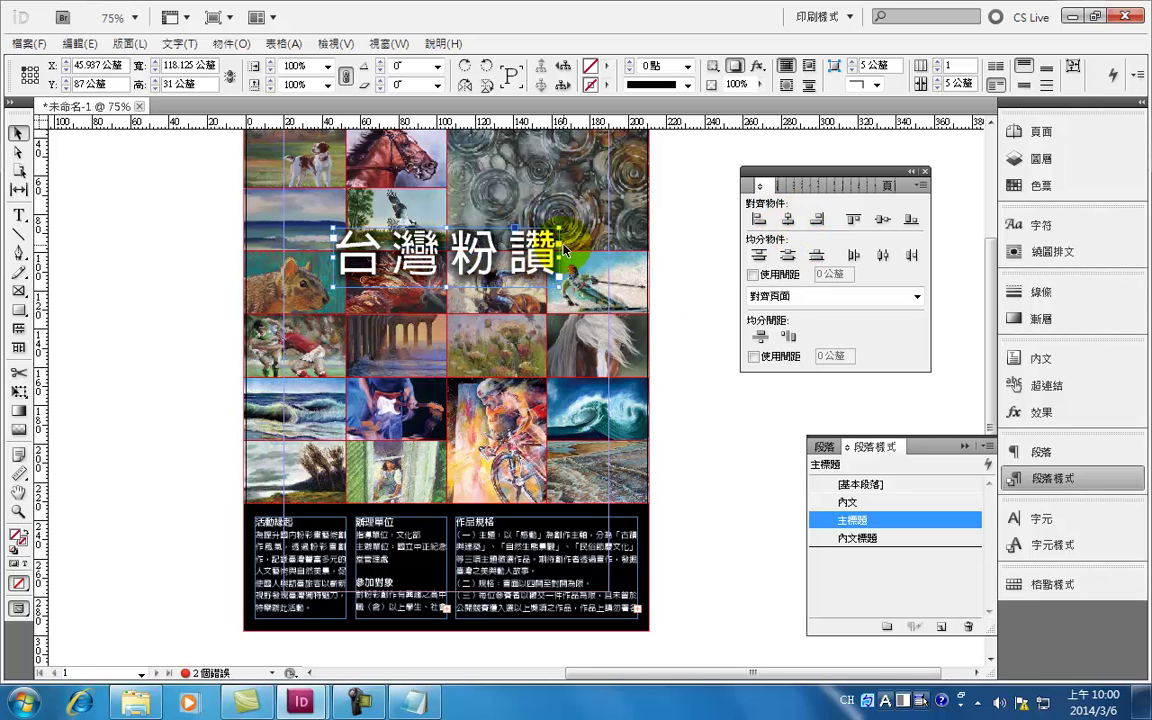
{"action": "left_click", "coordinate": [752, 500]}
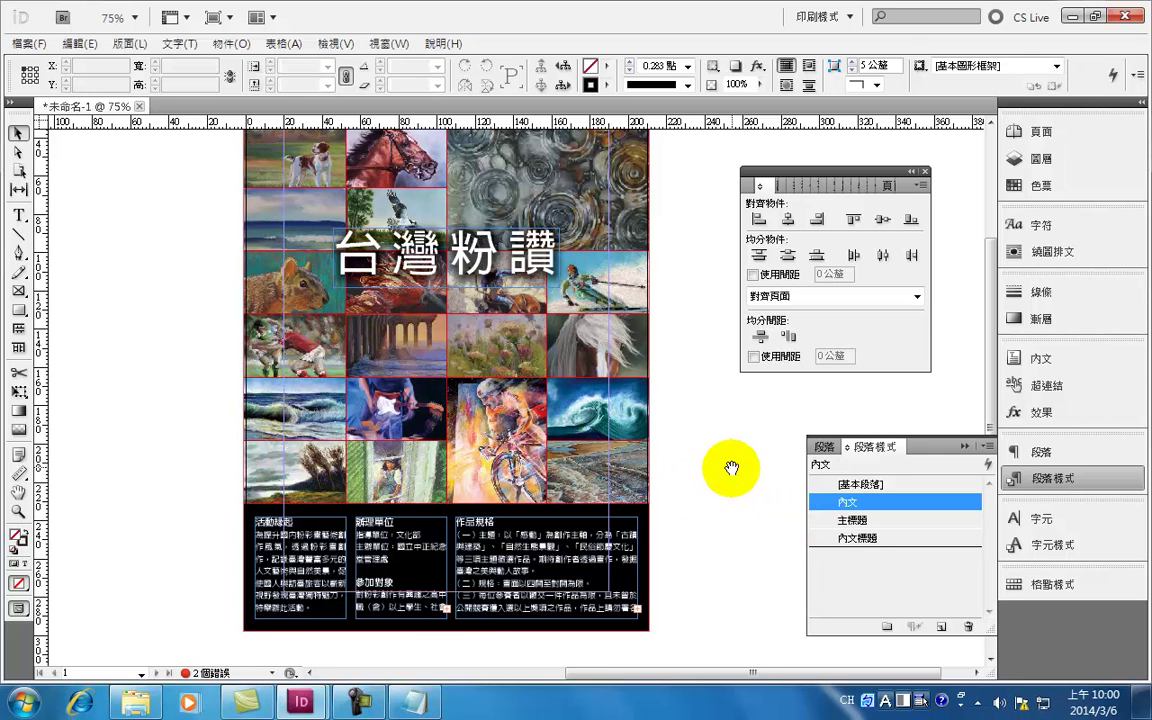
{"action": "scroll", "coordinate": [699, 470], "scroll_direction": "right", "scroll_amount": 1}
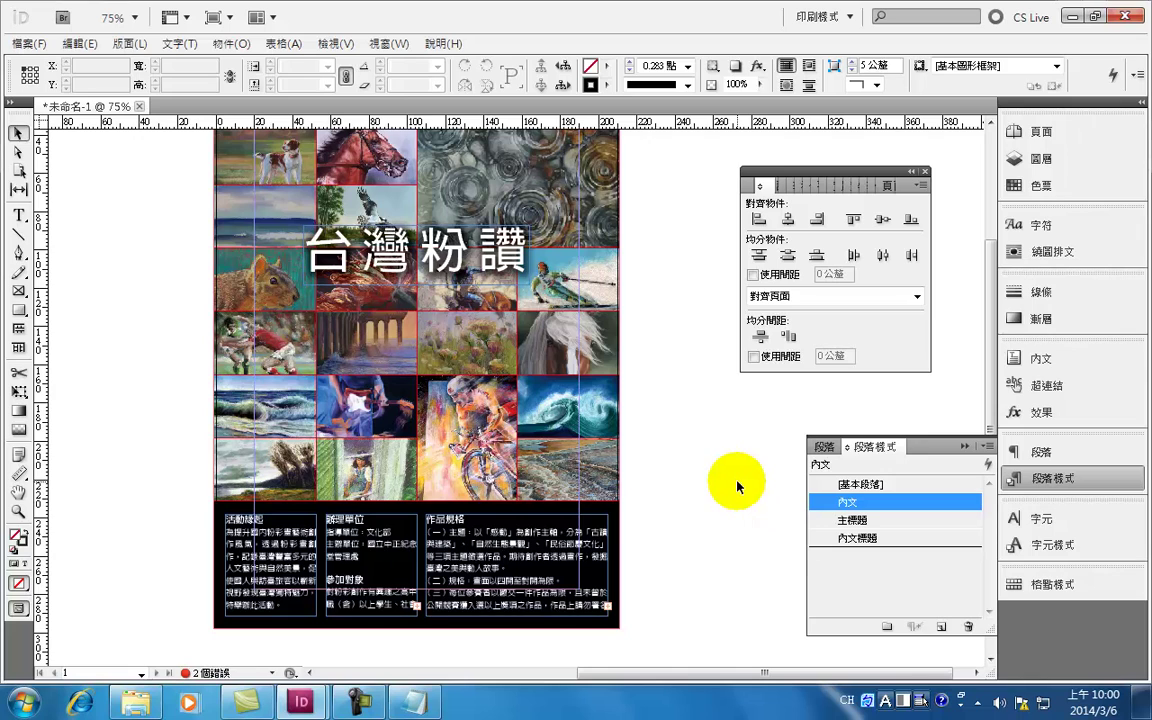
{"action": "left_click", "coordinate": [413, 702]}
{"action": "scroll", "coordinate": [188, 367], "scroll_direction": "down", "scroll_amount": 6}
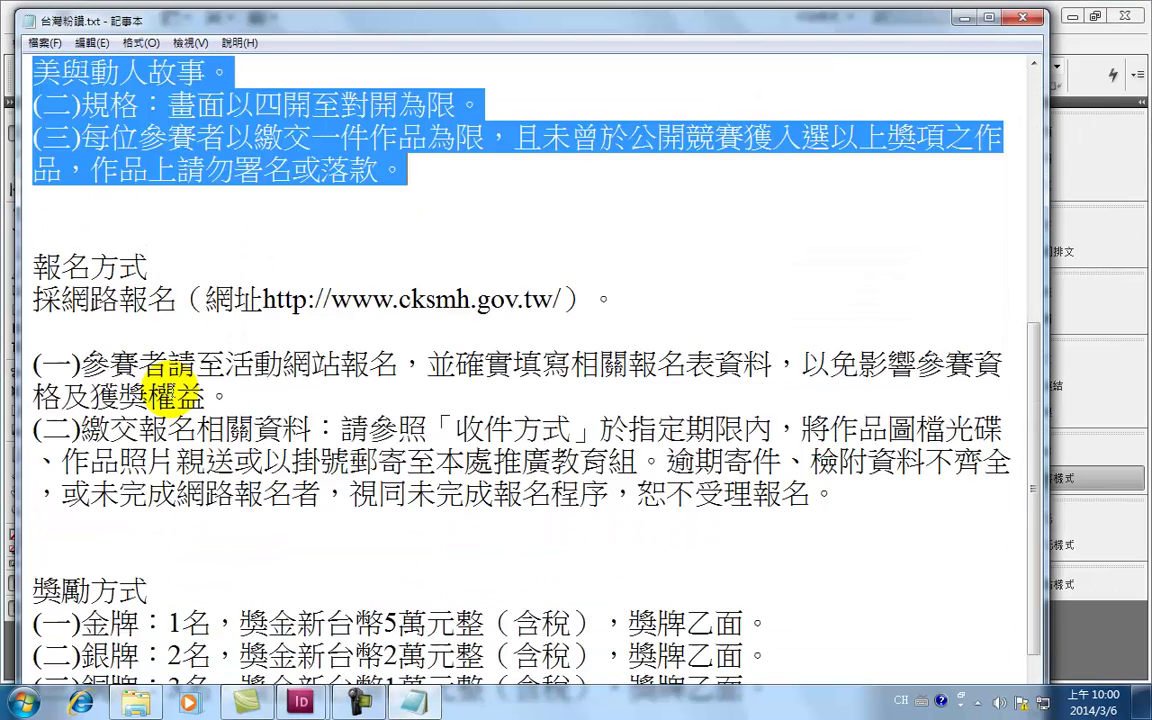
{"action": "scroll", "coordinate": [278, 465], "scroll_direction": "up", "scroll_amount": 2}
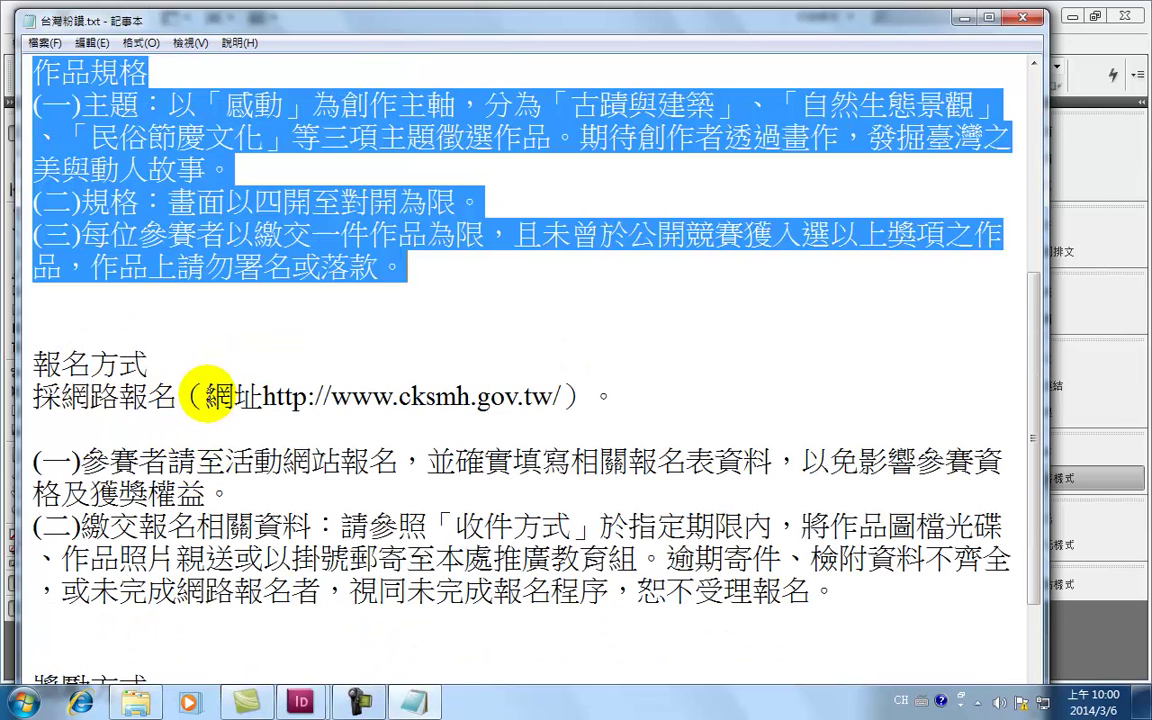
{"action": "left_click_drag", "start_coordinate": [330, 397], "coordinate": [553, 396]}
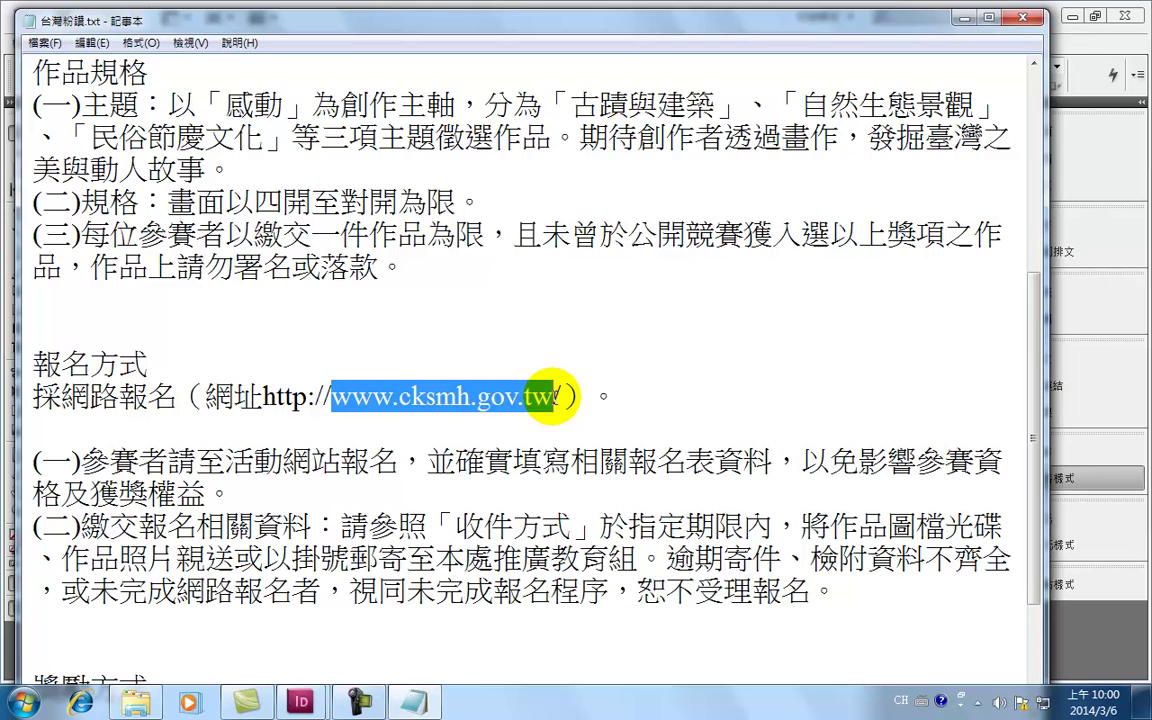
{"action": "left_click", "coordinate": [968, 17]}
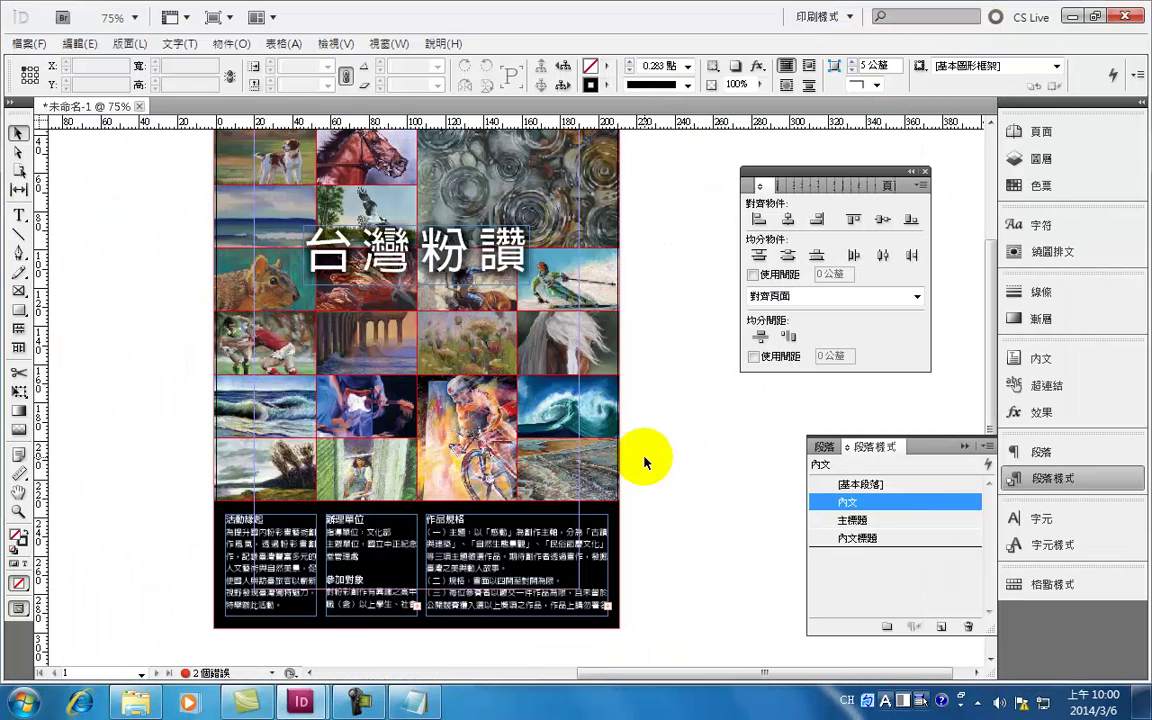
Duplicate the title frame directly below at Y 118 公釐 and replace the copy's text with the www website address.
{"action": "left_click", "coordinate": [397, 283]}
{"action": "left_click_drag", "start_coordinate": [397, 283], "coordinate": [409, 317]}
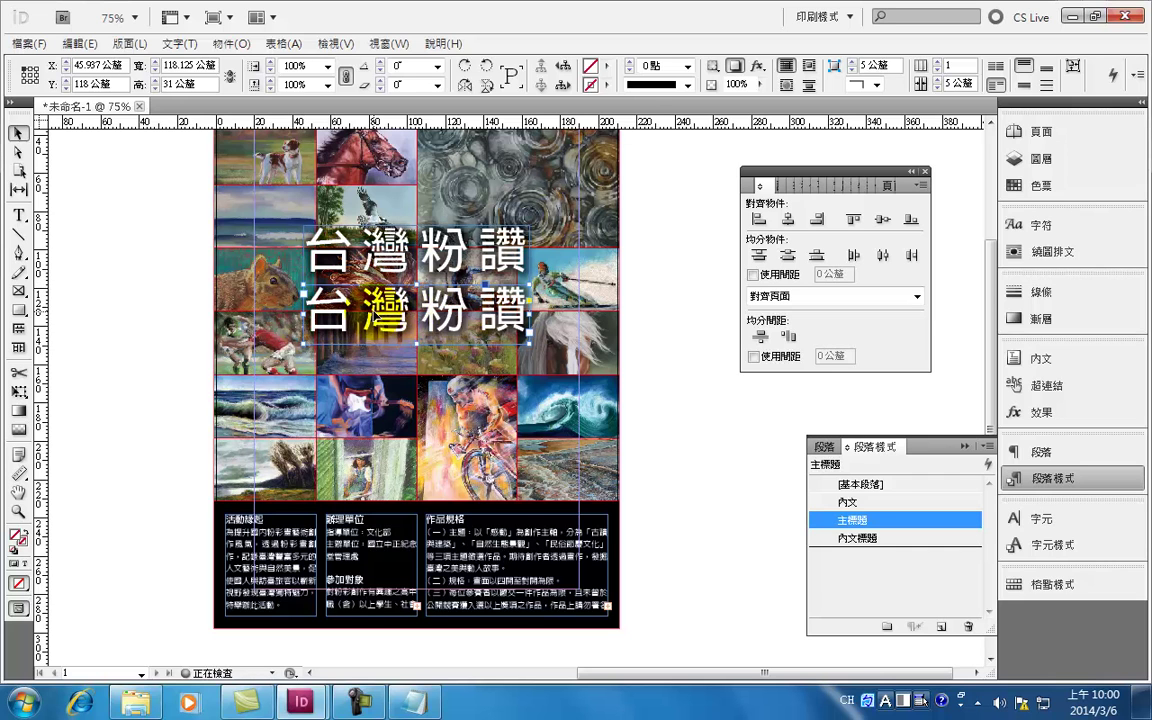
{"action": "double_click", "coordinate": [383, 308]}
{"action": "left_click_drag", "start_coordinate": [310, 305], "coordinate": [527, 303]}
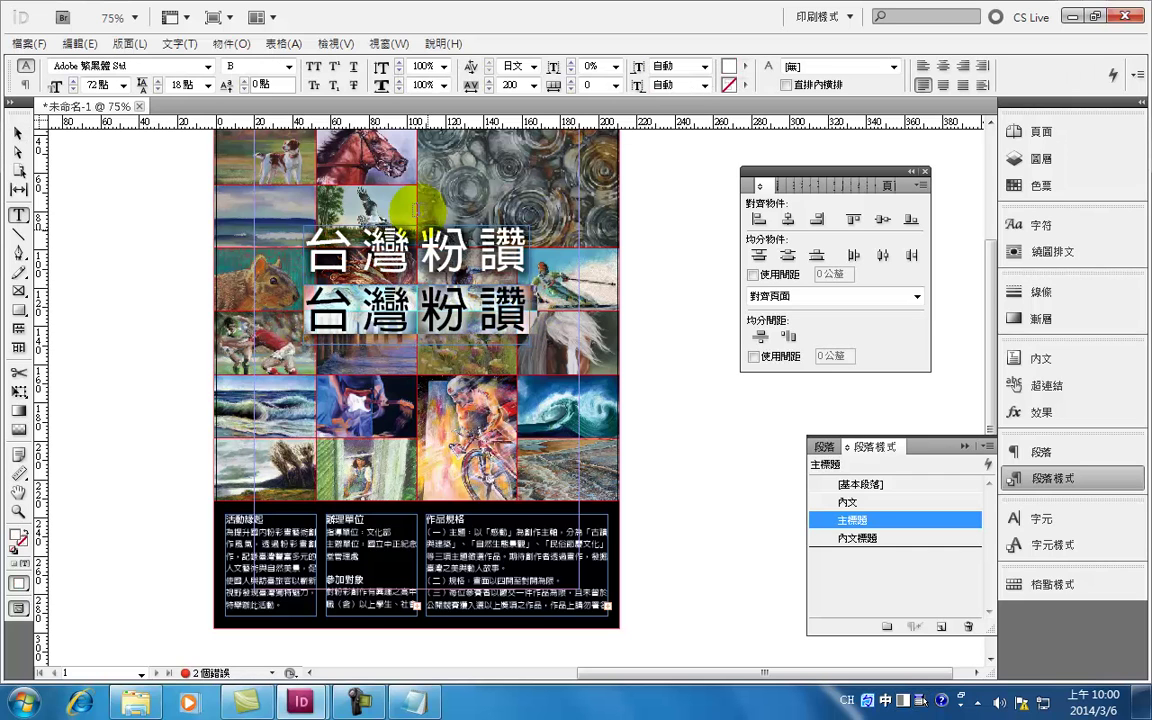
{"action": "type", "text": "www"}
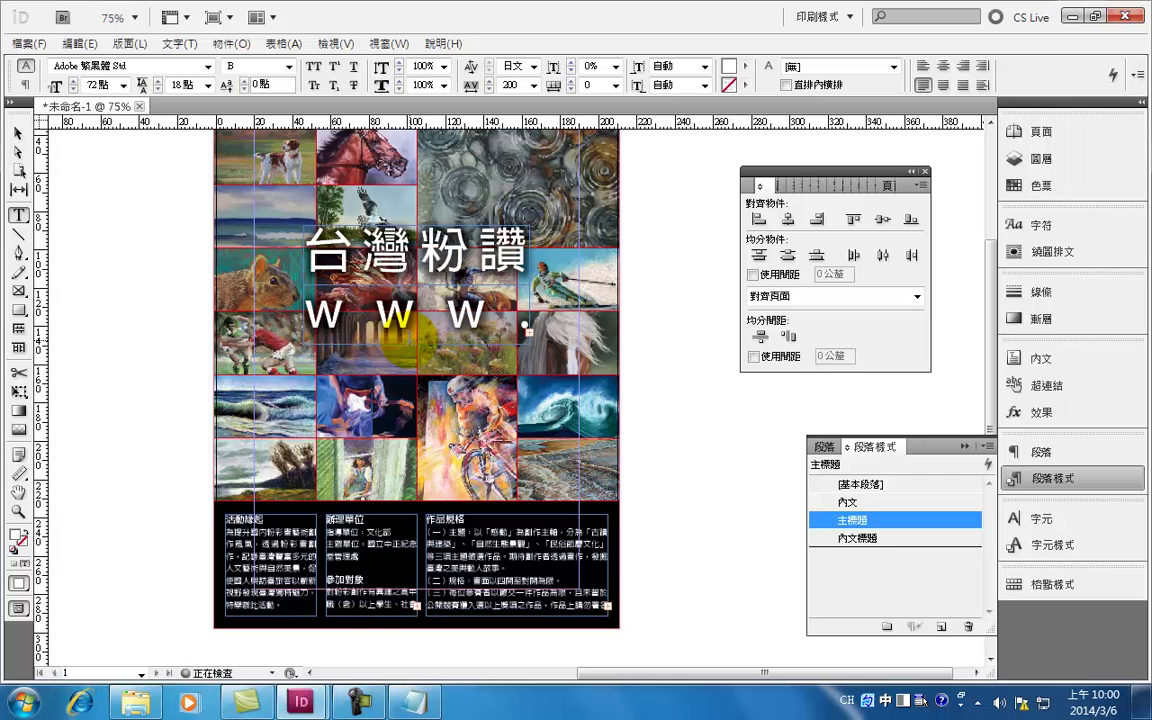
Create a new paragraph style with the website address frame selected.
{"action": "left_click", "coordinate": [17, 132]}
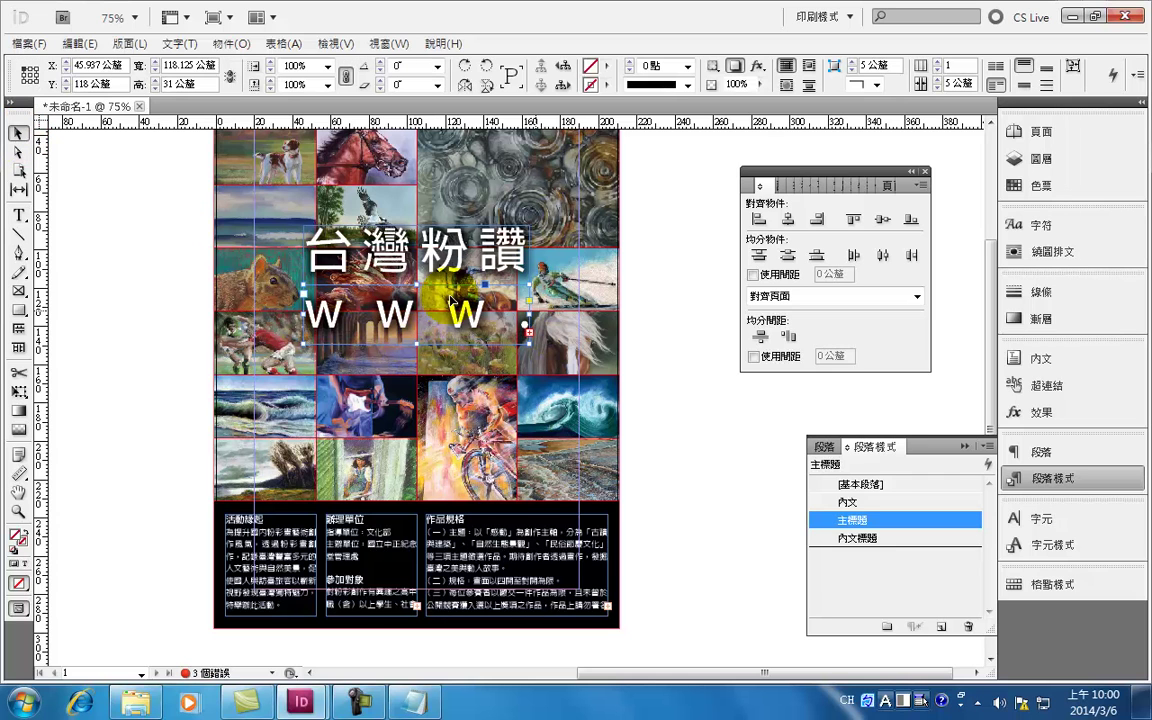
{"action": "left_click_drag", "start_coordinate": [529, 314], "coordinate": [582, 330]}
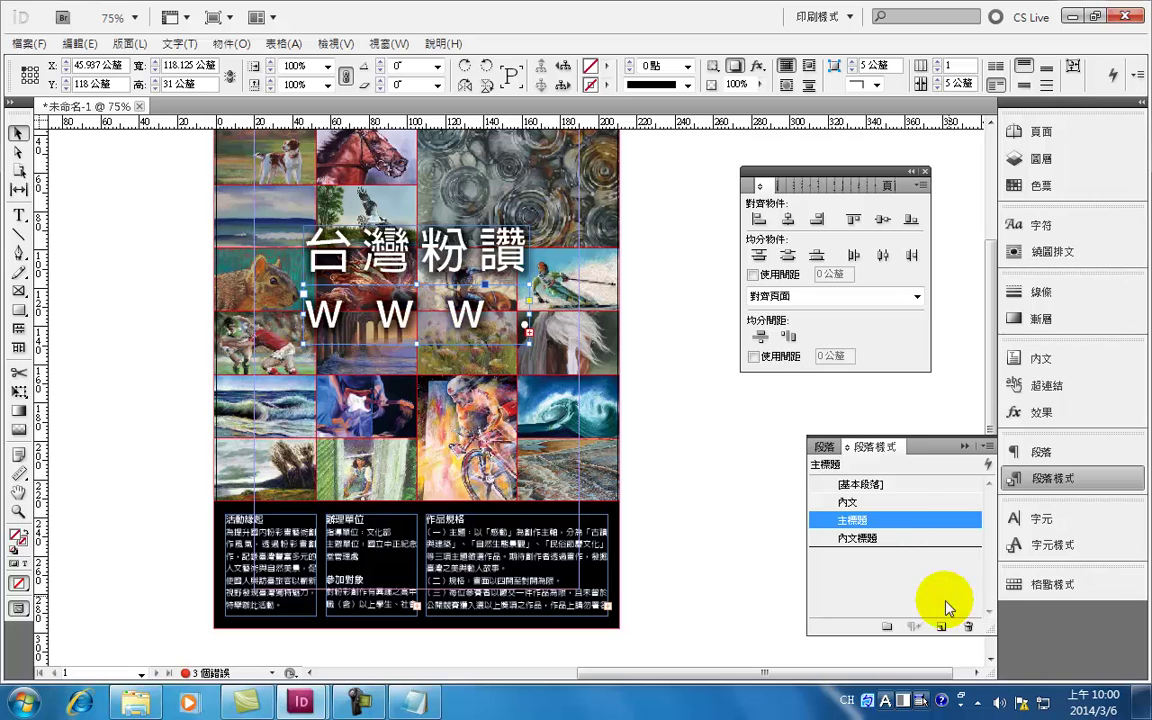
{"action": "left_click", "coordinate": [941, 628]}
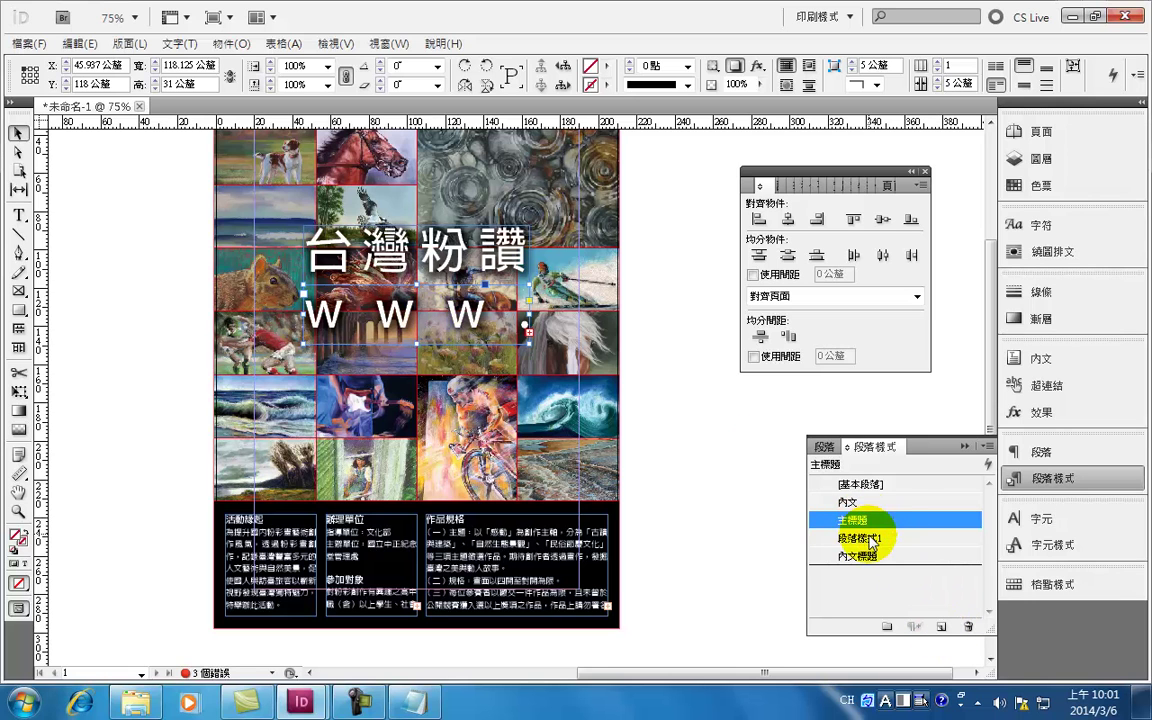
Rename the new paragraph style 副標題 and base it on [無段落樣式].
{"action": "left_click", "coordinate": [866, 541]}
{"action": "key", "text": "shift"}
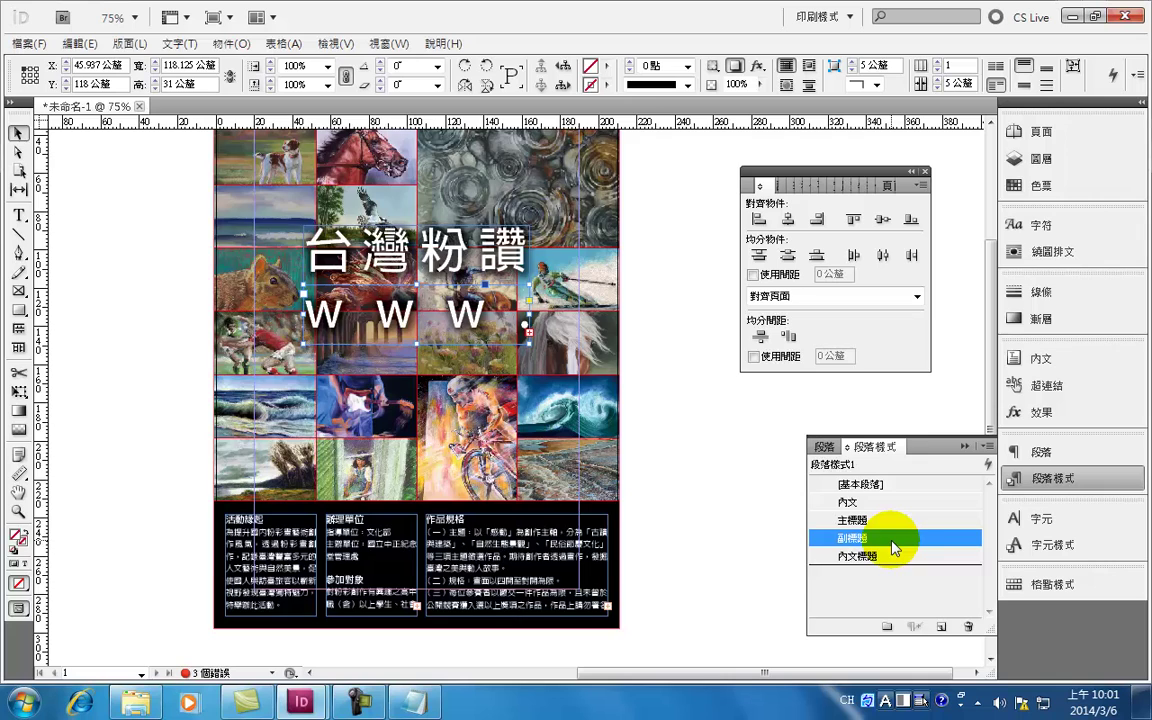
{"action": "double_click", "coordinate": [891, 540]}
{"action": "left_click_drag", "start_coordinate": [380, 149], "coordinate": [930, 165]}
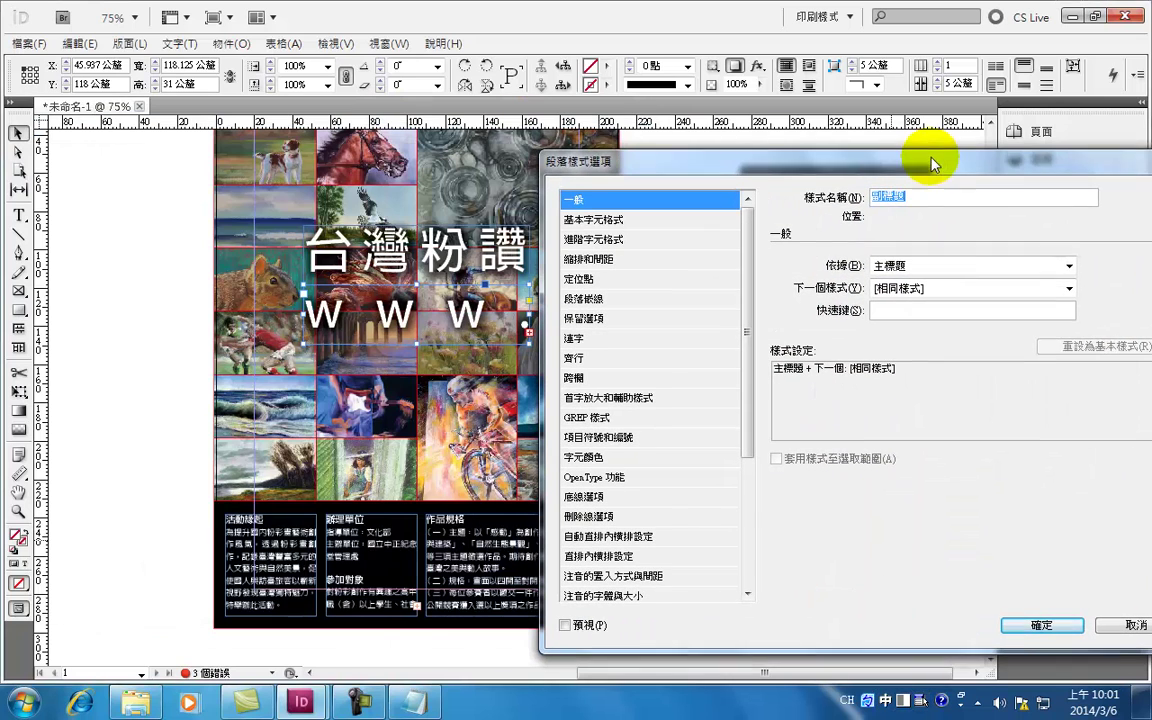
{"action": "left_click", "coordinate": [1068, 266]}
{"action": "left_click", "coordinate": [972, 290]}
Set the 副標題 style's font to Arial Regular with a size of 36 點.
{"action": "left_click_drag", "start_coordinate": [700, 160], "coordinate": [753, 150]}
{"action": "left_click", "coordinate": [676, 216]}
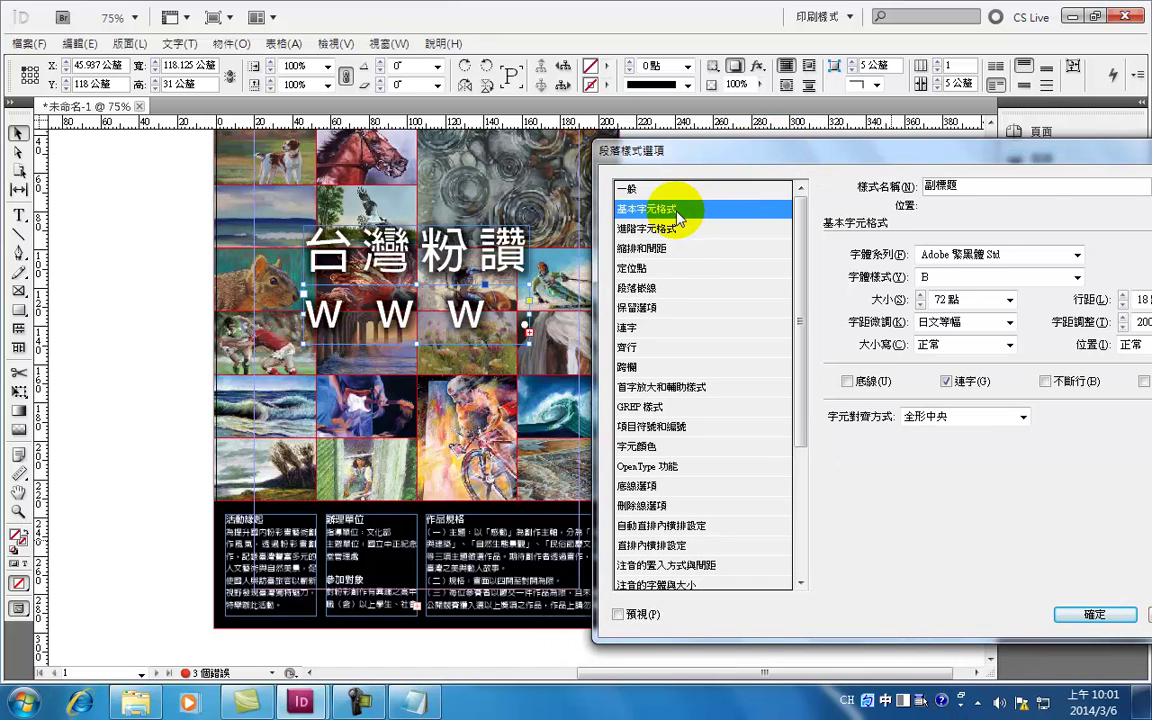
{"action": "left_click_drag", "start_coordinate": [927, 160], "coordinate": [857, 150]}
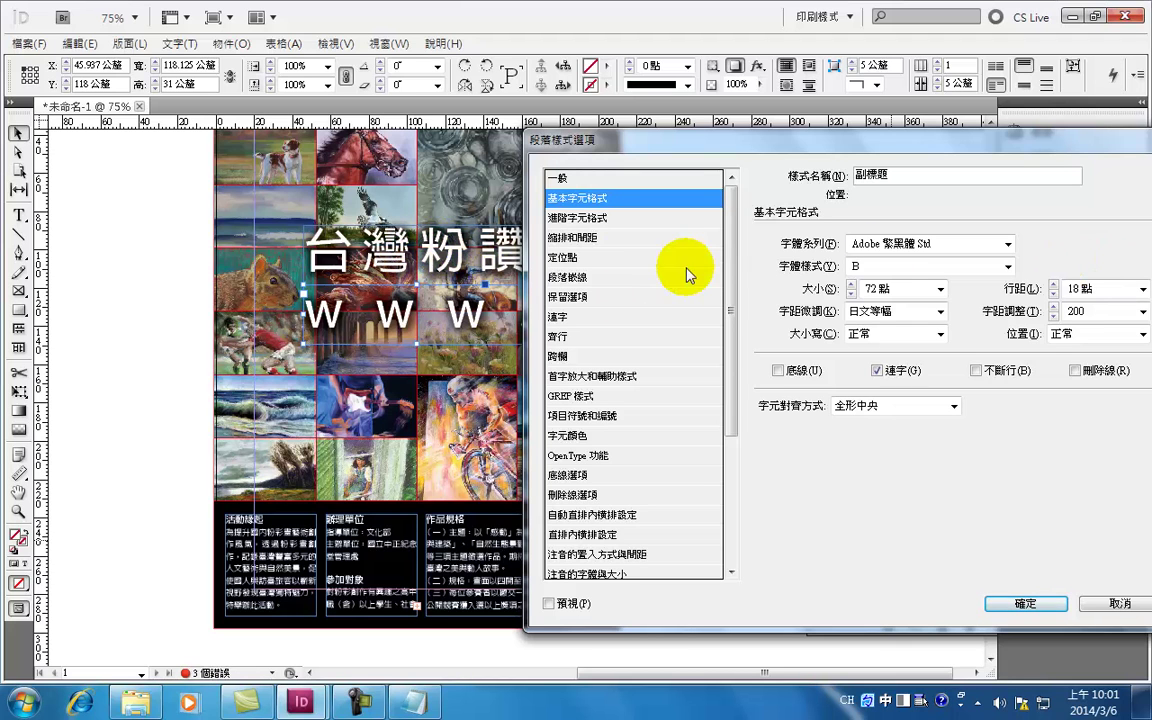
{"action": "left_click", "coordinate": [1008, 248]}
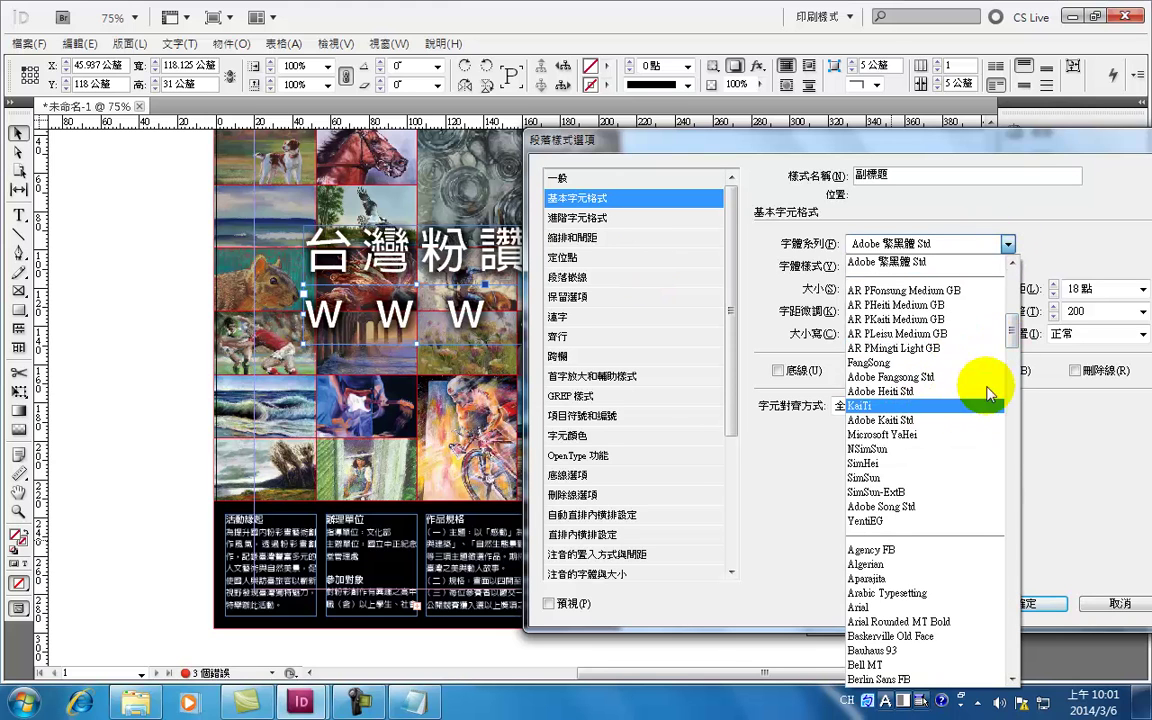
{"action": "scroll", "coordinate": [930, 670], "scroll_direction": "down", "scroll_amount": 4}
{"action": "key", "text": "Return"}
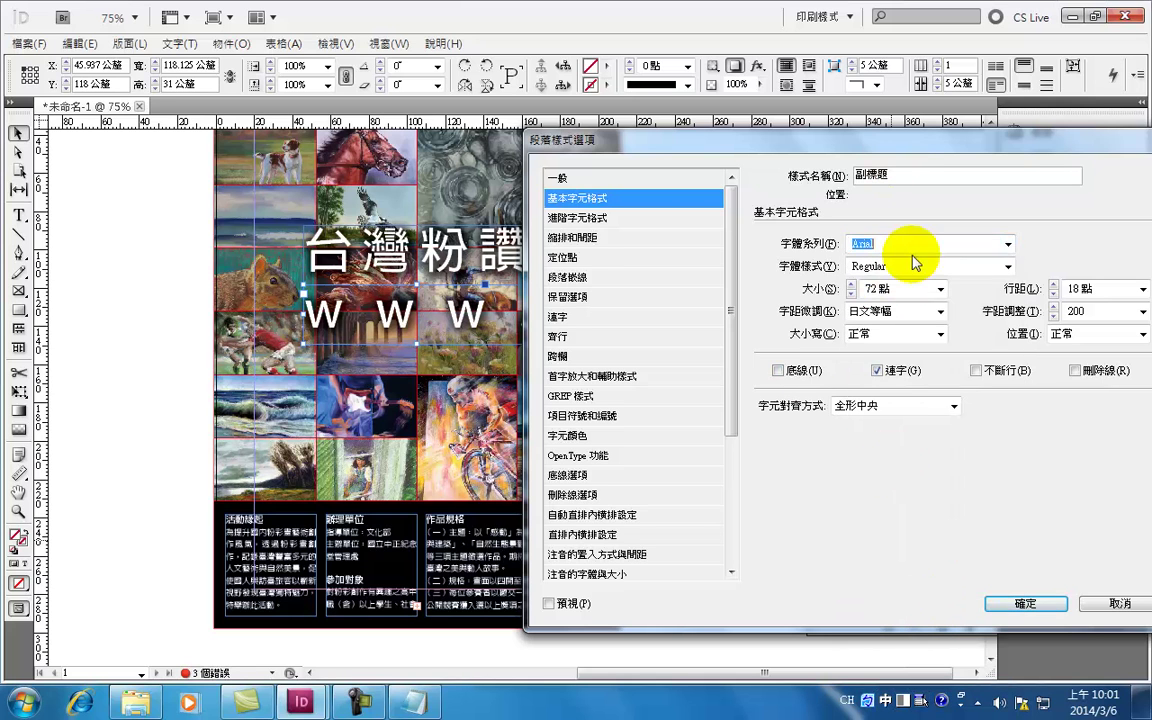
{"action": "left_click", "coordinate": [941, 289]}
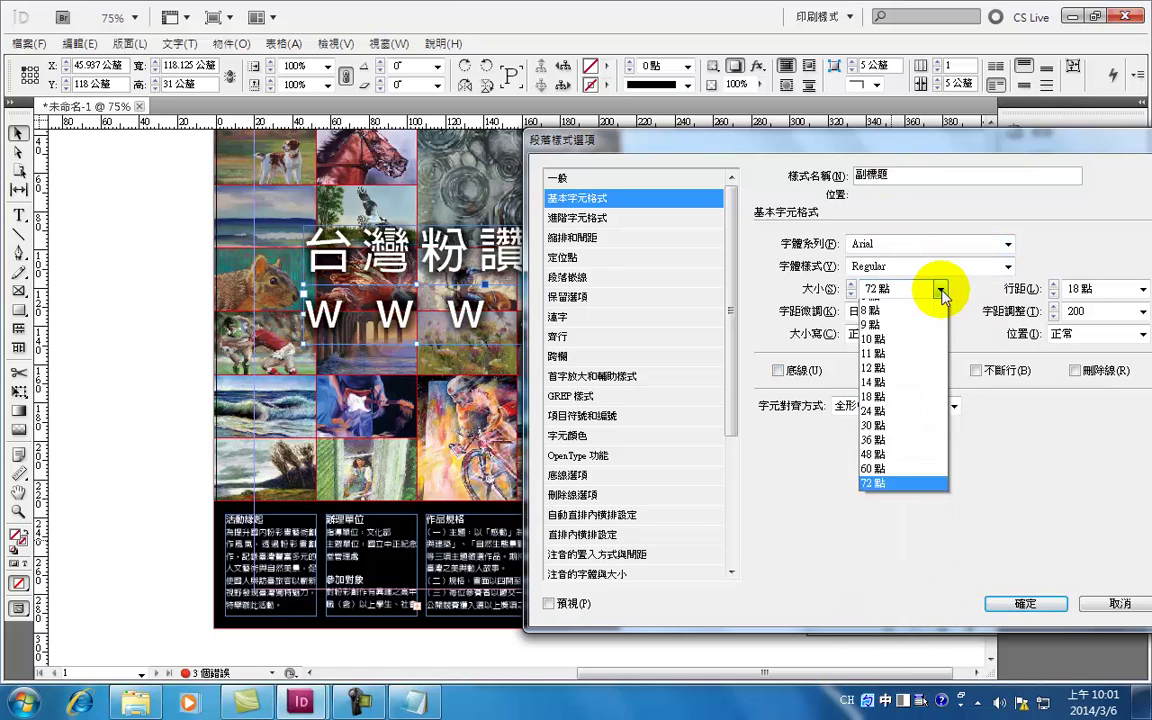
{"action": "left_click", "coordinate": [905, 441]}
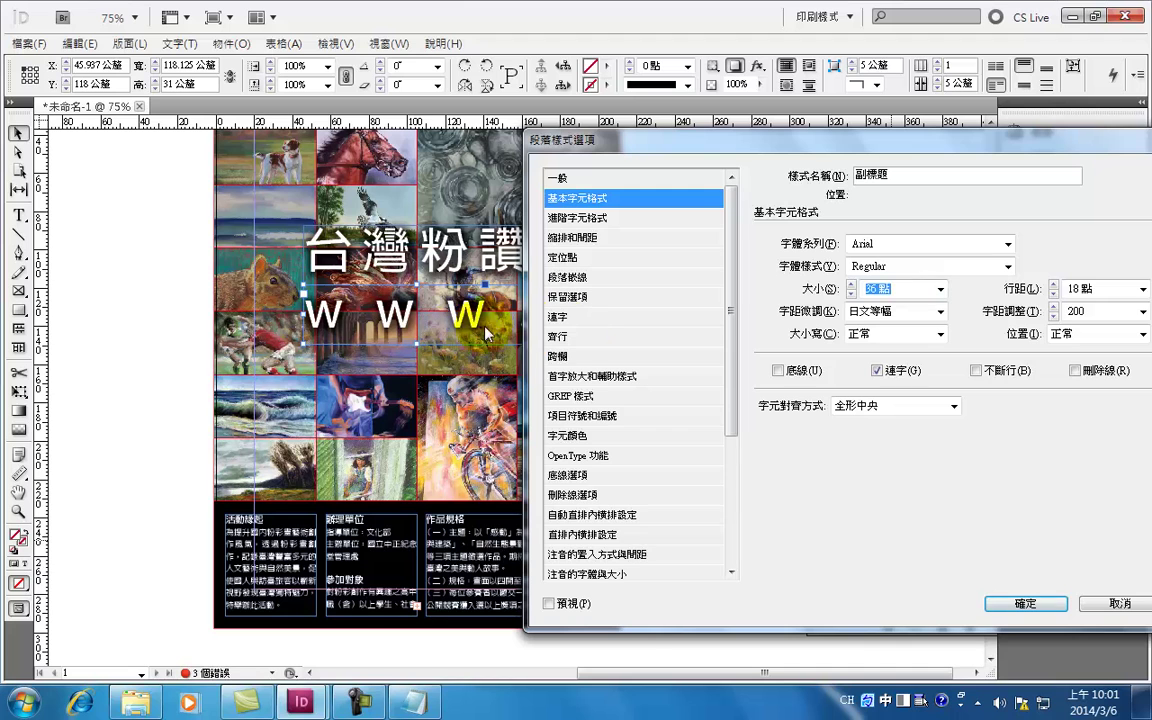
Set the 副標題 style's tracking to 50 and apply the style settings.
{"action": "left_click", "coordinate": [1141, 312]}
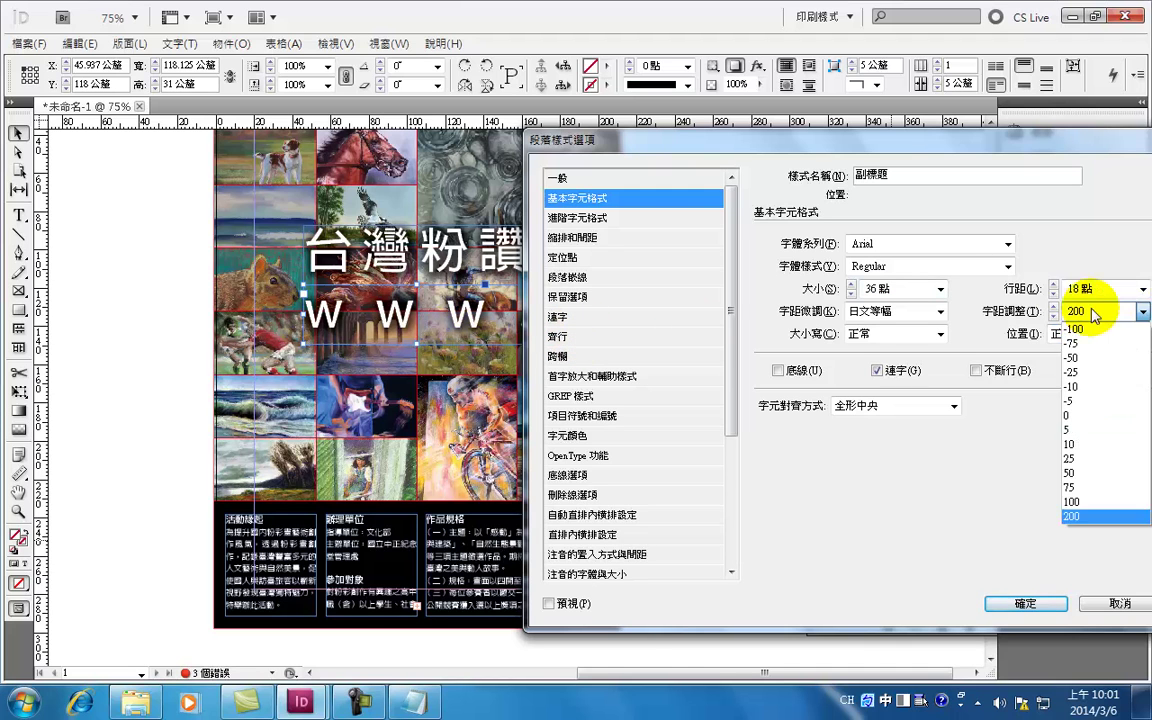
{"action": "left_click", "coordinate": [1093, 416]}
{"action": "left_click", "coordinate": [1142, 313]}
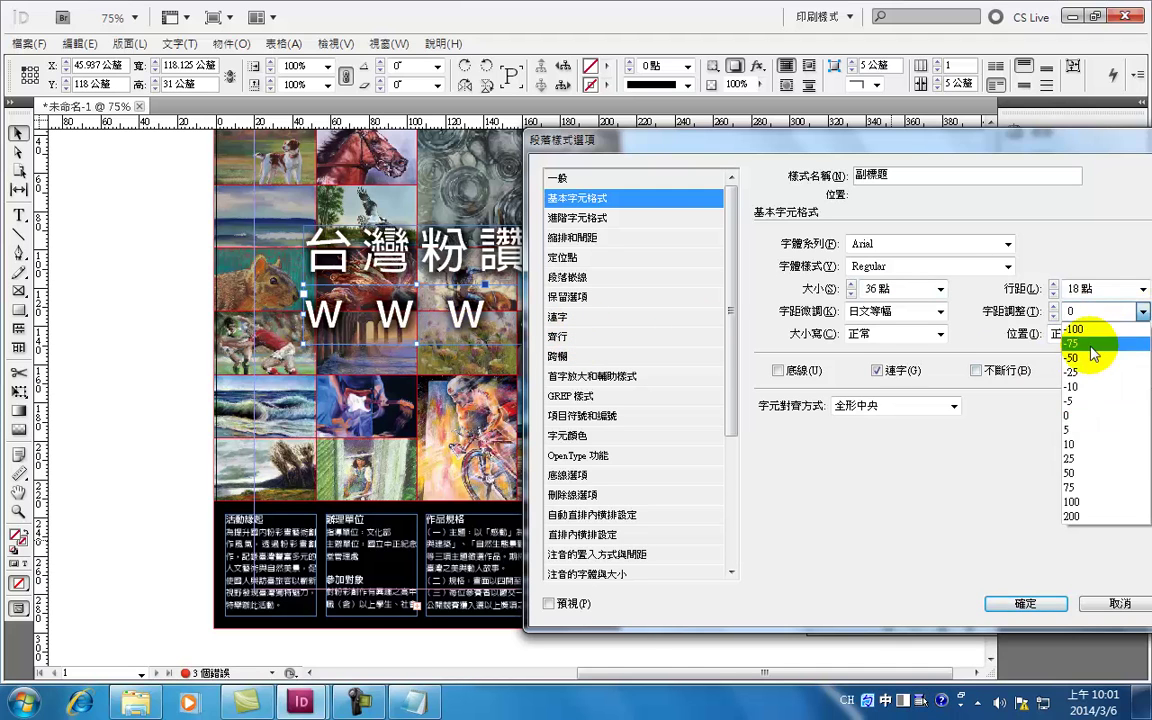
{"action": "left_click", "coordinate": [1097, 474]}
{"action": "left_click", "coordinate": [1037, 611]}
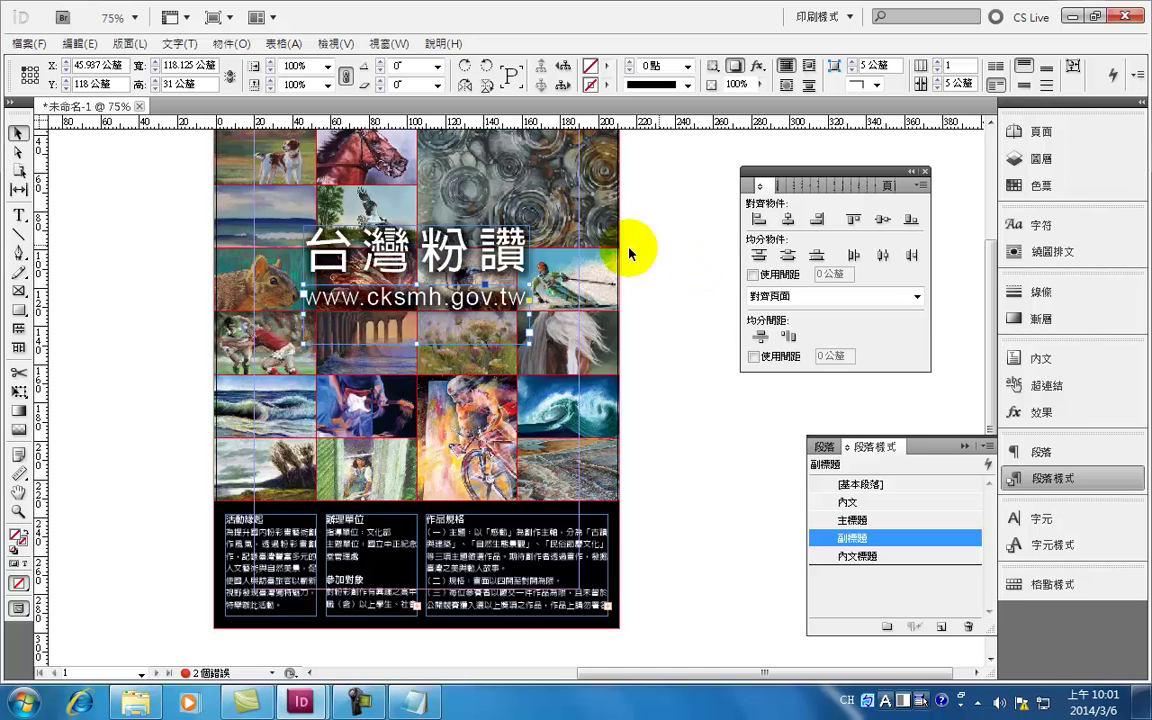
Shorten the website address frame to a height of 14 公釐 and set its drop shadow size to 3 公釐.
{"action": "left_click_drag", "start_coordinate": [416, 345], "coordinate": [441, 304]}
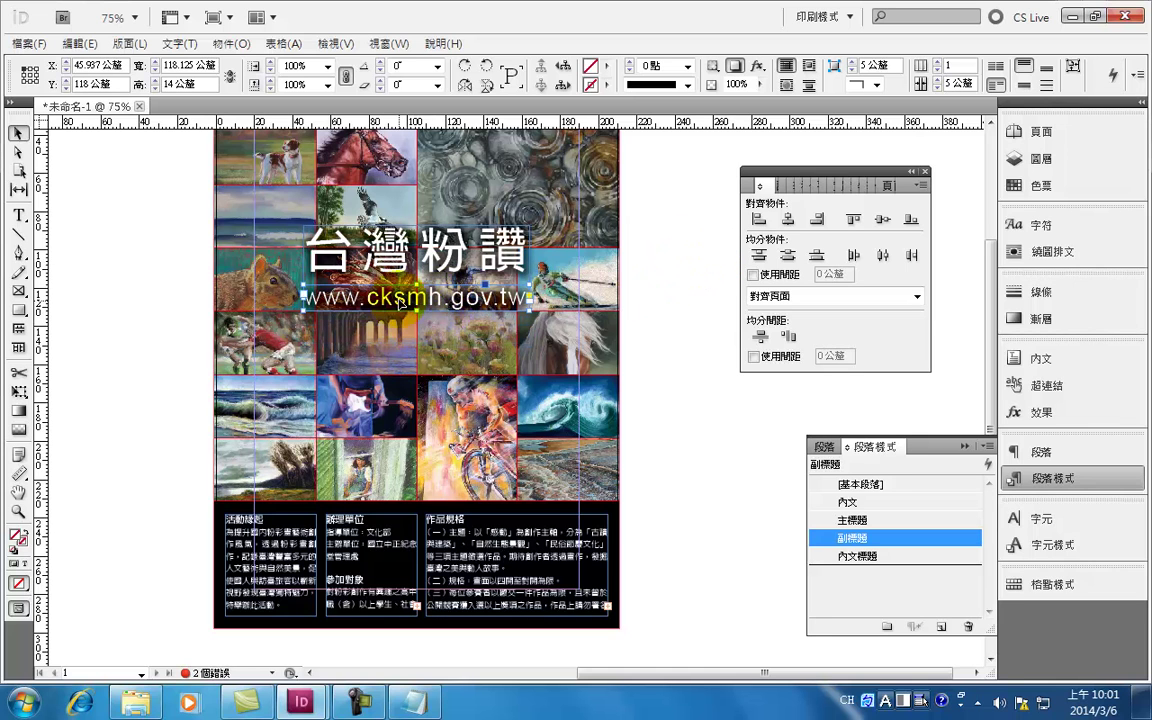
{"action": "left_click", "coordinate": [757, 67]}
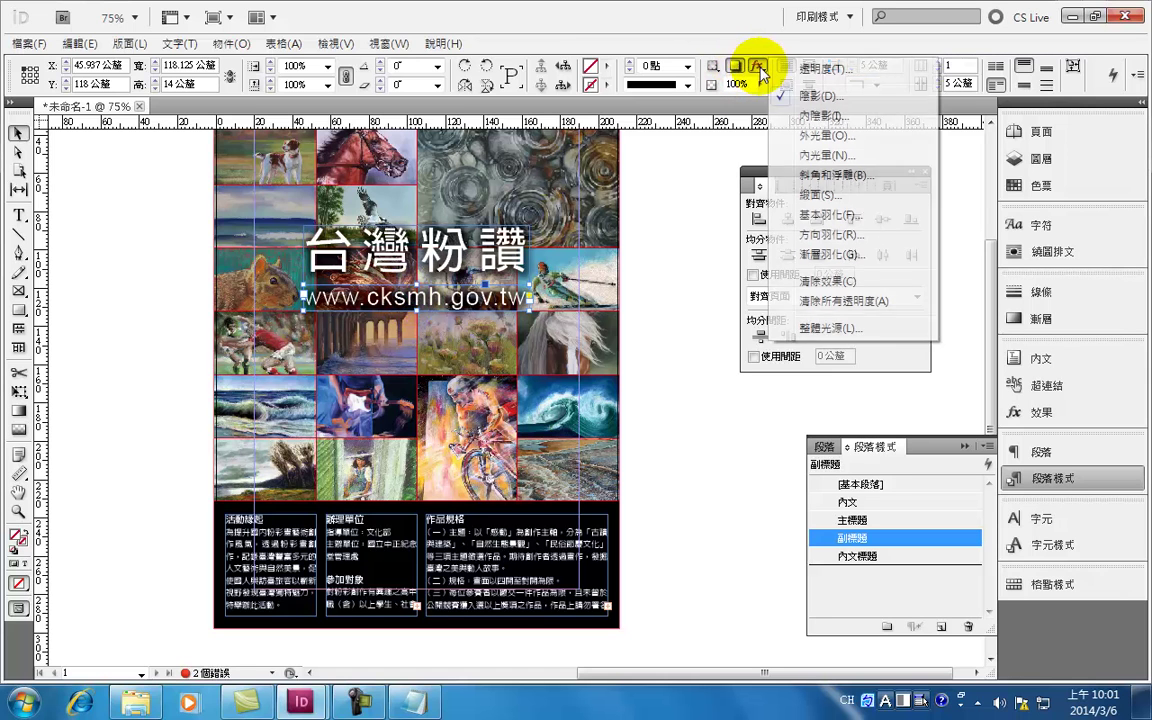
{"action": "left_click", "coordinate": [800, 95]}
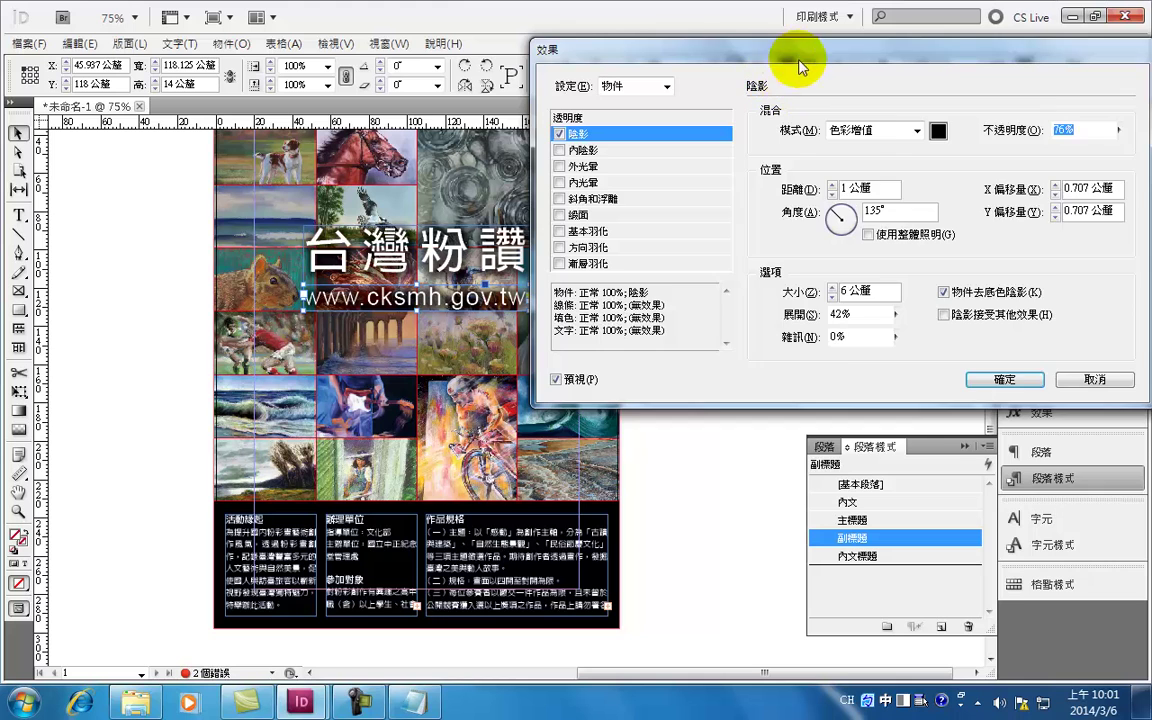
{"action": "left_click_drag", "start_coordinate": [718, 53], "coordinate": [739, 126]}
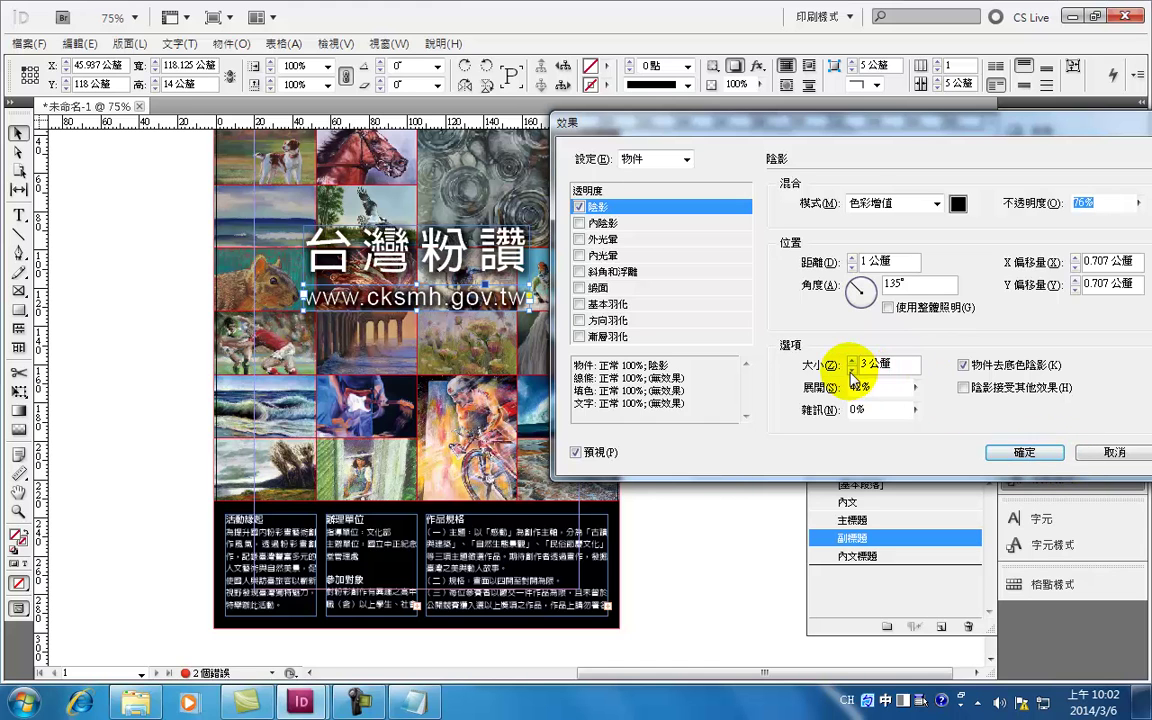
{"action": "left_click", "coordinate": [852, 369]}
{"action": "left_click", "coordinate": [1026, 452]}
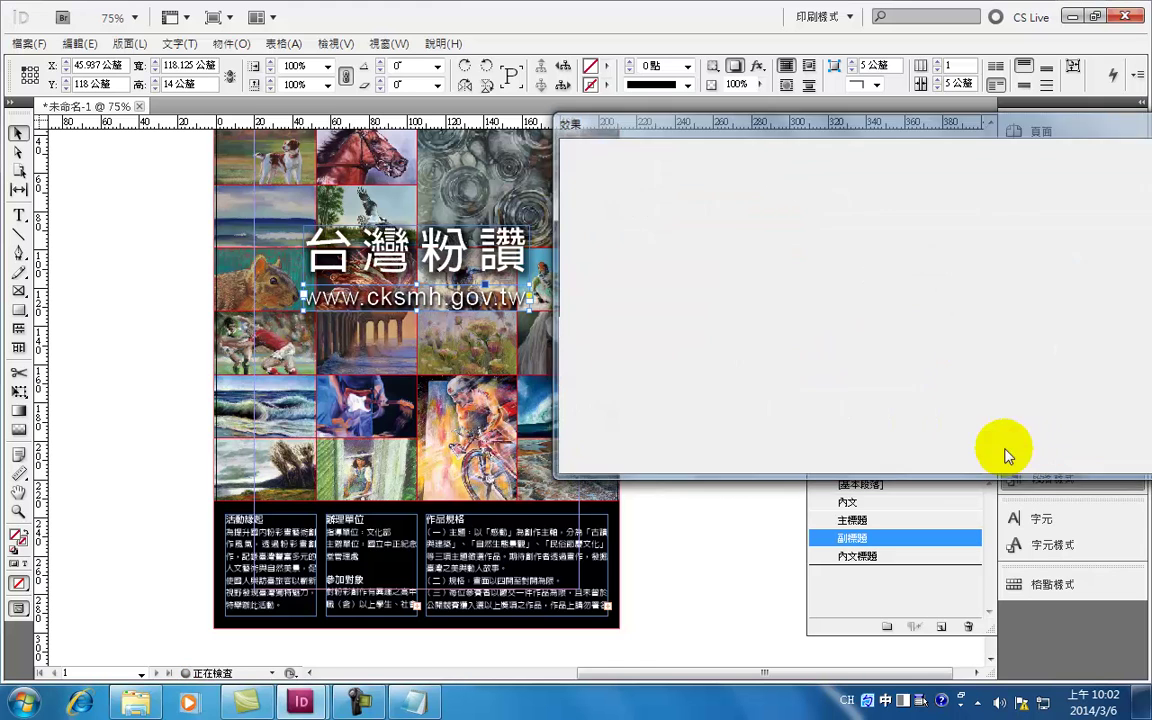
Change the 副標題 paragraph style's font style to Bold.
{"action": "double_click", "coordinate": [845, 540]}
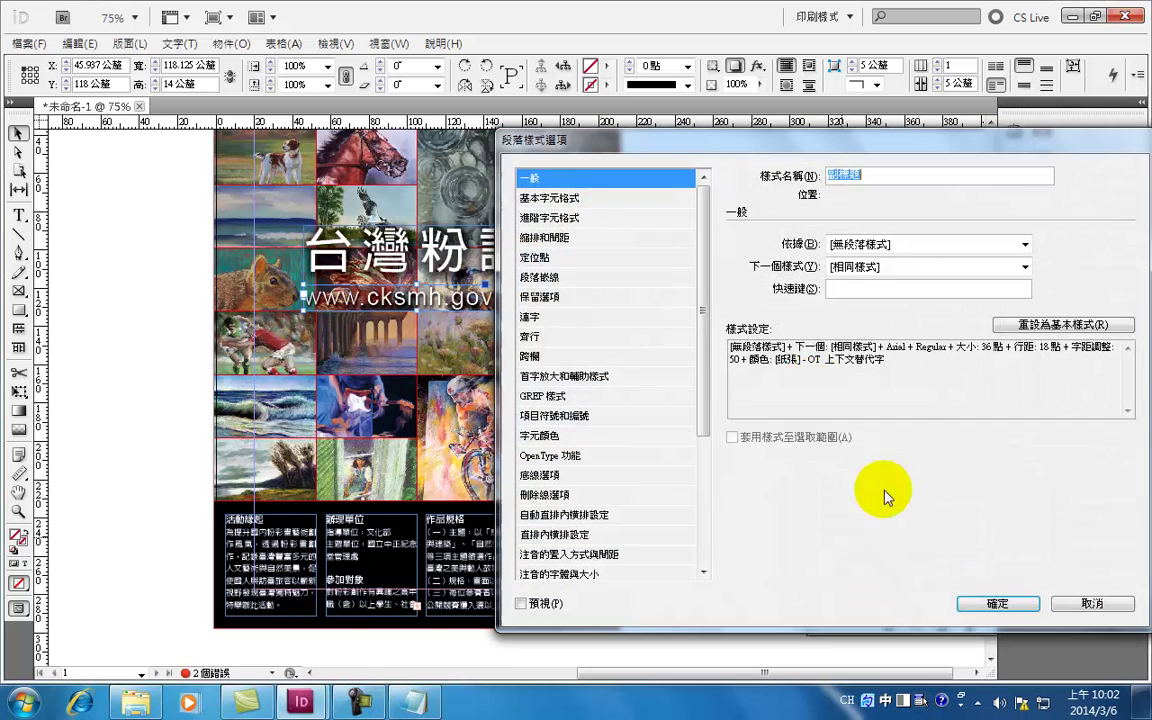
{"action": "left_click", "coordinate": [548, 199]}
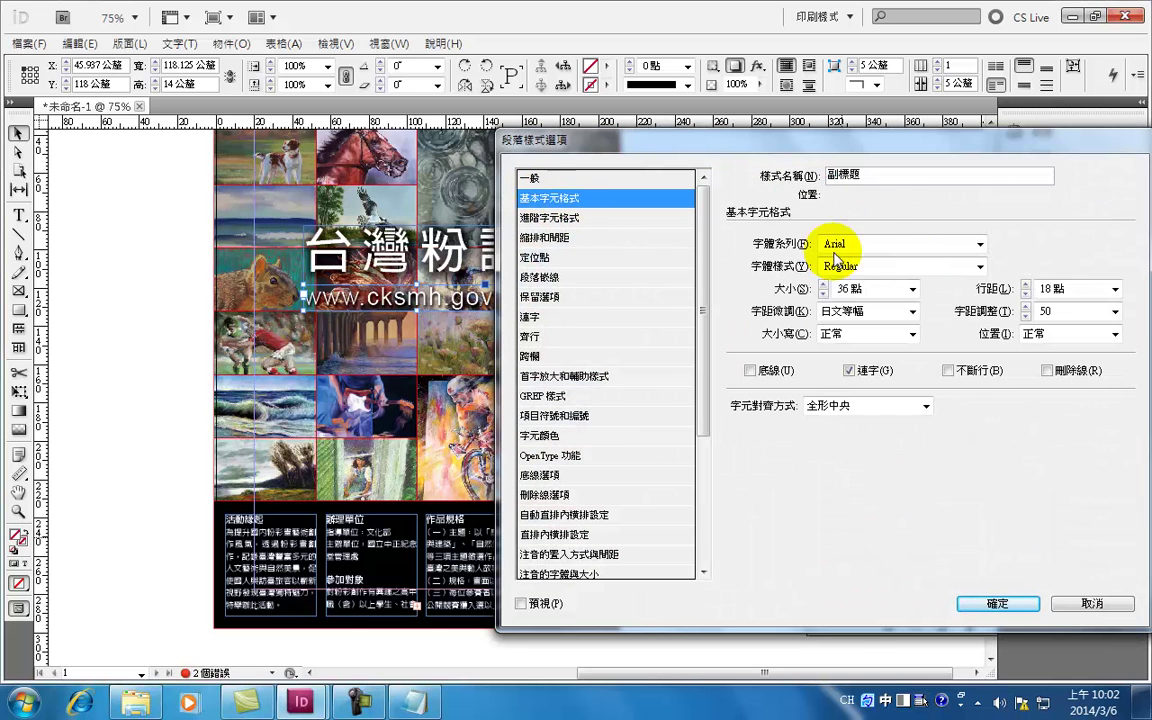
{"action": "left_click", "coordinate": [978, 265]}
{"action": "left_click", "coordinate": [851, 329]}
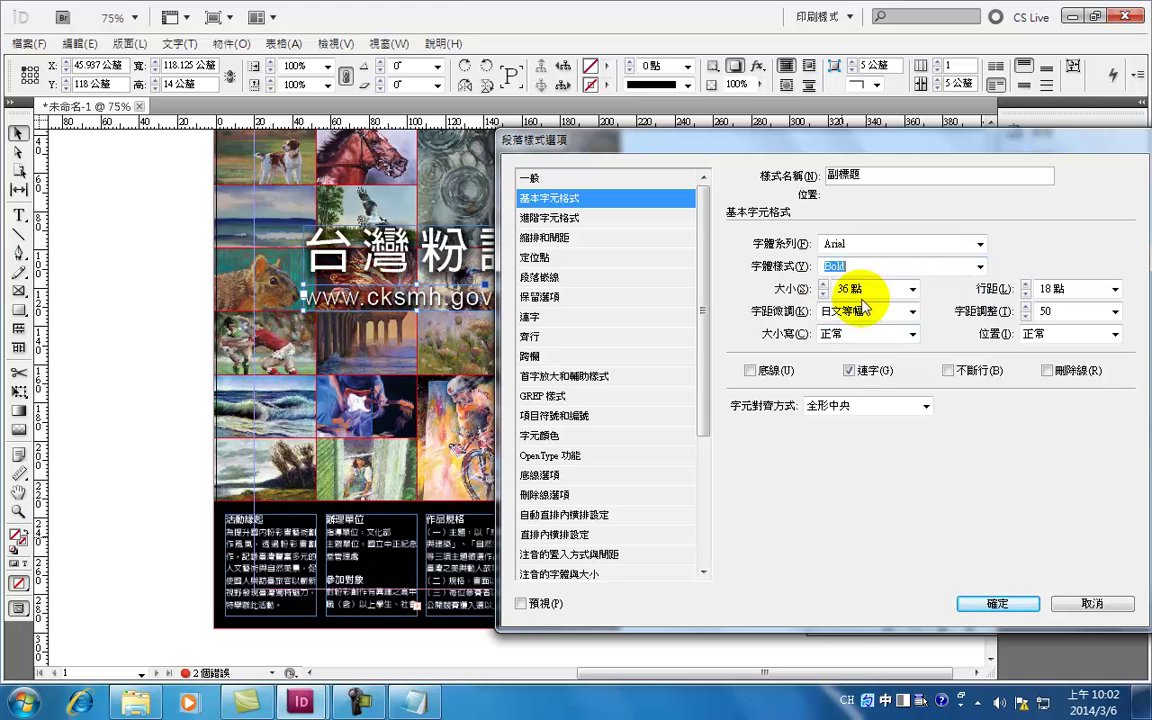
{"action": "left_click", "coordinate": [1000, 603]}
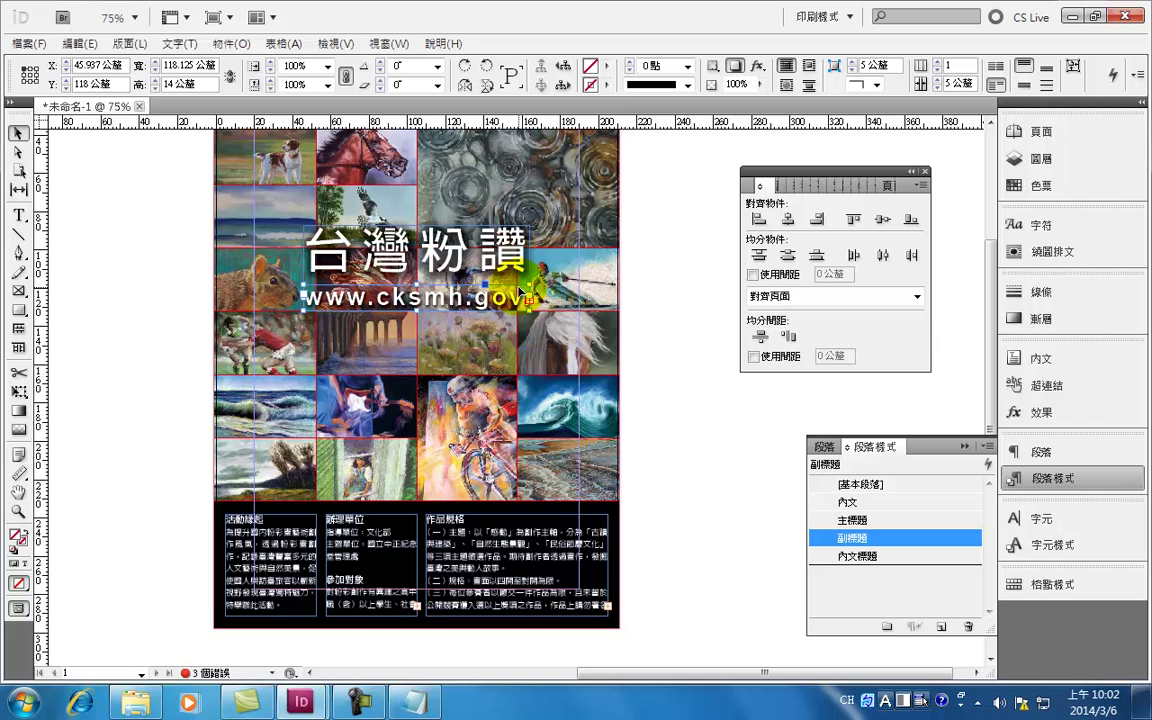
Set the 副標題 style's leading to 16 點 and its tracking to 25.
{"action": "double_click", "coordinate": [858, 538]}
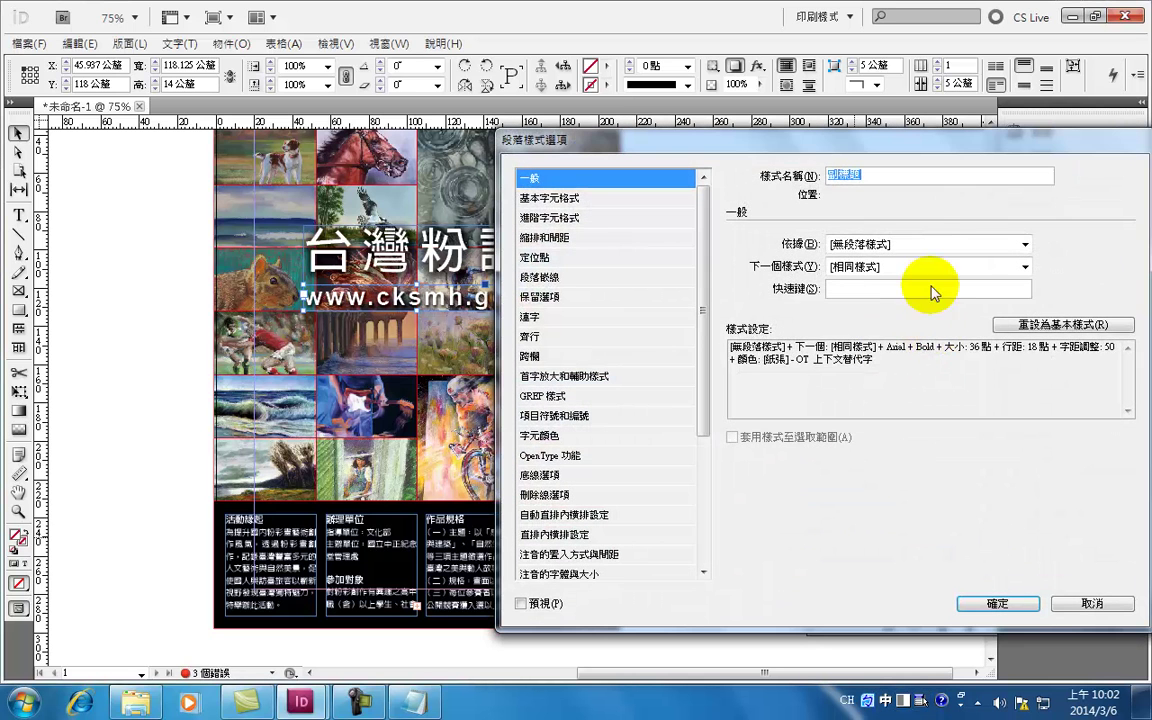
{"action": "left_click", "coordinate": [549, 197]}
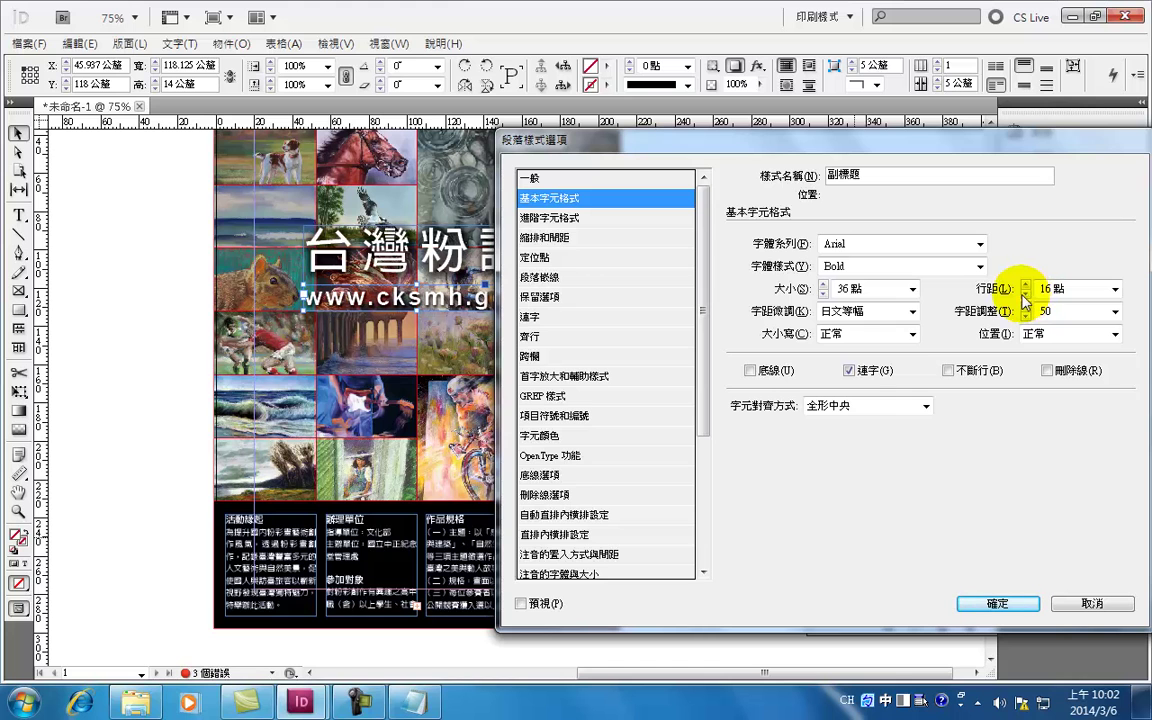
{"action": "left_click", "coordinate": [1116, 311]}
{"action": "left_click", "coordinate": [1108, 450]}
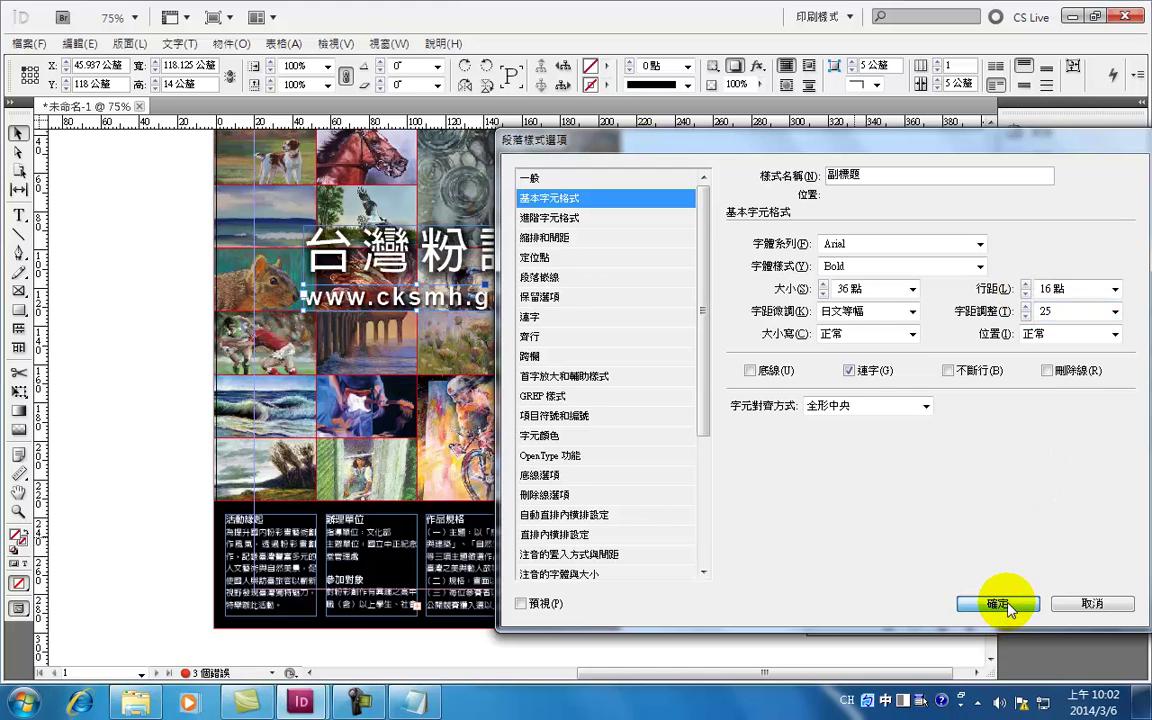
{"action": "left_click", "coordinate": [1008, 605]}
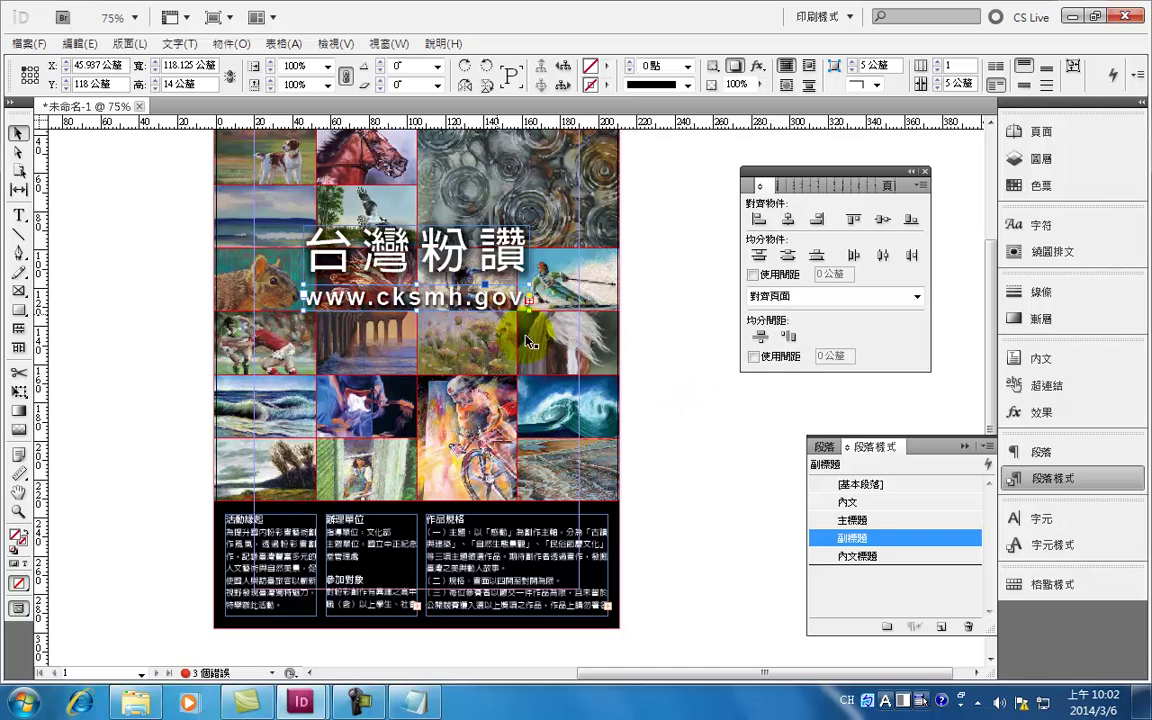
Tighten the 副標題 style's tracking to 5 so the website address fits its frame.
{"action": "double_click", "coordinate": [860, 545]}
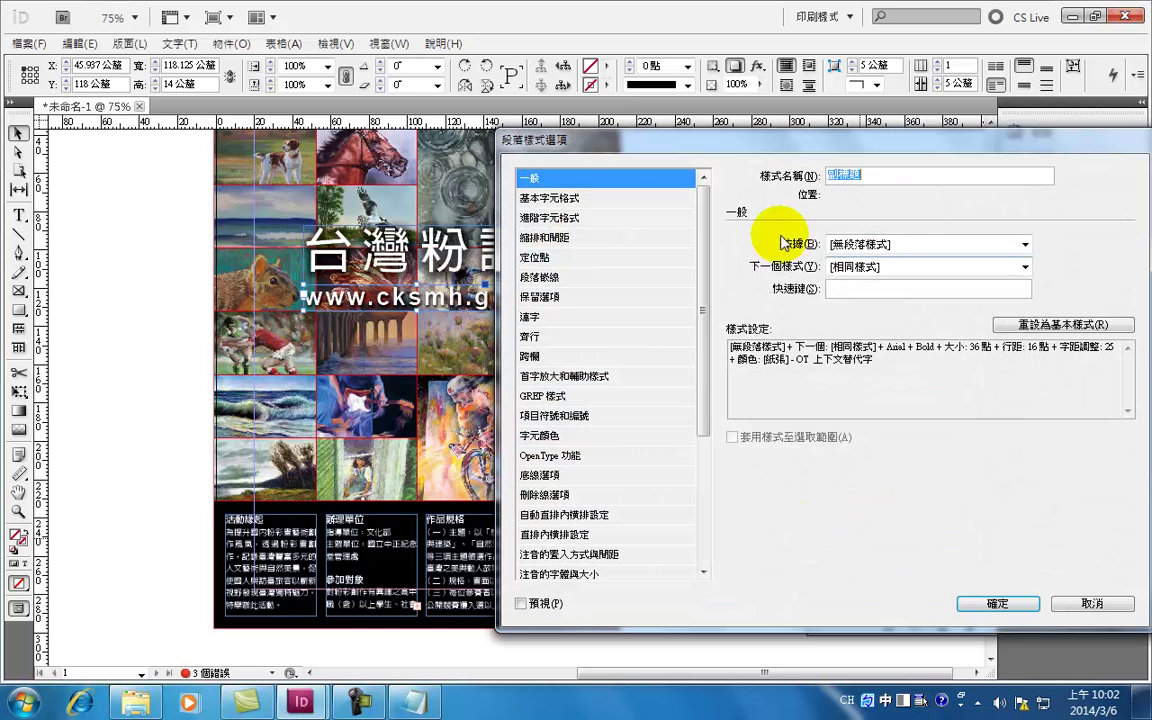
{"action": "left_click", "coordinate": [576, 202]}
{"action": "left_click", "coordinate": [1115, 312]}
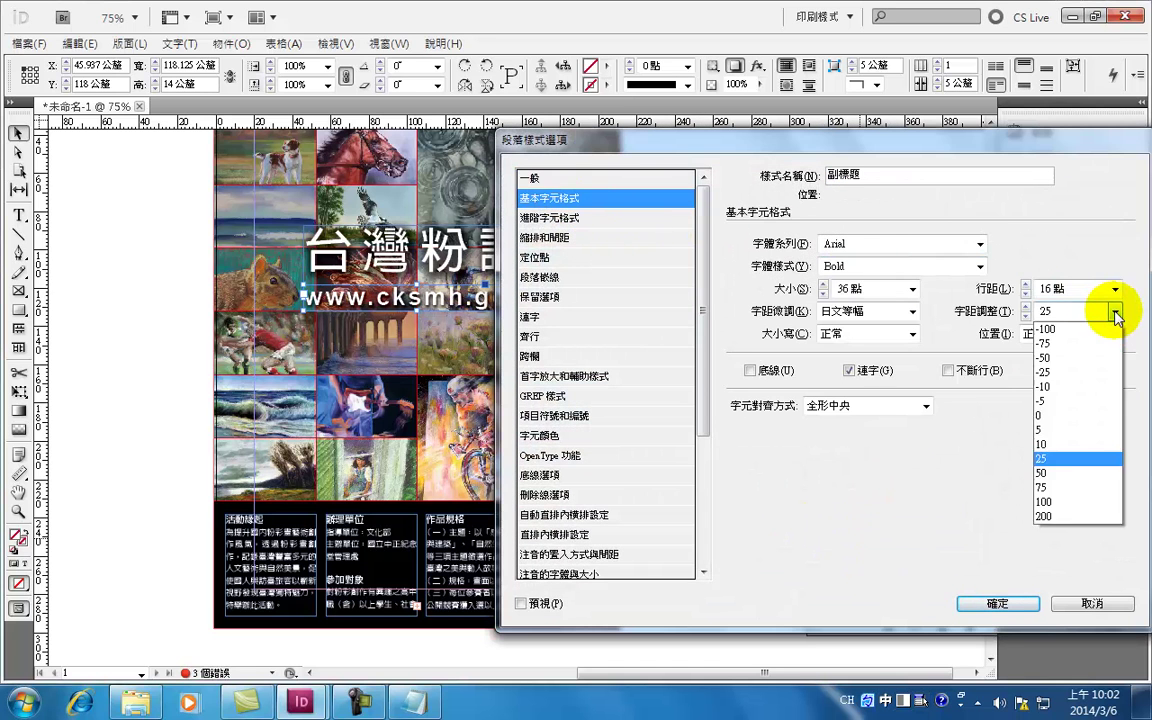
{"action": "left_click", "coordinate": [1063, 431]}
{"action": "left_click", "coordinate": [1020, 603]}
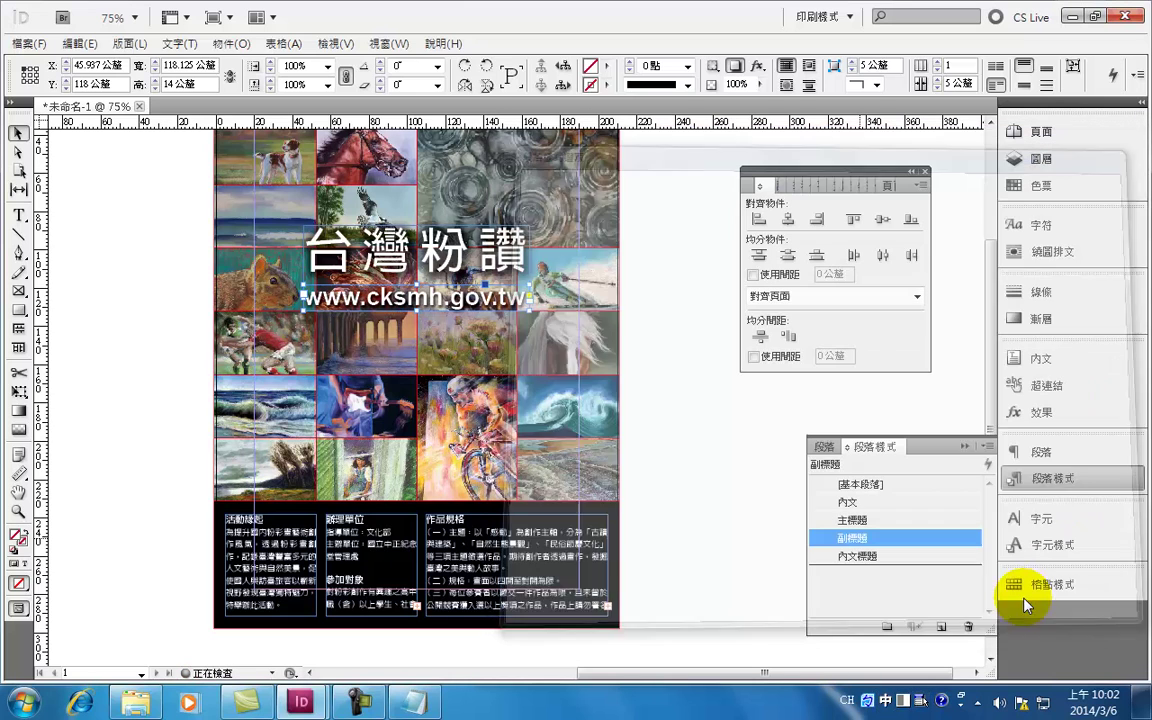
Deselect the website address frame and set the 內文 paragraph style's font size to 10 點.
{"action": "left_click", "coordinate": [724, 396]}
{"action": "left_click_drag", "start_coordinate": [676, 316], "coordinate": [651, 325]}
{"action": "key", "text": "ctrl+minus"}
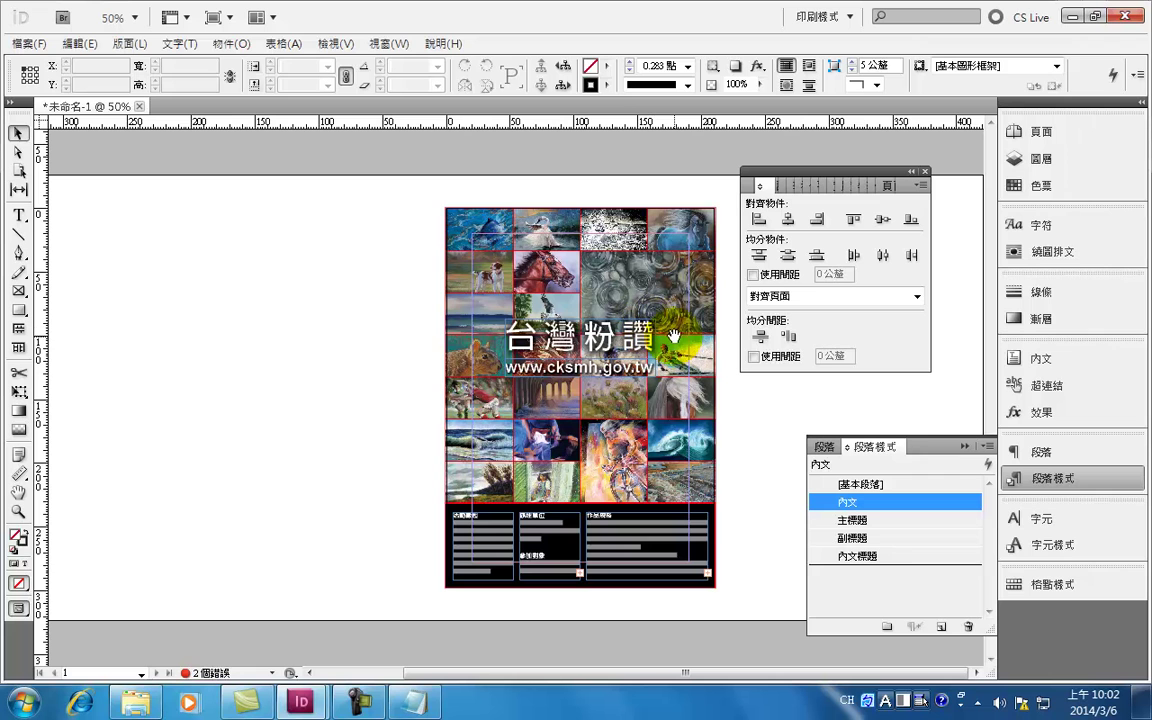
{"action": "key", "text": "ctrl+equal"}
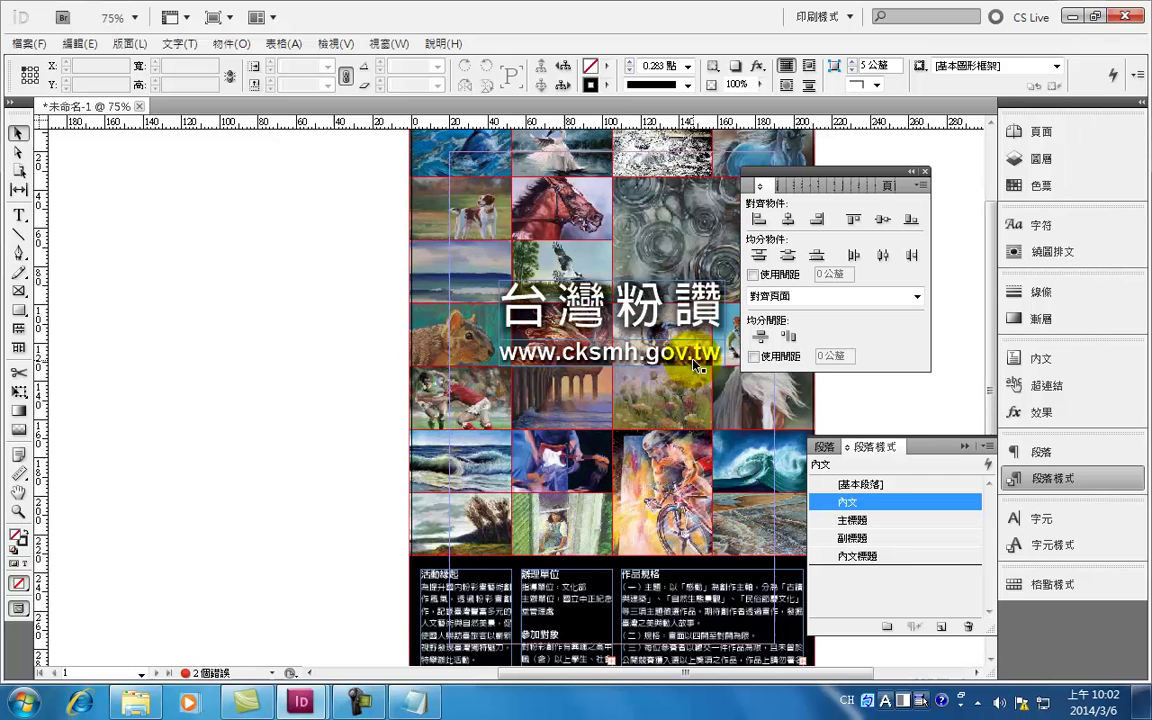
{"action": "left_click_drag", "start_coordinate": [680, 380], "coordinate": [558, 332]}
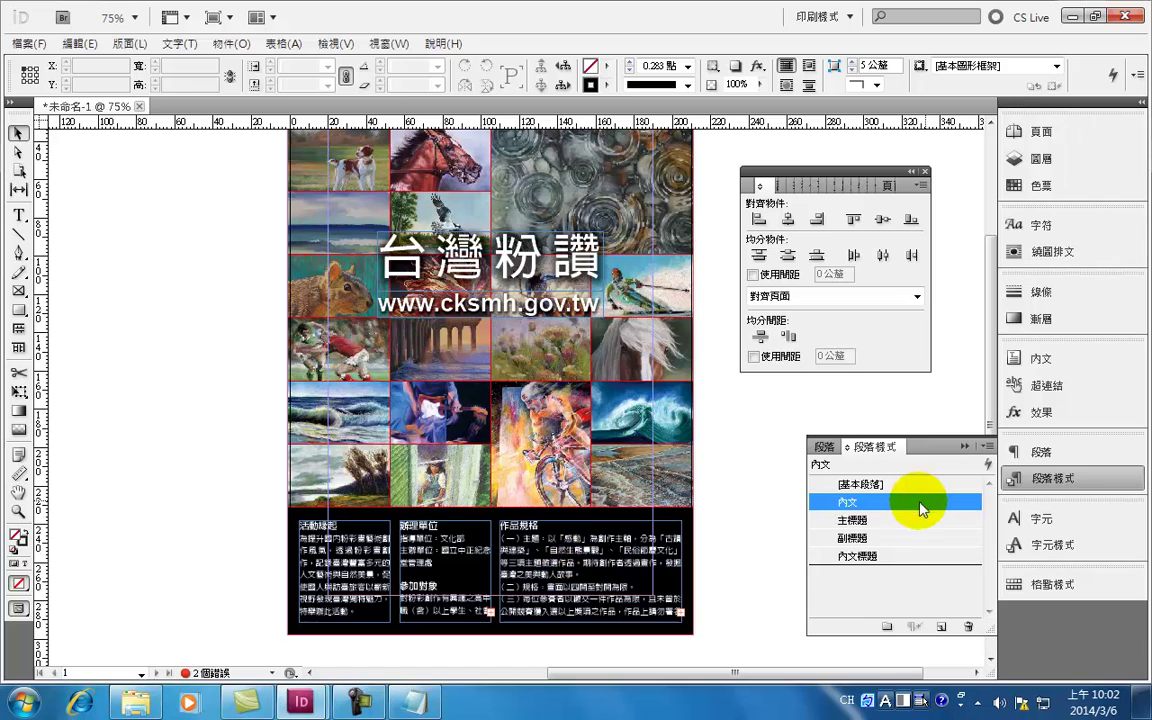
{"action": "double_click", "coordinate": [850, 501]}
{"action": "left_click_drag", "start_coordinate": [755, 140], "coordinate": [915, 112]}
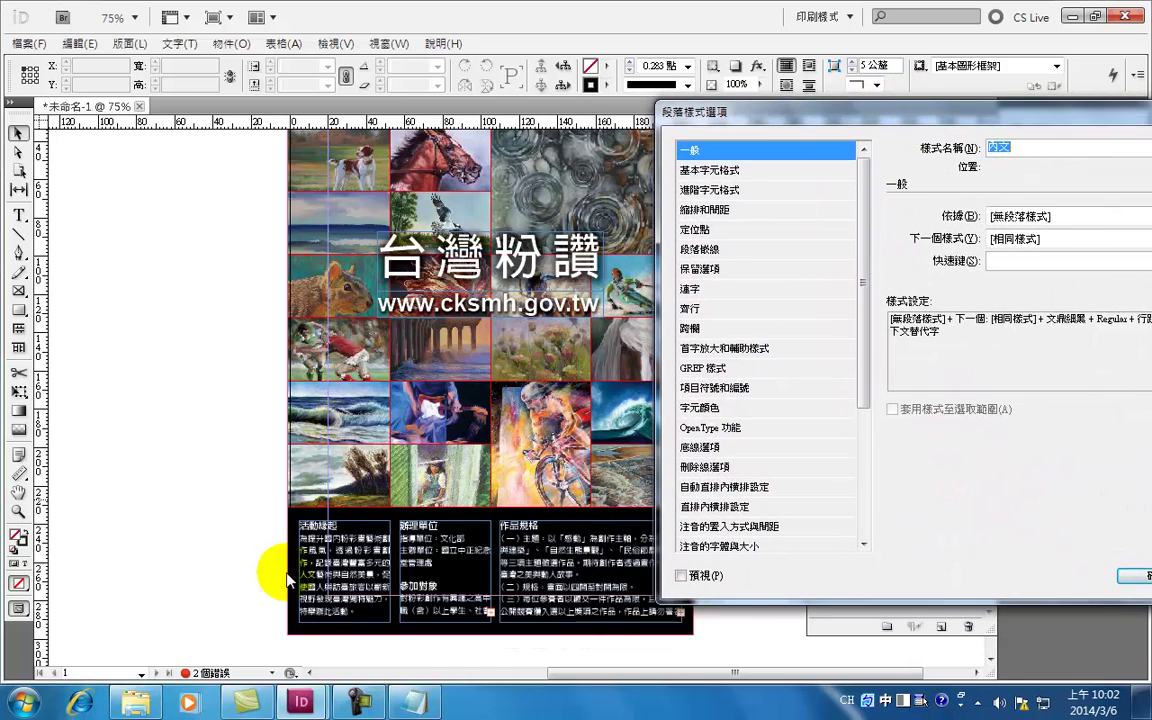
{"action": "left_click", "coordinate": [710, 170]}
{"action": "left_click_drag", "start_coordinate": [779, 114], "coordinate": [618, 110]}
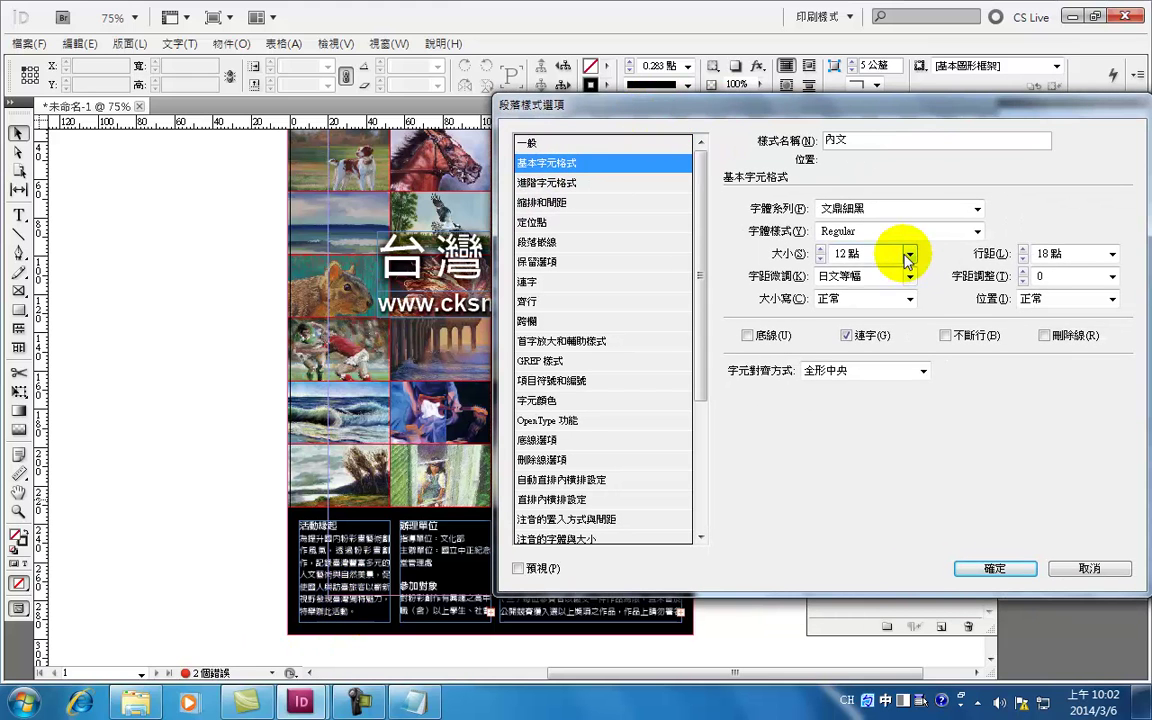
{"action": "left_click", "coordinate": [909, 254]}
{"action": "left_click", "coordinate": [864, 316]}
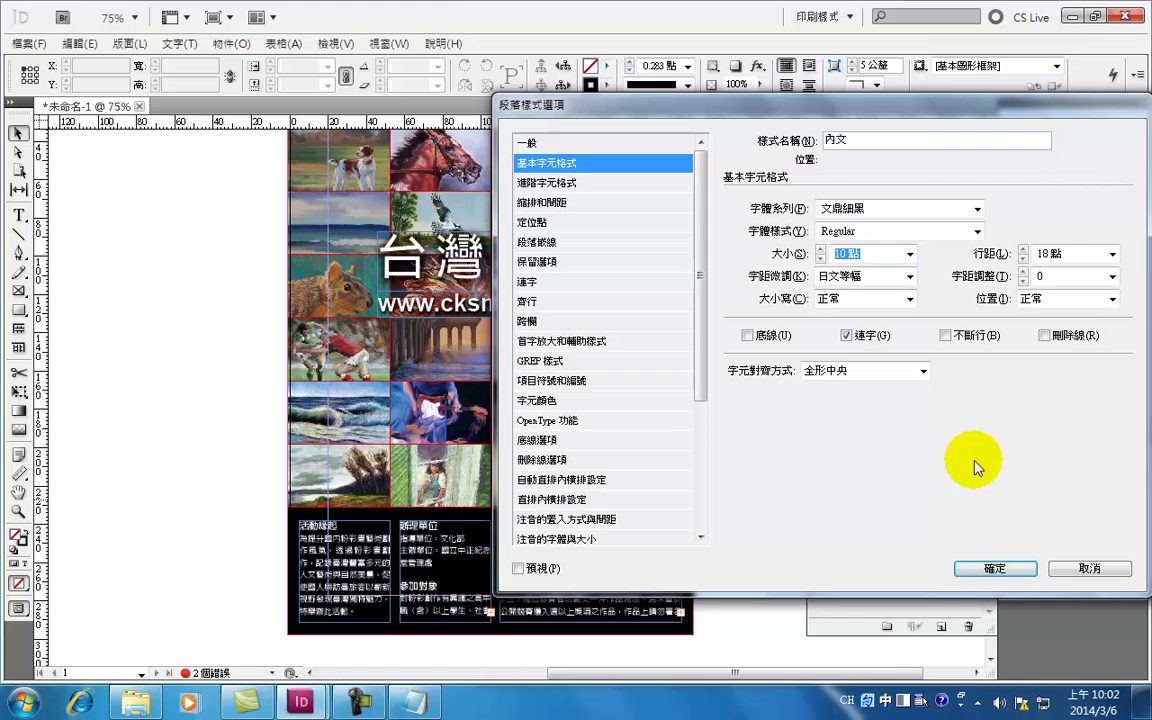
{"action": "left_click", "coordinate": [995, 566]}
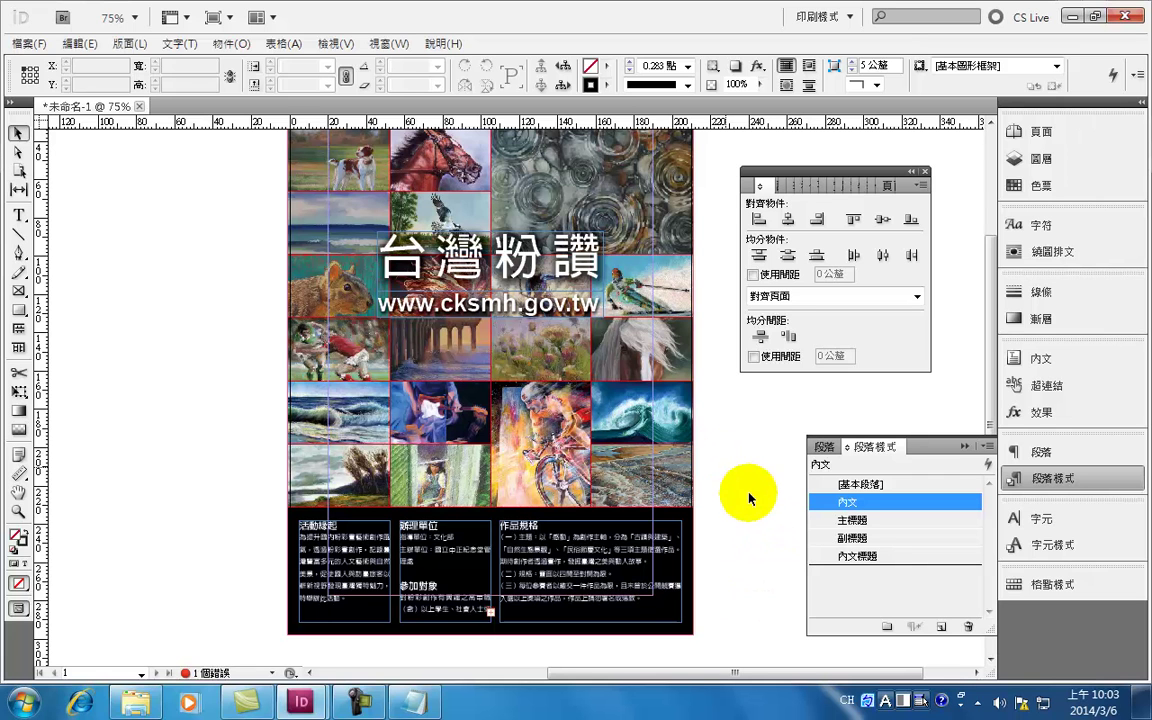
{"action": "left_click", "coordinate": [28, 43]}
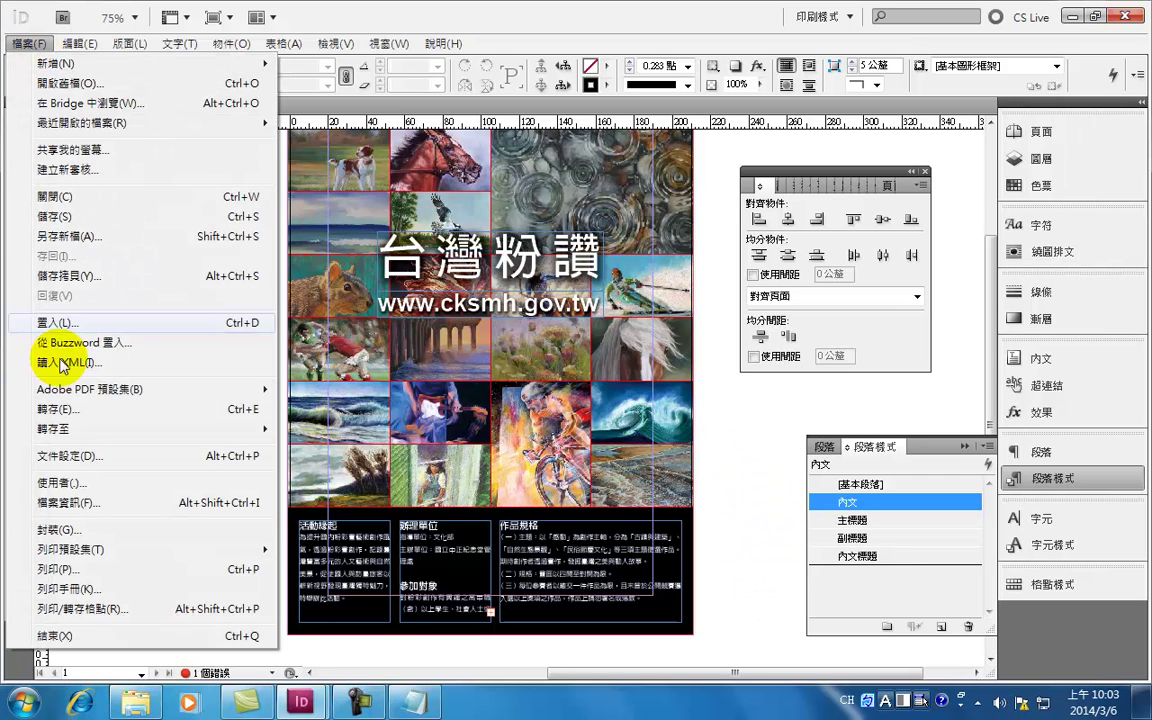
{"action": "left_click", "coordinate": [65, 238]}
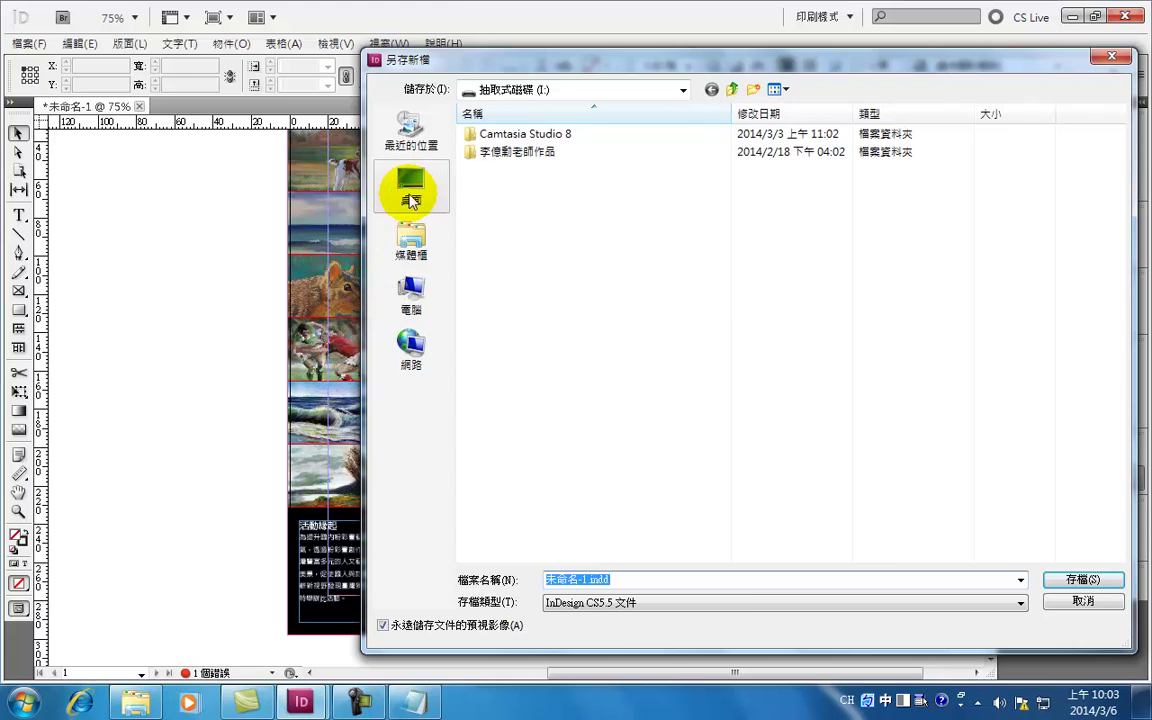
{"action": "left_click", "coordinate": [410, 185]}
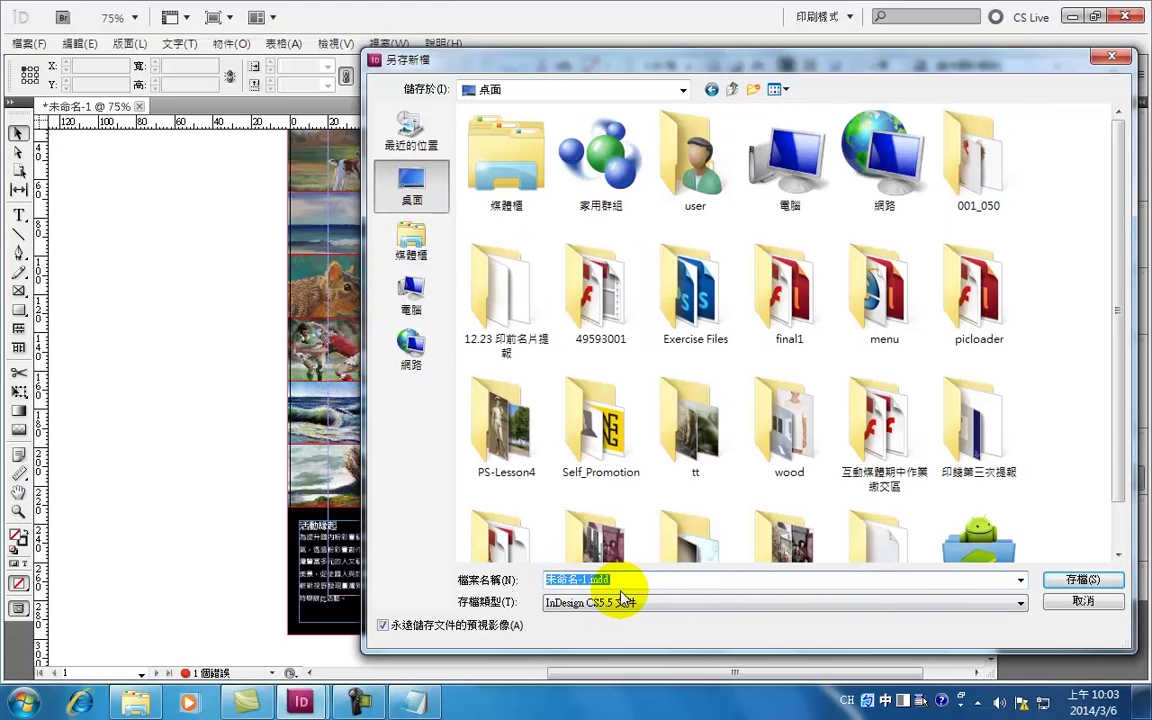
{"action": "left_click", "coordinate": [1083, 601]}
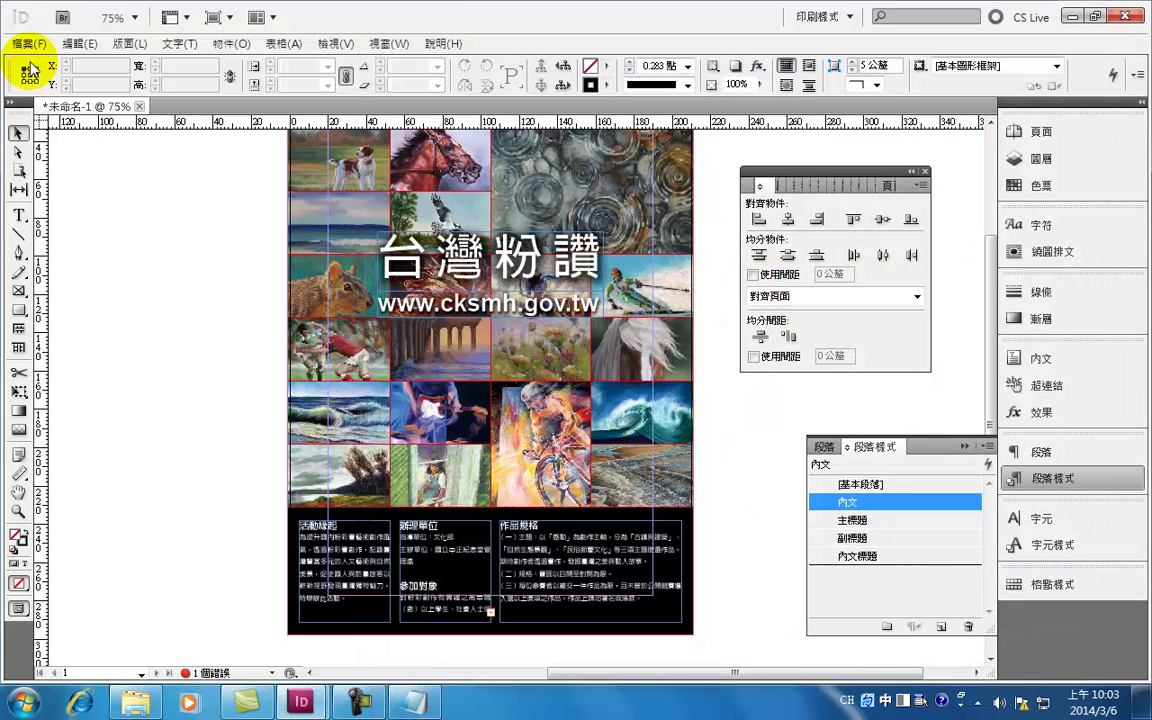
Start packaging the publication and review the linked images in its preflight report.
{"action": "left_click", "coordinate": [28, 44]}
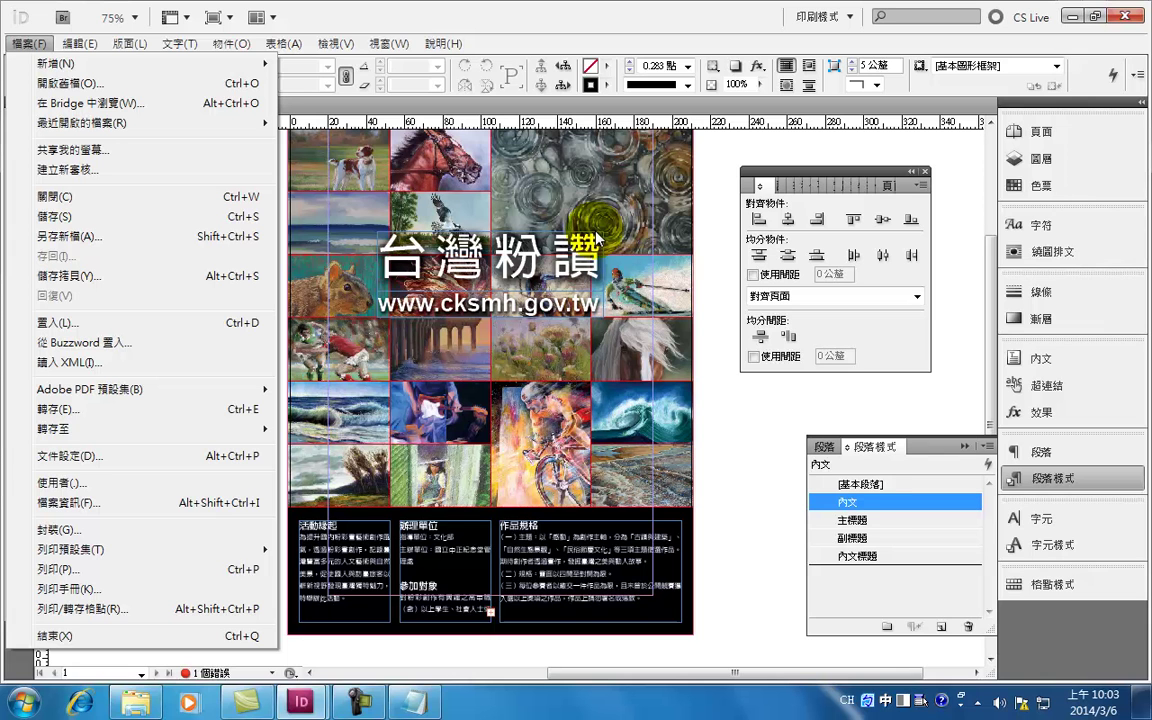
{"action": "left_click", "coordinate": [118, 531]}
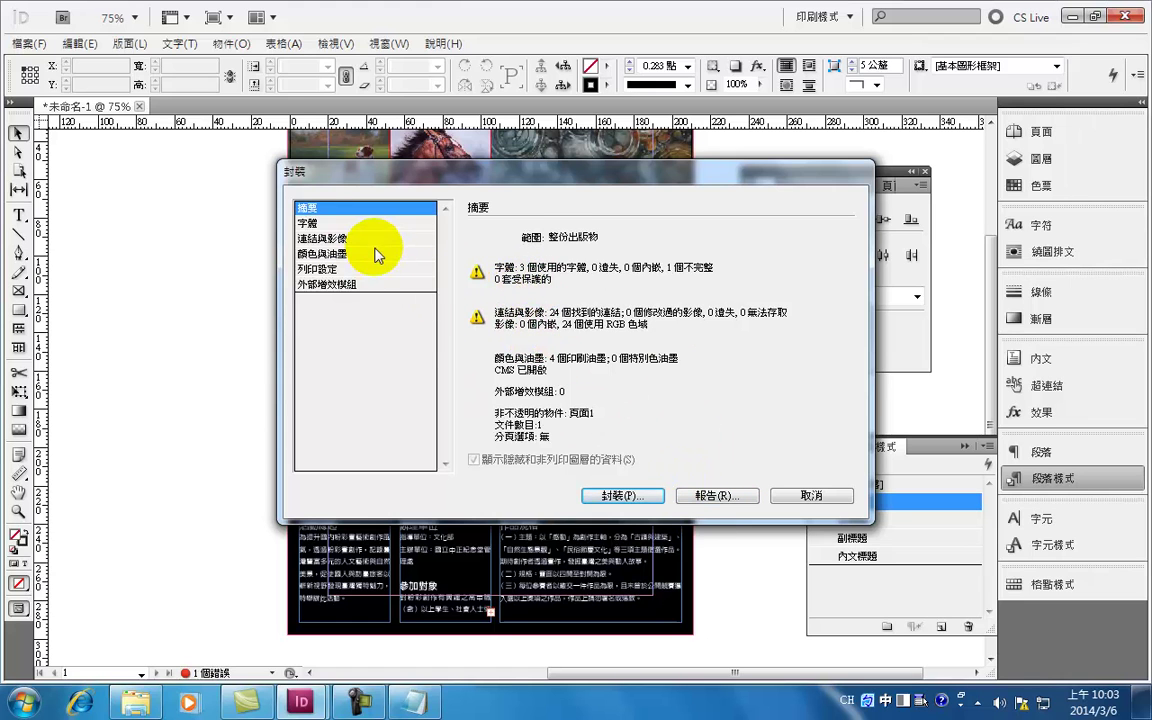
{"action": "left_click", "coordinate": [340, 238]}
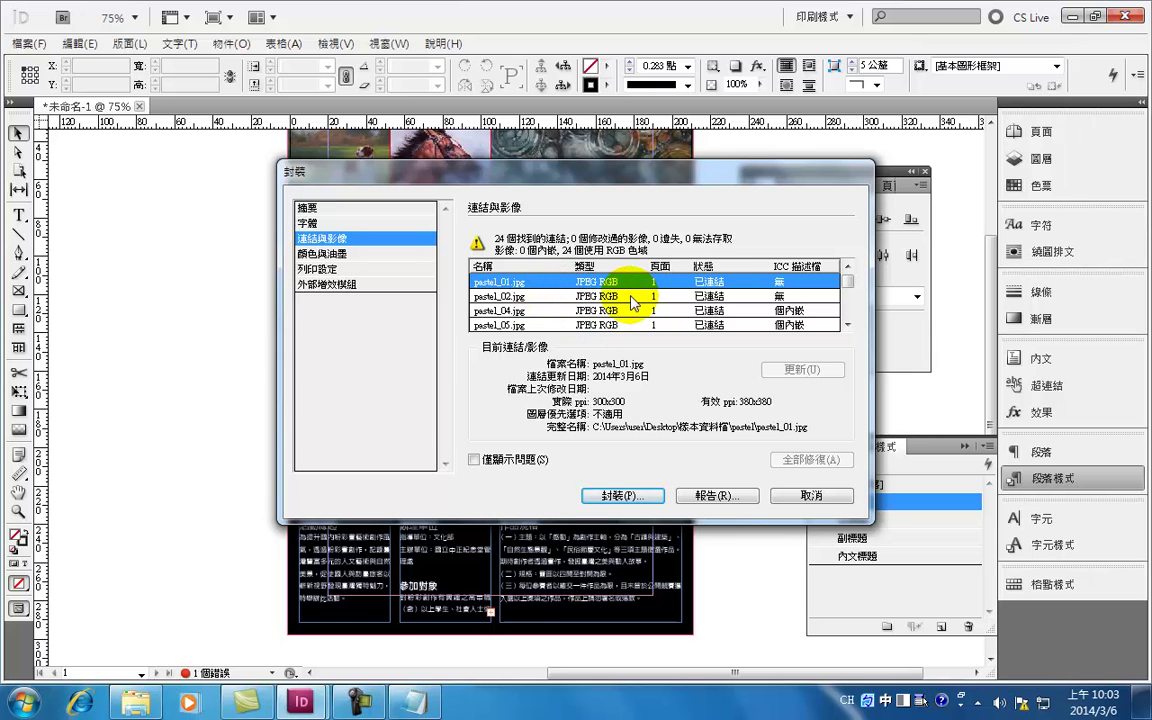
{"action": "mouse_move", "coordinate": [846, 274]}
{"action": "left_mouse_down"}
{"action": "mouse_move", "coordinate": [857, 318]}
{"action": "mouse_move", "coordinate": [840, 278]}
{"action": "left_mouse_up"}
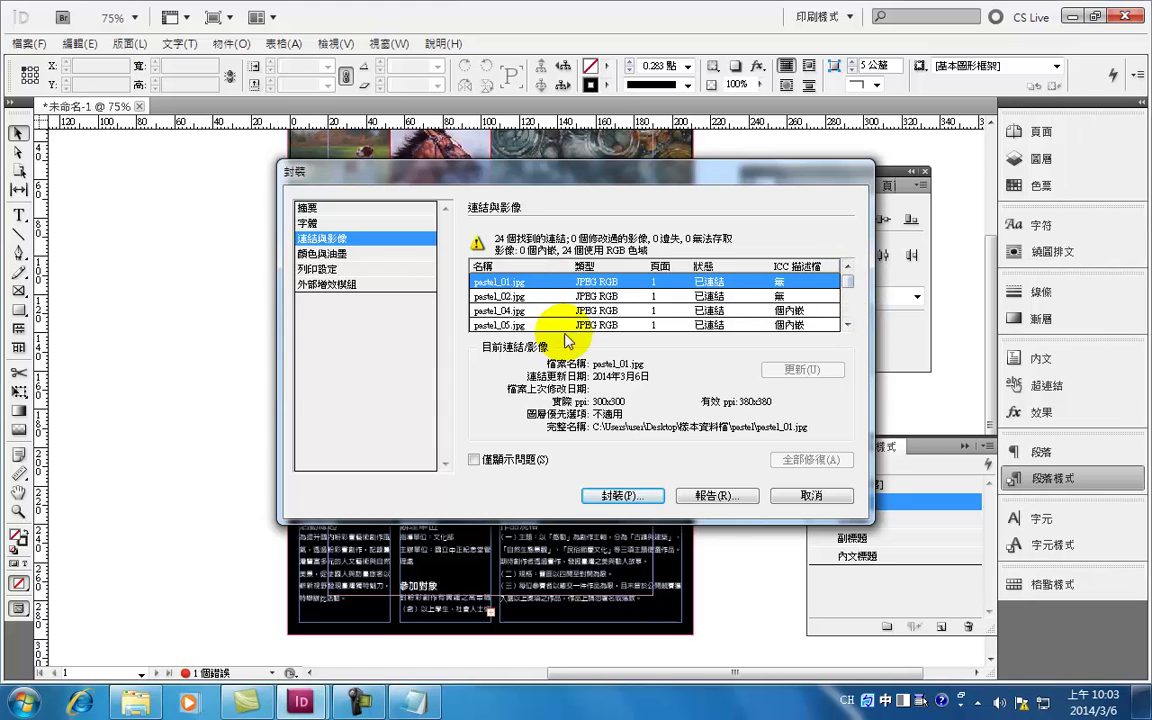
Proceed with packaging and save the publication to the desktop as 未命名-1.indd.
{"action": "left_click", "coordinate": [636, 497]}
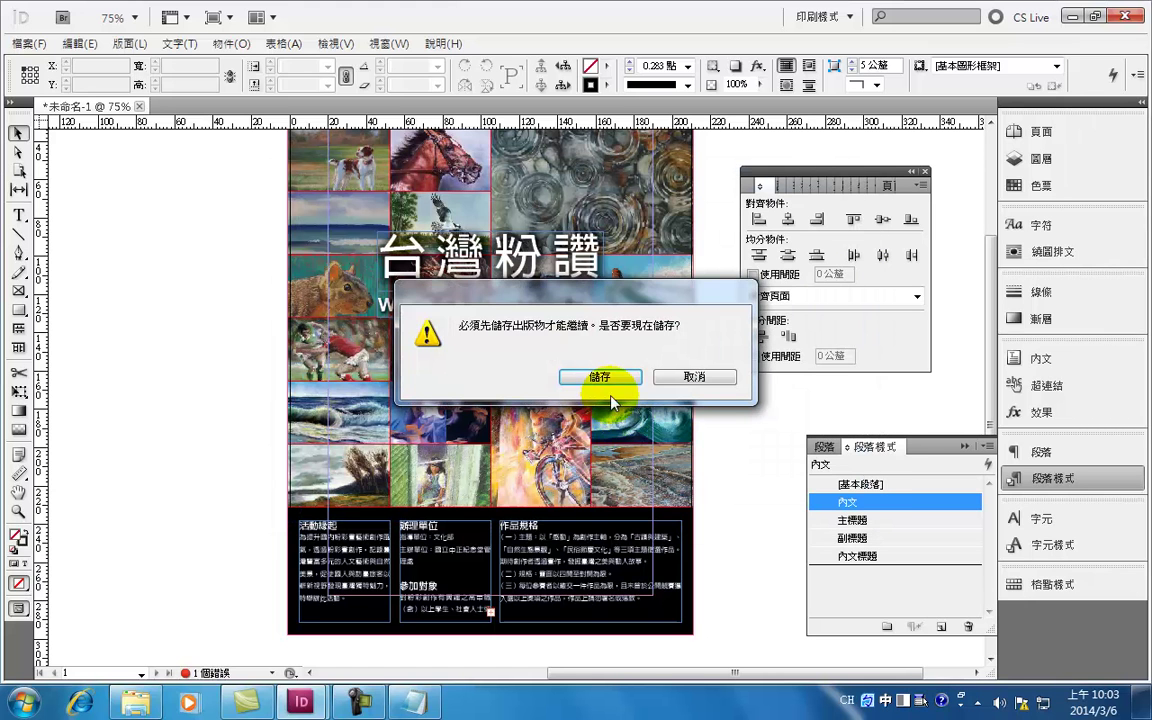
{"action": "left_click", "coordinate": [569, 377]}
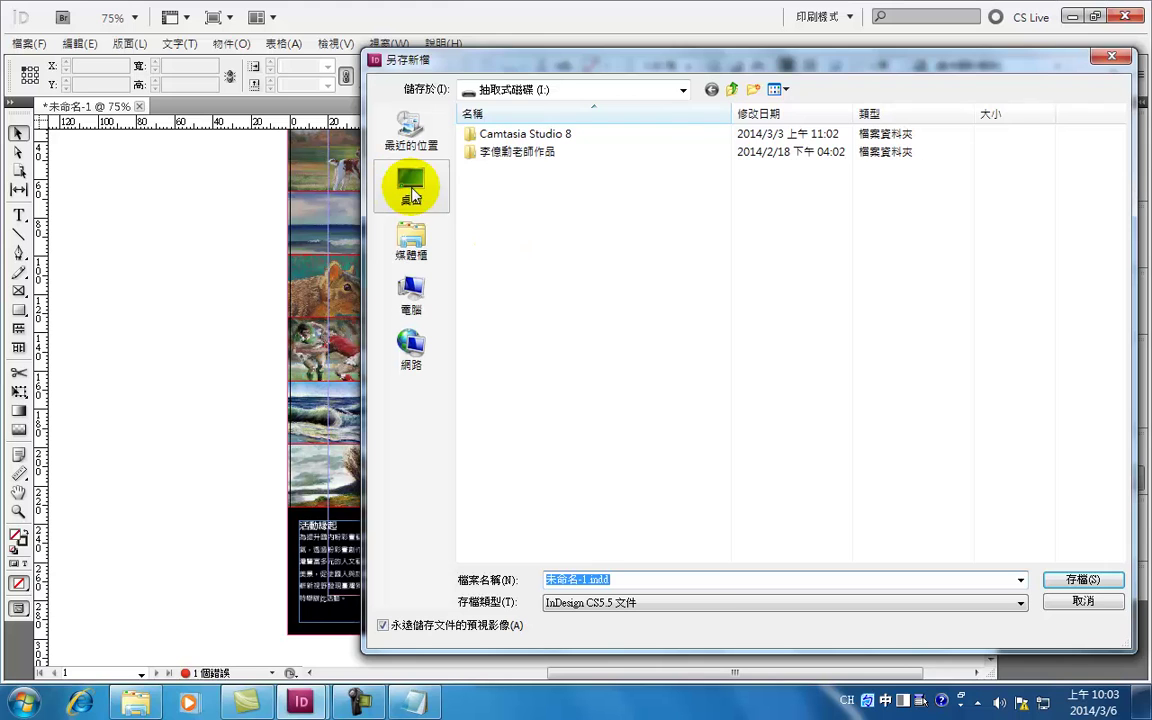
{"action": "left_click", "coordinate": [412, 195]}
{"action": "left_click", "coordinate": [1088, 582]}
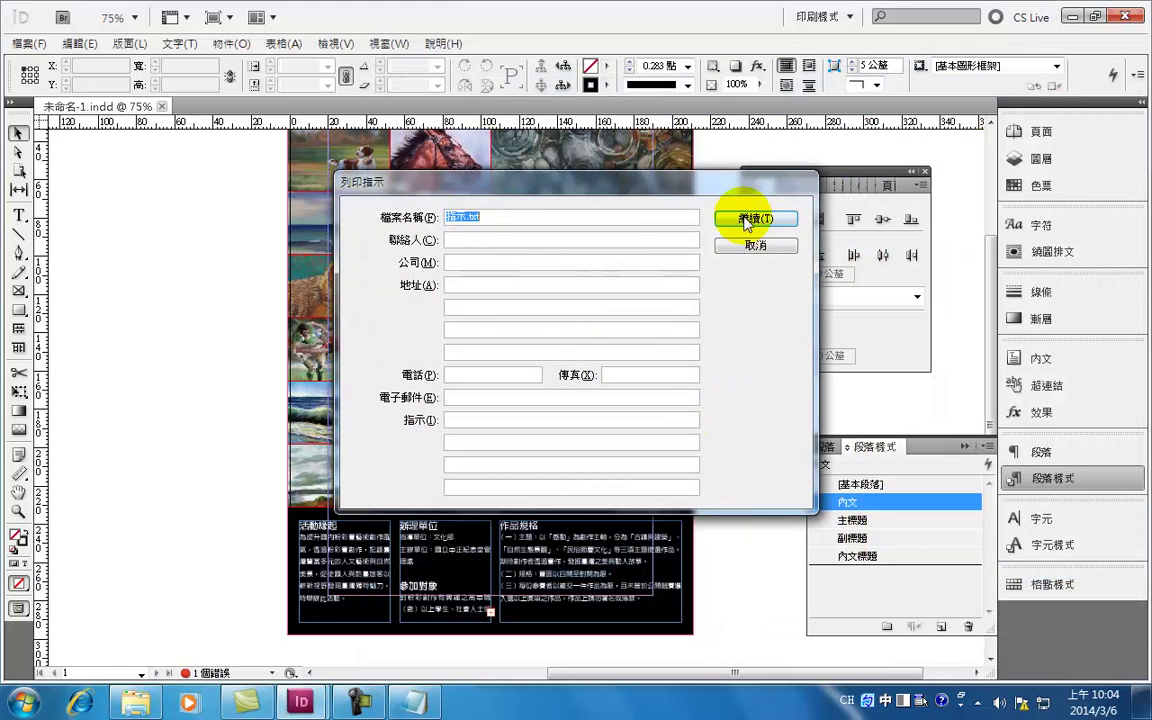
Accept the default printing instructions and package the document, with fonts and linked graphics, into the desktop folder 台灣粉讚檔案夾.
{"action": "left_click", "coordinate": [751, 220]}
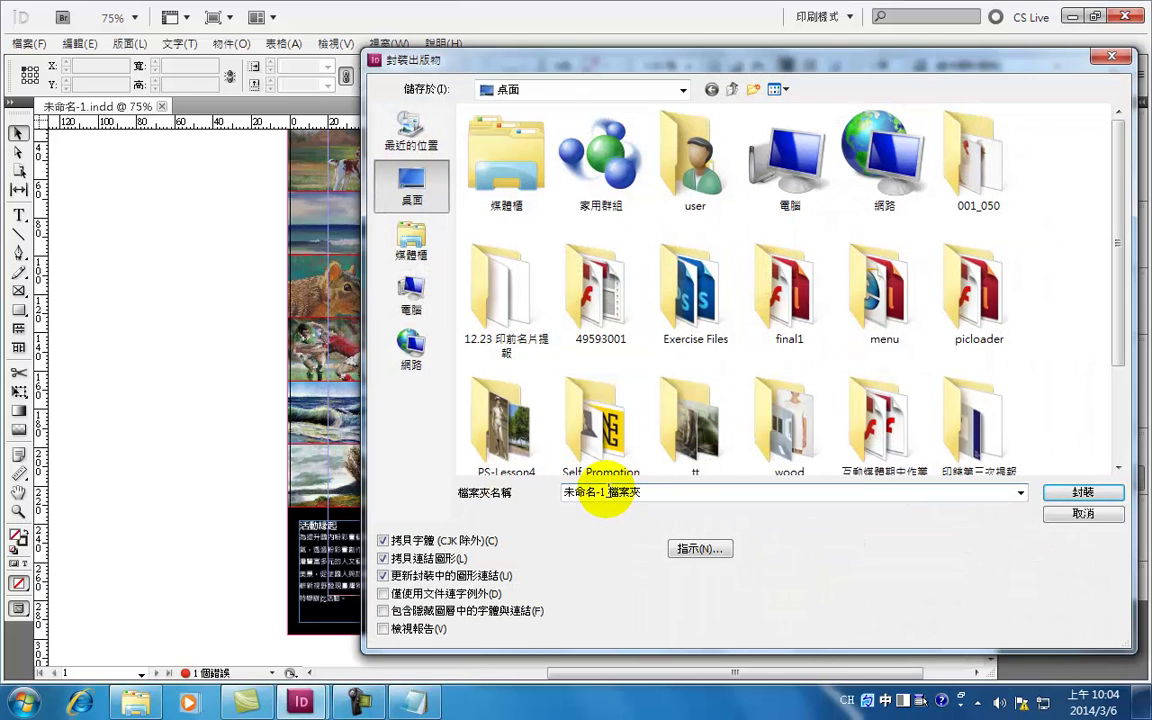
{"action": "left_click_drag", "start_coordinate": [605, 493], "coordinate": [511, 480]}
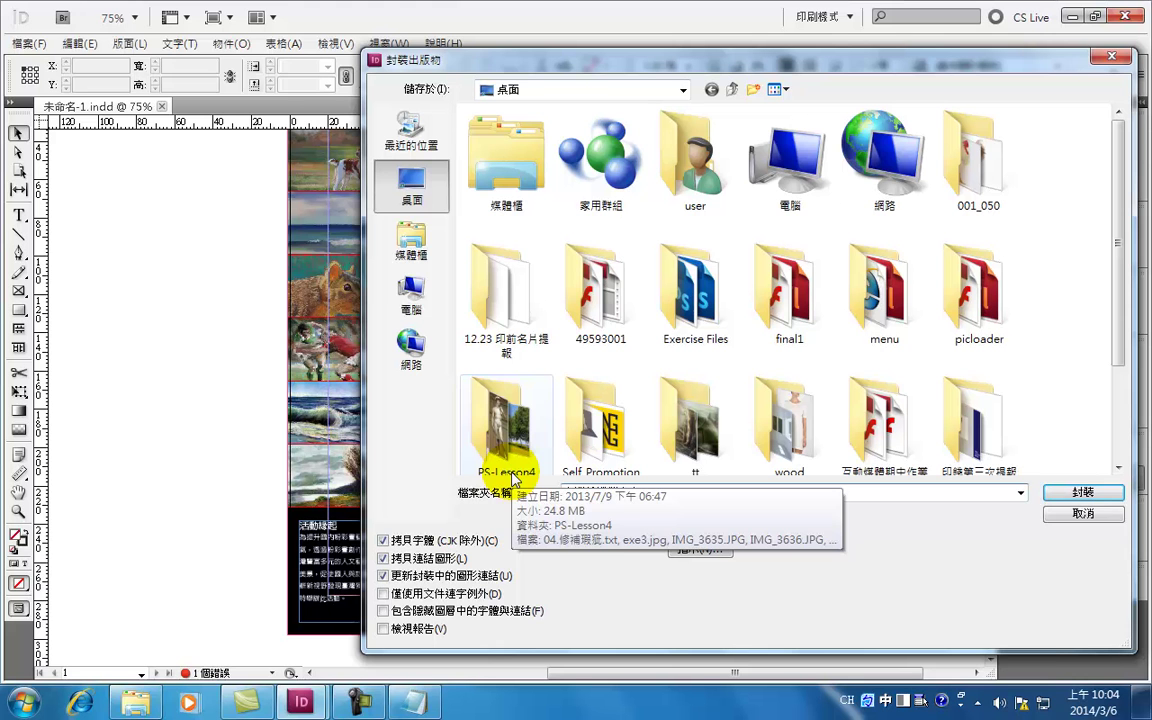
{"action": "left_click", "coordinate": [1084, 494]}
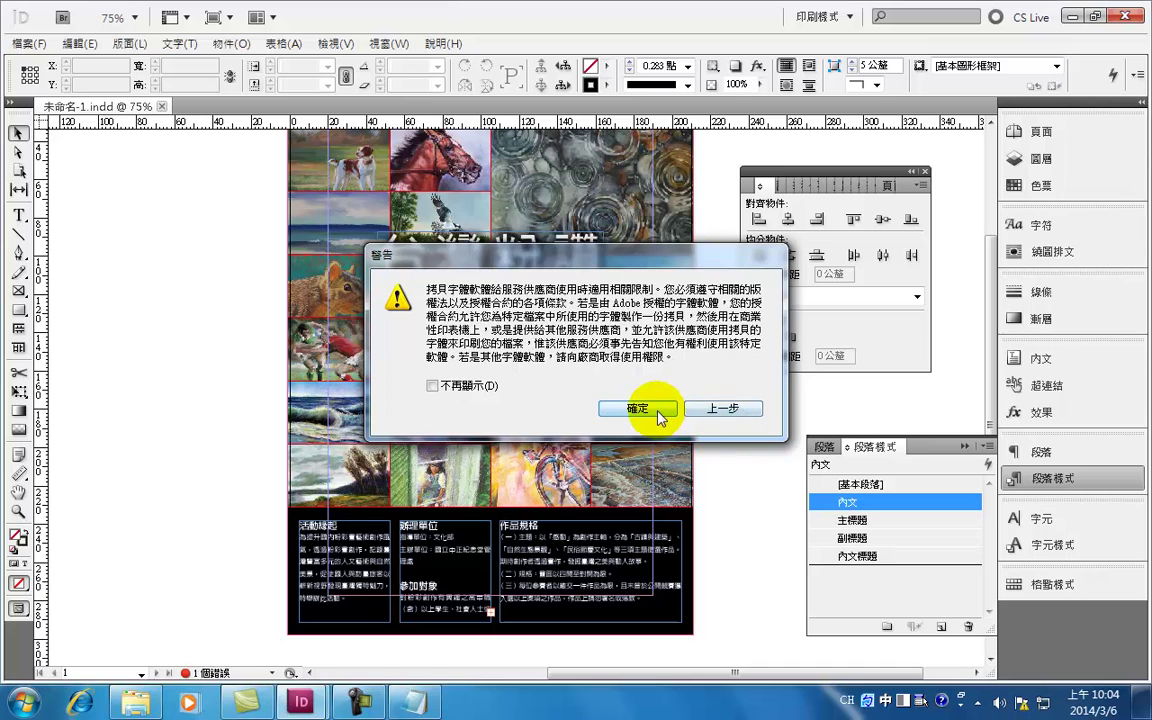
{"action": "left_click", "coordinate": [630, 407]}
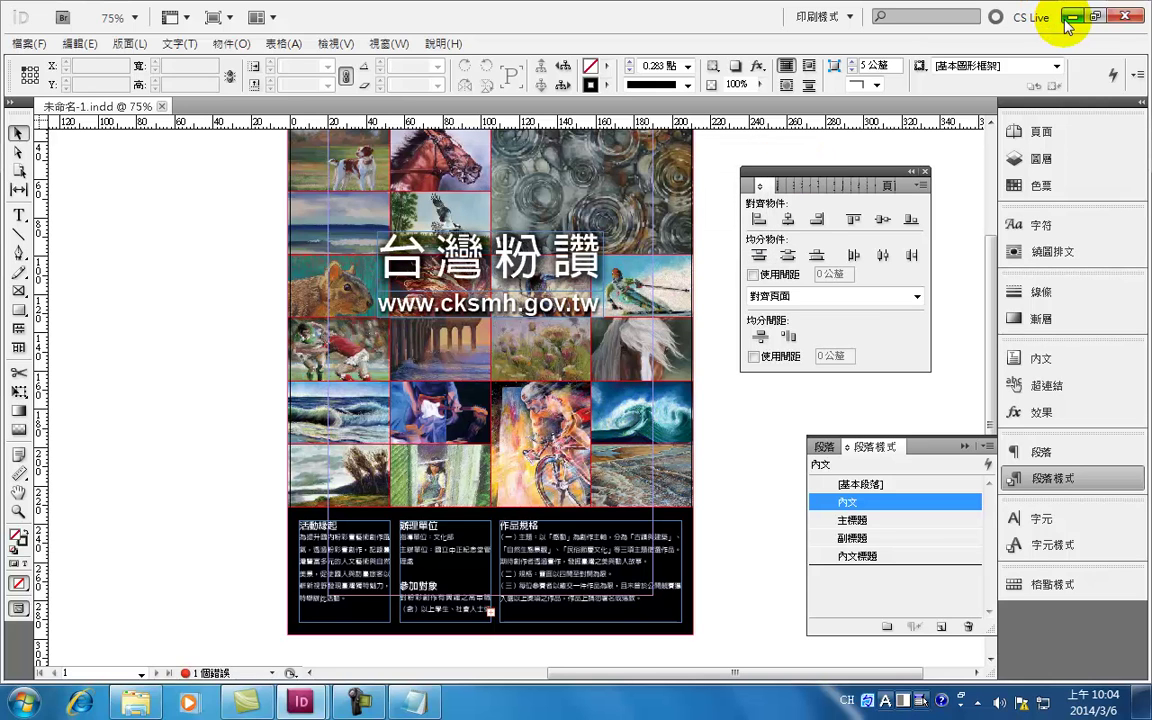
Export the poster as an Adobe PDF (列印) file named 台灣粉讚 in the 台灣粉讚檔案夾 folder.
{"action": "left_click", "coordinate": [28, 44]}
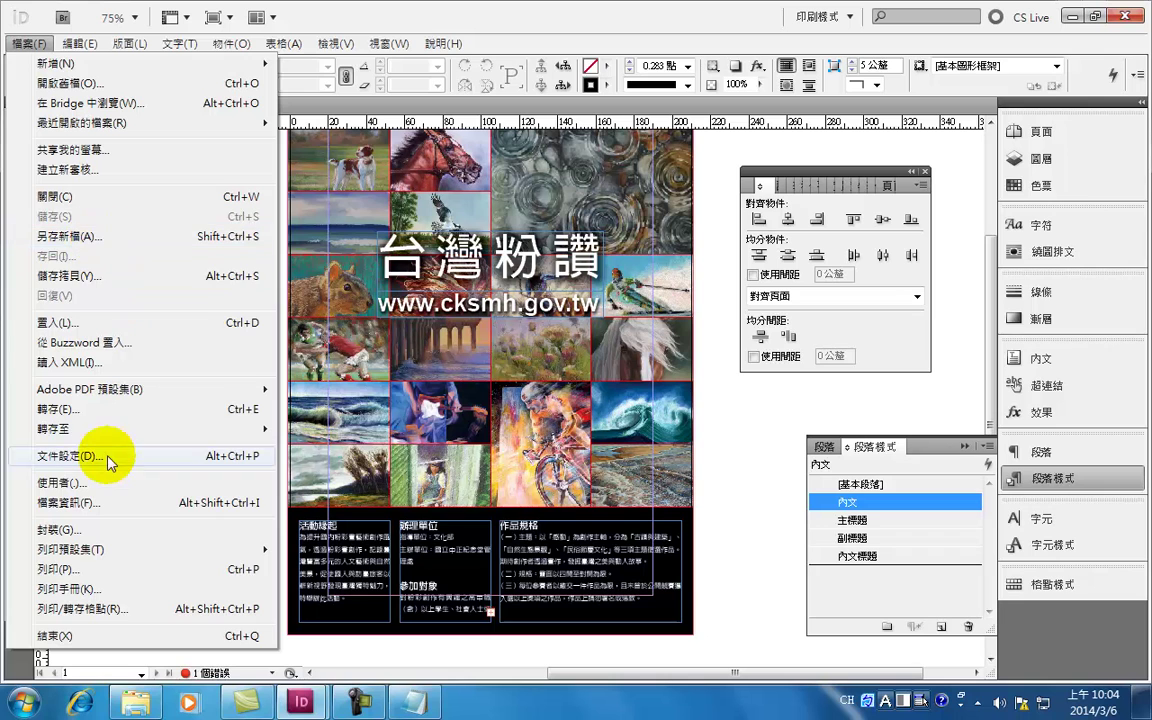
{"action": "left_click", "coordinate": [98, 408]}
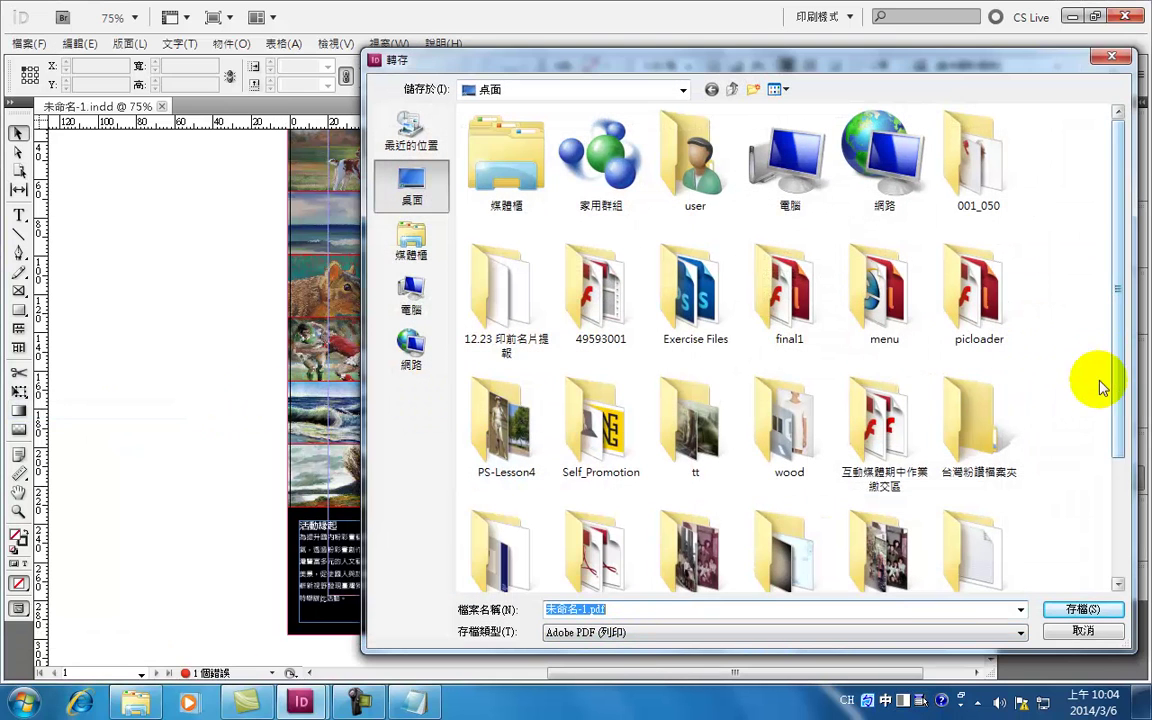
{"action": "double_click", "coordinate": [962, 428]}
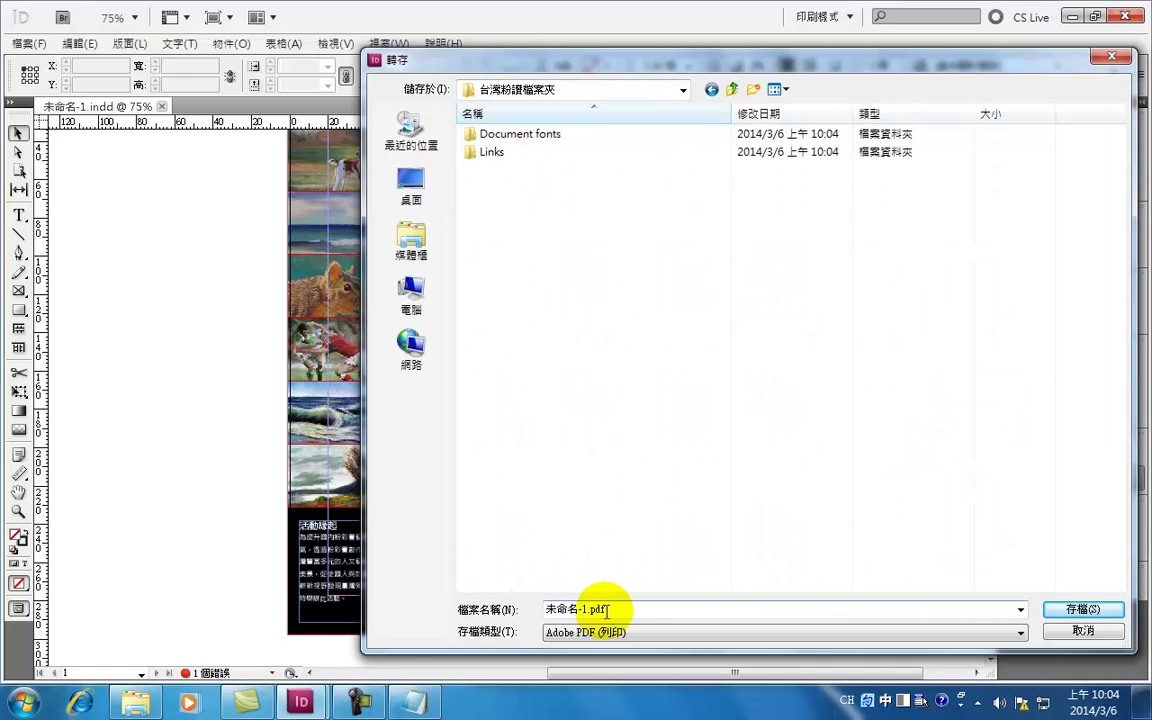
{"action": "left_click_drag", "start_coordinate": [585, 608], "coordinate": [521, 606]}
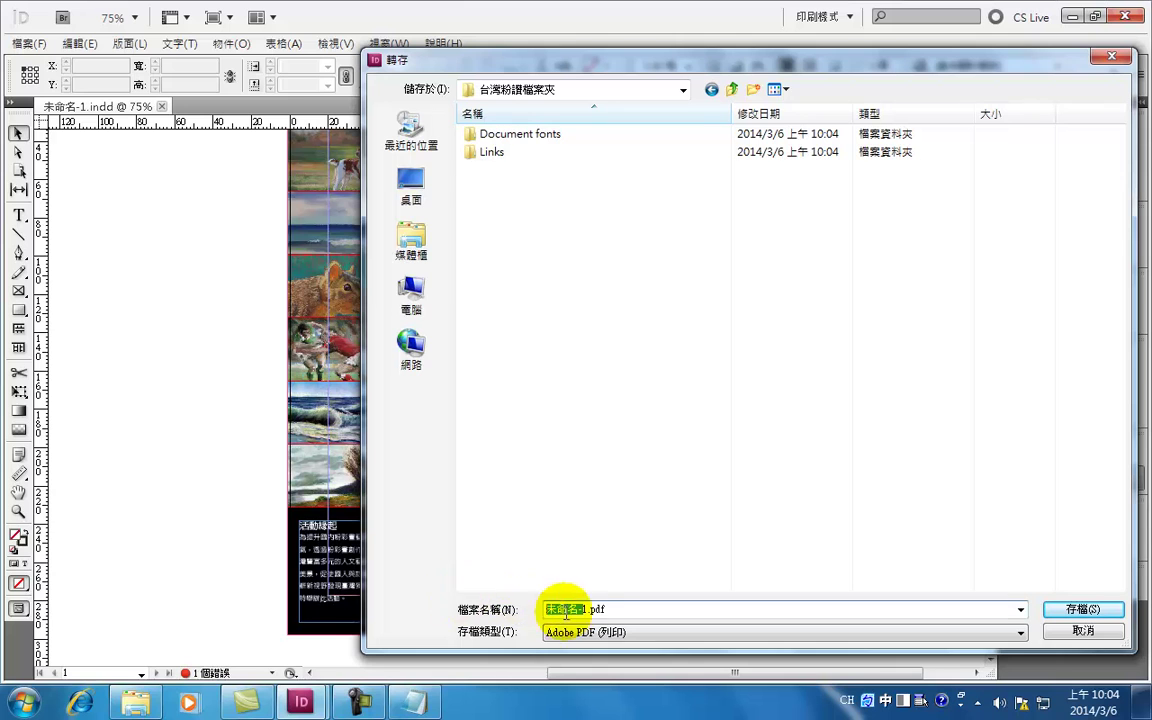
{"action": "type", "text": "台ㄨㄢ"}
{"action": "type", "text": "灣粉ㄓㄢf"}
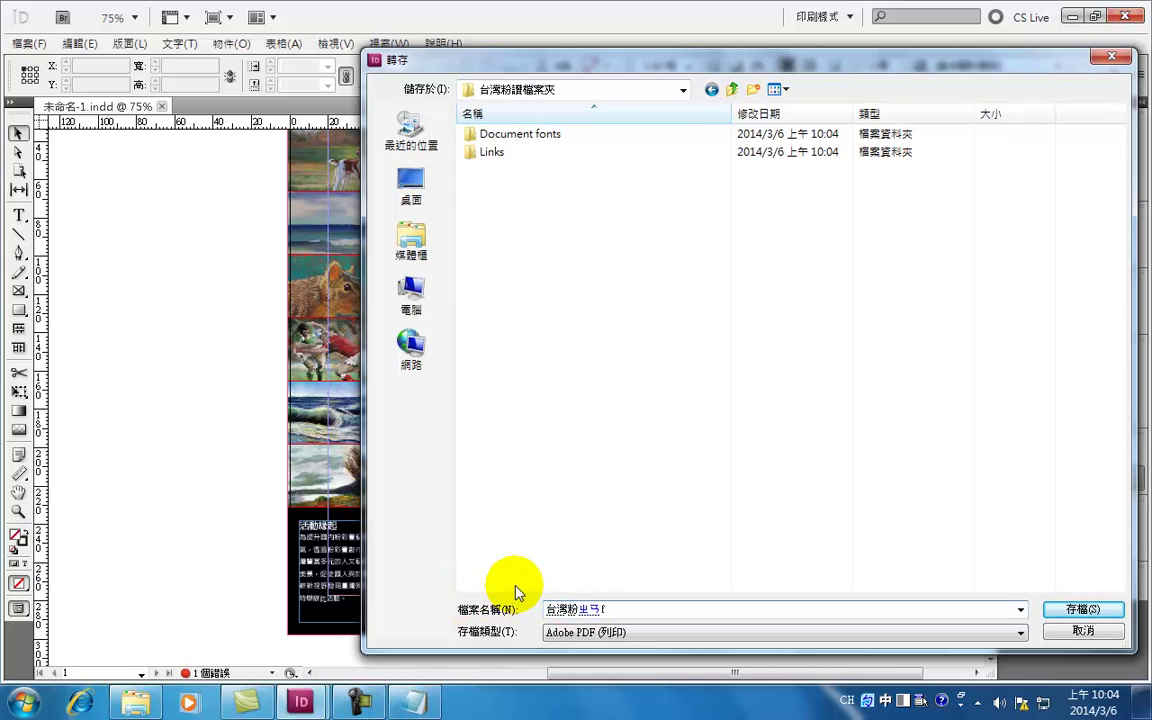
{"action": "type", "text": "讀"}
{"action": "key", "text": "Return"}
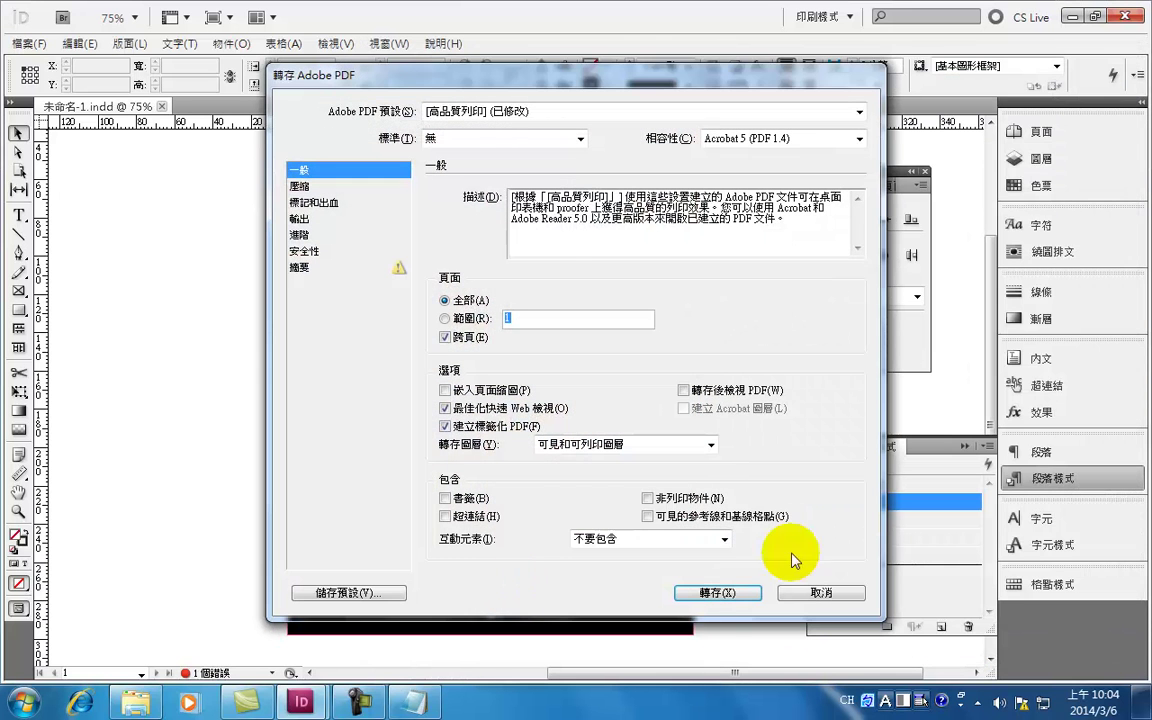
Generate the PDF with the 印刷品質 preset and all printer's marks turned on, accepting the overset text warning.
{"action": "left_click", "coordinate": [858, 111]}
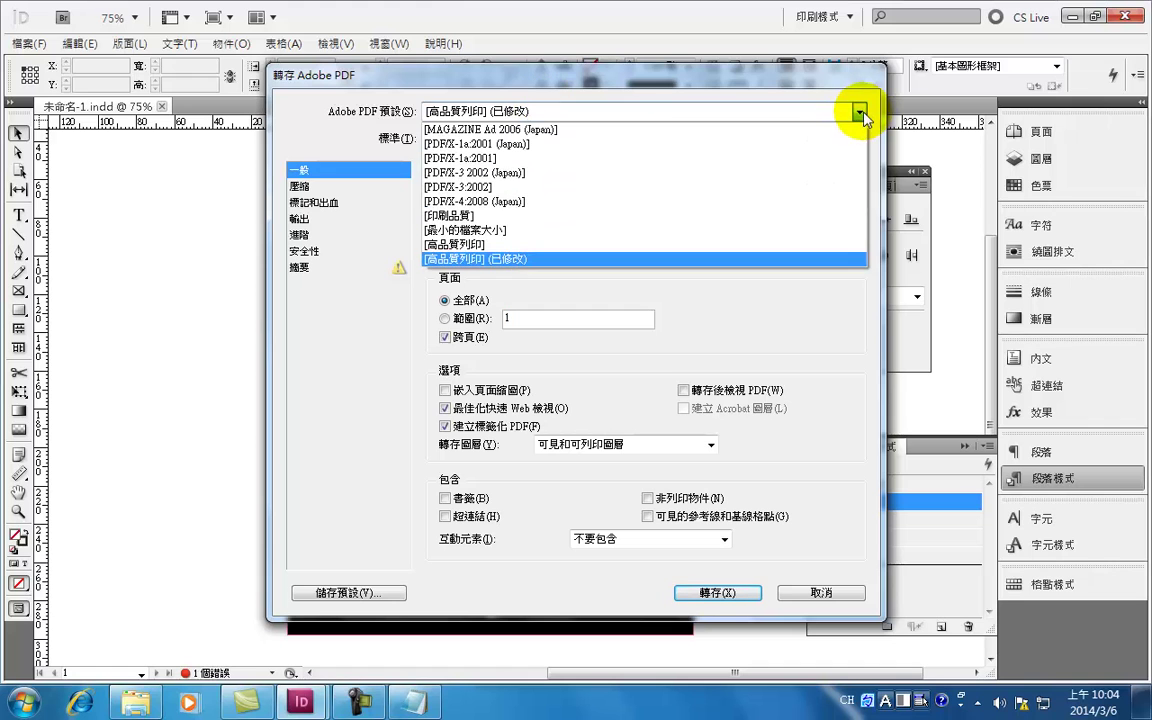
{"action": "left_click", "coordinate": [489, 218]}
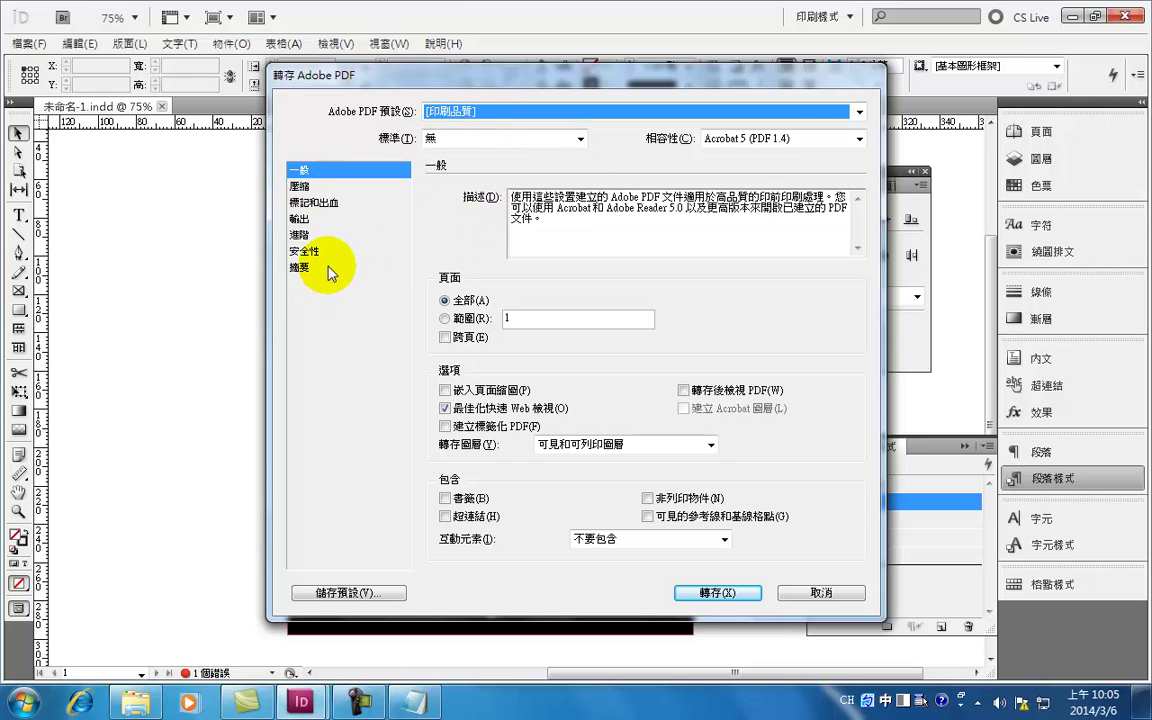
{"action": "left_click", "coordinate": [318, 203]}
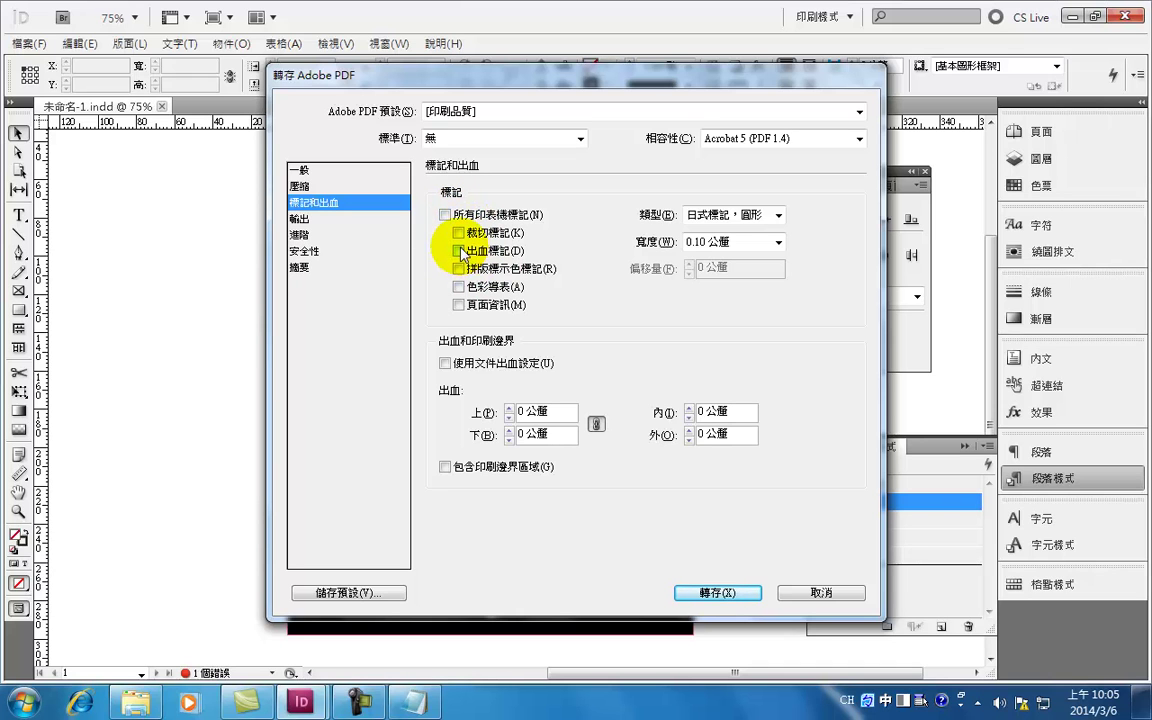
{"action": "left_click", "coordinate": [445, 215]}
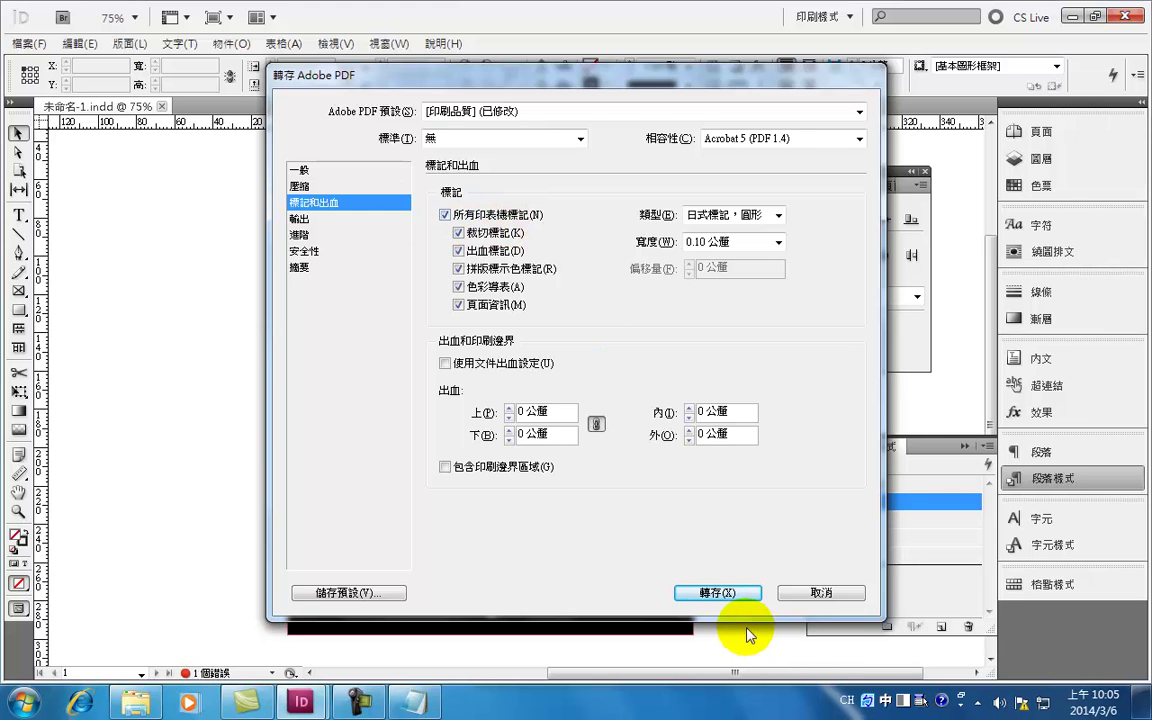
{"action": "left_click", "coordinate": [733, 595]}
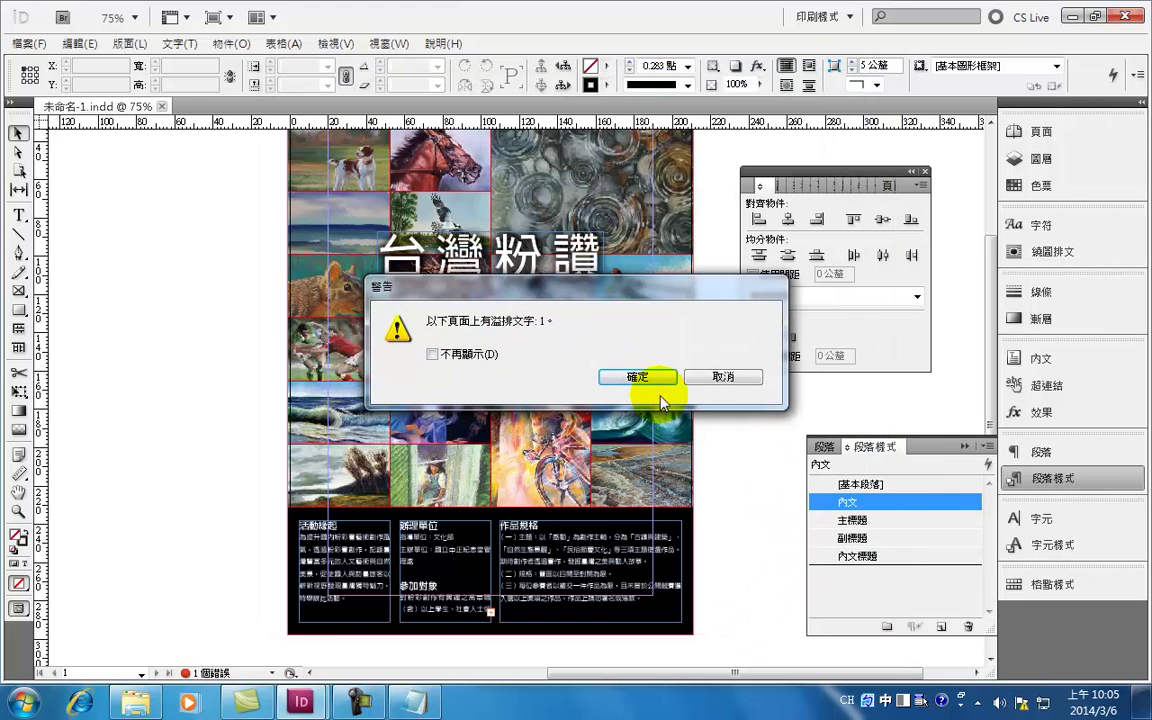
{"action": "left_click", "coordinate": [648, 381]}
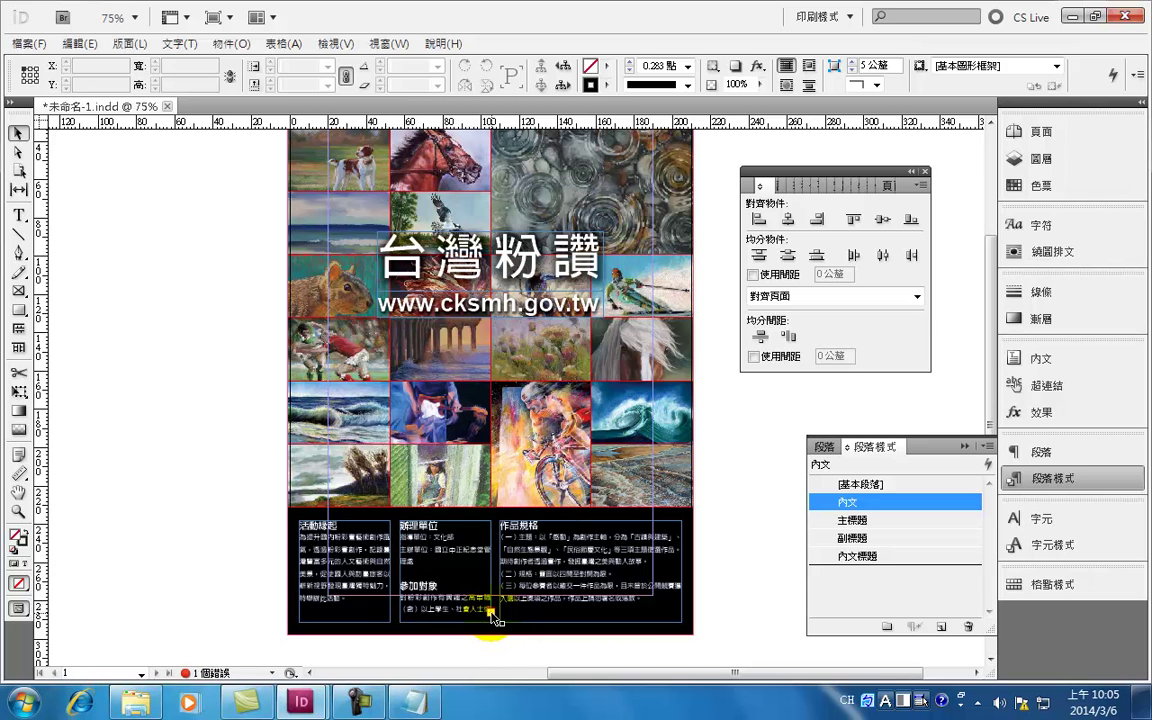
Remove the blank line above 參加對象 to fit the overset text, keeping the paragraph beneath it in the 內文 style.
{"action": "double_click", "coordinate": [490, 614]}
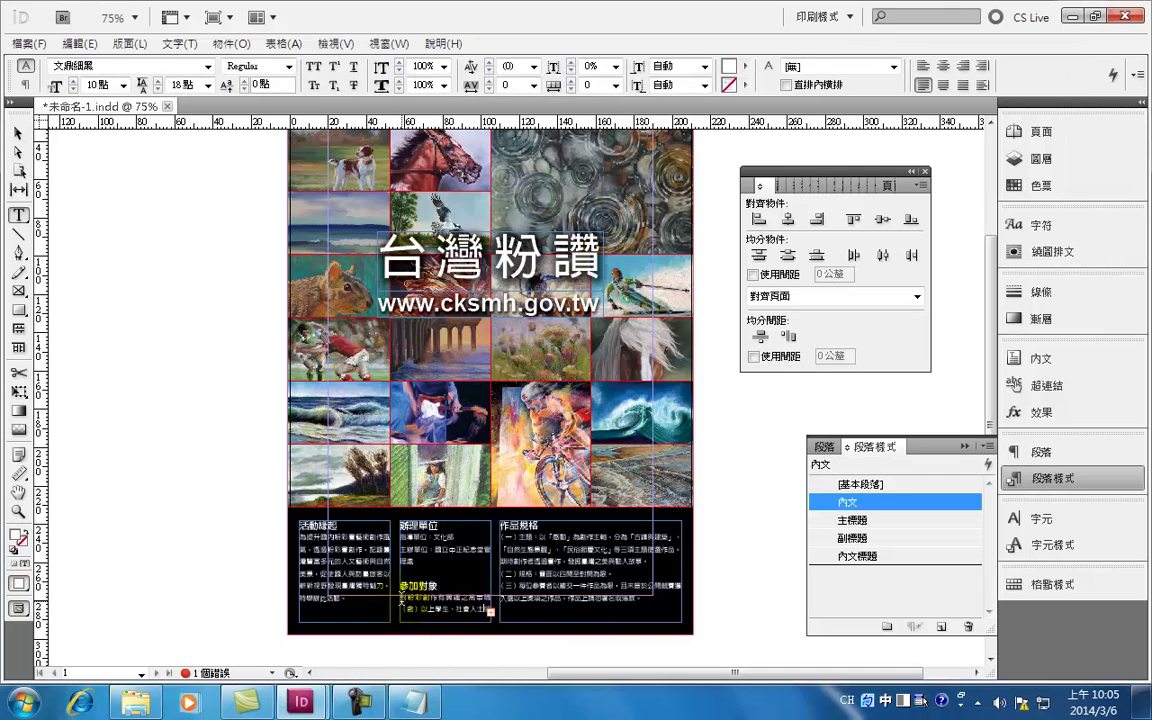
{"action": "key", "text": "ctrl+KP_4"}
{"action": "left_click", "coordinate": [424, 605]}
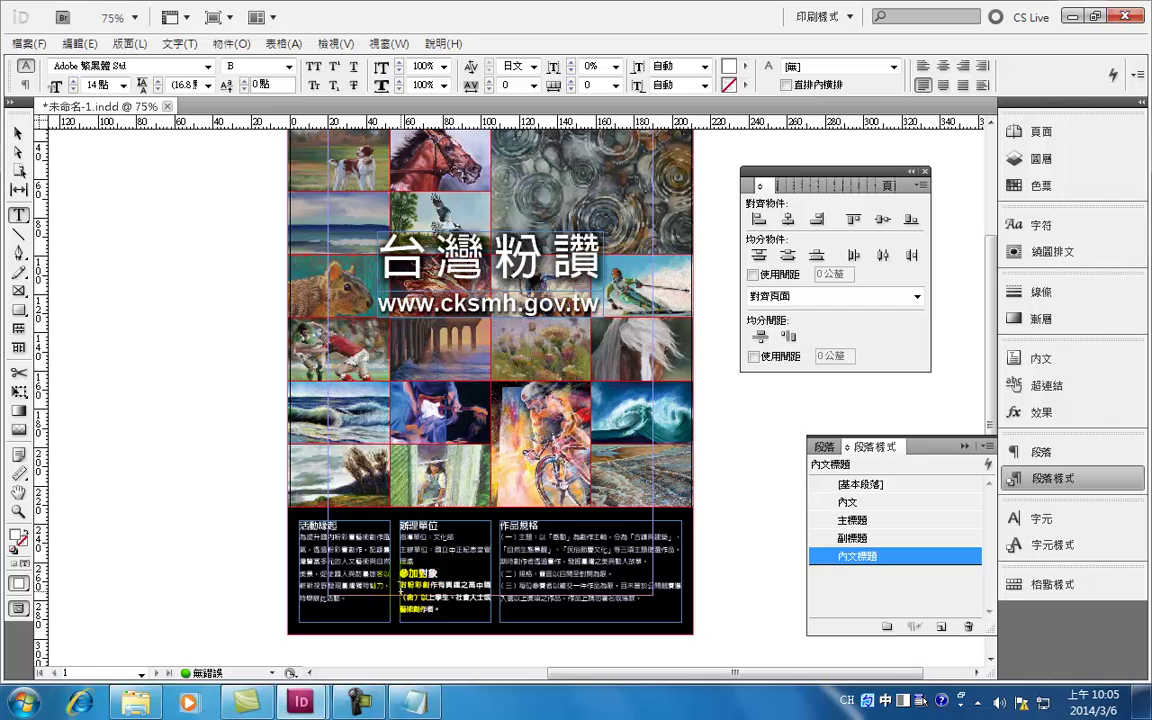
{"action": "left_click", "coordinate": [424, 598]}
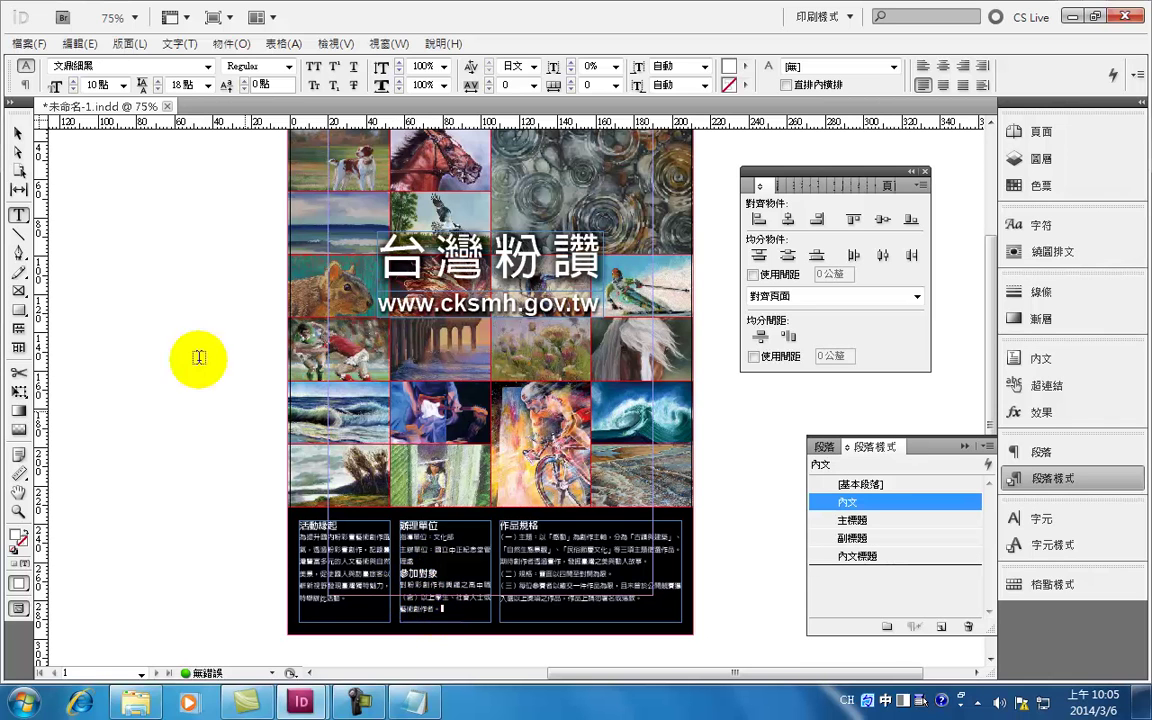
Leave text editing and save the corrected poster document.
{"action": "left_click", "coordinate": [18, 133]}
{"action": "left_click", "coordinate": [30, 44]}
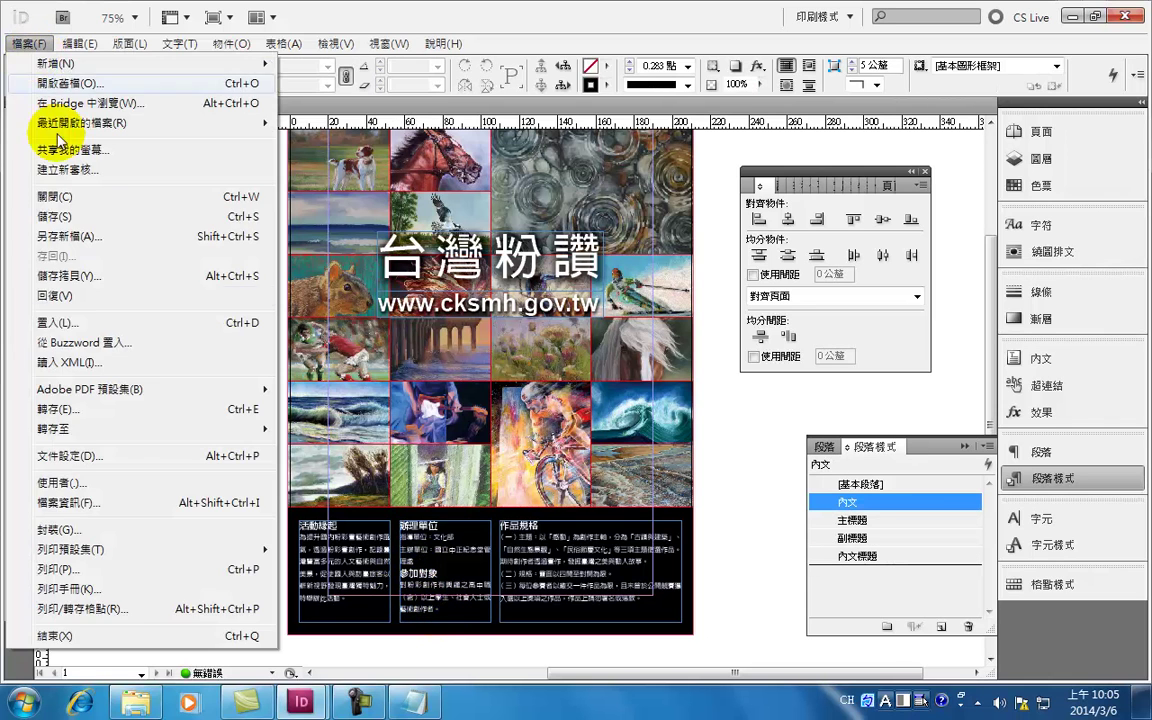
{"action": "left_click", "coordinate": [28, 212]}
Export the corrected poster as Adobe PDF (列印), overwriting 台灣粉讚.pdf in the 台灣粉讚檔案夾 folder.
{"action": "left_click", "coordinate": [22, 50]}
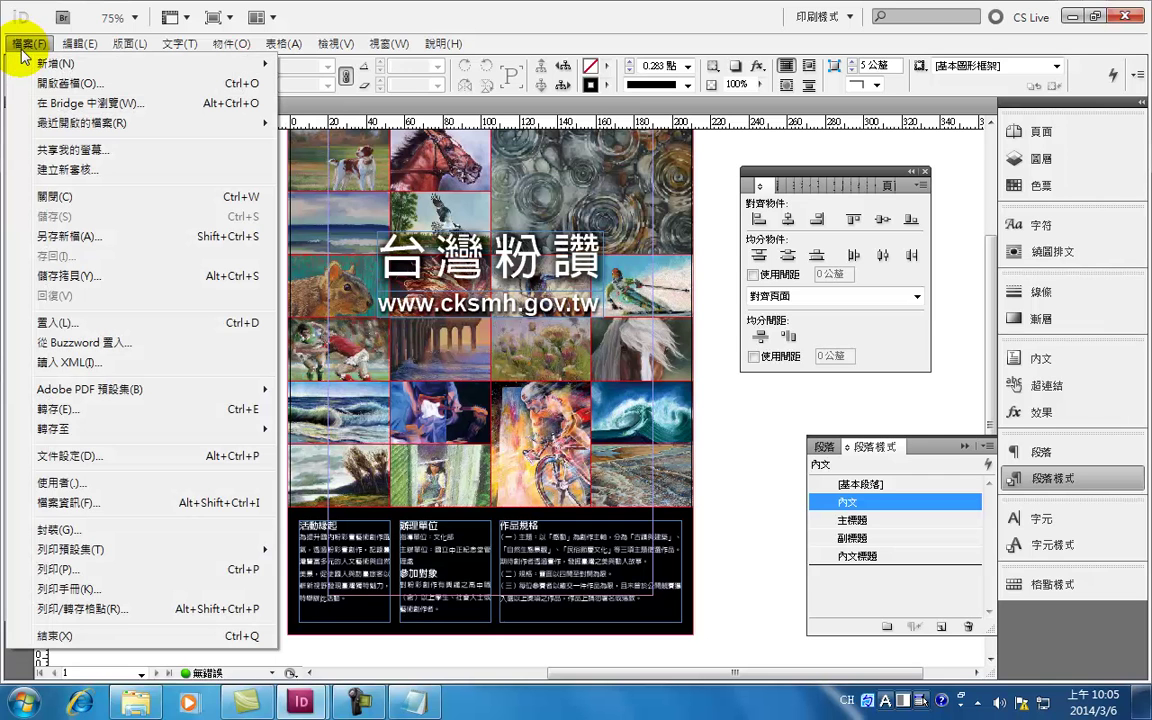
{"action": "left_click", "coordinate": [98, 408]}
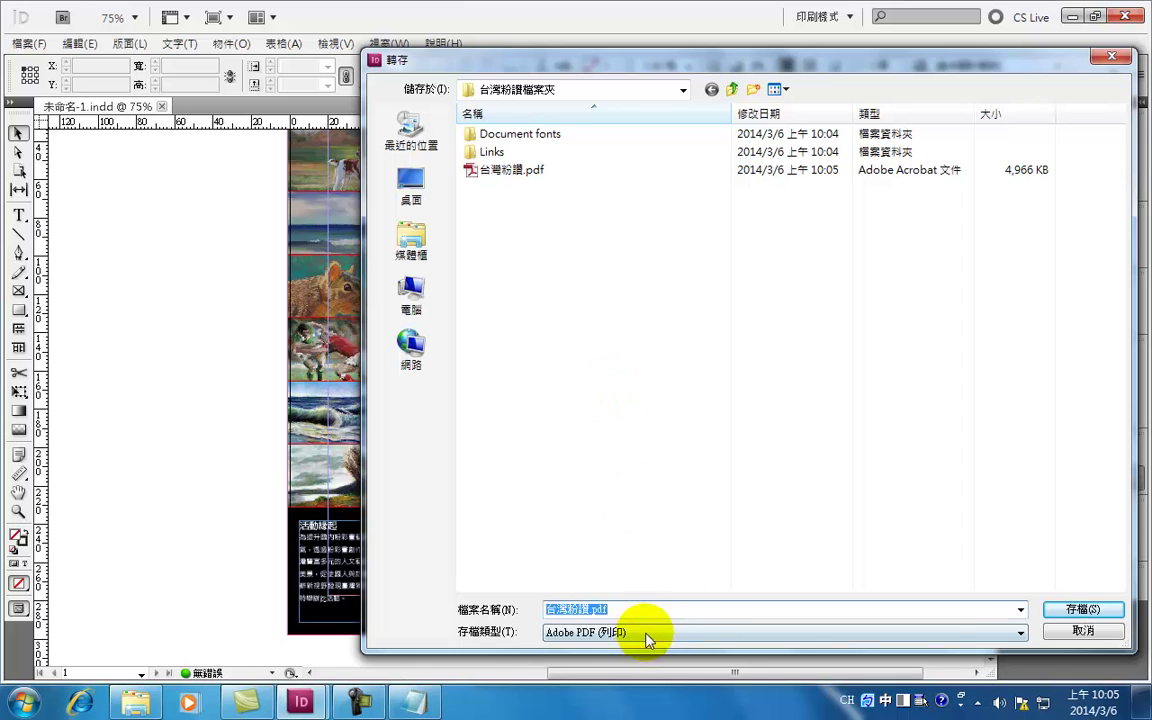
{"action": "left_click", "coordinate": [1021, 632]}
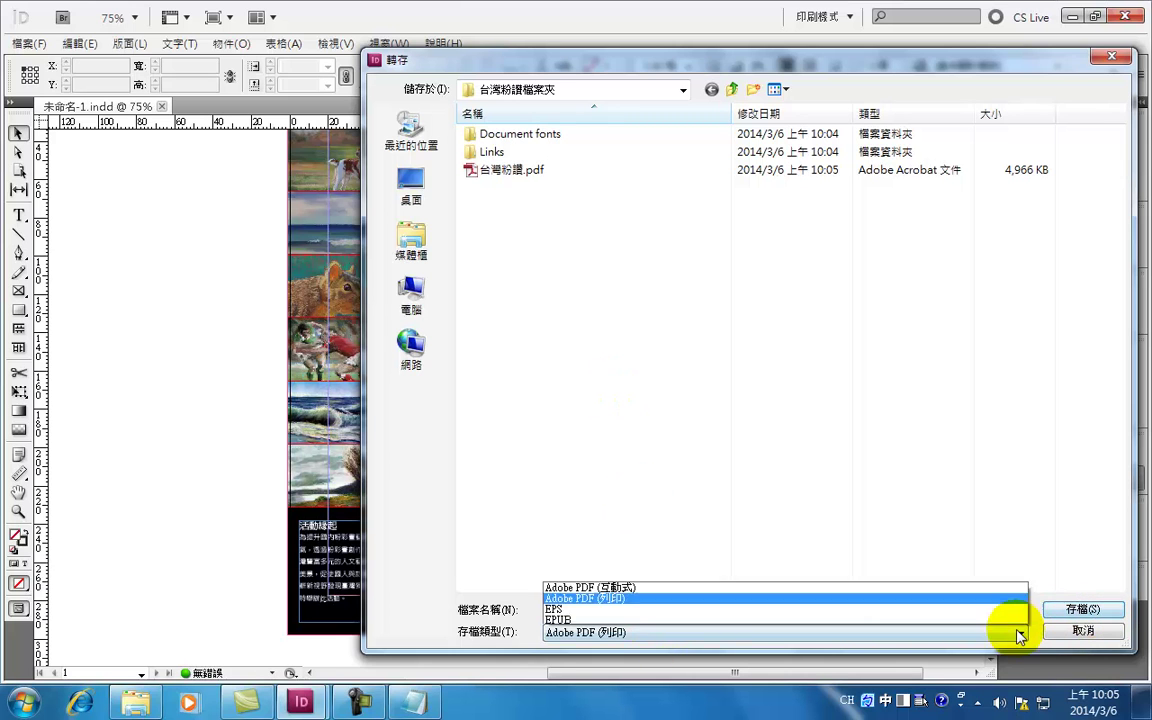
{"action": "left_click", "coordinate": [663, 531]}
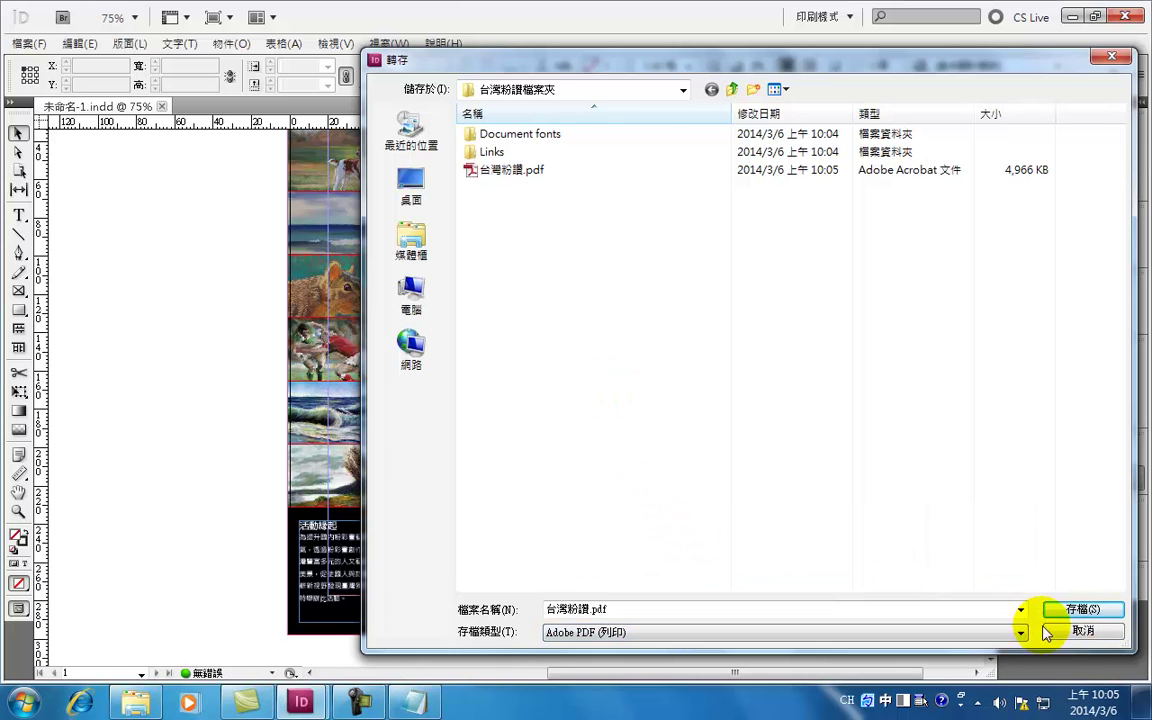
{"action": "left_click", "coordinate": [1070, 608]}
{"action": "left_click", "coordinate": [624, 358]}
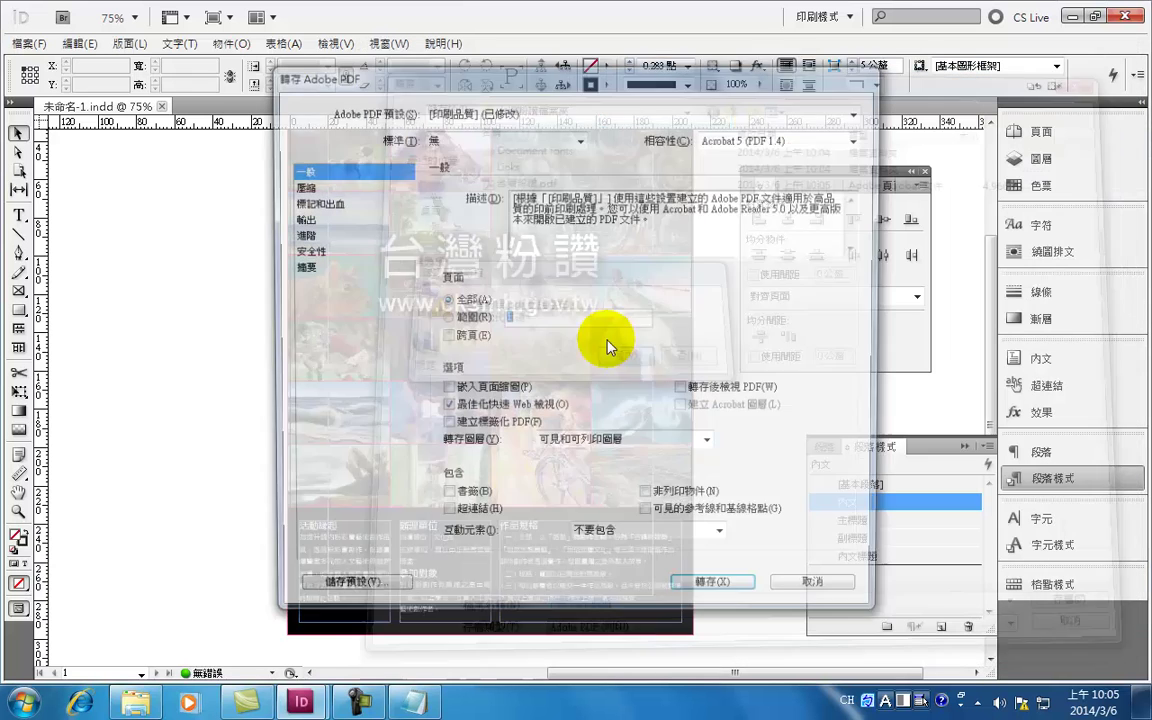
Generate the PDF with the unmodified 印刷品質 preset and all printer's marks turned on.
{"action": "left_click", "coordinate": [516, 125]}
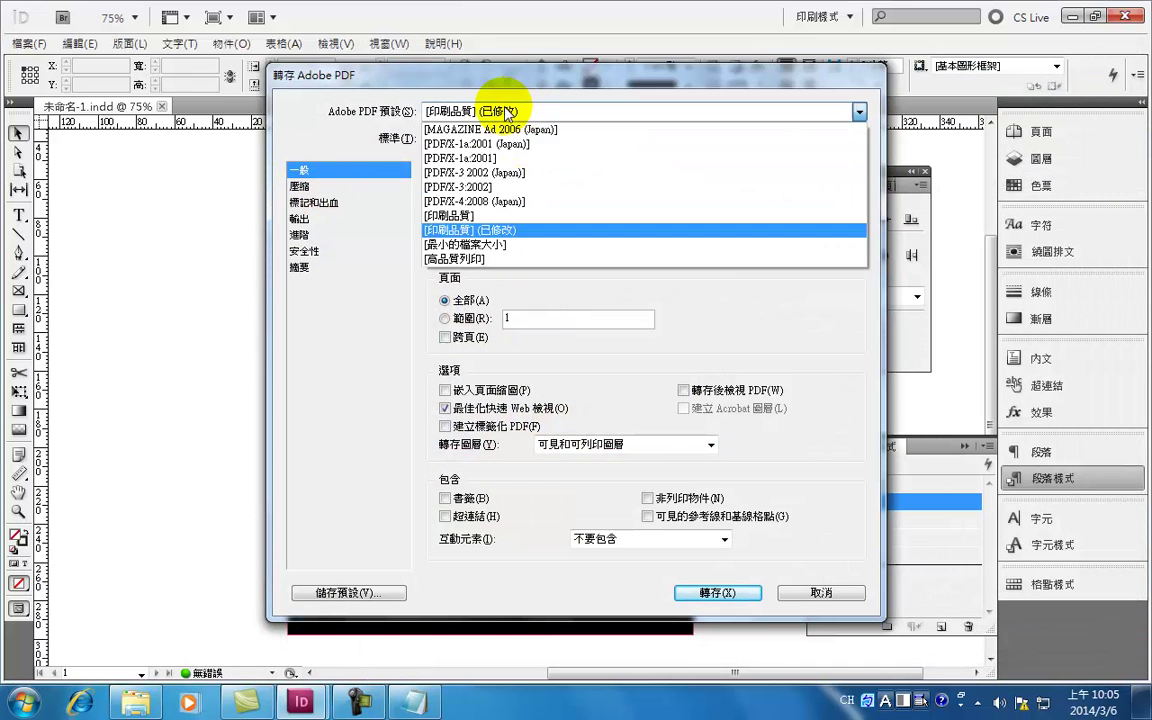
{"action": "left_click", "coordinate": [453, 220]}
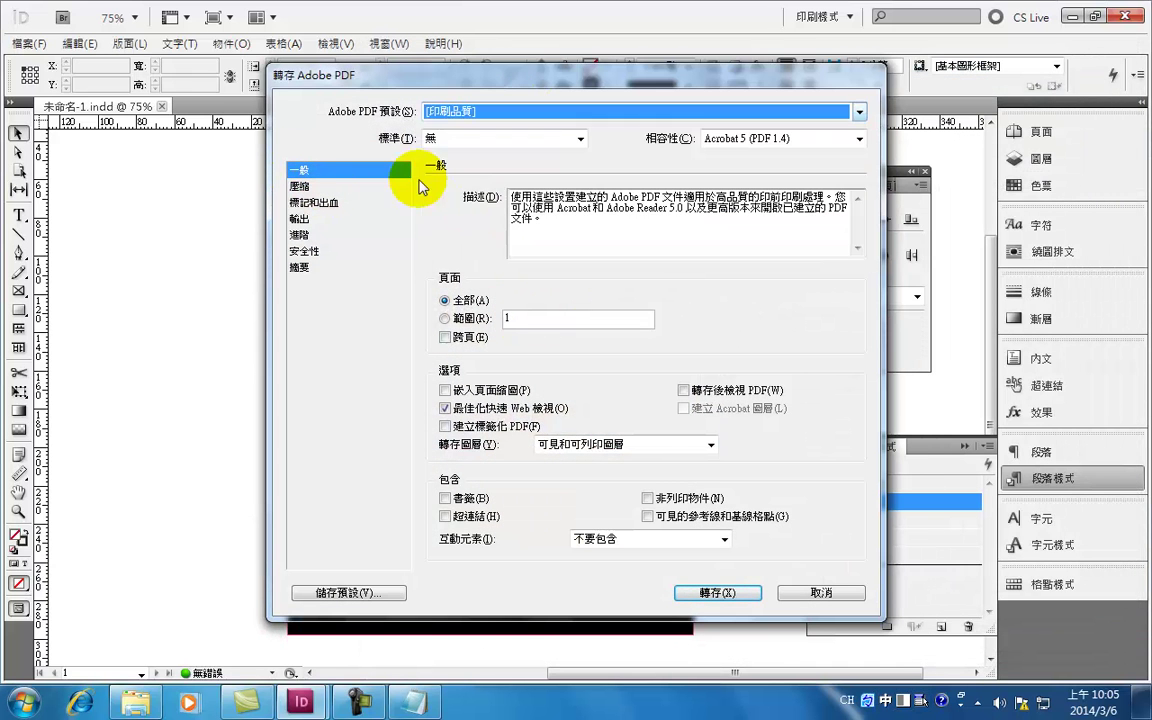
{"action": "left_click", "coordinate": [314, 202]}
{"action": "left_click", "coordinate": [445, 214]}
{"action": "left_click", "coordinate": [729, 596]}
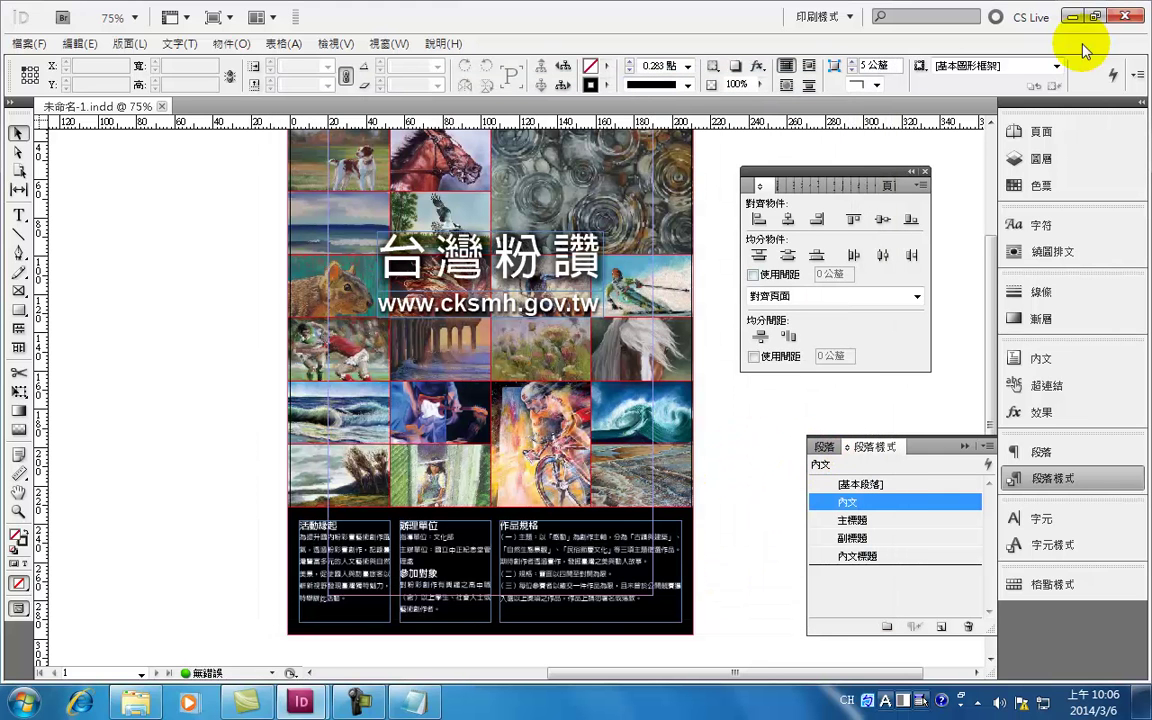
Open 台灣粉讚.pdf from the desktop's 台灣粉讚檔案夾 folder in Acrobat and check the whole page with its printer's marks.
{"action": "left_click", "coordinate": [1073, 16]}
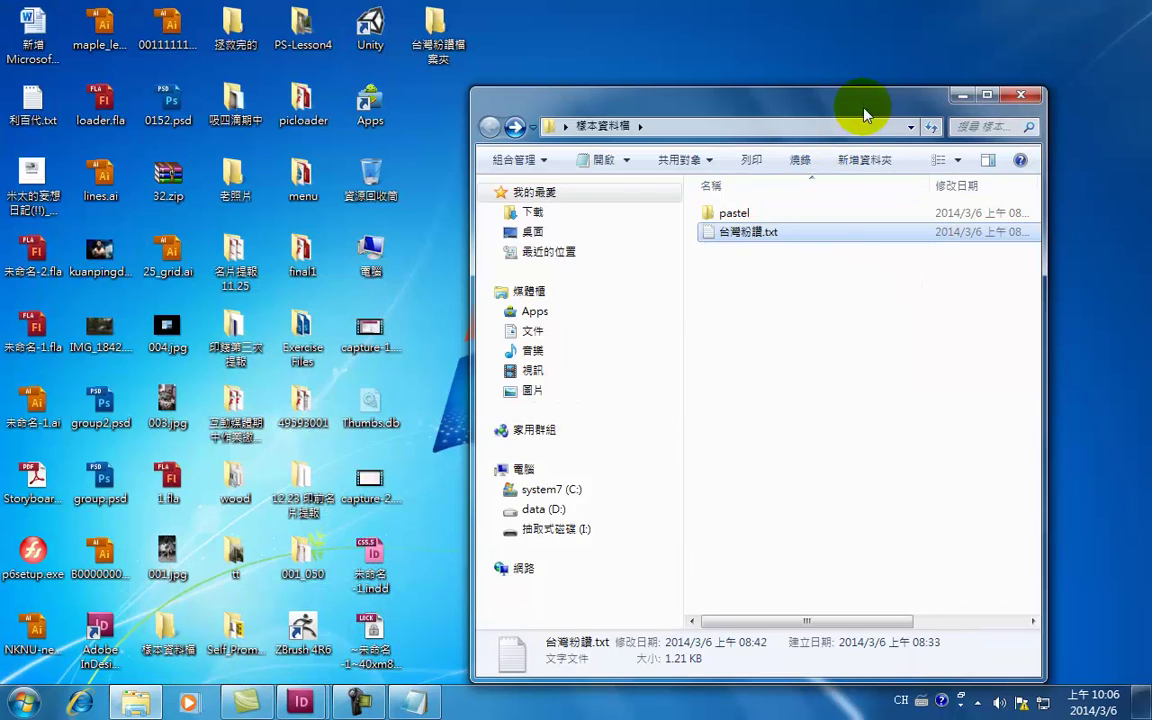
{"action": "left_click", "coordinate": [961, 95]}
{"action": "double_click", "coordinate": [458, 42]}
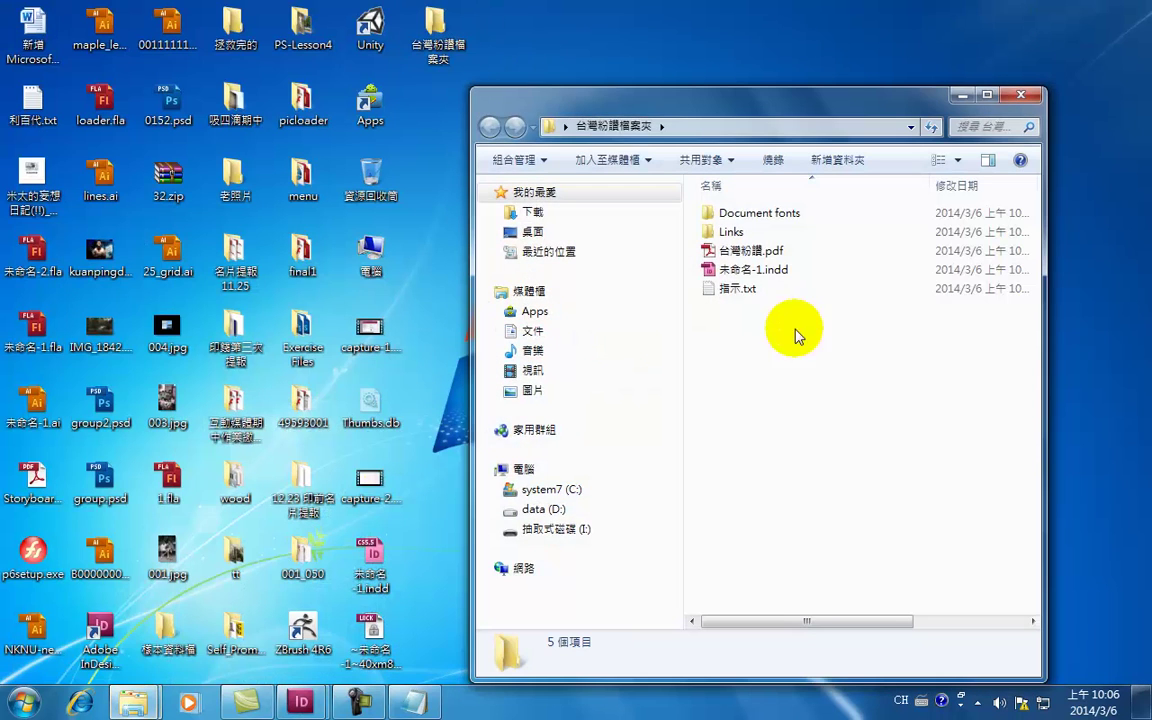
{"action": "double_click", "coordinate": [771, 250]}
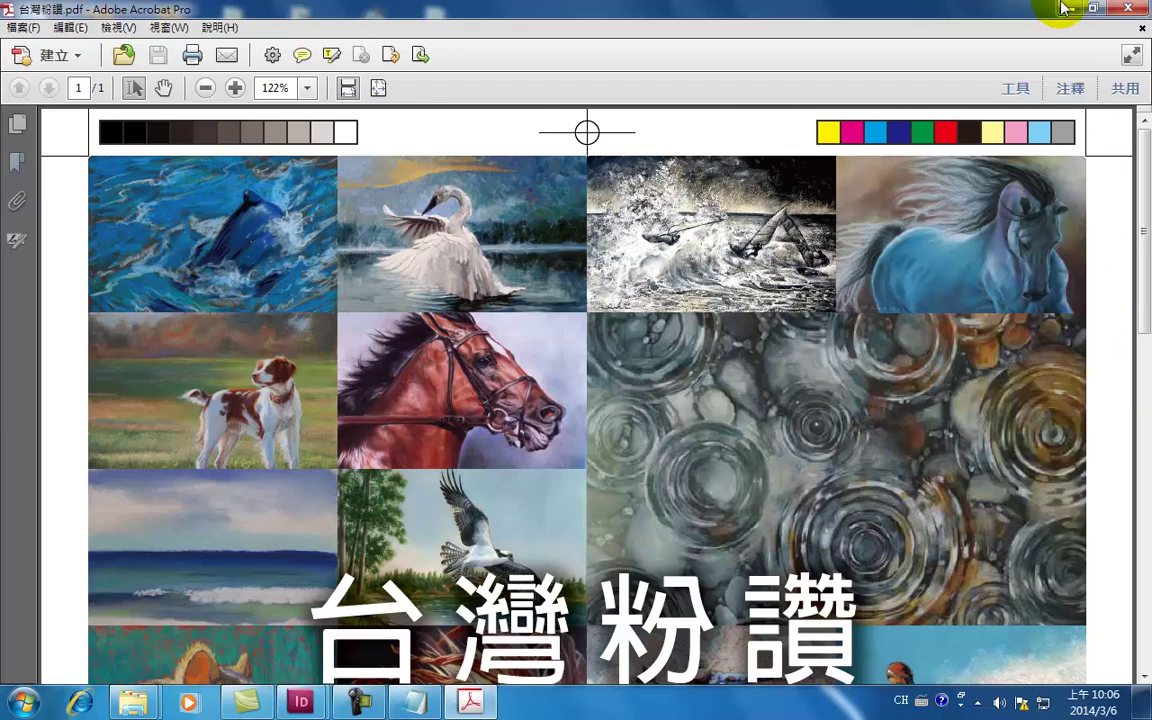
{"action": "left_click", "coordinate": [470, 700]}
{"action": "left_click", "coordinate": [465, 700]}
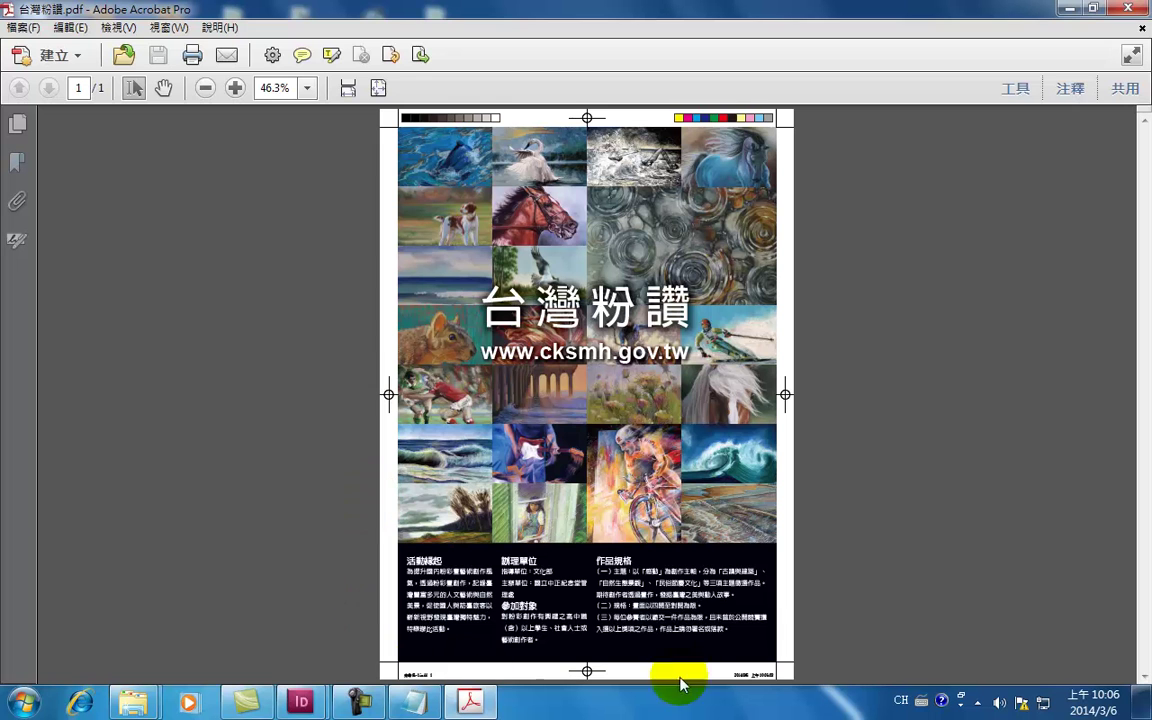
{"action": "left_click", "coordinate": [1068, 9]}
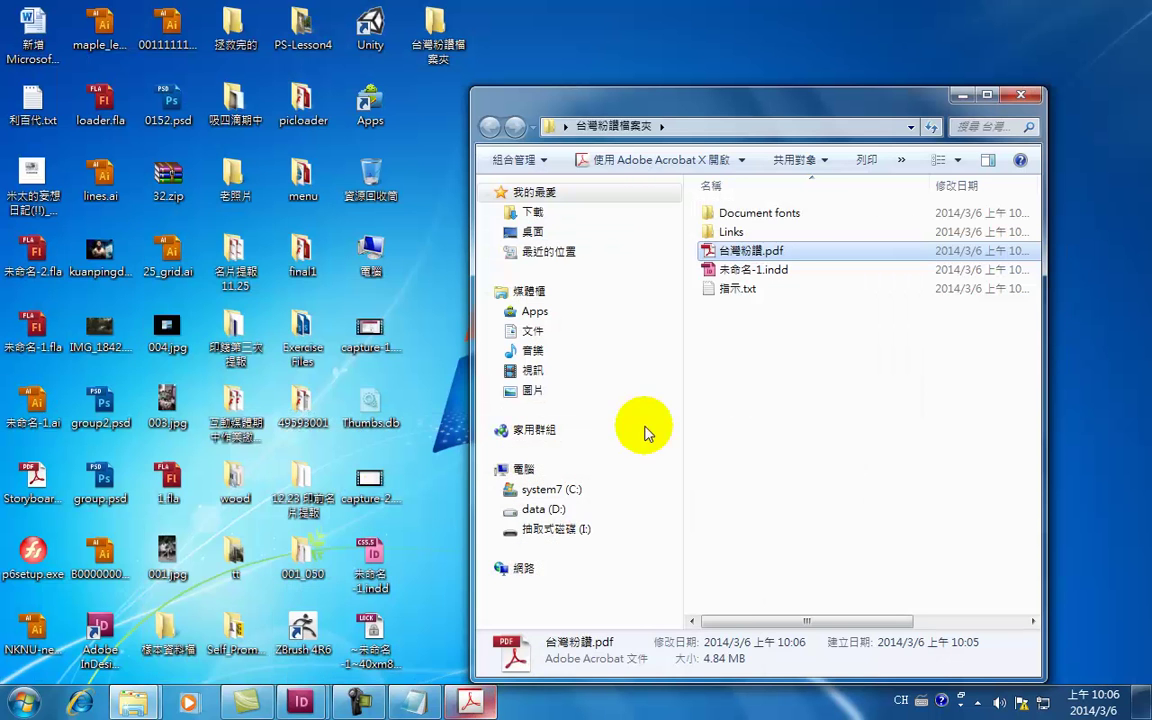
Examine the packaged images in the Links folder and the packaged fonts in the Document fonts folder.
{"action": "left_click", "coordinate": [987, 94]}
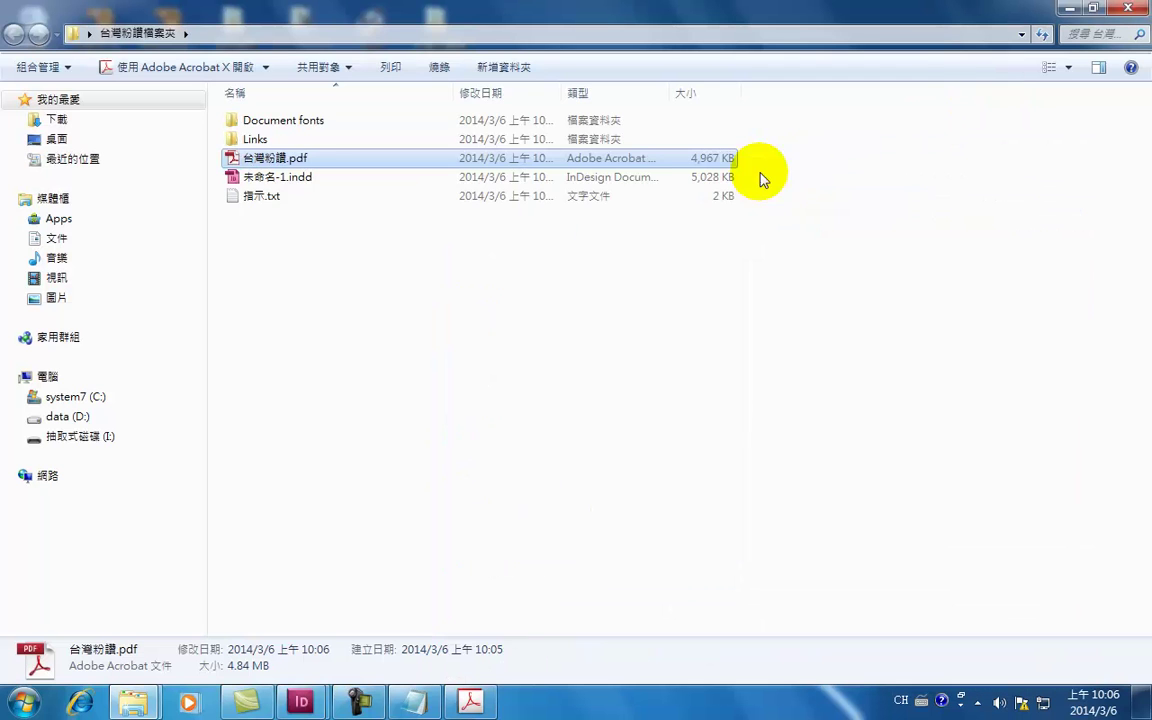
{"action": "double_click", "coordinate": [270, 136]}
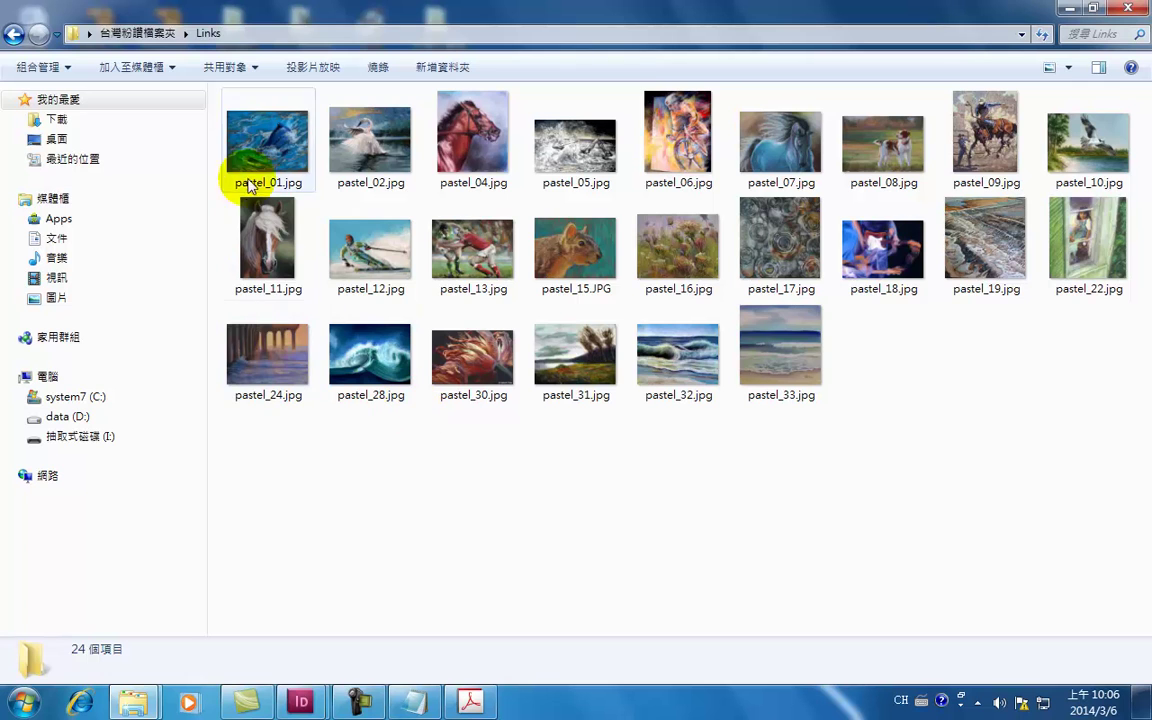
{"action": "left_click", "coordinate": [13, 34]}
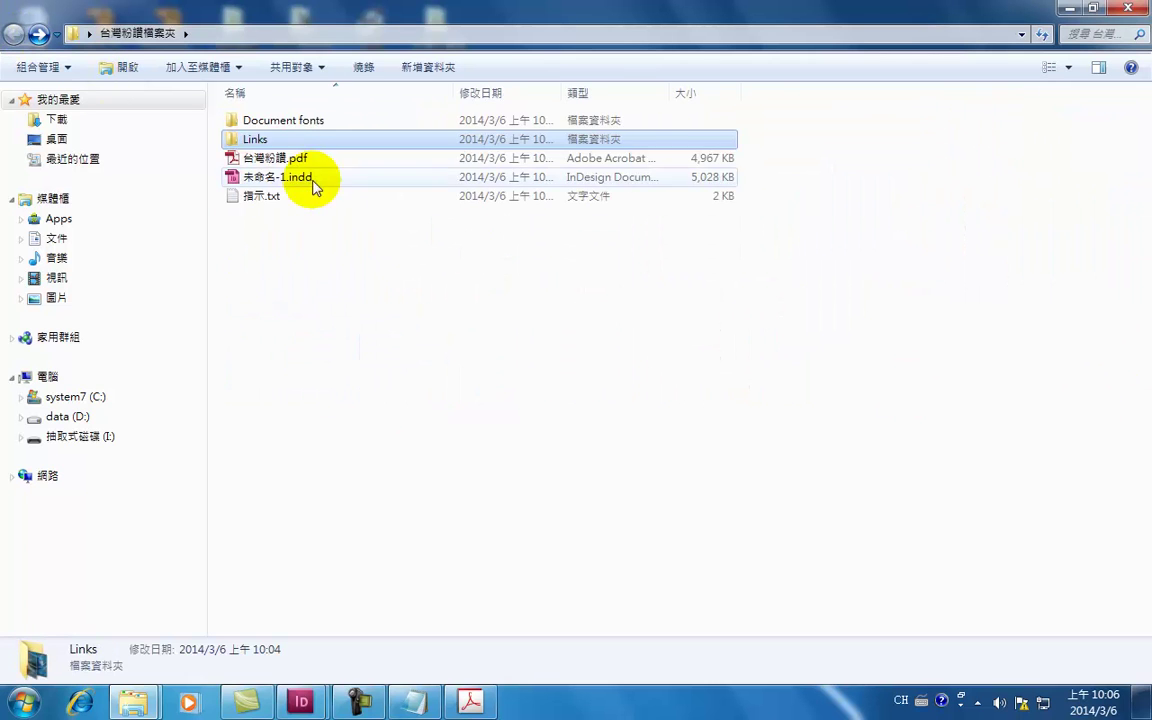
{"action": "double_click", "coordinate": [290, 117]}
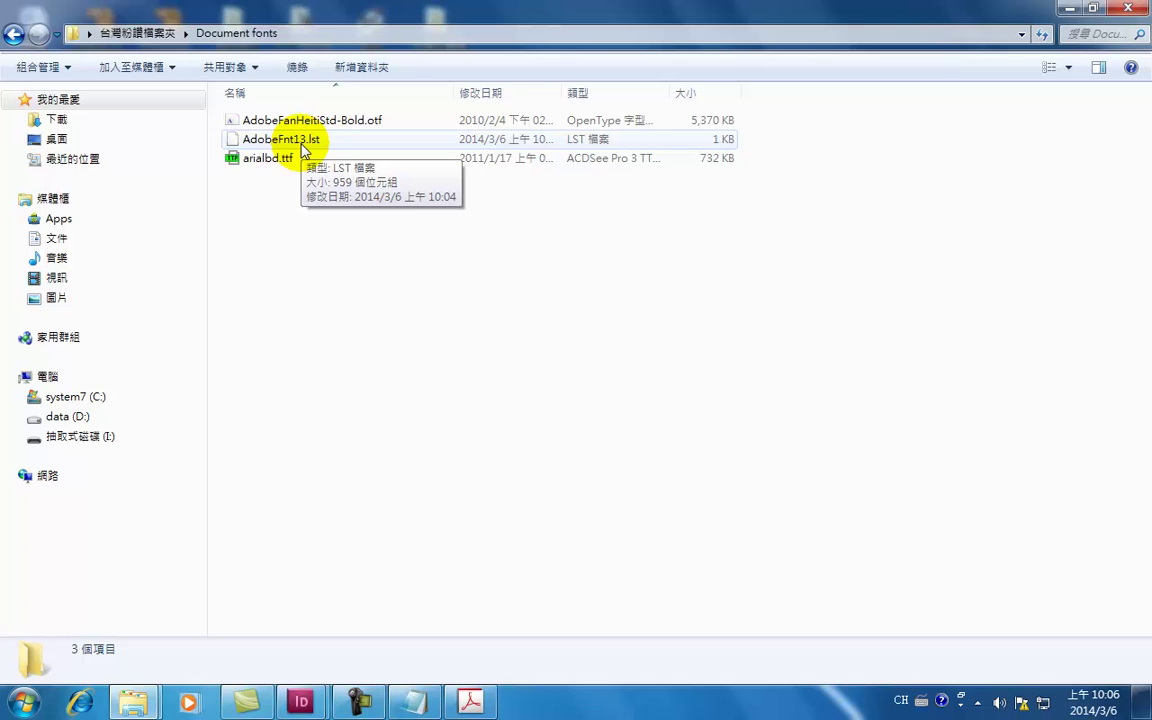
{"action": "left_click", "coordinate": [15, 36]}
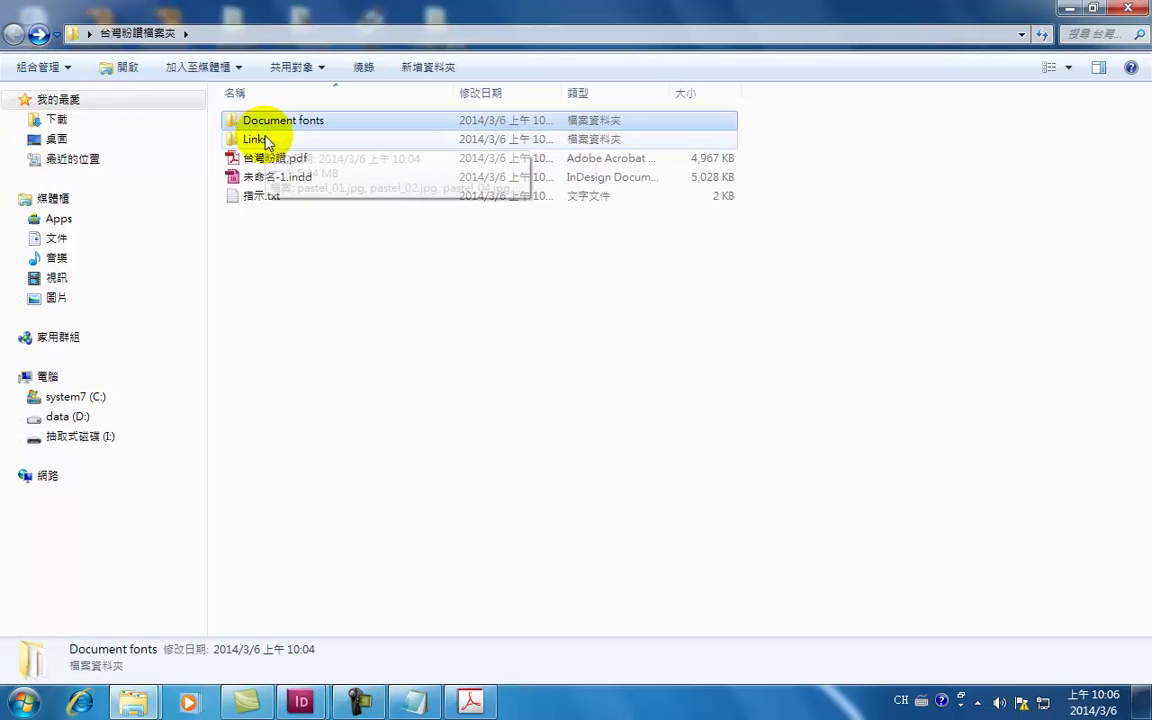
{"action": "double_click", "coordinate": [262, 139]}
{"action": "left_click", "coordinate": [12, 36]}
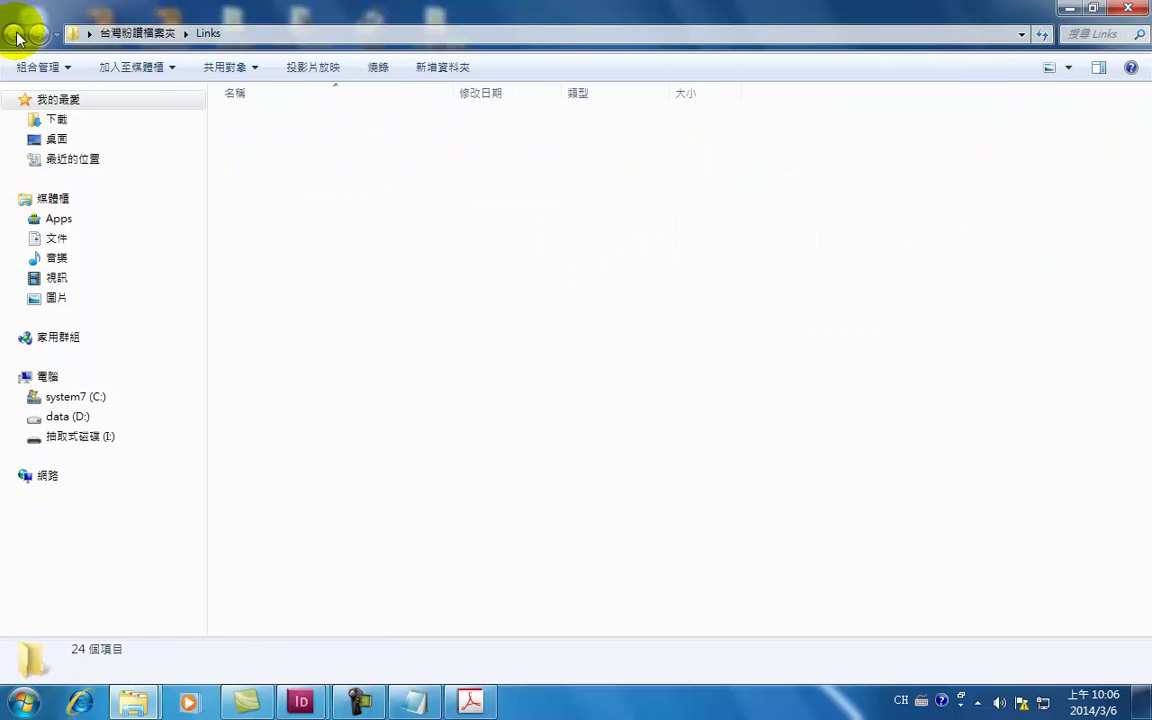
Read the packaged print instructions in 指示.txt and close the file.
{"action": "left_click", "coordinate": [310, 186]}
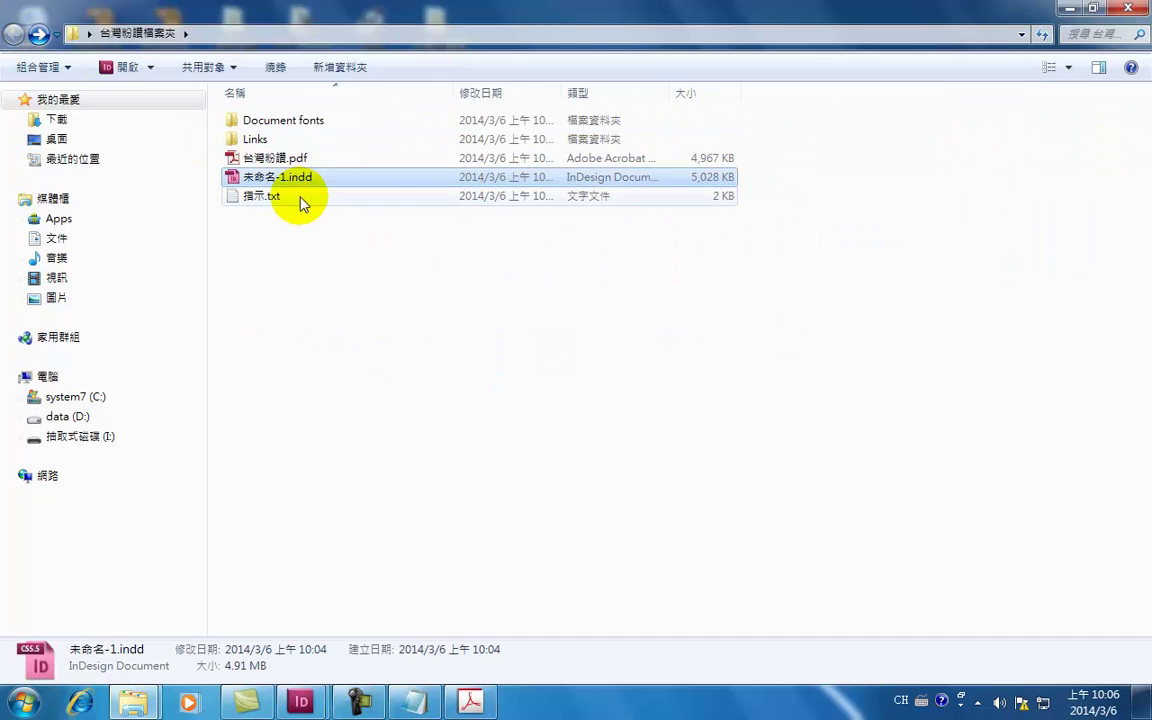
{"action": "double_click", "coordinate": [303, 197]}
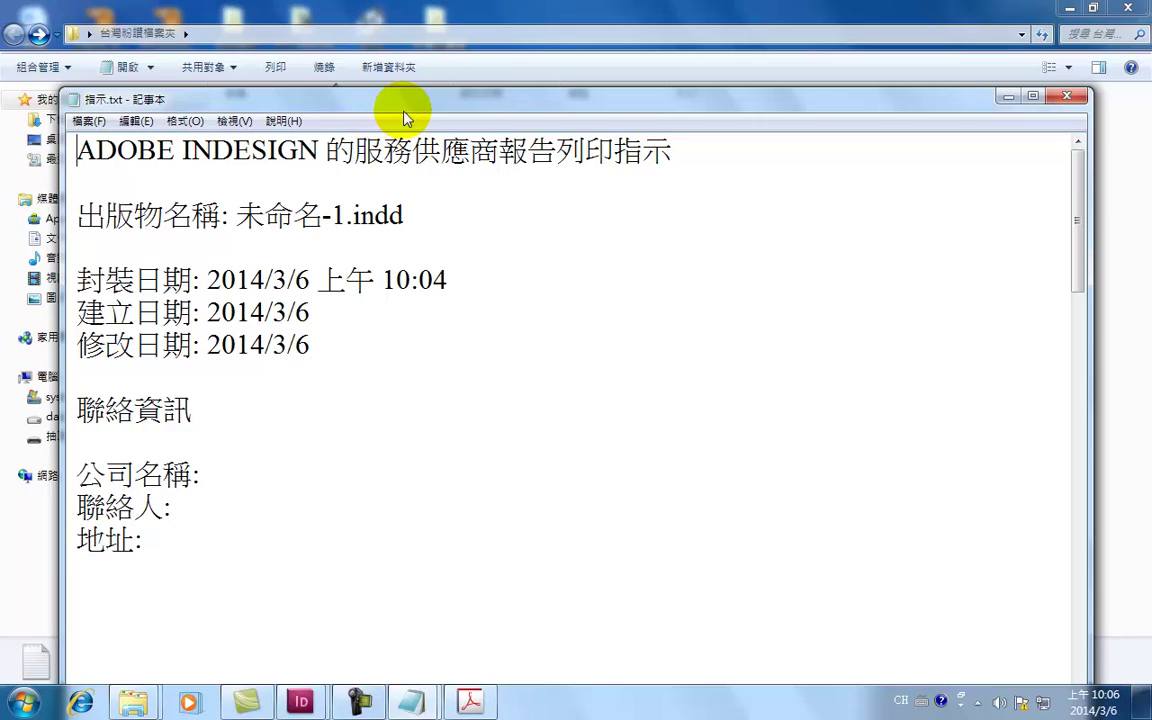
{"action": "left_click_drag", "start_coordinate": [363, 99], "coordinate": [458, 57]}
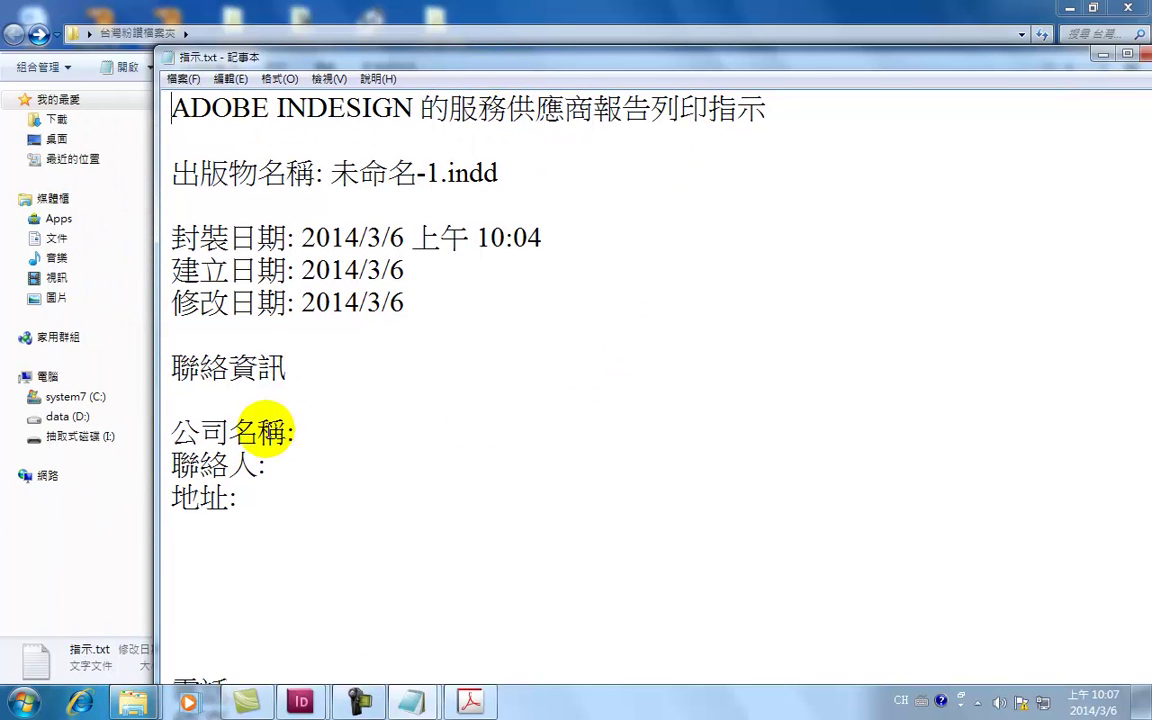
{"action": "left_click_drag", "start_coordinate": [766, 68], "coordinate": [678, 86]}
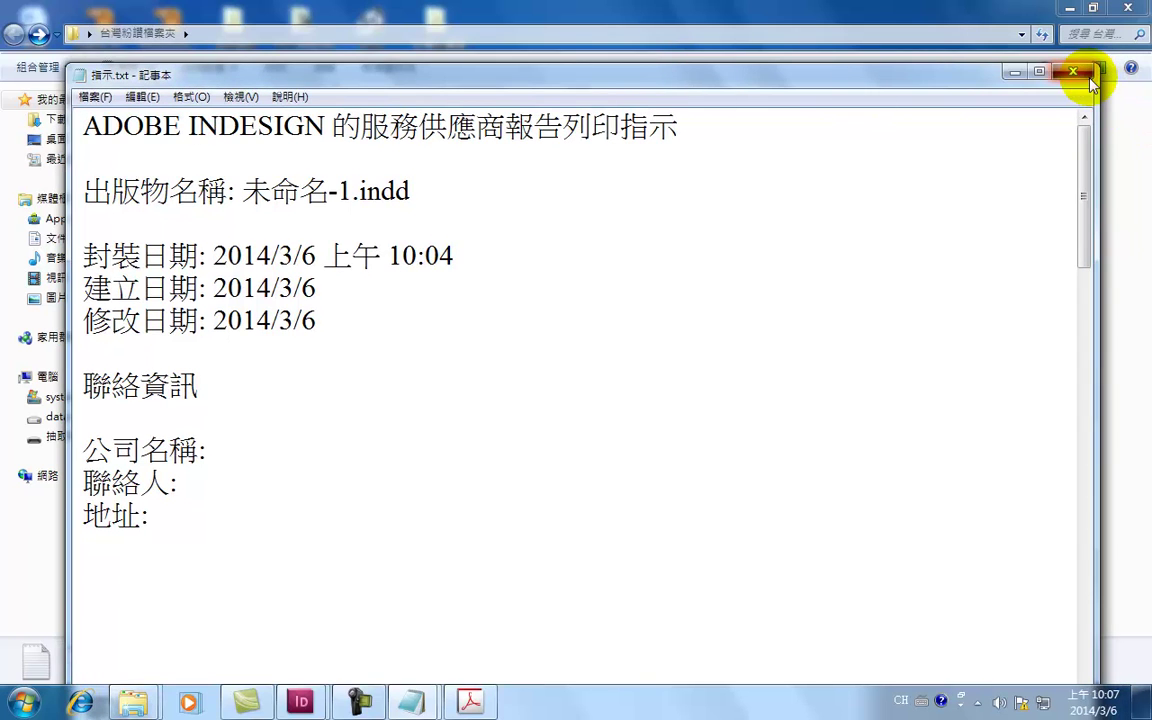
{"action": "left_click", "coordinate": [1089, 79]}
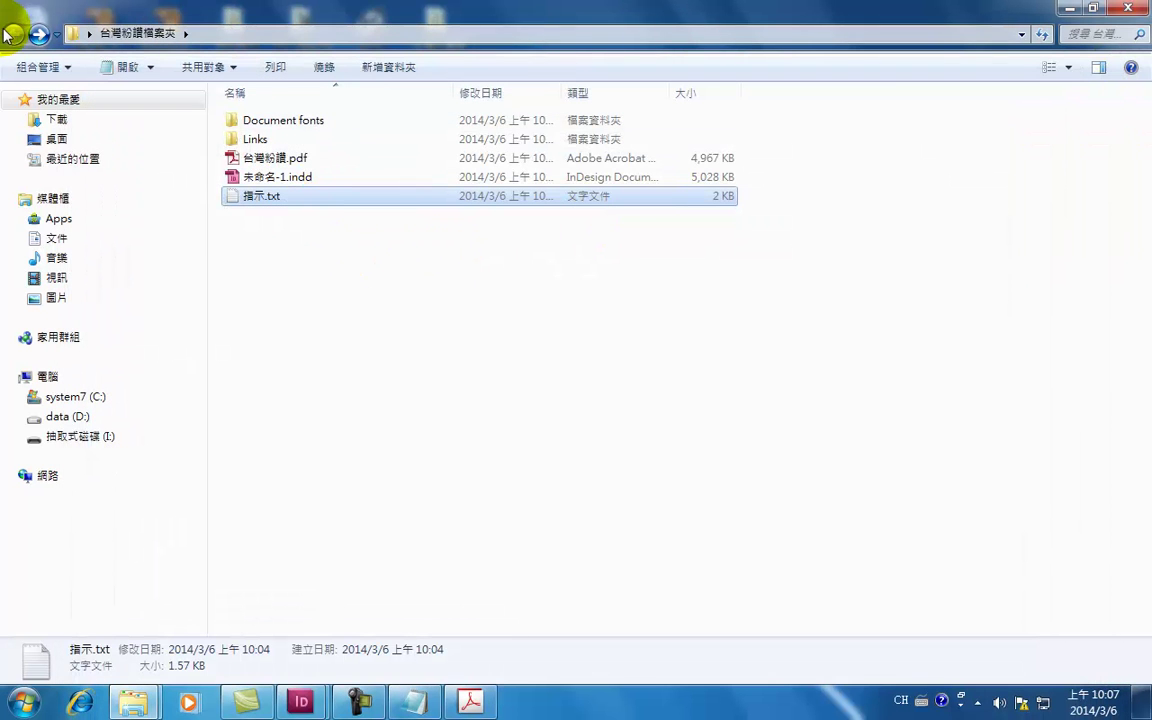
Close the package folder window and select the 台灣粉讚檔案夾 folder on the desktop.
{"action": "left_click", "coordinate": [1146, 8]}
{"action": "right_click", "coordinate": [440, 36]}
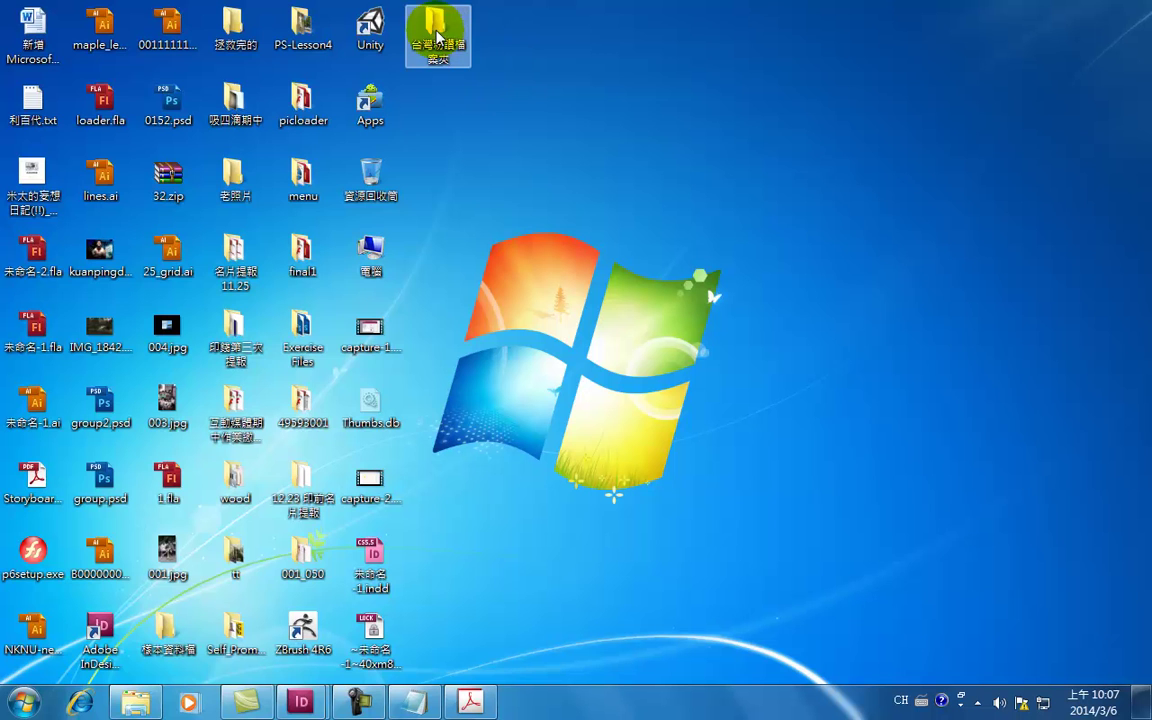
{"action": "left_click", "coordinate": [465, 40]}
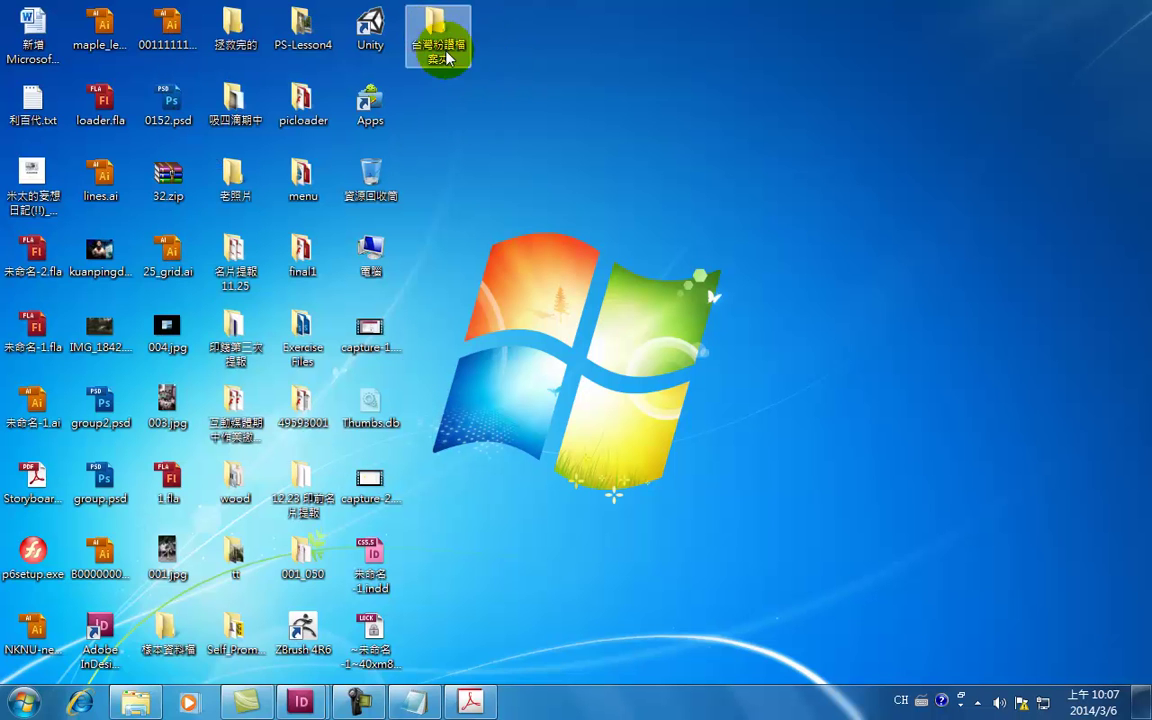